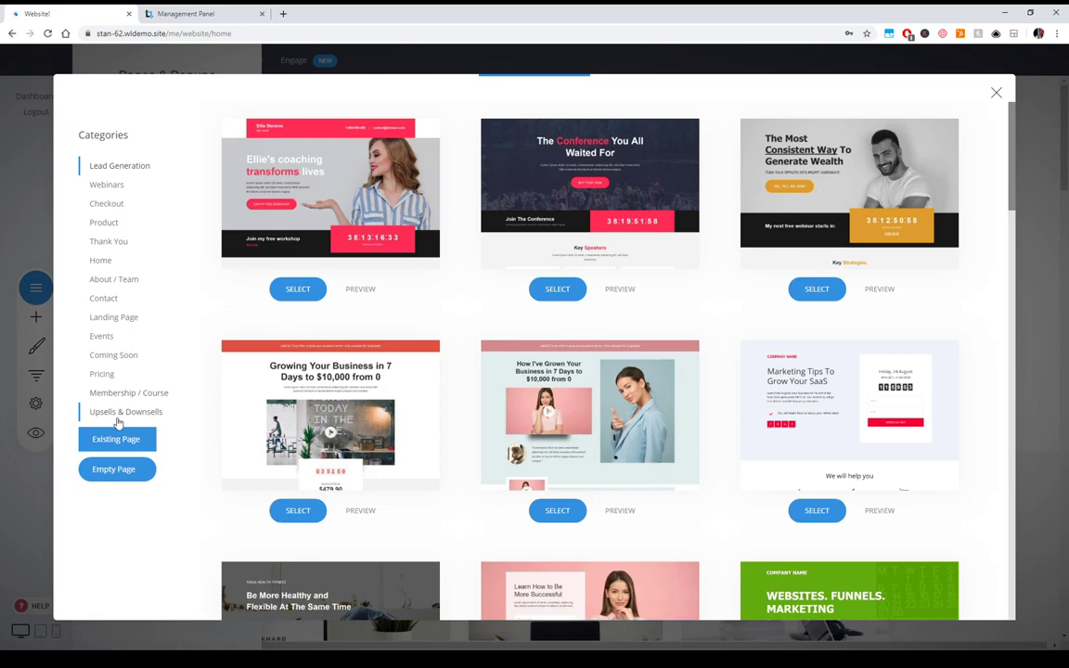
# - Show the Membership / Course template category and scroll through its templates
pyautogui.click(132, 398)
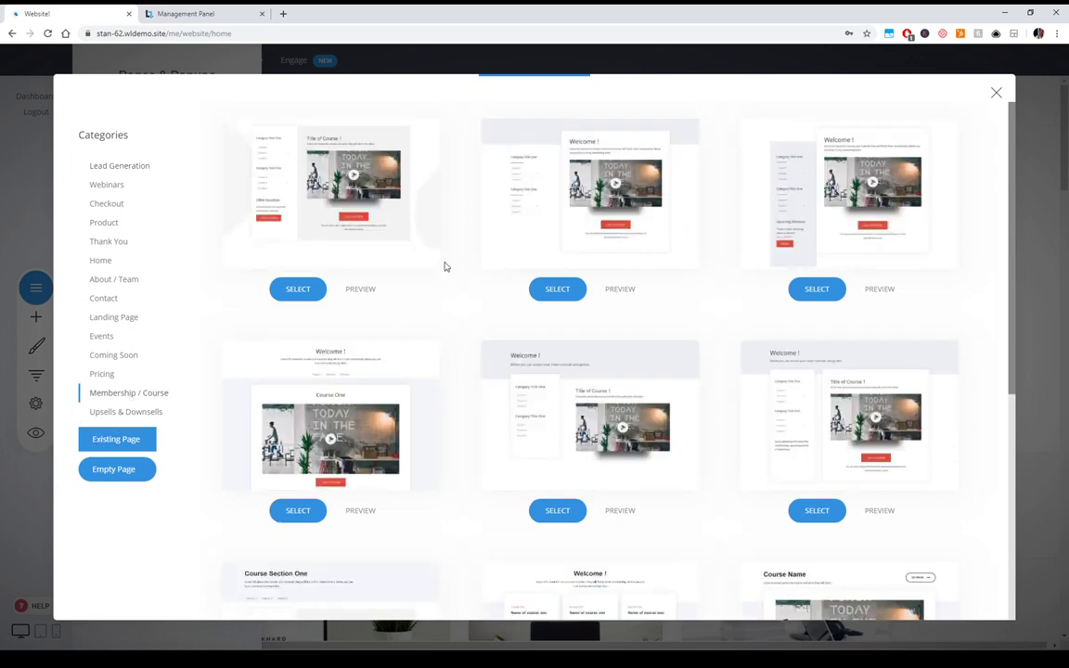
pyautogui.scroll(-5, 444, 266)
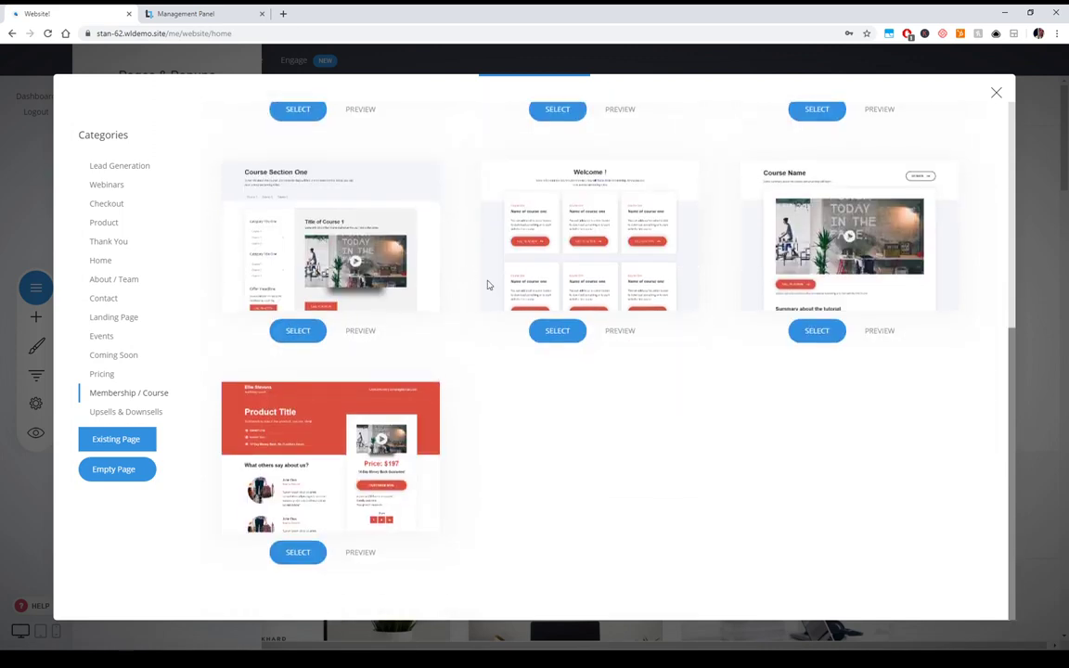
pyautogui.scroll(3, 726, 472)
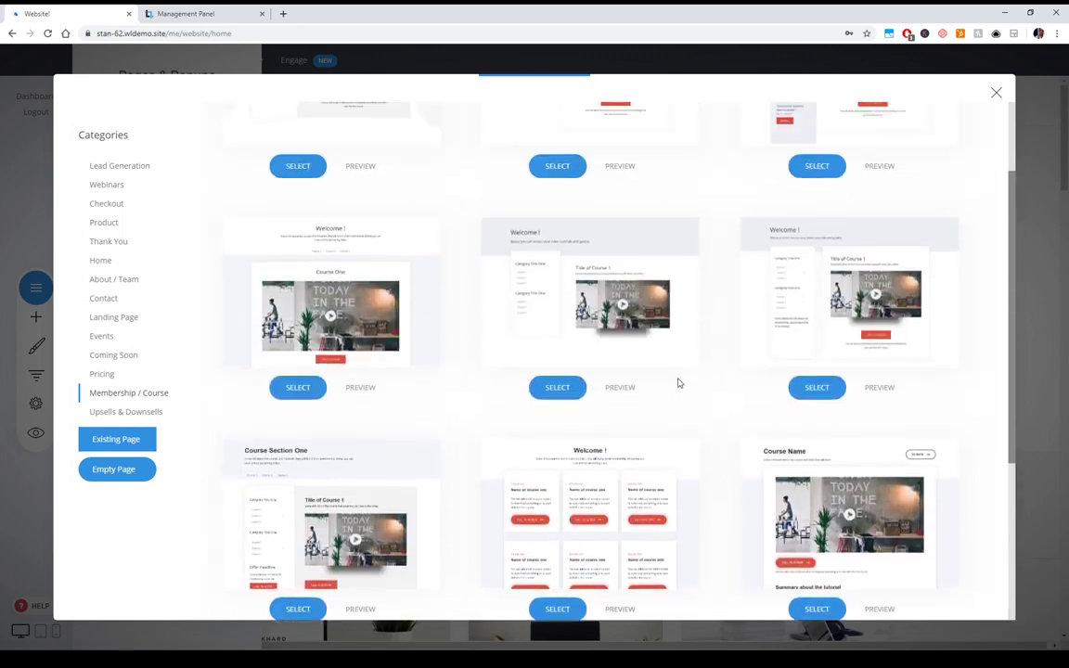
pyautogui.scroll(-2, 735, 434)
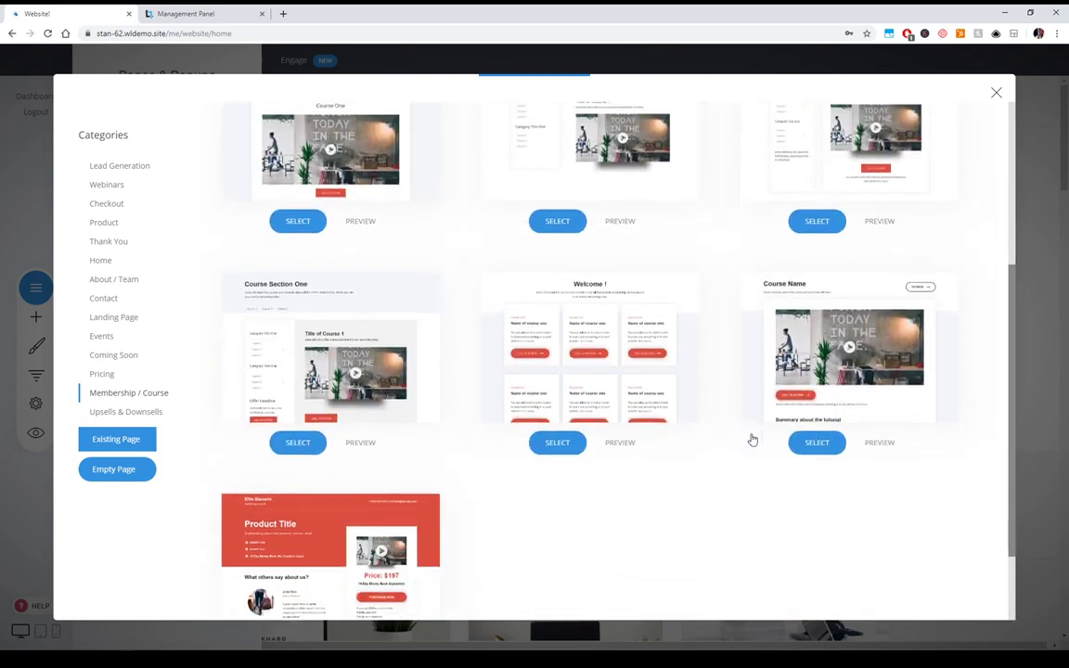
# - Preview the Welcome template's grid of course cards, then close the preview
pyautogui.click(630, 450)
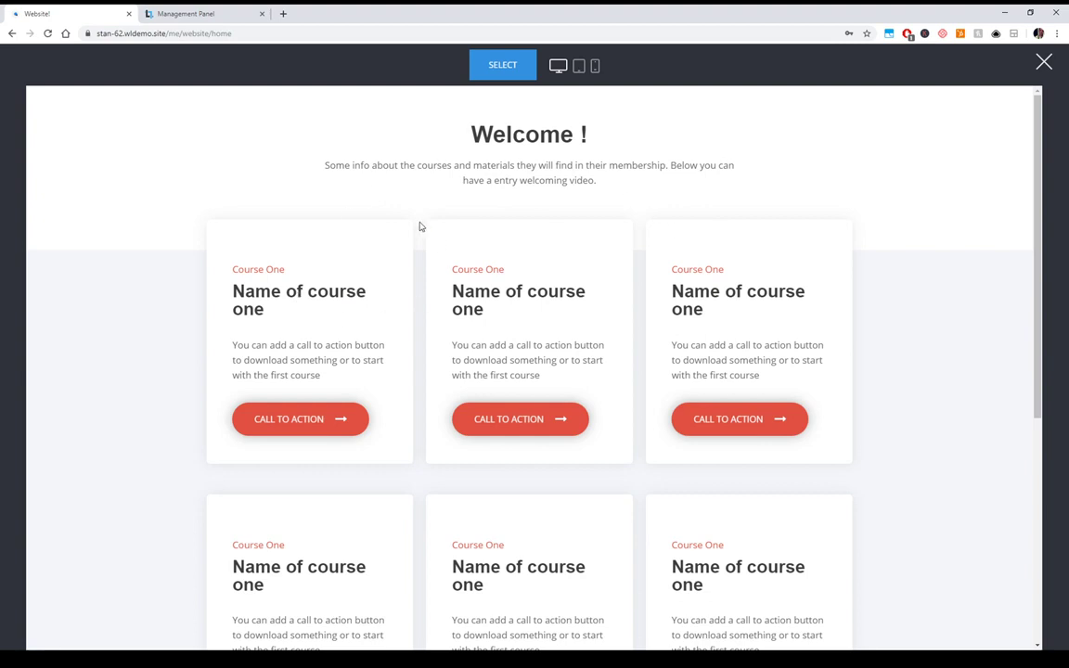
pyautogui.scroll(-2, 726, 342)
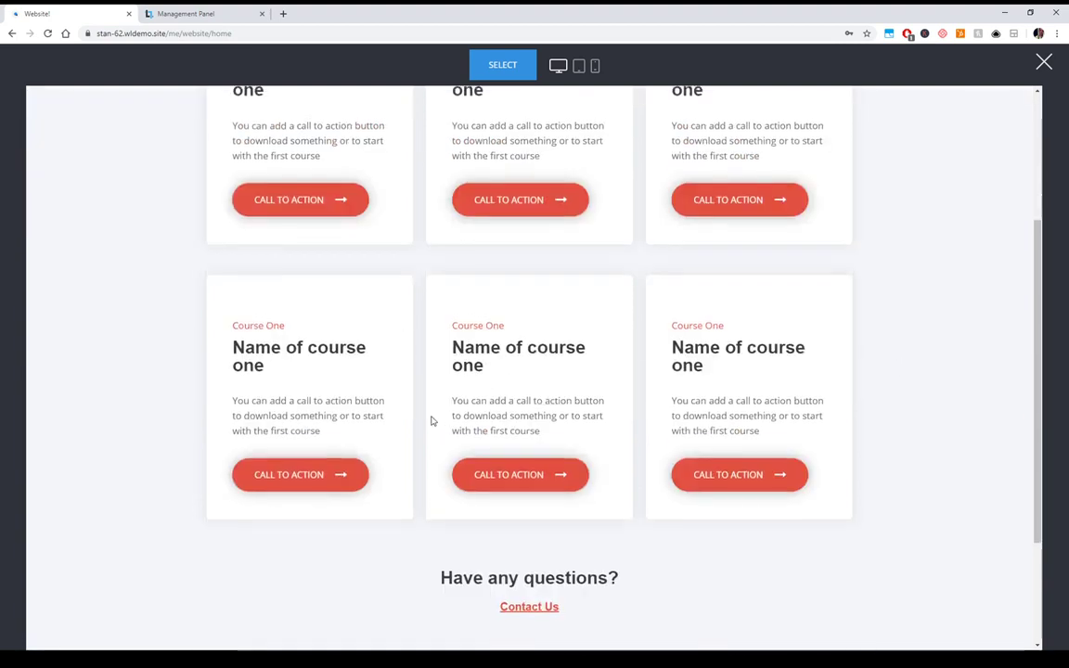
pyautogui.scroll(2, 176, 334)
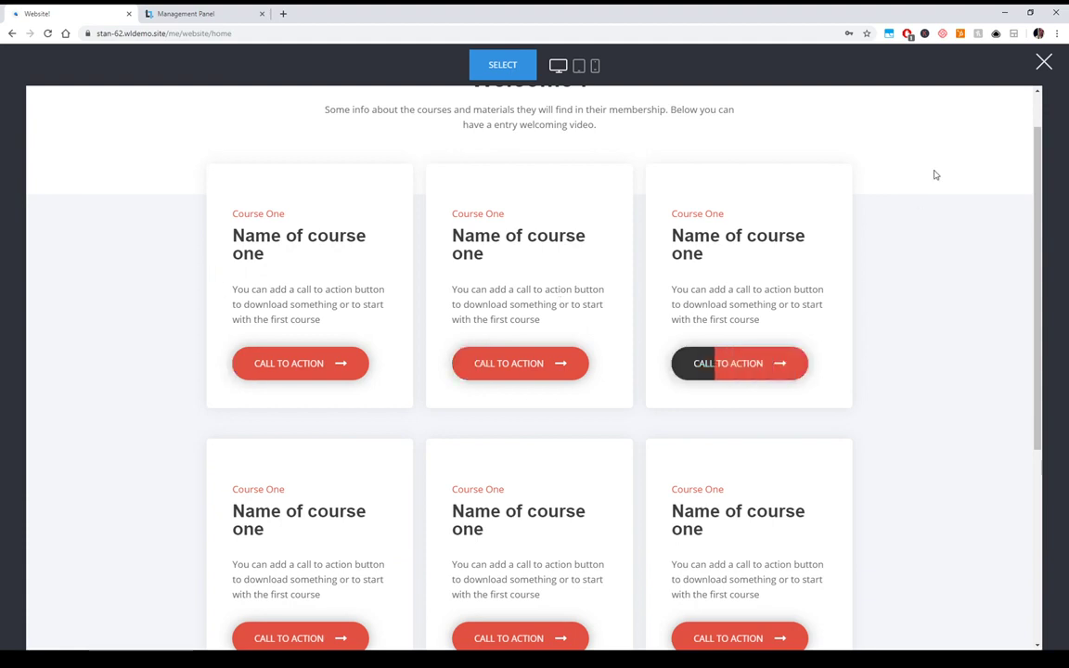
pyautogui.scroll(1, 860, 272)
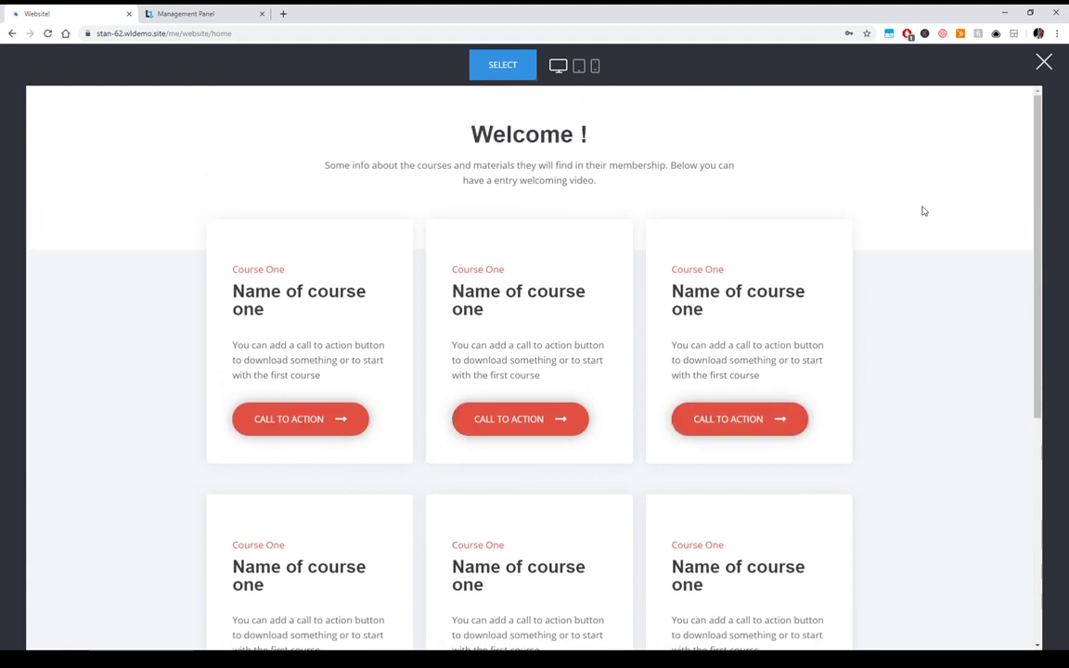
pyautogui.click(1043, 65)
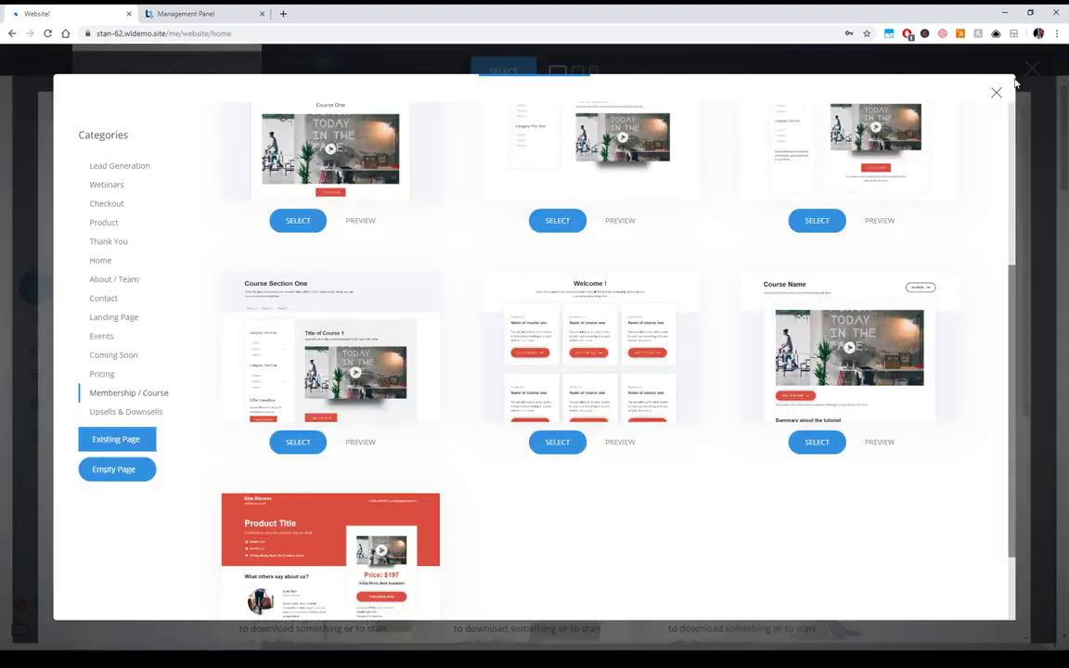
# - Preview the Course Section One template, scroll through it, and close the preview
pyautogui.click(369, 449)
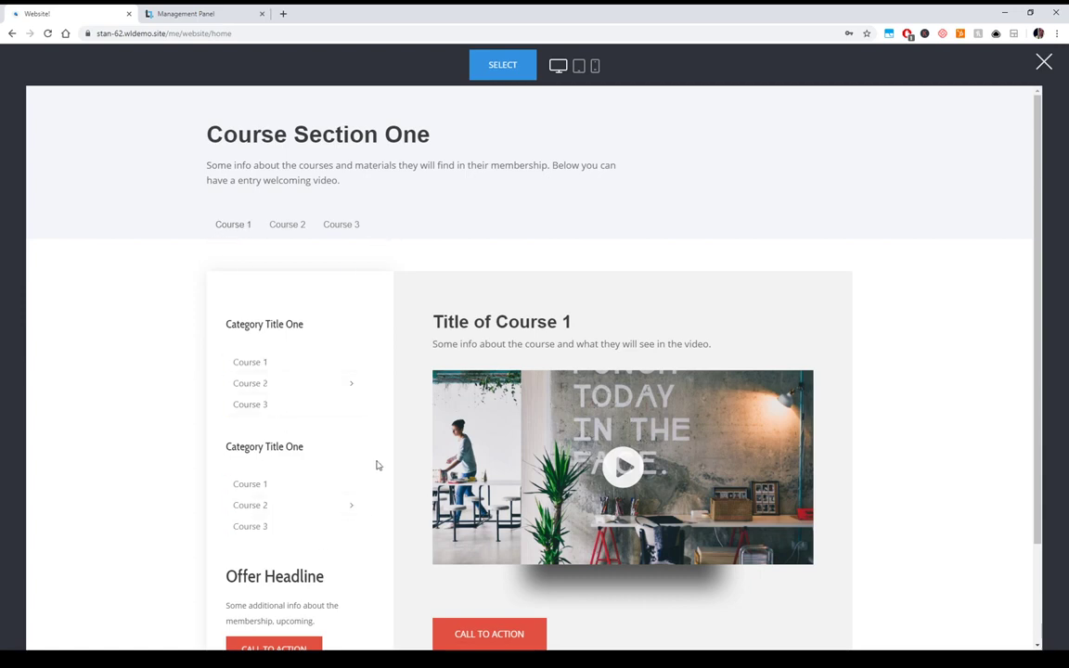
pyautogui.scroll(-2, 376, 465)
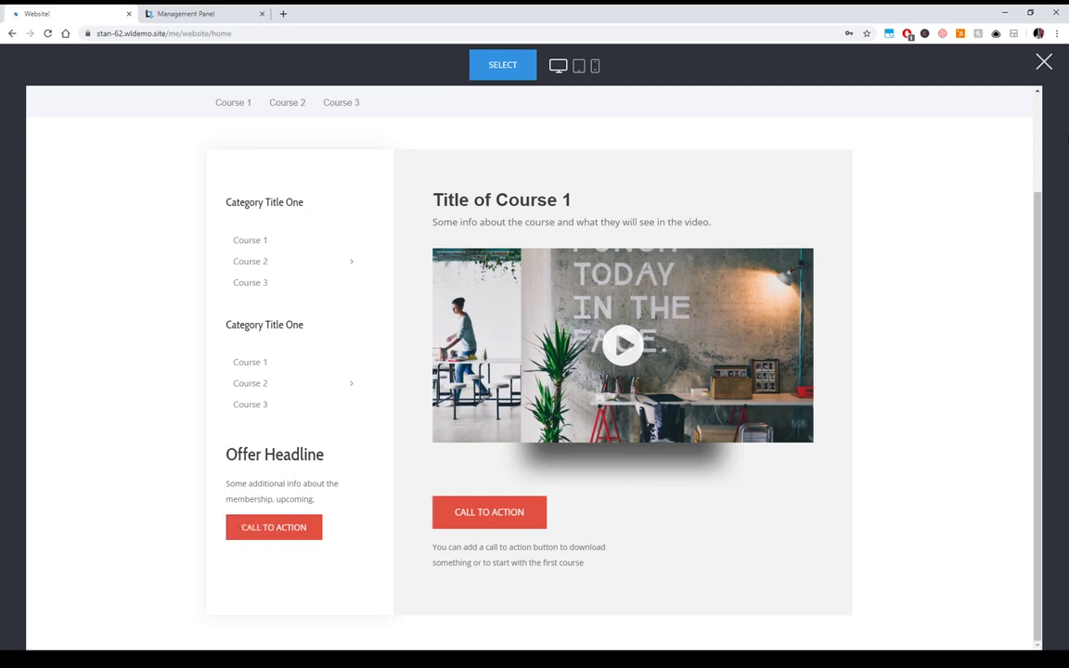
pyautogui.click(1044, 65)
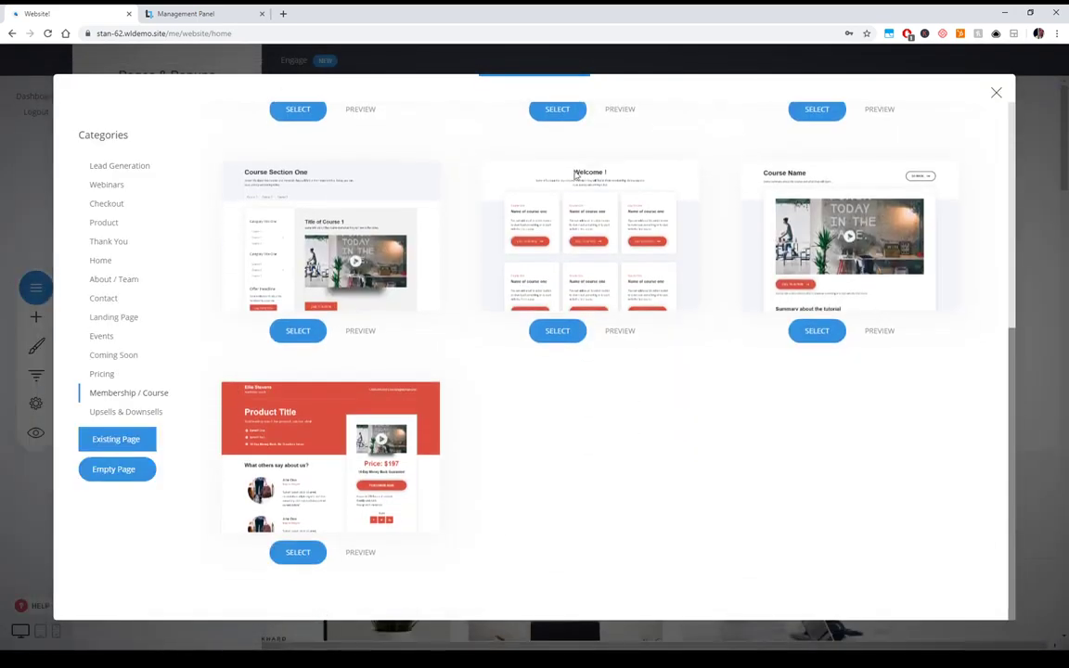
# - Close the template chooser to return to the Pages & Popups list
pyautogui.scroll(4, 671, 430)
pyautogui.scroll(1, 711, 388)
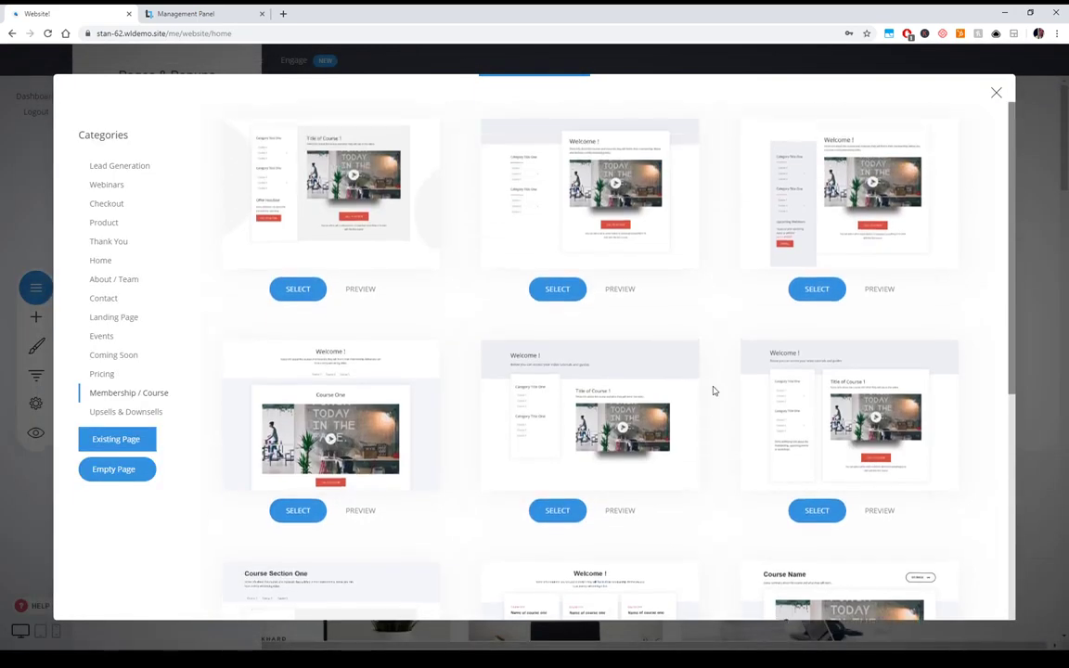
pyautogui.click(995, 93)
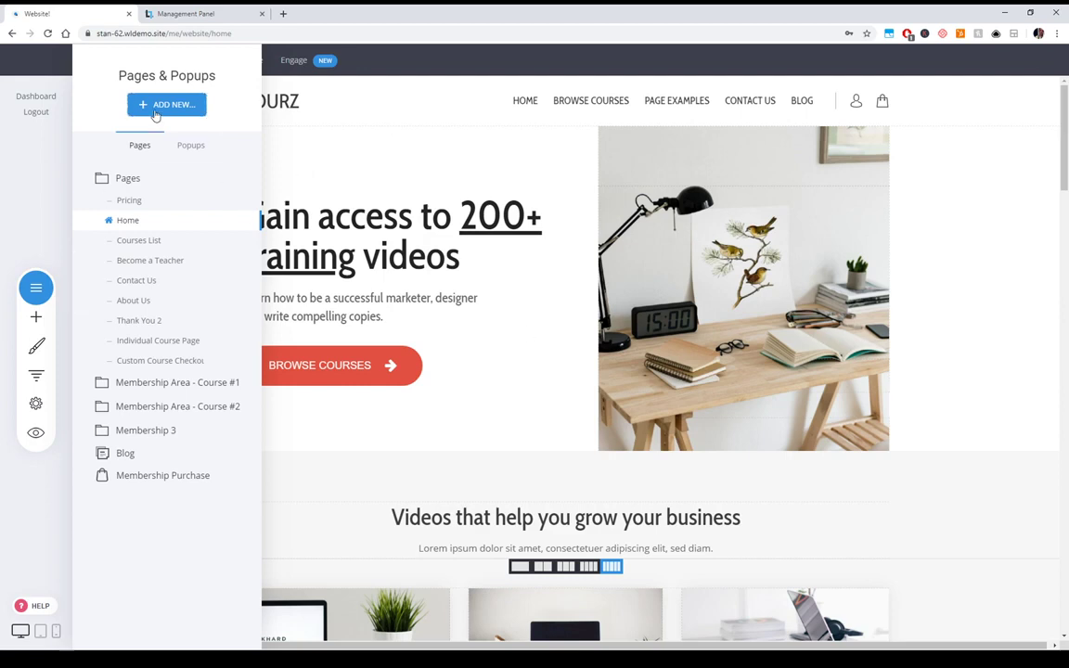
pyautogui.moveTo(155, 113); pyautogui.dragTo(197, 119)
# - Hide the Pages & Popups panel so the Home page's training-videos hero shows in full
pyautogui.click(232, 117)
pyautogui.click(540, 216)
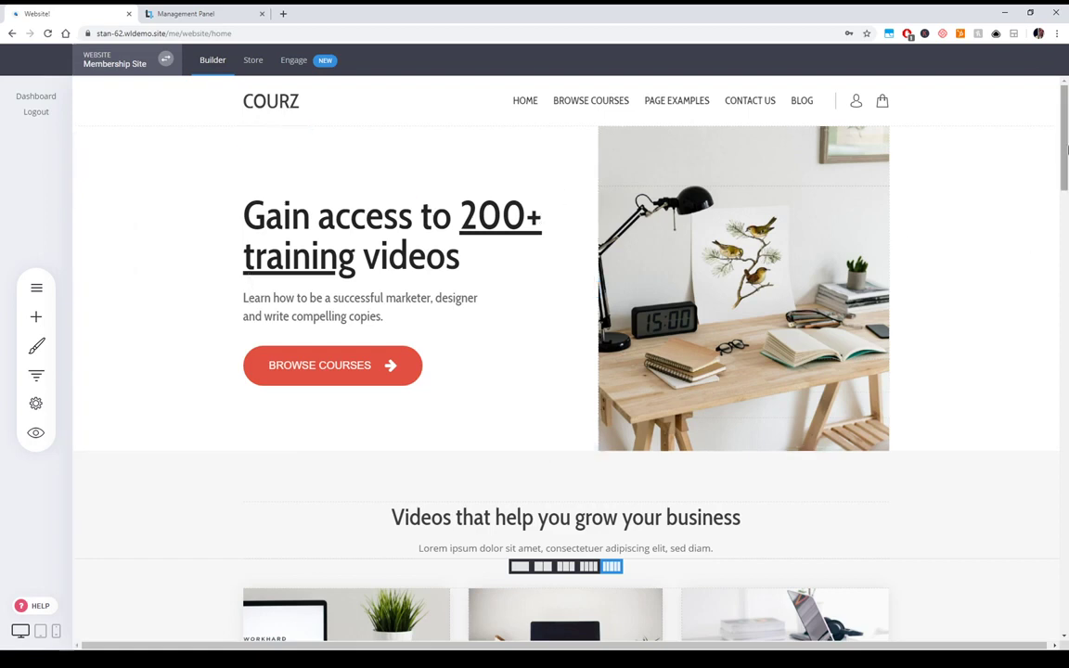
pyautogui.click(36, 286)
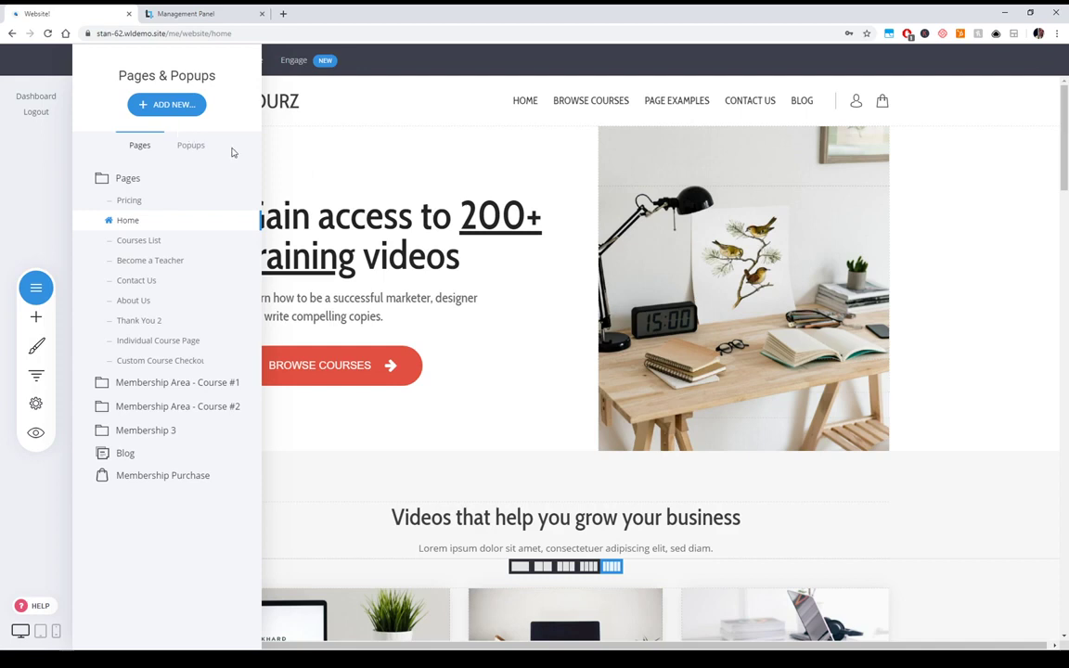
pyautogui.click(708, 287)
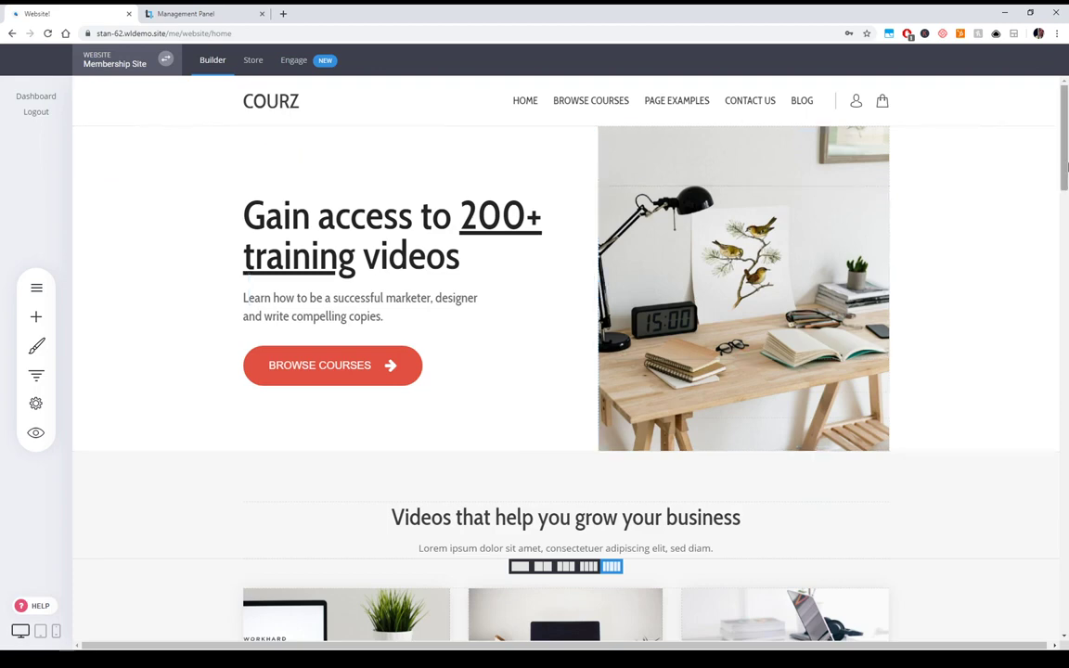
pyautogui.scroll(-3, 619, 304)
pyautogui.scroll(3, 619, 305)
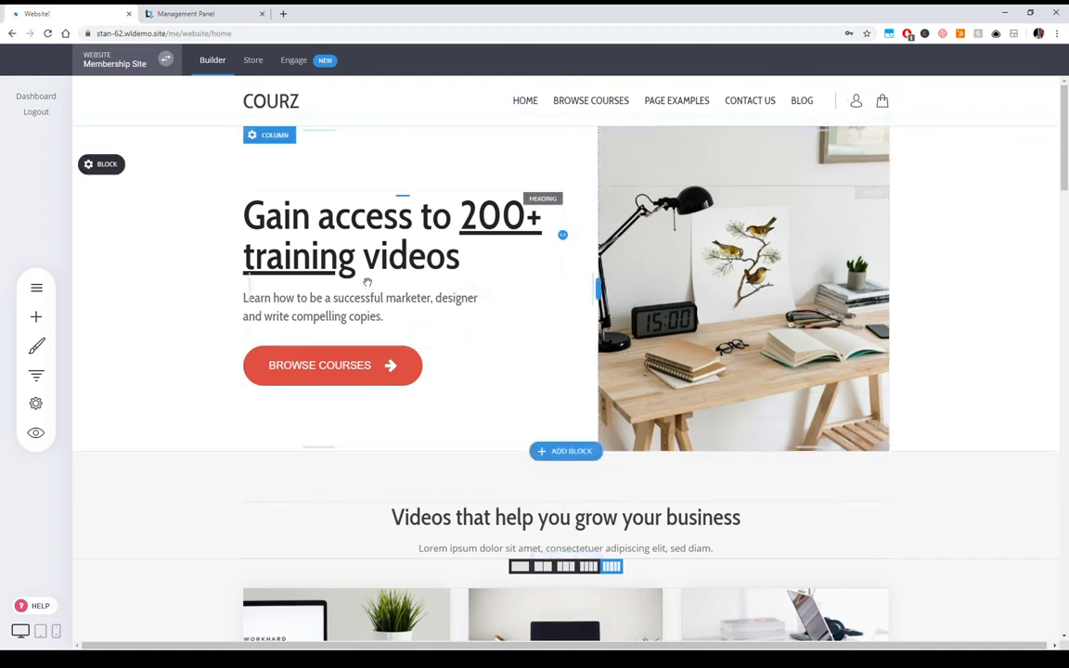
pyautogui.scroll(-3, 861, 301)
pyautogui.scroll(2, 730, 136)
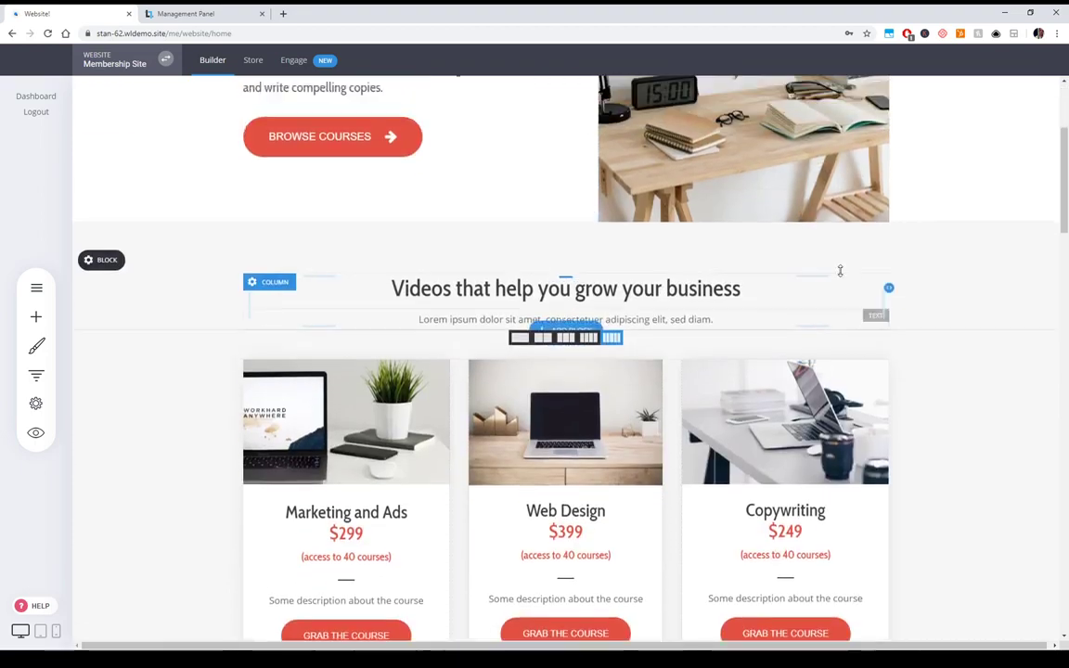
pyautogui.scroll(-2, 795, 269)
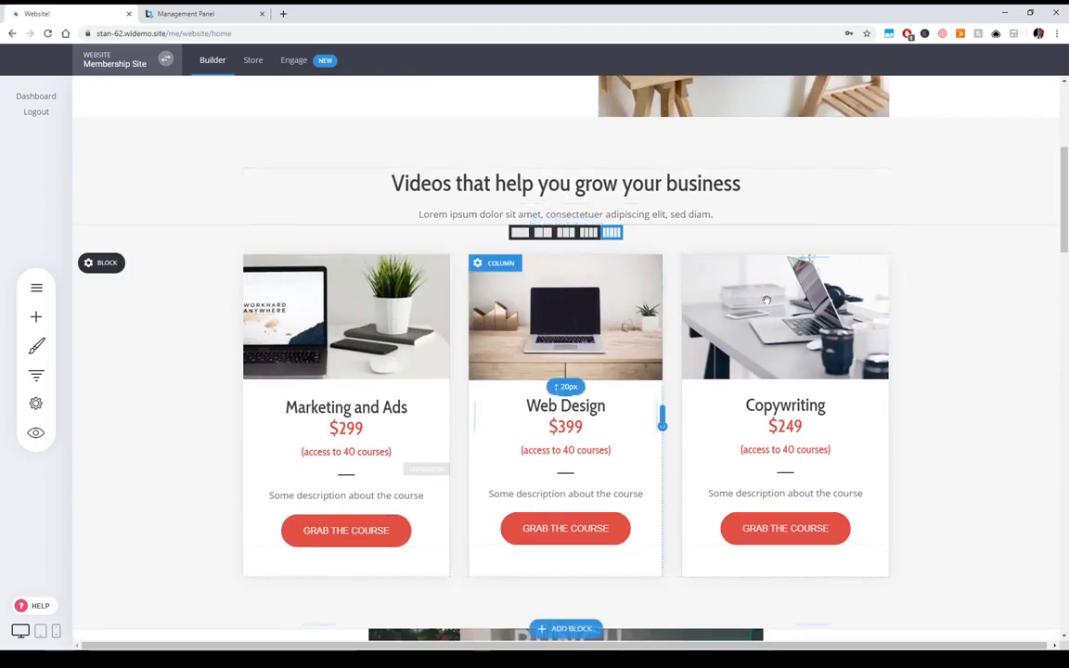
pyautogui.scroll(-3, 956, 399)
pyautogui.scroll(-6, 957, 396)
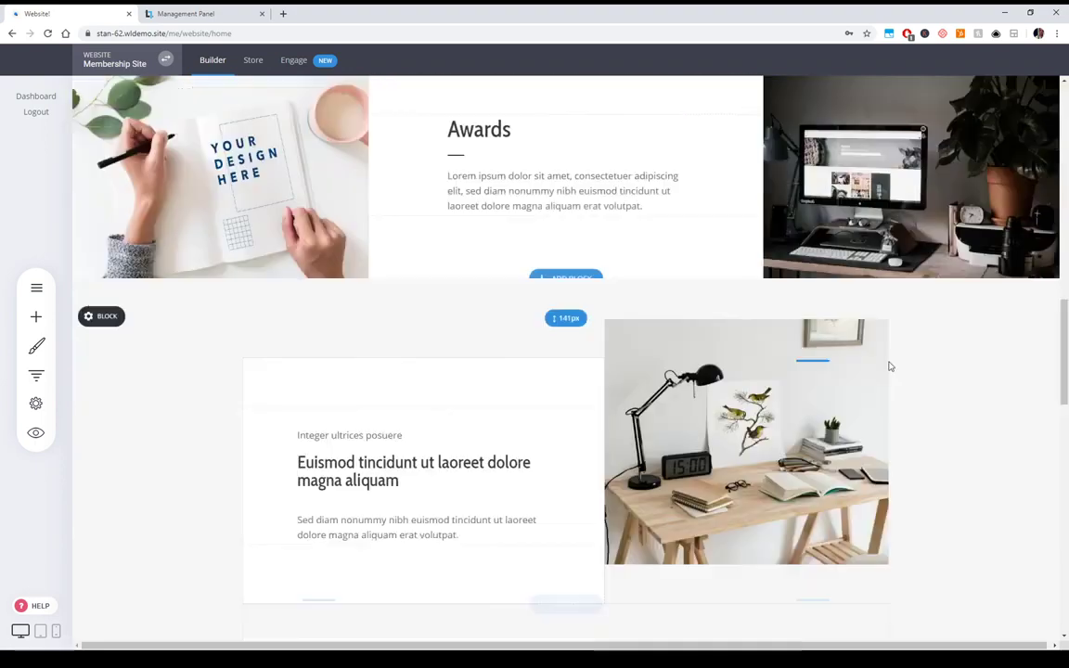
pyautogui.scroll(-6, 814, 454)
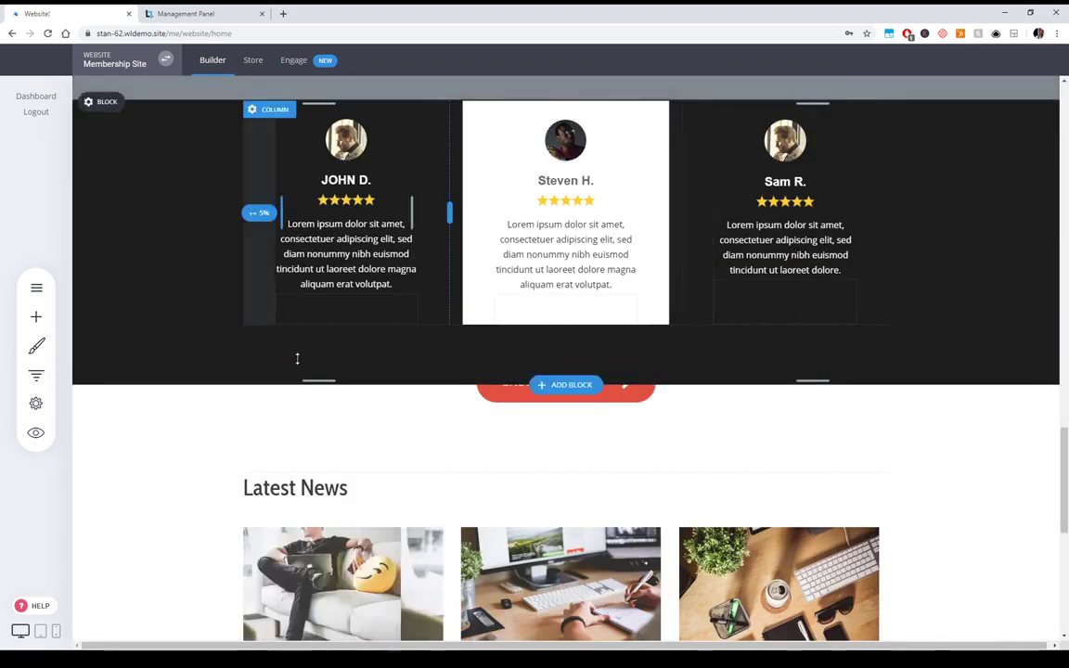
pyautogui.scroll(2, 840, 422)
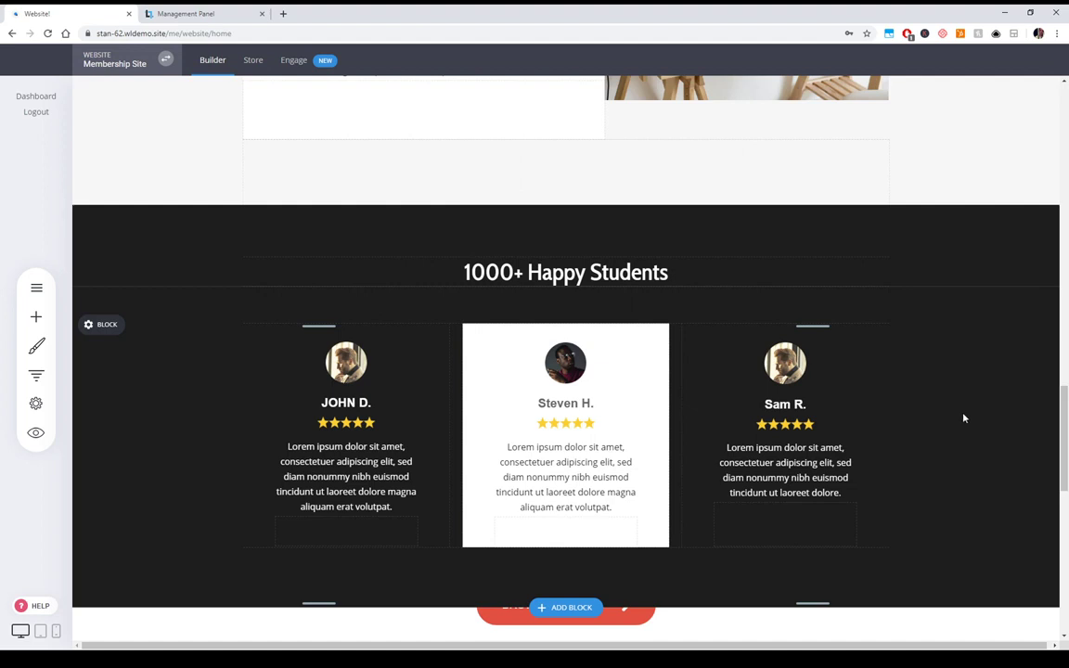
pyautogui.scroll(-3, 963, 419)
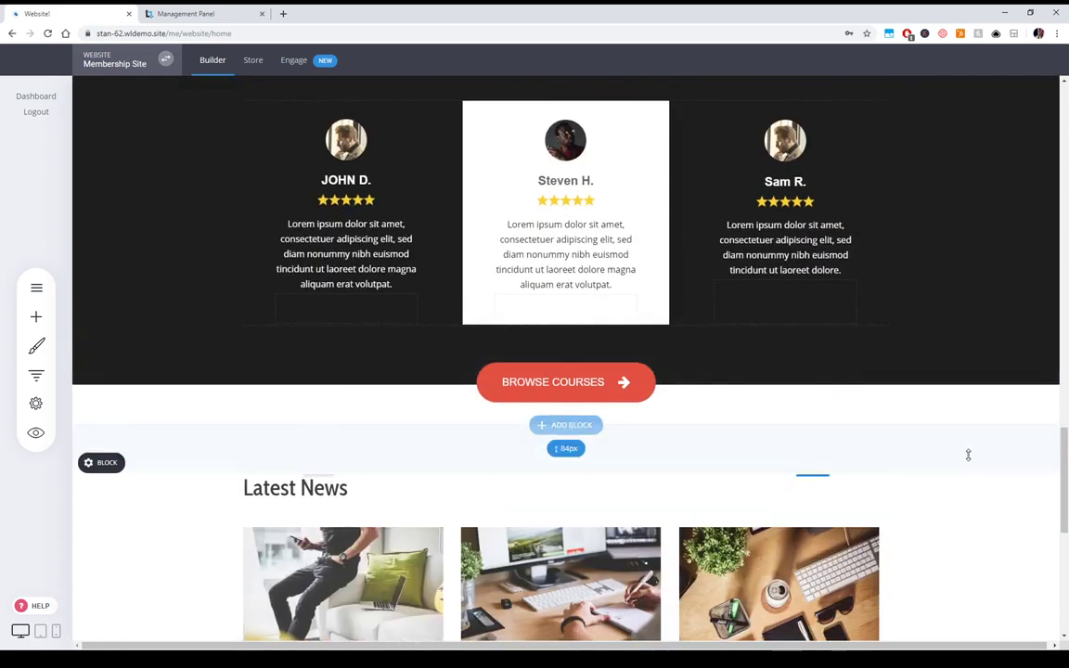
pyautogui.scroll(-3, 966, 448)
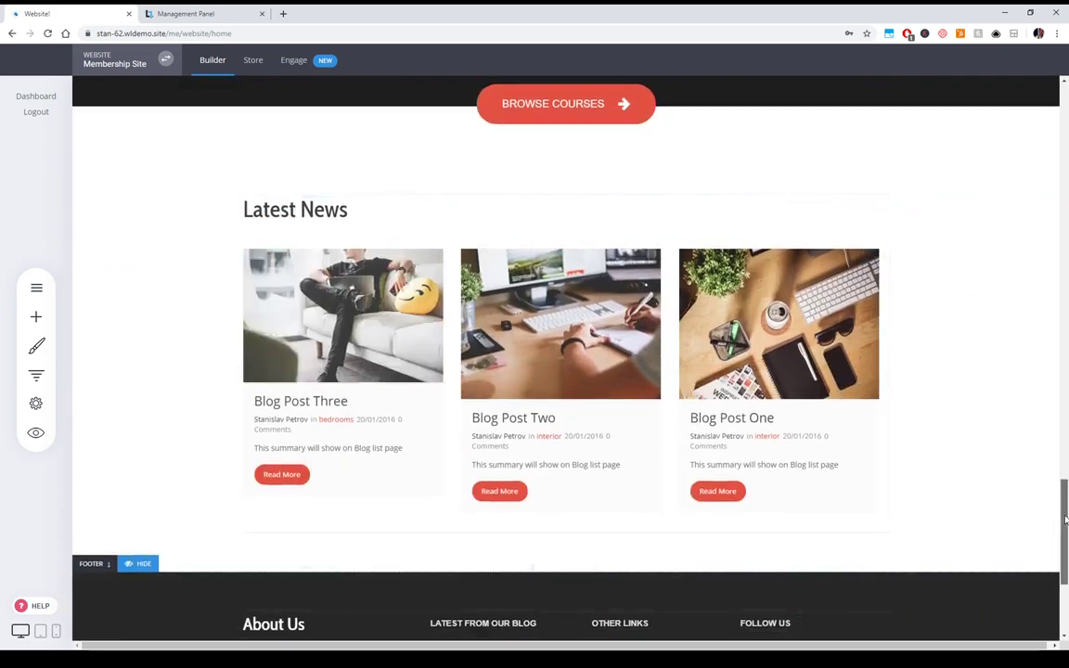
pyautogui.scroll(-1, 1065, 529)
pyautogui.moveTo(1065, 529); pyautogui.dragTo(1065, 126)
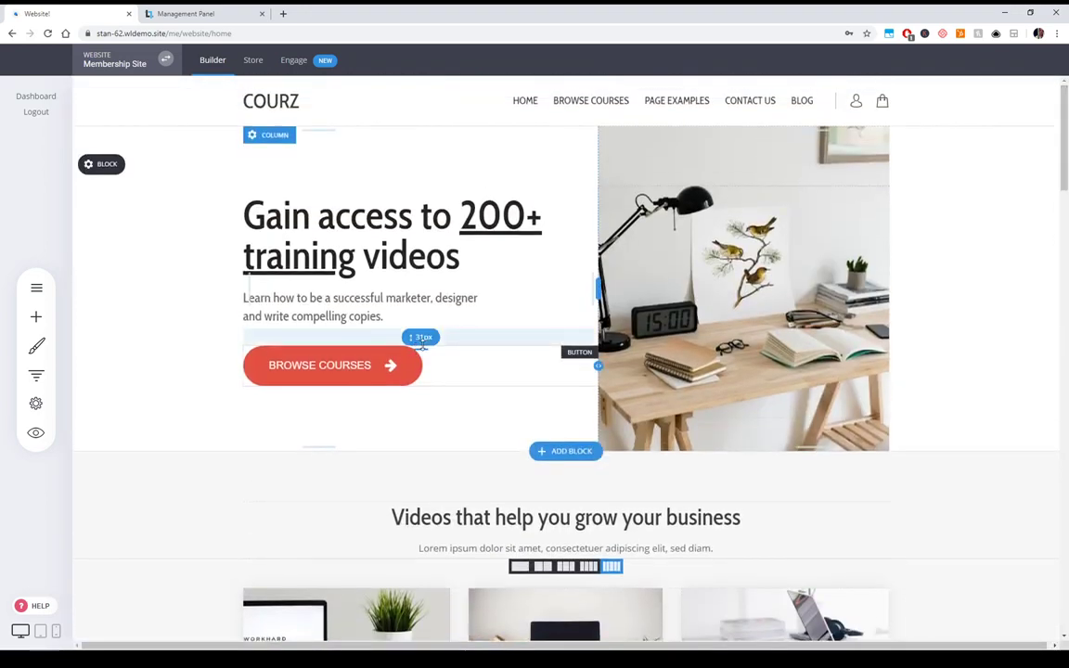
pyautogui.scroll(-4, 743, 374)
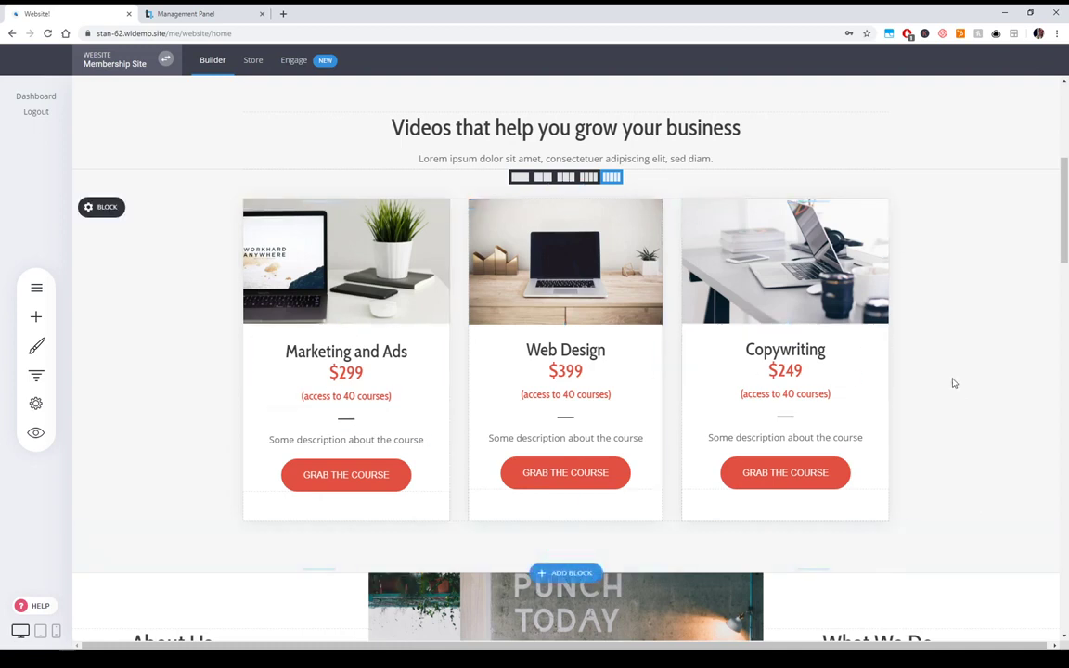
pyautogui.scroll(4, 952, 382)
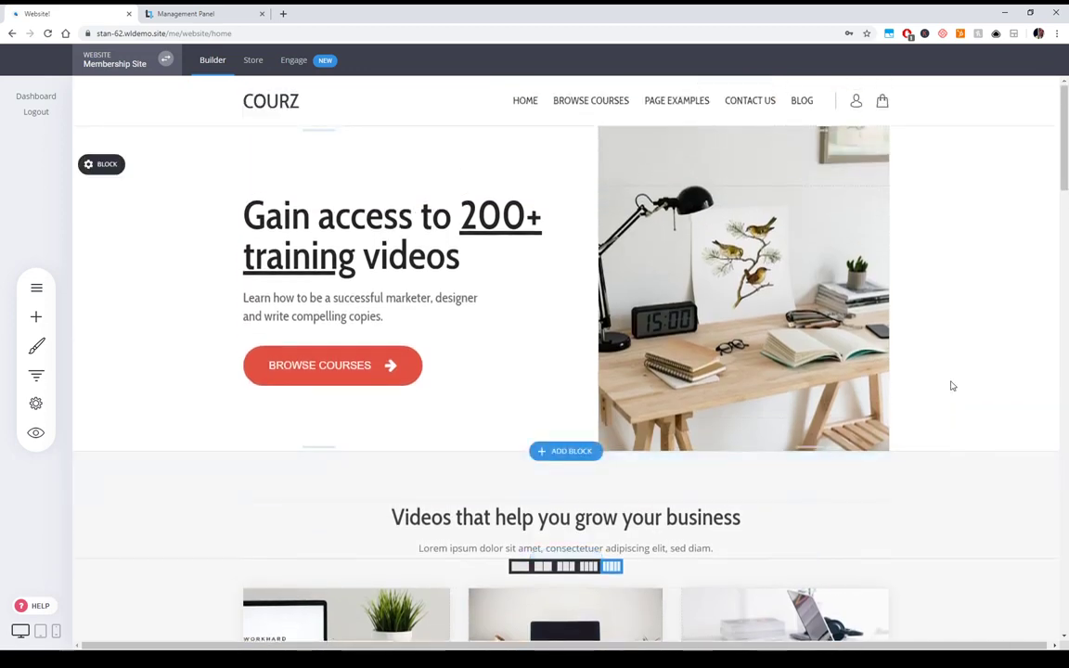
pyautogui.scroll(-4, 660, 477)
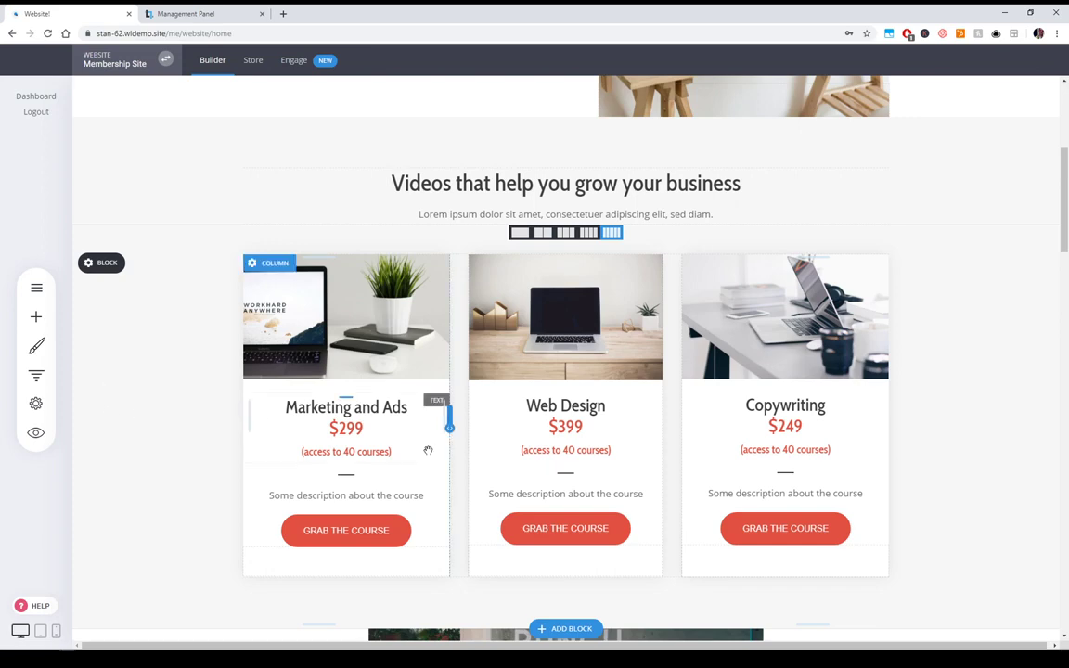
pyautogui.scroll(4, 64, 292)
# - Open the Courses List page and review its Premium Courses cards and bundle offer
pyautogui.click(36, 288)
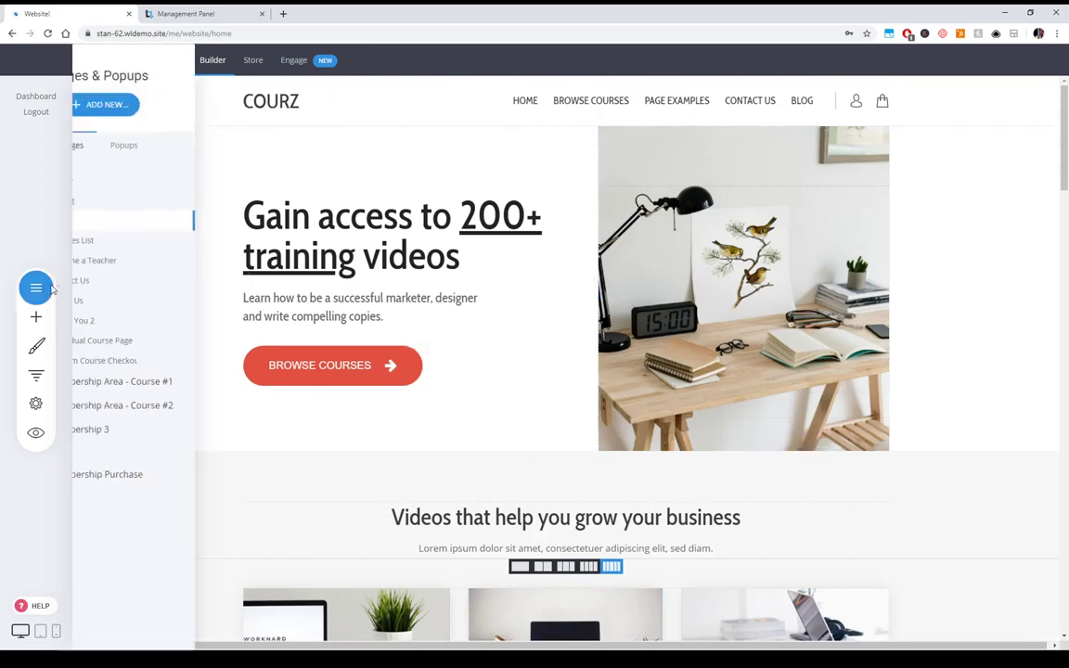
pyautogui.click(144, 243)
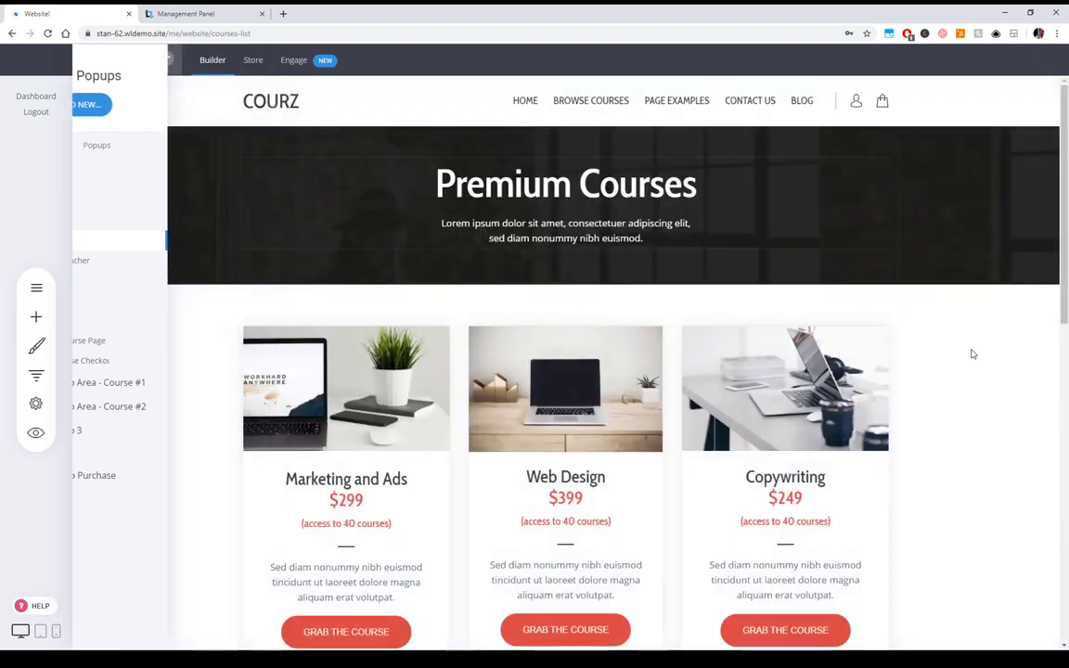
pyautogui.scroll(-1, 937, 459)
pyautogui.scroll(-1, 964, 448)
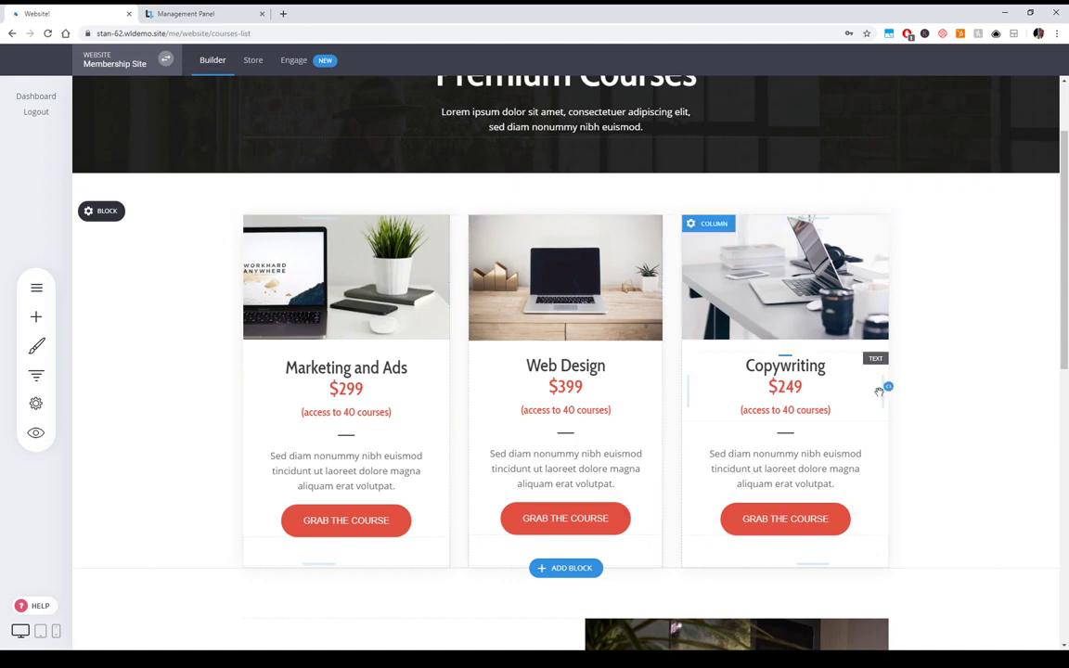
pyautogui.scroll(-1, 874, 392)
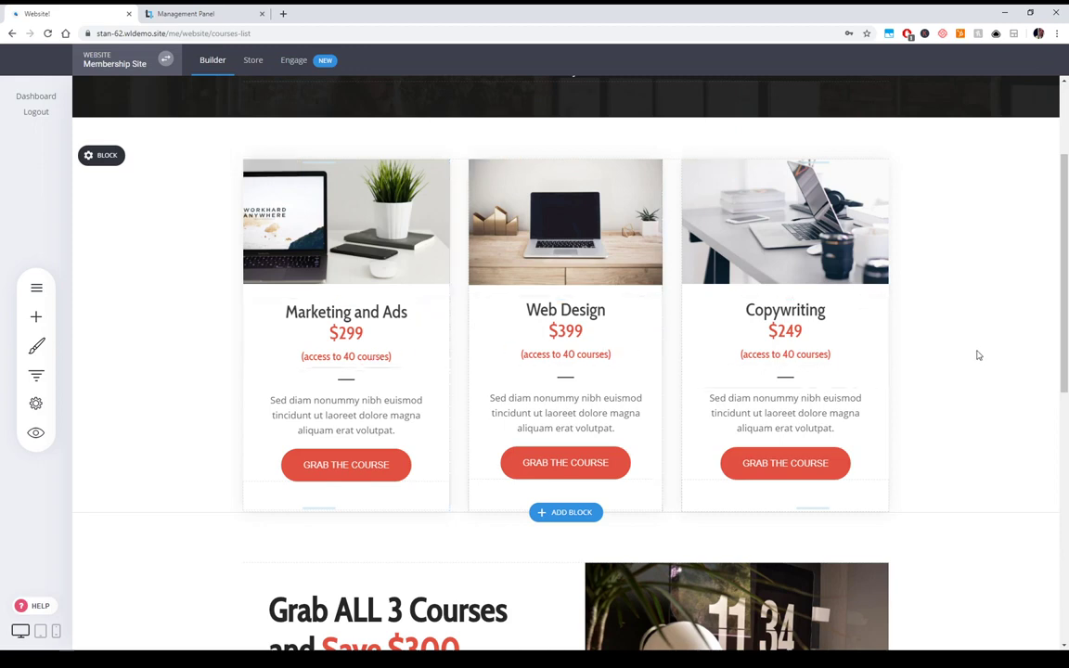
pyautogui.scroll(-5, 964, 354)
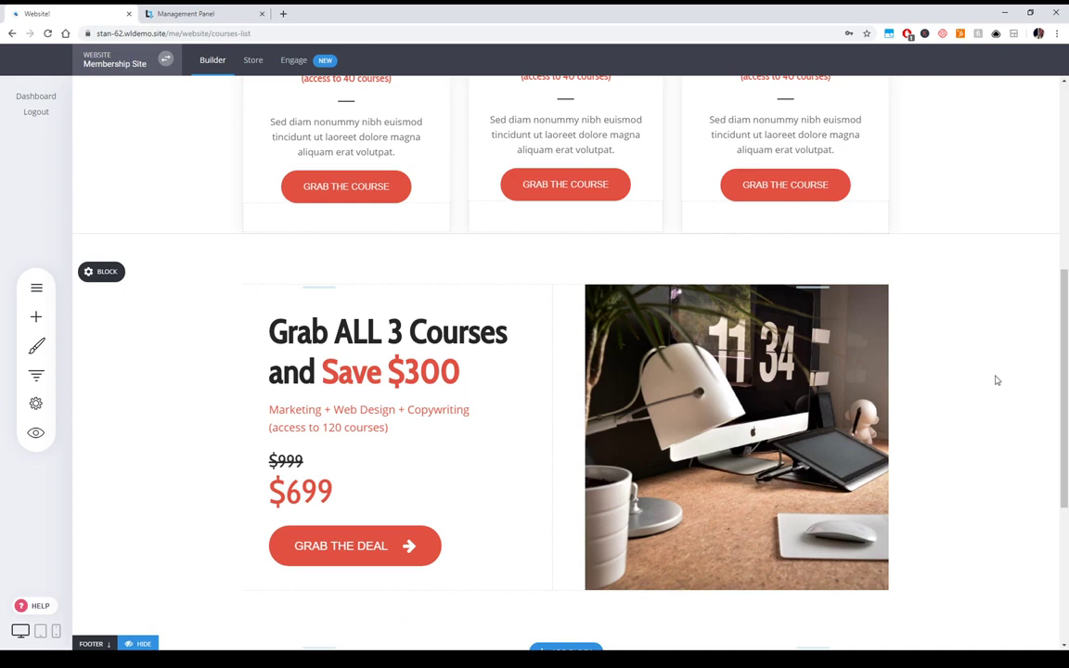
pyautogui.scroll(2, 665, 372)
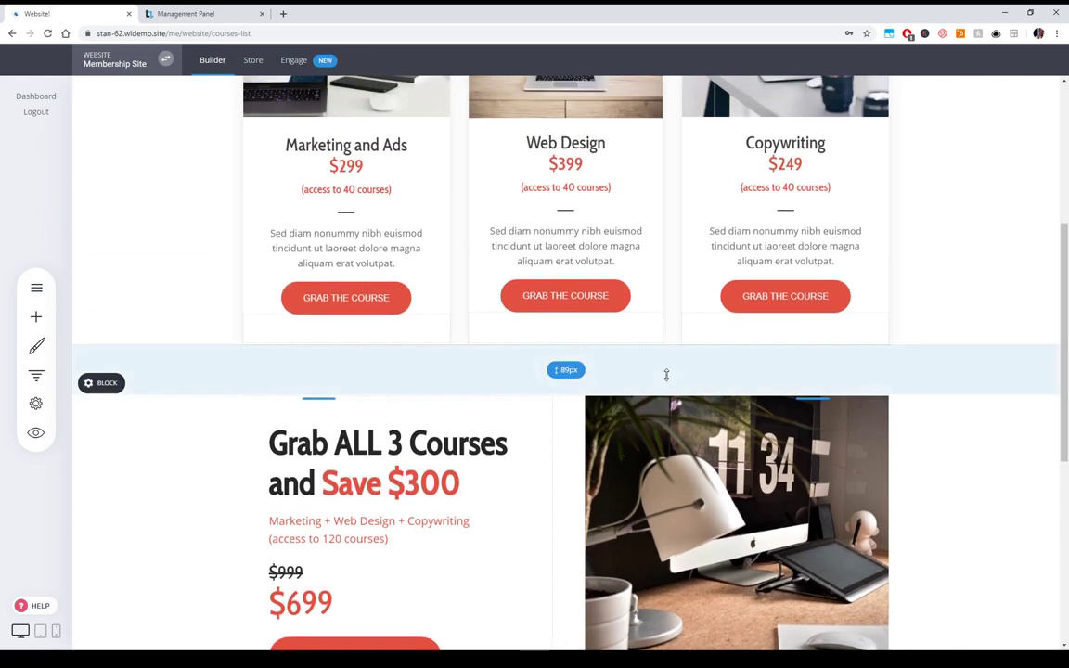
pyautogui.scroll(-3, 472, 370)
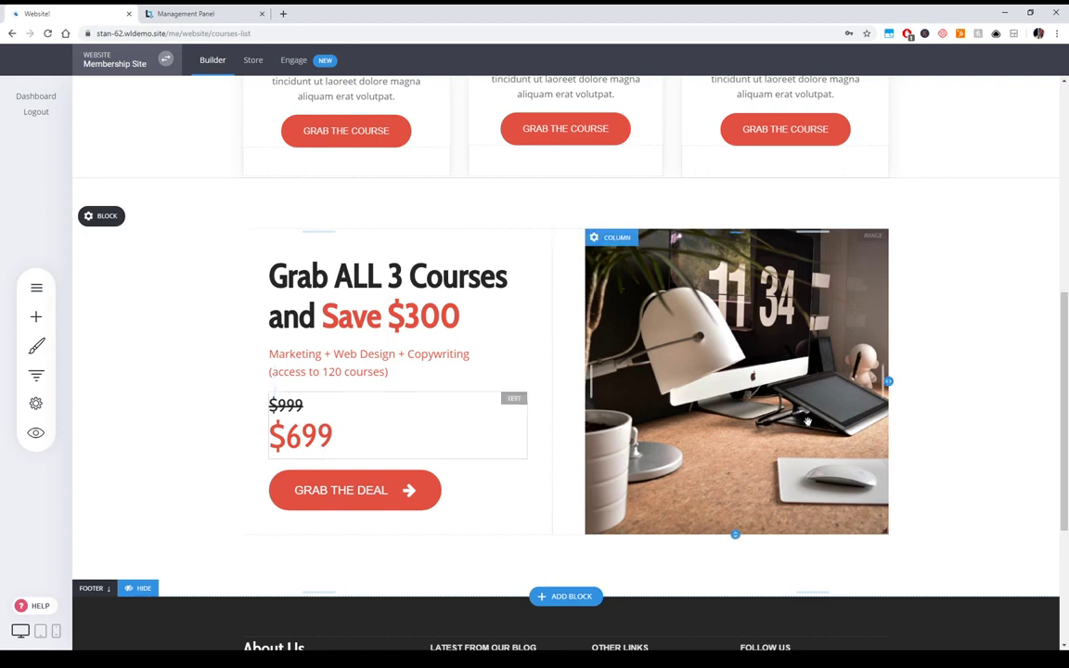
pyautogui.scroll(2, 315, 458)
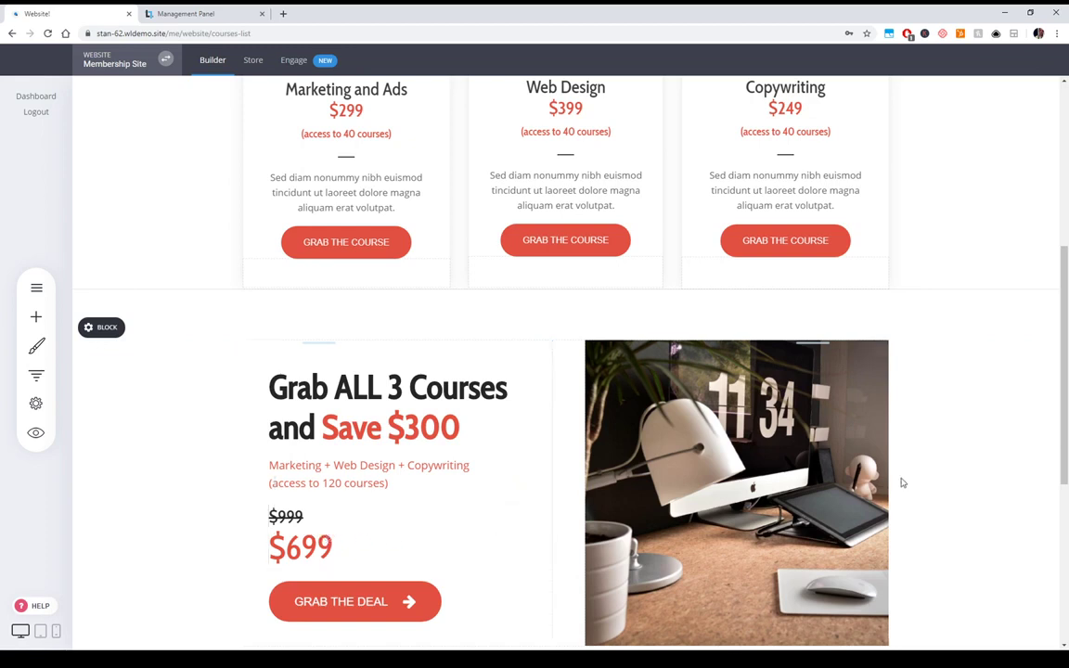
pyautogui.scroll(4, 971, 503)
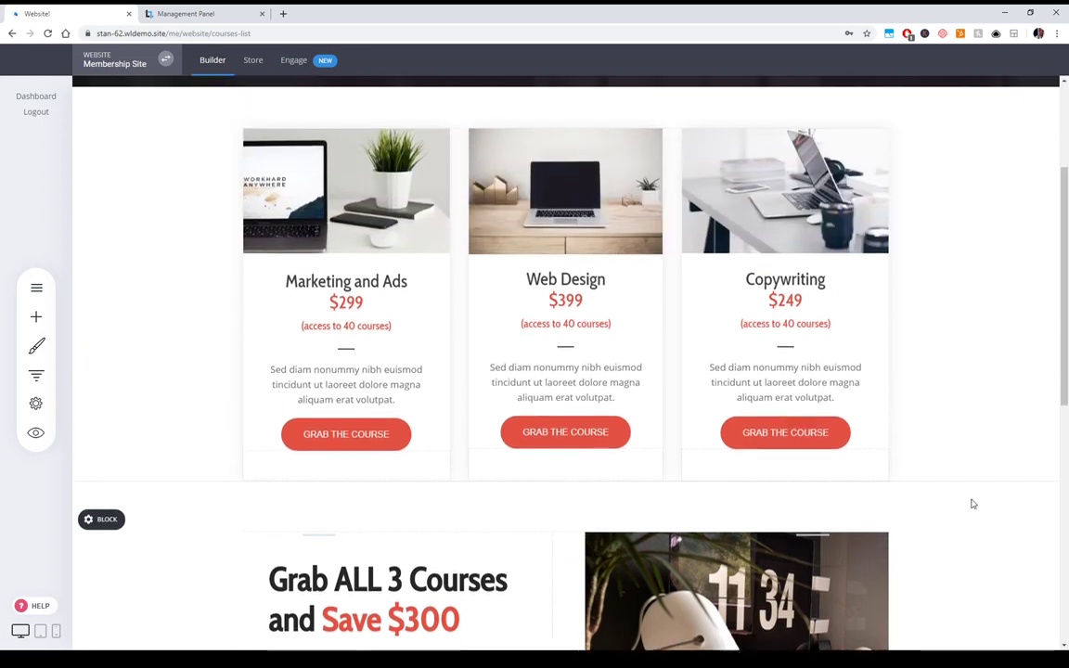
pyautogui.scroll(-1, 956, 317)
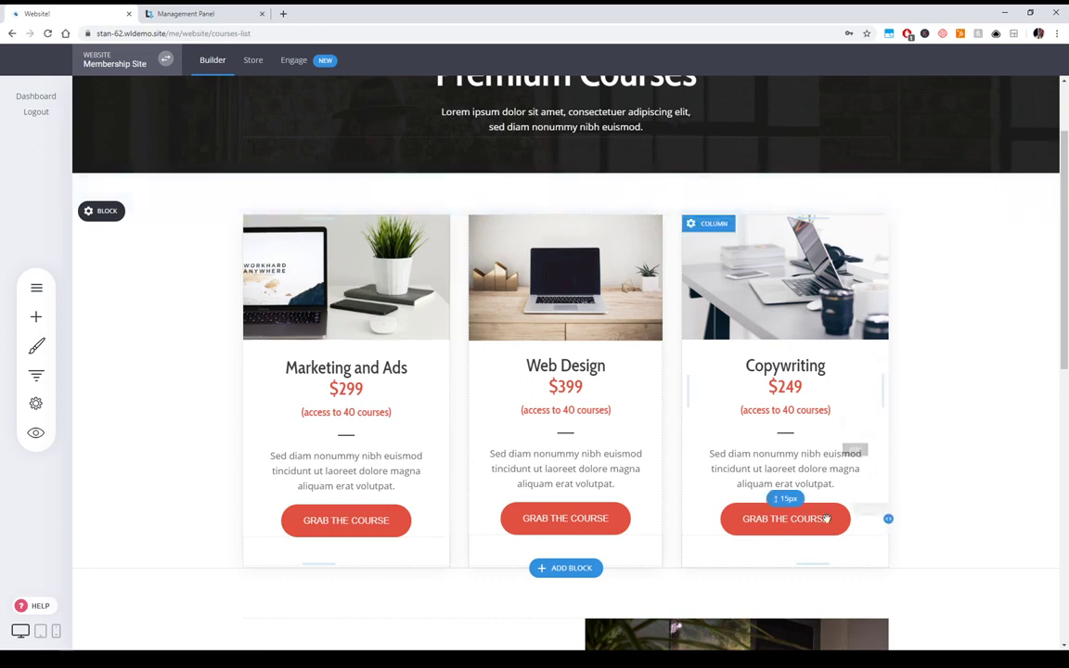
pyautogui.click(37, 289)
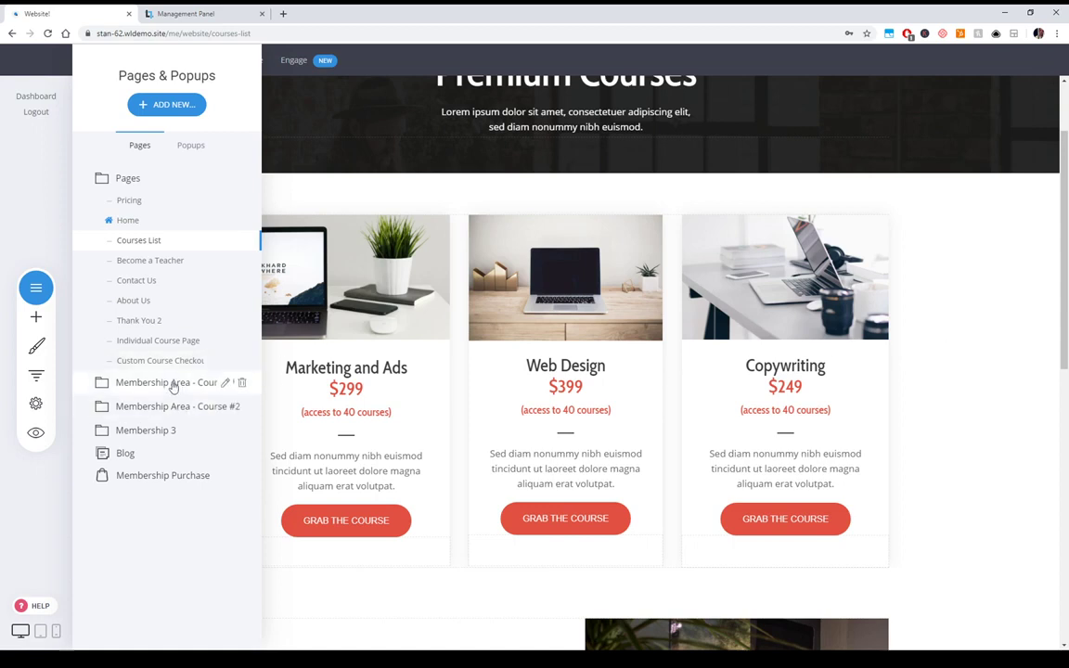
# - Start adding a new page and browse the Membership / Course templates
pyautogui.click(167, 104)
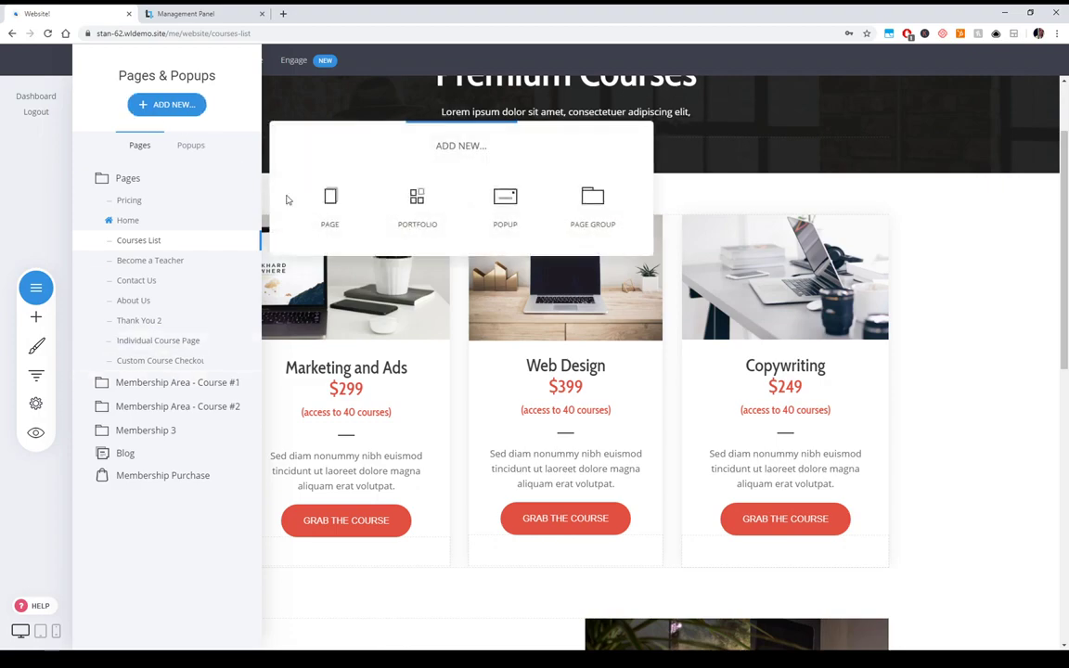
pyautogui.click(334, 202)
pyautogui.click(141, 393)
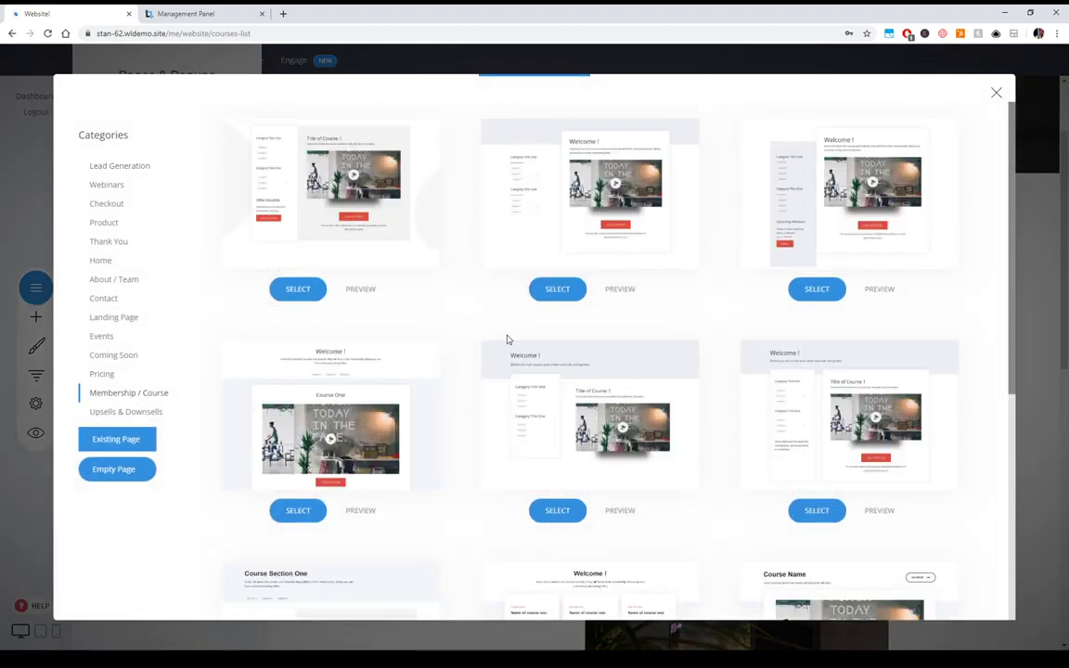
pyautogui.scroll(-3, 508, 339)
pyautogui.scroll(3, 630, 330)
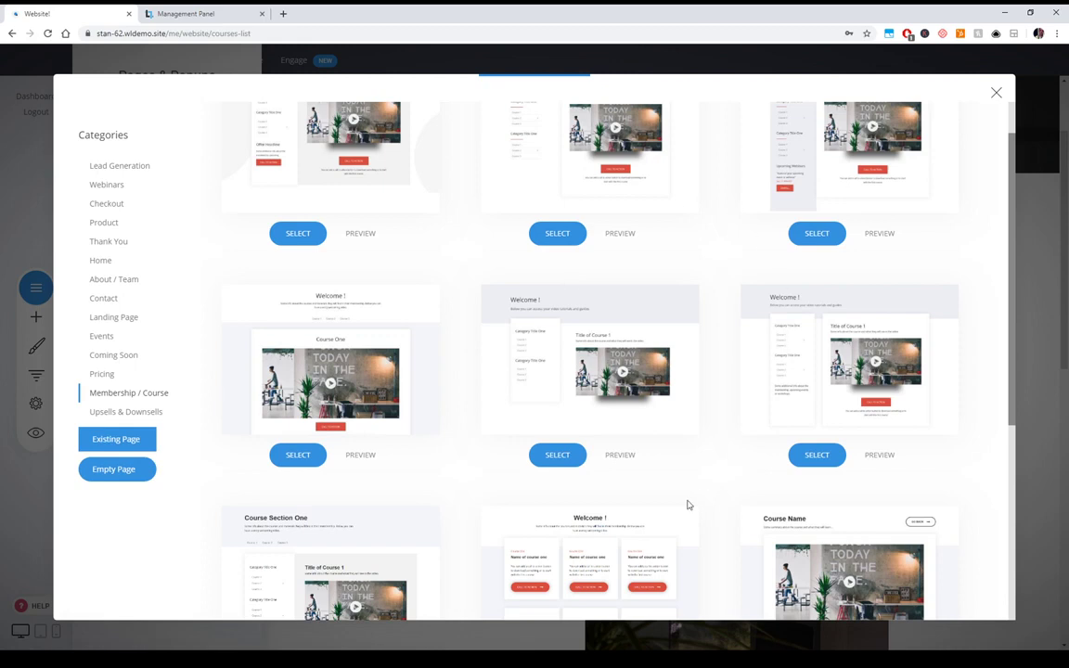
pyautogui.scroll(-2, 557, 308)
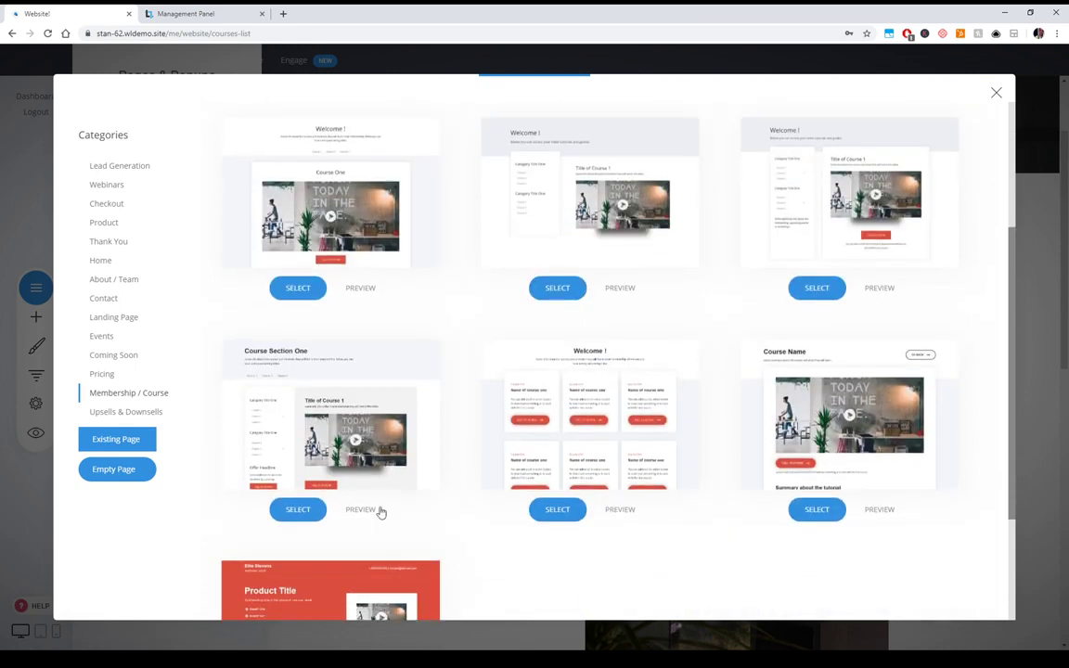
# - Close the gallery and open Membership Area - Course #1's 00 - Dashboard page
pyautogui.click(1055, 304)
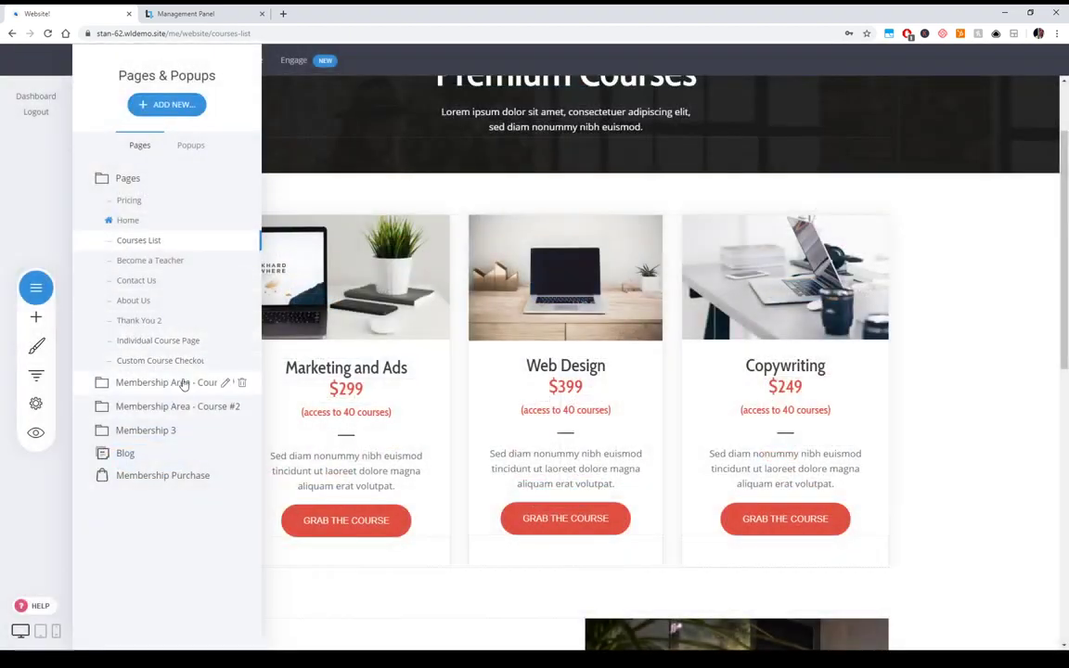
pyautogui.click(181, 384)
pyautogui.click(158, 228)
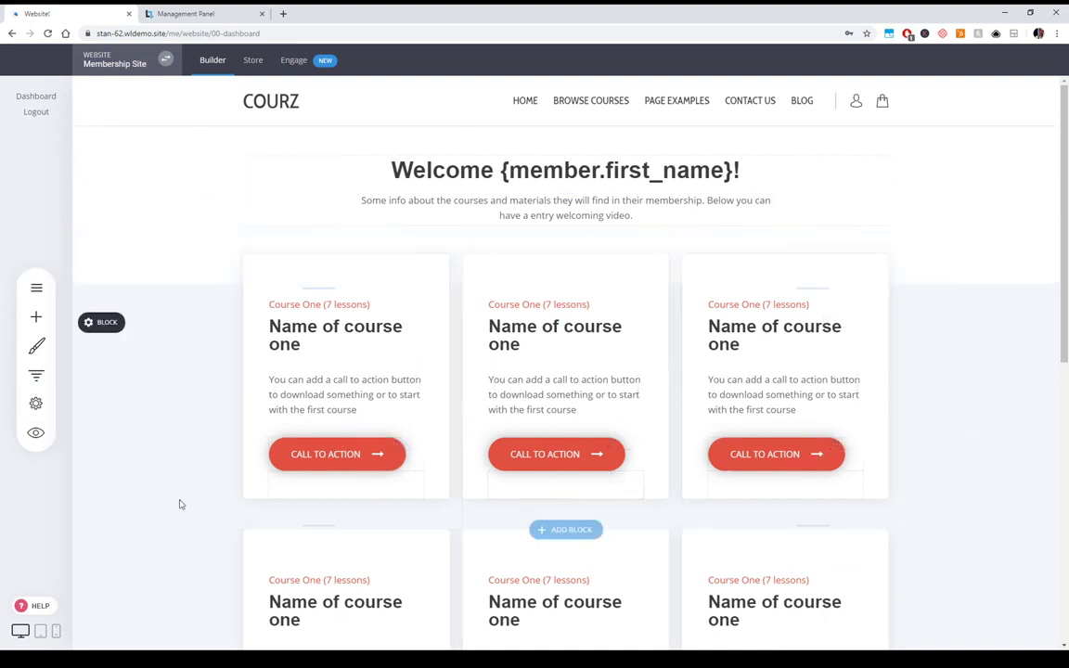
# - Open the 01 - Course Name #1 page and look over its Title of Course 1 video
pyautogui.click(38, 291)
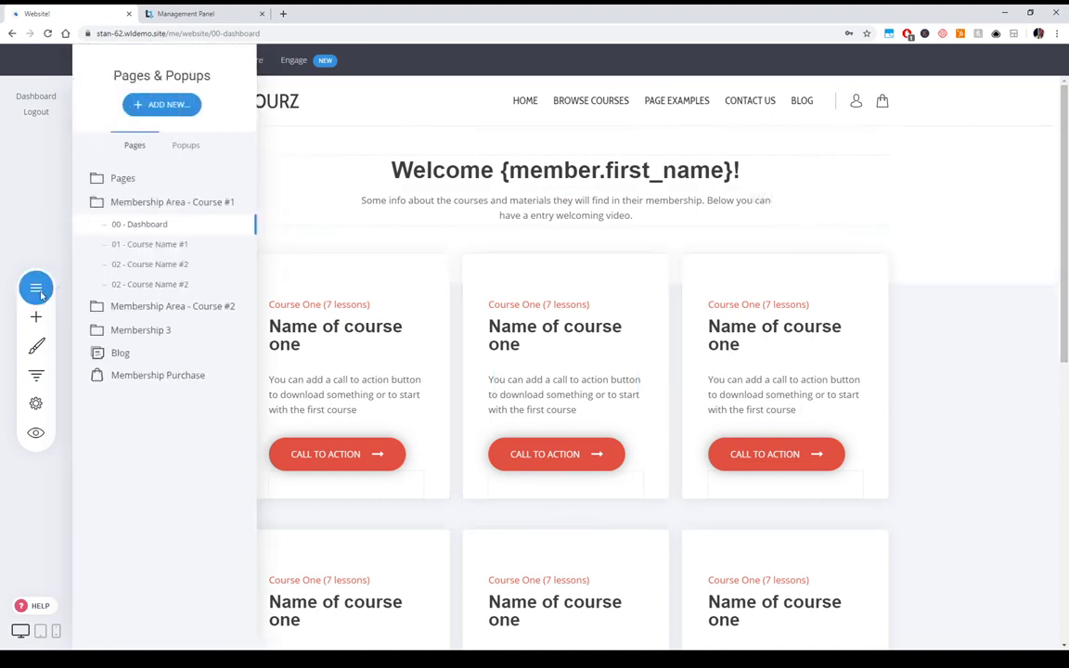
pyautogui.click(164, 249)
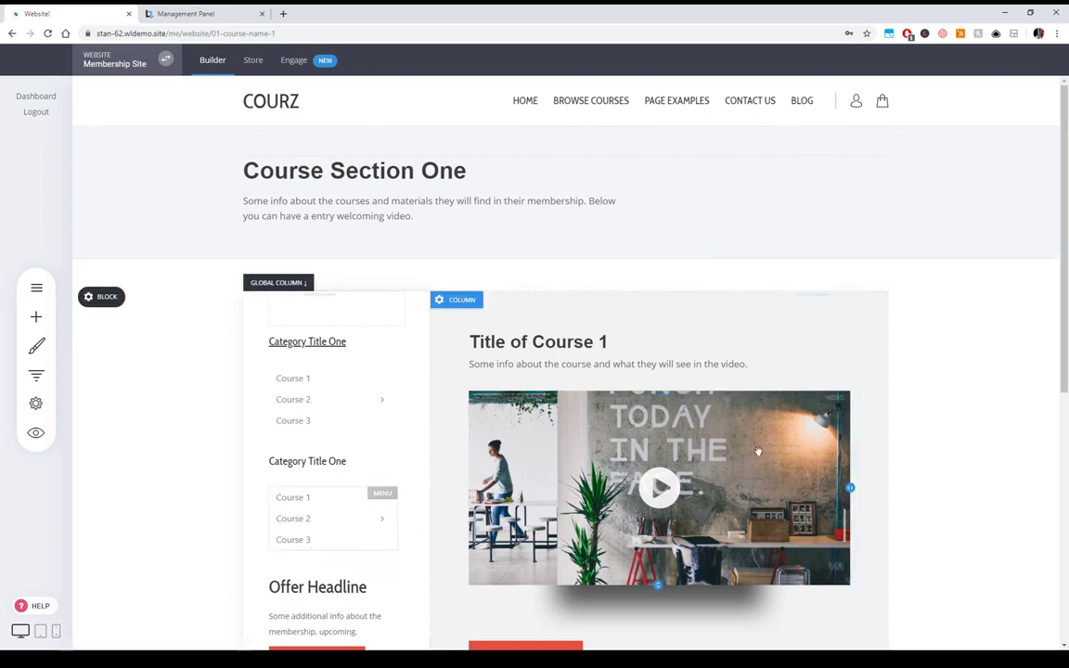
pyautogui.scroll(-3, 652, 274)
pyautogui.scroll(3, 652, 274)
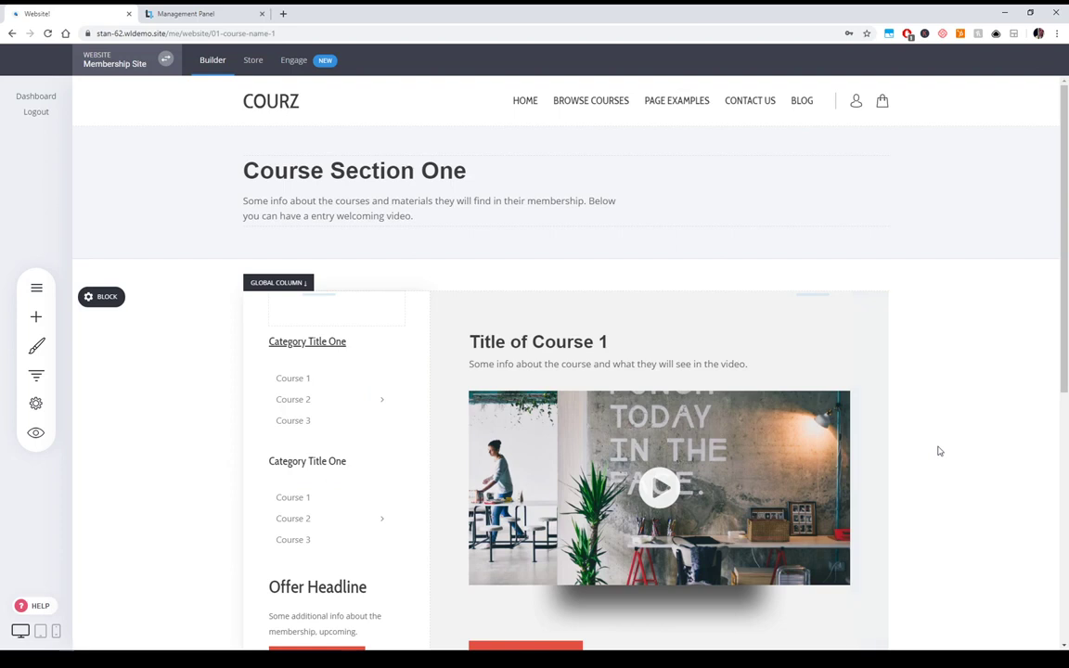
# - Open the Individual Course Page from the Pages folder and scroll over its video and Call to Action
pyautogui.click(37, 288)
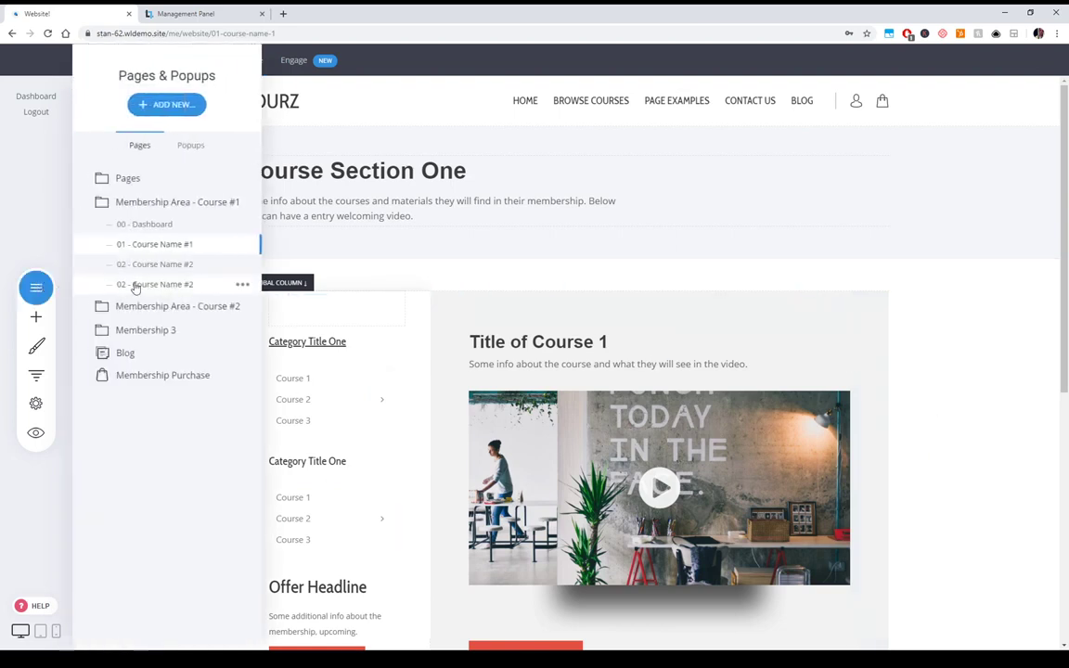
pyautogui.click(146, 179)
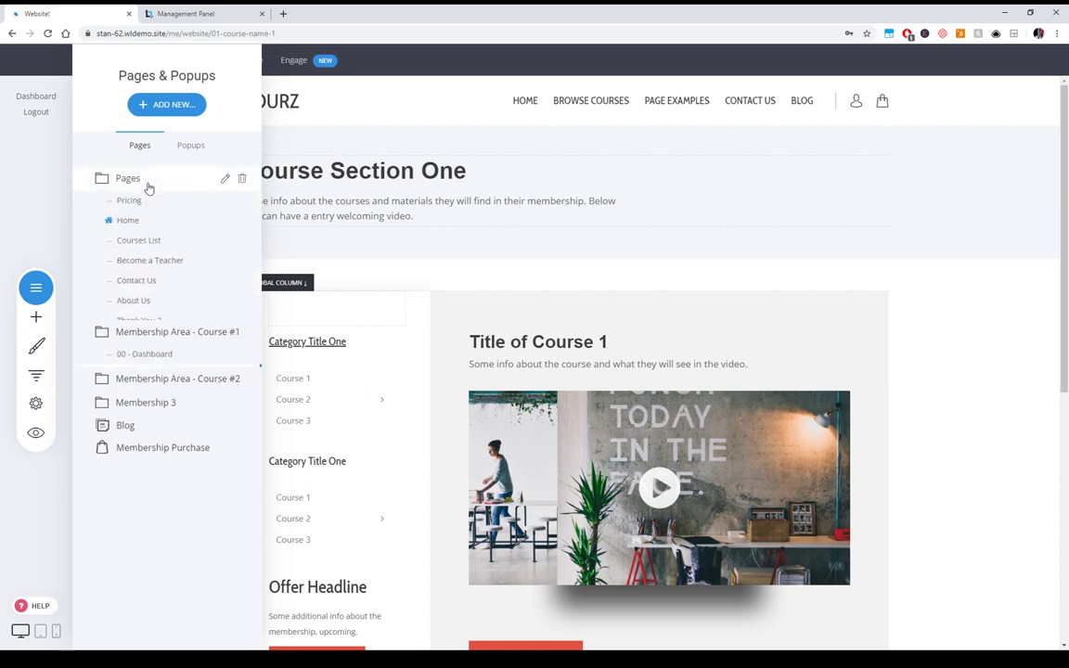
pyautogui.click(159, 340)
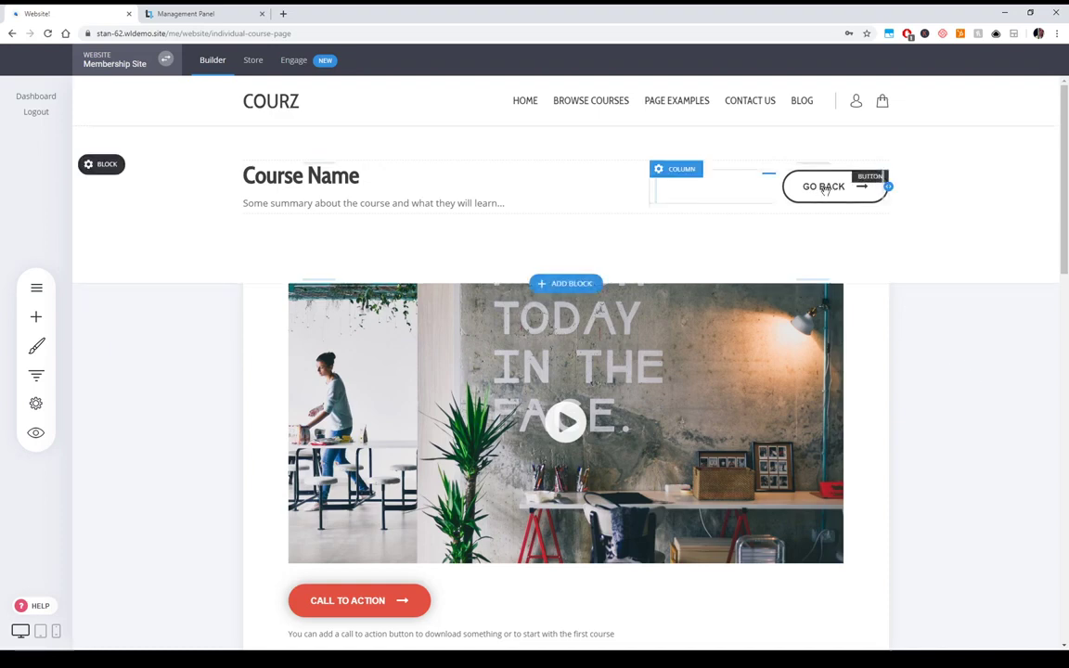
pyautogui.scroll(-3, 866, 384)
pyautogui.scroll(3, 856, 467)
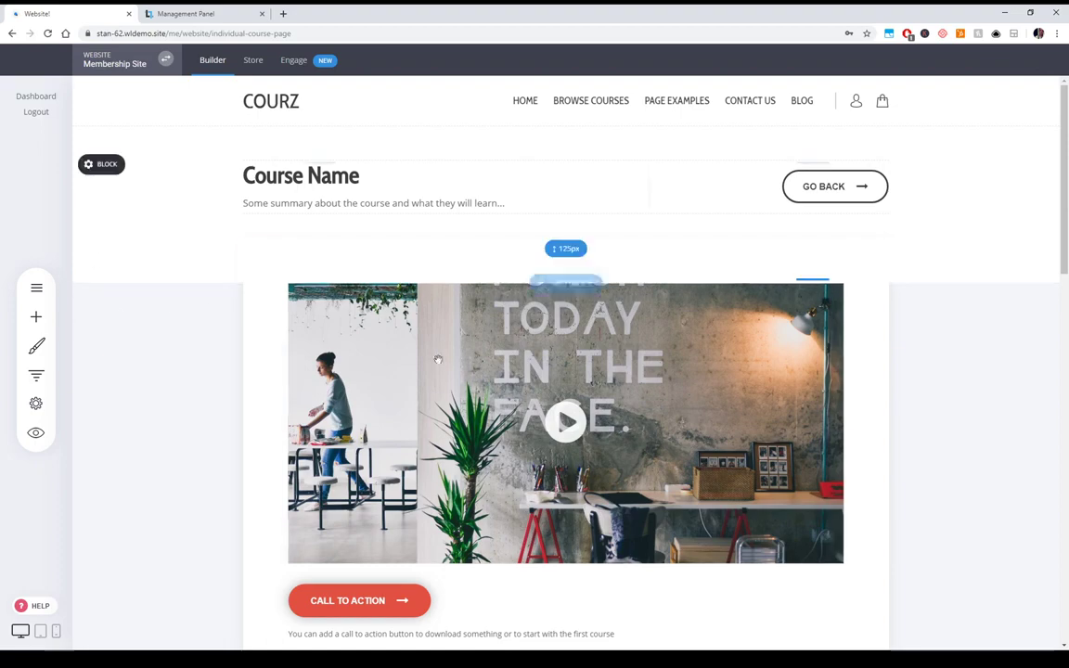
pyautogui.click(36, 288)
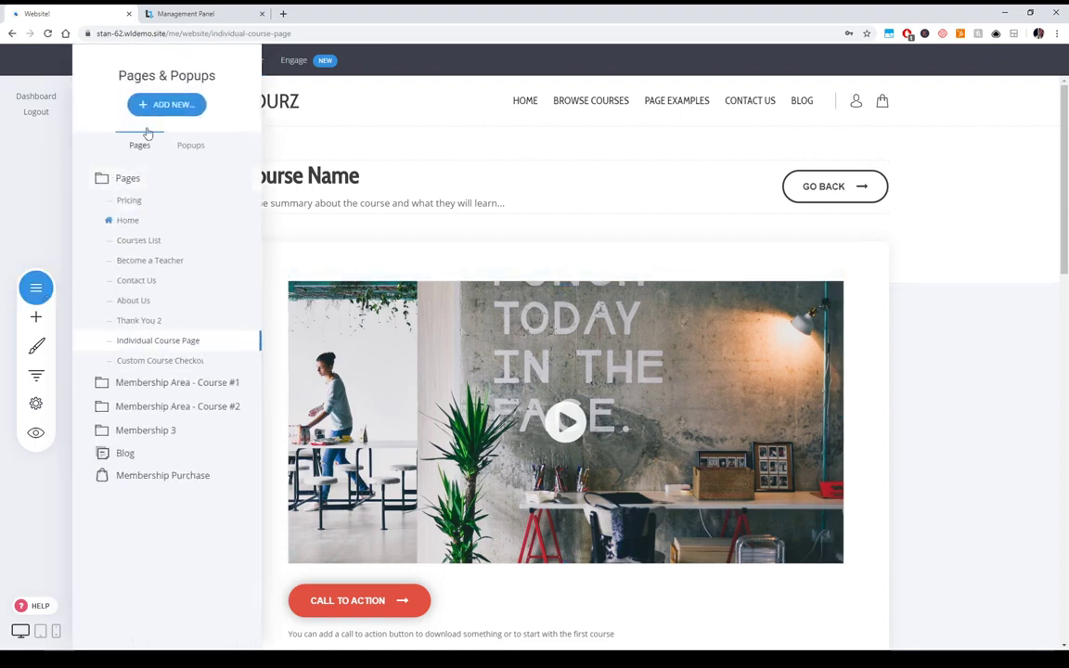
# - Start adding a new page, then back out of the templates and the pages list
pyautogui.click(162, 111)
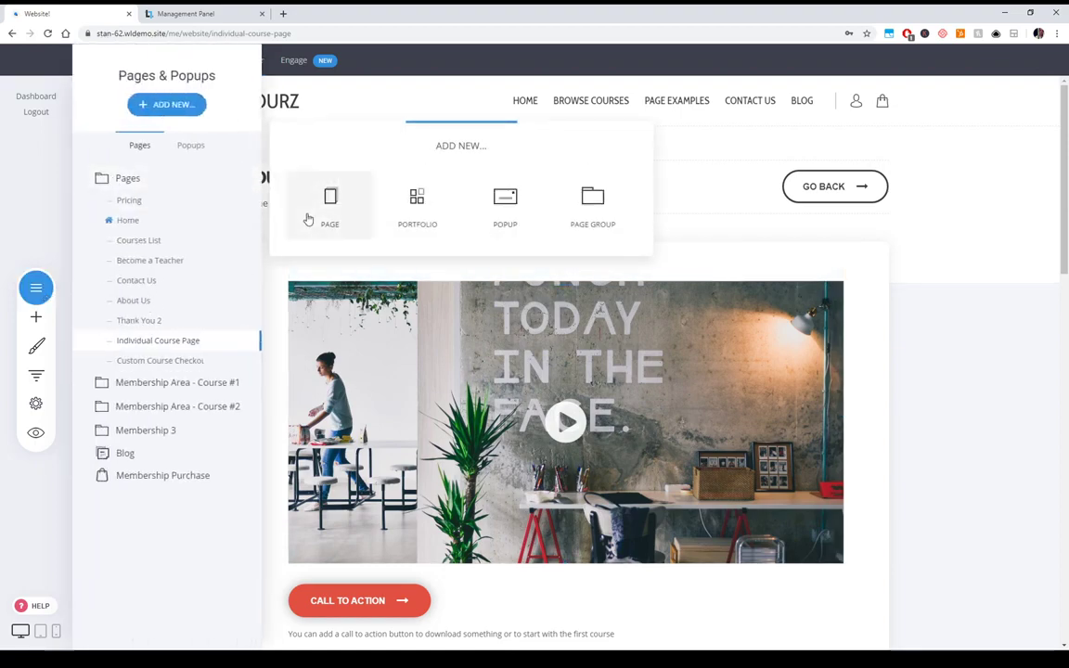
pyautogui.click(310, 220)
pyautogui.click(7, 206)
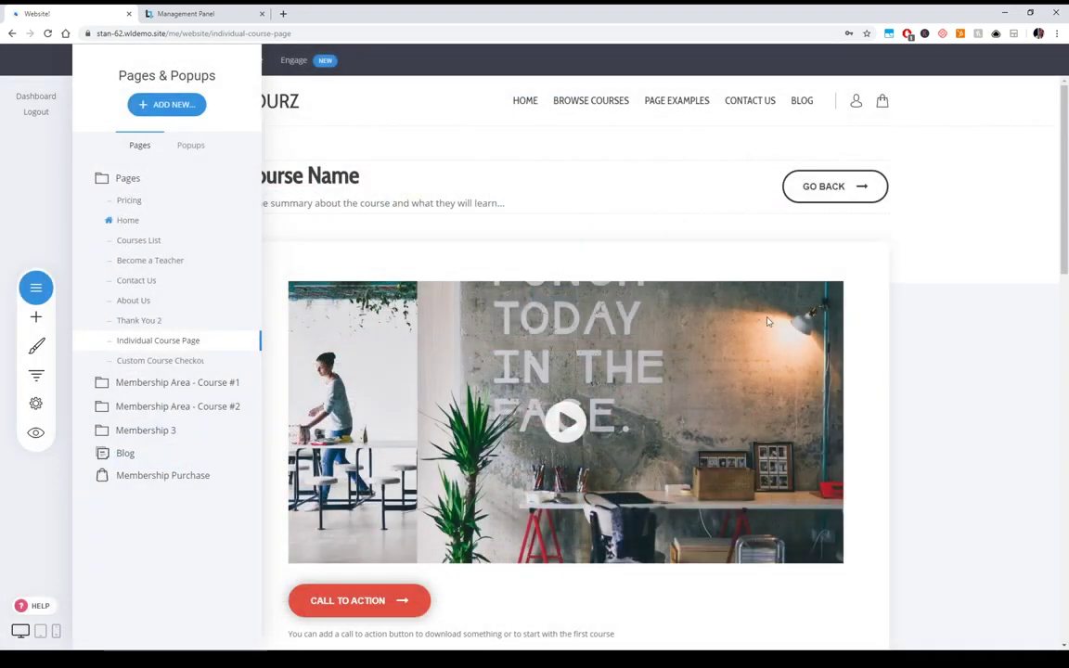
pyautogui.click(986, 366)
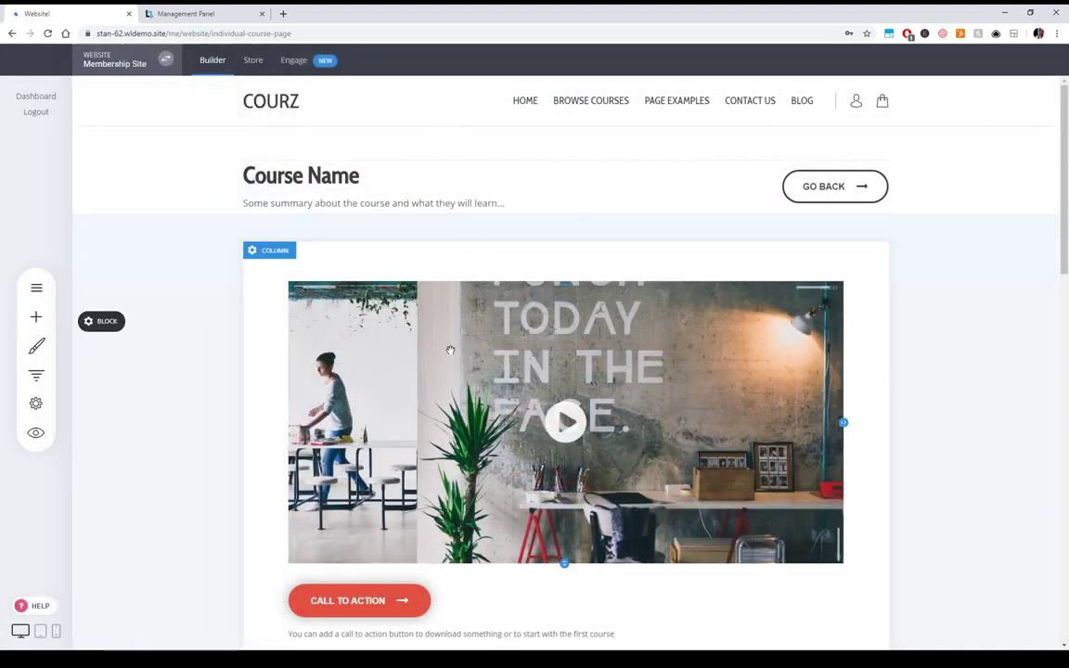
# - Open and close the course video's settings, then scroll down the page
pyautogui.doubleClick(493, 397)
pyautogui.click(947, 444)
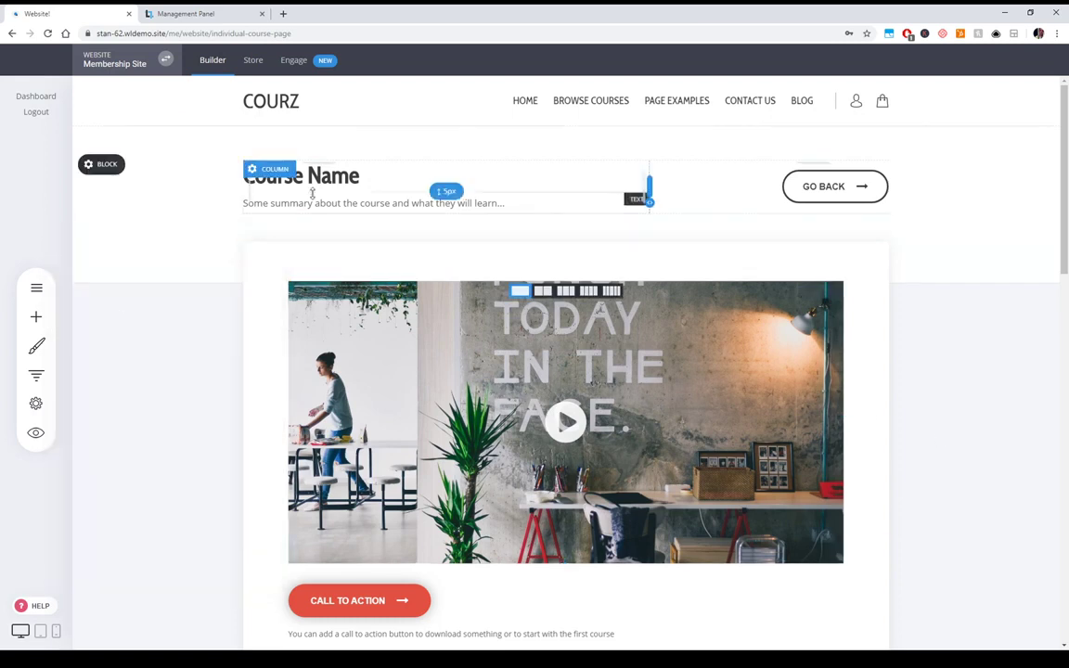
pyautogui.scroll(-1, 940, 430)
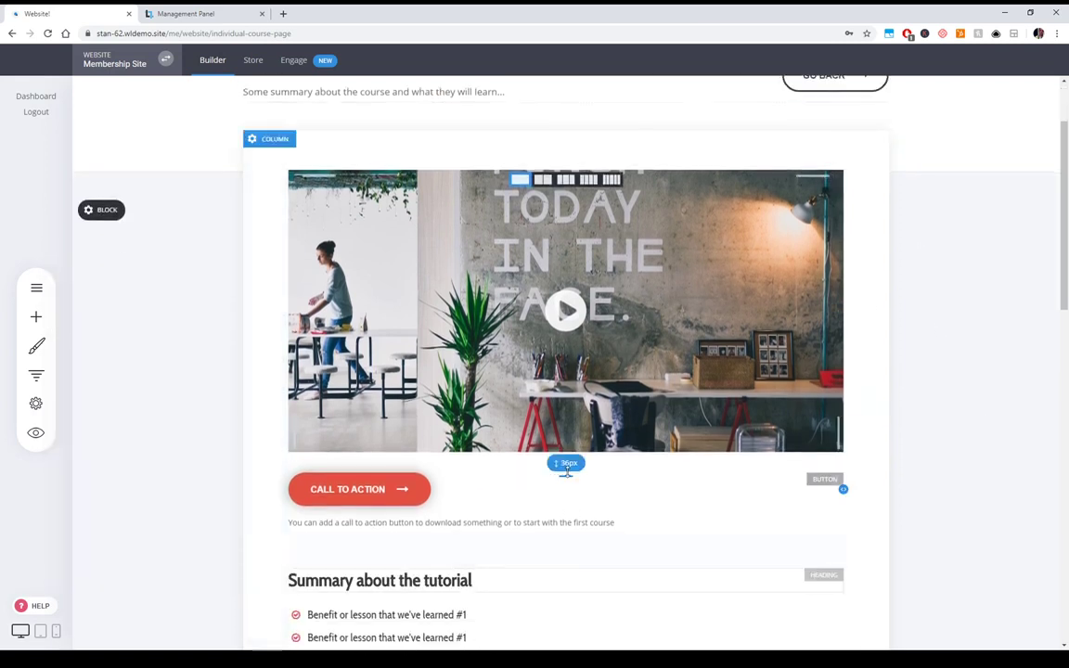
pyautogui.scroll(-1, 715, 531)
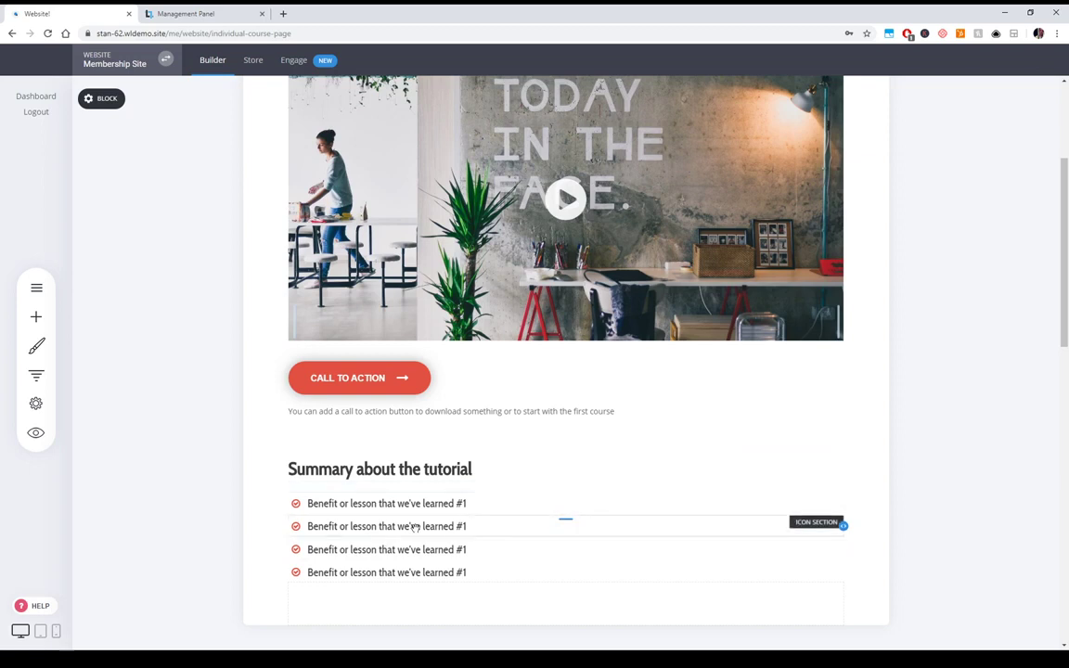
# - Place an image widget below the benefits list and deselect it
pyautogui.click(36, 317)
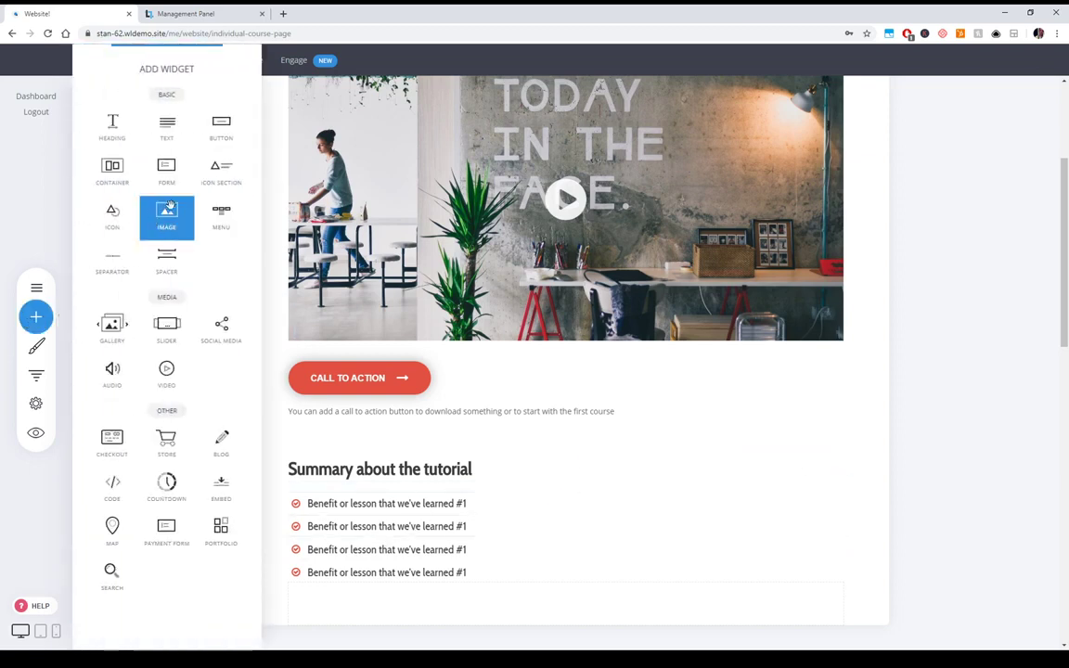
pyautogui.moveTo(171, 213); pyautogui.dragTo(546, 575)
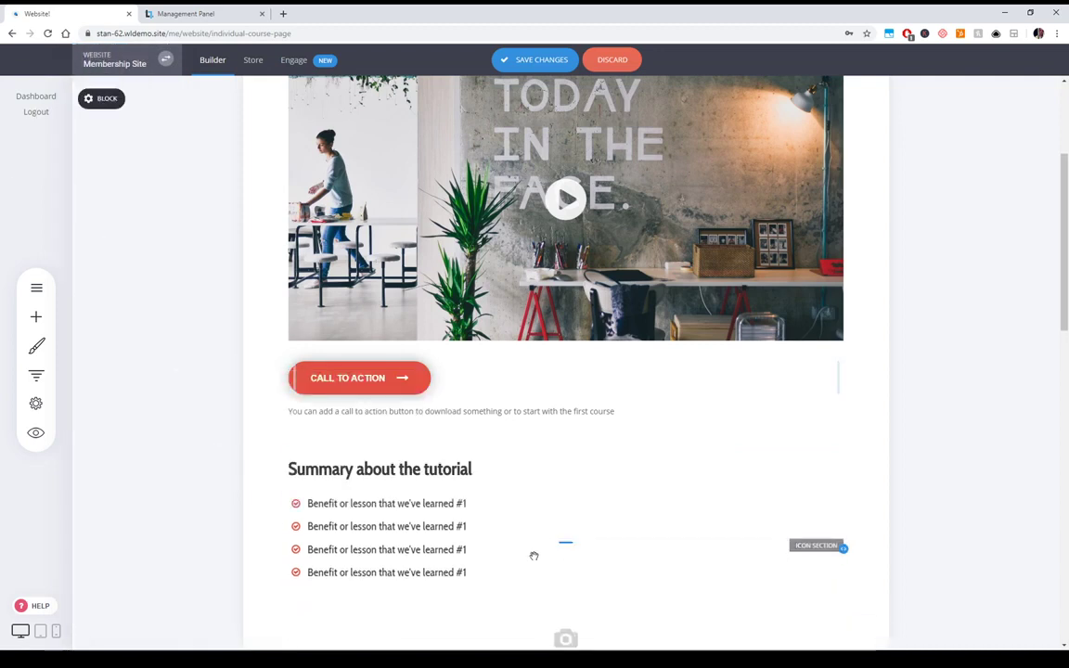
pyautogui.click(770, 462)
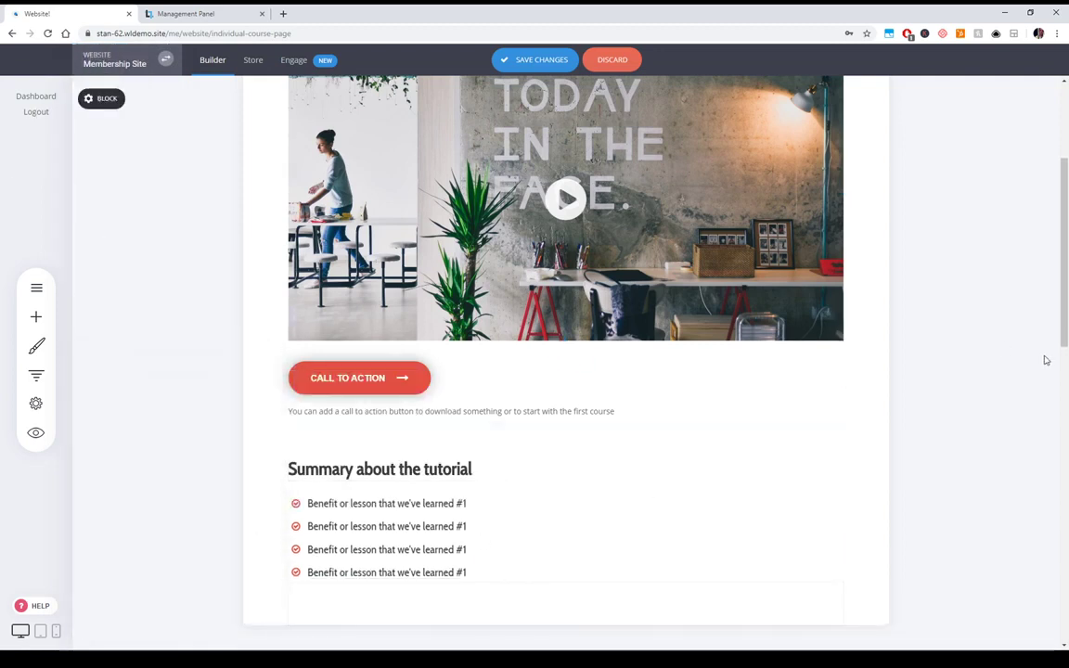
# - Review the page and save the changes to the Individual Course Page
pyautogui.scroll(3, 1025, 389)
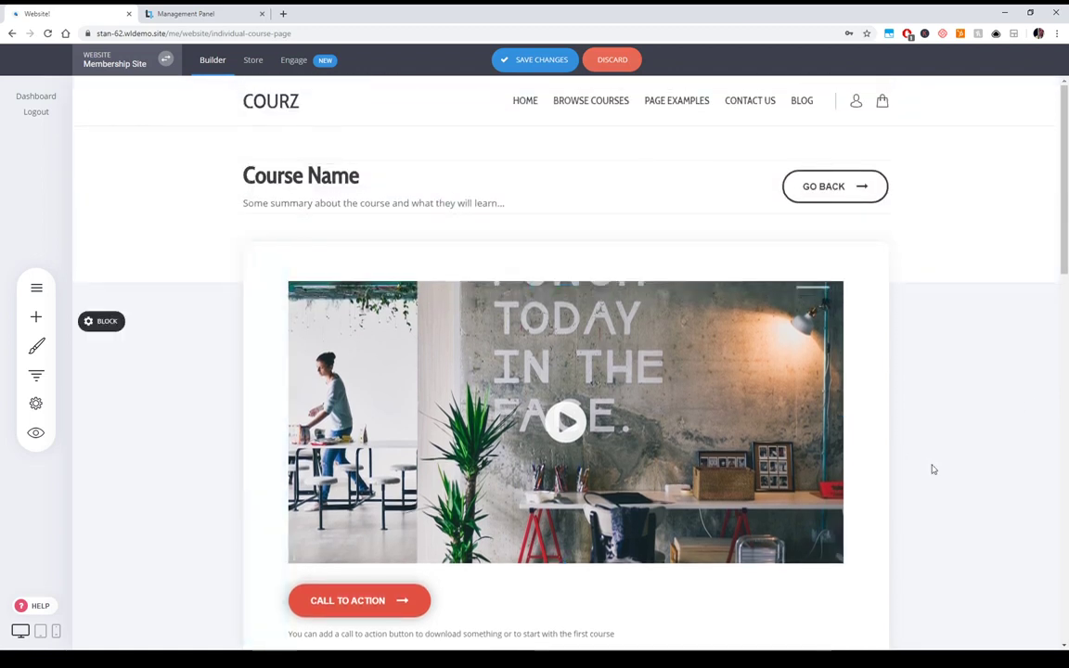
pyautogui.scroll(-7, 943, 471)
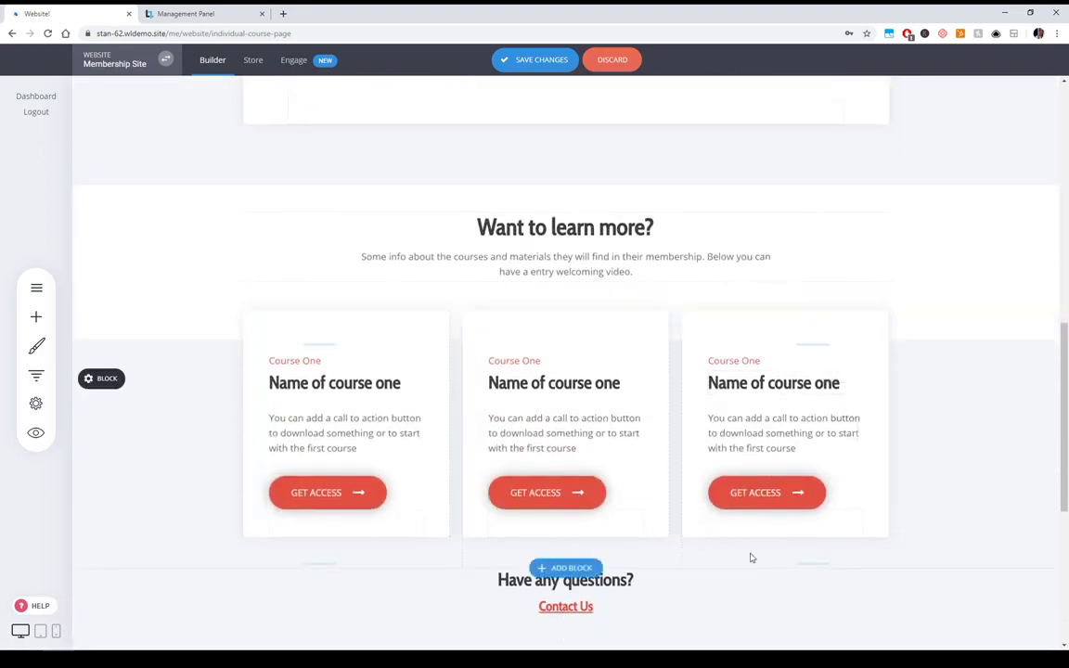
pyautogui.scroll(3, 927, 503)
pyautogui.scroll(4, 928, 371)
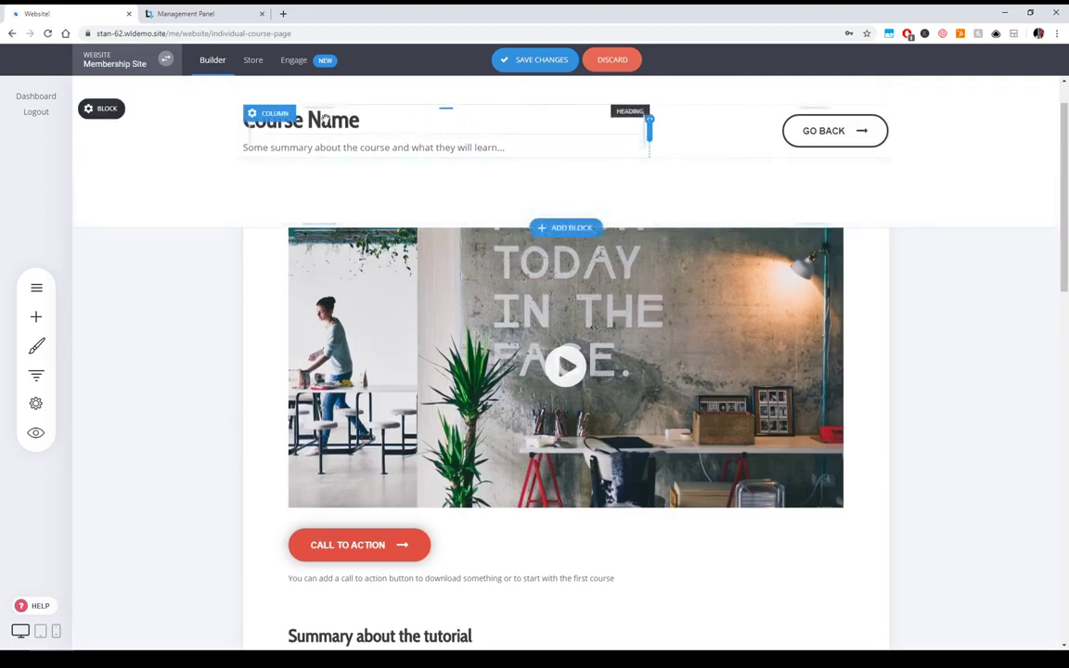
pyautogui.scroll(-3, 853, 408)
pyautogui.scroll(-5, 864, 453)
pyautogui.scroll(2, 870, 426)
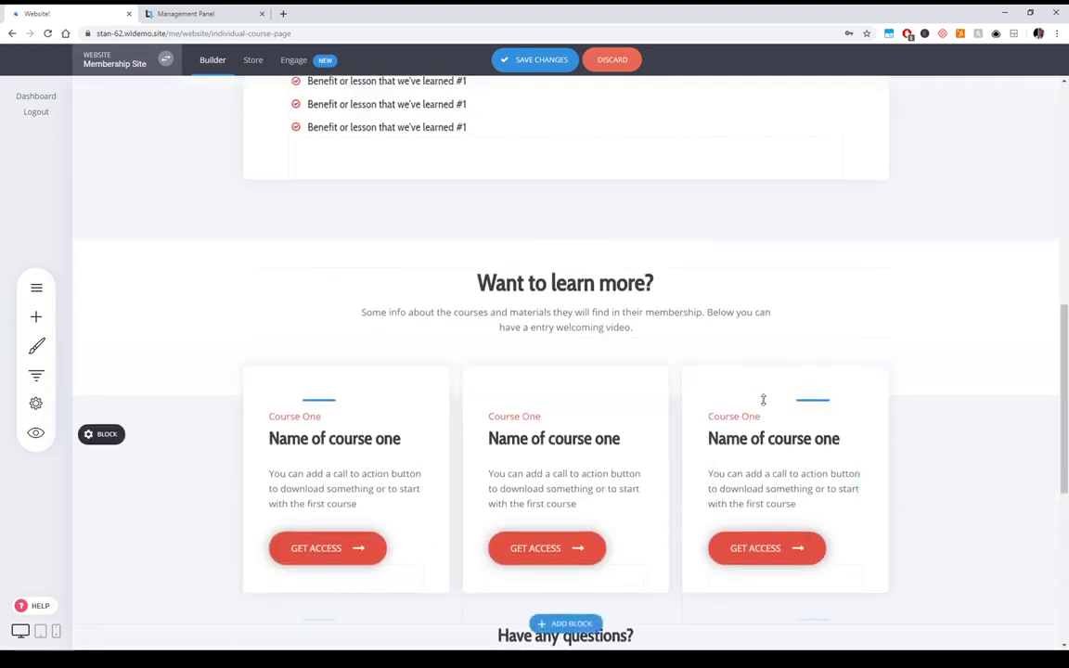
pyautogui.scroll(8, 763, 400)
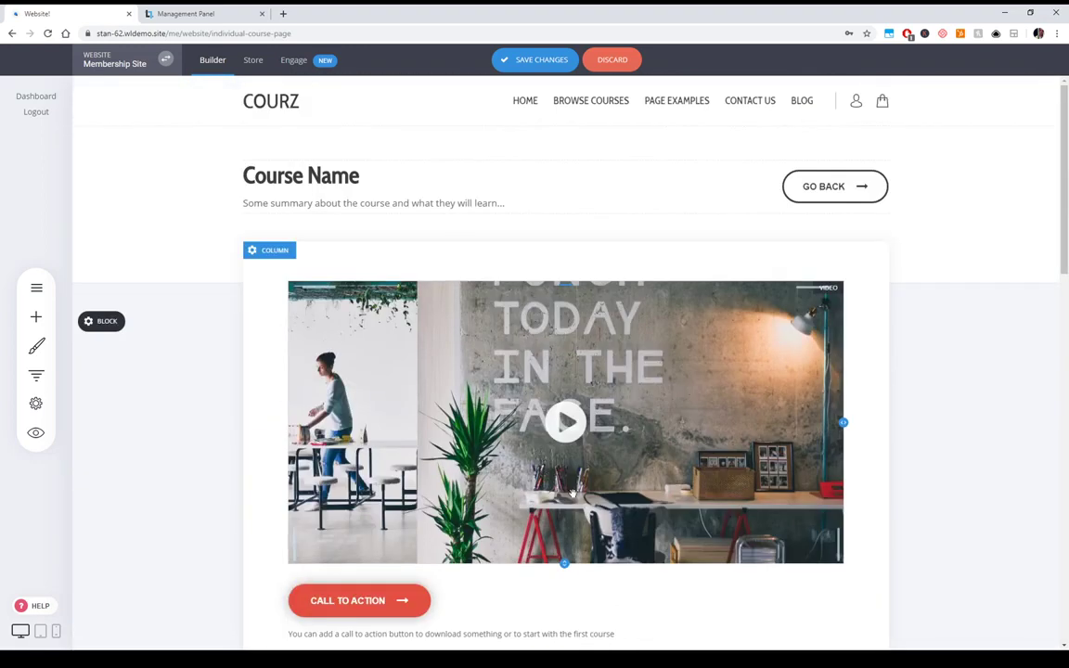
pyautogui.scroll(-3, 1038, 318)
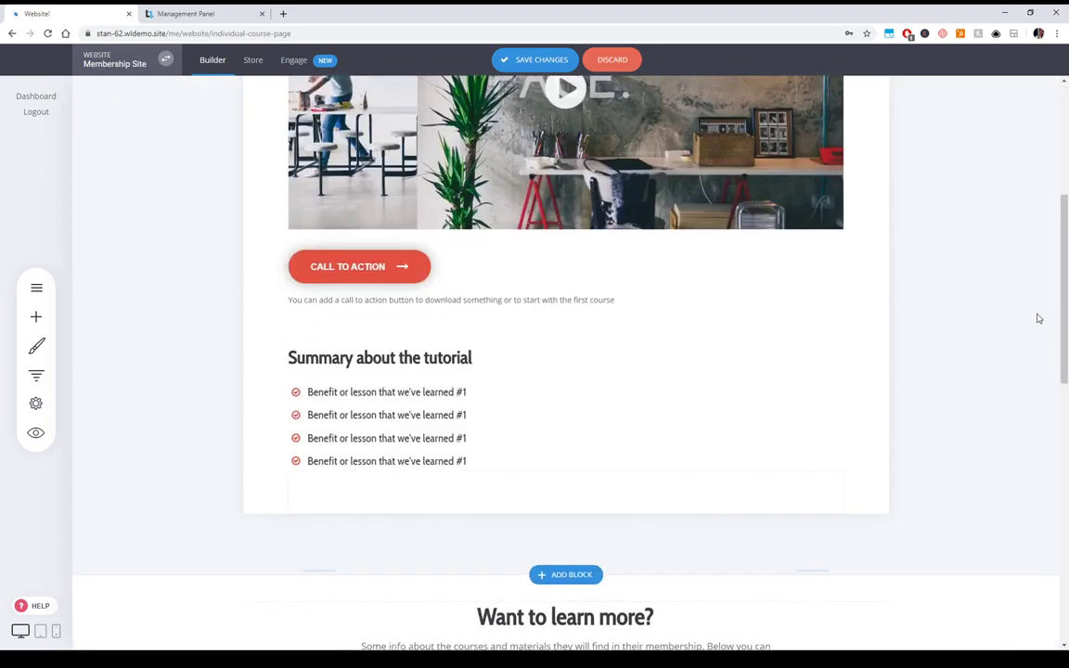
pyautogui.click(561, 60)
pyautogui.scroll(2, 130, 388)
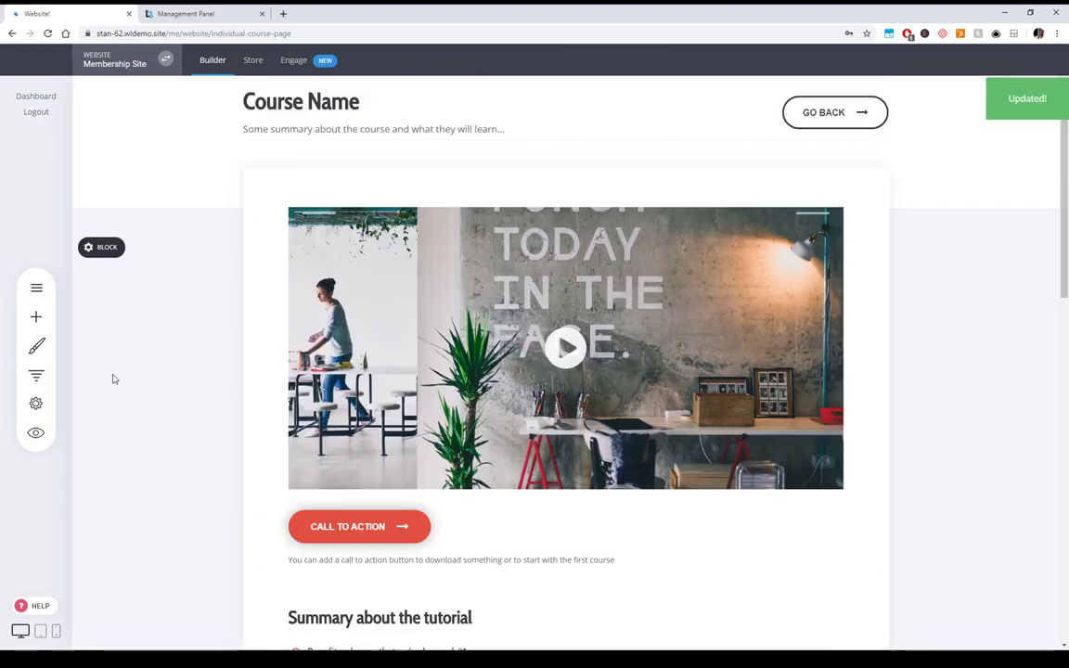
pyautogui.click(36, 288)
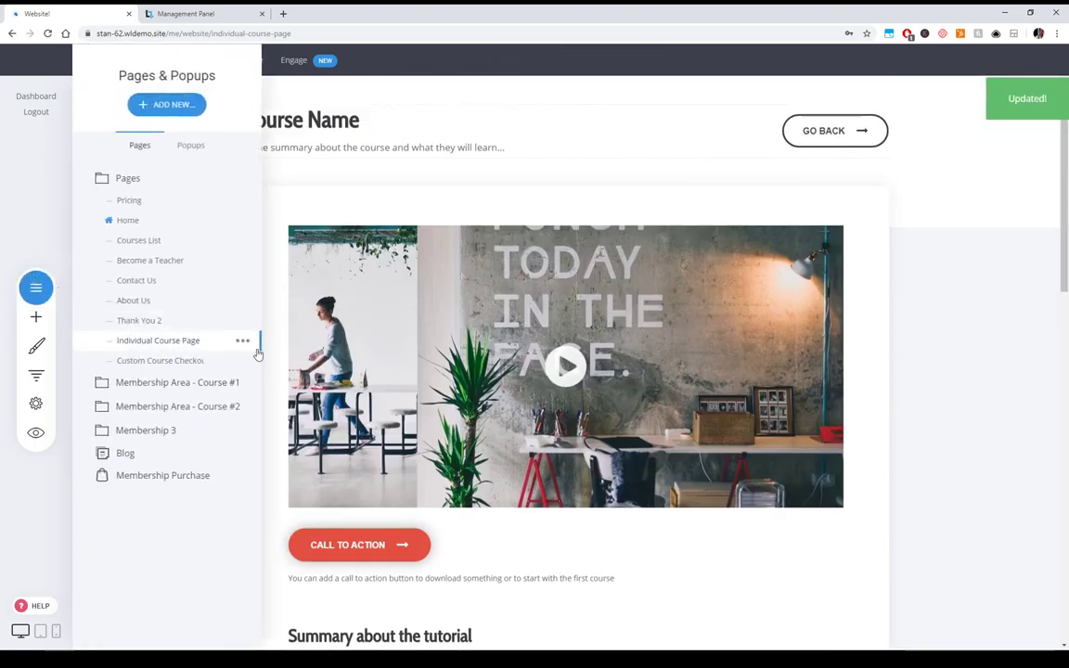
# - Open 01 - Course Name #1 under Membership Area - Course #1 and review its Title of Course 1 video
pyautogui.click(163, 382)
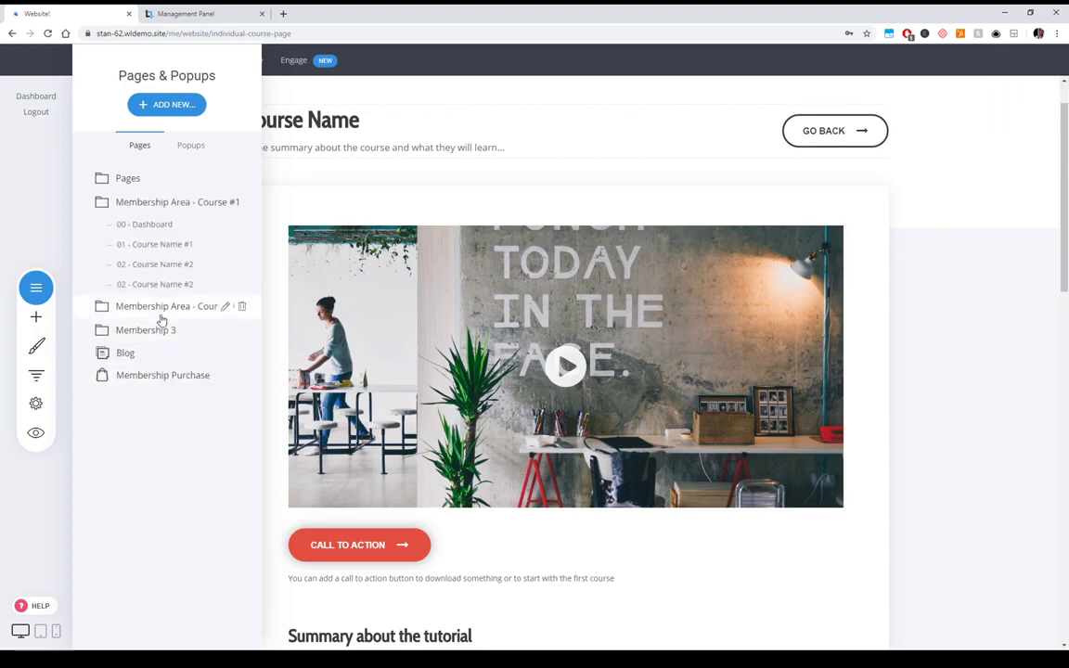
pyautogui.click(158, 247)
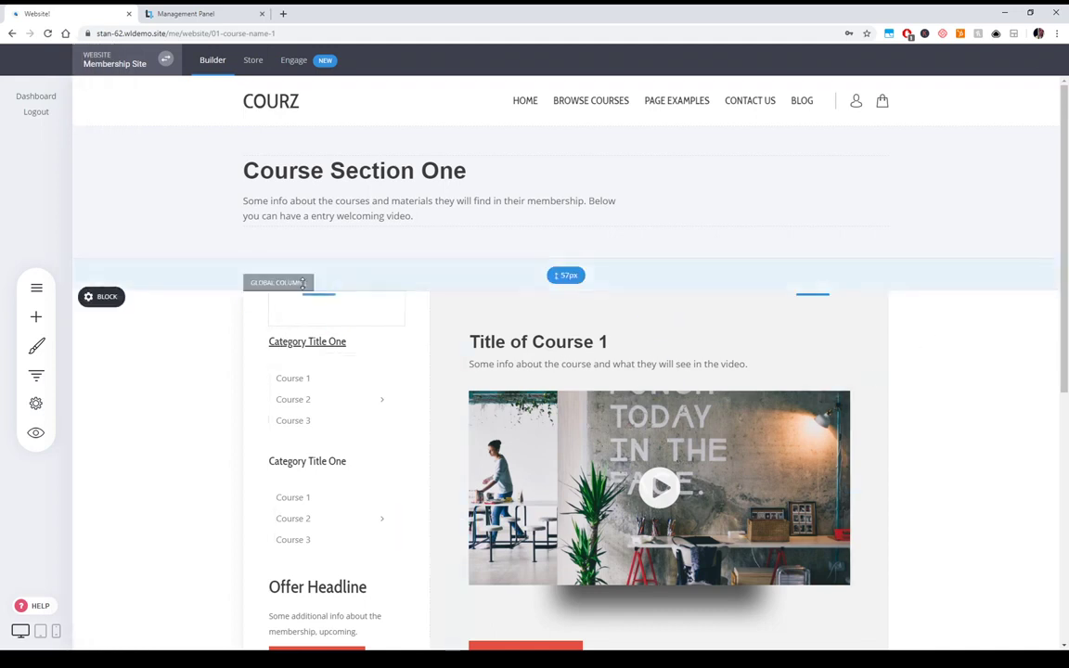
pyautogui.scroll(-2, 297, 278)
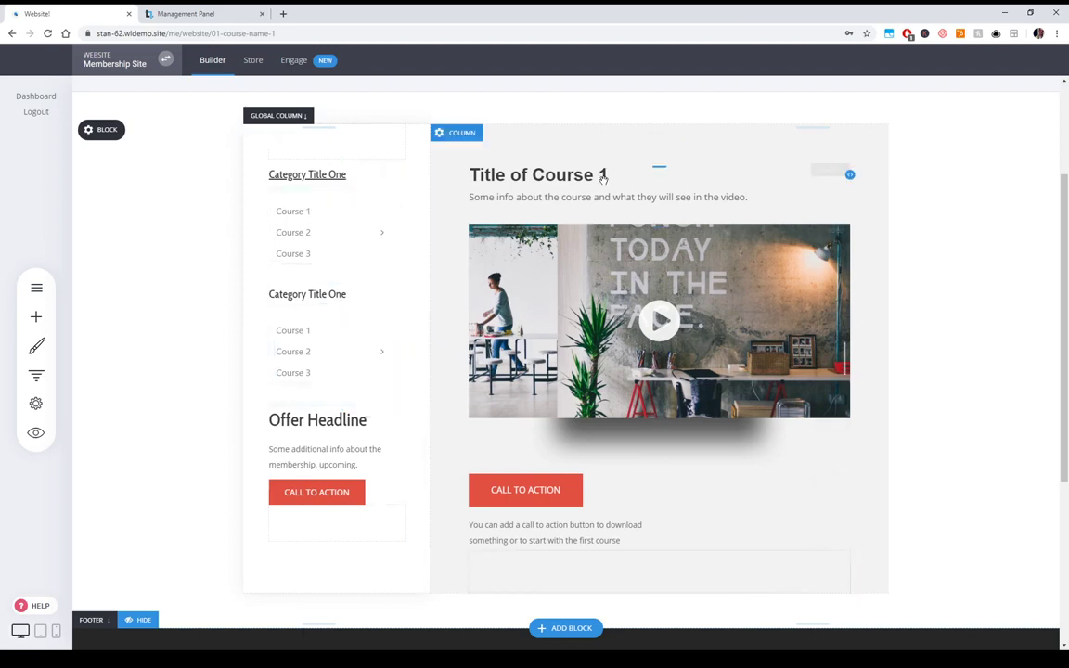
pyautogui.scroll(-1, 932, 367)
pyautogui.scroll(2, 942, 375)
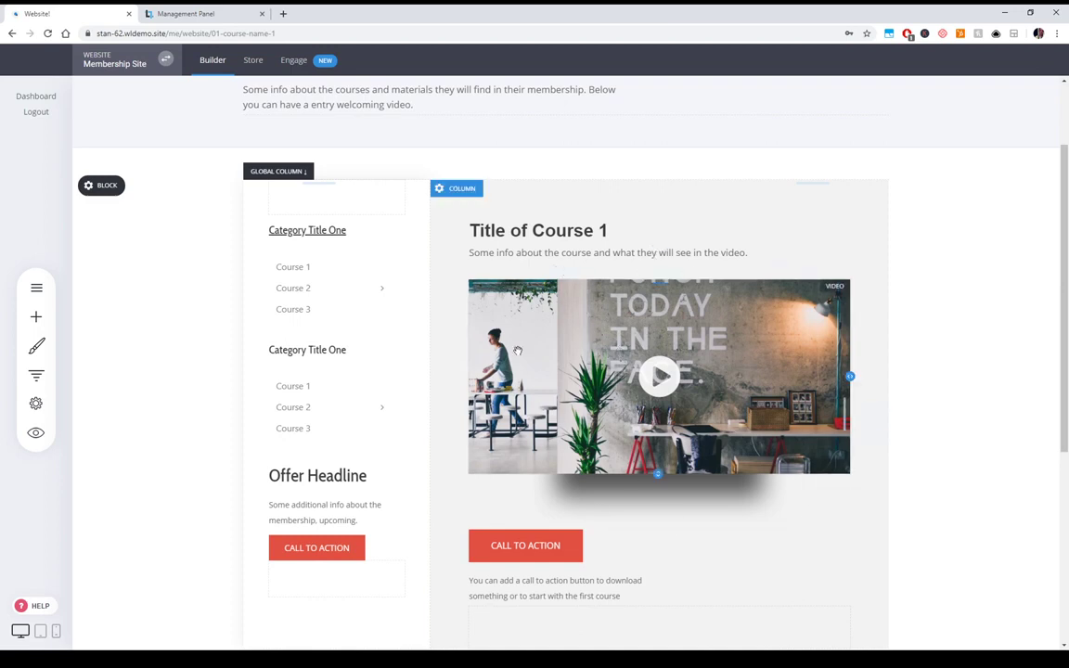
pyautogui.click(35, 288)
pyautogui.moveTo(238, 247)
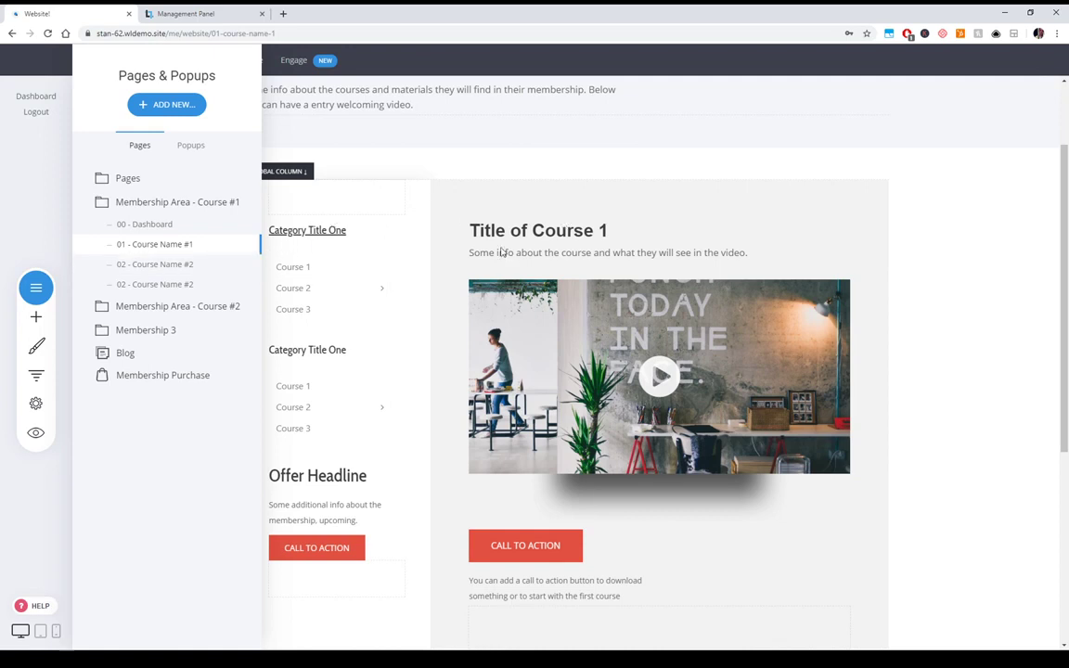
# - Duplicate the 01 - Course Name #1 page, confirming with Yes
pyautogui.click(242, 246)
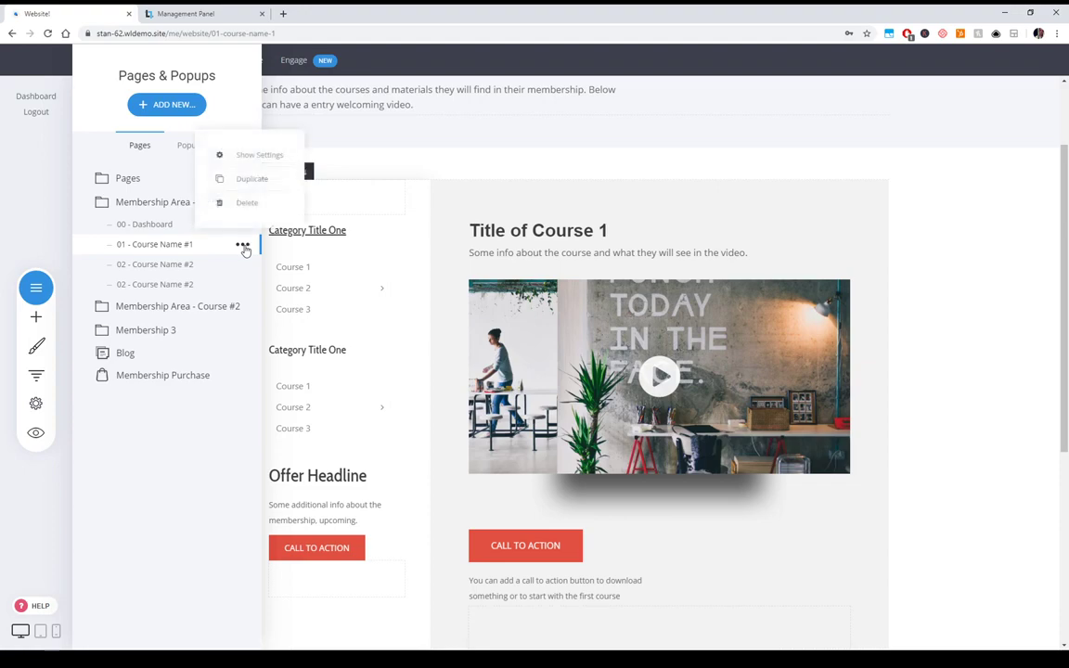
pyautogui.click(247, 189)
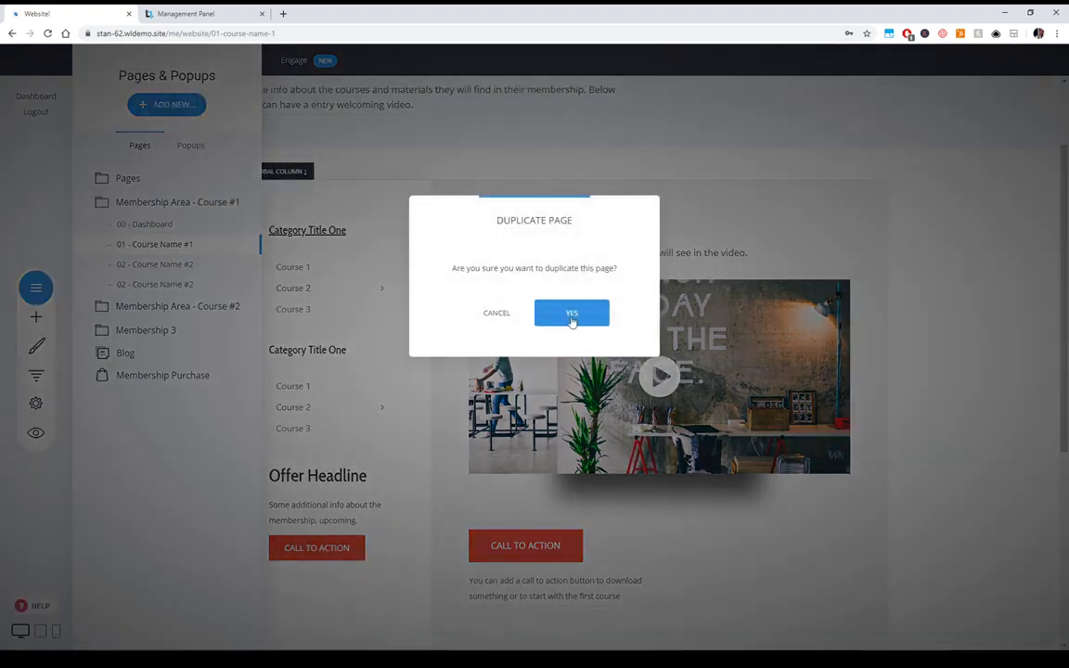
pyautogui.click(545, 314)
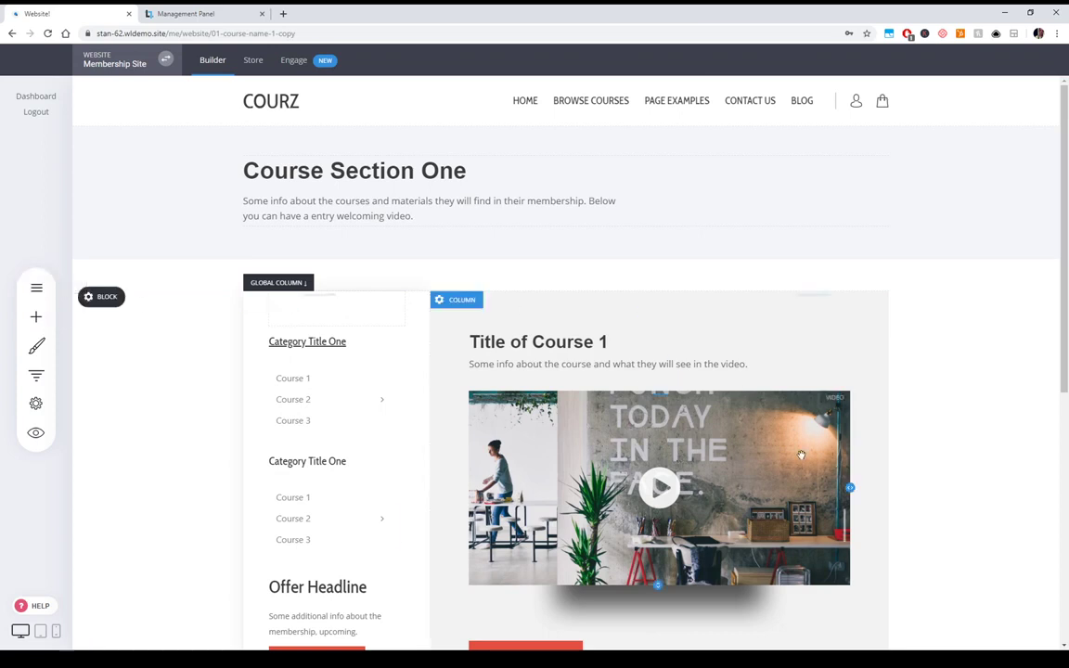
# - Change the copy's heading number so it reads Title of Course 2
pyautogui.click(598, 341)
pyautogui.doubleClick(603, 341)
pyautogui.write('3')
pyautogui.doubleClick(603, 341)
pyautogui.write('2')
pyautogui.click(923, 393)
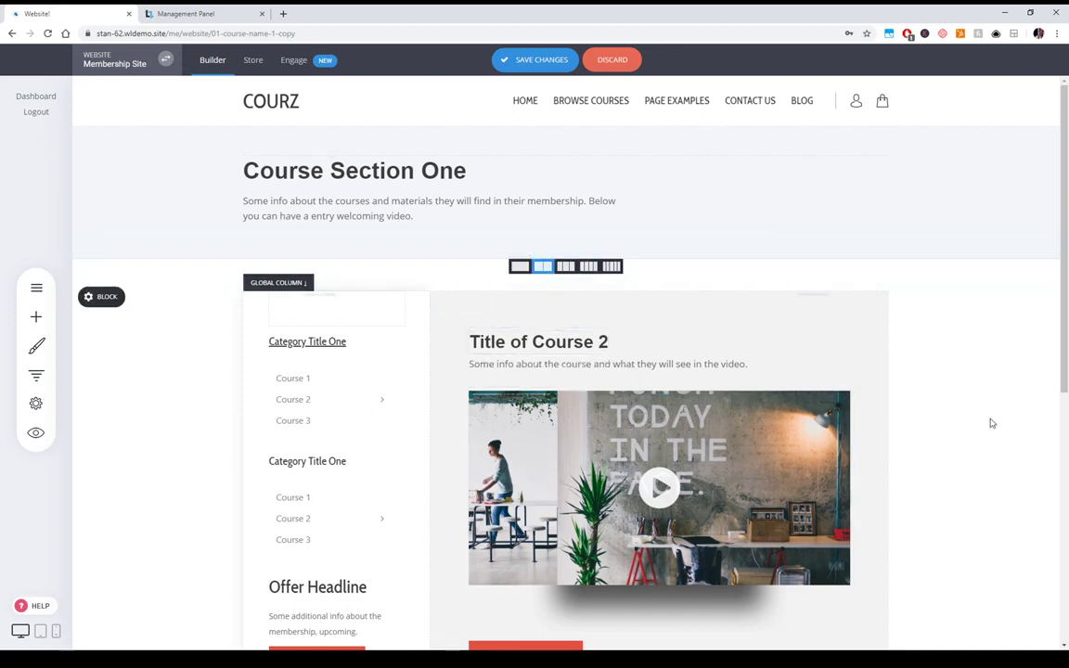
# - Look over the video's source settings and the widget list, leaving both unchanged
pyautogui.click(499, 375)
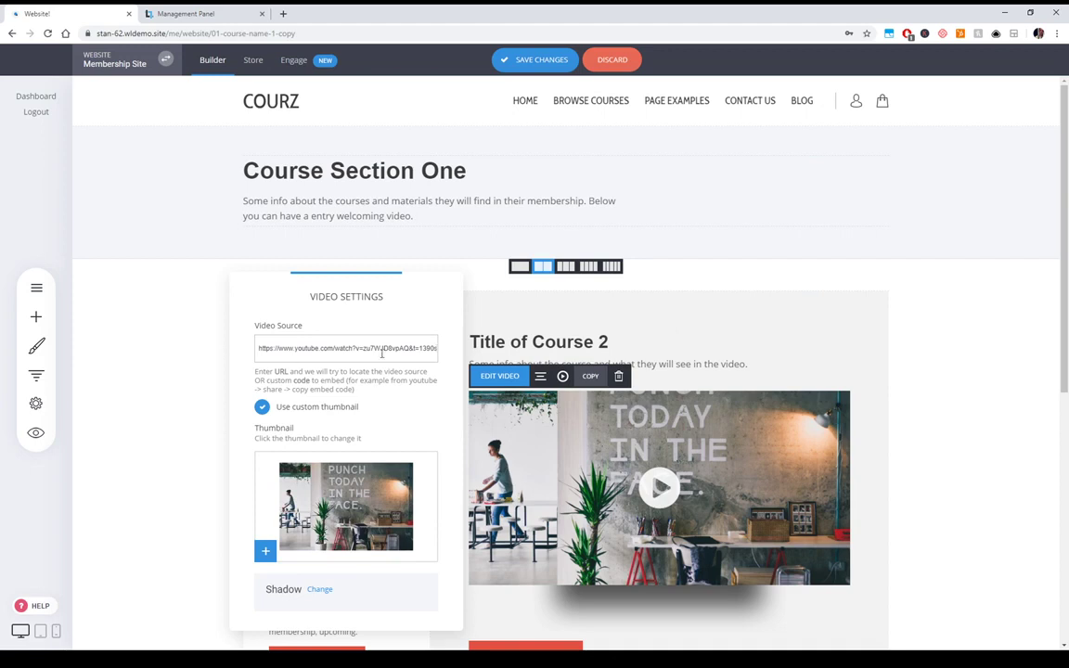
pyautogui.moveTo(367, 353); pyautogui.dragTo(221, 348)
pyautogui.click(346, 348)
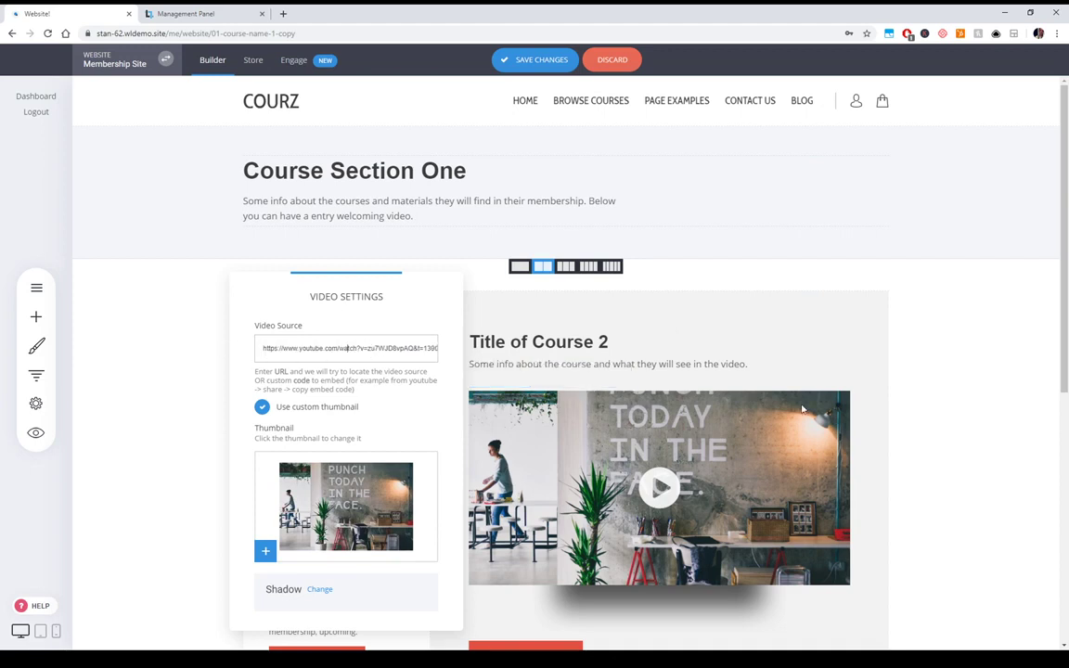
pyautogui.click(923, 425)
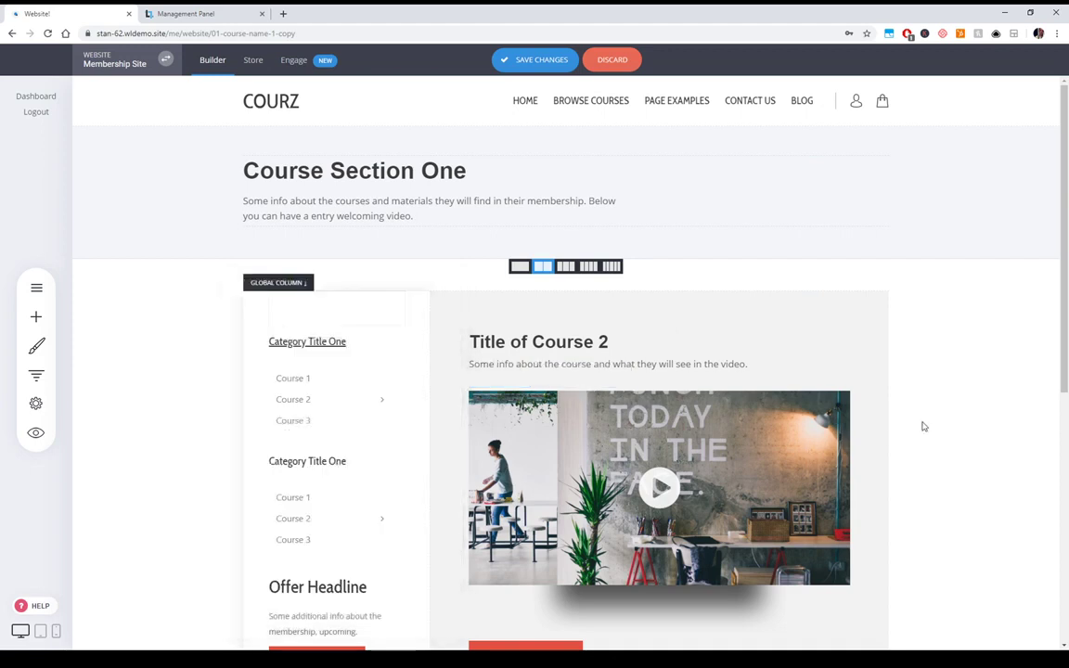
pyautogui.click(37, 317)
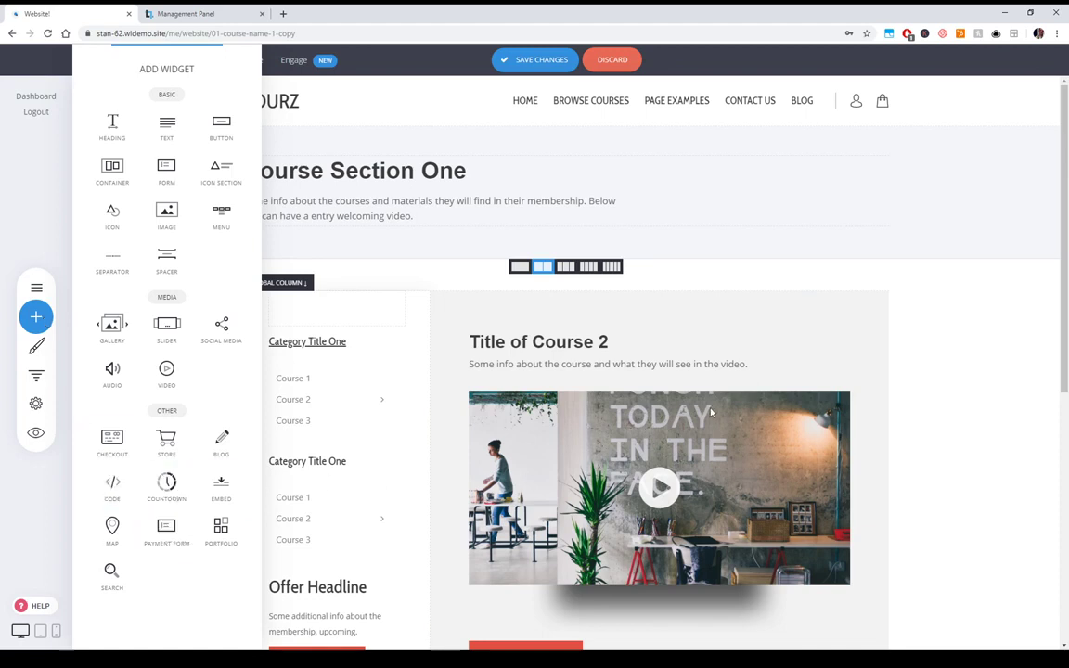
pyautogui.click(987, 393)
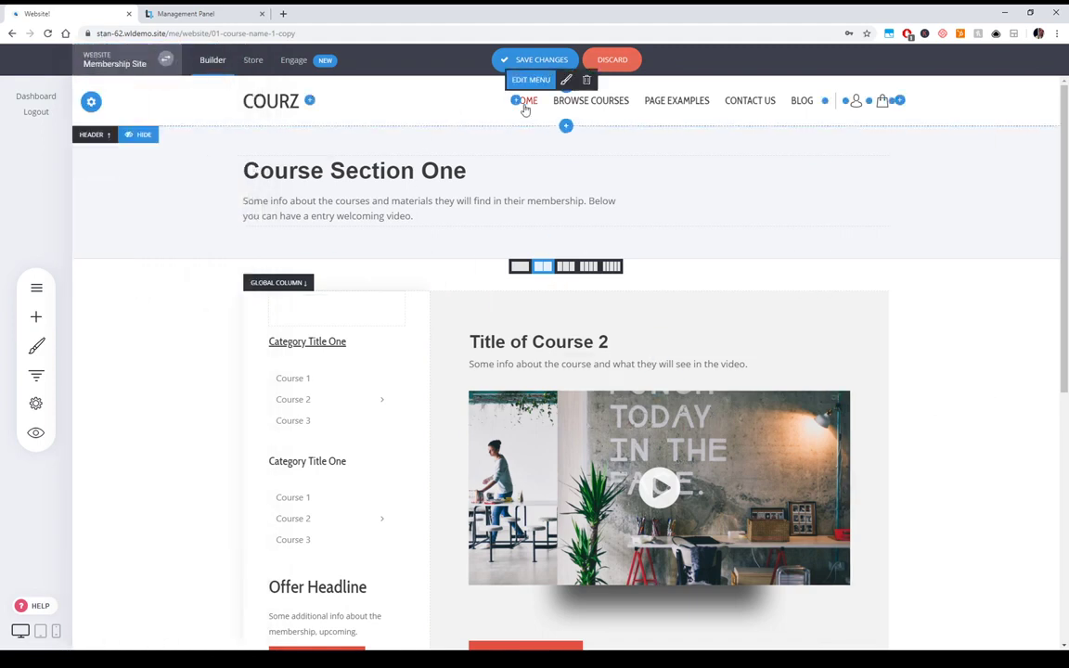
# - Drag the menu/video column divider to 46% and save the copied course page
pyautogui.scroll(-3, 942, 351)
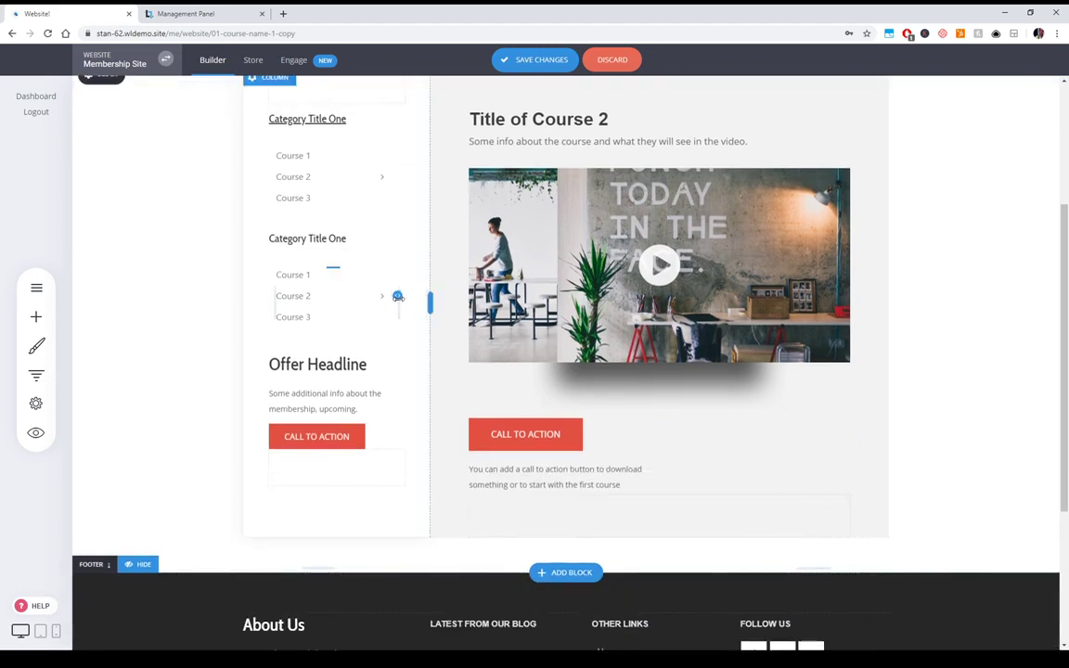
pyautogui.scroll(3, 785, 321)
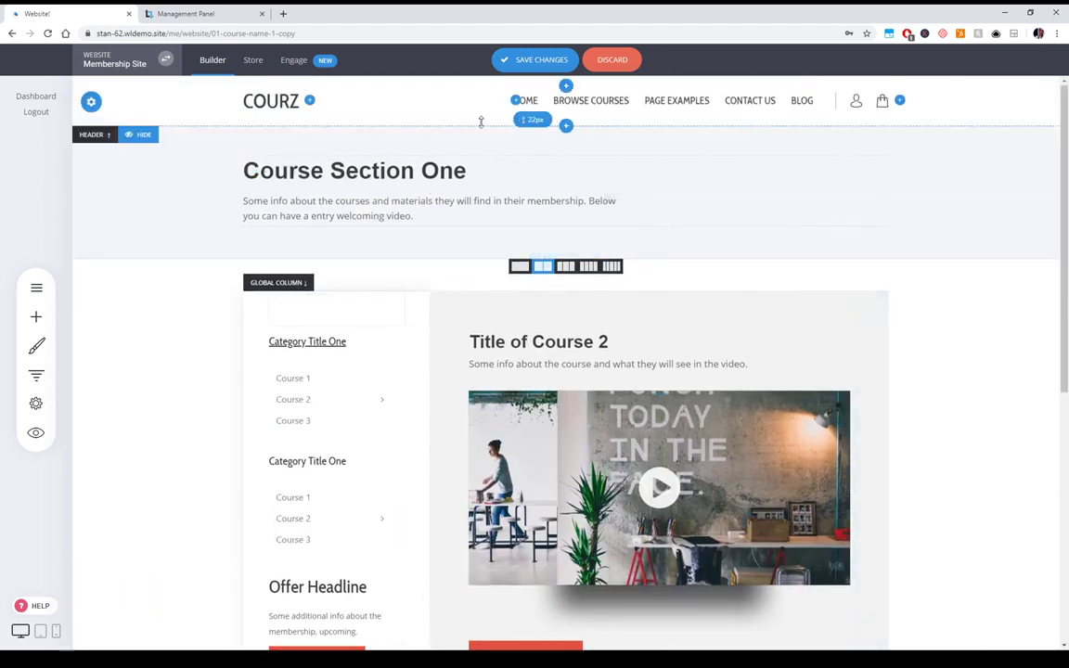
pyautogui.moveTo(429, 429)
pyautogui.mouseDown()
pyautogui.moveTo(520, 434)
pyautogui.moveTo(370, 425)
pyautogui.moveTo(430, 425)
pyautogui.moveTo(417, 425)
pyautogui.mouseUp()
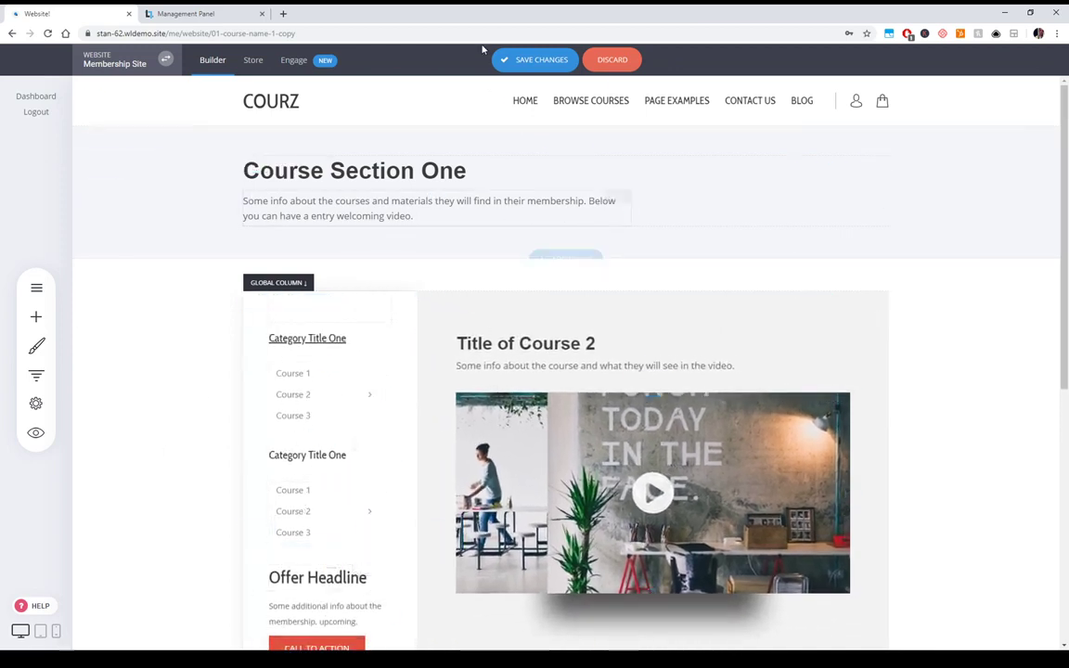
pyautogui.click(518, 59)
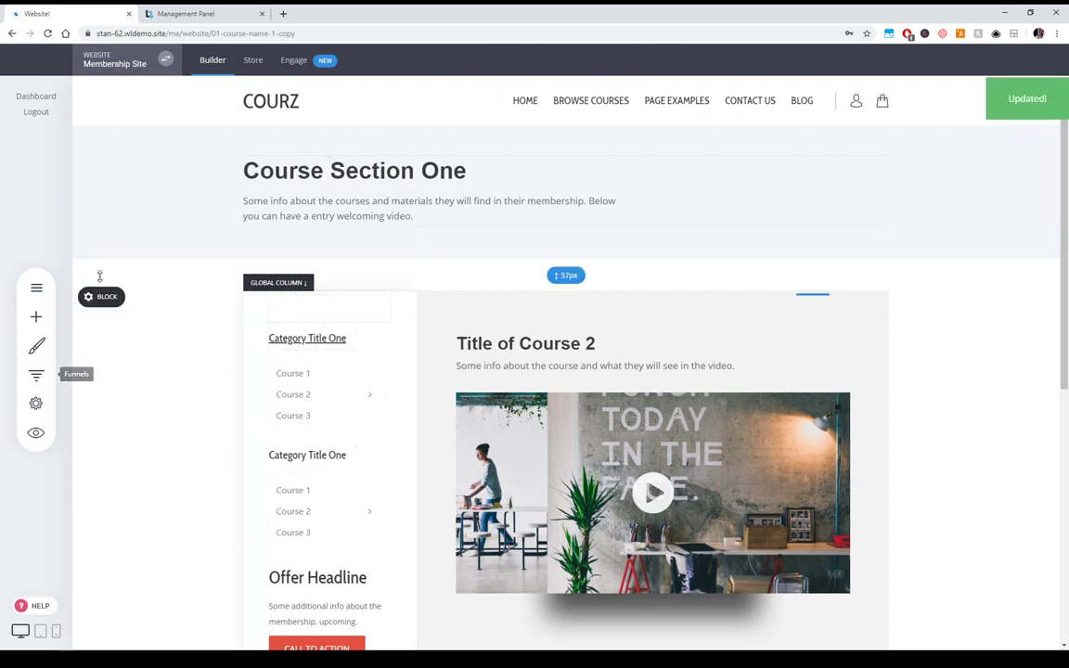
# - Replace the left column's content with the global Course 1 Nav column
pyautogui.click(36, 287)
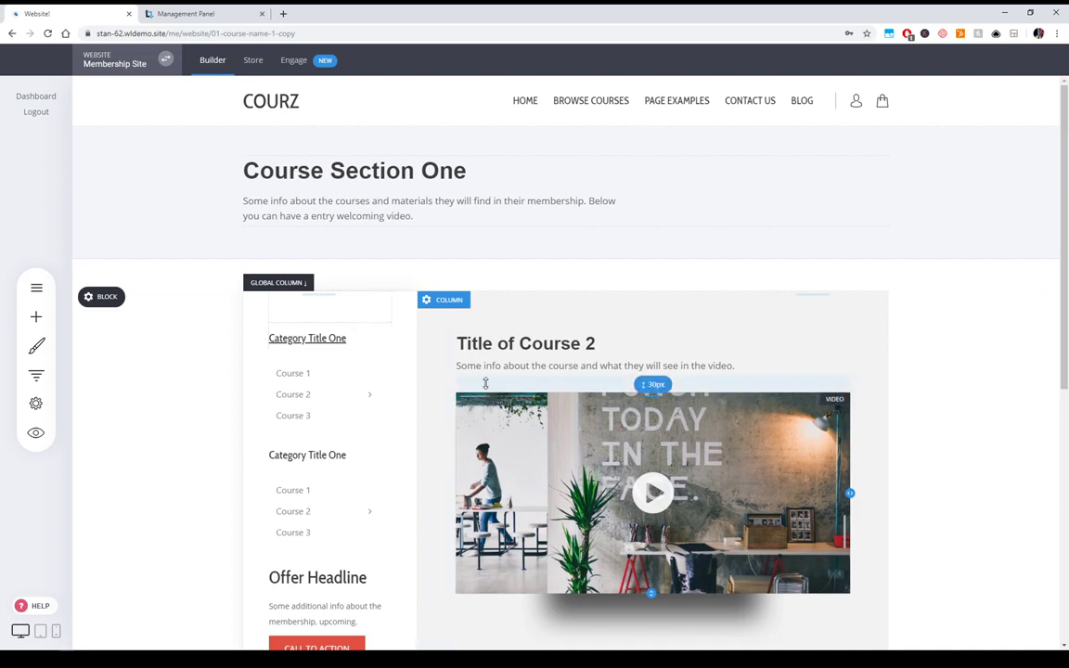
pyautogui.click(274, 301)
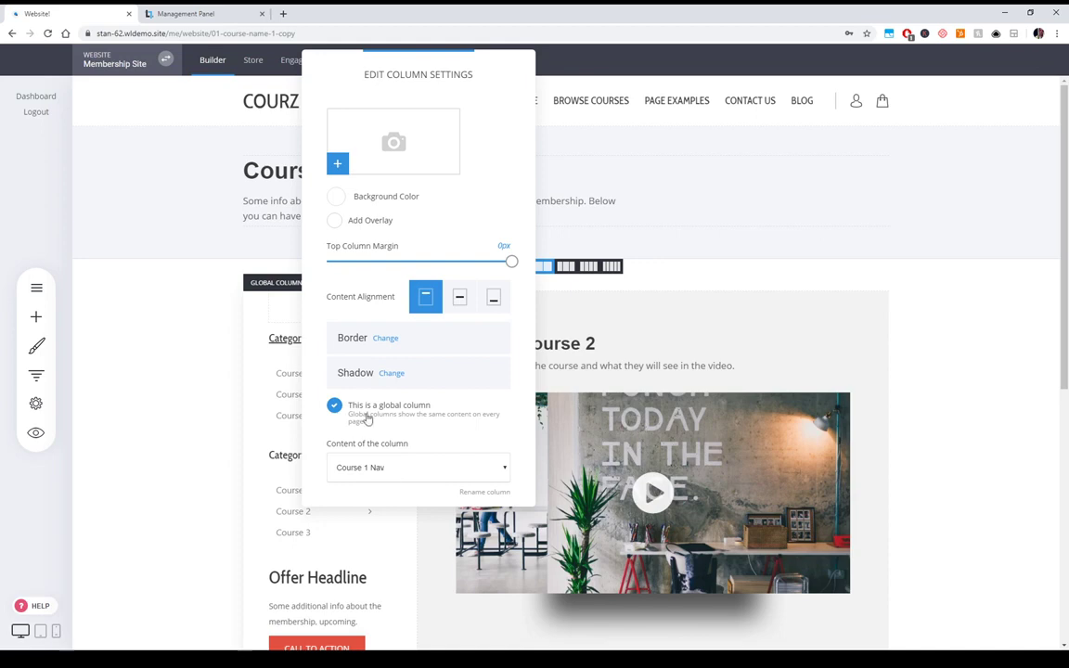
pyautogui.click(366, 414)
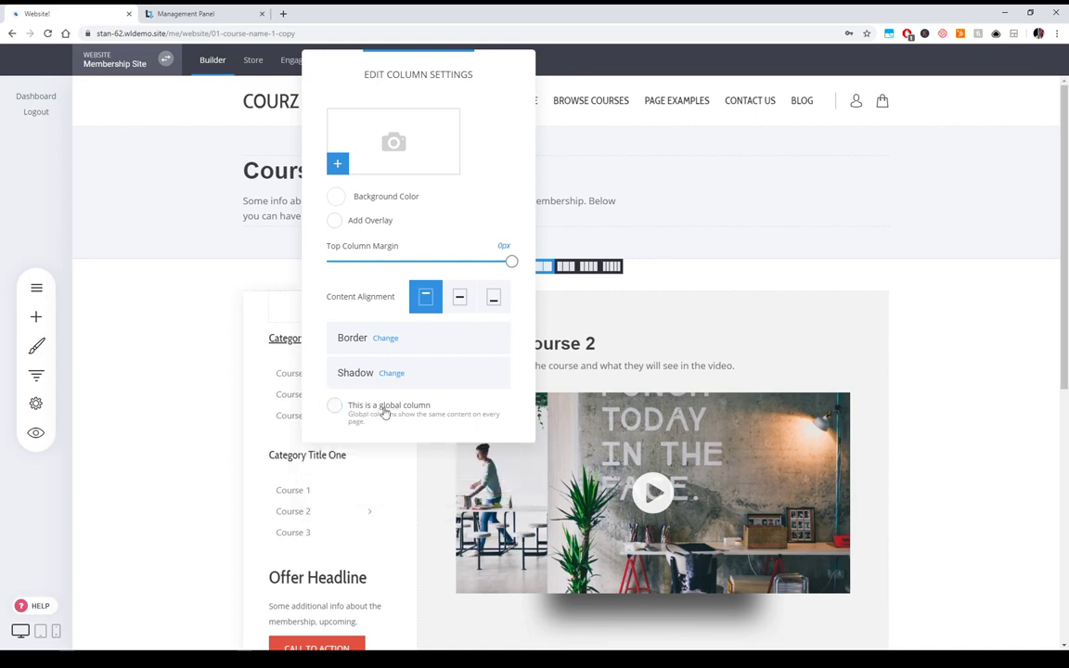
pyautogui.click(385, 412)
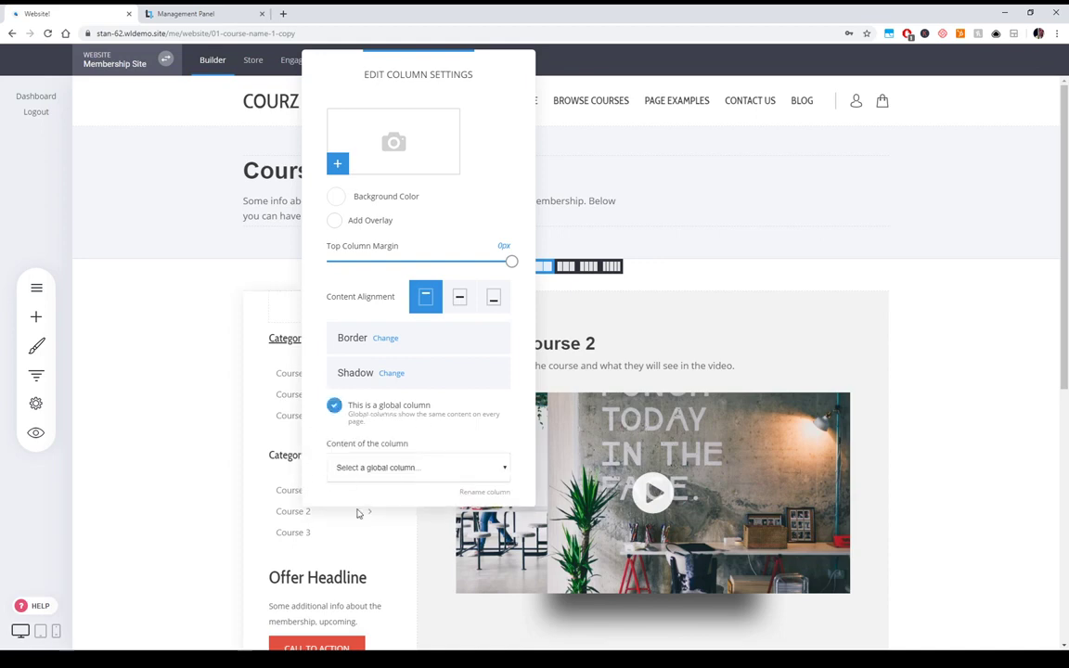
pyautogui.click(359, 513)
pyautogui.click(571, 327)
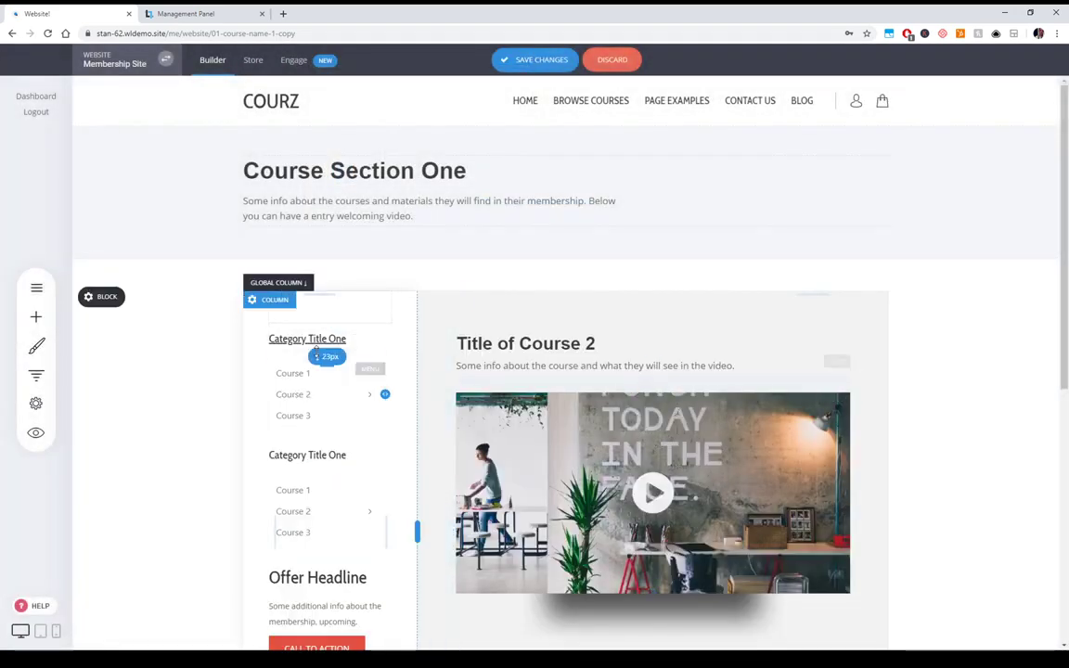
# - Turn the second category heading red and save the page
pyautogui.click(309, 452)
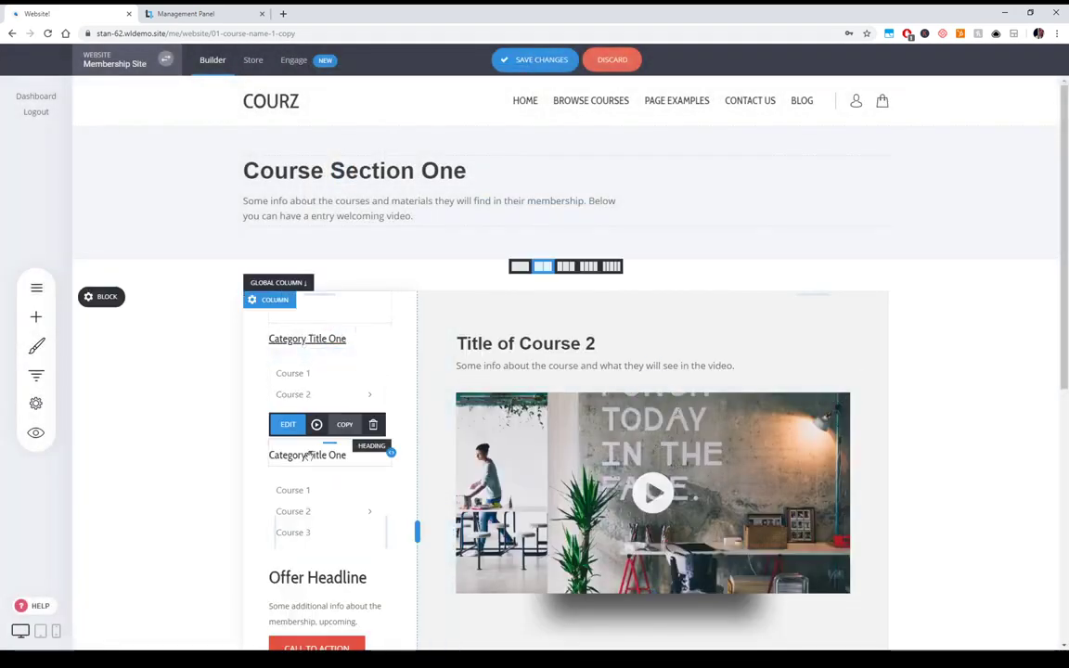
pyautogui.click(281, 424)
pyautogui.click(447, 425)
pyautogui.click(511, 549)
pyautogui.click(202, 486)
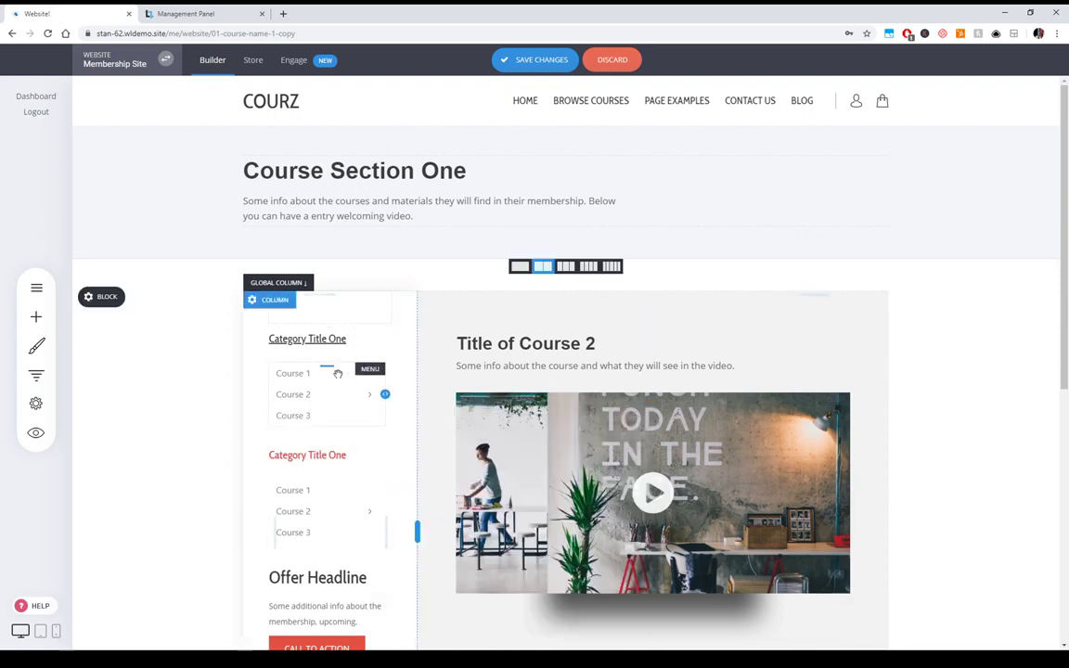
pyautogui.click(524, 63)
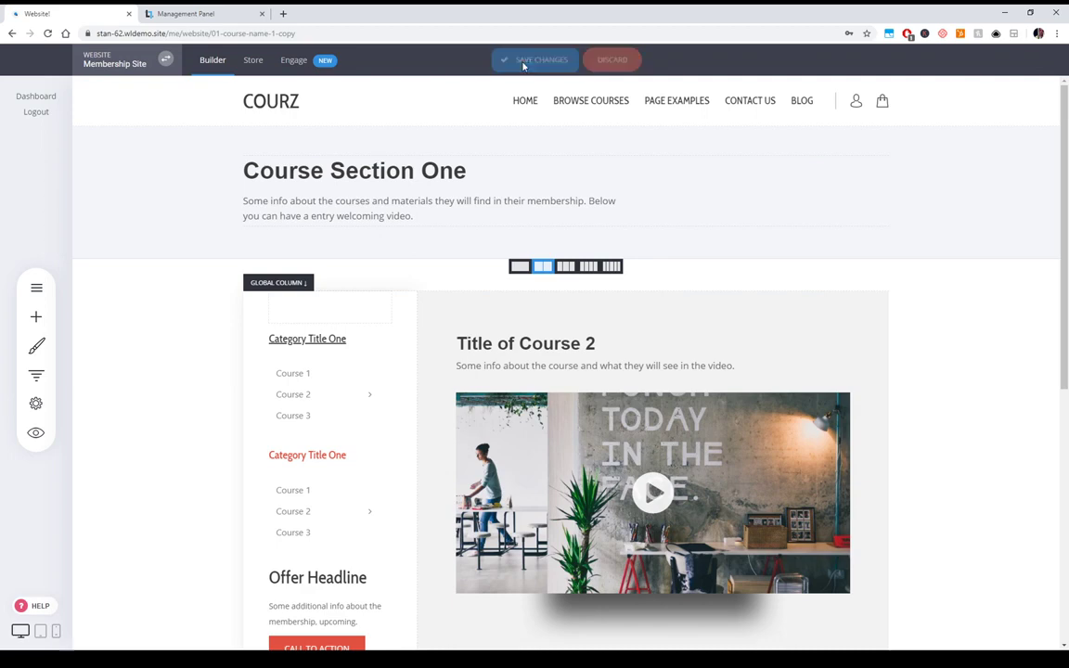
# - Open the 01 - Course Name #1 page and check its left column settings without changes
pyautogui.click(36, 287)
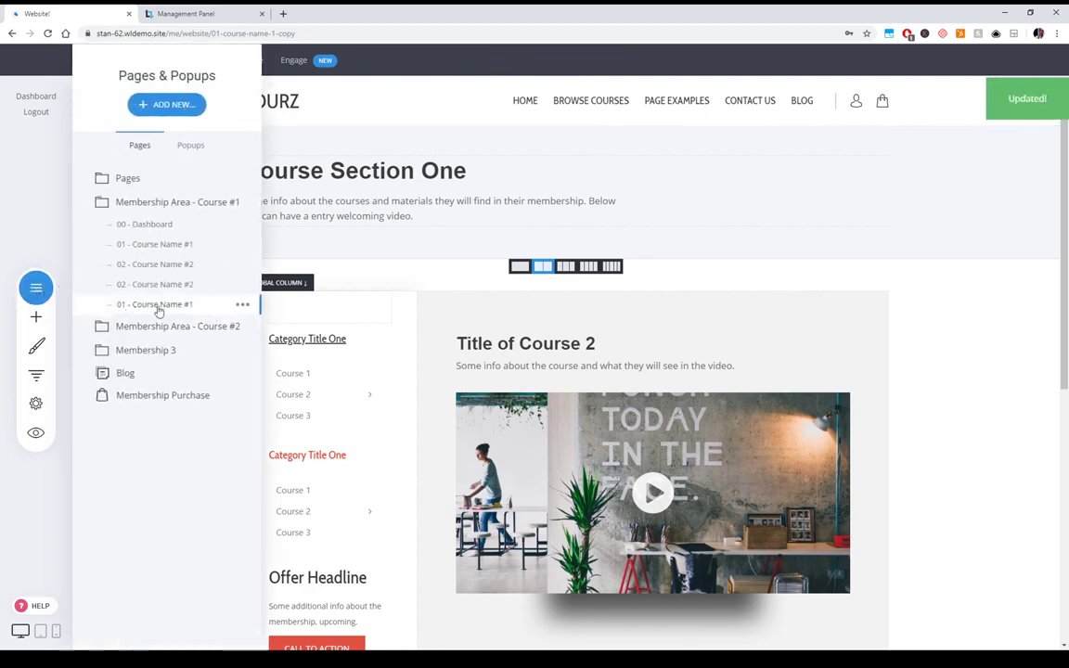
pyautogui.click(171, 246)
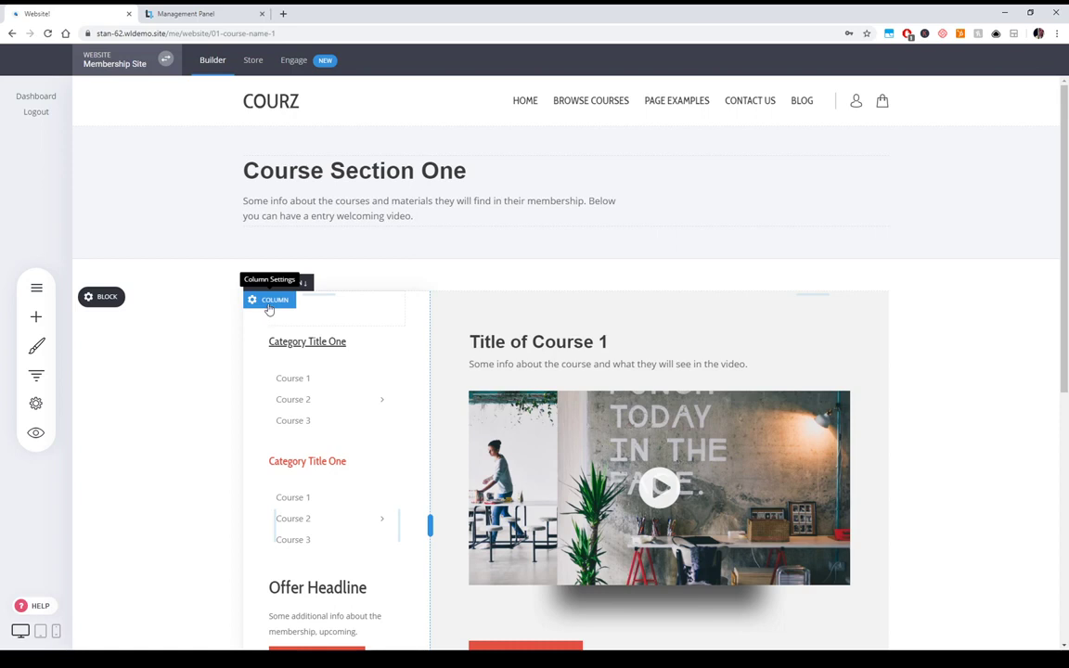
pyautogui.click(269, 302)
pyautogui.click(958, 450)
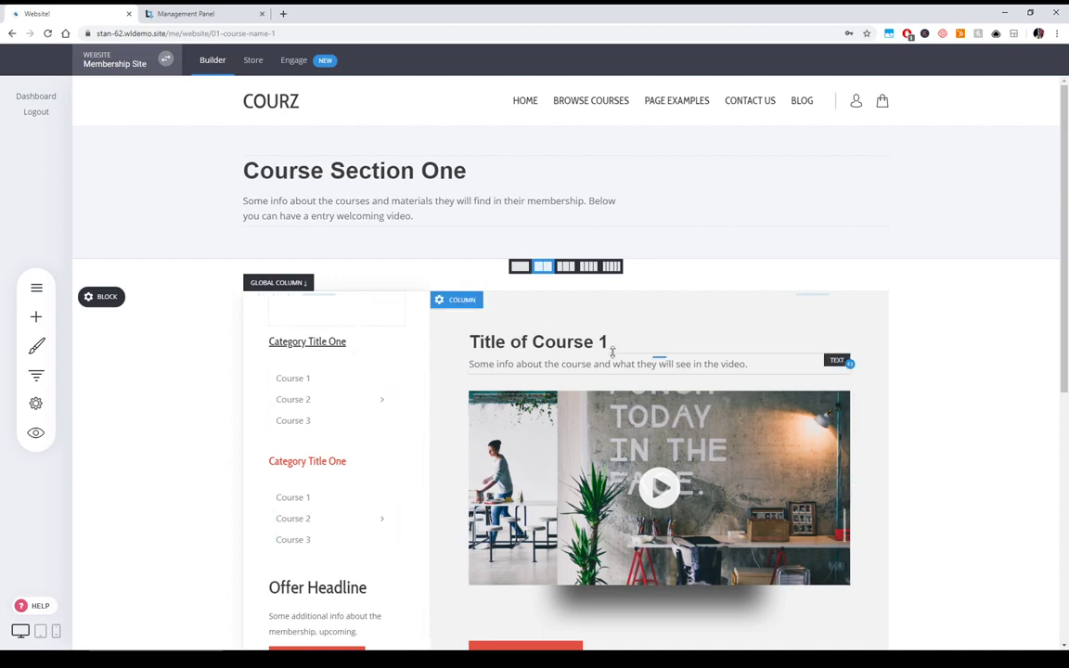
pyautogui.click(464, 302)
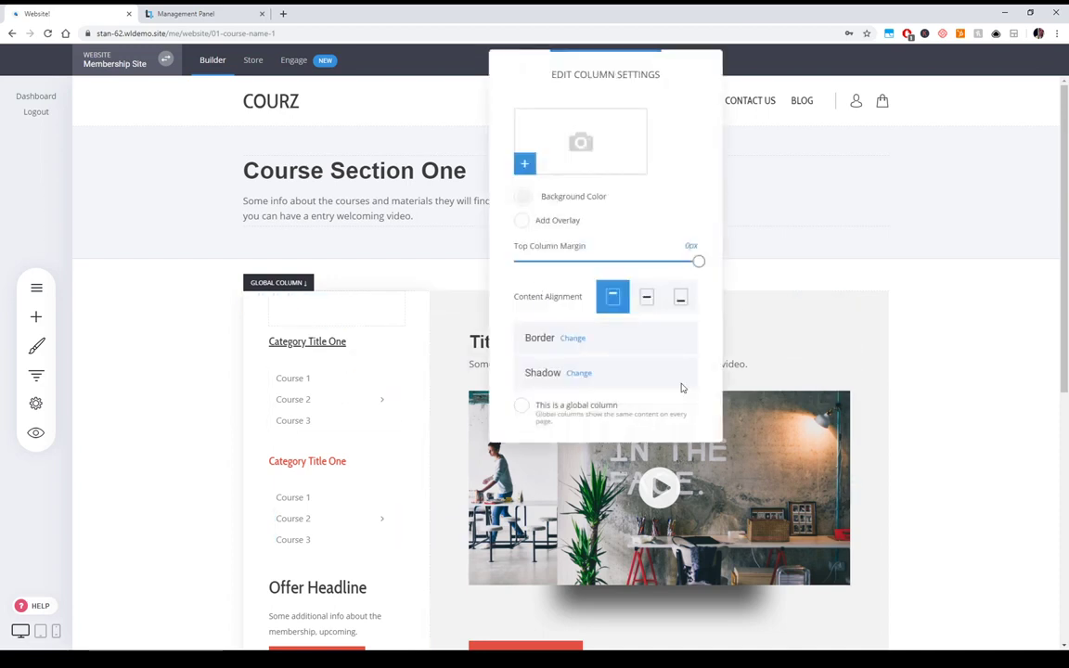
pyautogui.click(1024, 358)
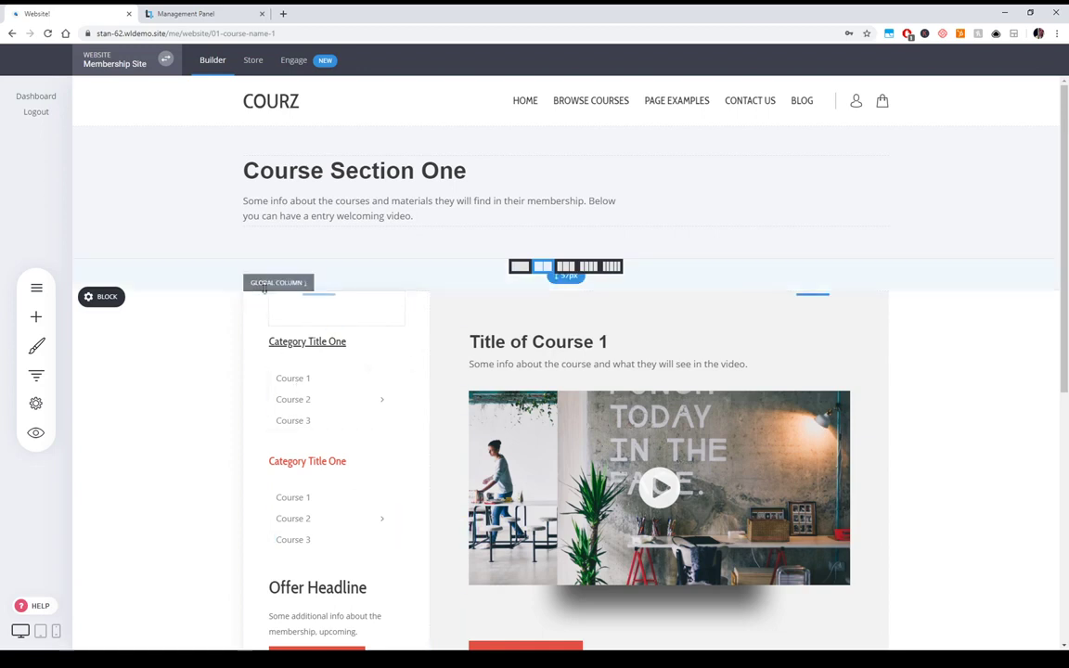
# - Reset the red Category Title One heading to its default dark colour and save
pyautogui.click(334, 461)
pyautogui.doubleClick(334, 461)
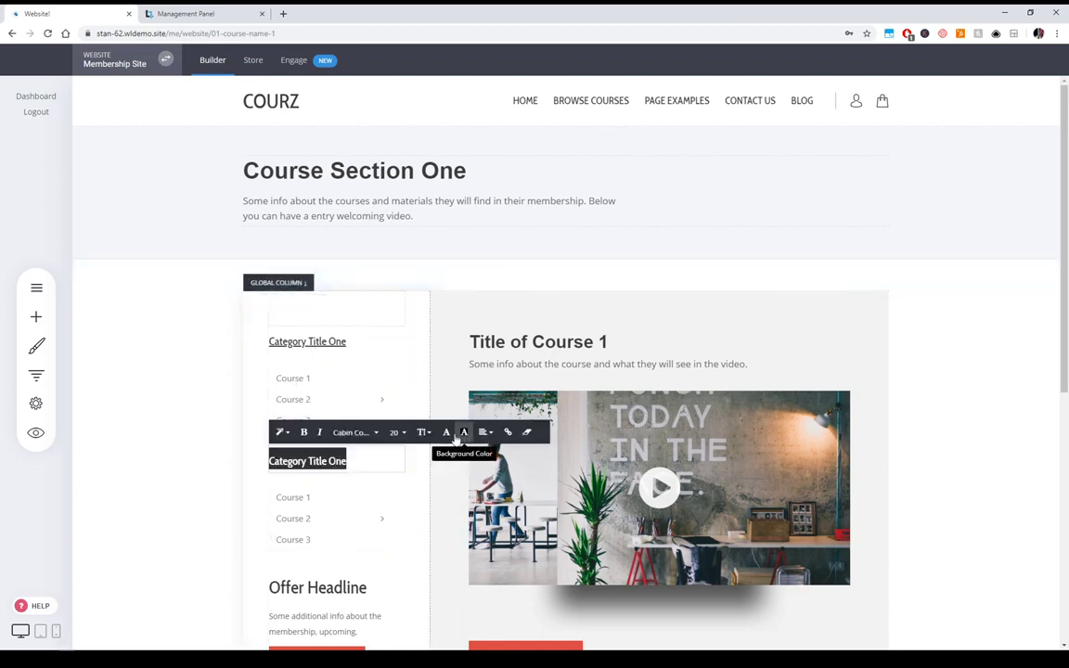
pyautogui.click(456, 440)
pyautogui.click(920, 371)
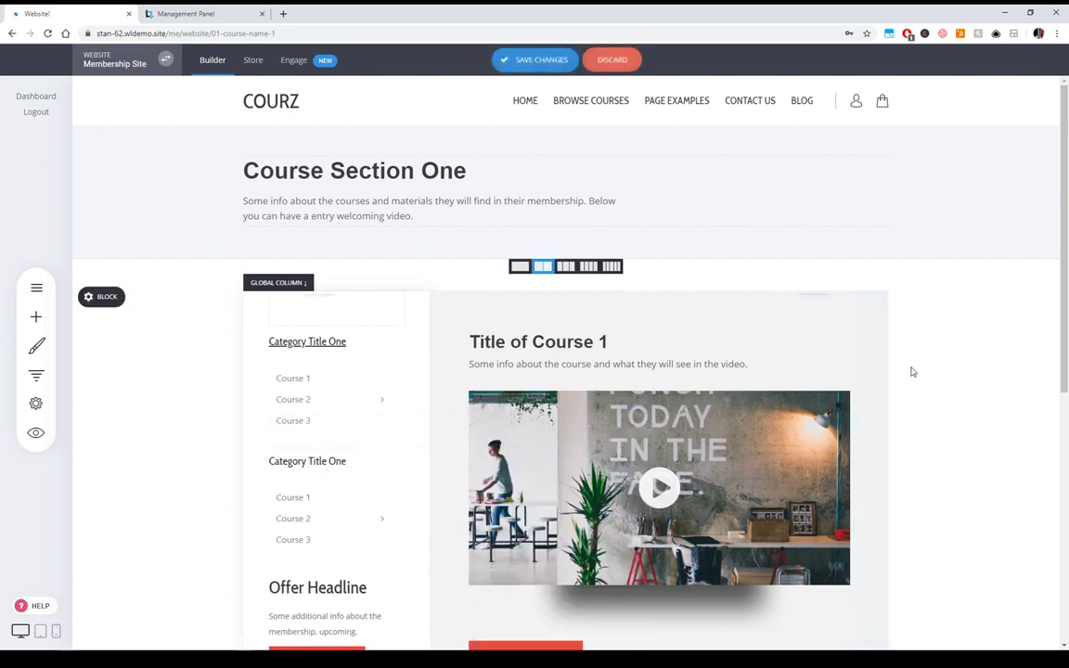
pyautogui.click(534, 60)
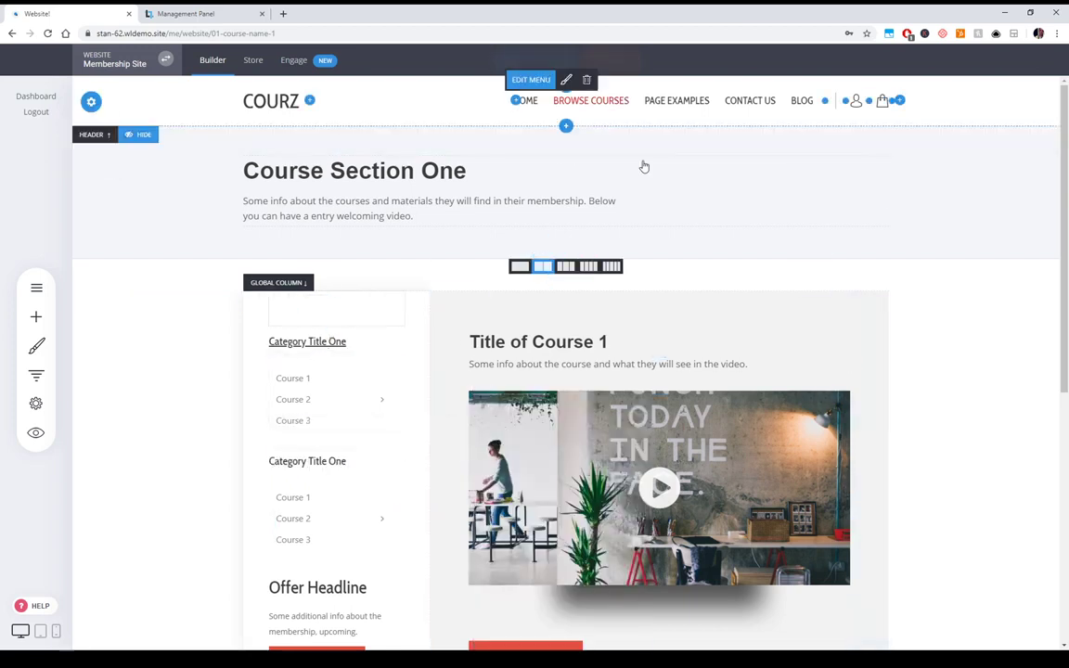
# - Create a new page group named 'course Group'
pyautogui.click(48, 286)
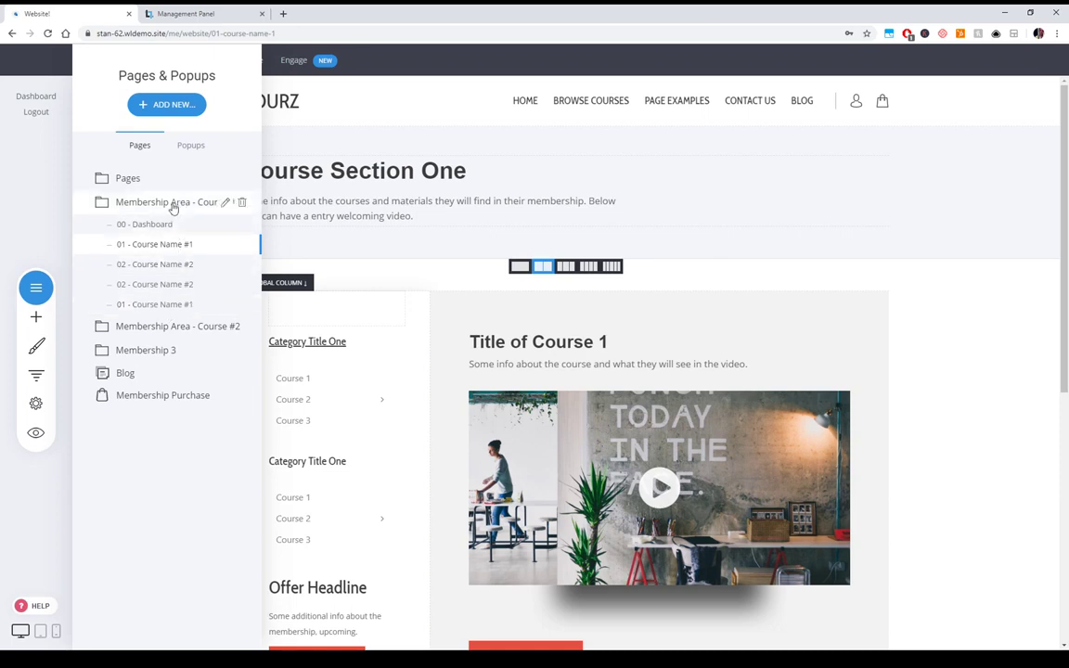
pyautogui.click(171, 106)
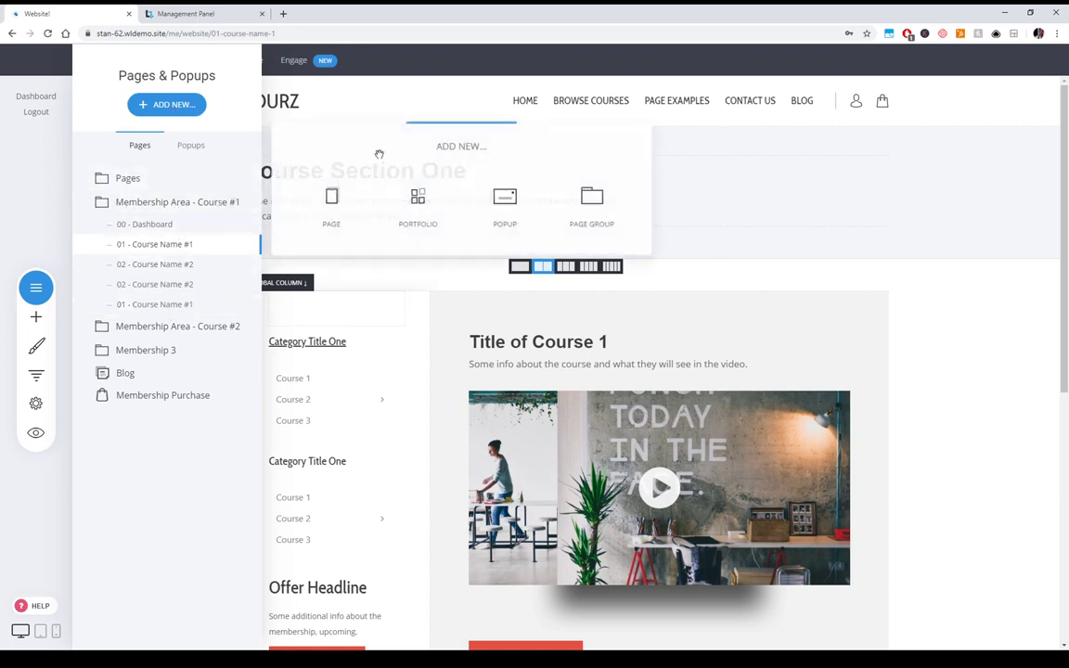
pyautogui.click(593, 208)
pyautogui.write('c')
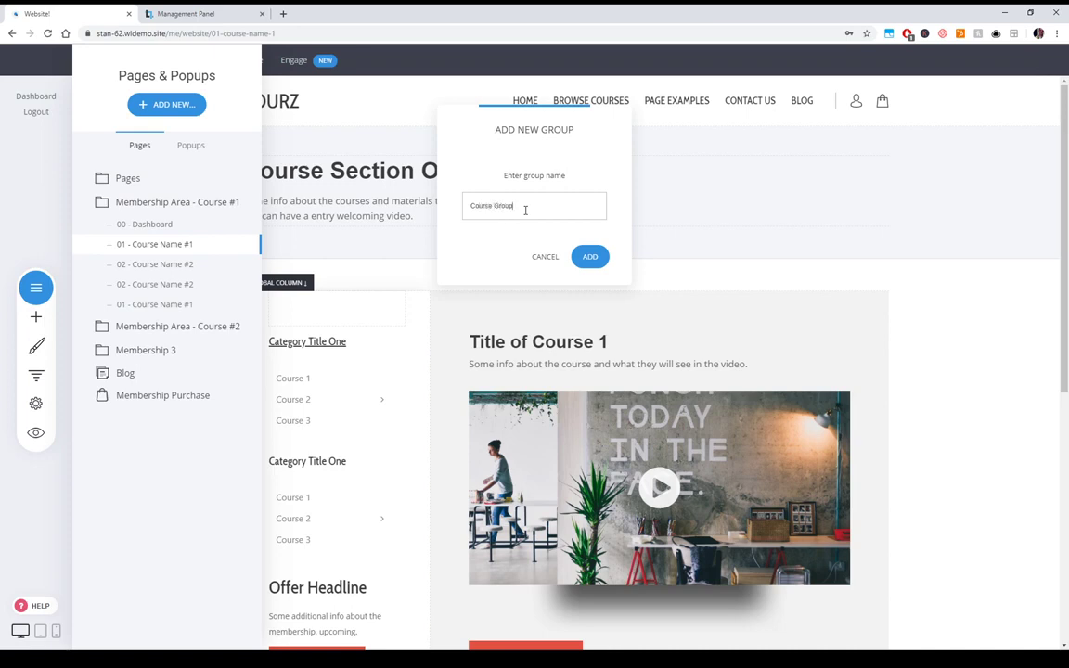
pyautogui.write('ourse Group')
pyautogui.click(590, 256)
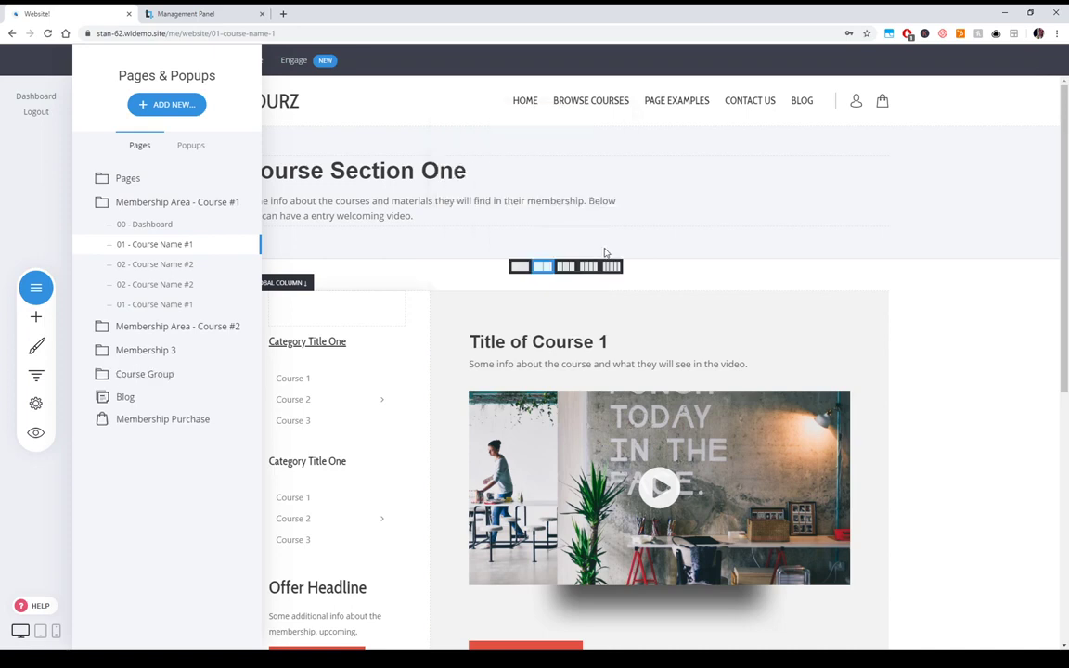
# - Move the second 01 - Course Name #1 page into Course Group and save
pyautogui.click(167, 104)
pyautogui.click(204, 204)
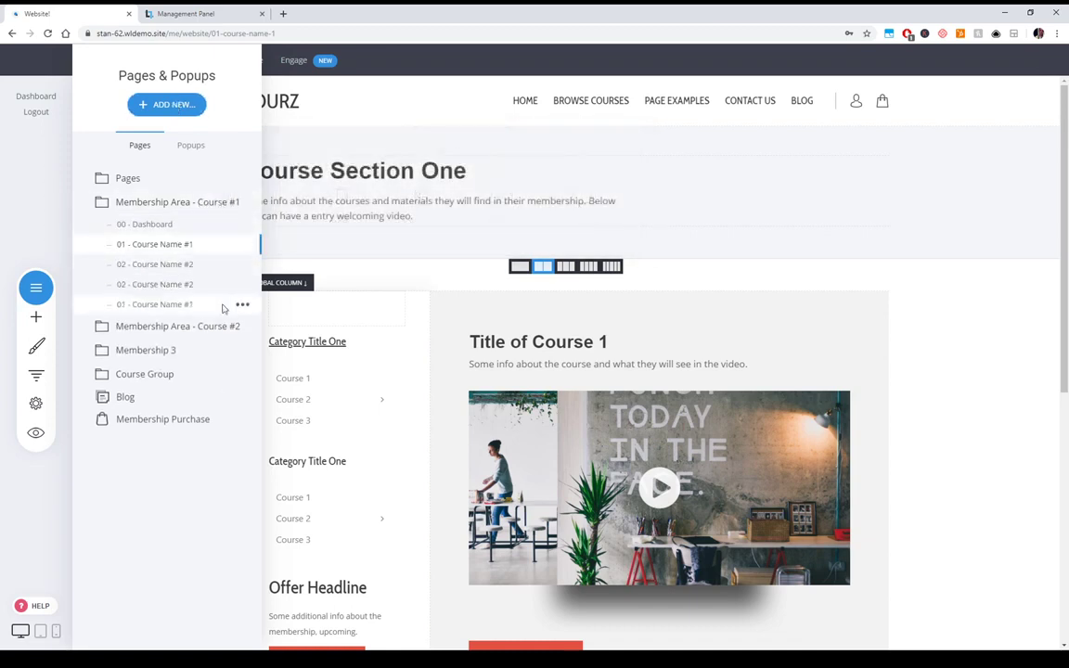
pyautogui.click(242, 305)
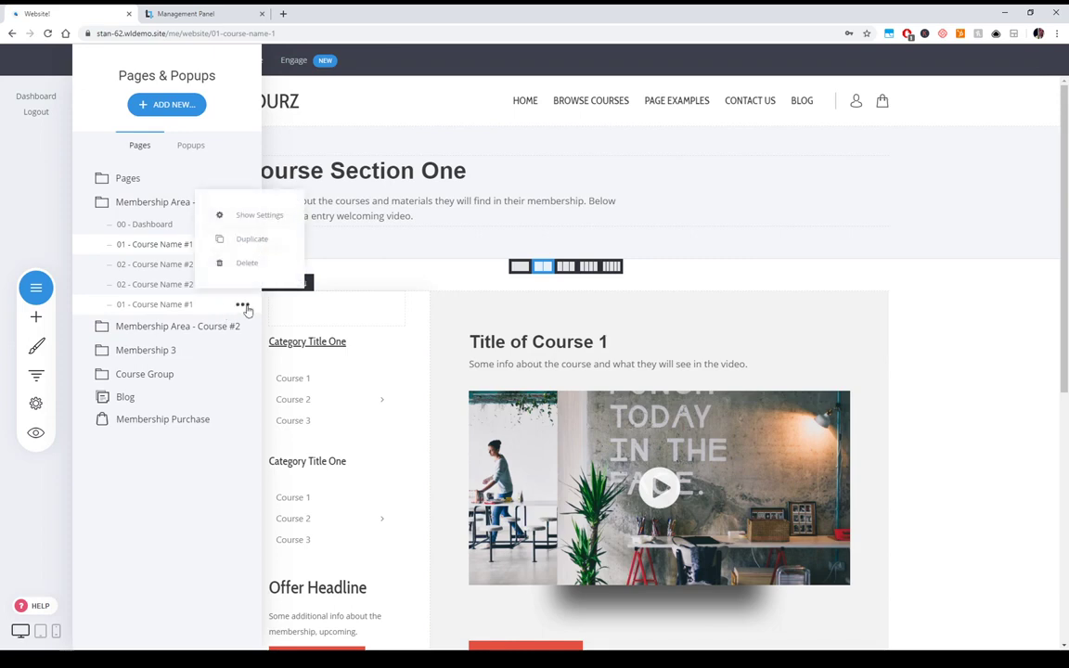
pyautogui.click(264, 214)
pyautogui.click(518, 324)
pyautogui.click(481, 382)
pyautogui.click(630, 483)
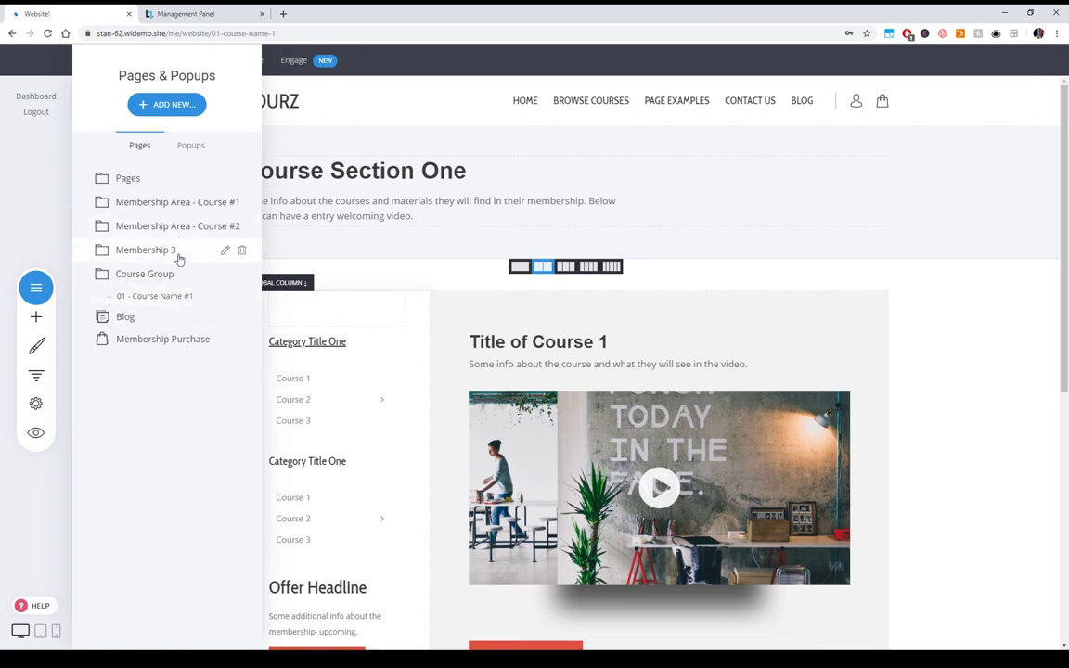
pyautogui.click(710, 319)
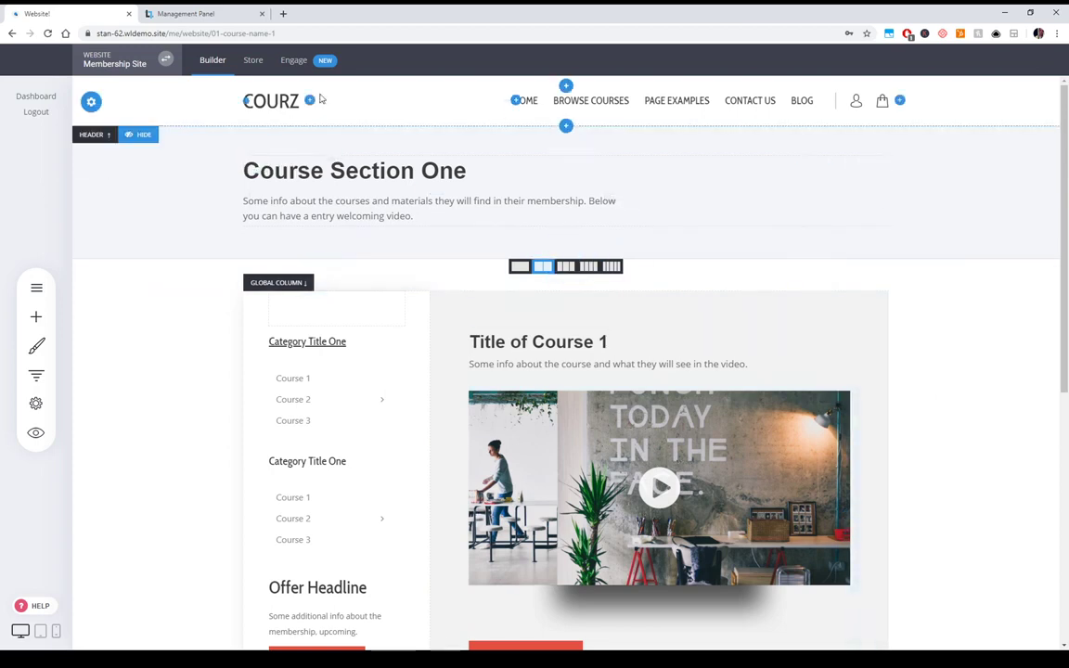
pyautogui.press('F11')
# - Add a VIP Members group under Members in Engage and open its empty member list
pyautogui.click(306, 26)
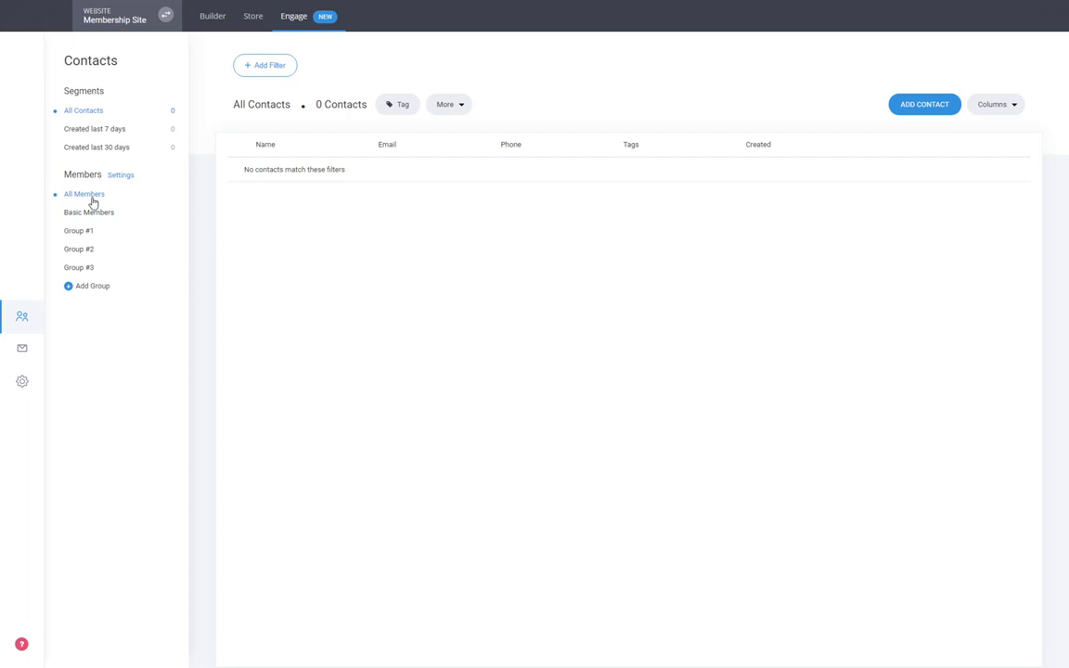
pyautogui.click(92, 286)
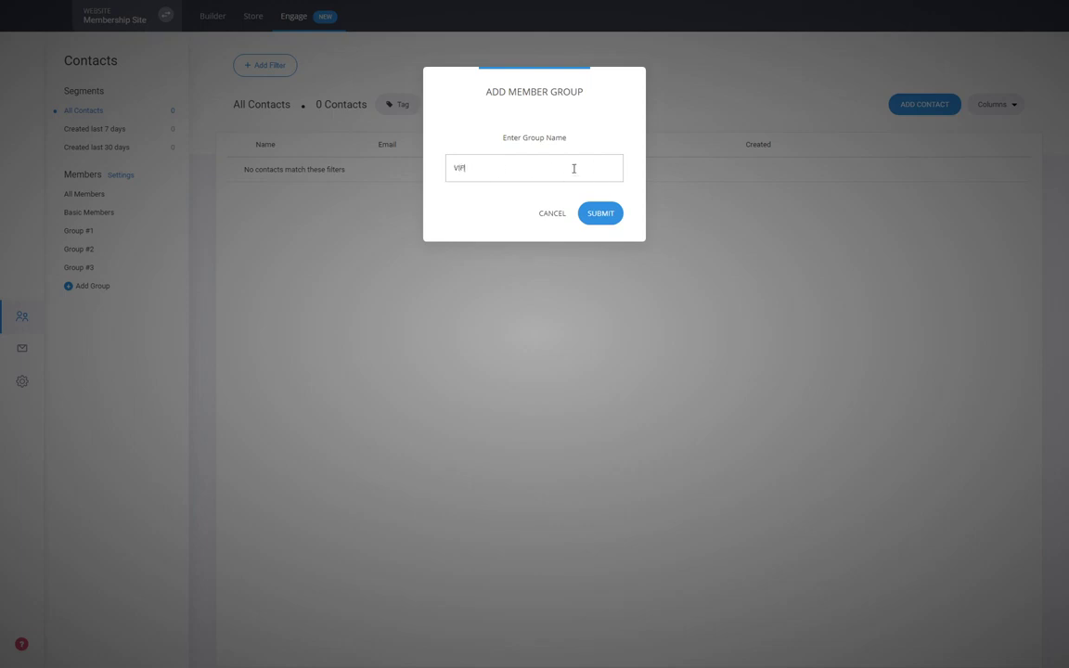
pyautogui.click(598, 215)
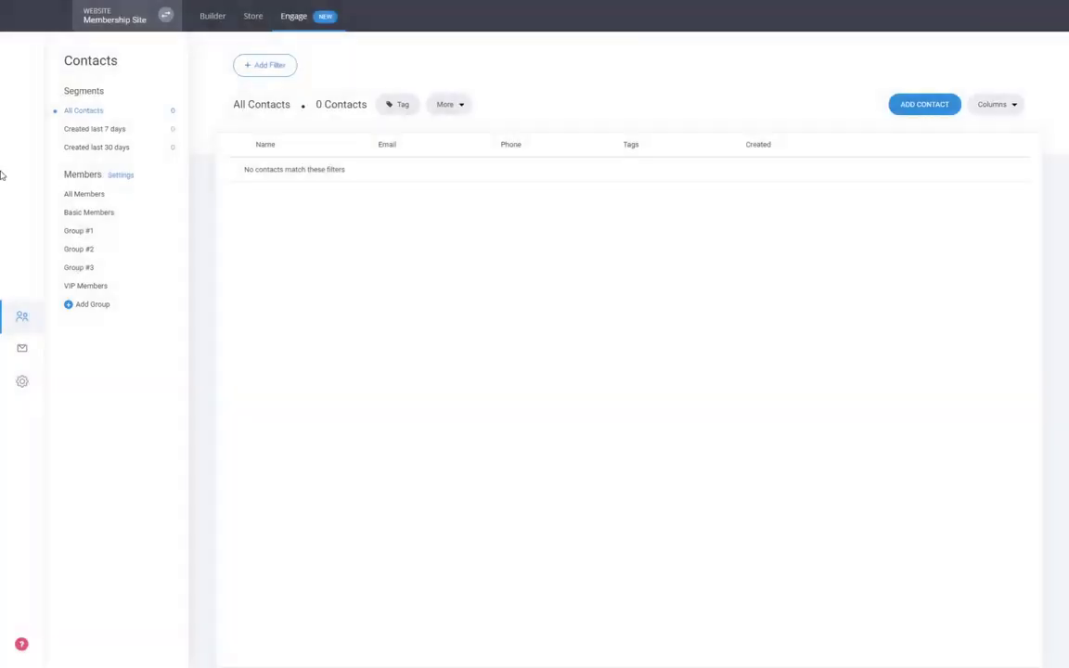
pyautogui.click(102, 287)
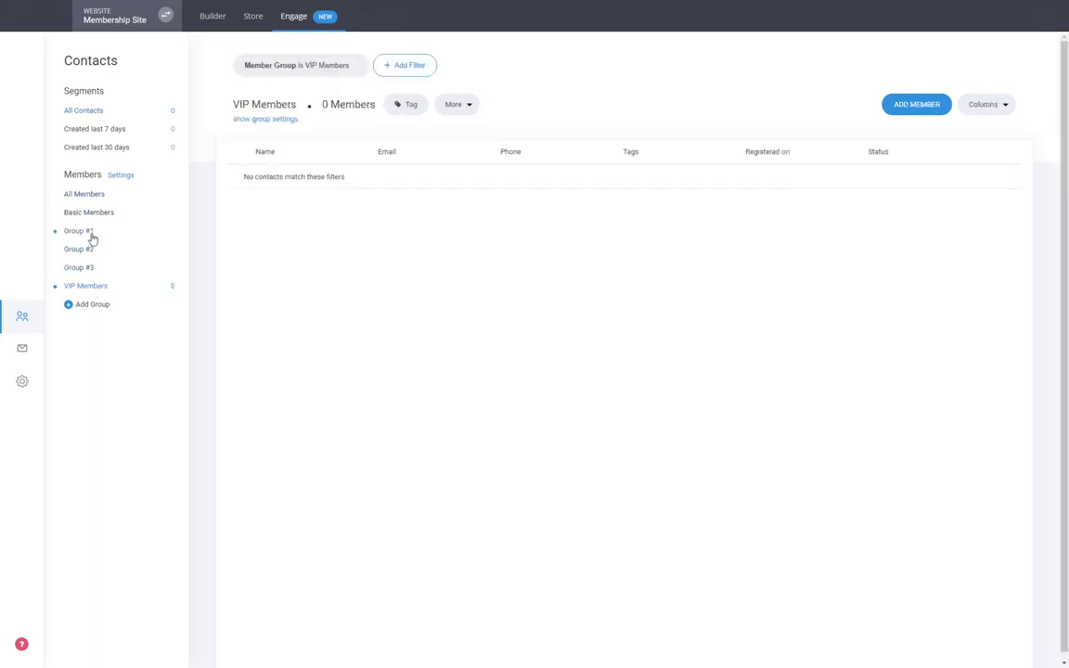
# - Open Group #1's settings and check its /00-dashboard login redirect, leaving it unchanged
pyautogui.click(93, 236)
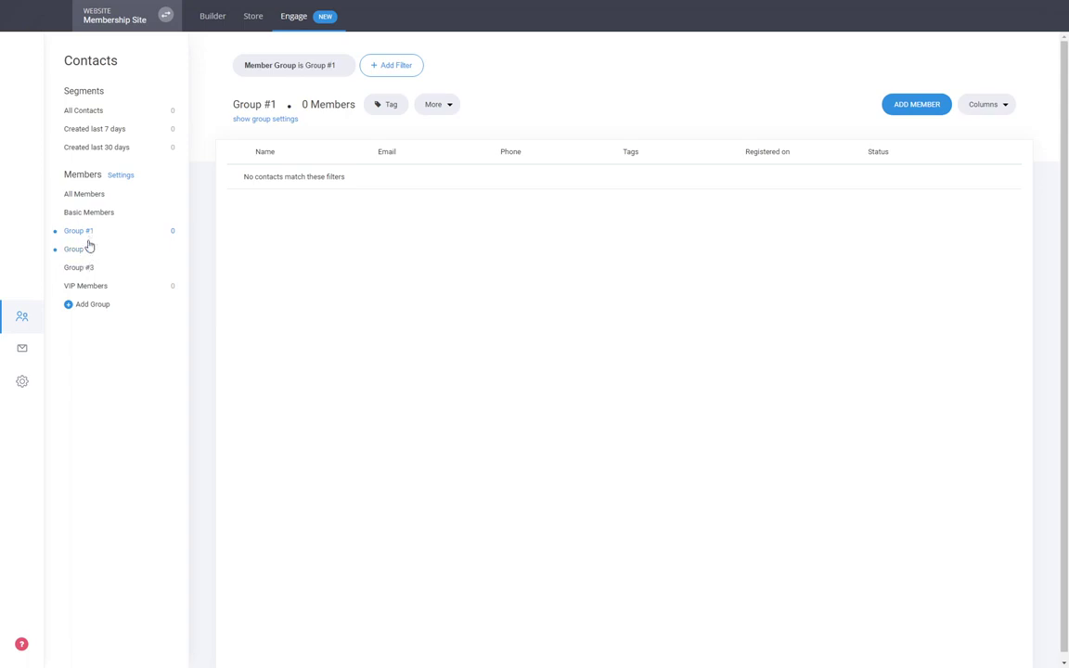
pyautogui.click(258, 122)
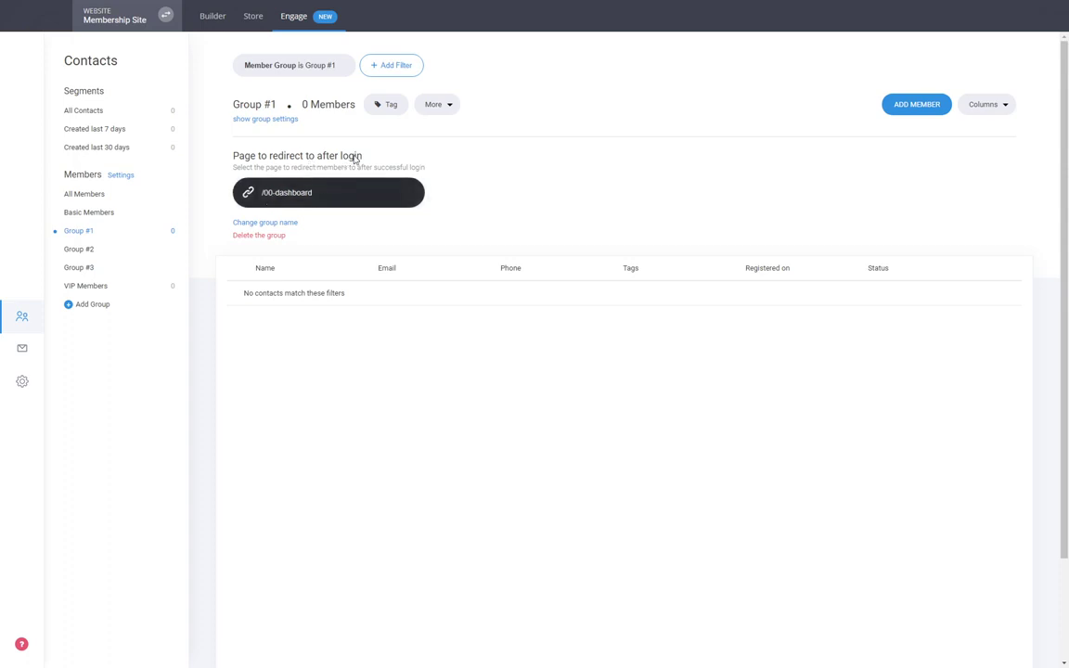
pyautogui.click(323, 200)
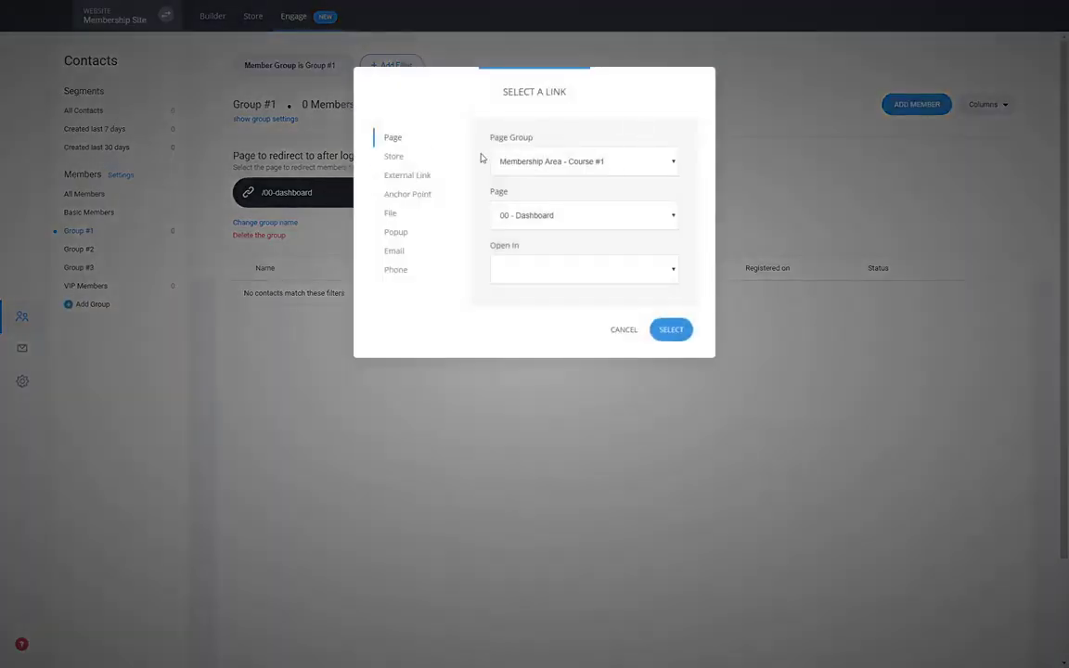
pyautogui.click(624, 330)
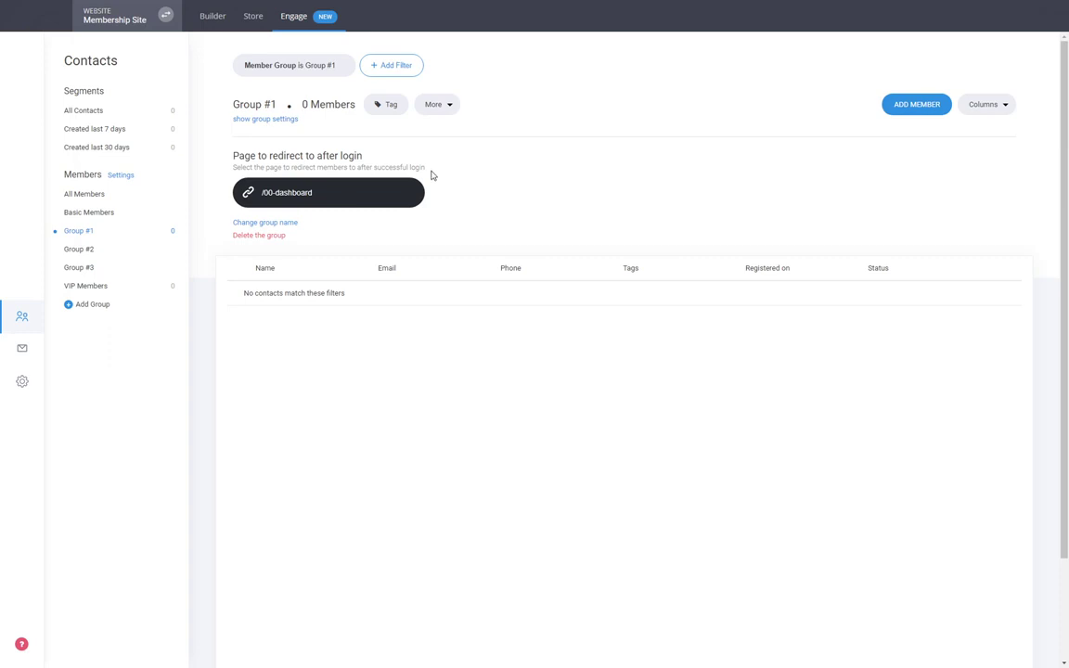
pyautogui.click(296, 195)
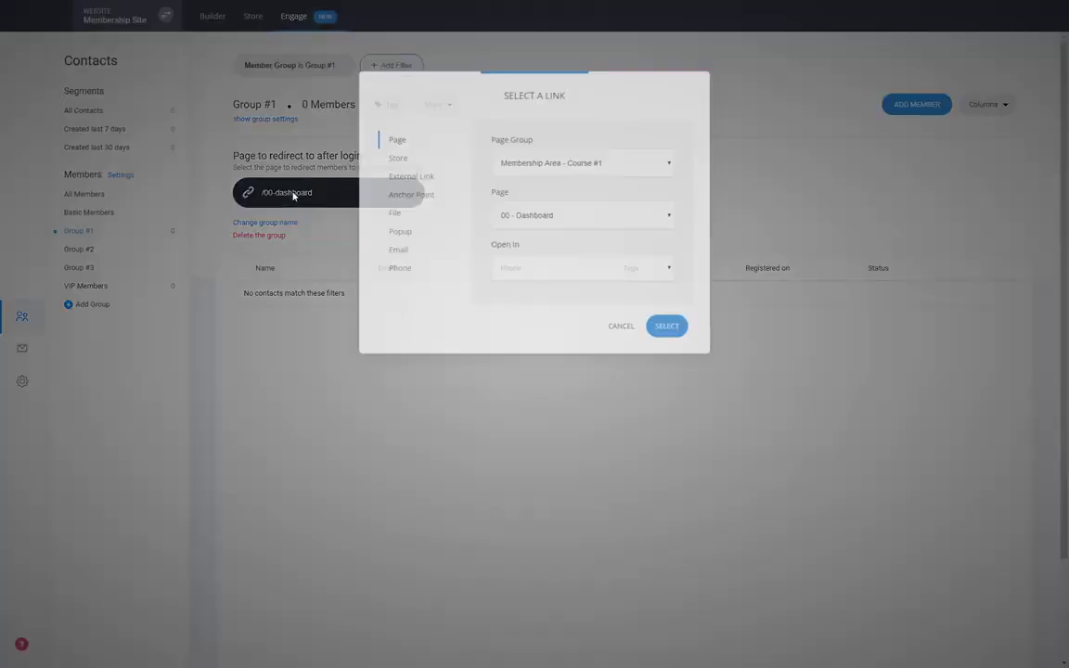
pyautogui.click(615, 330)
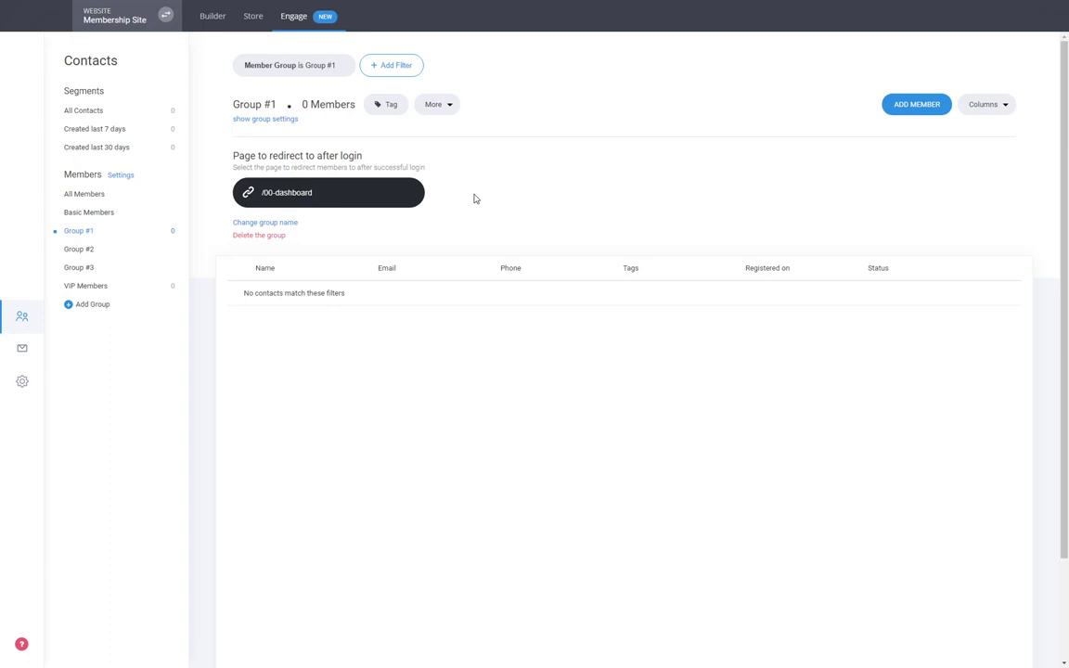
# - Open the Individual Course Page in the editor, then return to Engage Contacts
pyautogui.click(212, 18)
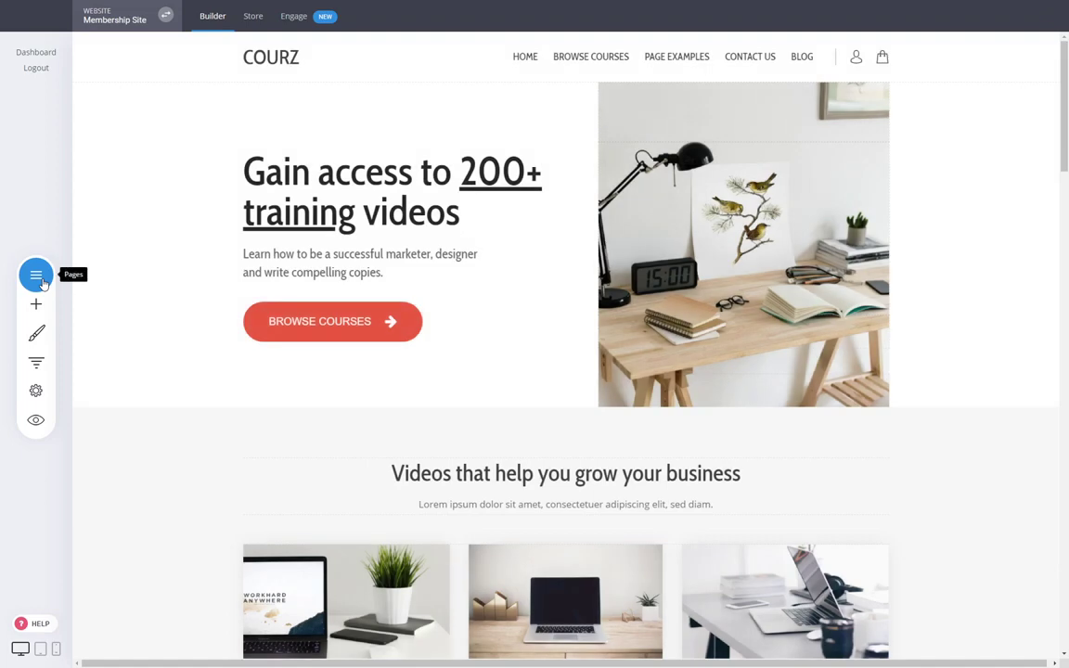
pyautogui.click(43, 281)
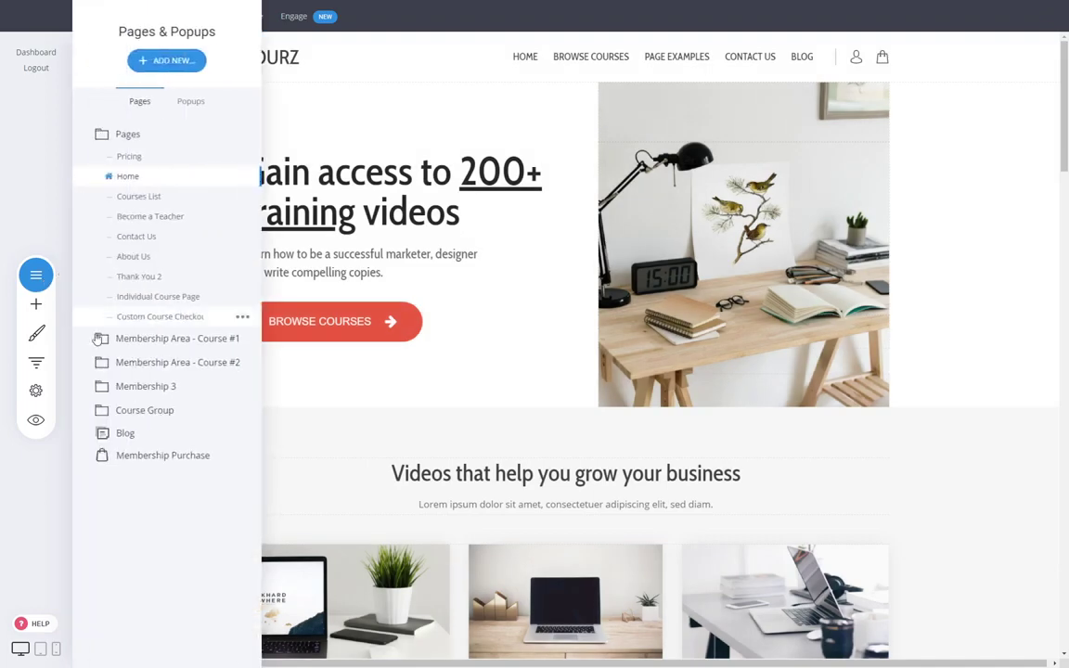
pyautogui.click(159, 305)
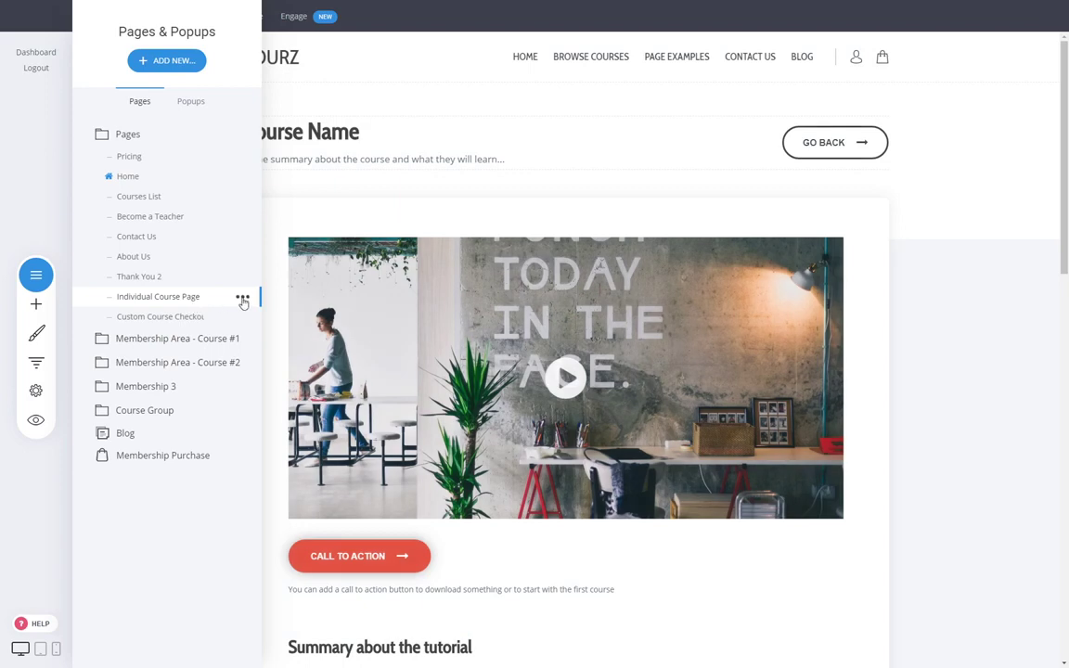
pyautogui.click(923, 289)
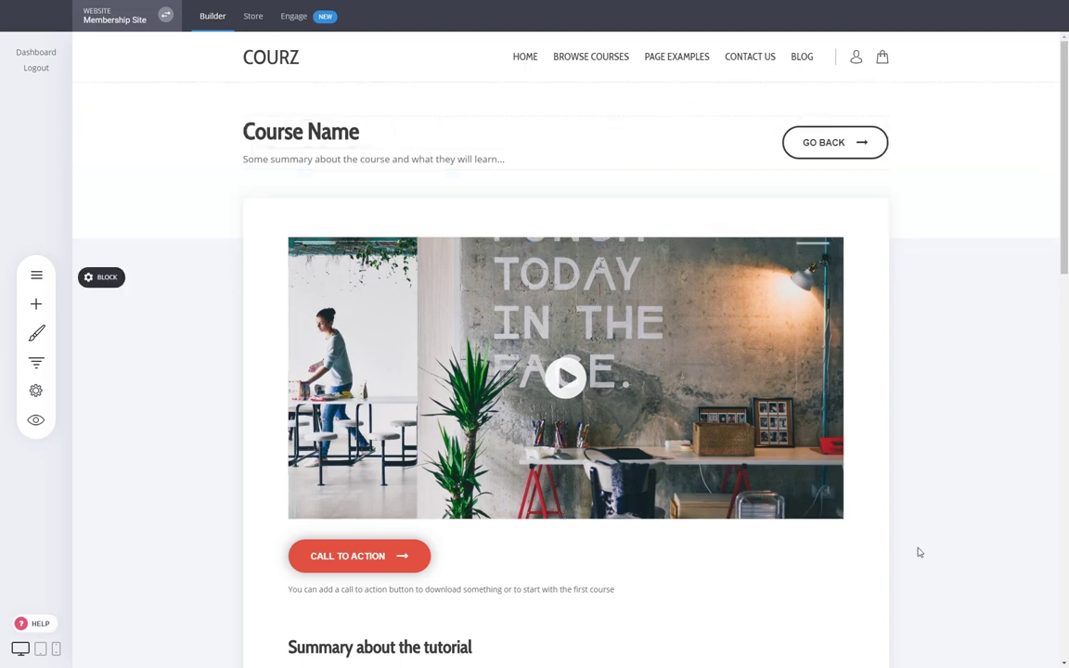
pyautogui.click(314, 17)
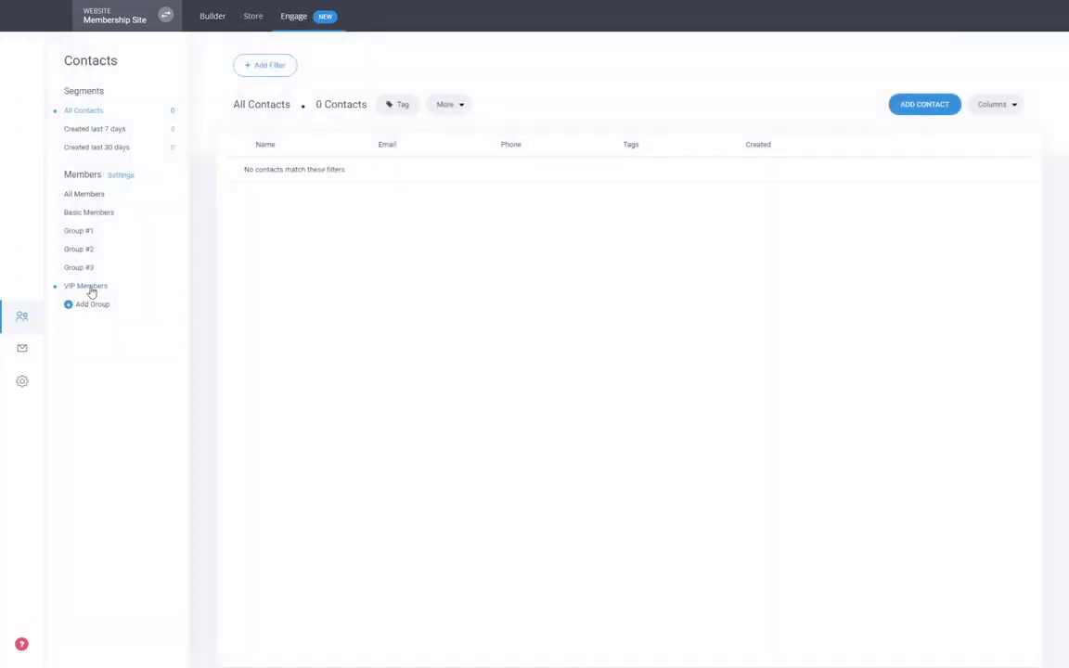
# - Set Group #2's after-login redirect to Individual Course Page and go back to the Builder
pyautogui.click(94, 253)
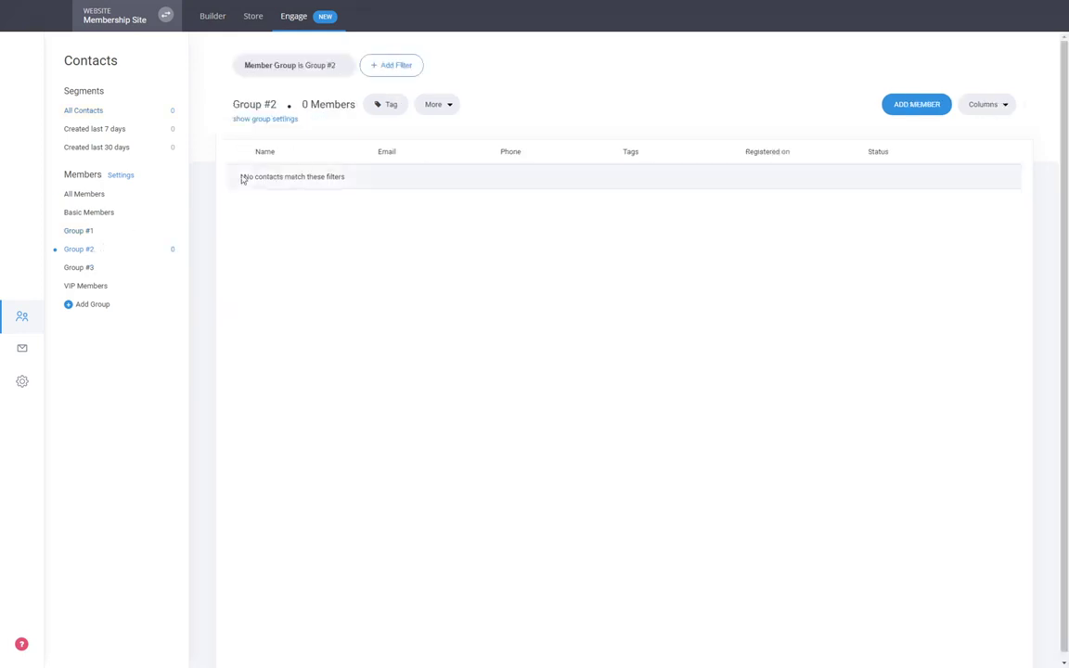
pyautogui.click(292, 125)
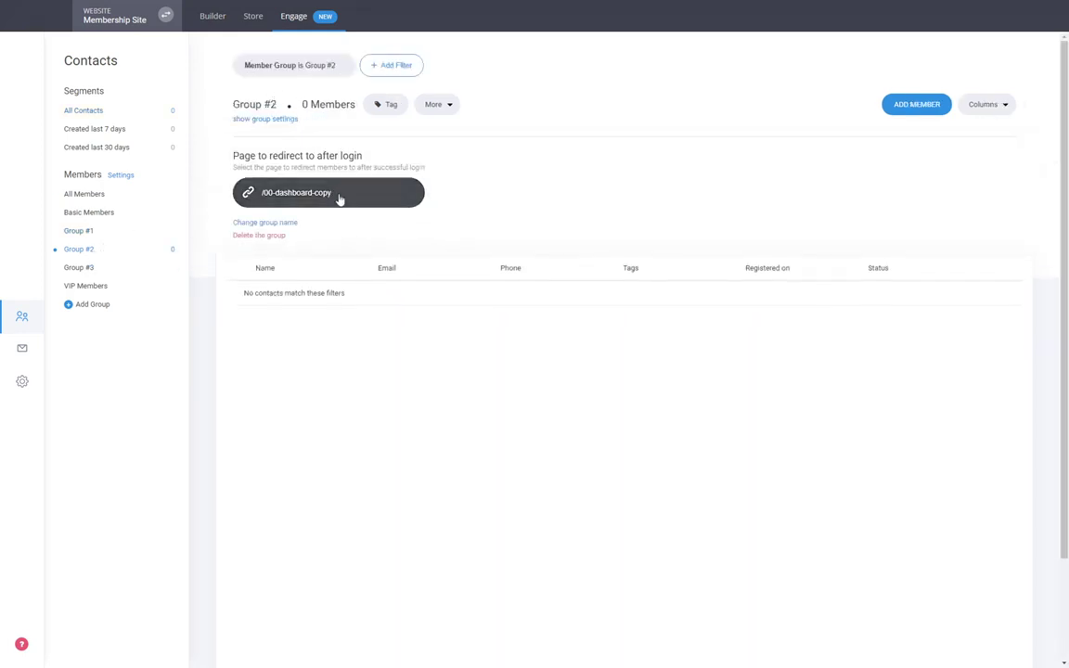
pyautogui.click(306, 185)
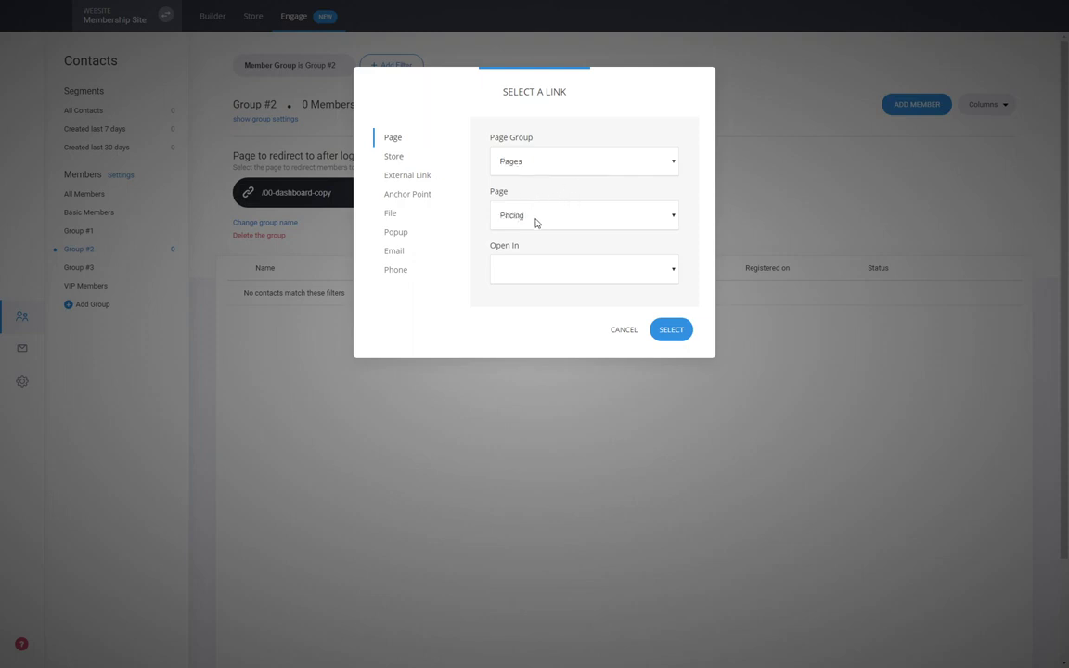
pyautogui.click(689, 330)
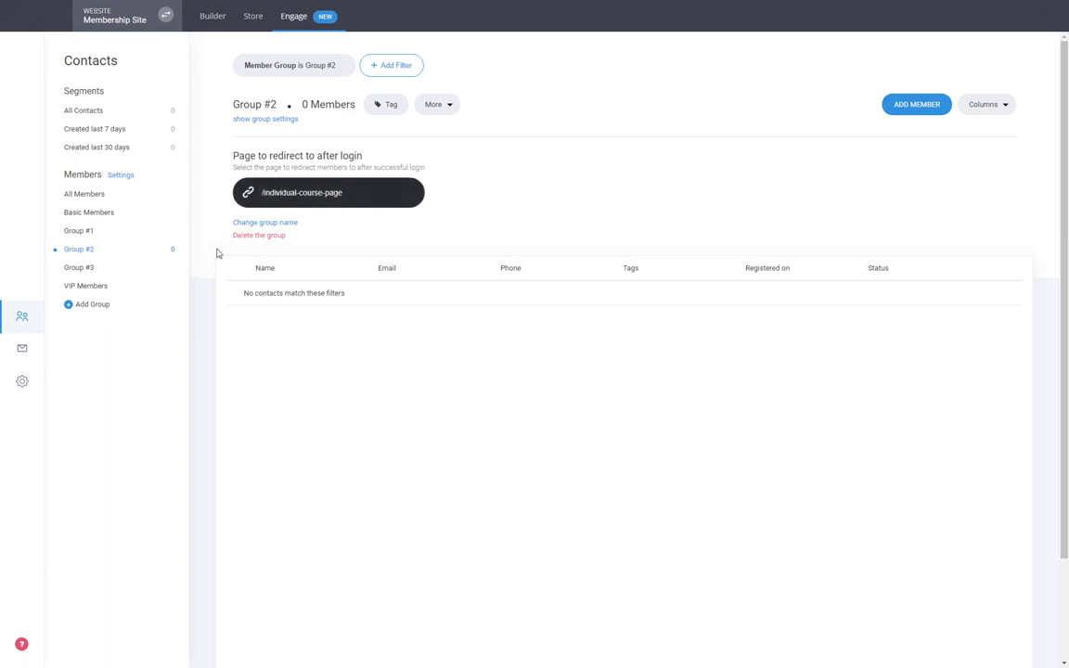
pyautogui.click(227, 31)
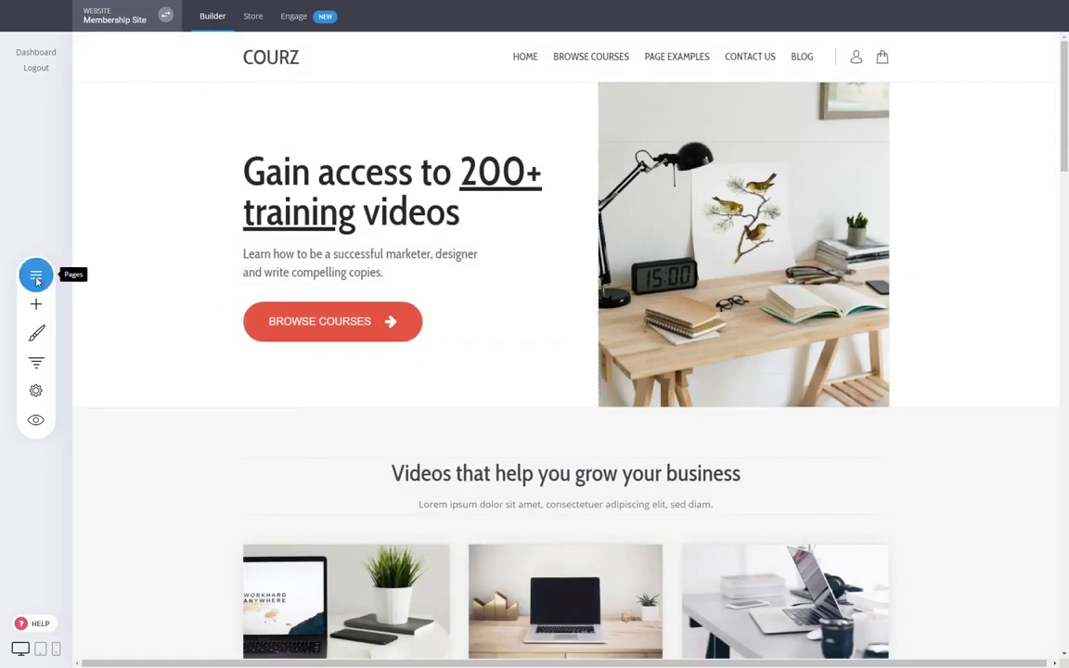
# - Set the Individual Course Page's access to Members Only for Group #2 and save
pyautogui.click(36, 274)
pyautogui.click(242, 296)
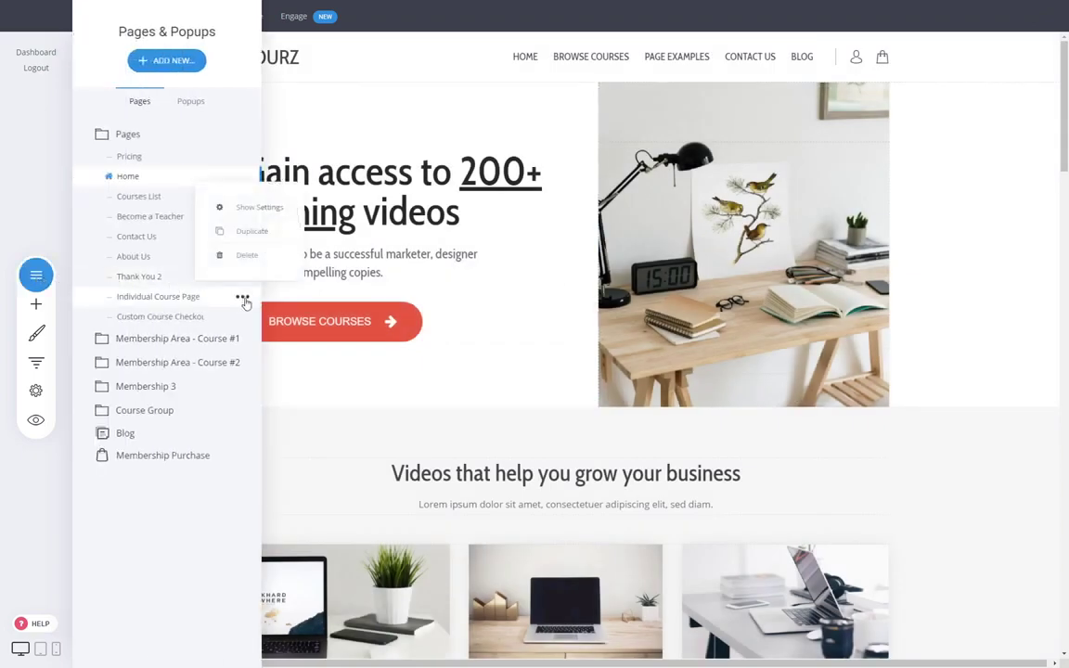
pyautogui.click(254, 212)
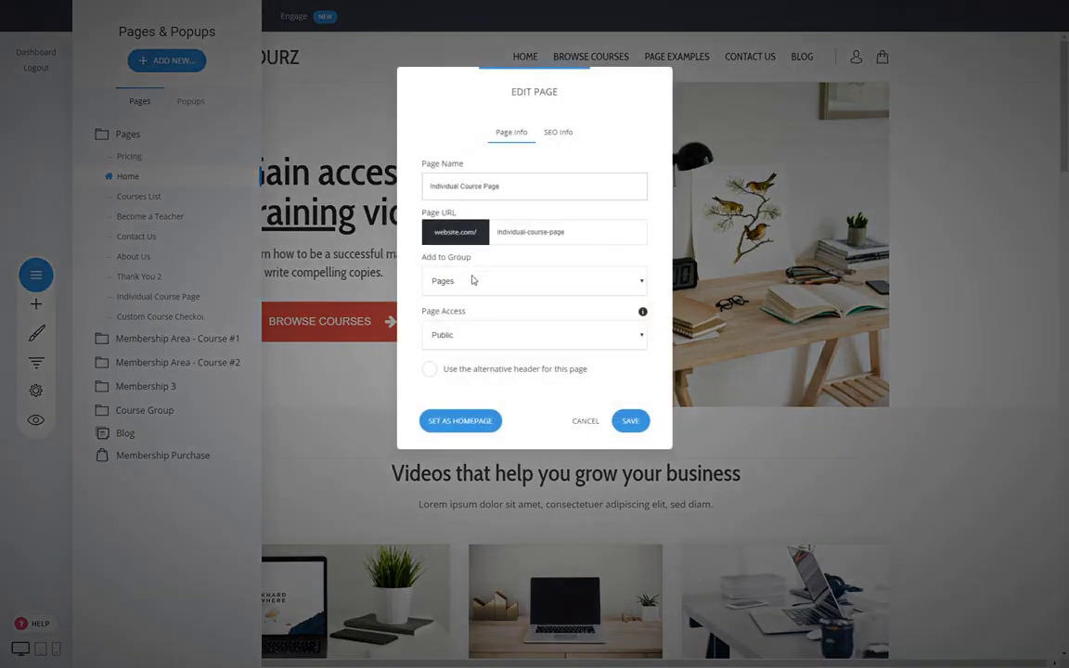
pyautogui.click(585, 420)
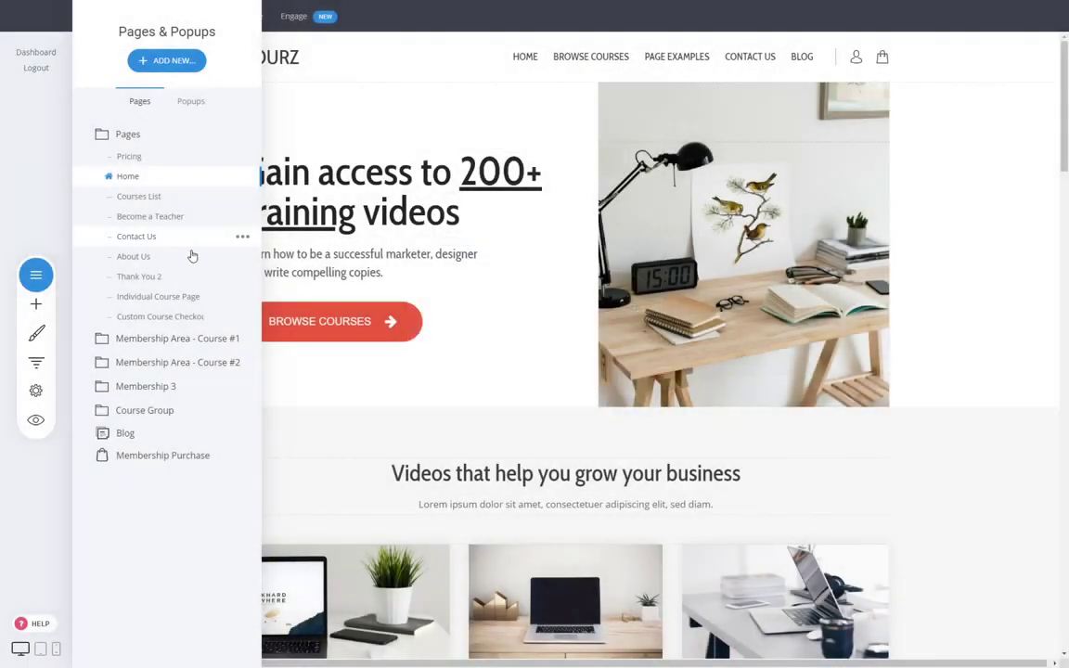
pyautogui.click(242, 297)
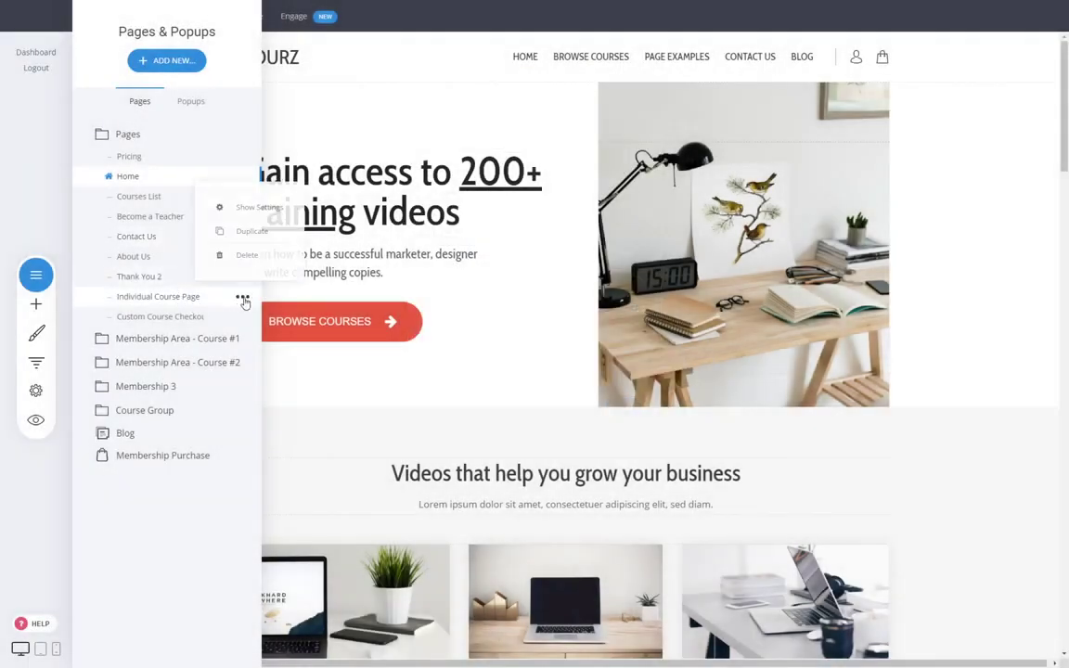
pyautogui.click(250, 209)
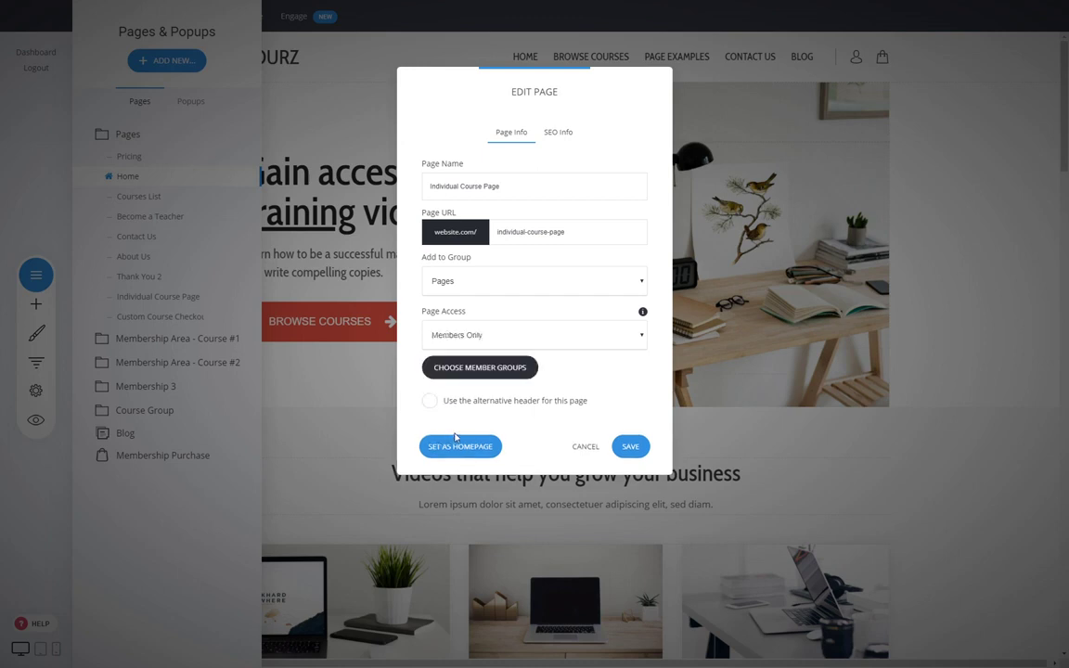
pyautogui.click(496, 375)
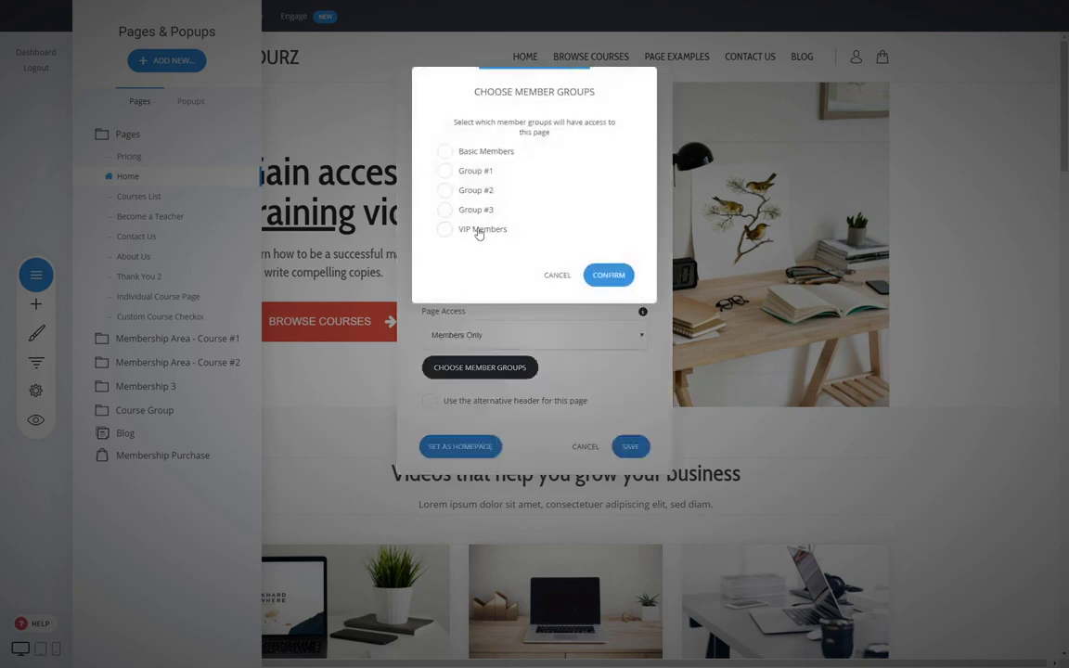
pyautogui.click(470, 191)
pyautogui.moveTo(521, 102); pyautogui.dragTo(727, 123)
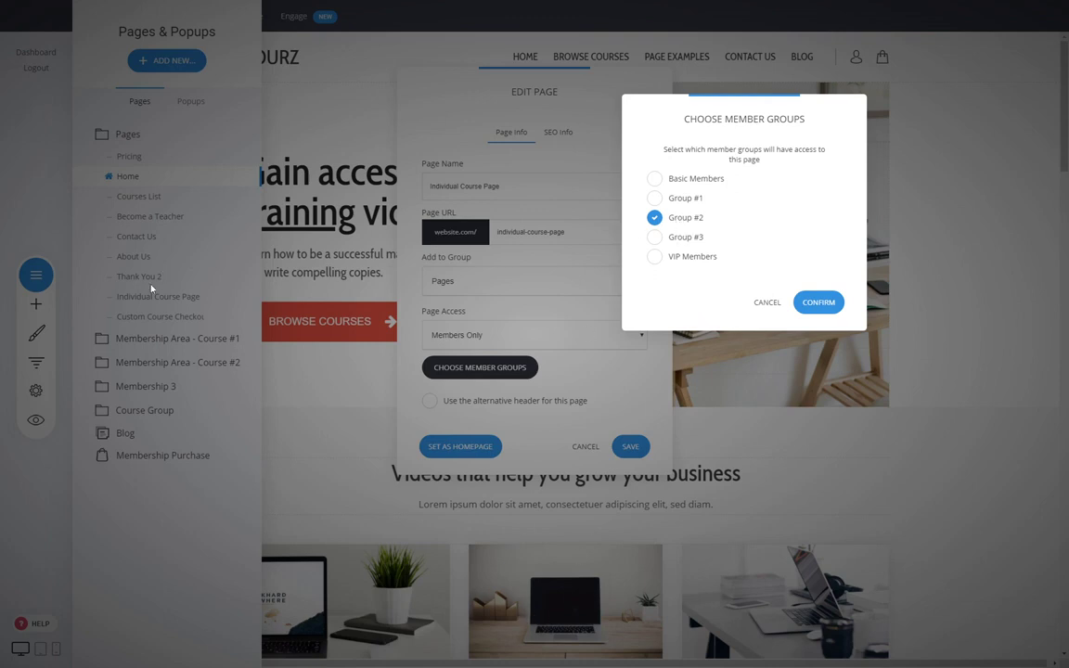
pyautogui.click(817, 303)
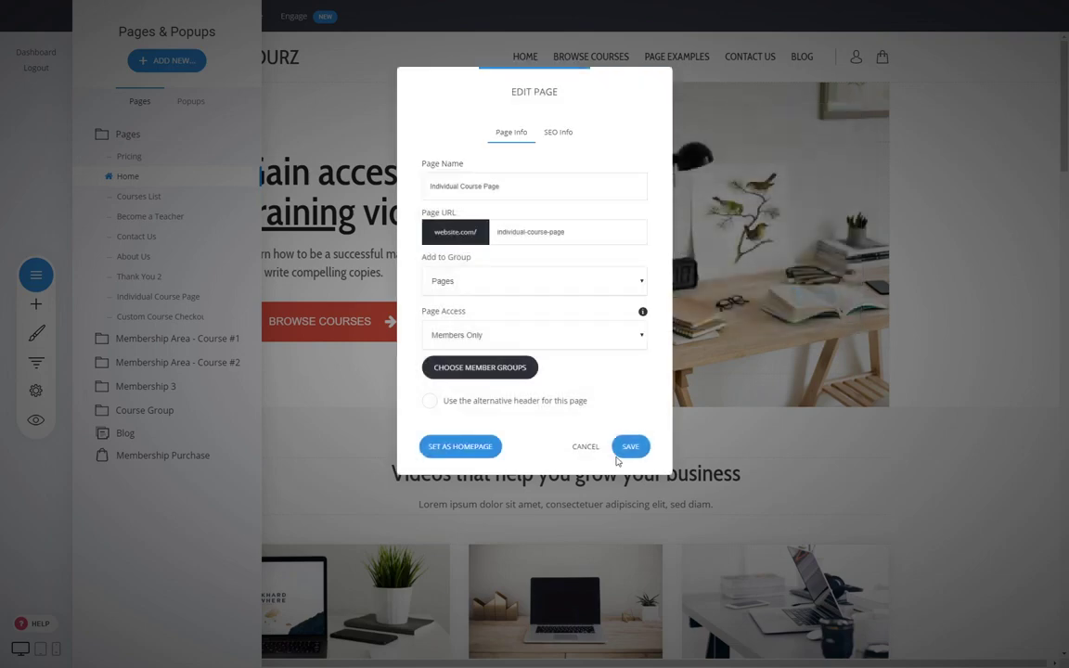
pyautogui.click(630, 446)
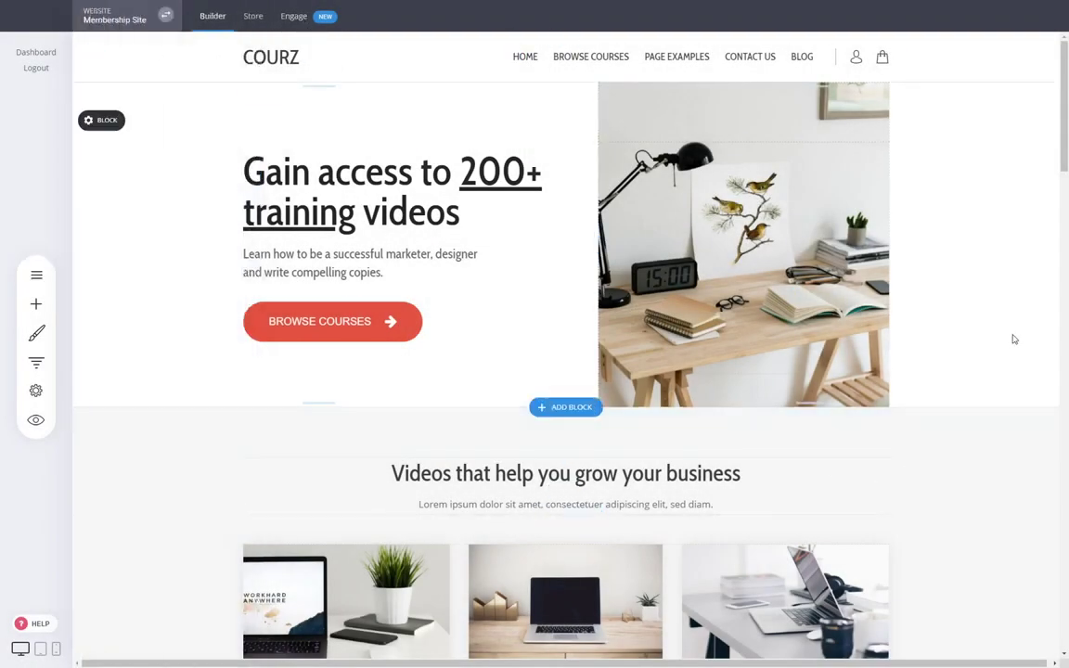
pyautogui.click(36, 275)
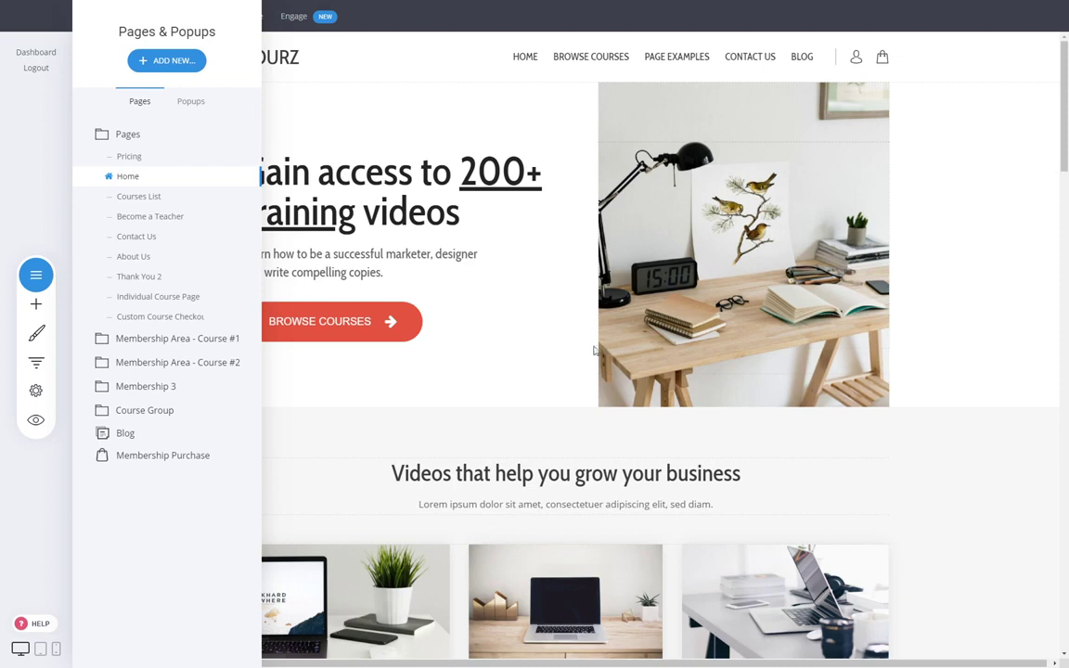
# - Restrict the 00 - Dashboard page to Members Only with Group #1 access and save
pyautogui.click(170, 342)
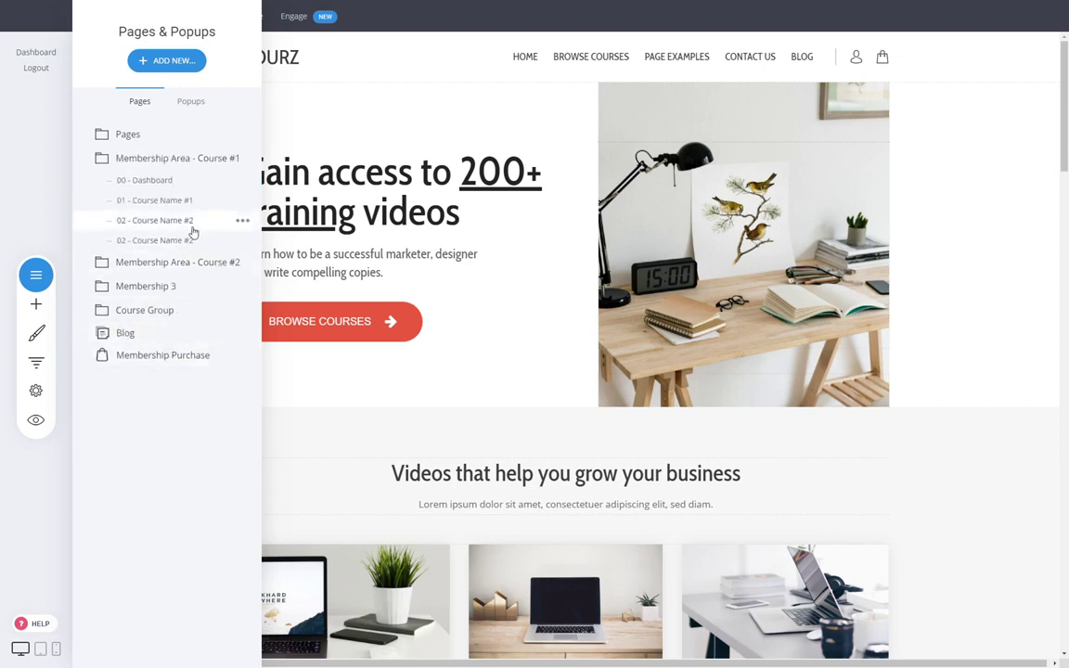
pyautogui.click(240, 180)
pyautogui.click(234, 93)
pyautogui.click(469, 367)
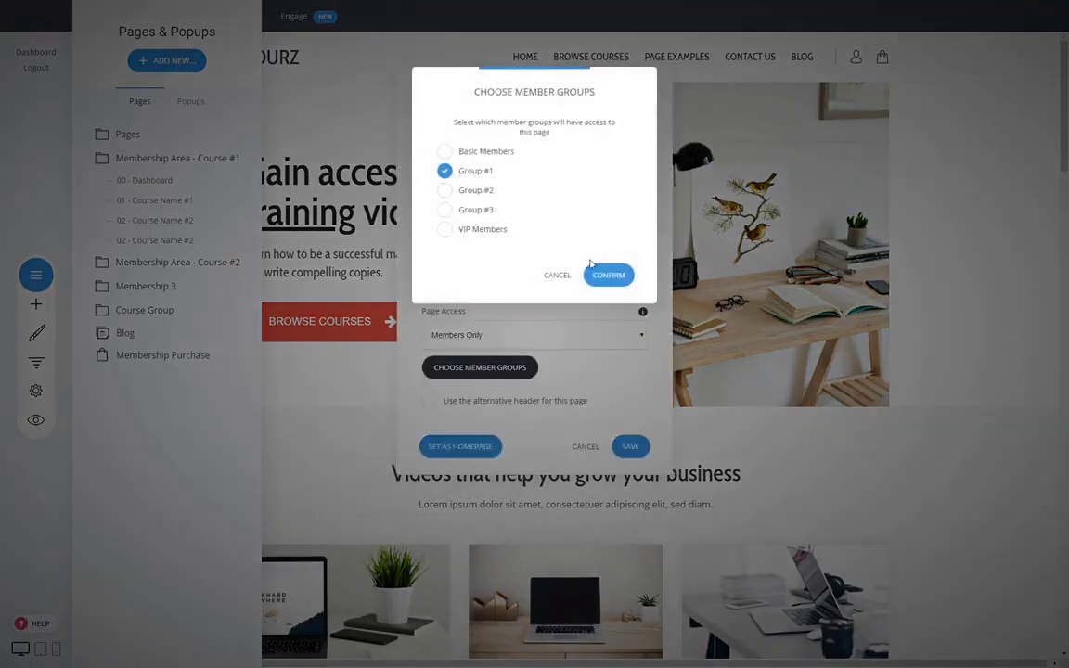
pyautogui.click(605, 274)
pyautogui.click(633, 446)
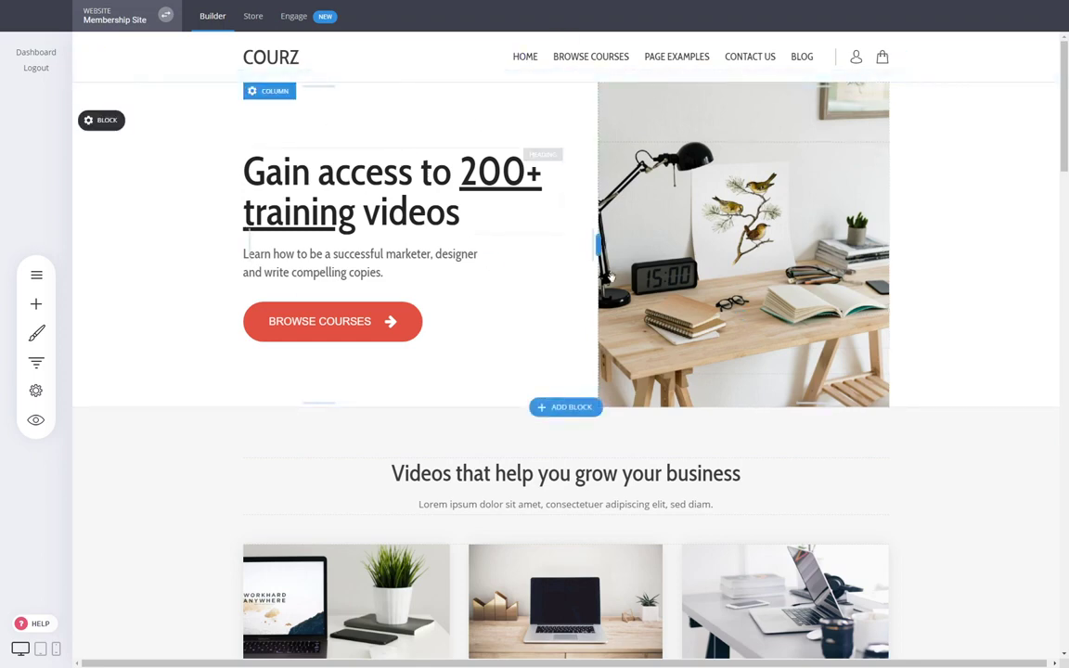
# - Add a new Membership-type product from the Store's Products list, its price still $0.00
pyautogui.click(253, 21)
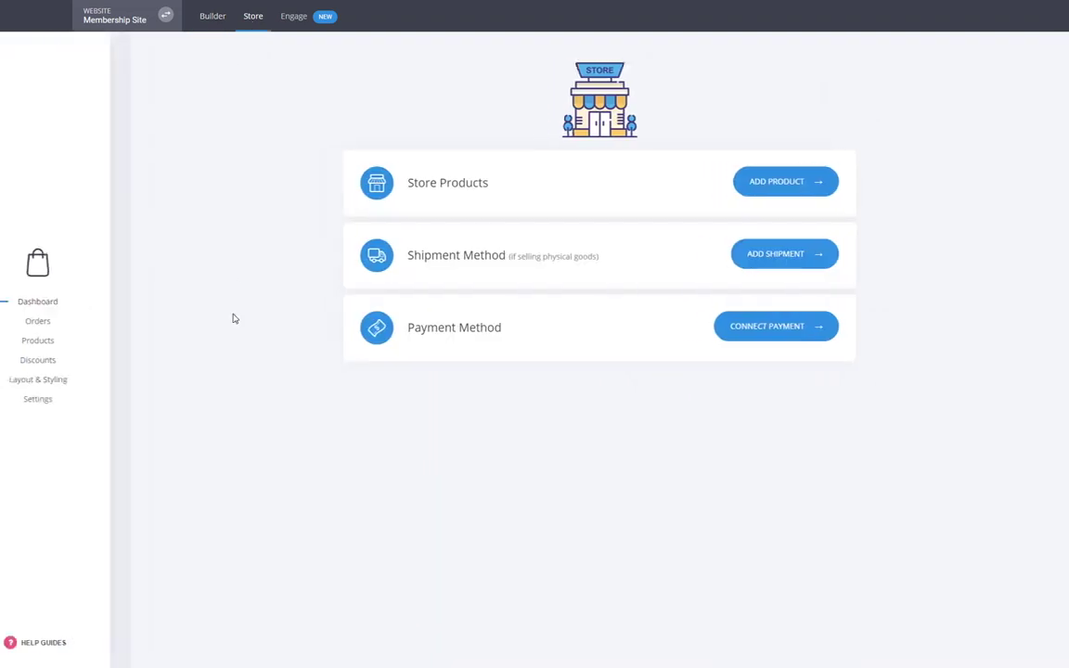
pyautogui.click(73, 341)
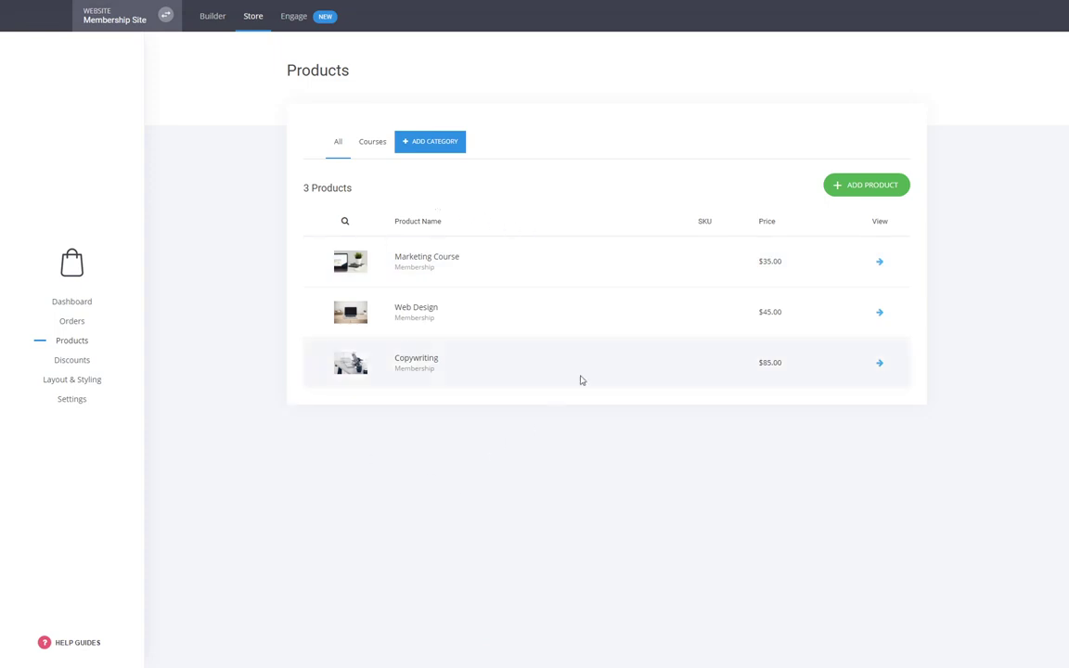
pyautogui.click(860, 191)
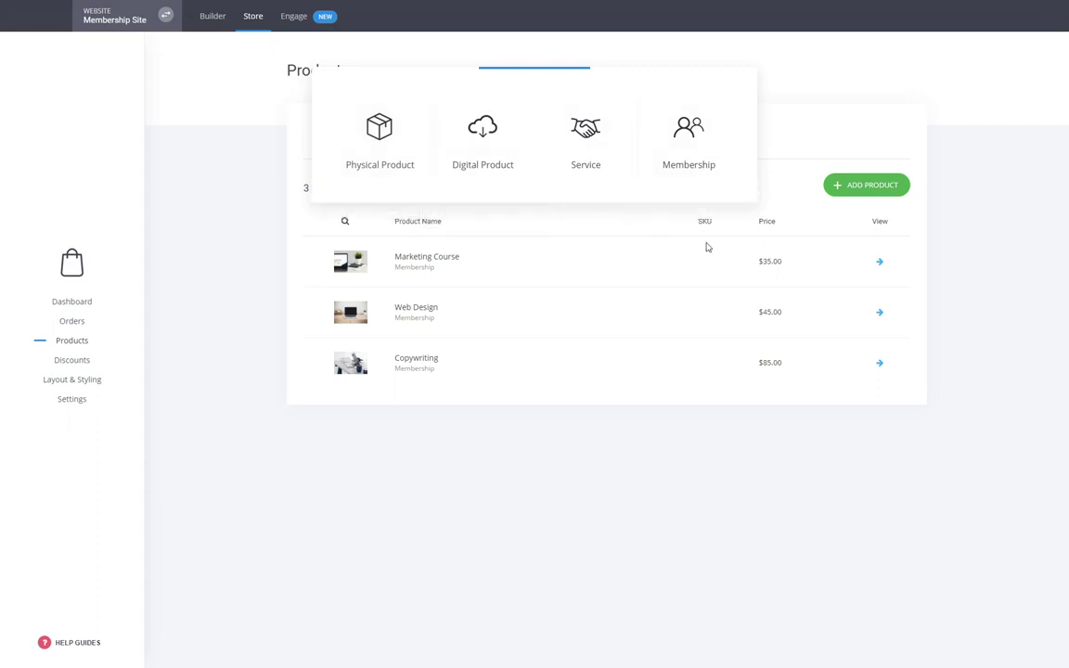
pyautogui.click(683, 158)
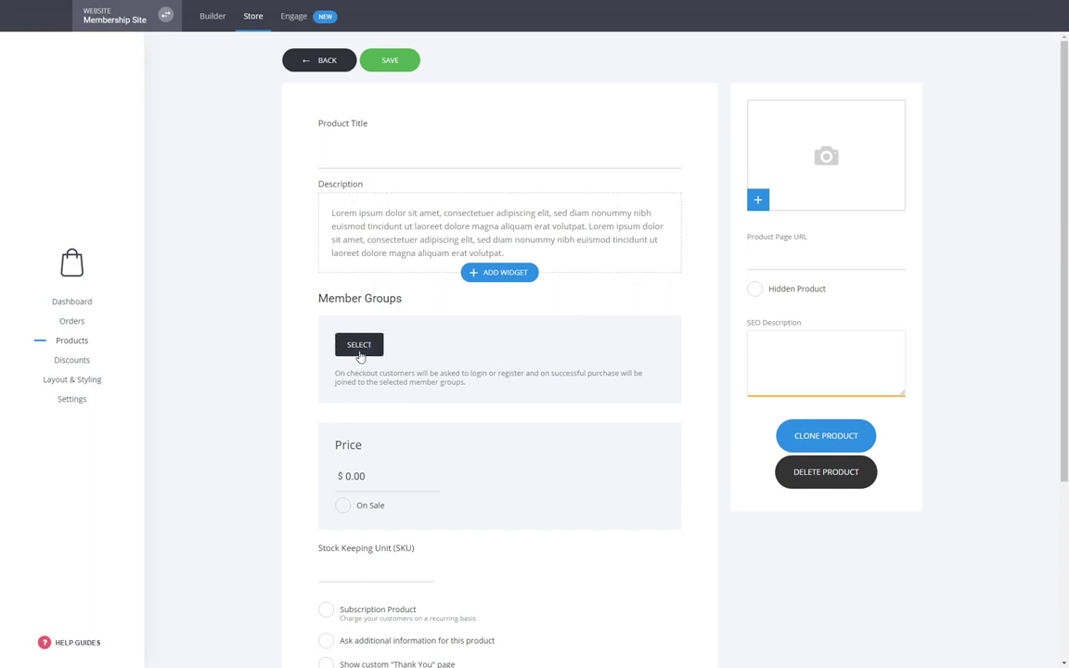
pyautogui.click(359, 347)
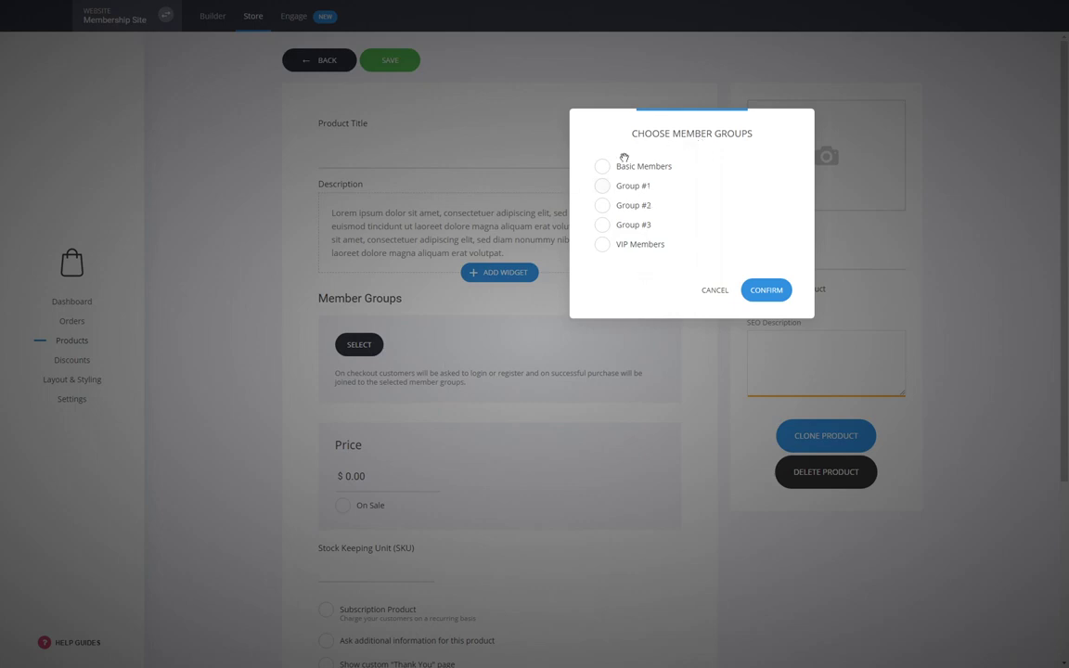
pyautogui.click(634, 188)
pyautogui.click(764, 293)
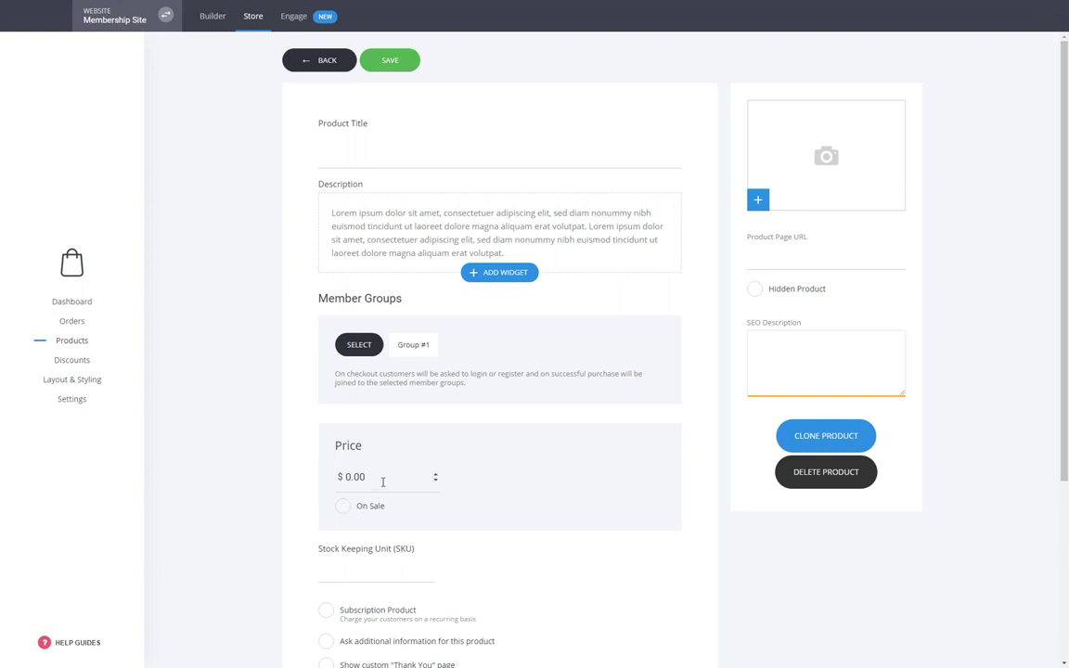
pyautogui.moveTo(367, 481); pyautogui.dragTo(347, 478)
pyautogui.write('30')
pyautogui.scroll(-1, 482, 557)
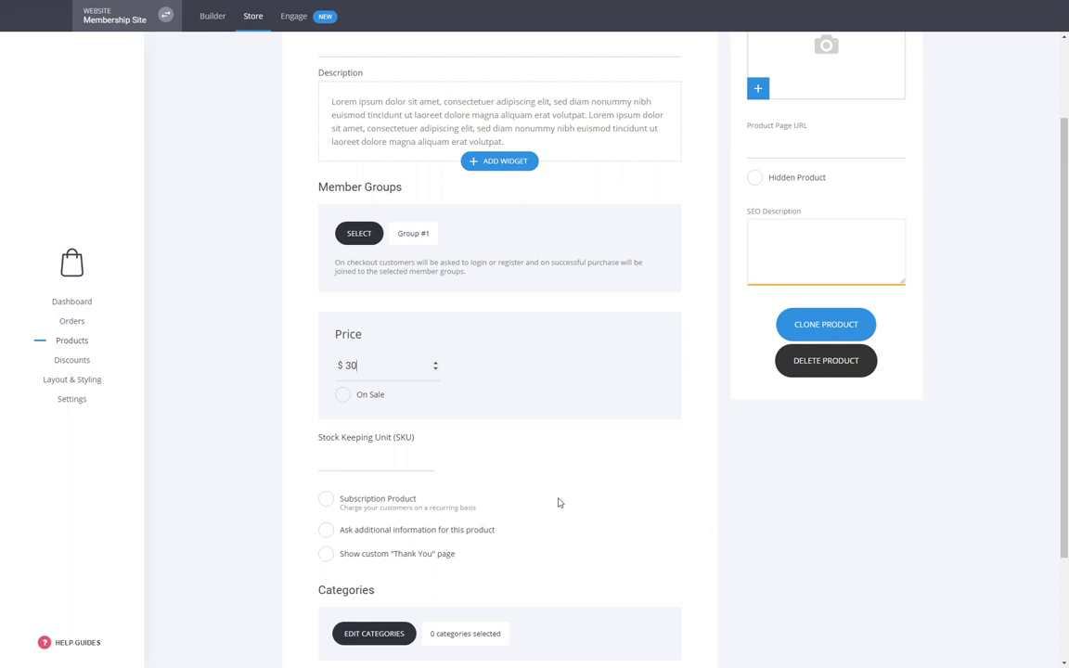
pyautogui.doubleClick(350, 367)
pyautogui.click(735, 484)
pyautogui.click(382, 509)
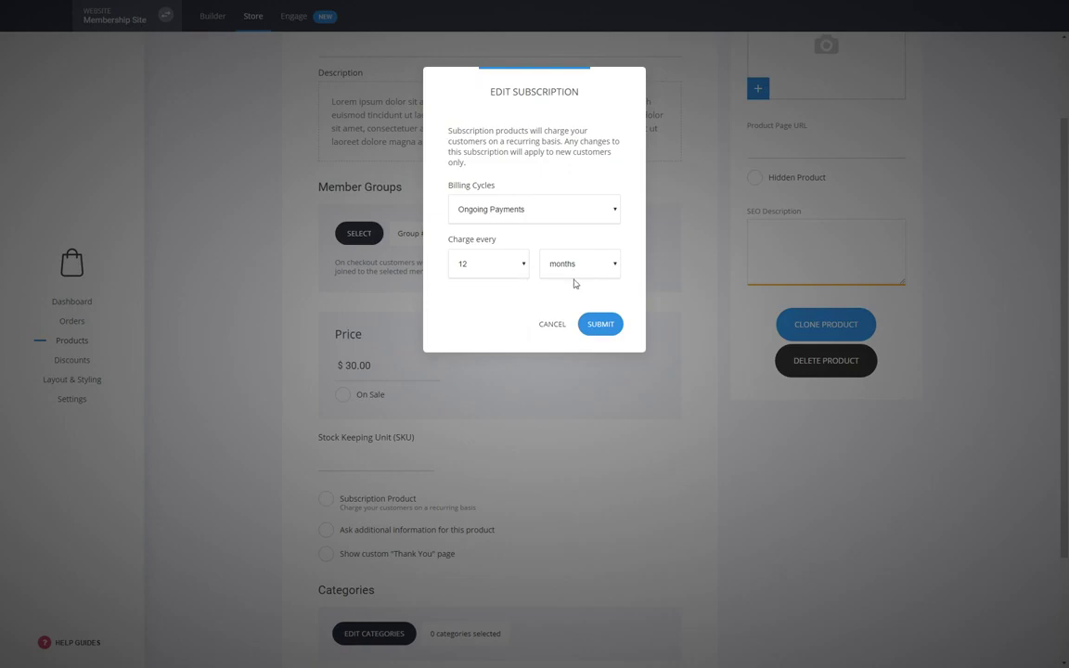
pyautogui.click(552, 324)
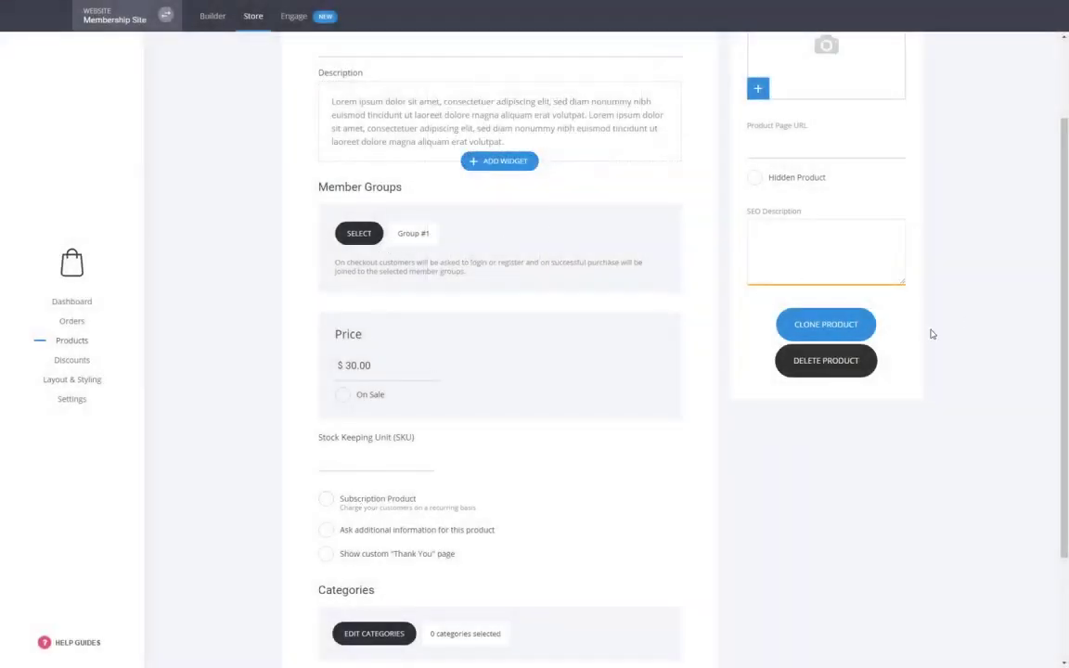
pyautogui.scroll(-2, 899, 341)
pyautogui.click(371, 527)
pyautogui.click(463, 145)
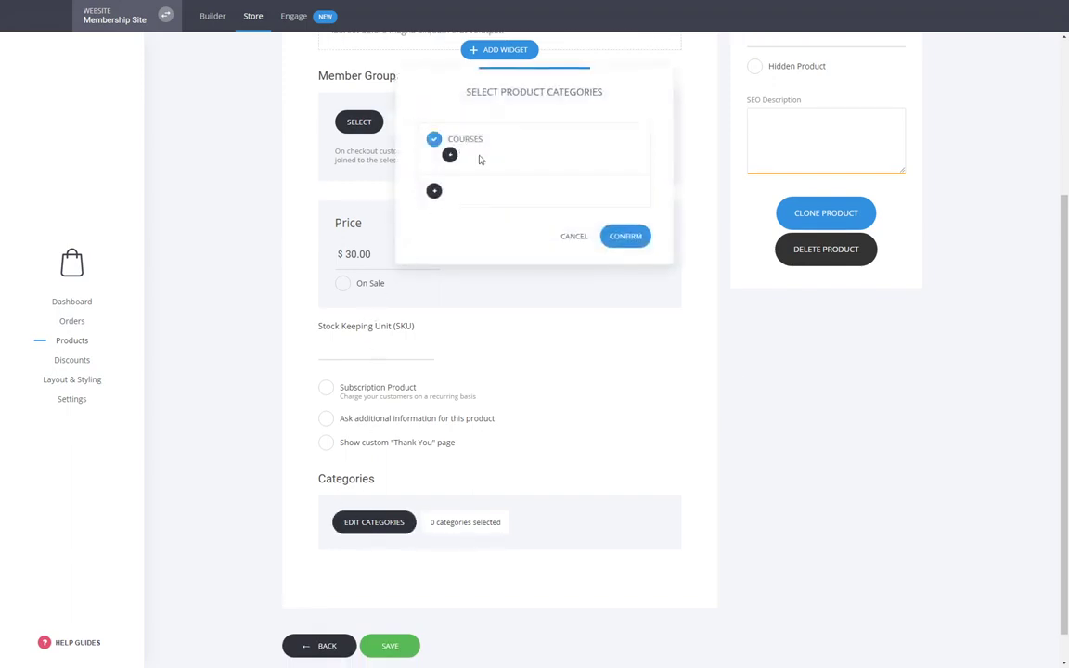
pyautogui.click(569, 235)
pyautogui.click(362, 526)
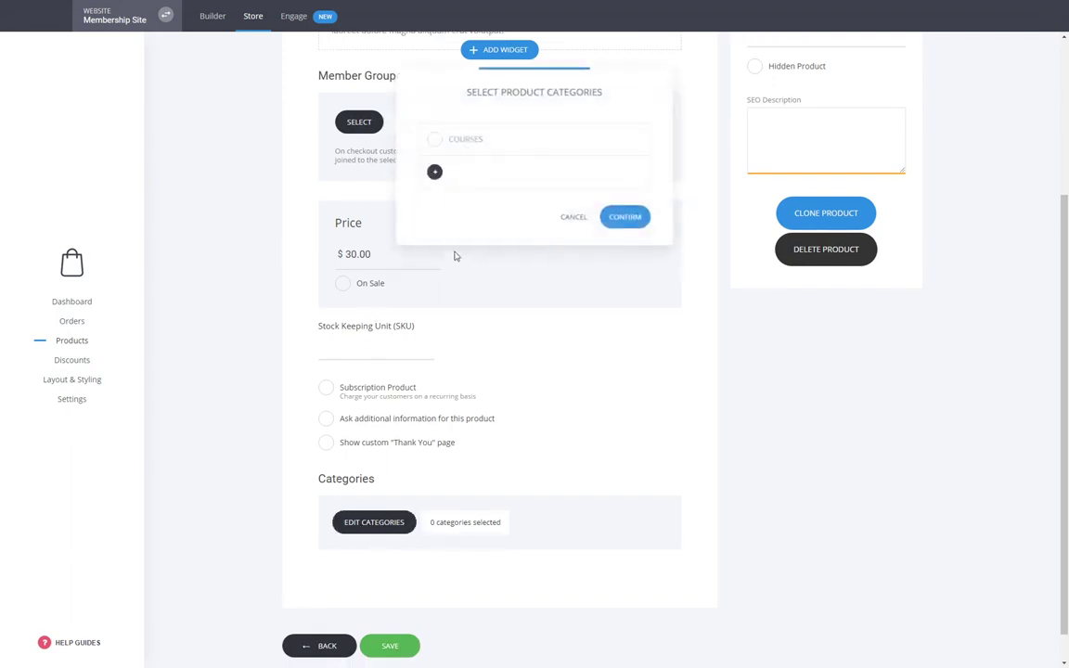
pyautogui.click(568, 219)
pyautogui.scroll(3, 788, 371)
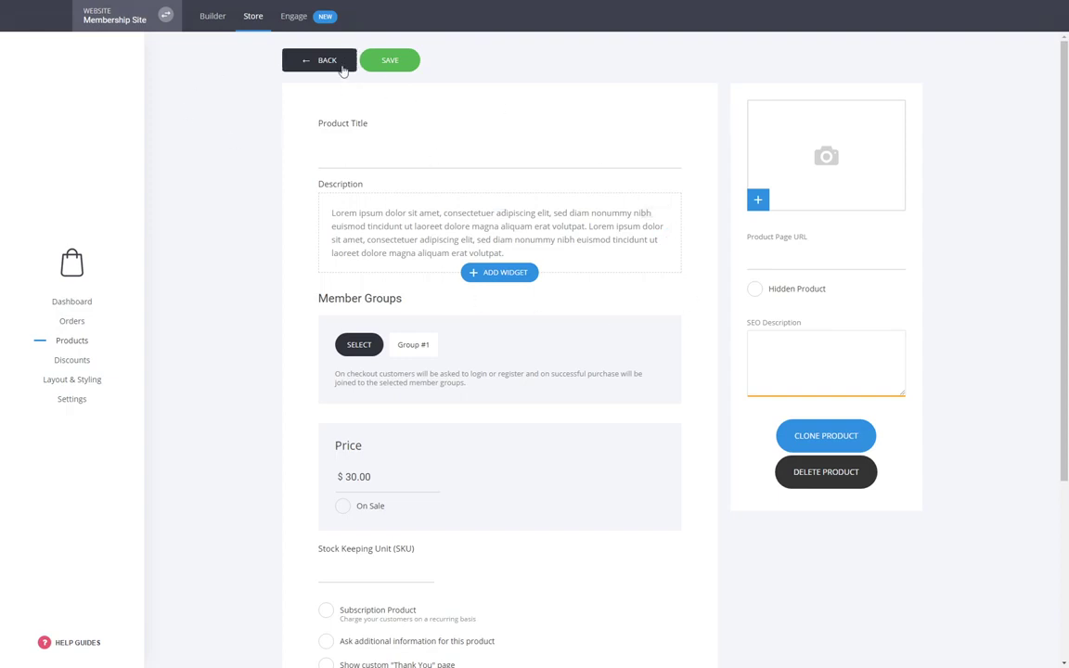
pyautogui.click(341, 70)
# - Discard the unsaved new product and open the Marketing Course product to check its thank-you link
pyautogui.click(499, 288)
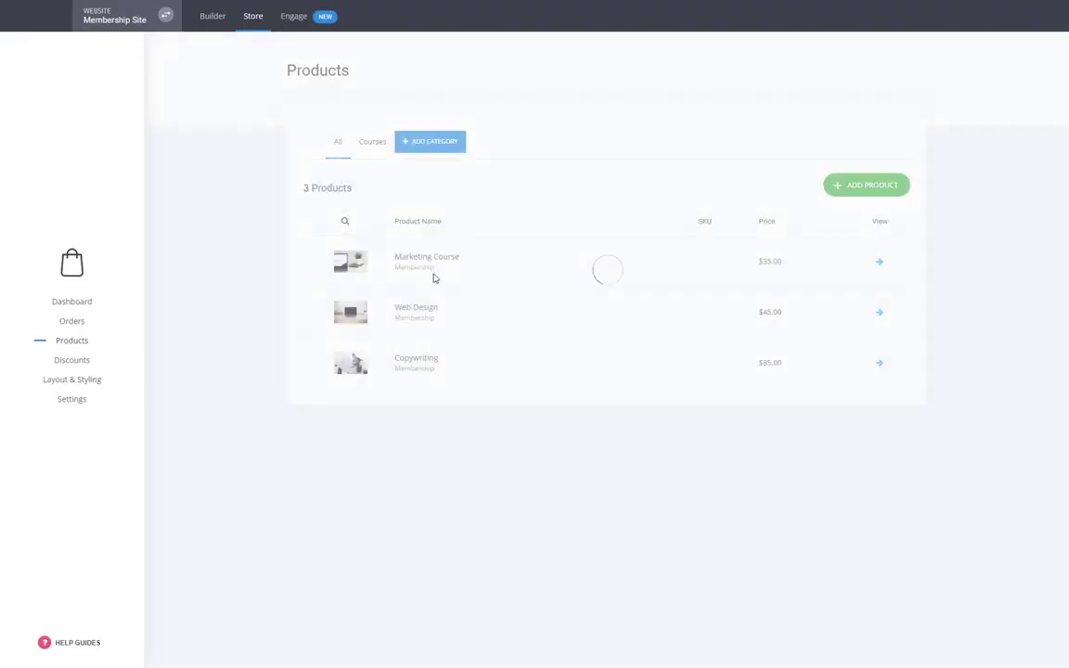
pyautogui.click(428, 256)
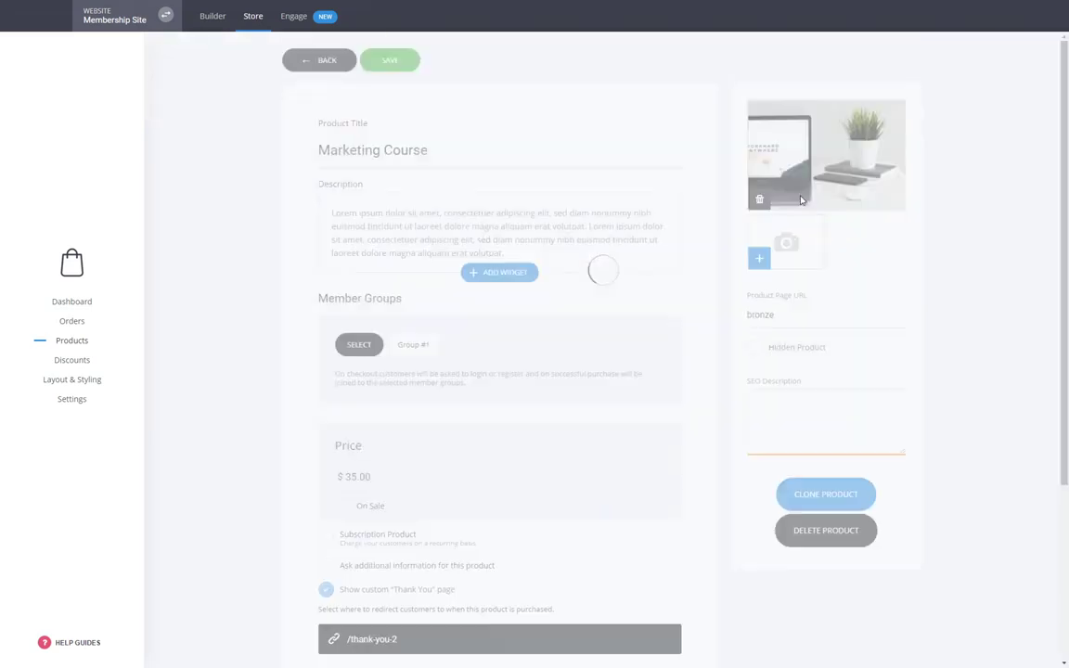
pyautogui.scroll(-3, 401, 364)
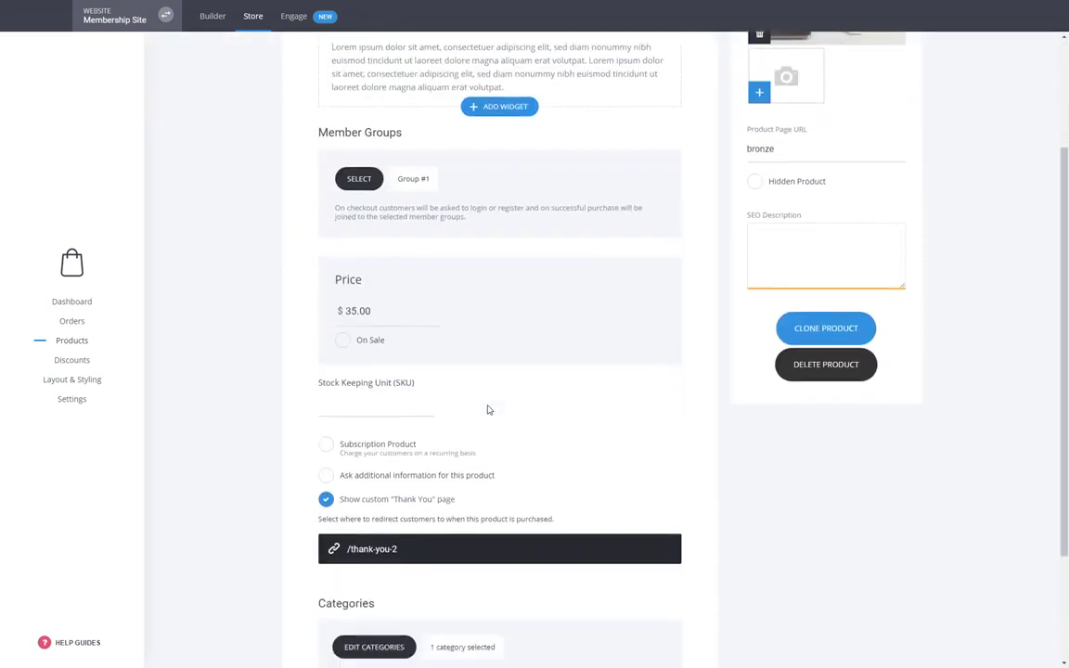
pyautogui.scroll(-3, 496, 405)
pyautogui.scroll(5, 557, 473)
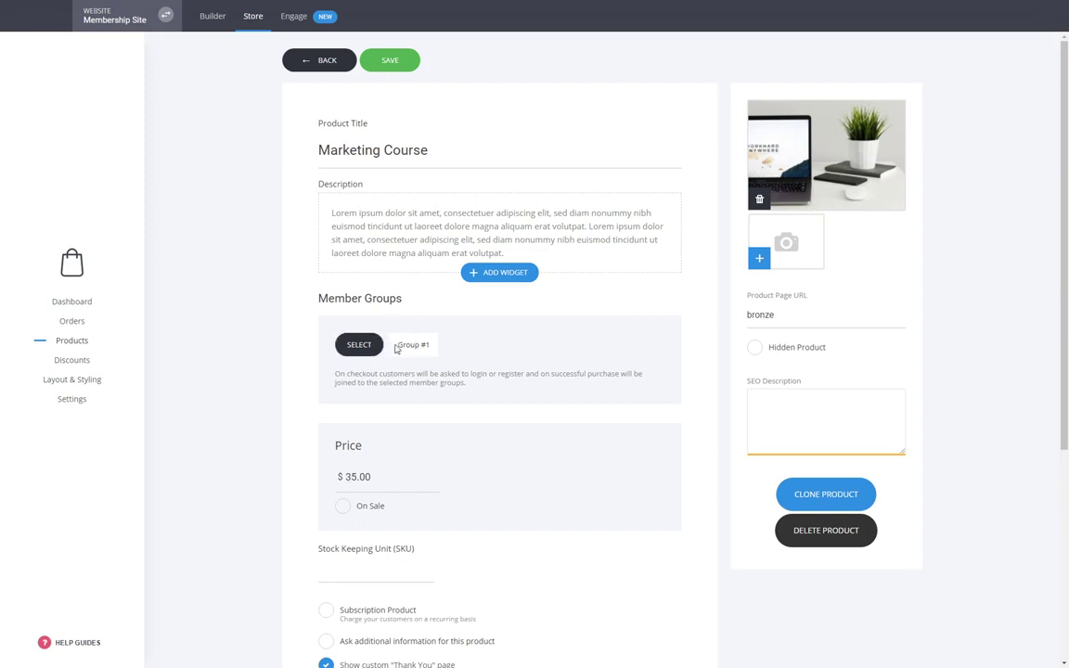
# - Return from the Marketing Course product to the builder's page editor showing the Home page
pyautogui.click(327, 59)
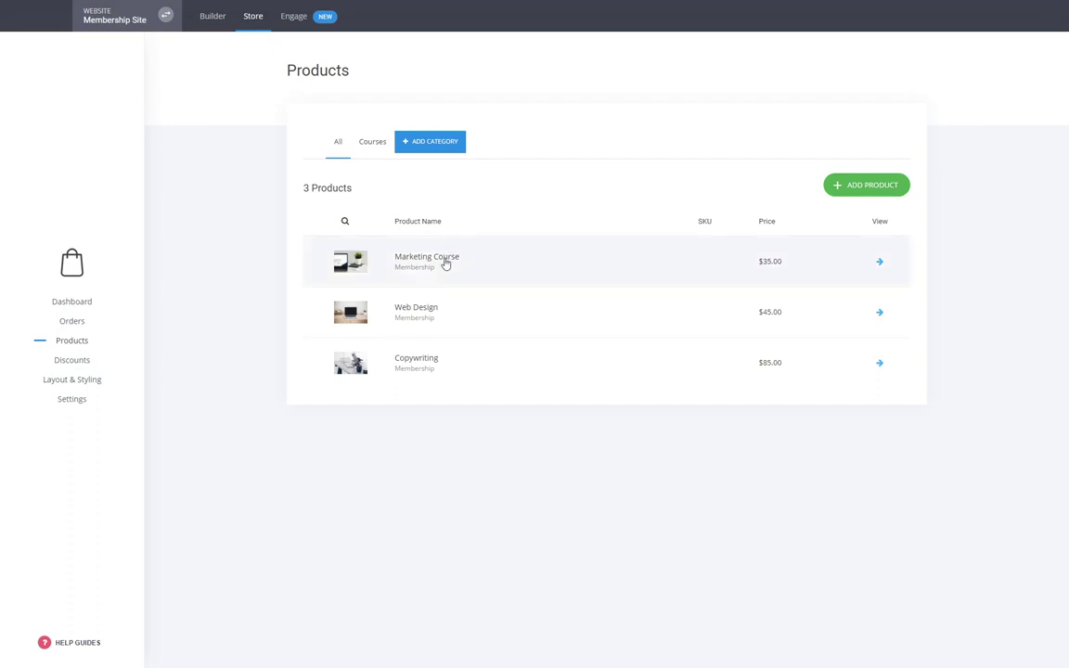
pyautogui.click(243, 21)
pyautogui.click(222, 18)
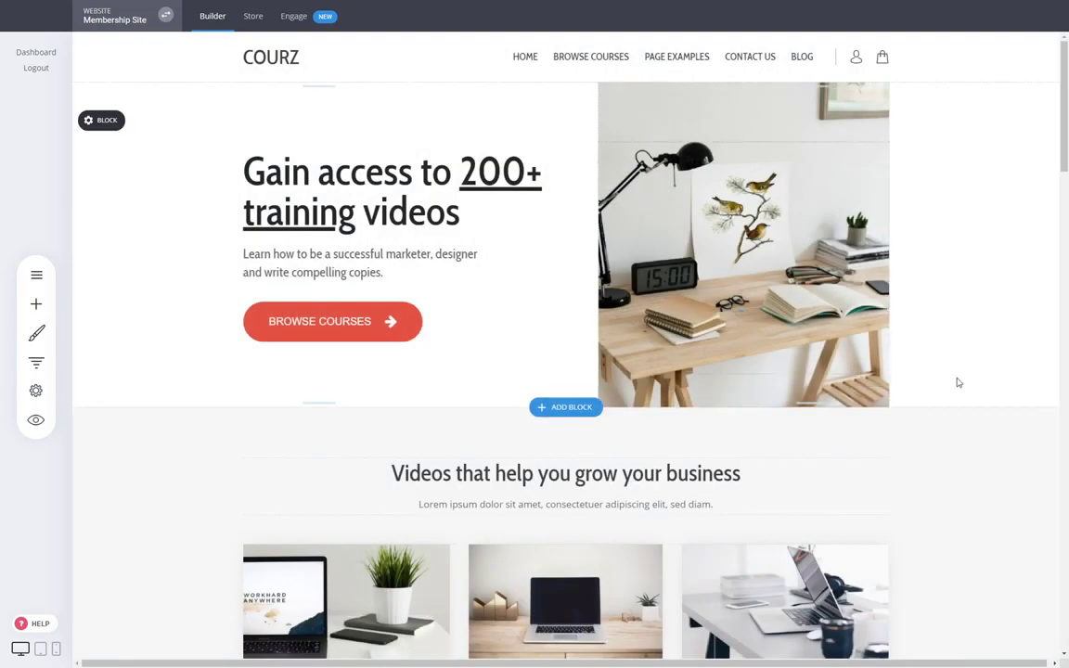
# - Open the Custom Course Checkout page from the Pages list
pyautogui.scroll(-3, 956, 378)
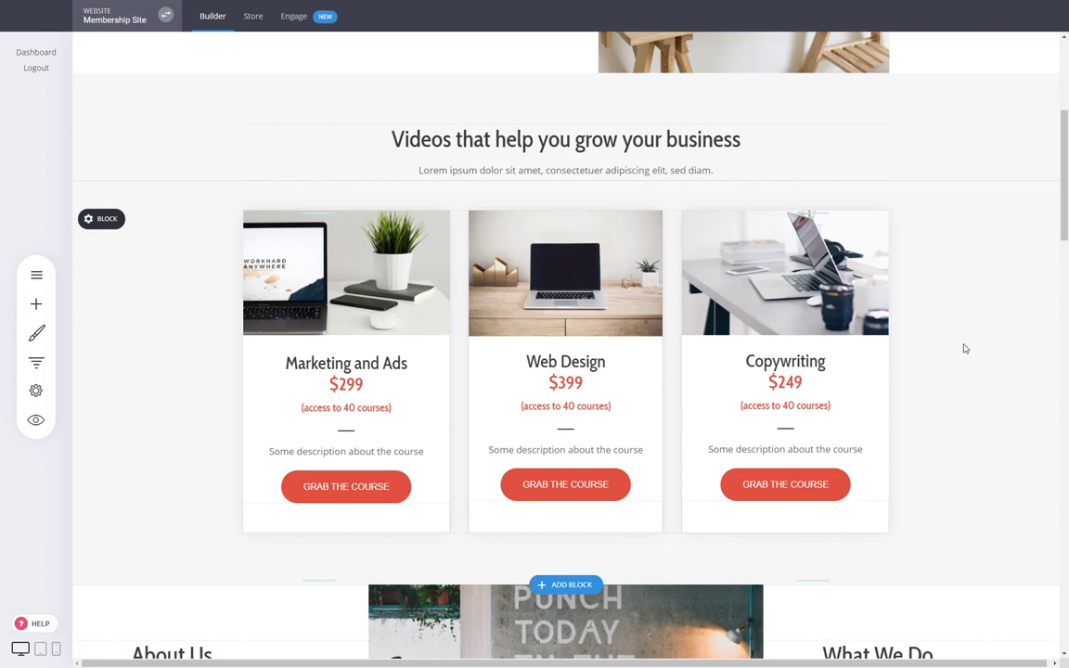
pyautogui.click(39, 275)
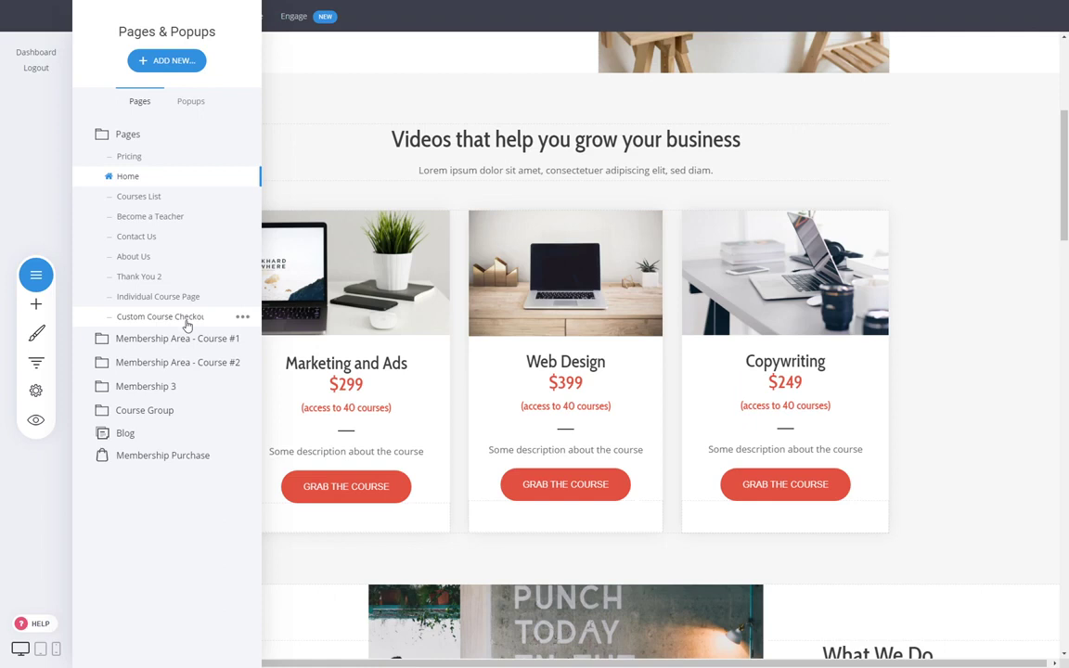
pyautogui.click(857, 398)
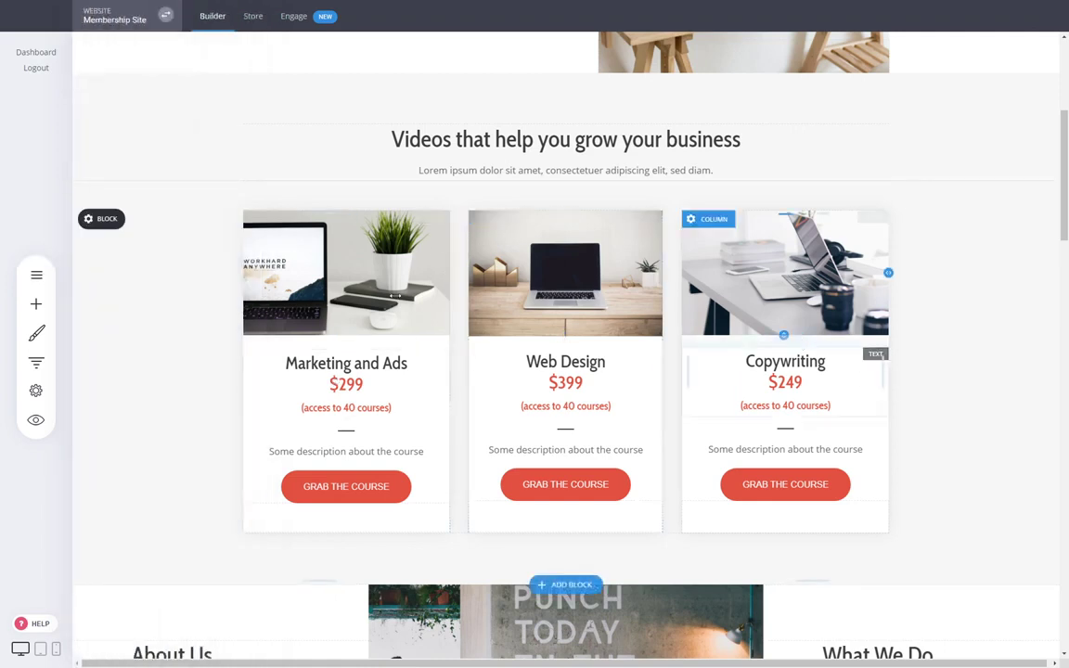
pyautogui.click(36, 274)
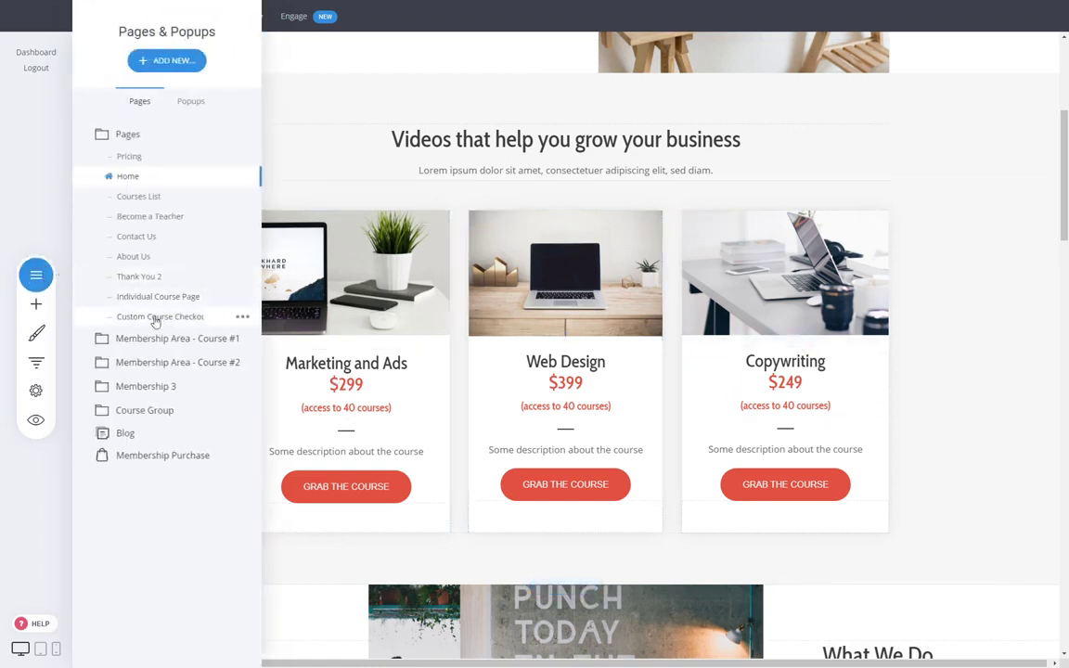
pyautogui.click(167, 316)
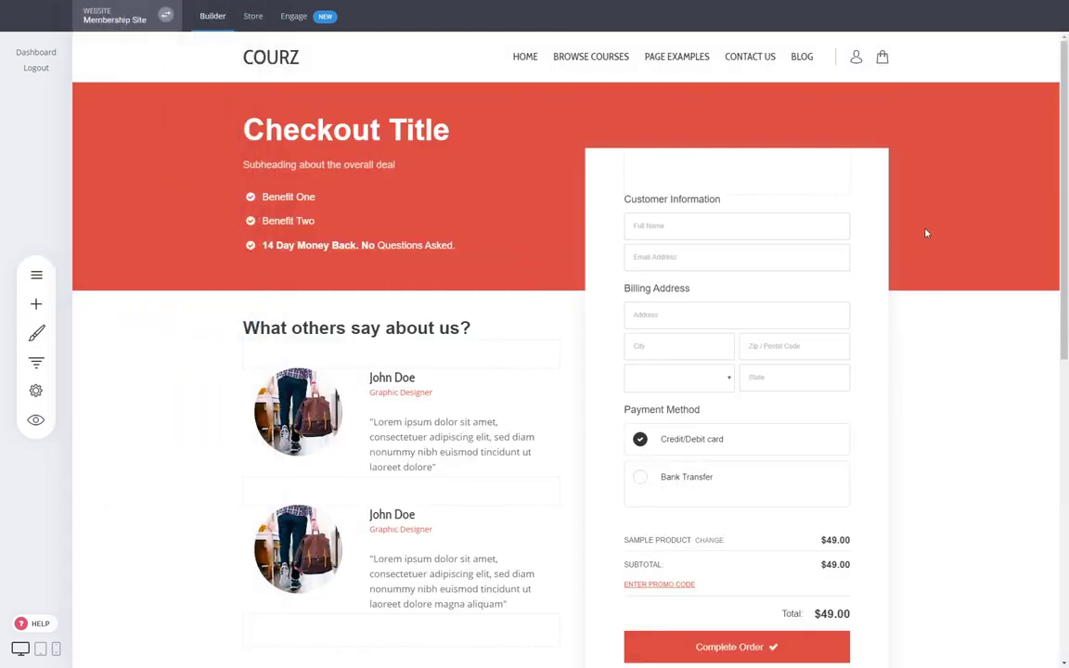
# - Change the Checkout Title heading to 'Course About Digital Marketing' and reduce its line height
pyautogui.click(380, 133)
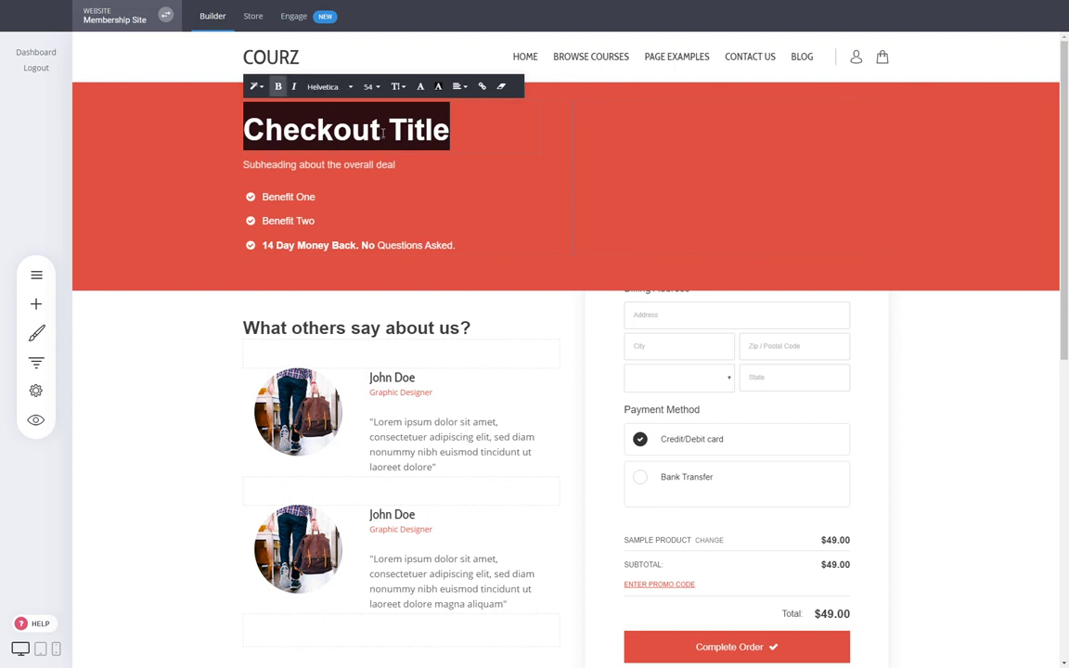
pyautogui.write('Course ')
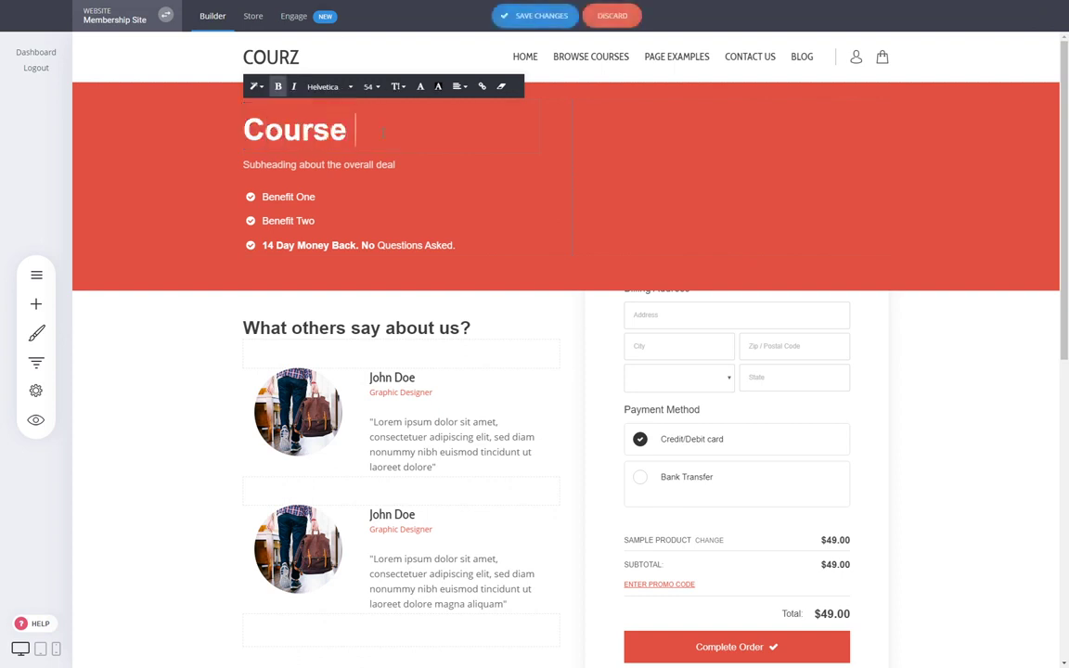
pyautogui.write('About Digital Marketing')
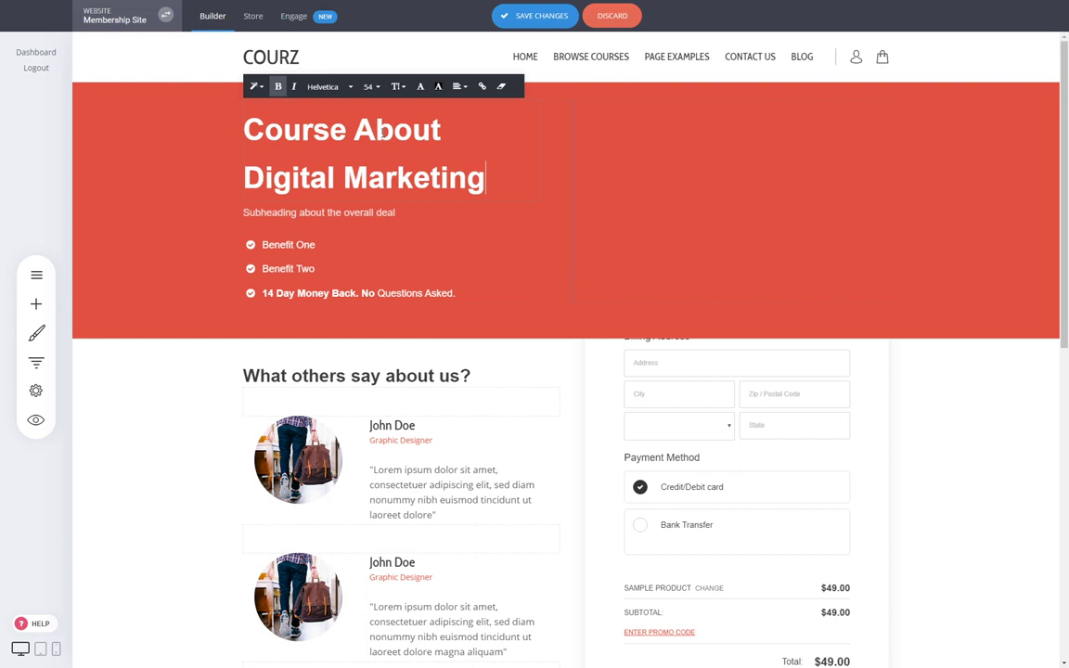
pyautogui.hotkey('ctrl', 'a')
pyautogui.click(397, 86)
pyautogui.click(401, 120)
pyautogui.click(678, 222)
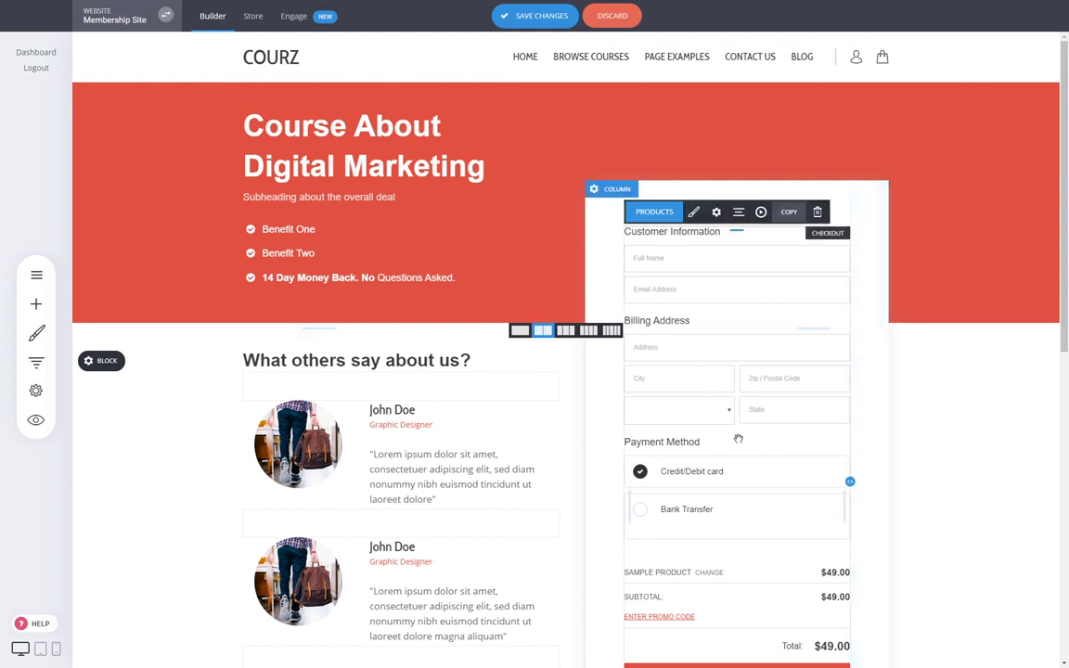
# - Enable 'Do not ask for address' for digital goods in checkout settings, leaving the phone field off
pyautogui.click(715, 212)
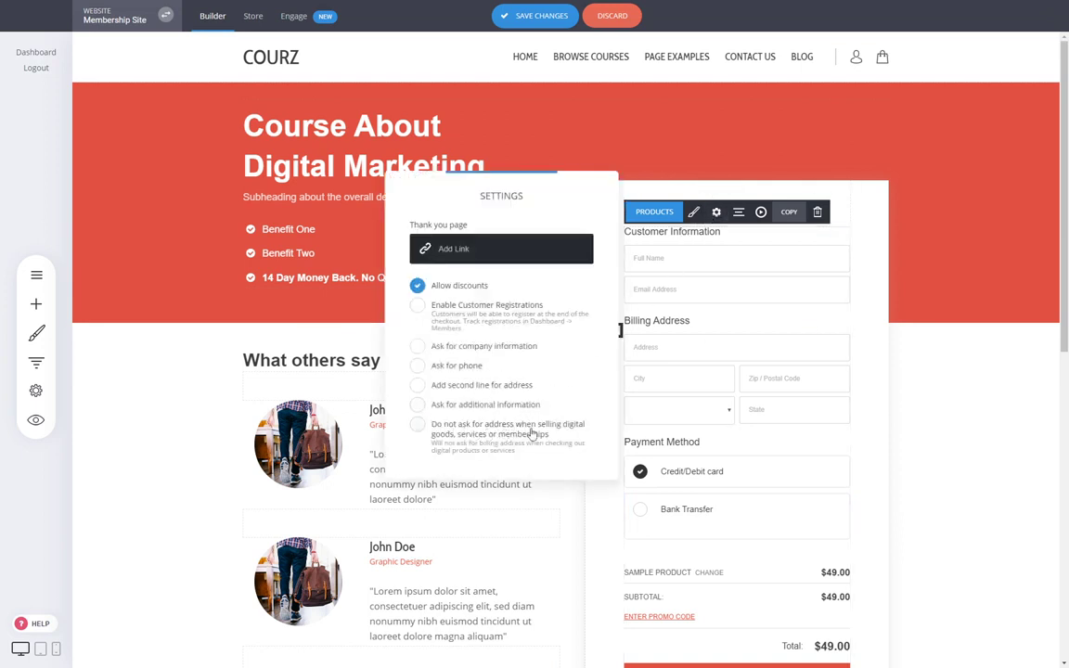
pyautogui.click(713, 295)
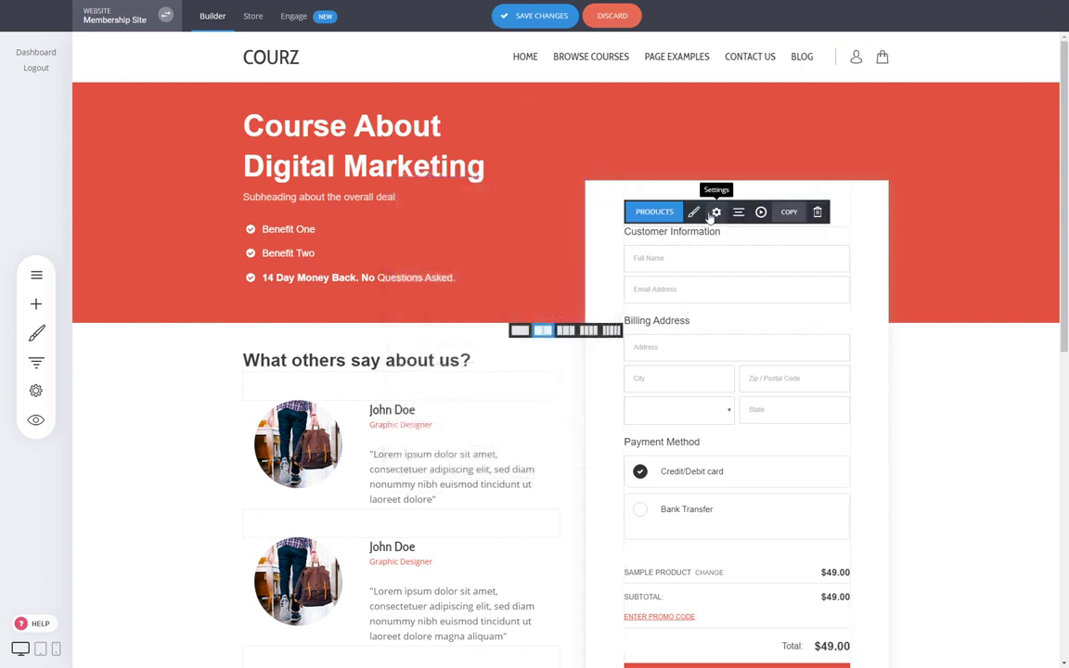
pyautogui.click(715, 212)
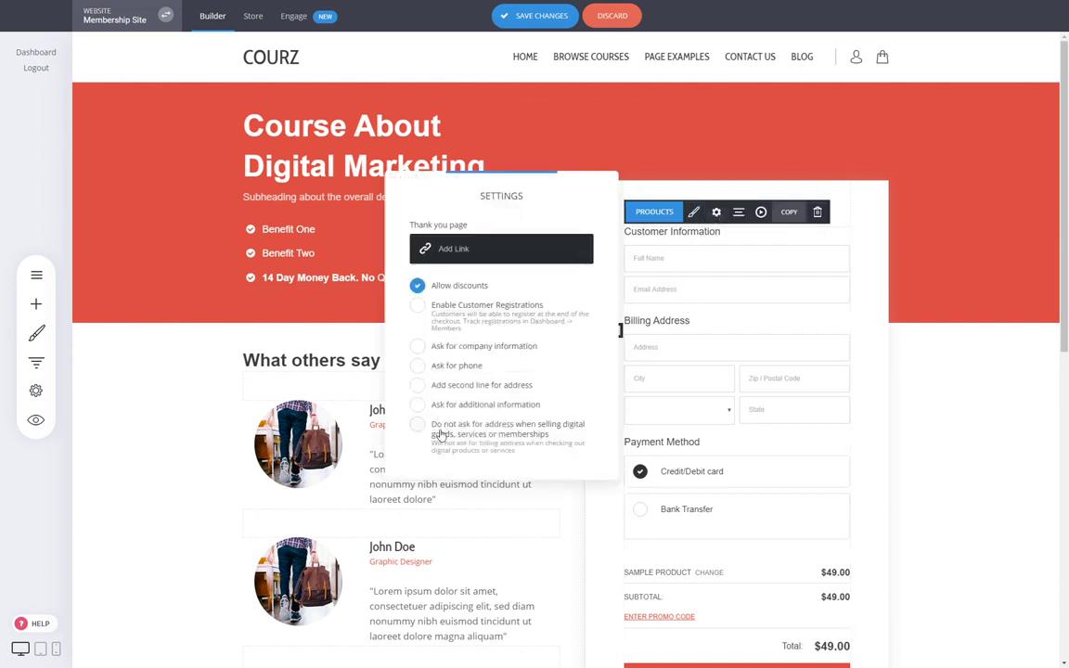
pyautogui.click(468, 434)
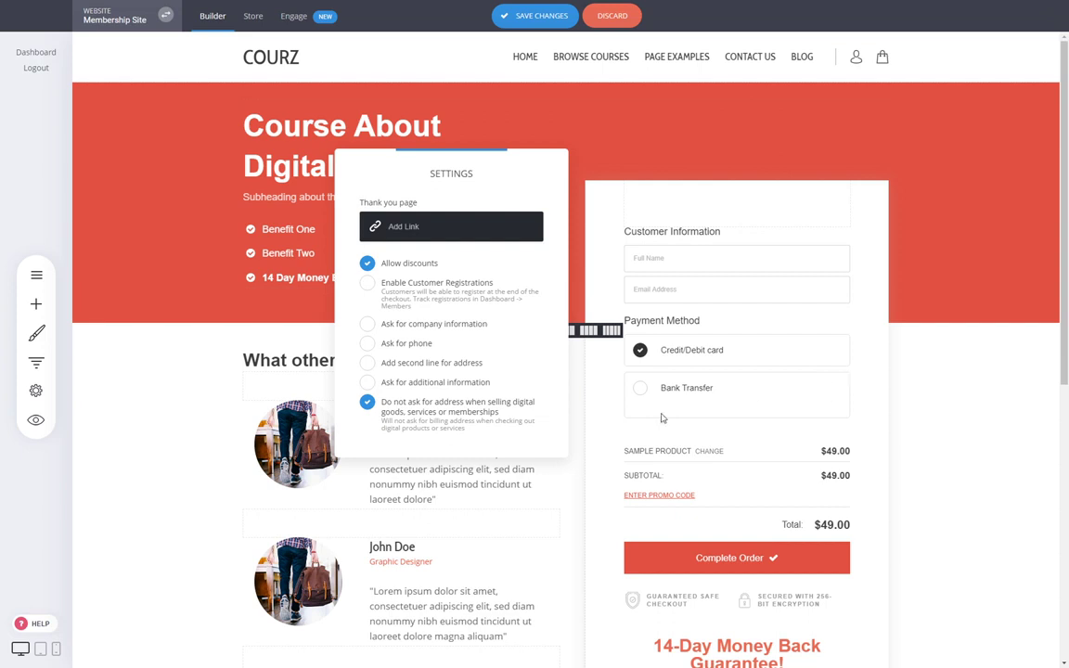
pyautogui.click(459, 403)
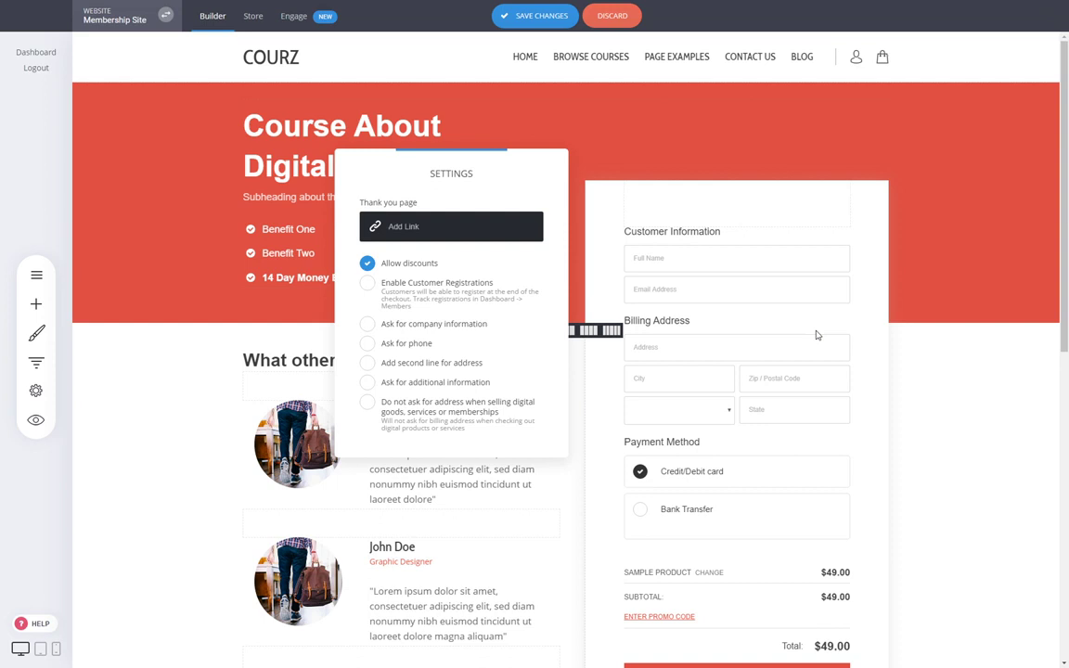
pyautogui.click(366, 343)
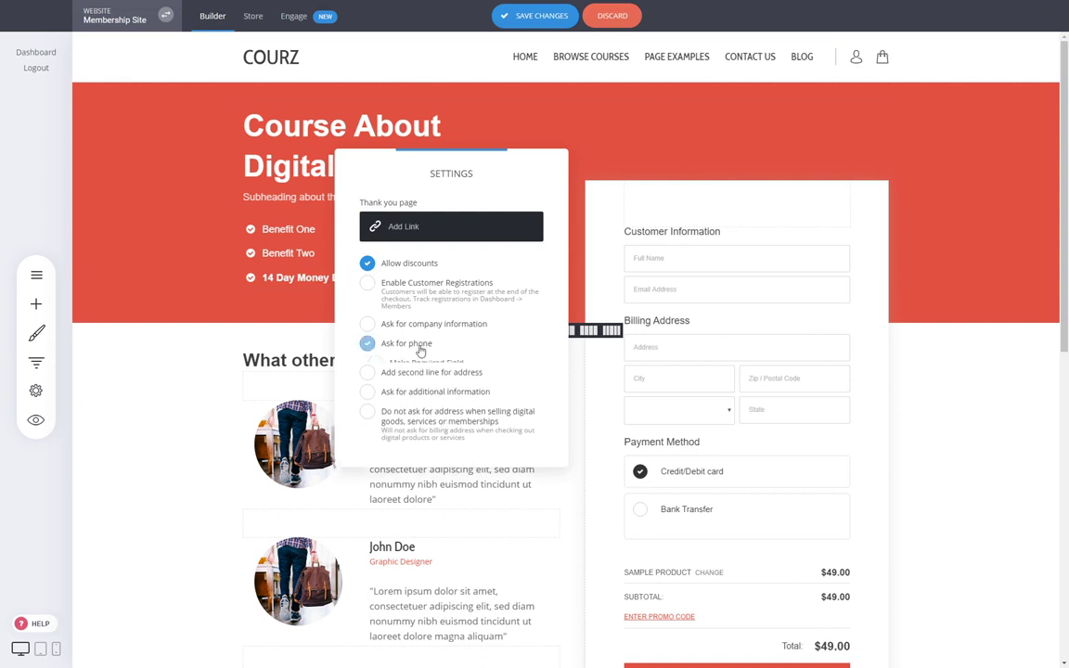
pyautogui.click(418, 425)
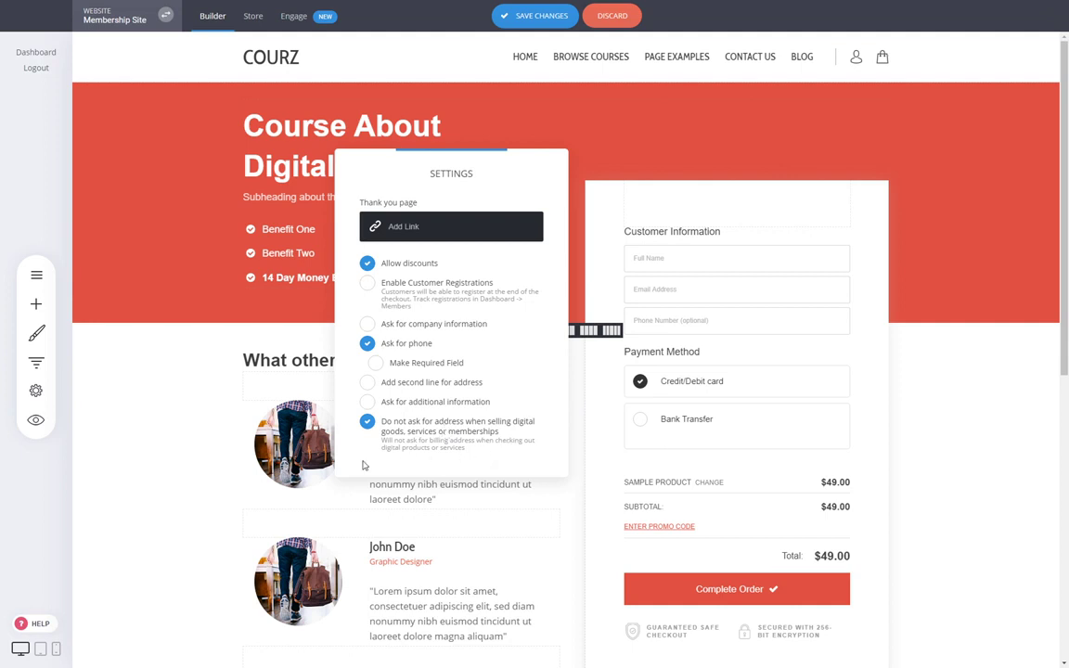
pyautogui.click(368, 343)
pyautogui.click(877, 359)
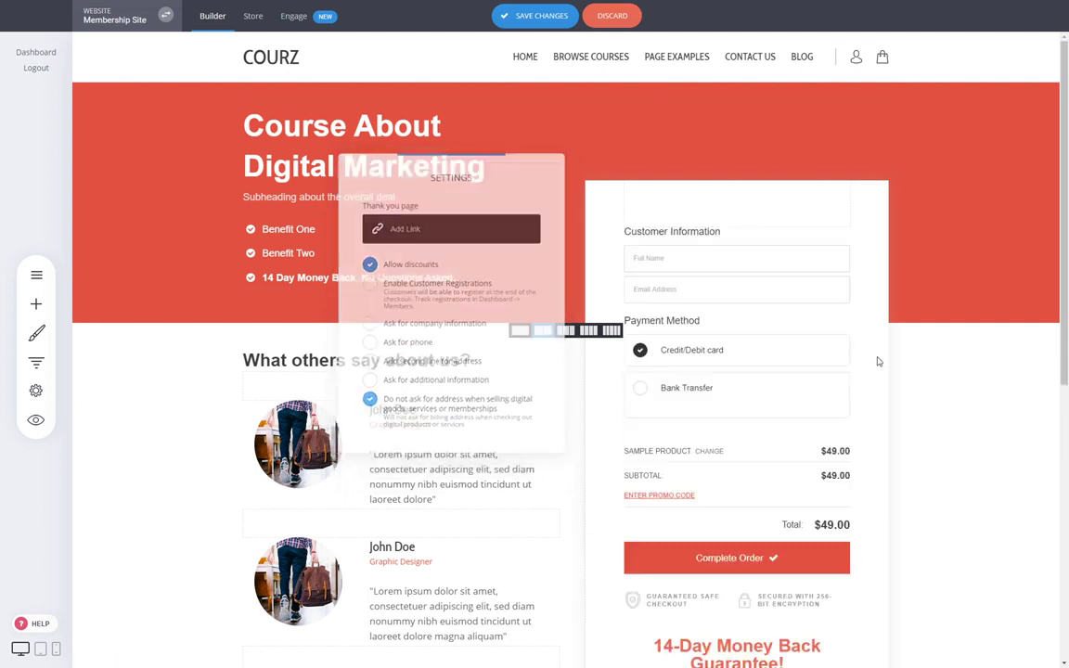
# - Save the checkout page changes and reopen the Pages list
pyautogui.click(542, 15)
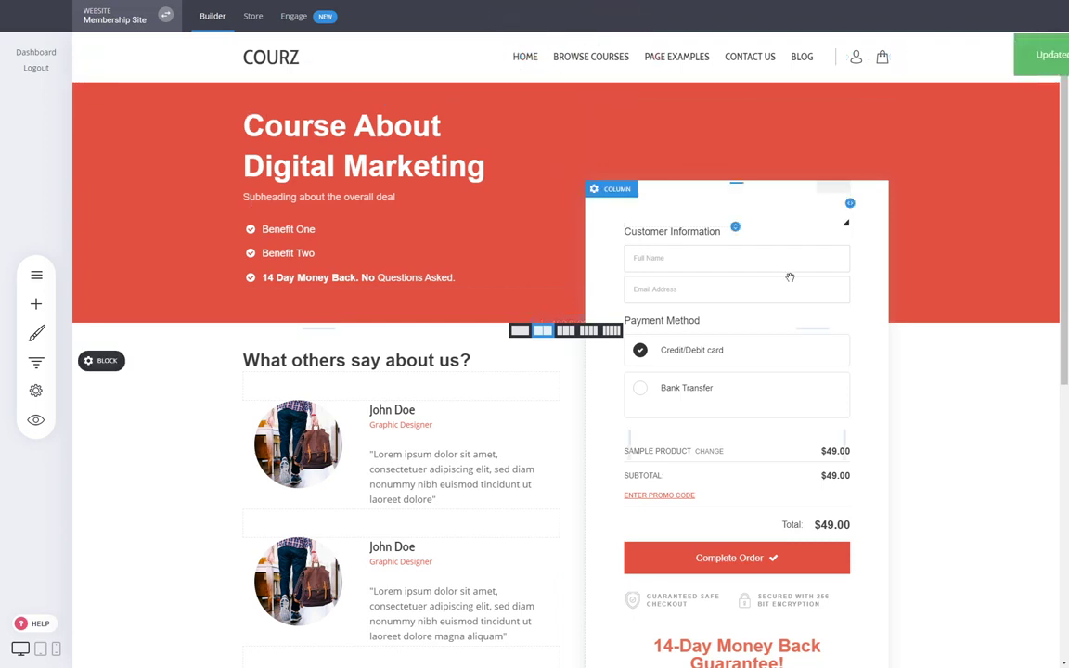
pyautogui.scroll(-3, 680, 238)
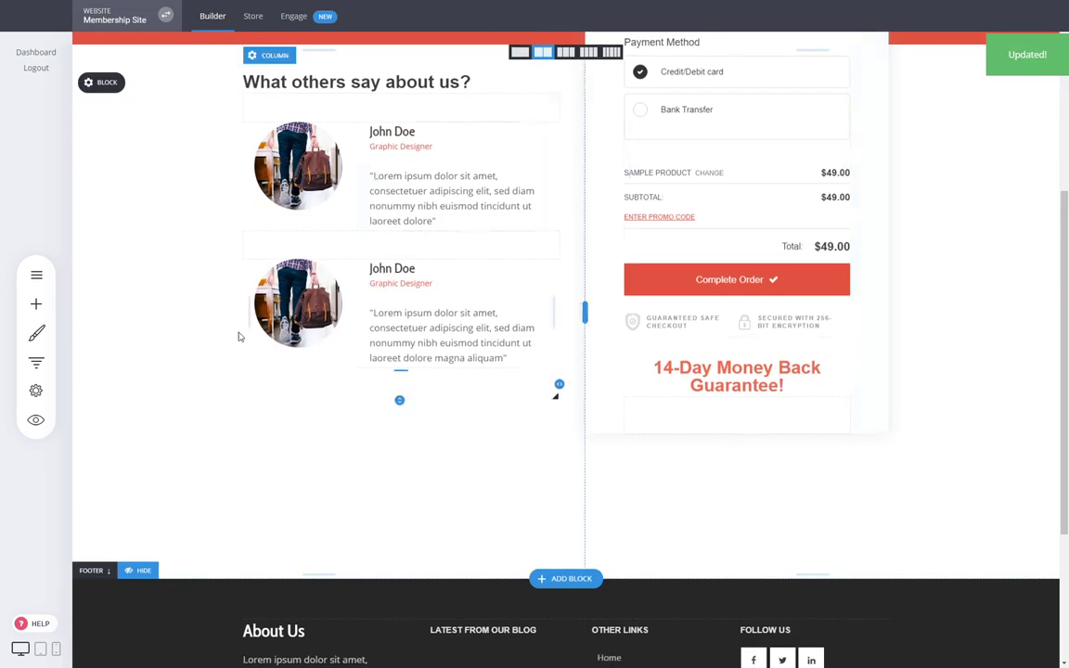
pyautogui.scroll(2, 636, 374)
pyautogui.scroll(-3, 754, 434)
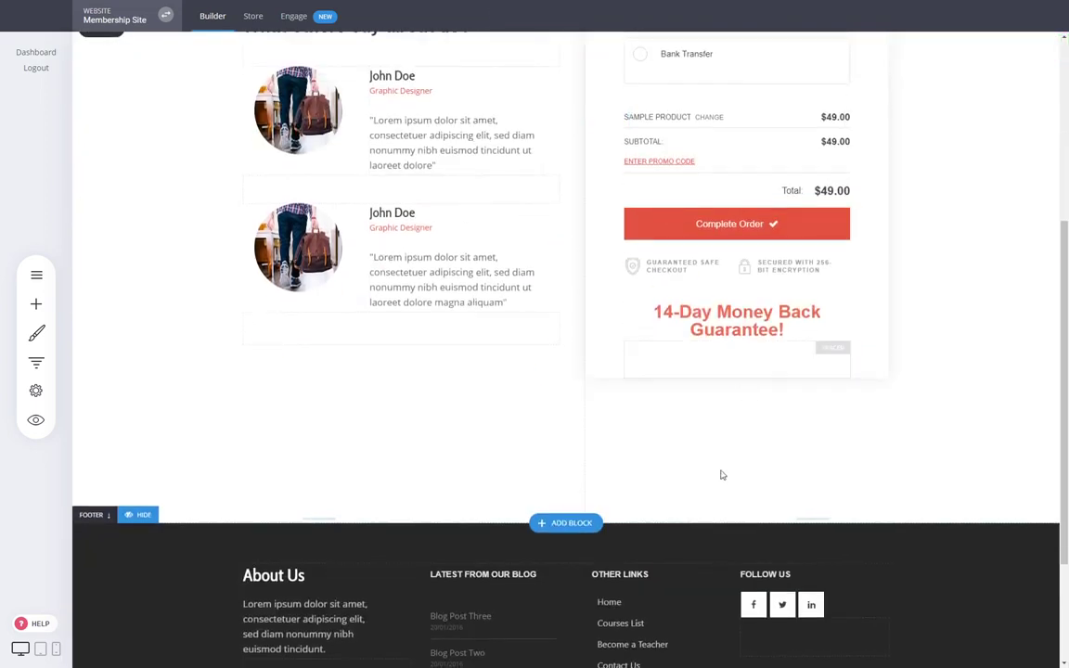
pyautogui.scroll(4, 544, 319)
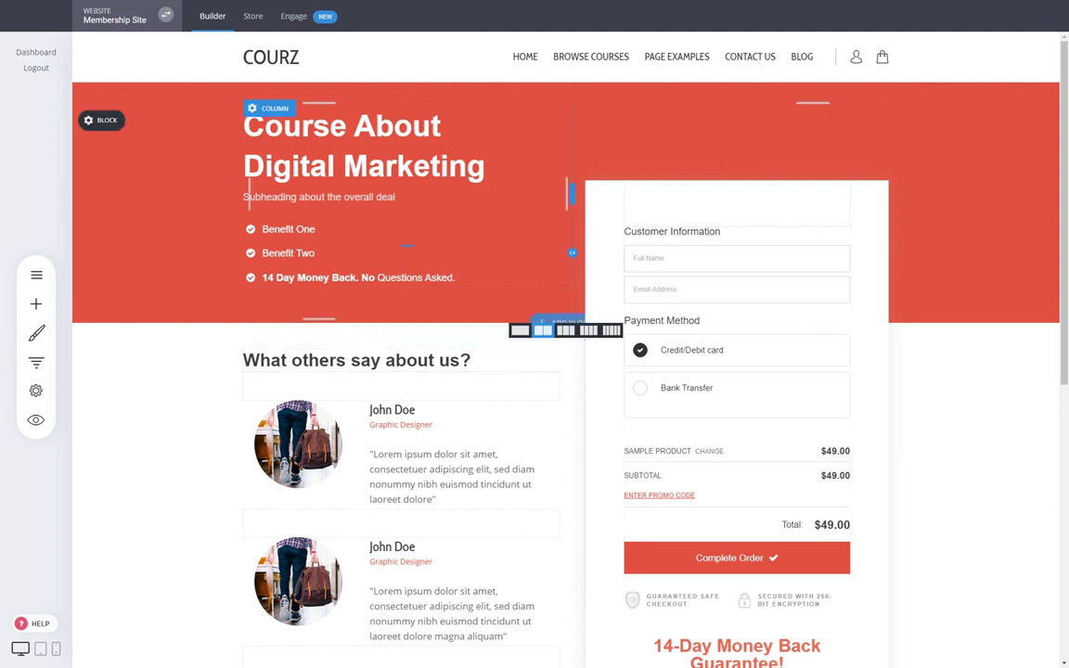
pyautogui.click(36, 276)
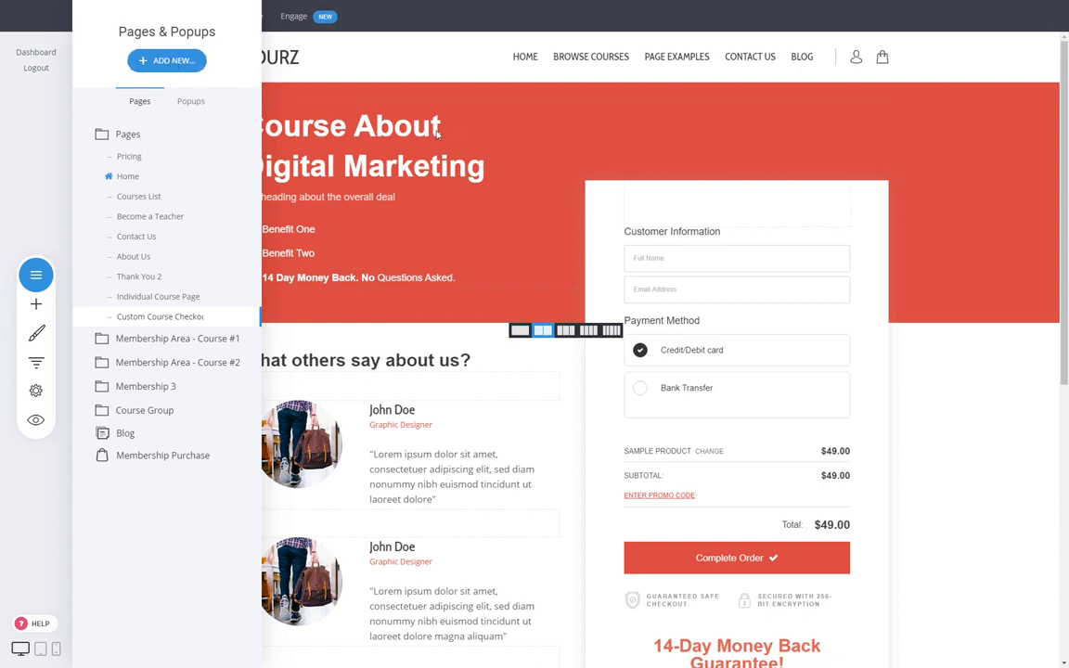
# - Start a new page and browse the Membership / Course and Checkout template categories
pyautogui.click(163, 63)
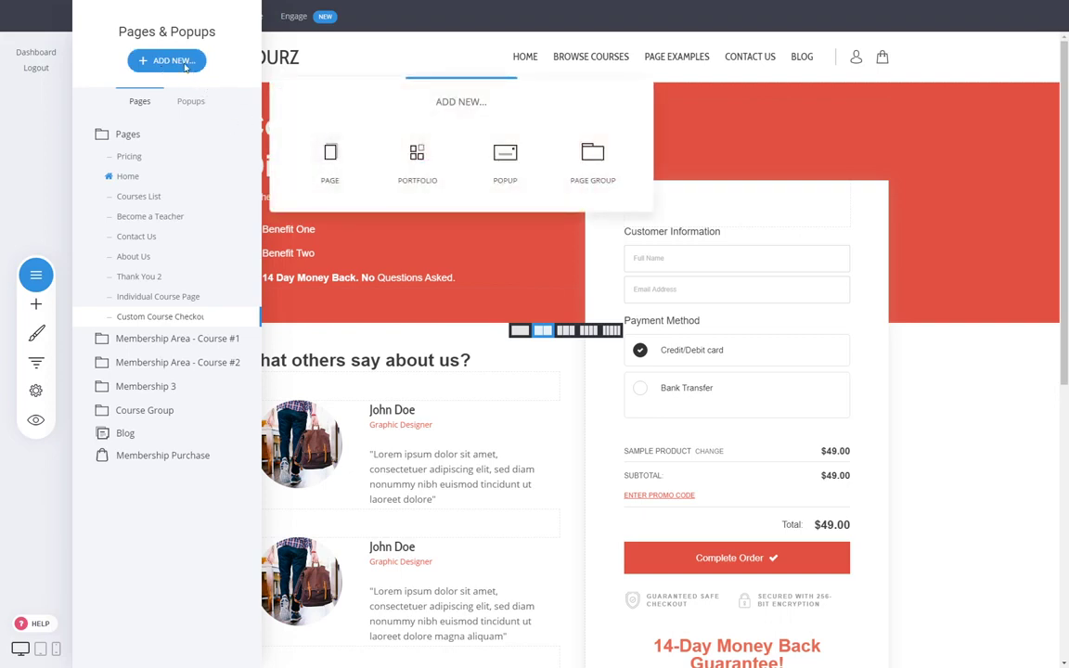
pyautogui.click(329, 172)
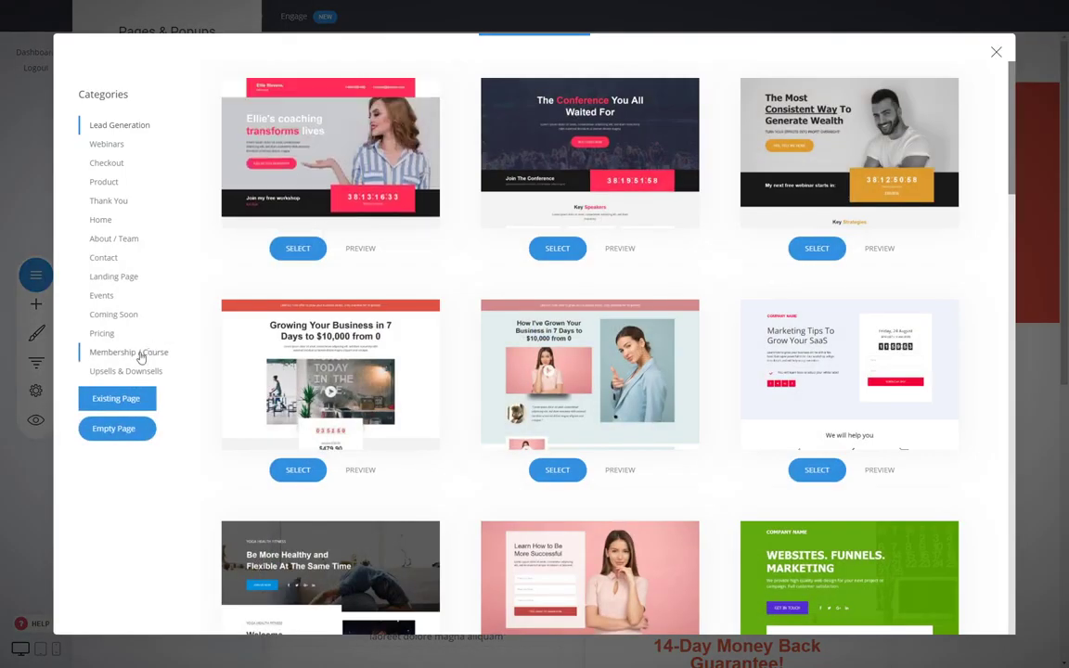
pyautogui.click(139, 354)
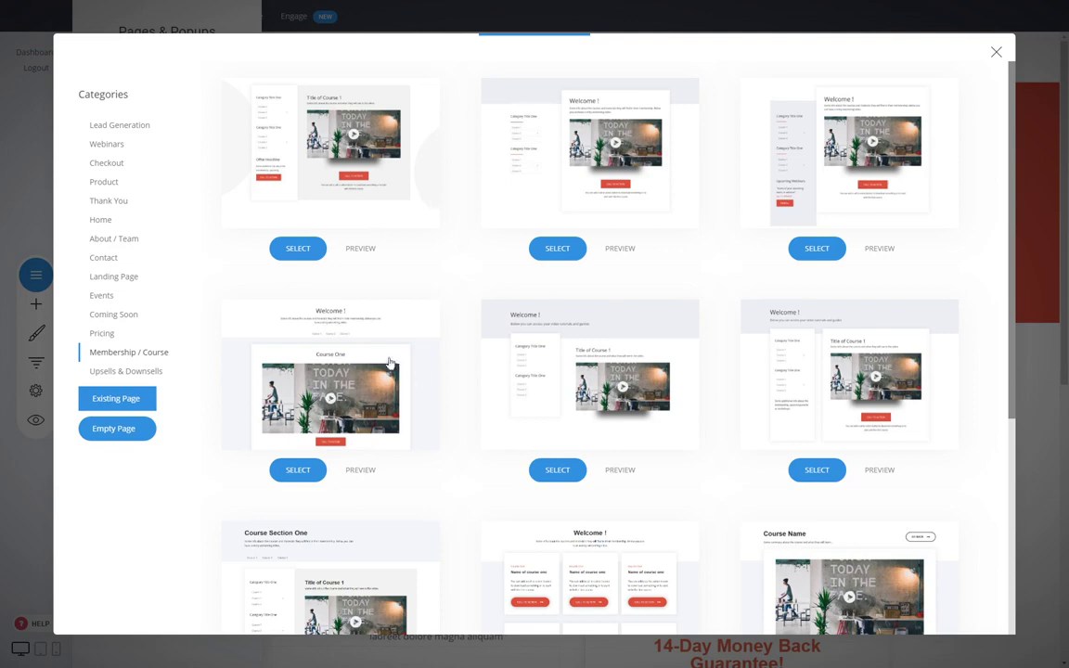
pyautogui.scroll(-3, 487, 269)
pyautogui.scroll(3, 542, 359)
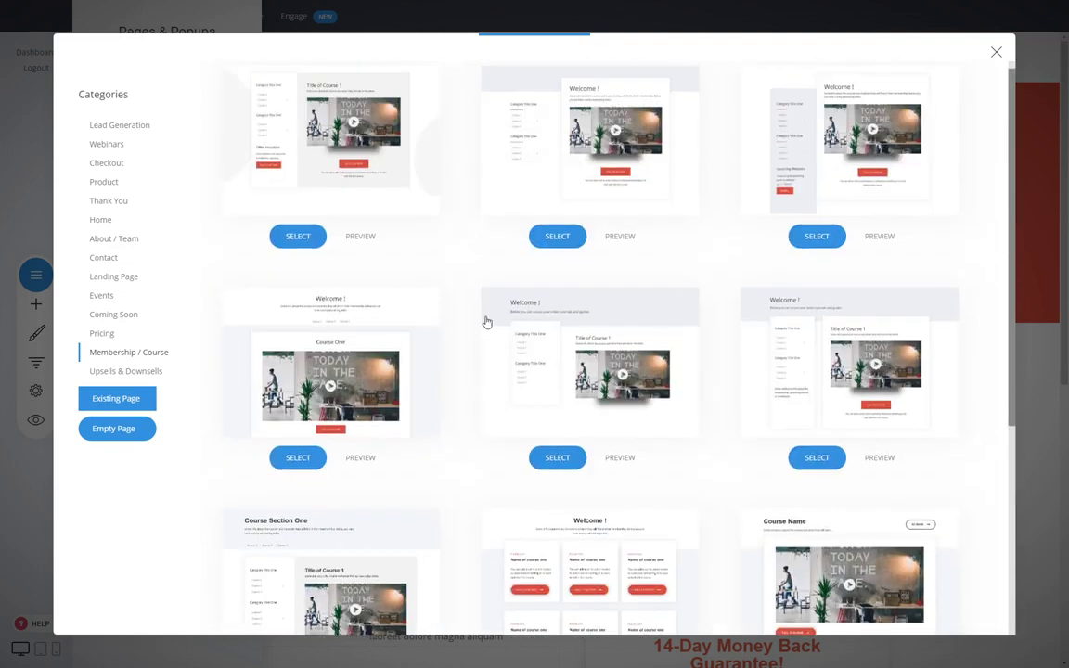
pyautogui.scroll(-2, 526, 348)
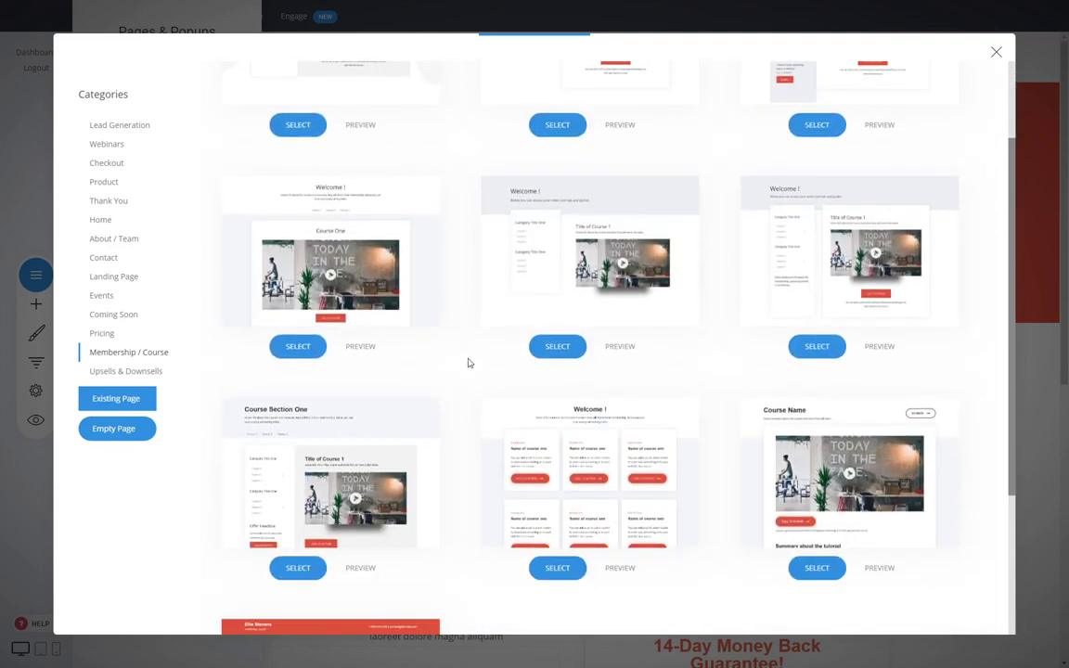
pyautogui.scroll(-3, 468, 363)
pyautogui.click(121, 167)
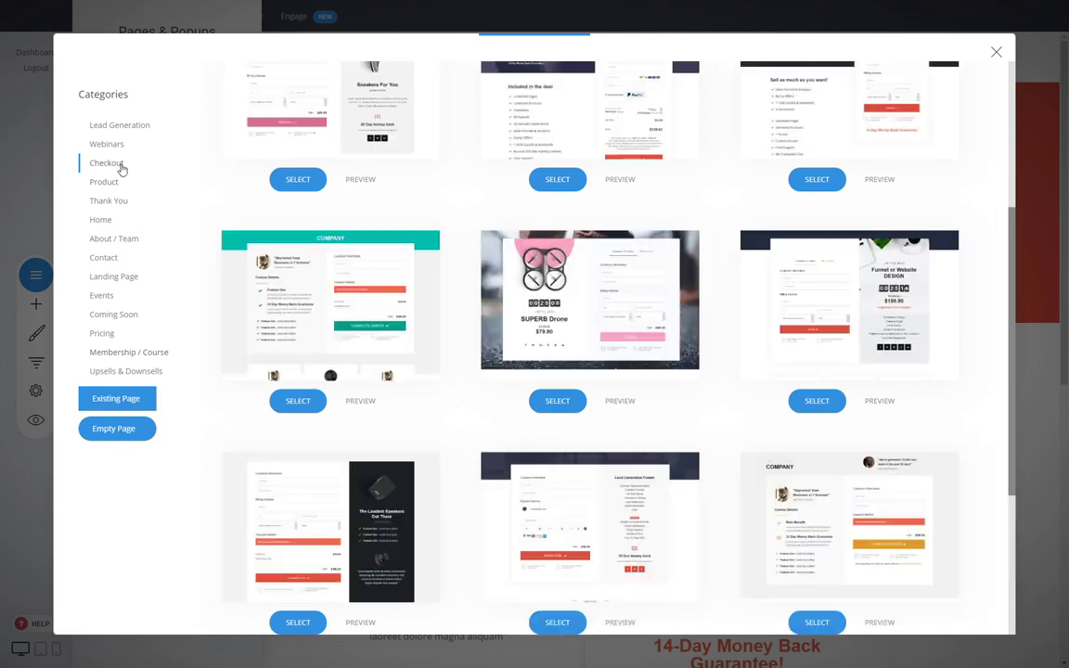
pyautogui.scroll(1, 449, 239)
pyautogui.scroll(5, 449, 239)
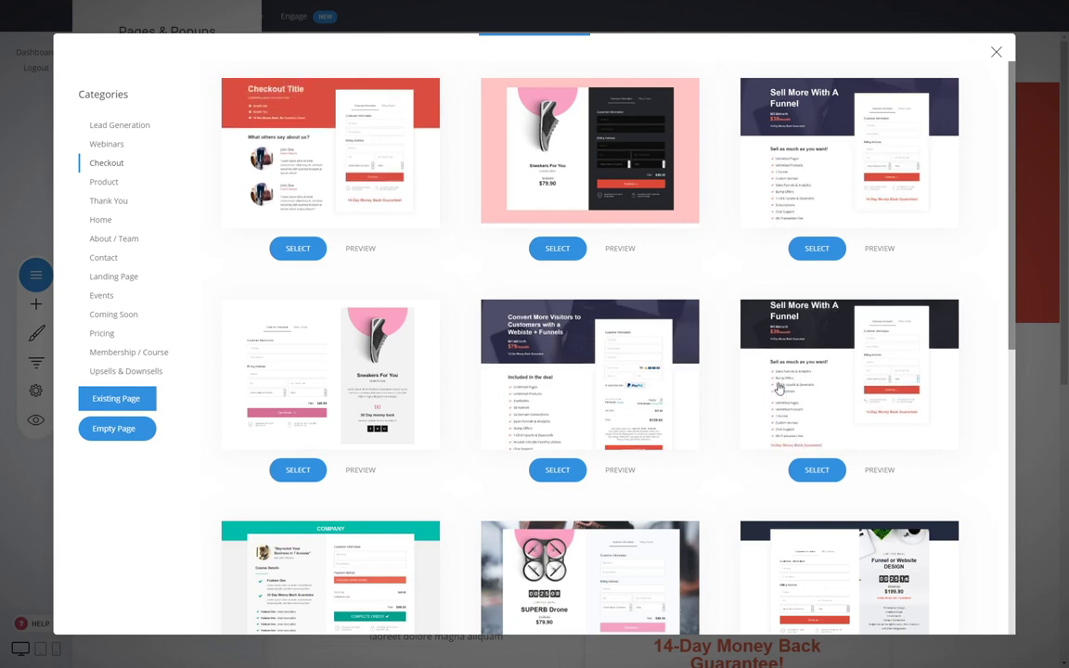
pyautogui.scroll(-3, 433, 381)
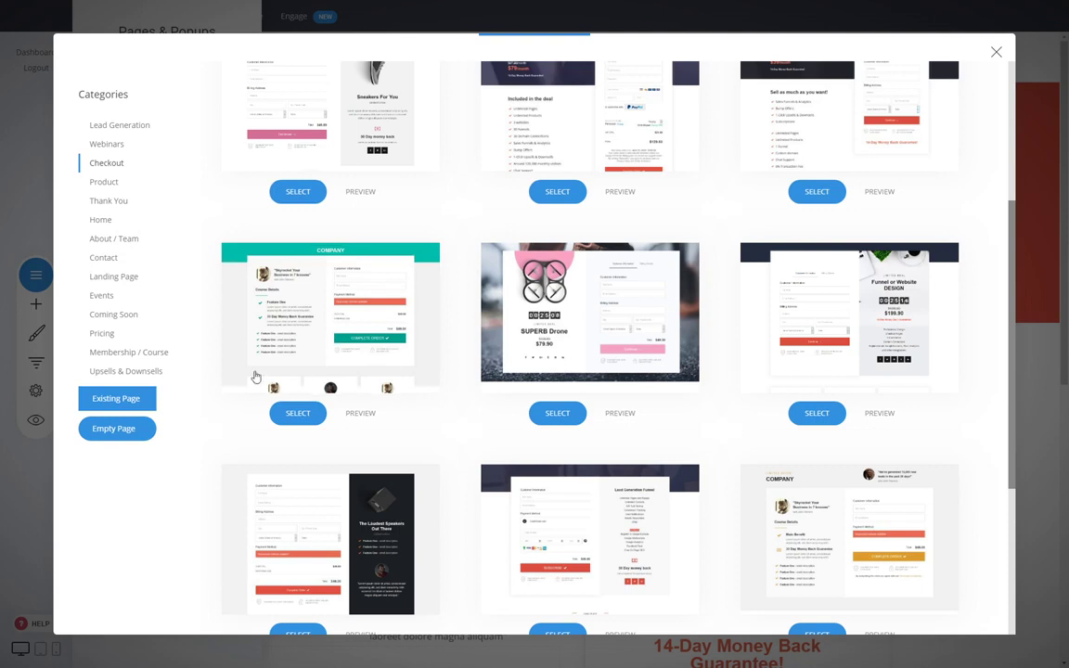
# - Preview the $197 Product Title course sales-page template, then close the preview
pyautogui.click(124, 354)
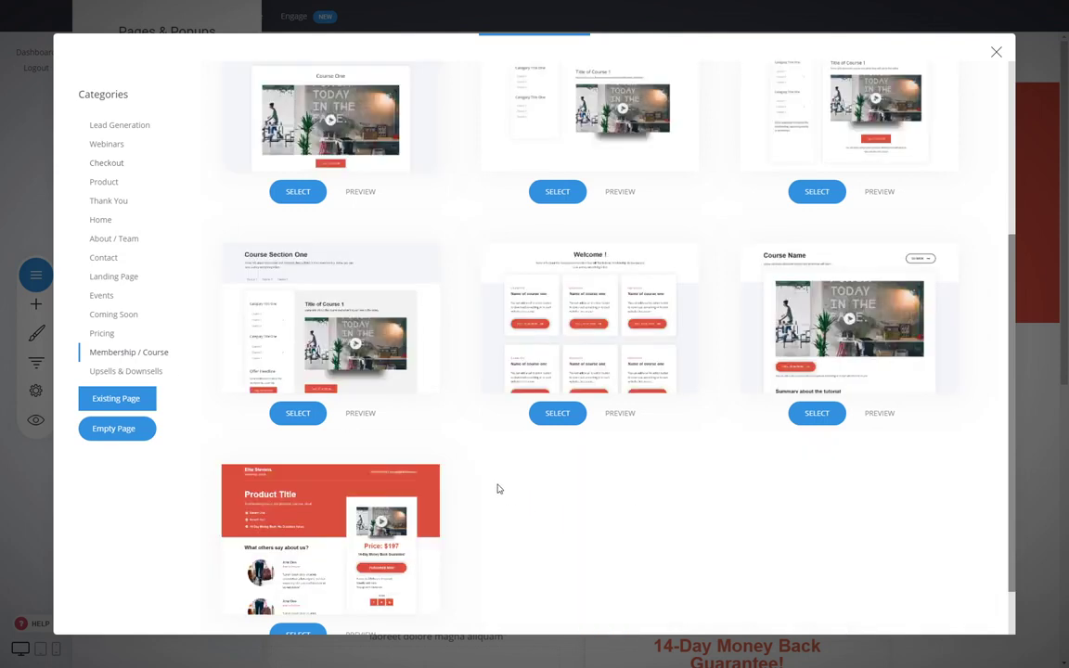
pyautogui.scroll(-1, 557, 490)
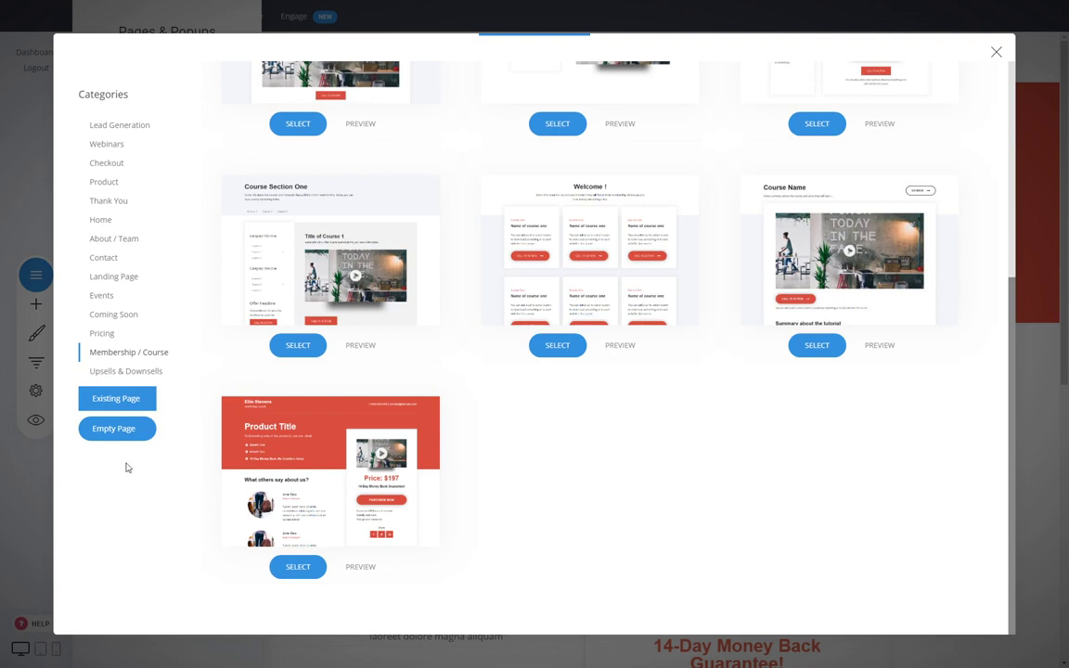
pyautogui.scroll(4, 653, 544)
pyautogui.scroll(-4, 653, 544)
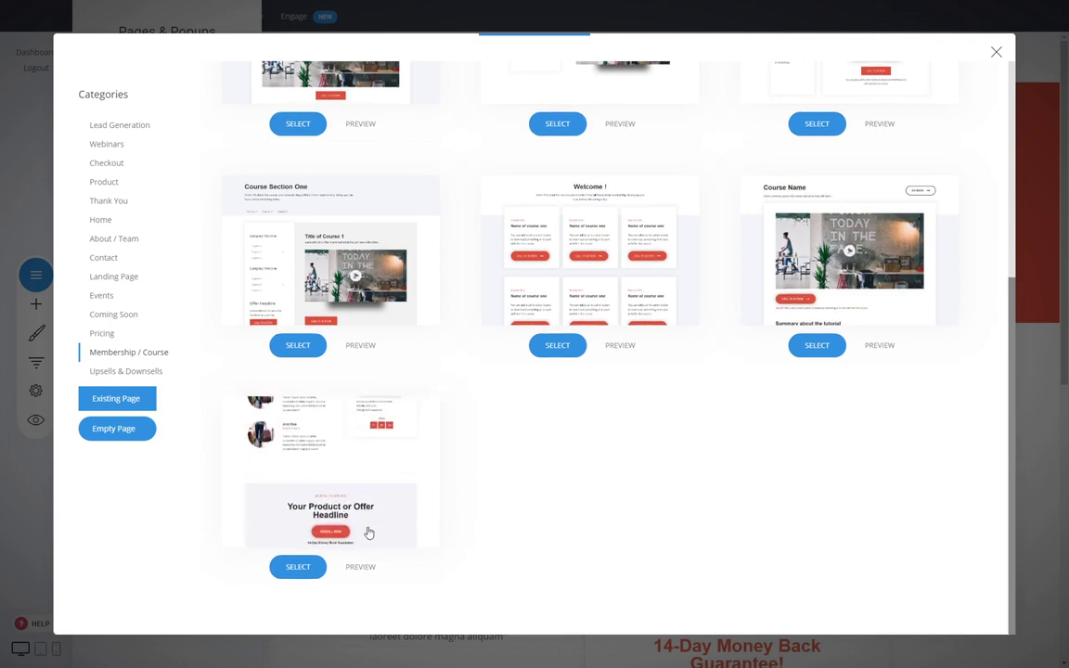
pyautogui.click(365, 569)
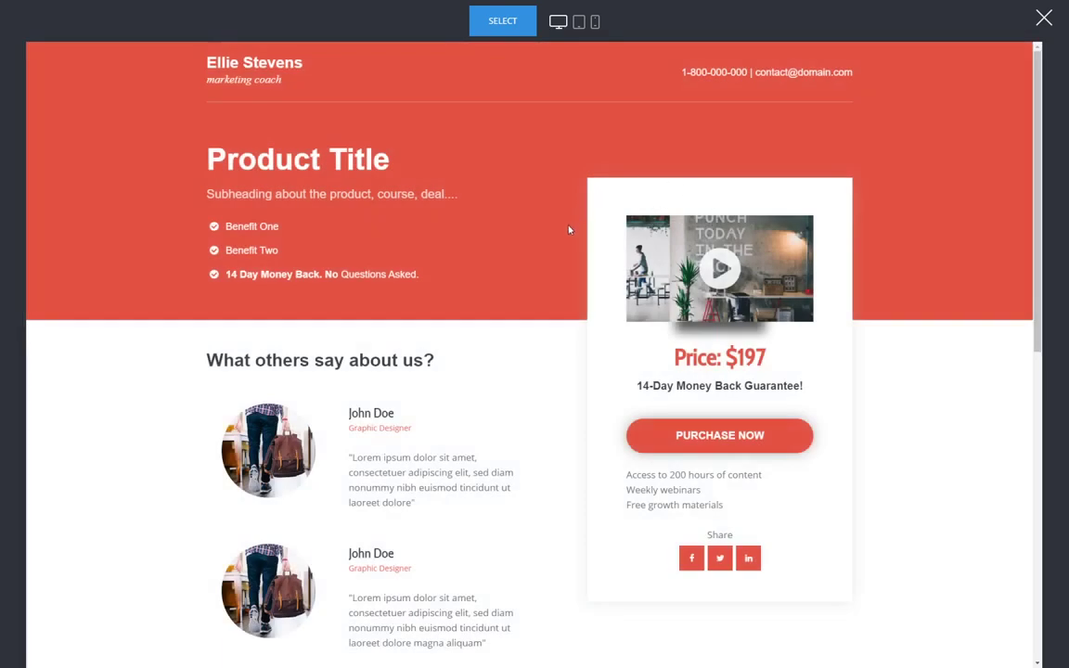
pyautogui.scroll(-3, 479, 353)
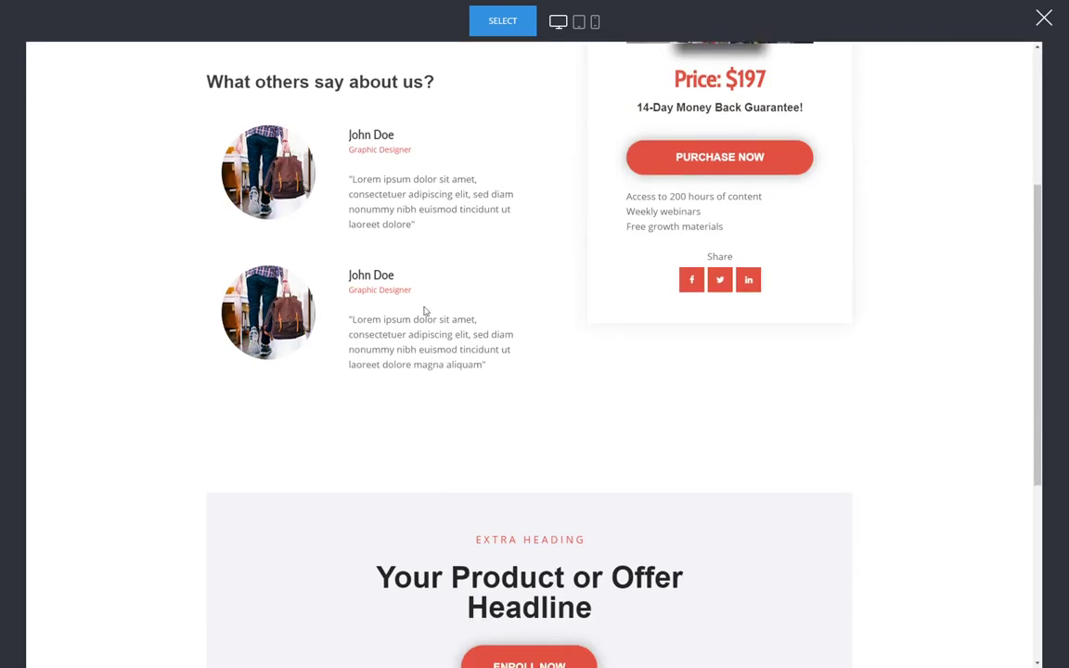
pyautogui.scroll(3, 853, 501)
pyautogui.scroll(-2, 484, 525)
pyautogui.scroll(2, 484, 525)
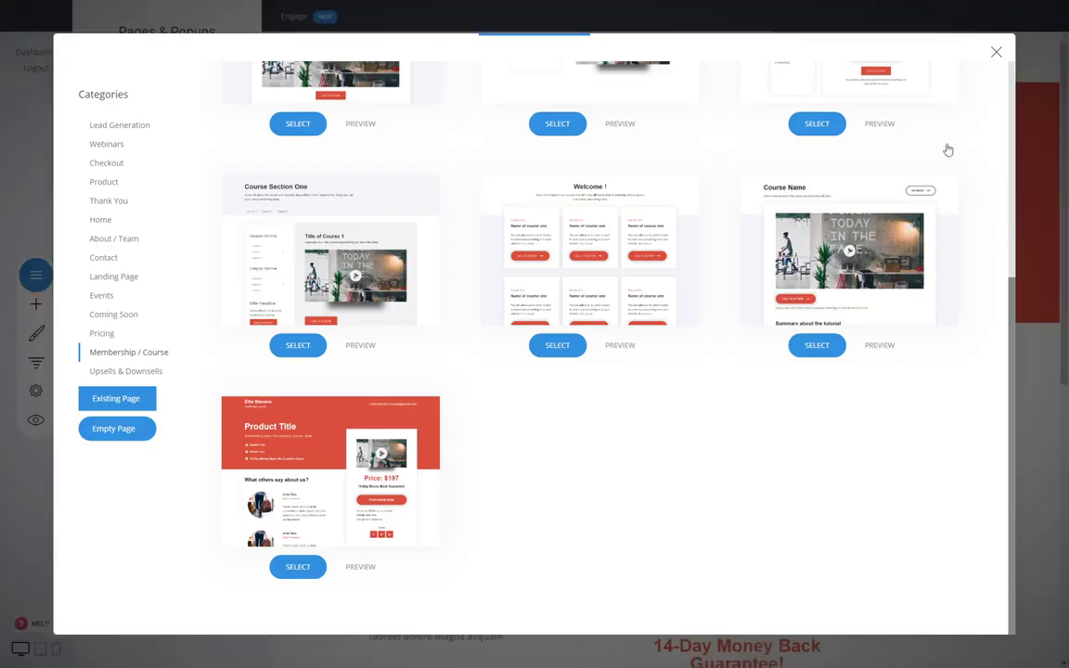
pyautogui.click(1043, 17)
# - Create the Dedicated Course Page from the Product Title template and delete its top header block
pyautogui.click(289, 567)
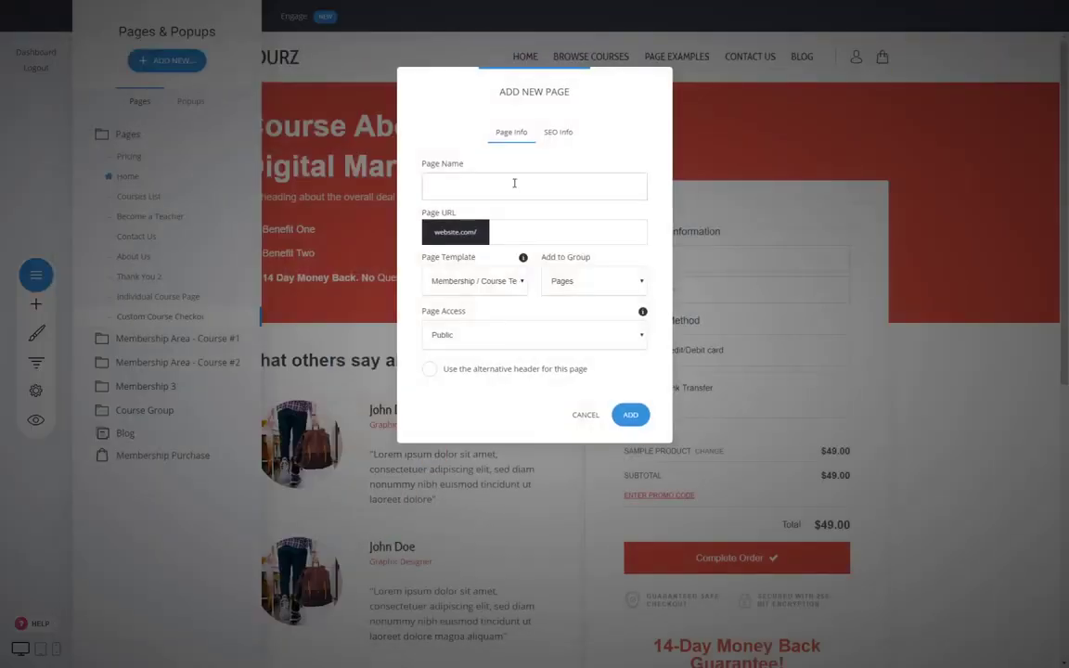
pyautogui.write('Dedicated Course Page')
pyautogui.click(630, 414)
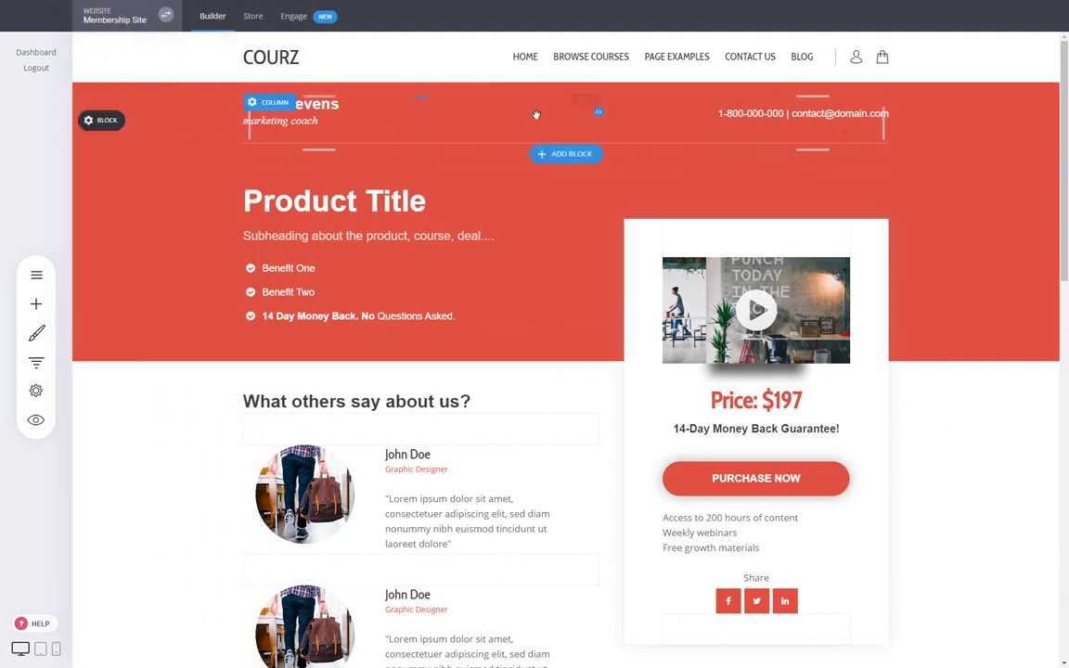
pyautogui.moveTo(172, 117)
pyautogui.click(230, 121)
pyautogui.click(568, 281)
# - Delete the footer name block at the bottom of the new page
pyautogui.scroll(-4, 901, 290)
pyautogui.scroll(-3, 901, 290)
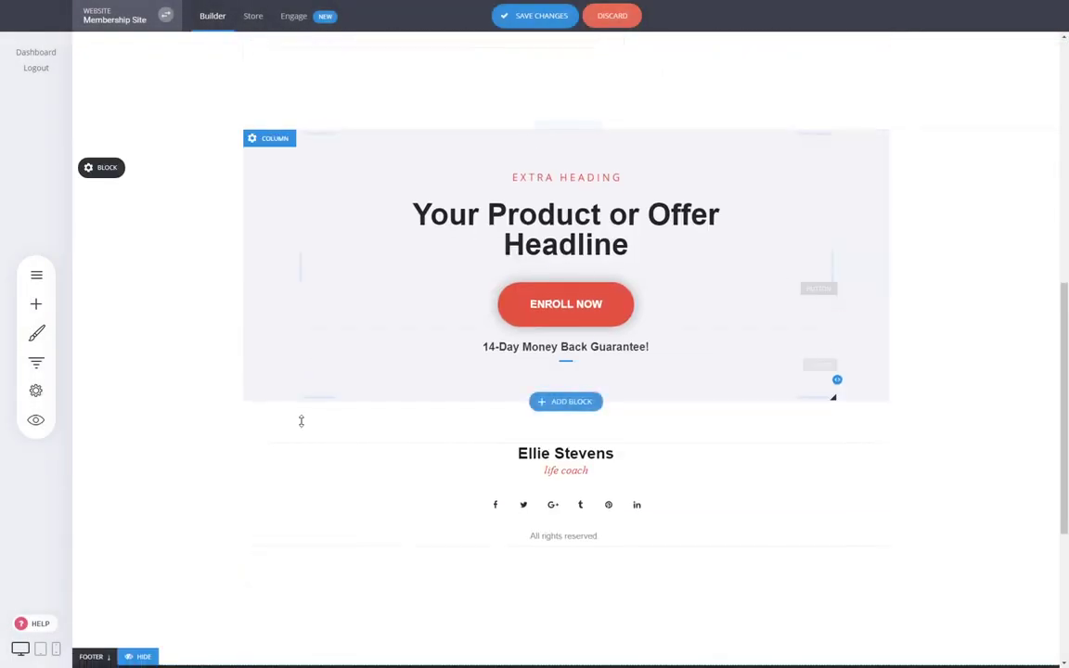
pyautogui.moveTo(89, 437)
pyautogui.click(206, 439)
pyautogui.click(238, 449)
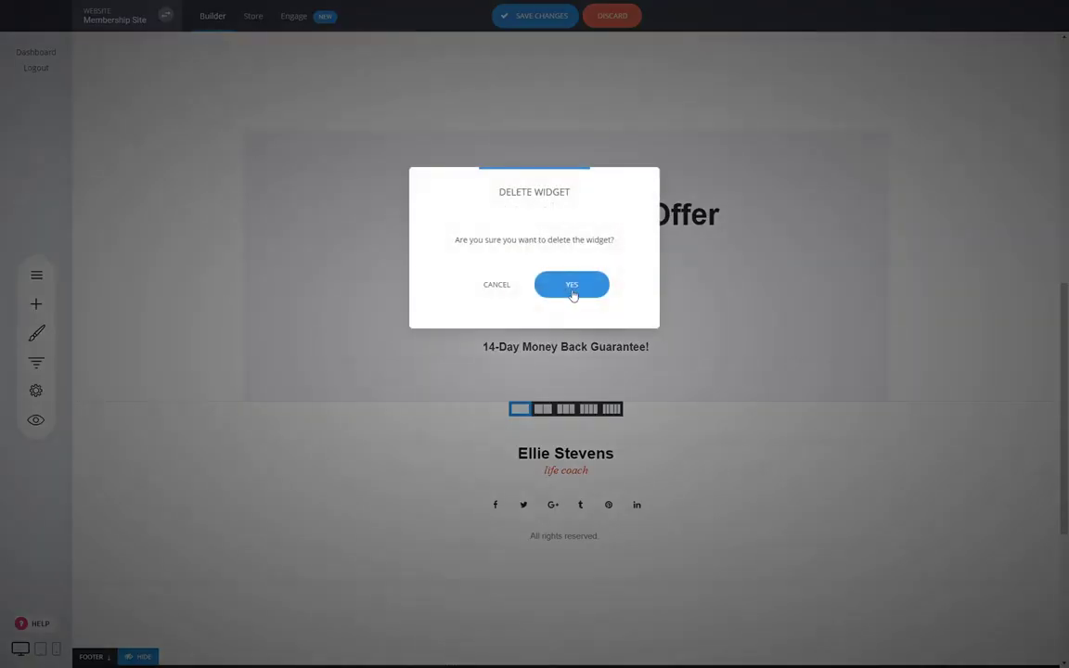
pyautogui.click(571, 284)
pyautogui.scroll(2, 919, 398)
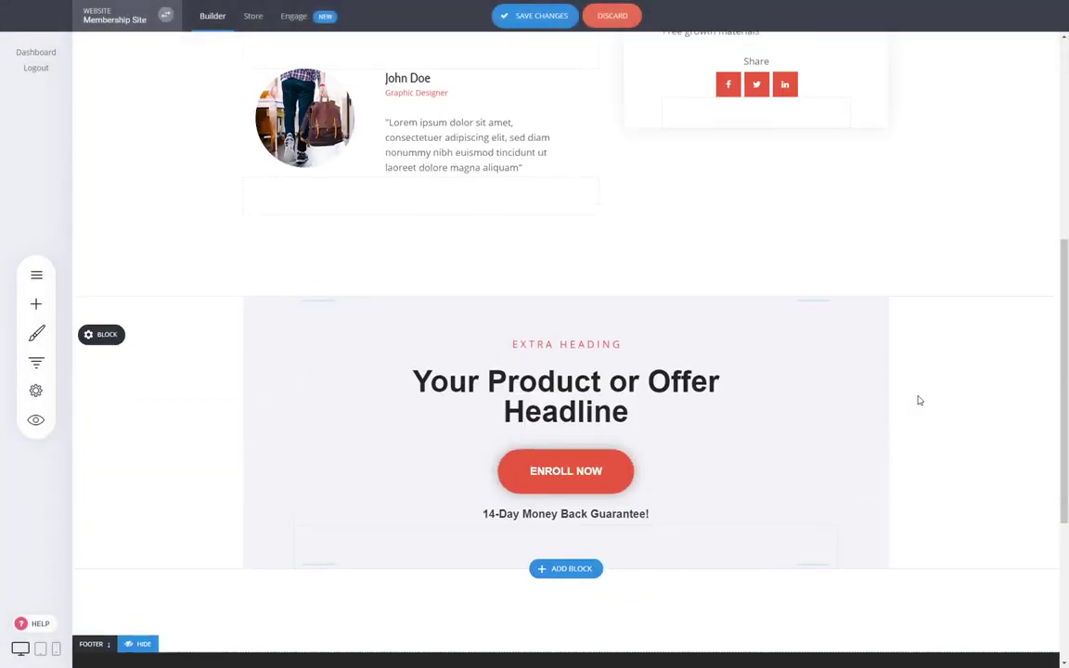
pyautogui.scroll(5, 795, 471)
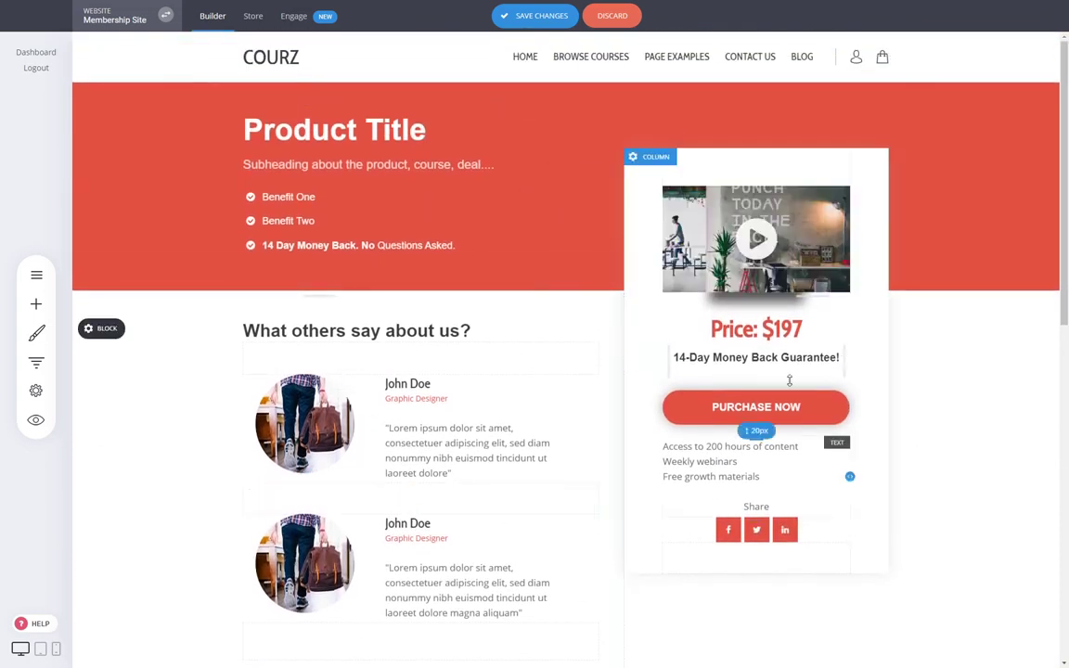
# - Save the Dedicated Course Page and show the Purchase Now button's Next Funnel Step link options
pyautogui.click(795, 249)
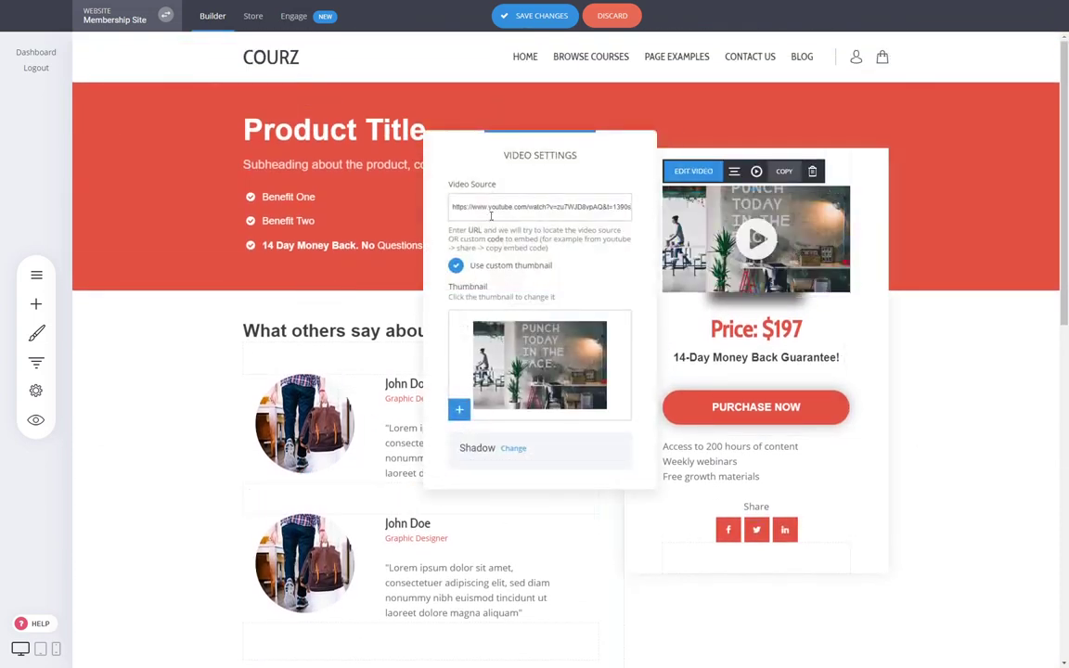
pyautogui.click(921, 331)
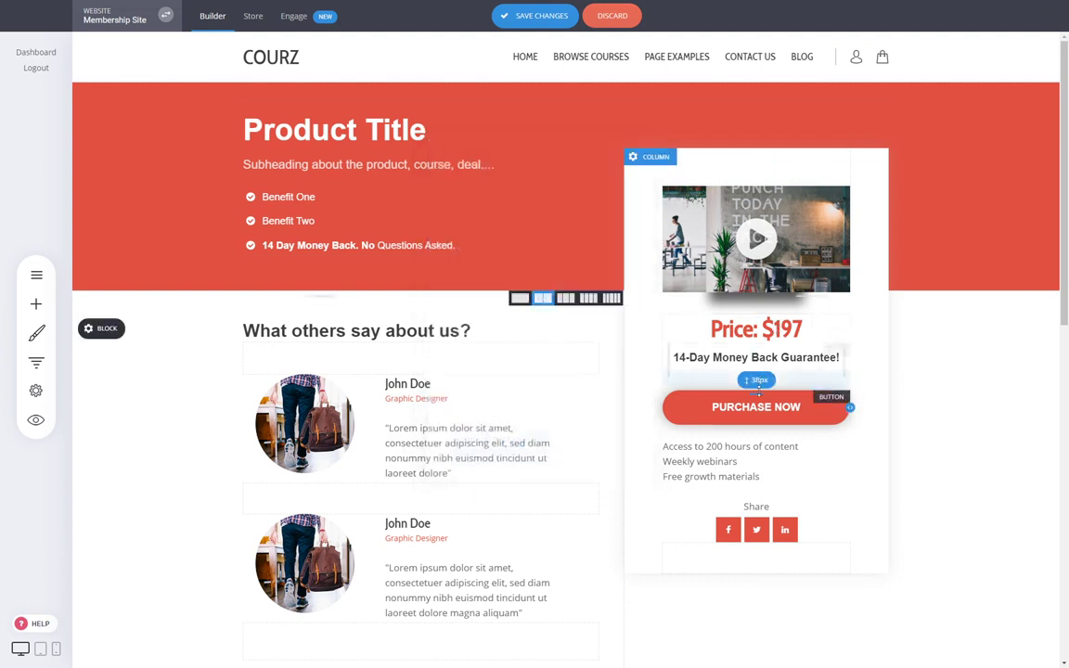
pyautogui.click(745, 413)
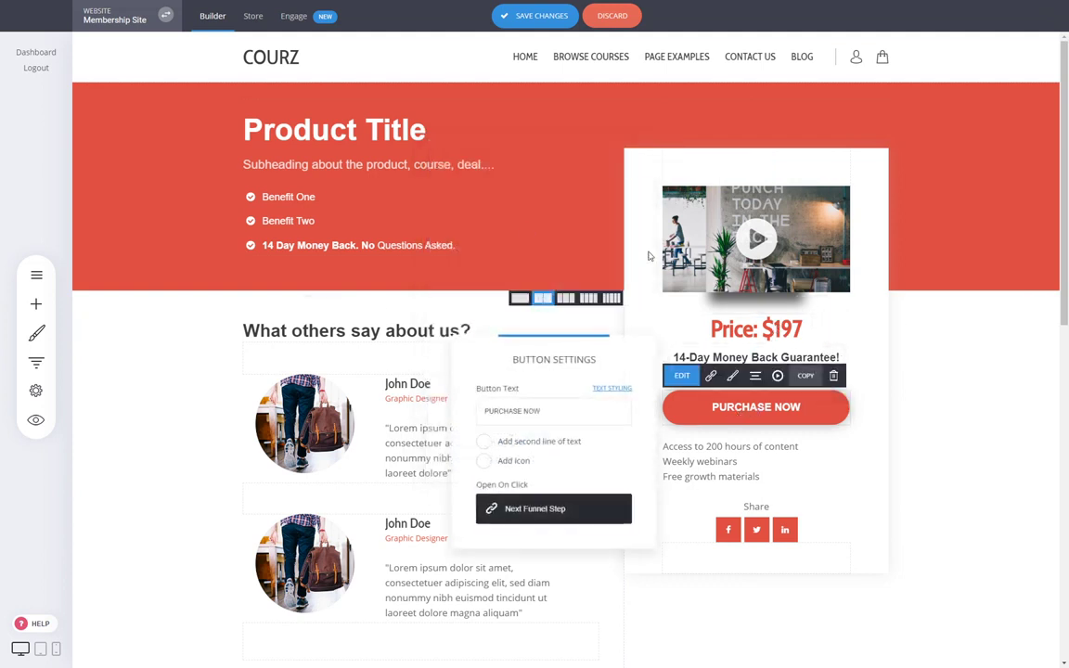
pyautogui.click(954, 353)
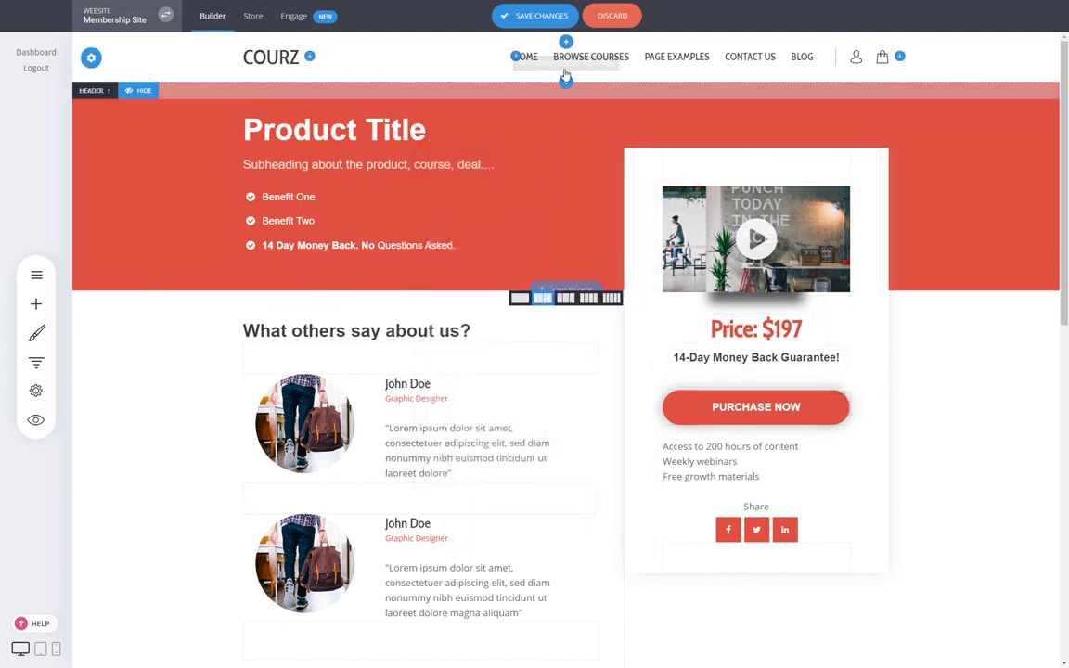
pyautogui.click(535, 16)
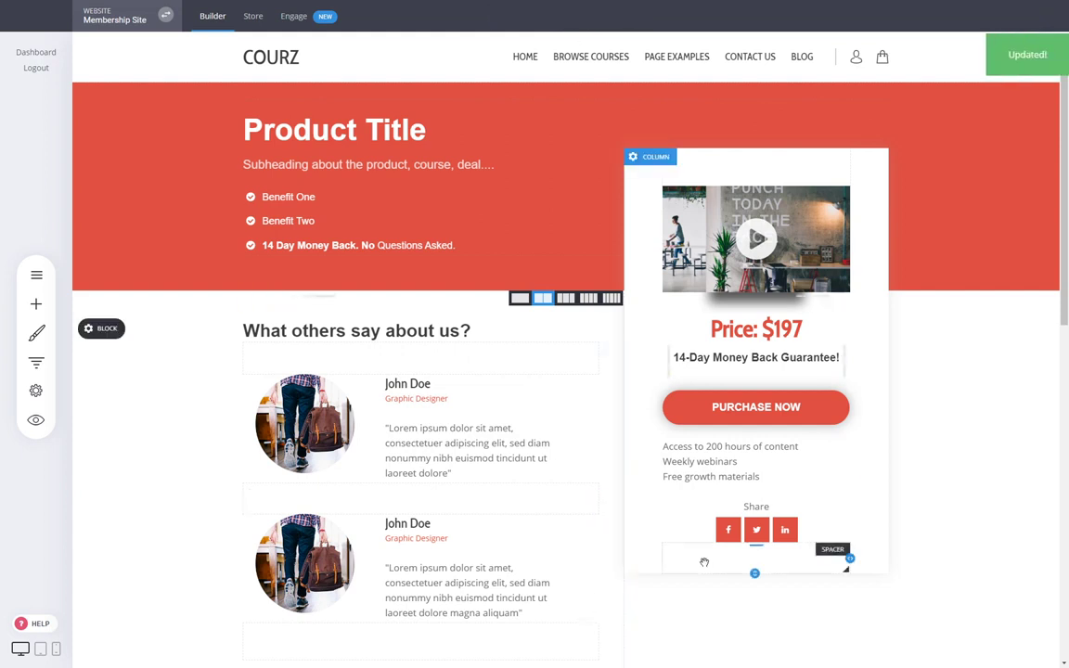
pyautogui.click(761, 410)
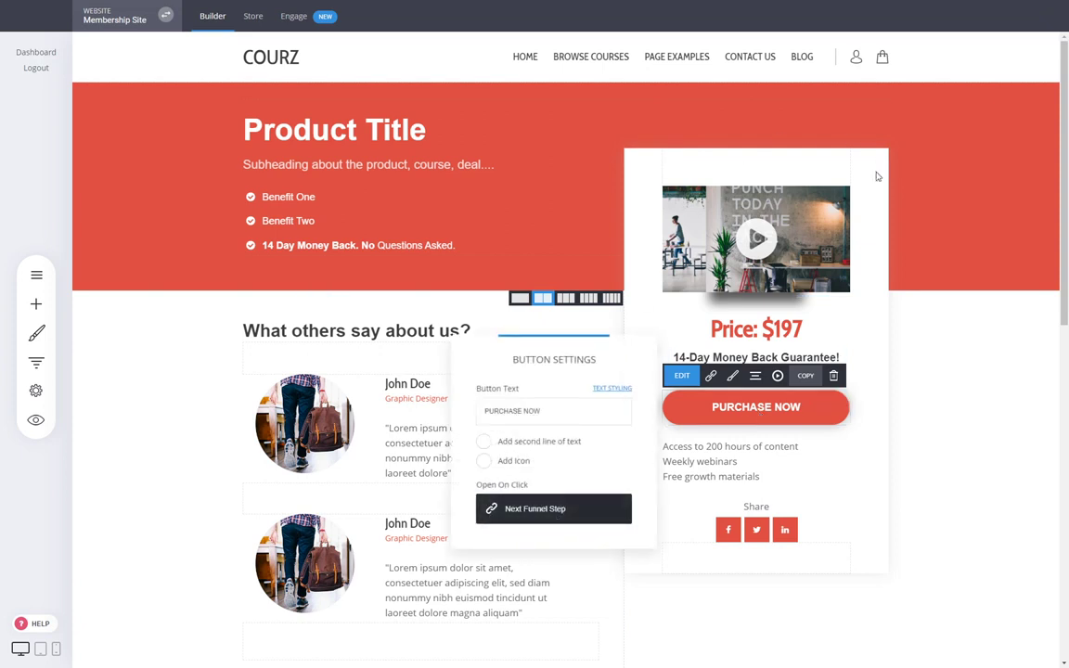
pyautogui.click(531, 512)
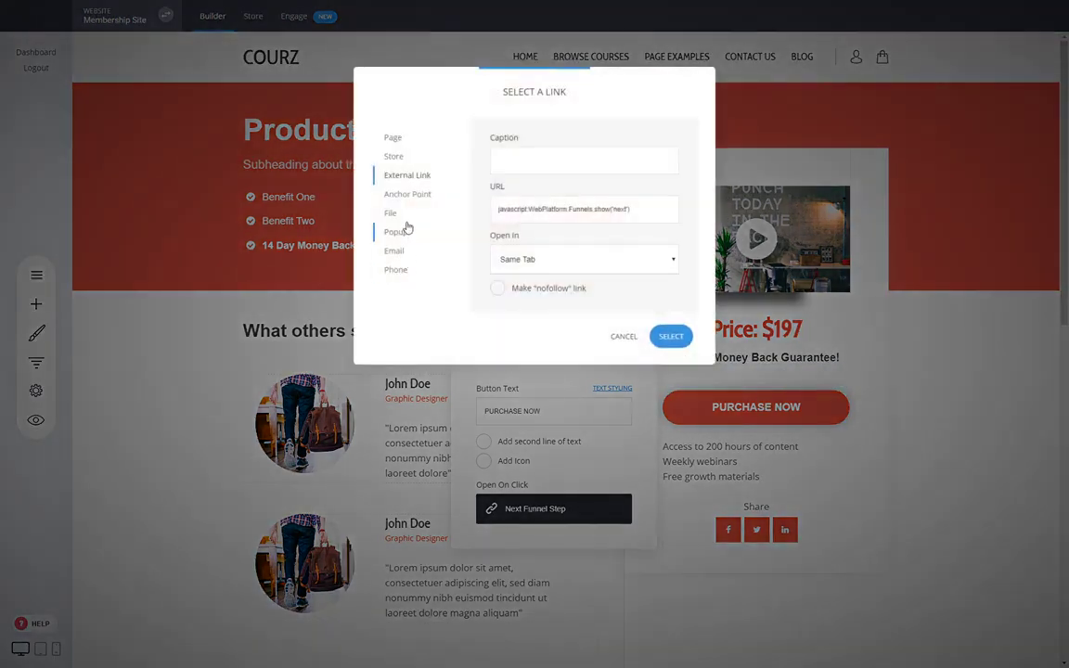
# - Link the Purchase Now button to the Web Design product with add-to-cart and go-to-checkout
pyautogui.click(397, 157)
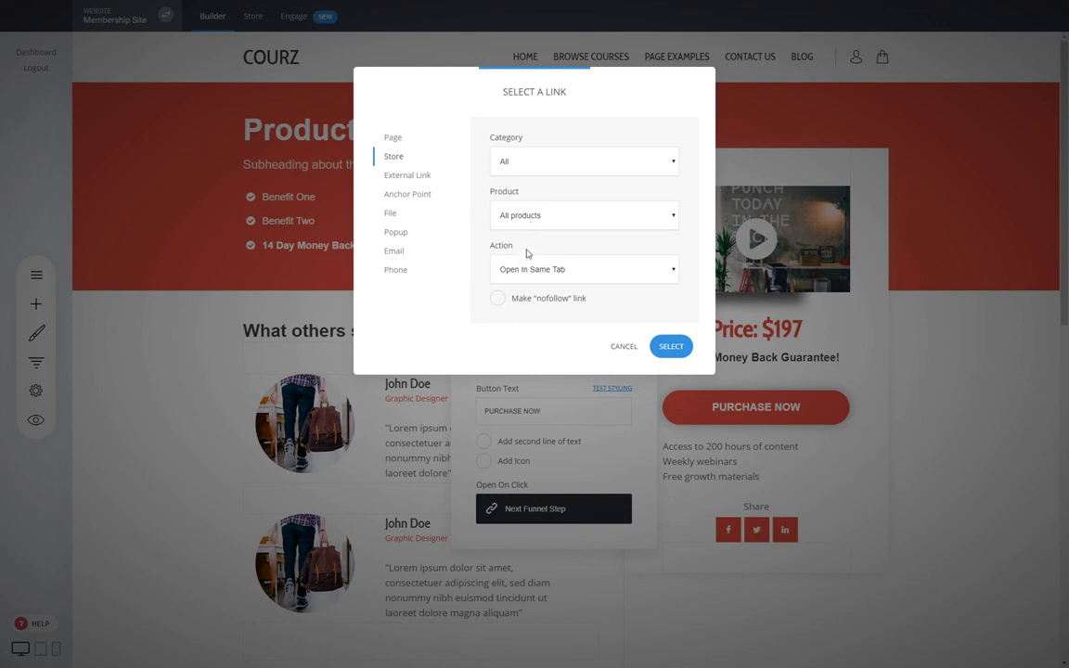
pyautogui.click(526, 251)
pyautogui.click(530, 324)
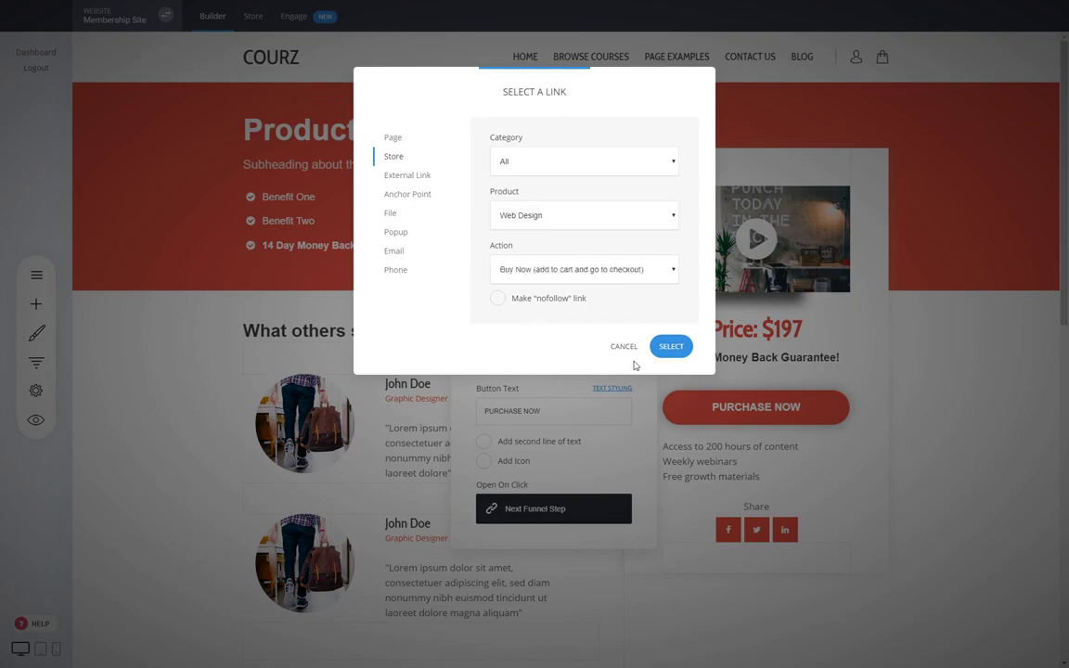
pyautogui.click(671, 347)
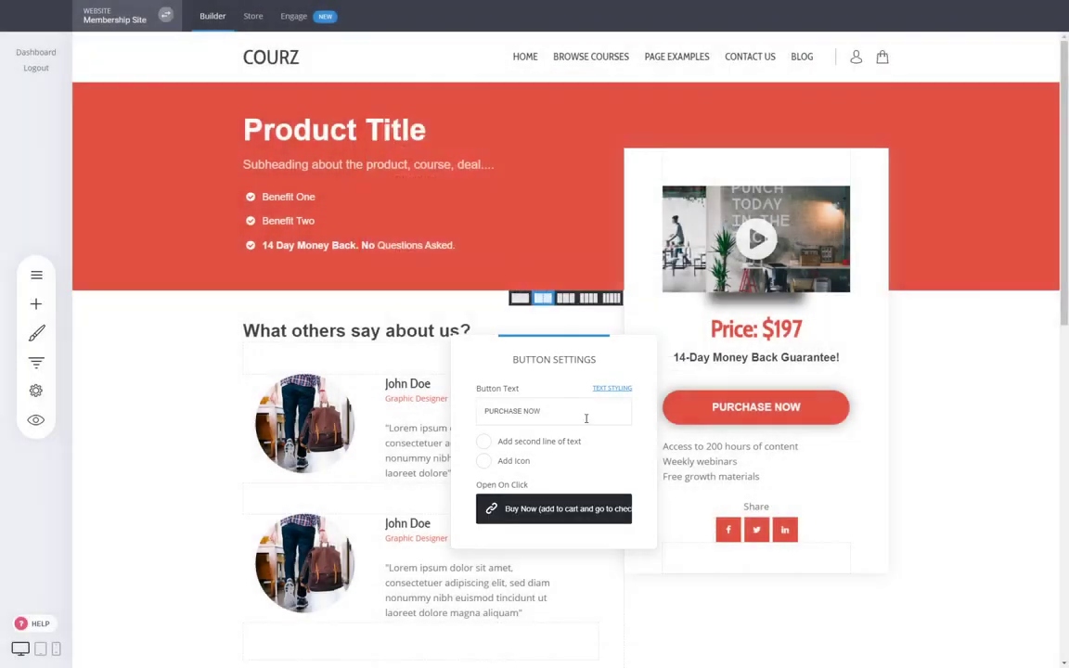
pyautogui.click(974, 468)
pyautogui.click(559, 24)
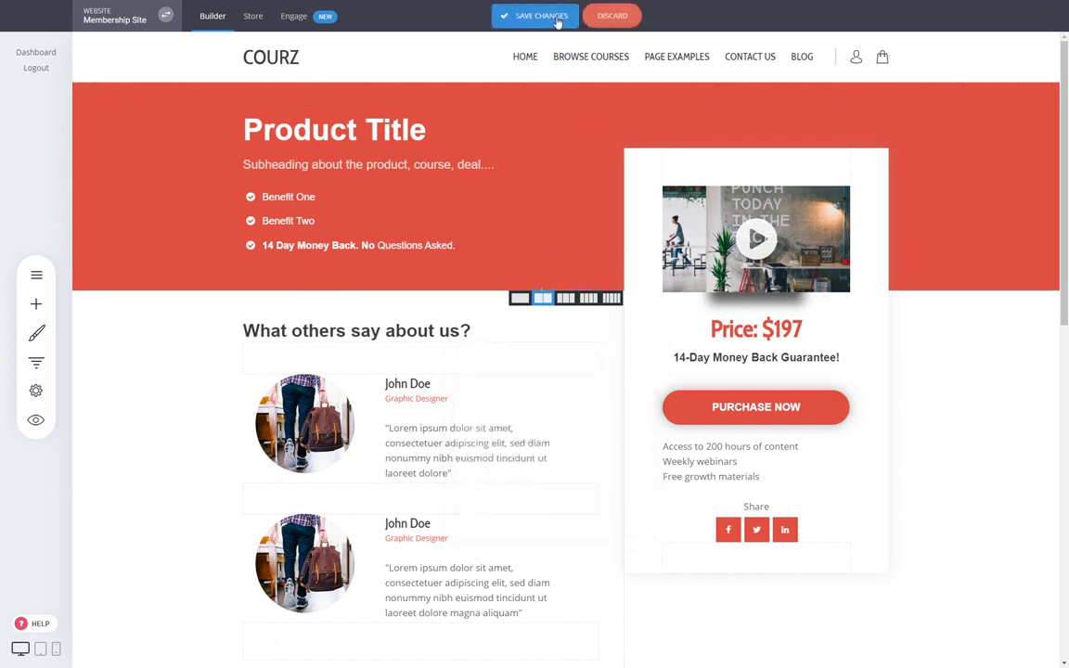
pyautogui.scroll(-3, 710, 467)
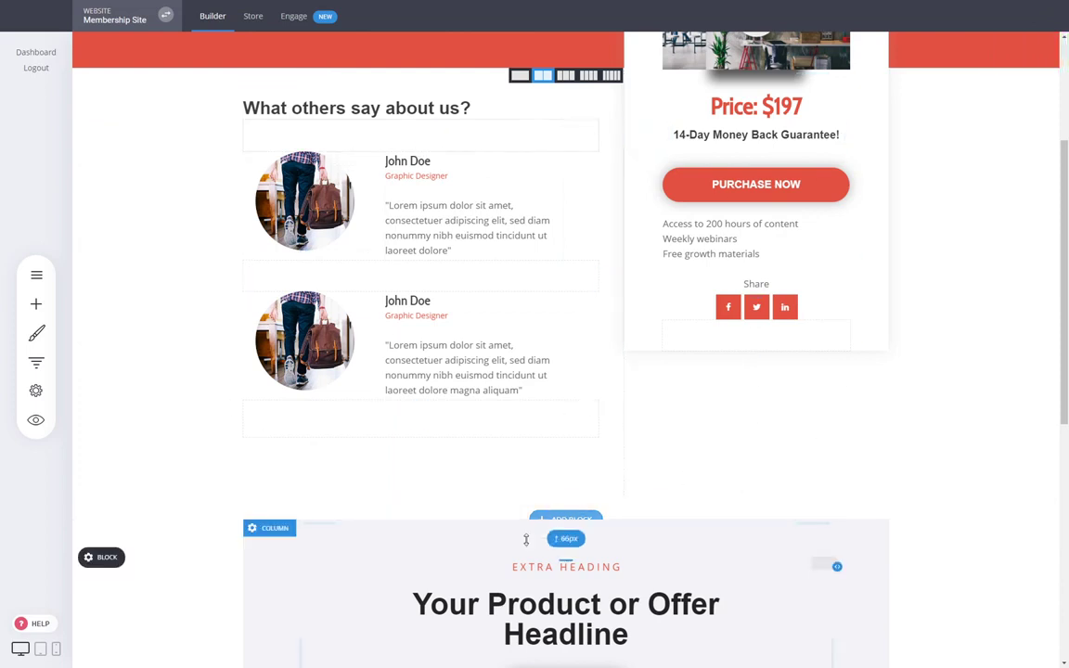
pyautogui.scroll(3, 935, 281)
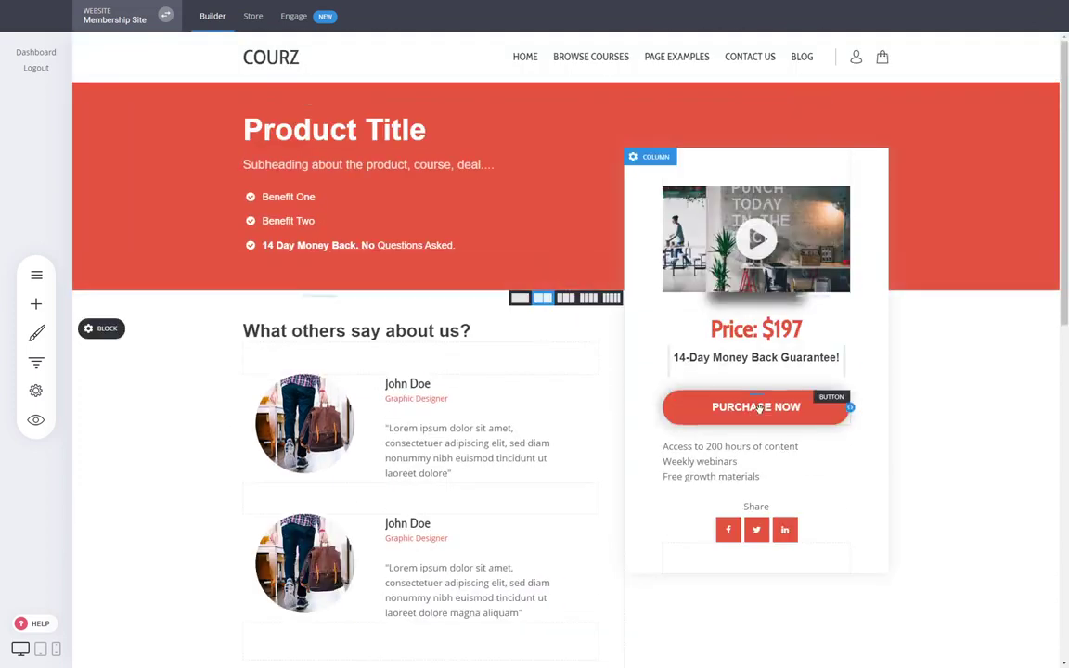
pyautogui.scroll(-4, 759, 408)
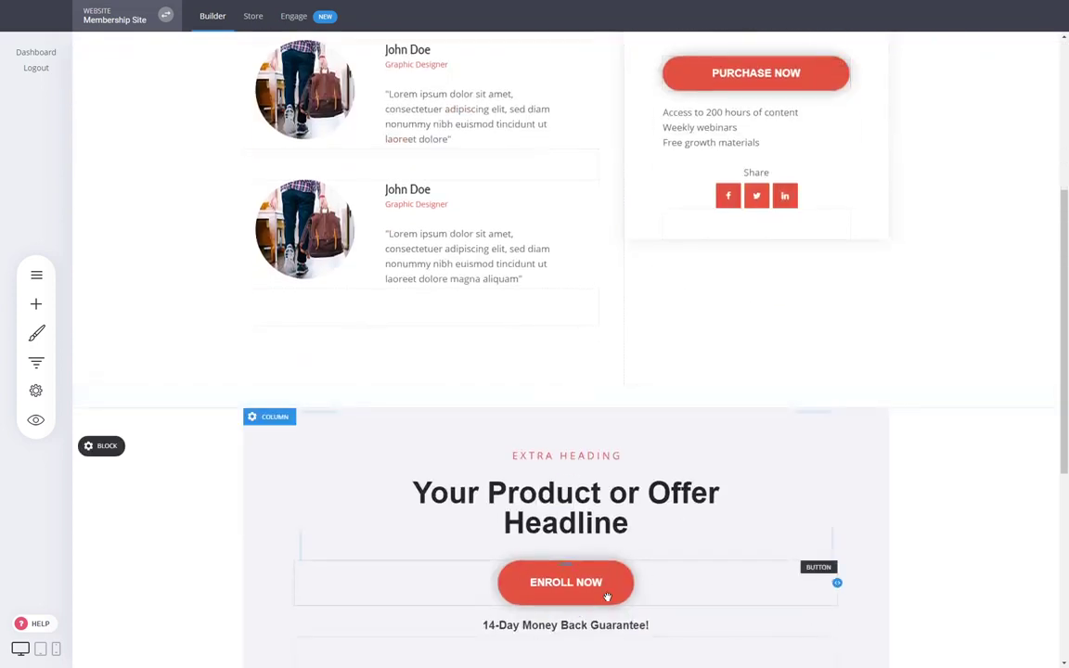
pyautogui.scroll(4, 820, 453)
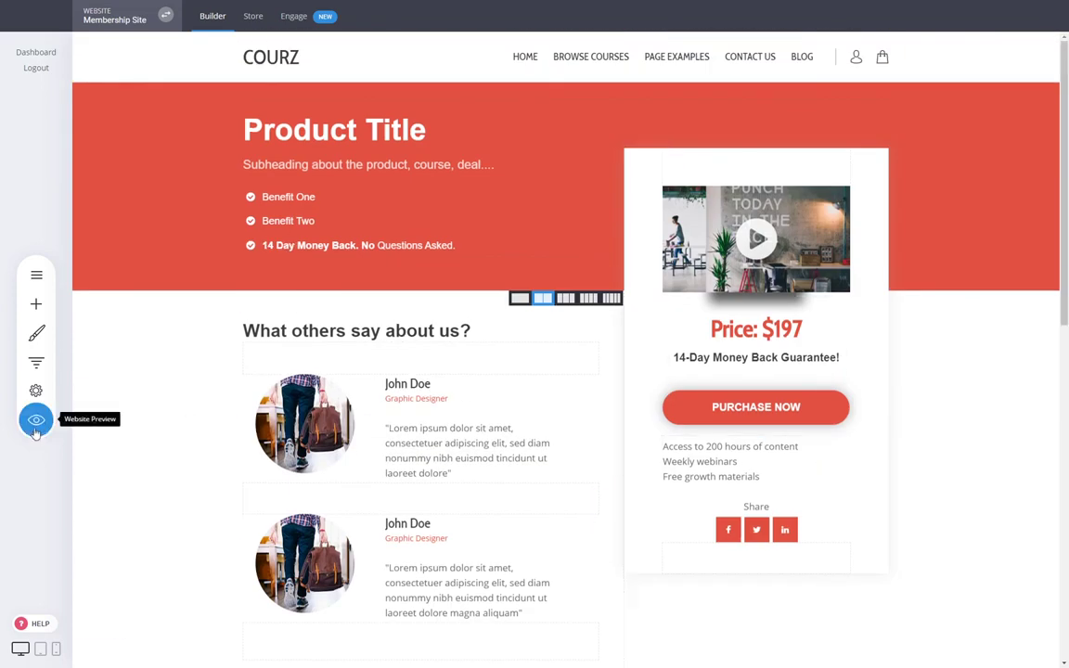
pyautogui.click(36, 429)
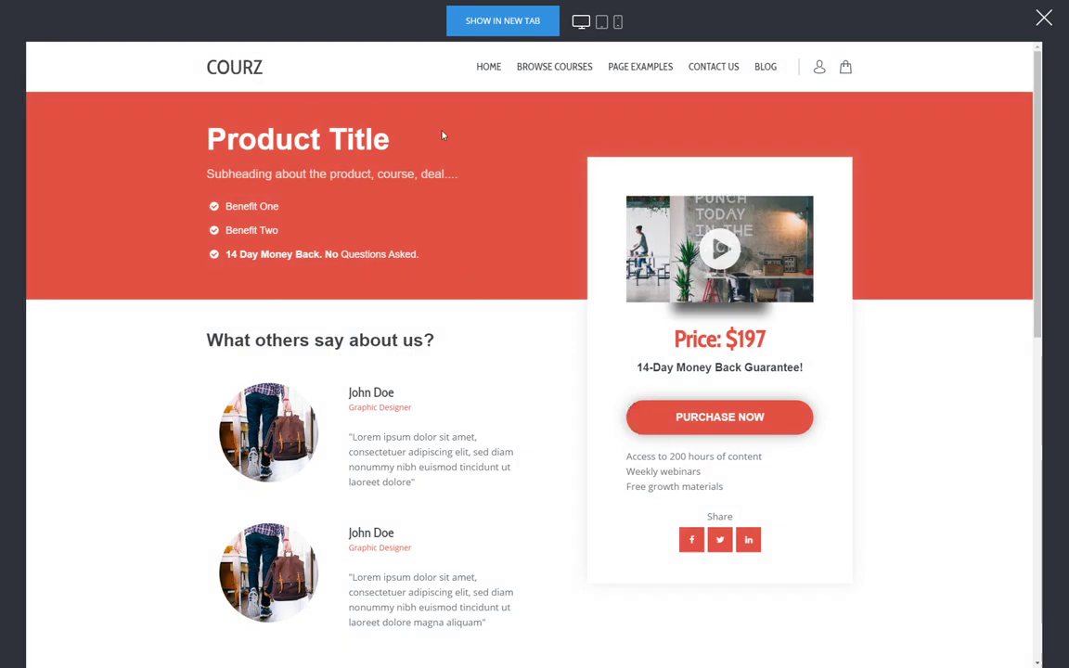
pyautogui.click(730, 422)
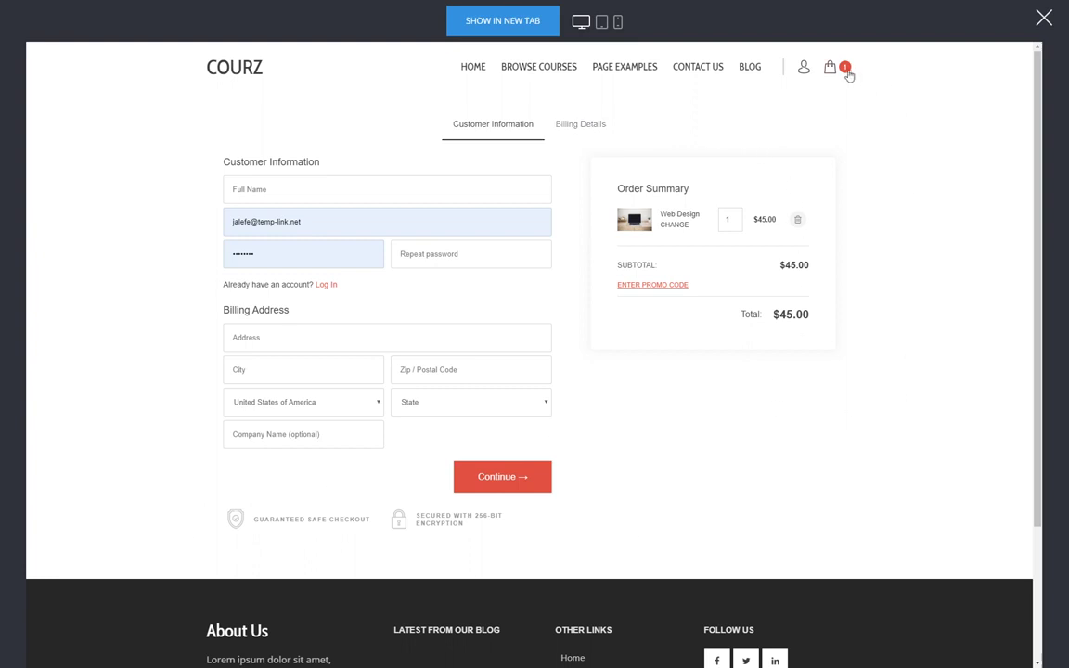
pyautogui.click(474, 68)
pyautogui.moveTo(835, 69)
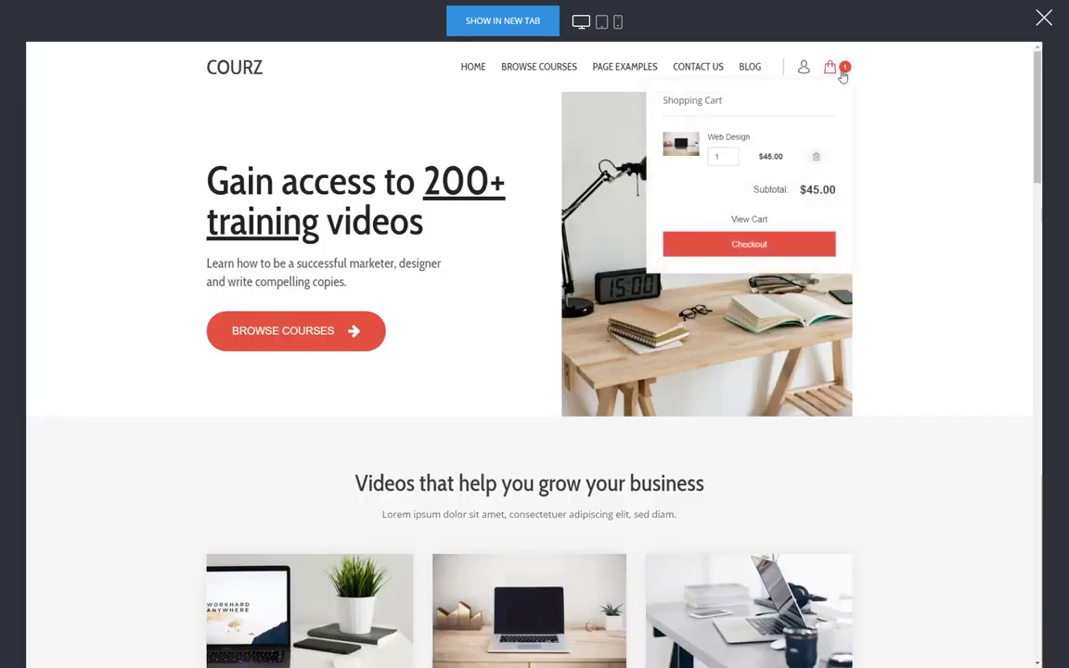
pyautogui.click(1044, 17)
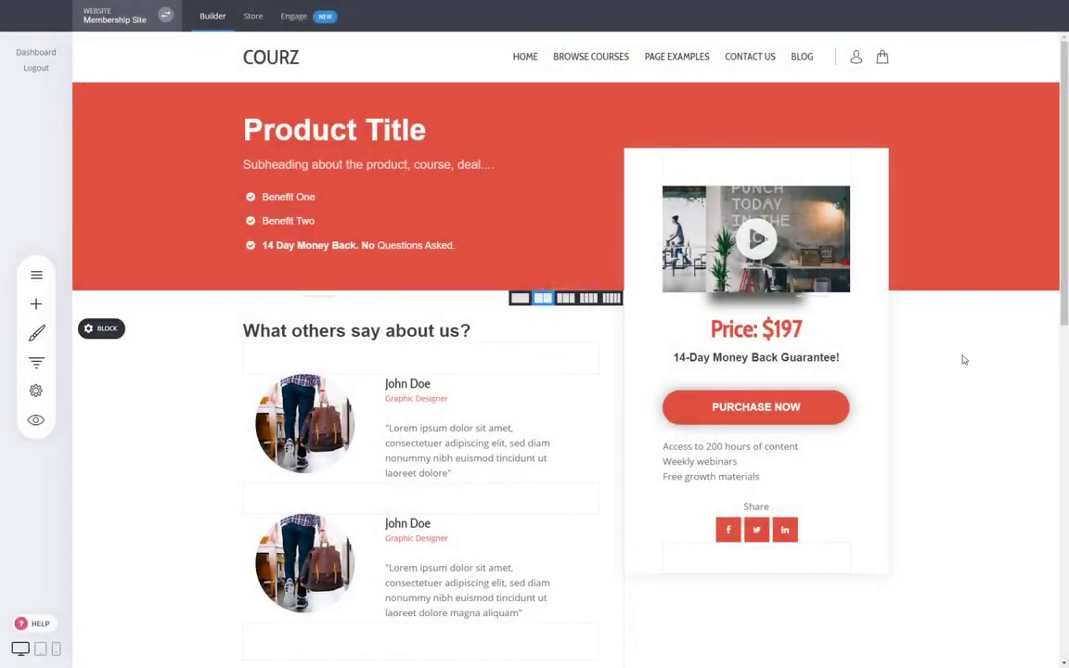
# - Open the Custom Course Checkout page, preview it as a visitor, then close the preview
pyautogui.click(37, 275)
pyautogui.moveTo(189, 318)
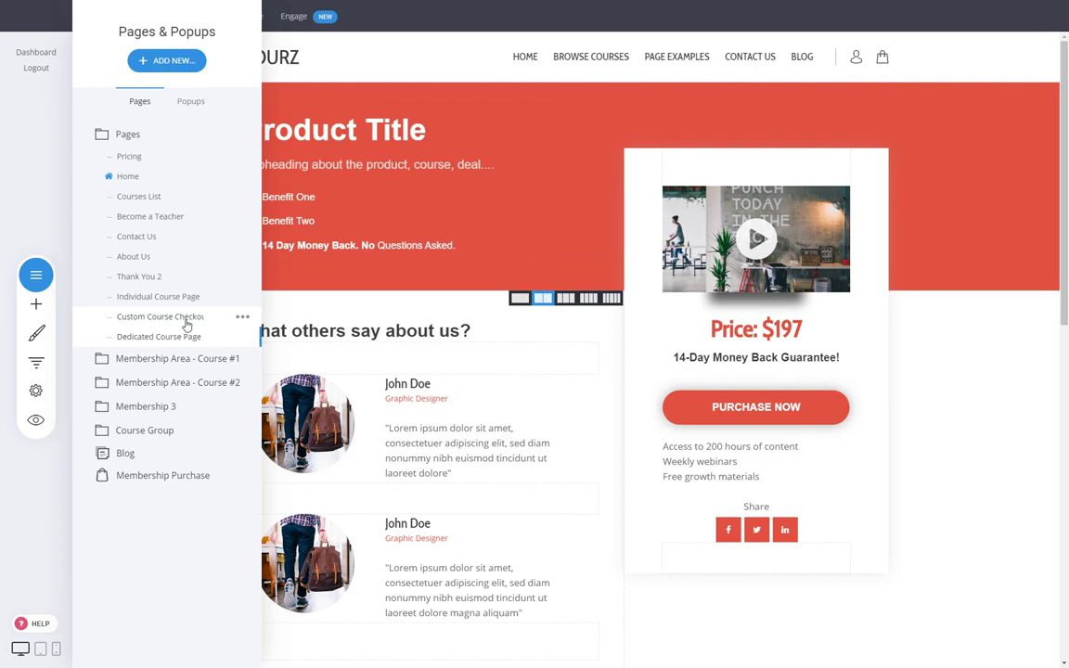
pyautogui.click(187, 319)
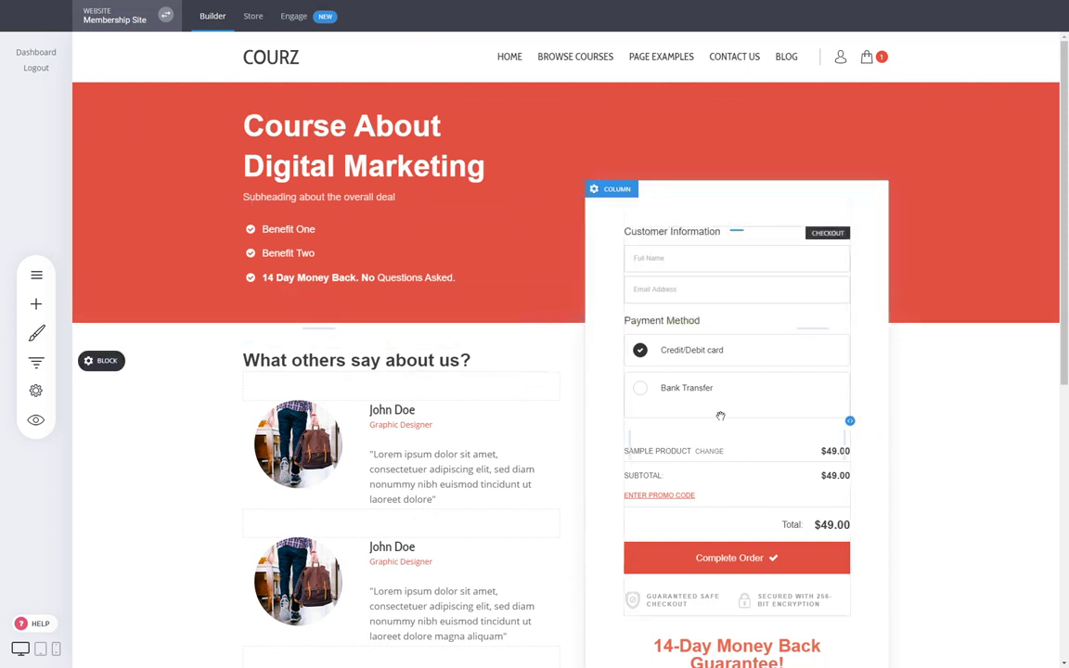
pyautogui.click(35, 420)
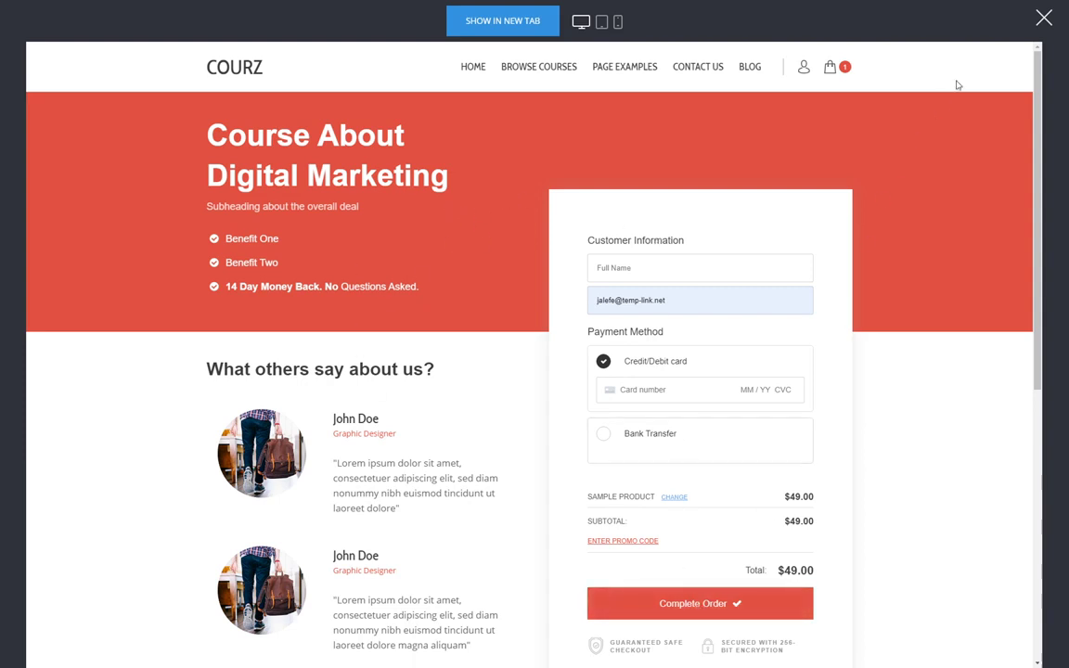
pyautogui.click(1043, 19)
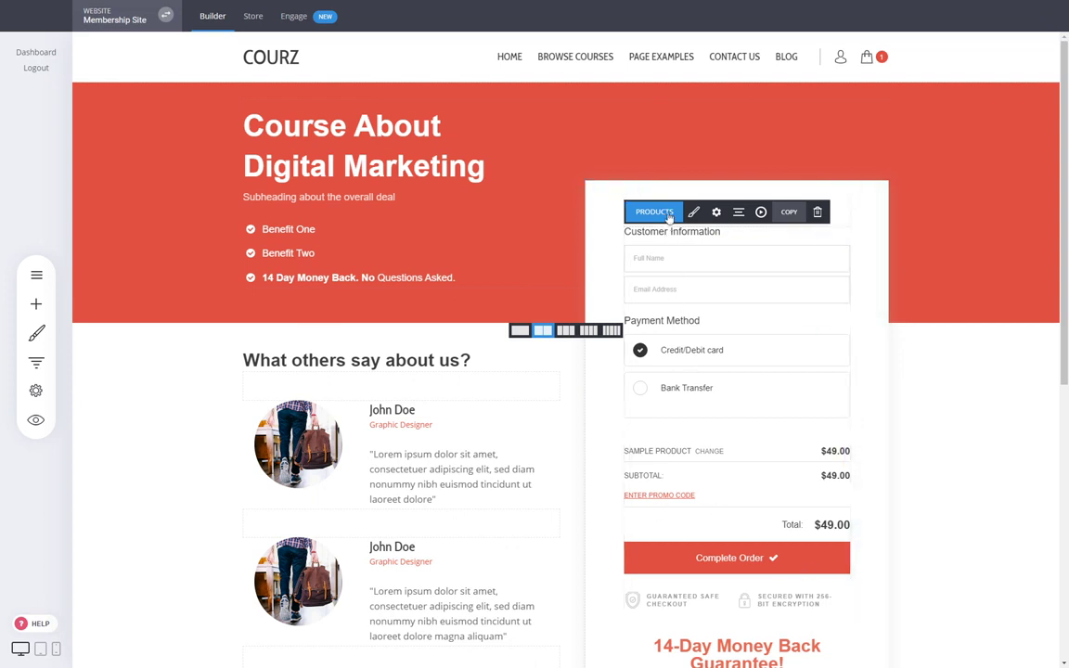
# - Tick Web Design under Main Products so the checkout form sells it for $45.00
pyautogui.click(669, 215)
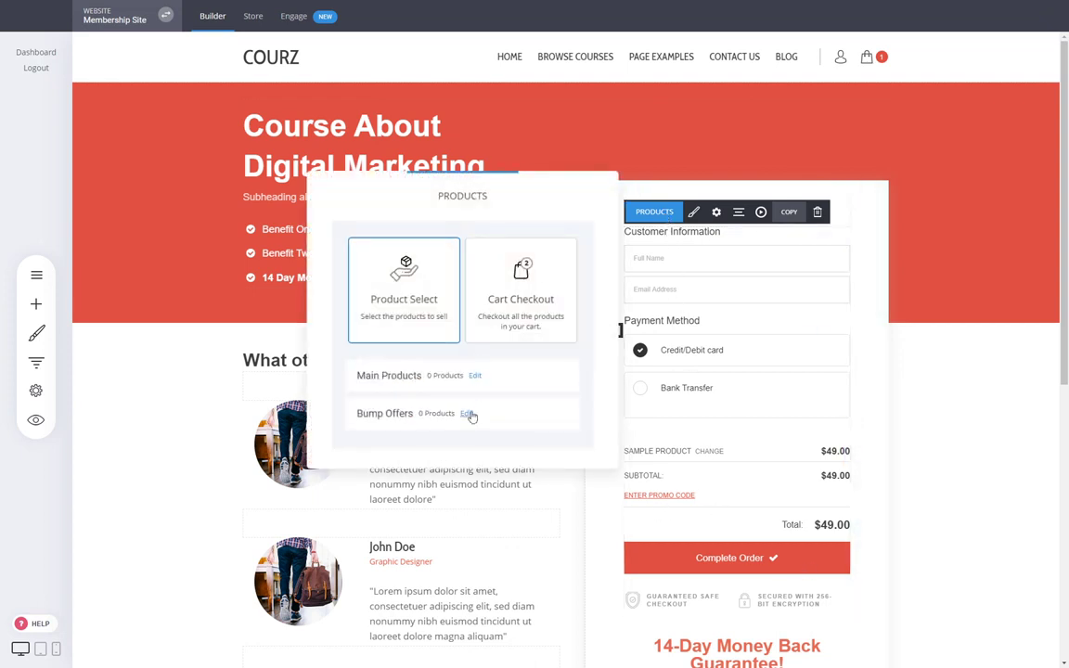
pyautogui.click(474, 375)
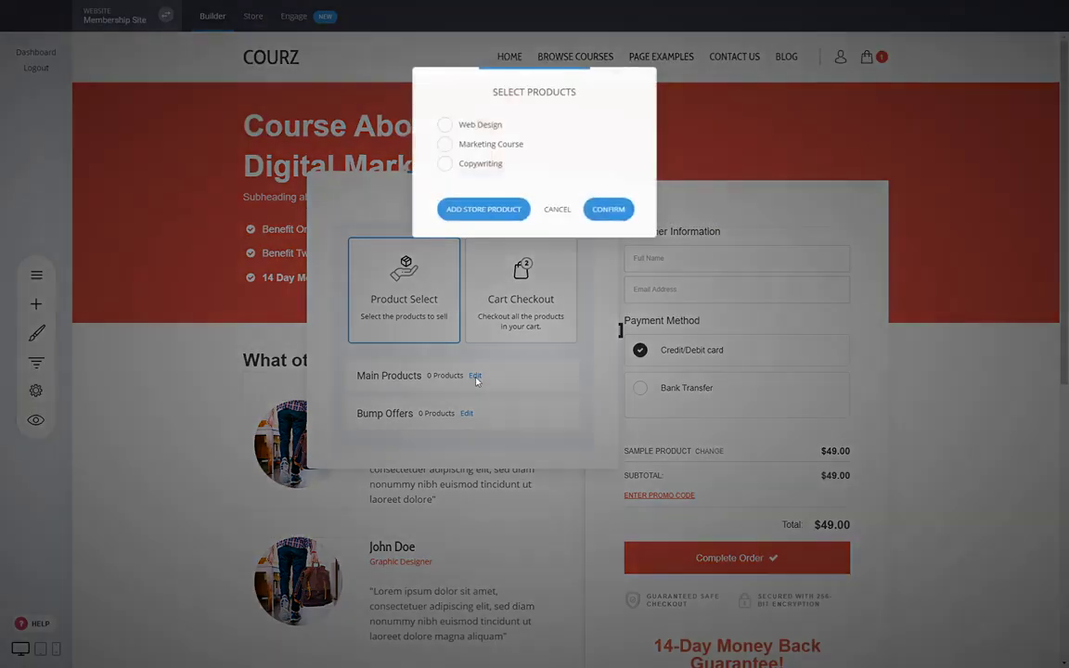
pyautogui.click(558, 210)
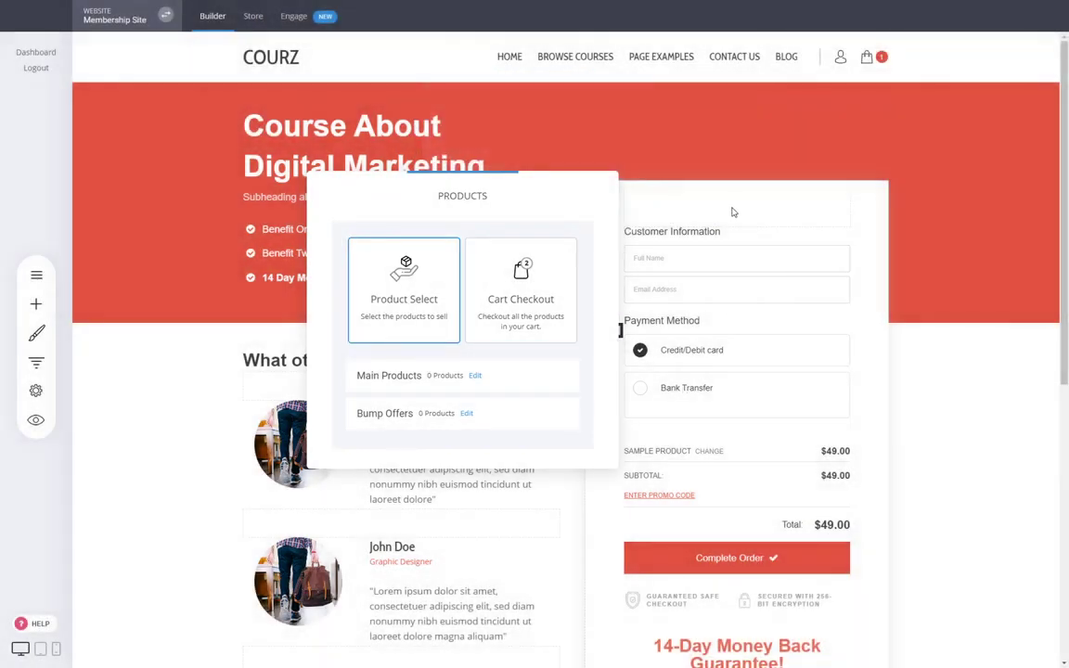
pyautogui.click(474, 375)
pyautogui.click(444, 124)
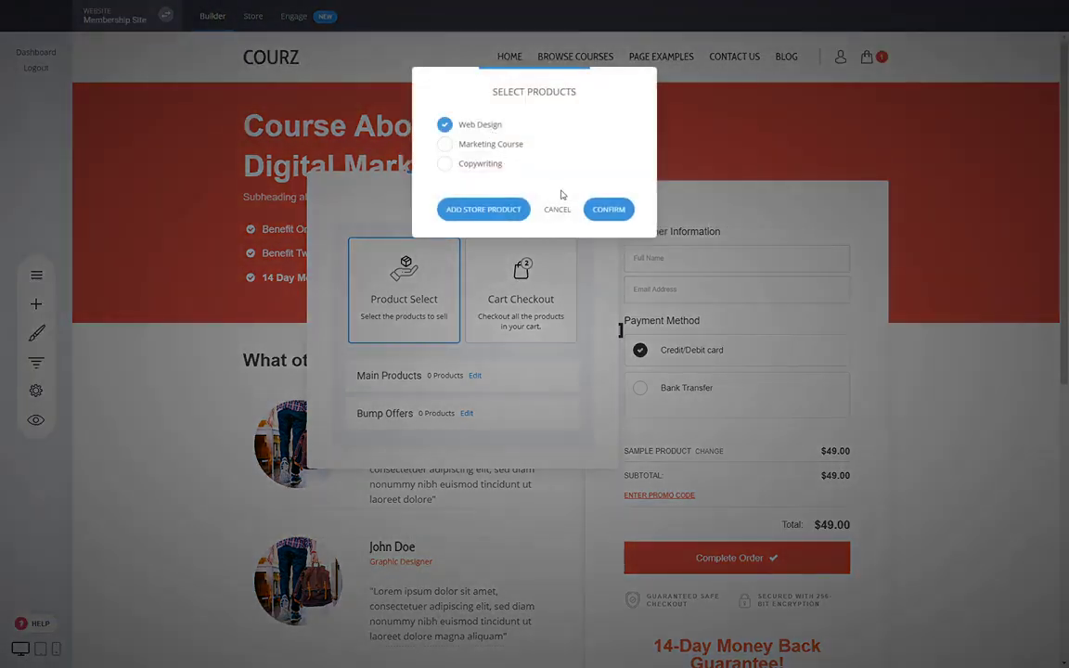
pyautogui.click(609, 209)
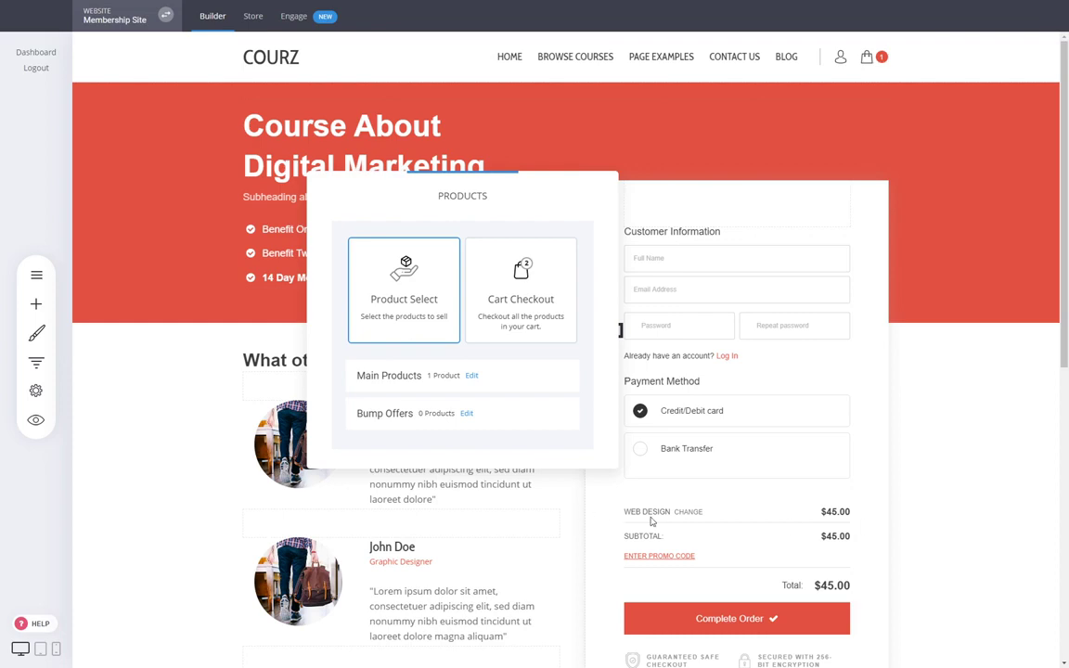
pyautogui.click(468, 415)
# - Create a Copywriting bump offer headed 'Yes, I want to write compelling texts' and save it
pyautogui.click(535, 181)
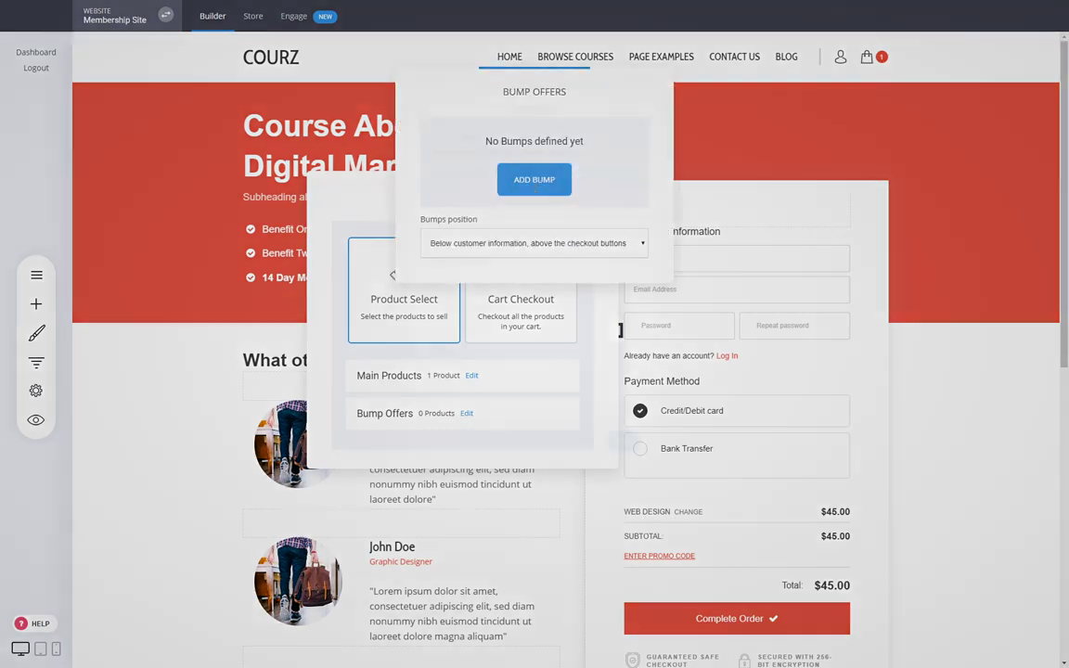
pyautogui.click(558, 138)
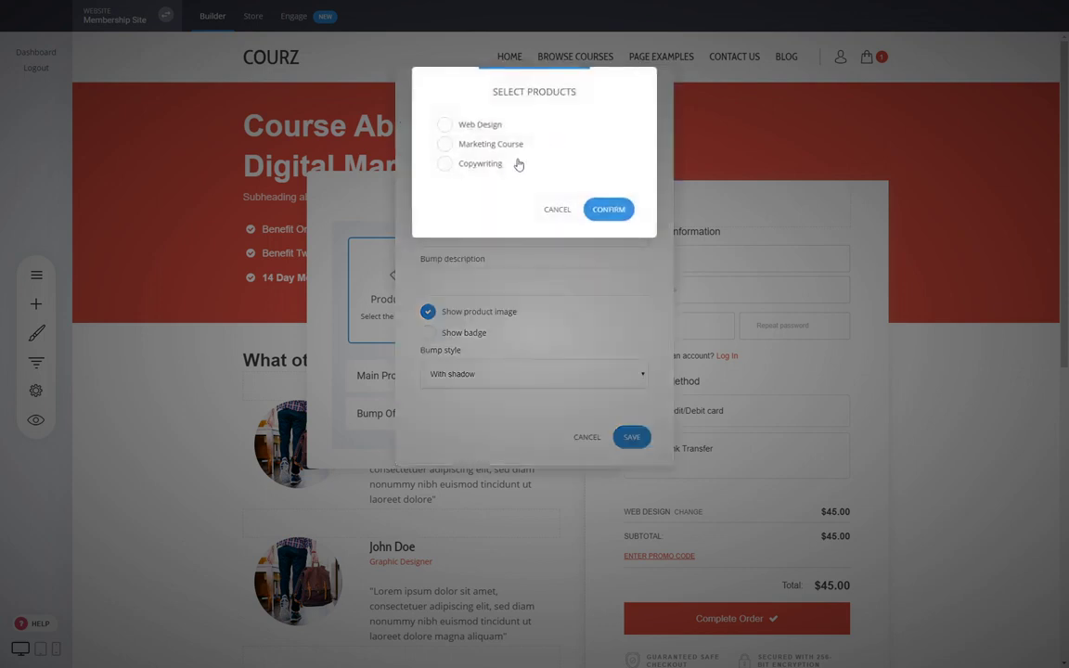
pyautogui.click(471, 164)
pyautogui.click(614, 208)
pyautogui.click(461, 179)
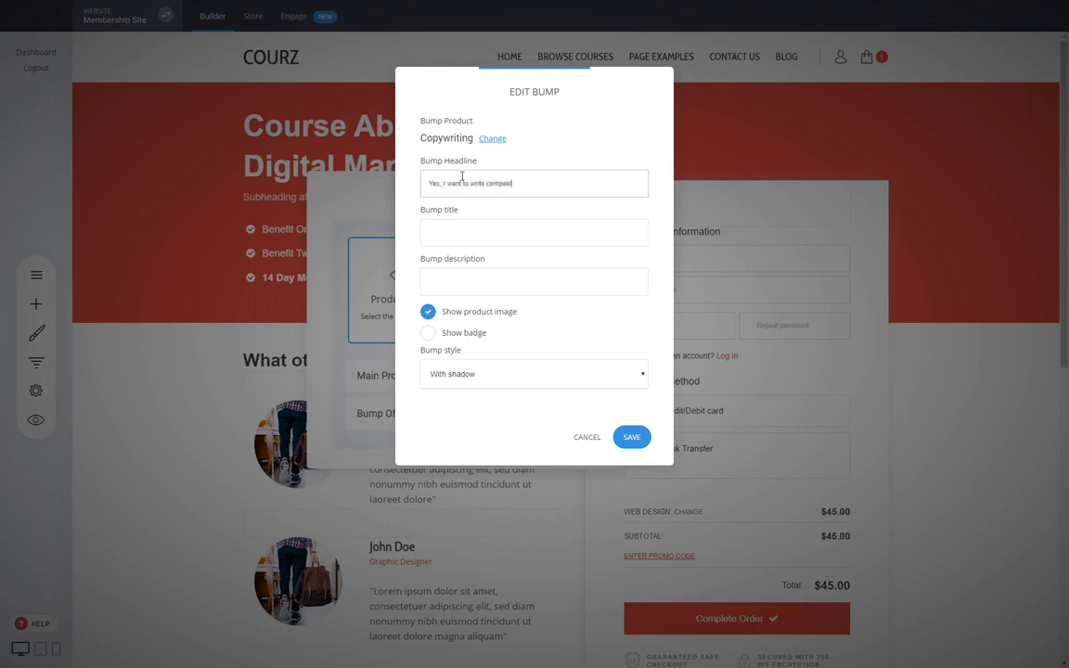
pyautogui.click(455, 232)
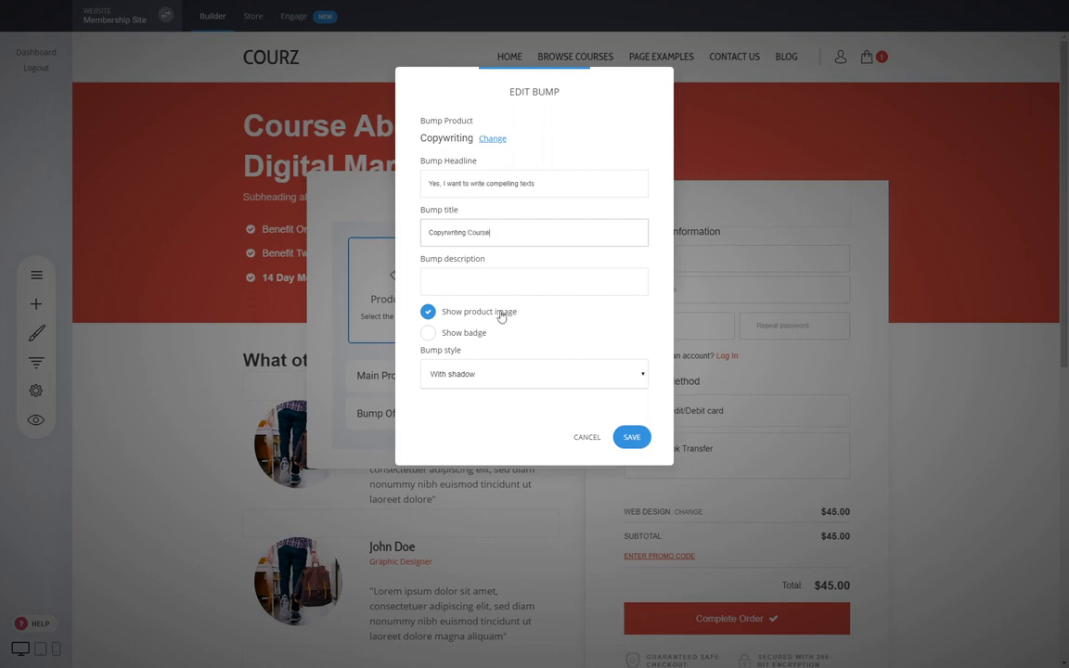
pyautogui.click(635, 438)
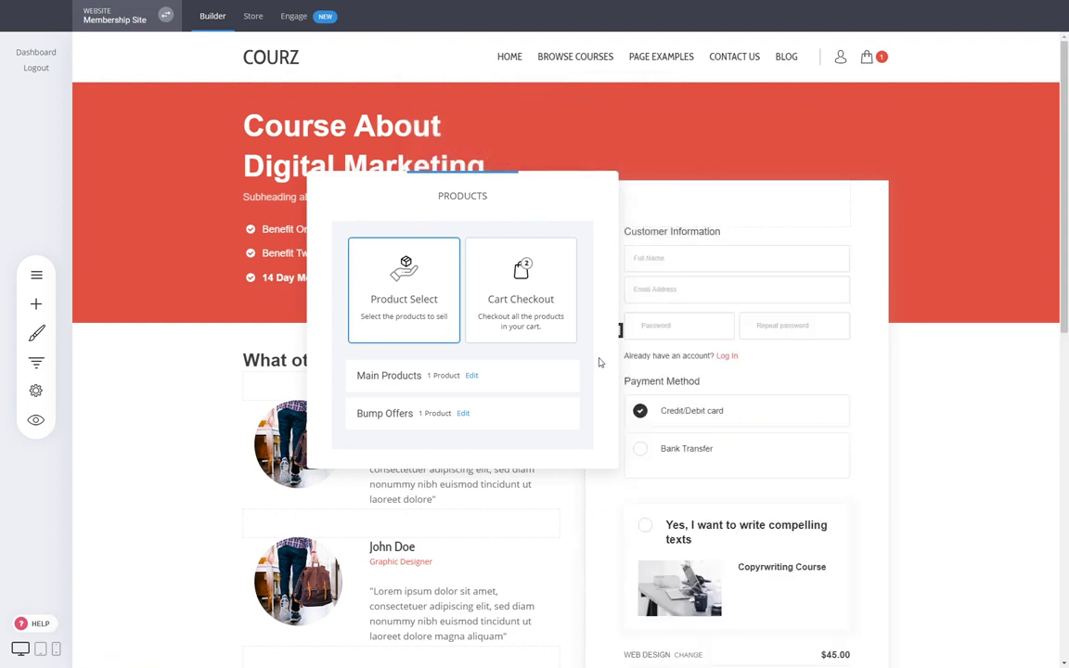
pyautogui.click(882, 430)
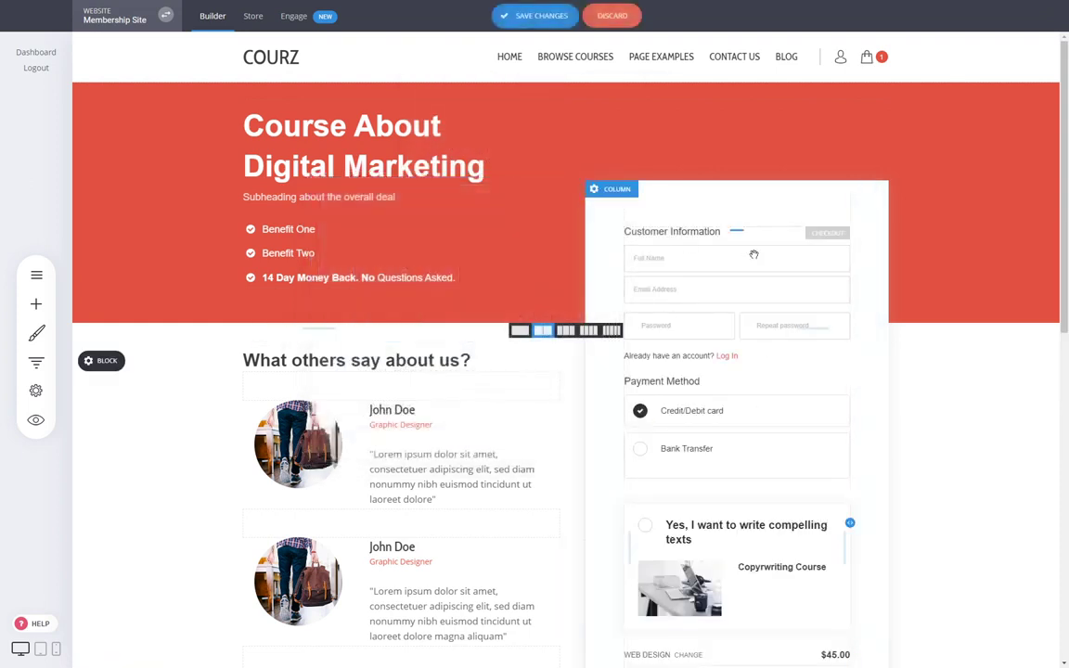
# - Check the Copywriting Course bump offer below the Web Design checkout and save the Custom Course Checkout page
pyautogui.scroll(-2, 789, 303)
pyautogui.scroll(-1, 788, 303)
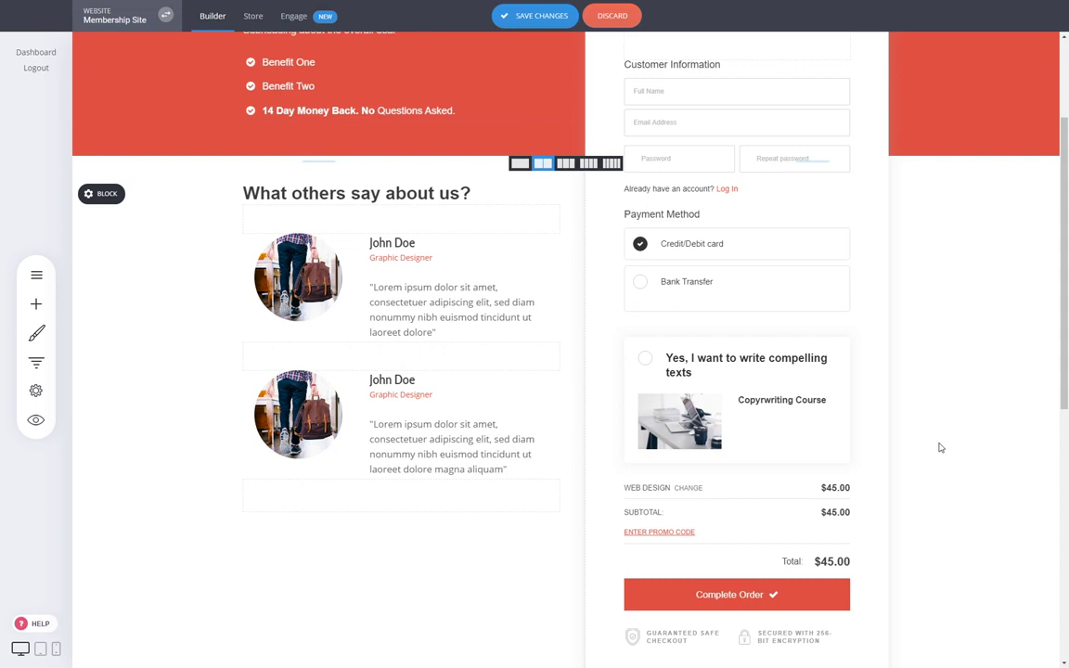
pyautogui.hotkey('ctrl', 's')
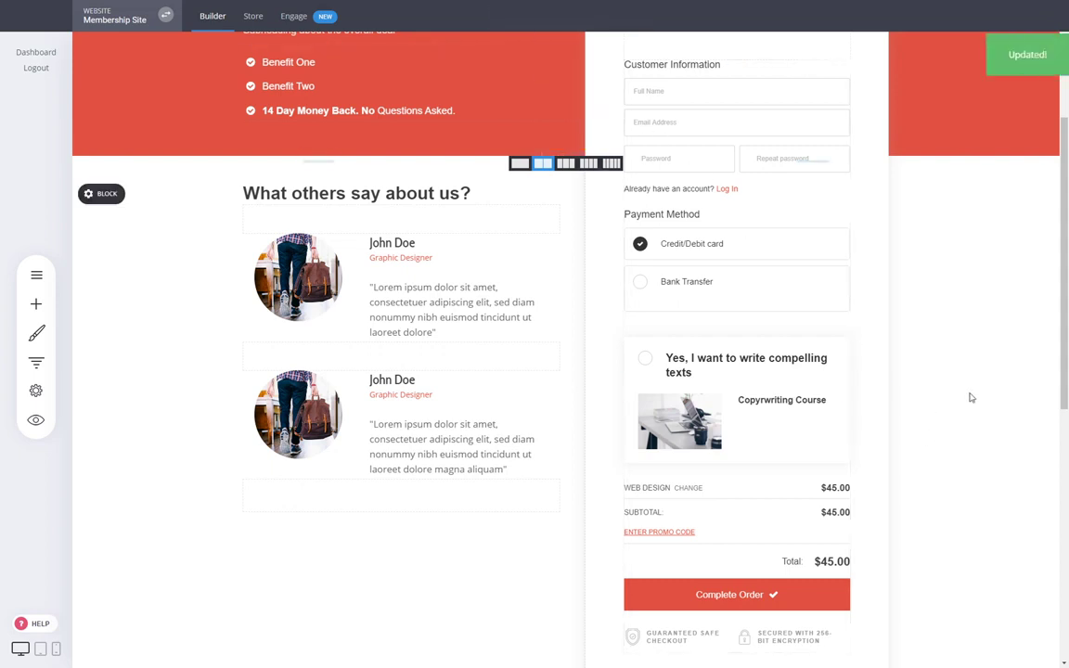
pyautogui.scroll(3, 965, 399)
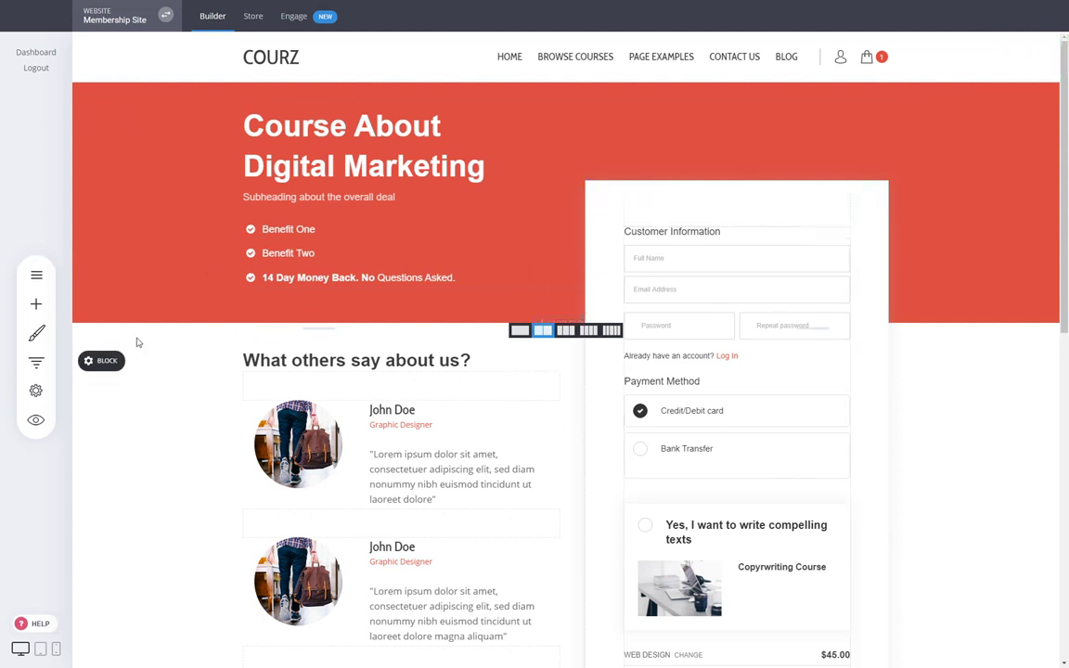
pyautogui.click(34, 274)
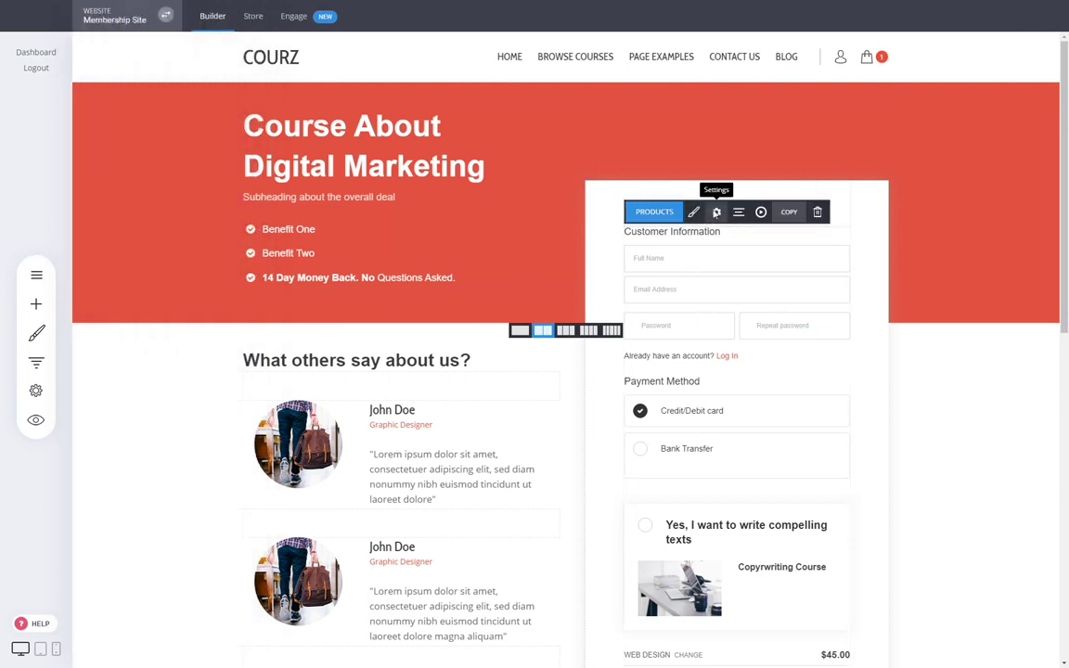
# - Point the checkout's after-purchase link to the Thank You 2 page in the Pages group and save
pyautogui.click(716, 212)
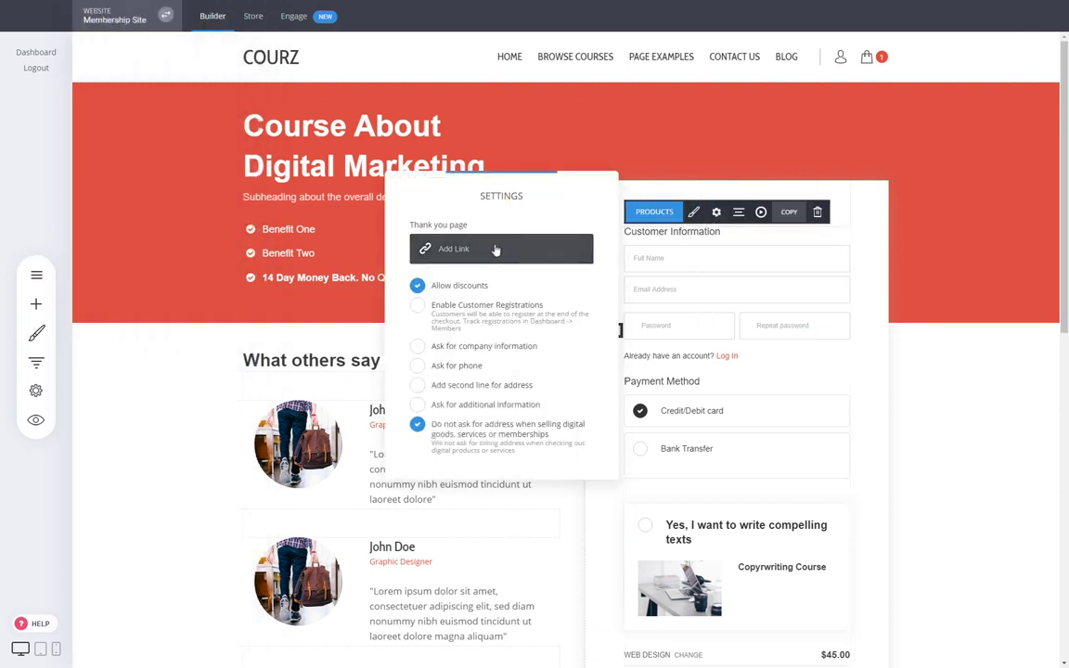
pyautogui.click(453, 249)
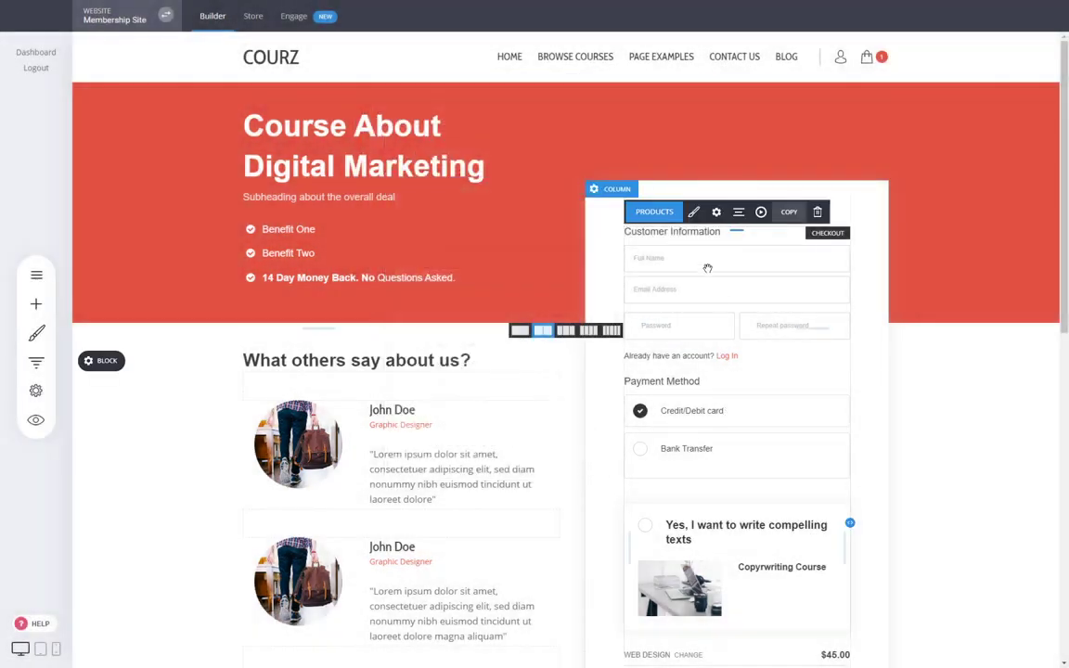
pyautogui.click(716, 213)
pyautogui.click(546, 246)
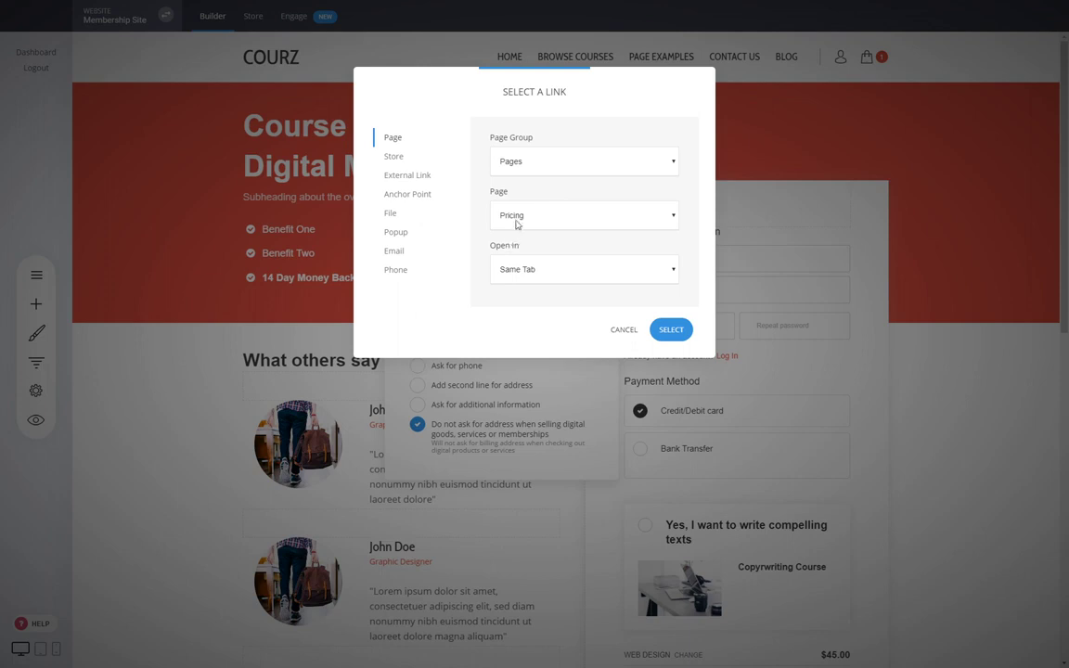
pyautogui.click(529, 195)
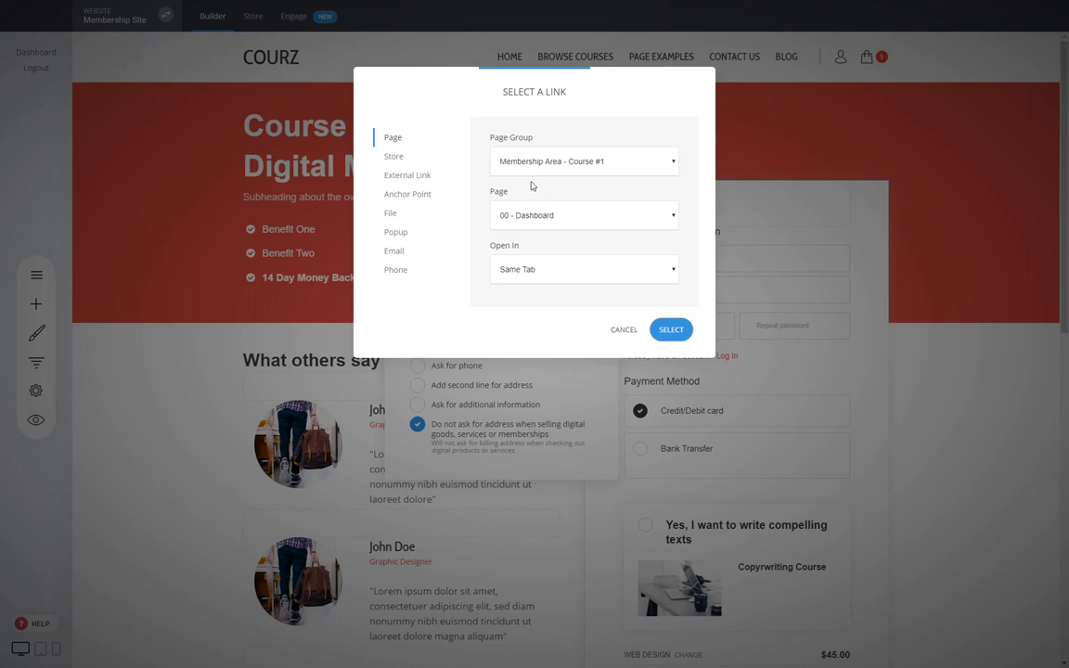
pyautogui.click(532, 195)
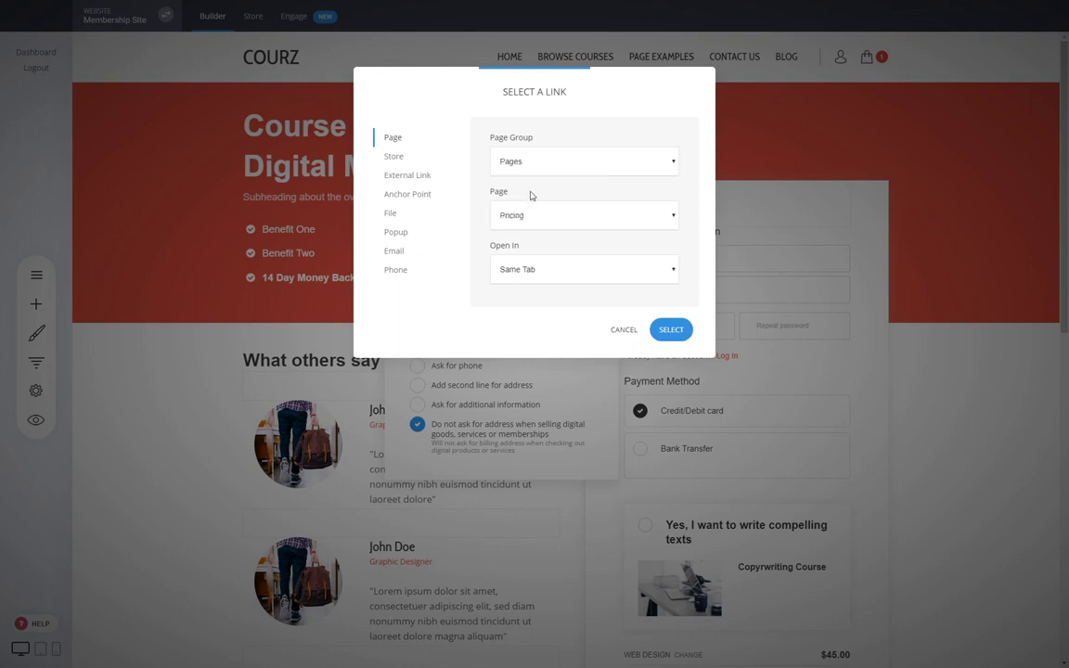
pyautogui.click(528, 296)
pyautogui.click(671, 329)
pyautogui.click(740, 366)
pyautogui.hotkey('ctrl', 's')
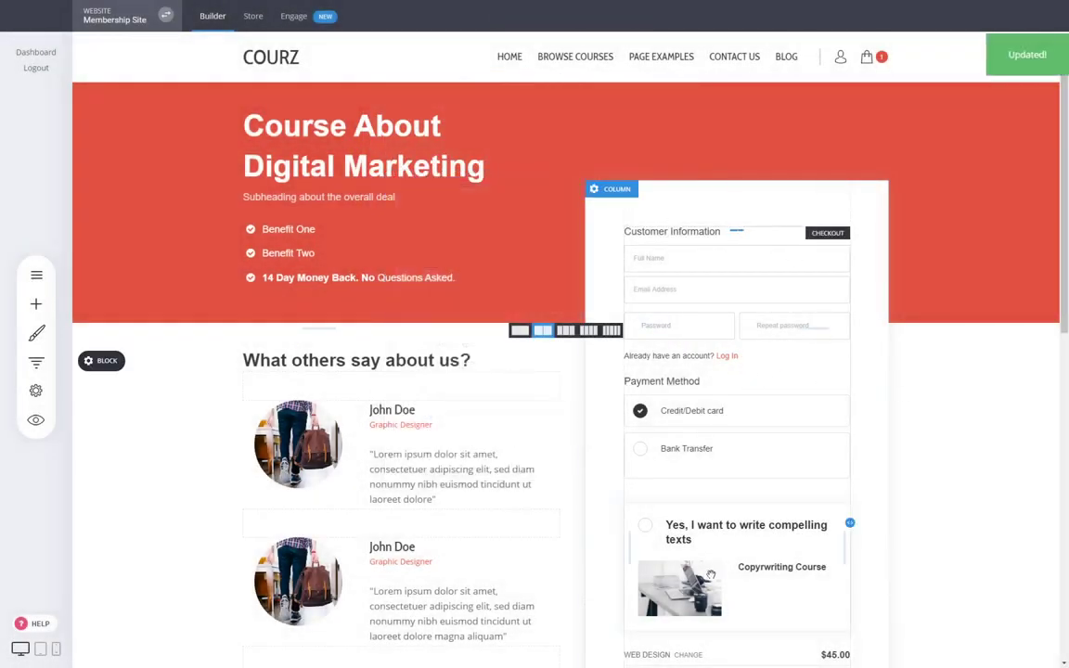
# - Browse the Thank You page templates without adding one, then open the existing Thank You 2 page
pyautogui.click(32, 287)
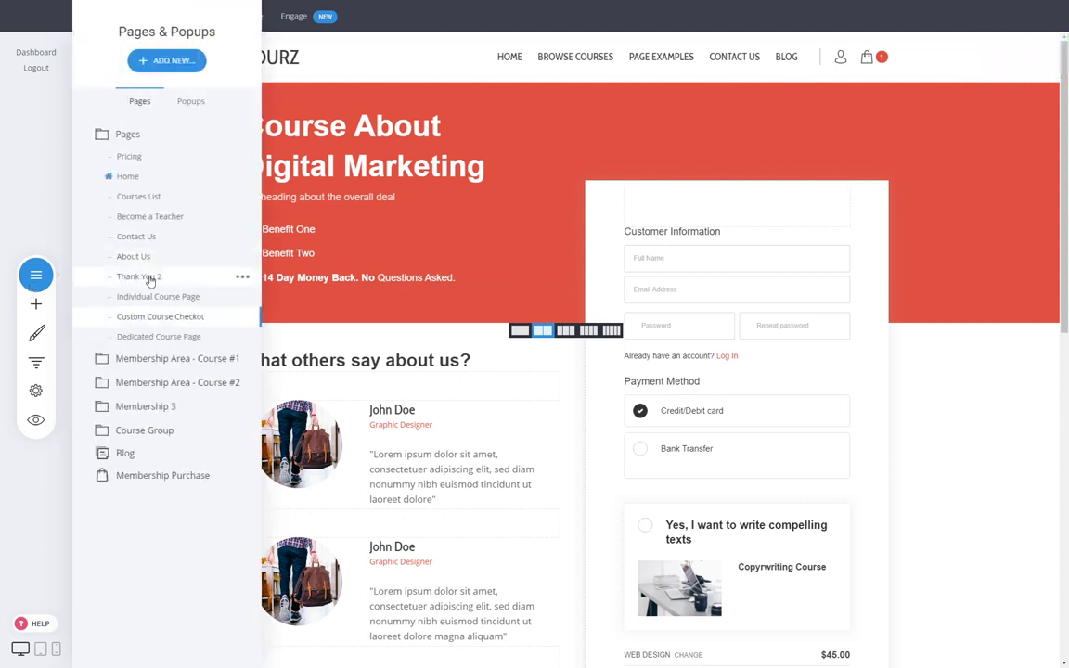
pyautogui.click(153, 60)
pyautogui.click(336, 155)
pyautogui.click(153, 204)
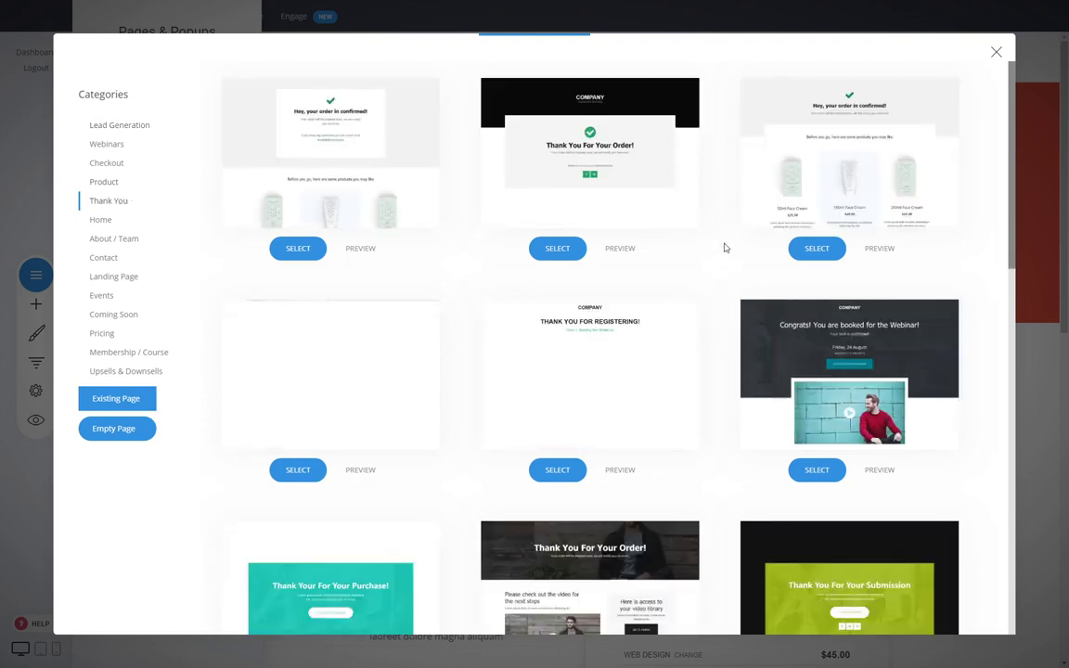
pyautogui.scroll(-3, 724, 248)
pyautogui.scroll(-2, 722, 281)
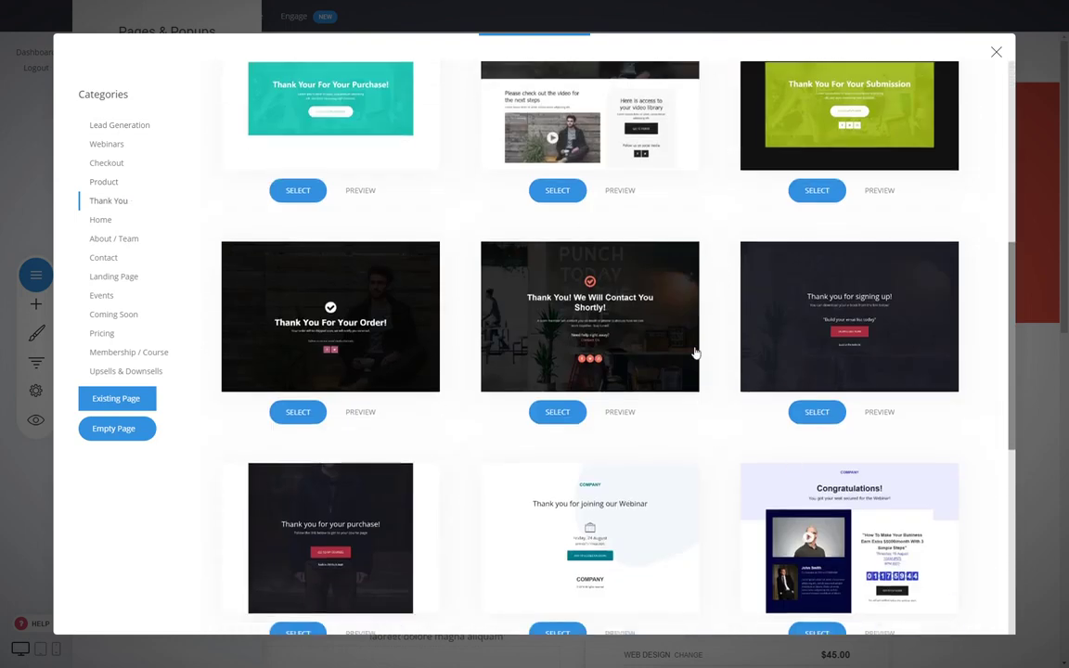
pyautogui.scroll(3, 692, 420)
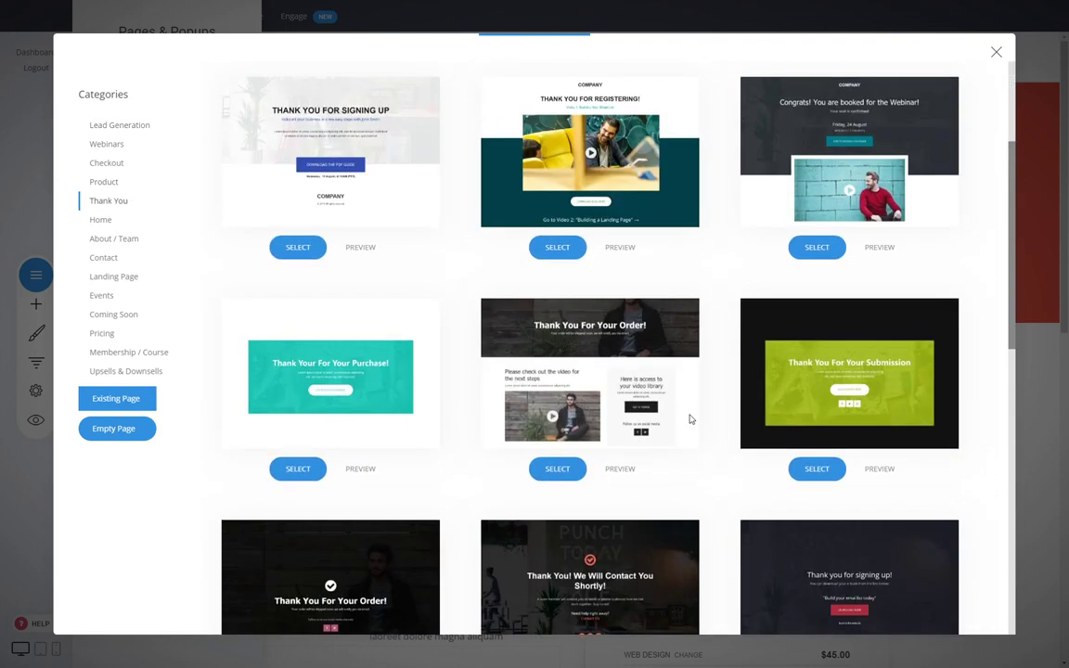
pyautogui.click(995, 54)
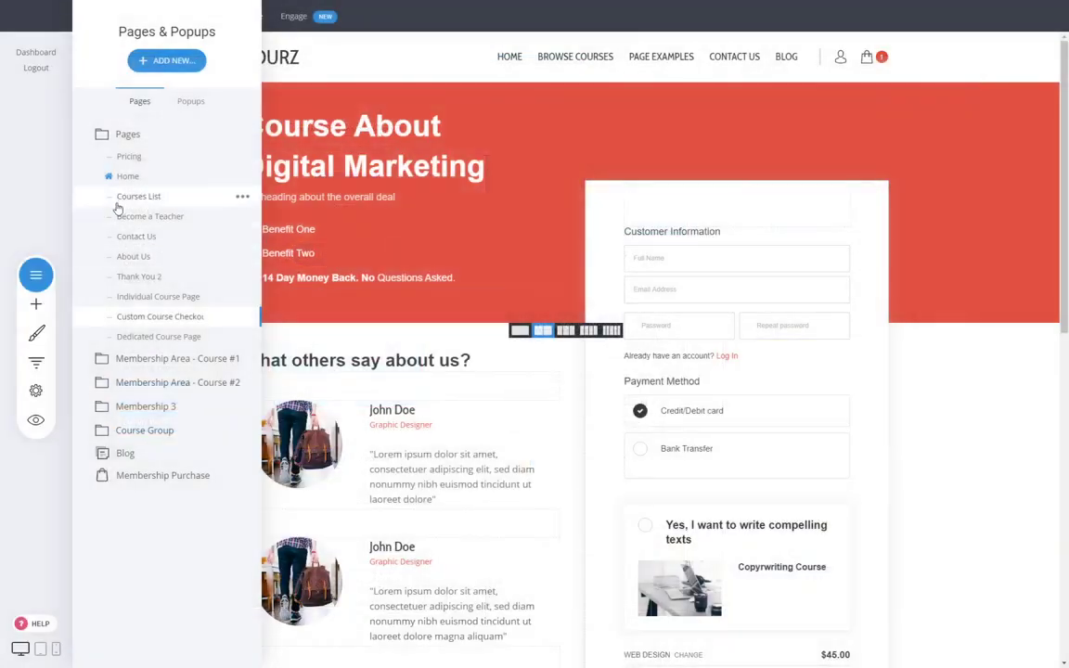
pyautogui.click(168, 319)
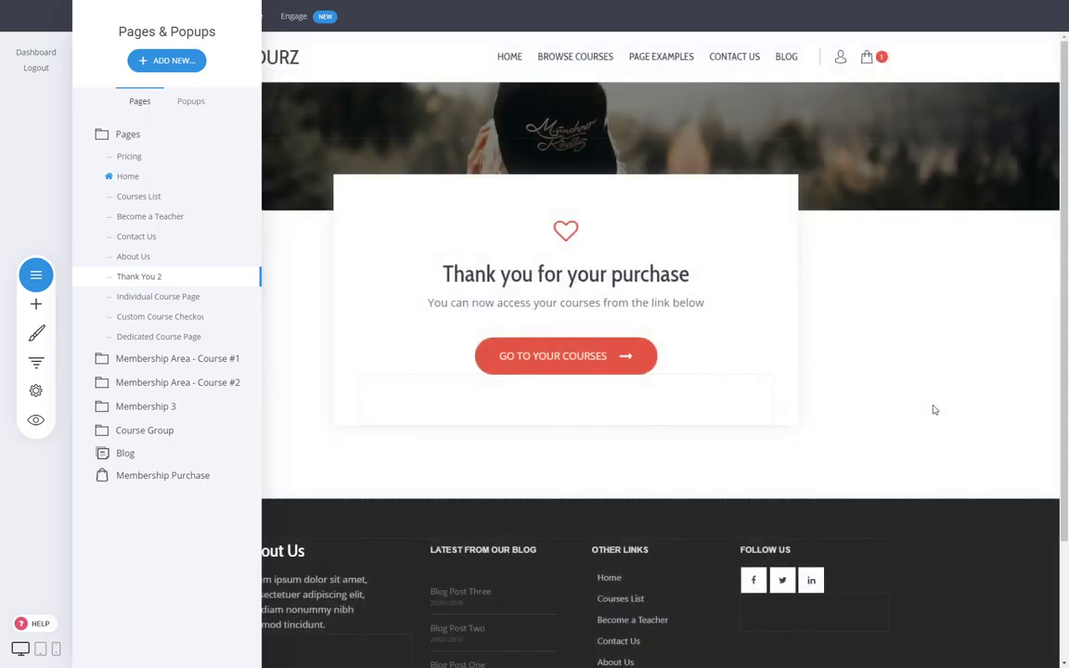
# - Link GO TO YOUR COURSES to Membership Area - Course #1 / 00 - Dashboard, save, and return Home
pyautogui.click(627, 361)
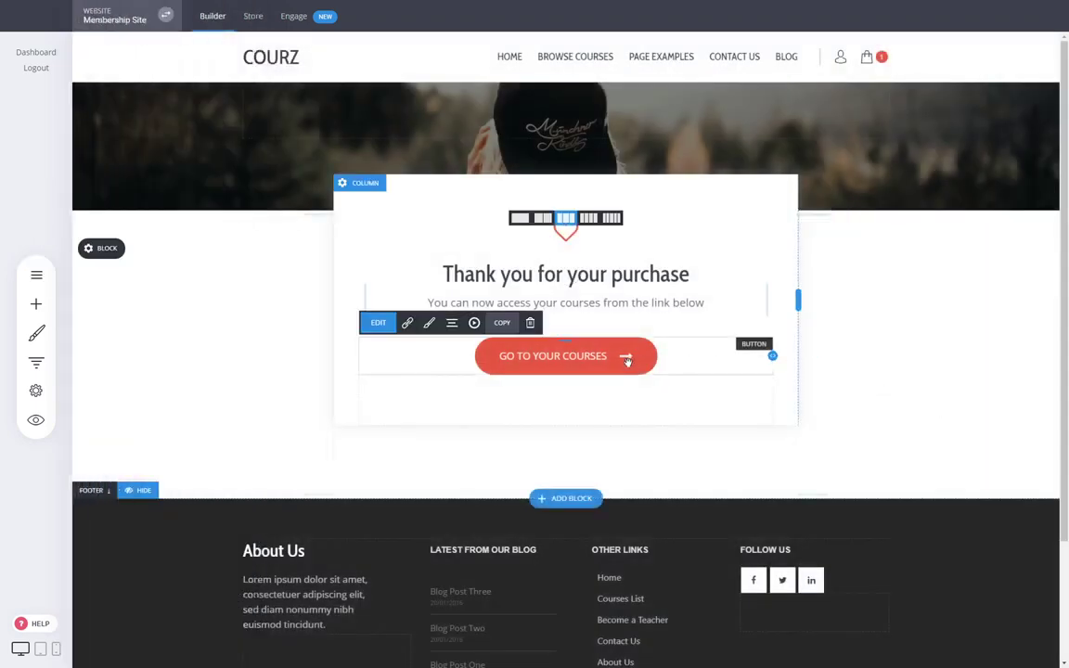
pyautogui.click(405, 327)
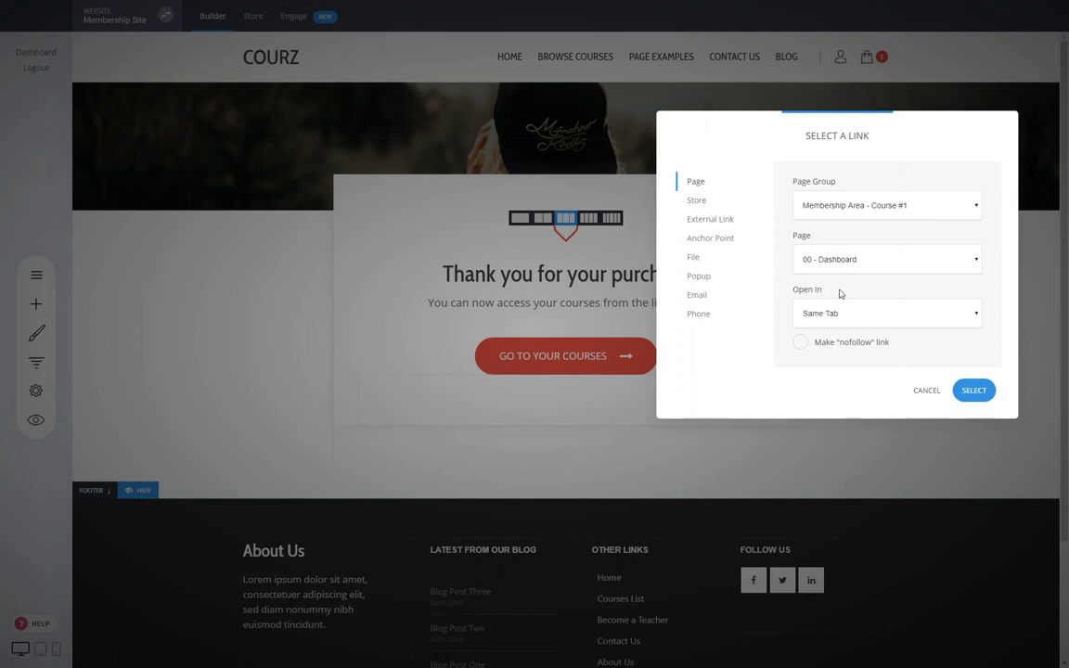
pyautogui.click(971, 391)
pyautogui.click(536, 15)
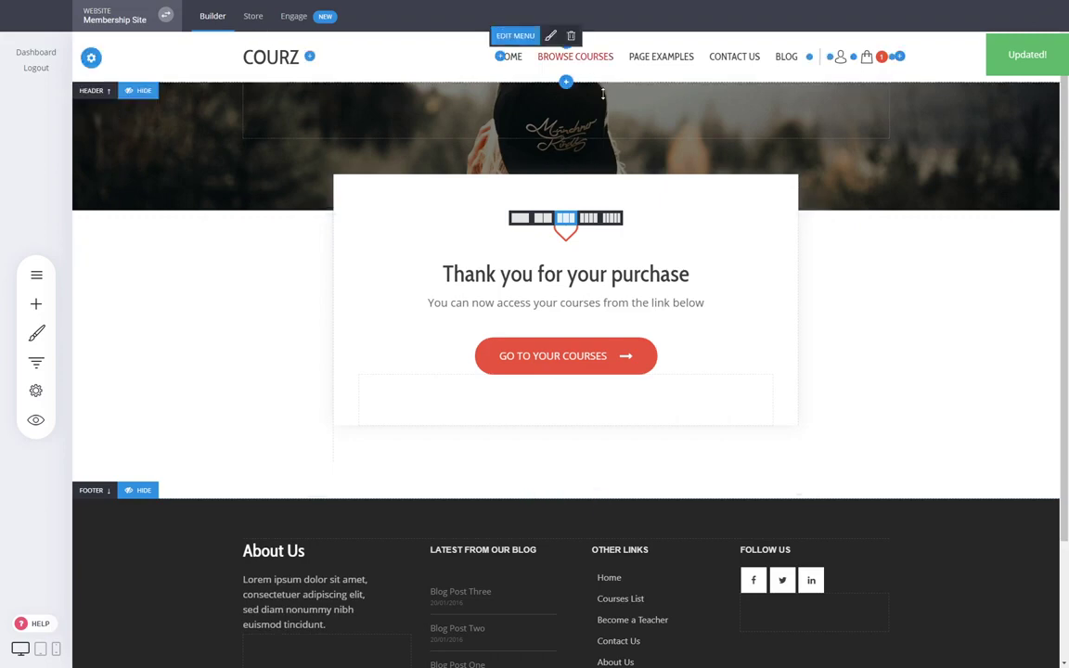
pyautogui.click(517, 58)
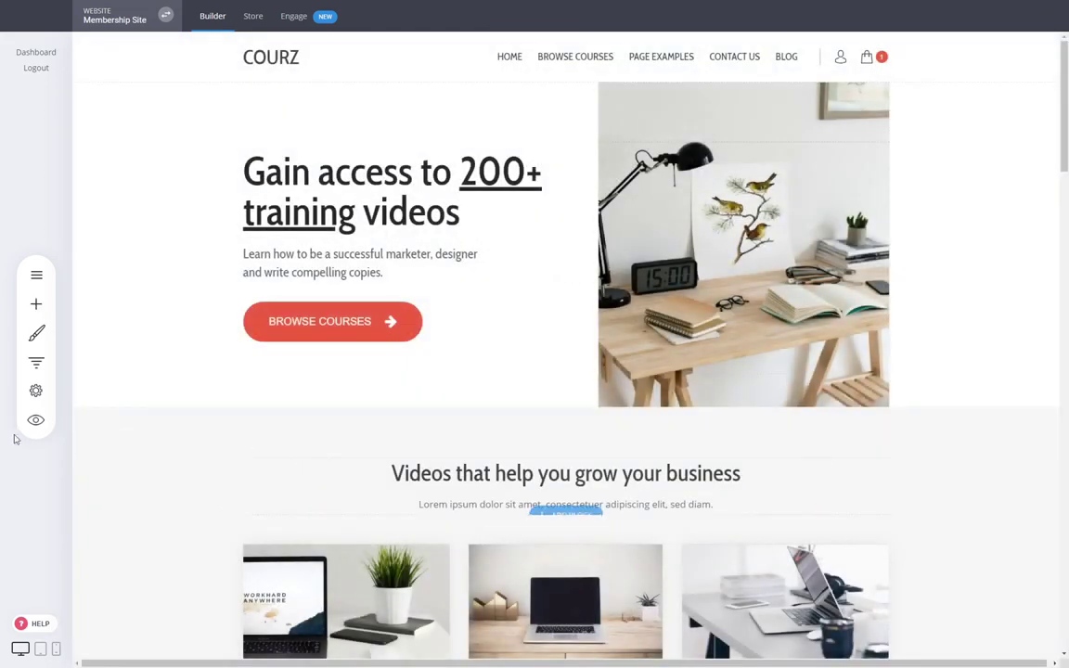
# - Preview the website and go to the Web Design course checkout via Grab The Course
pyautogui.scroll(-3, 217, 436)
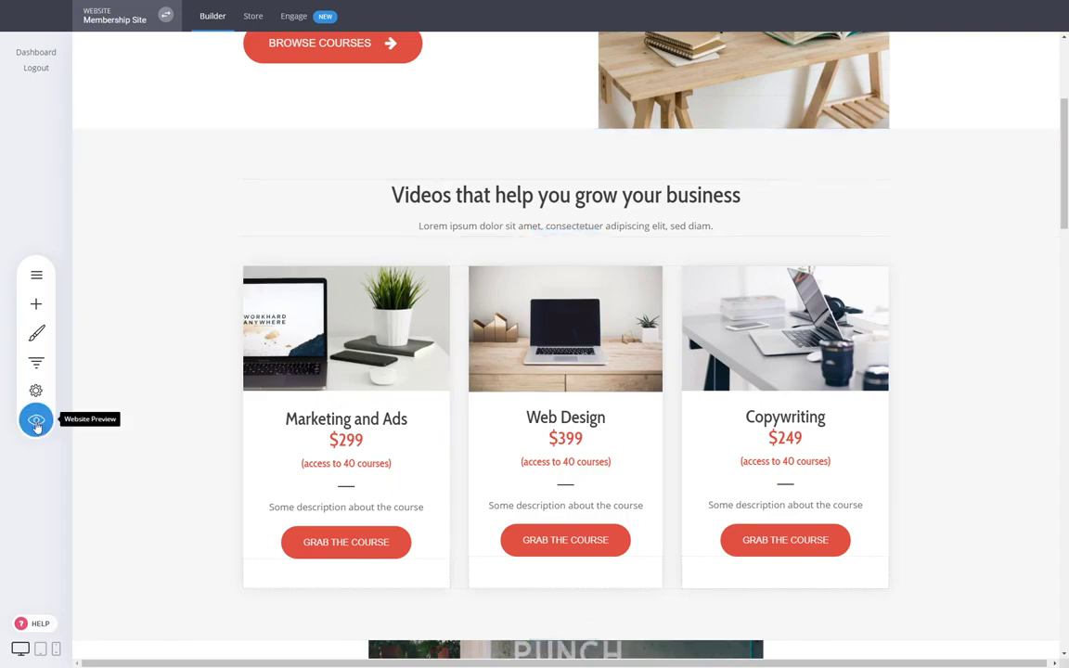
pyautogui.click(35, 419)
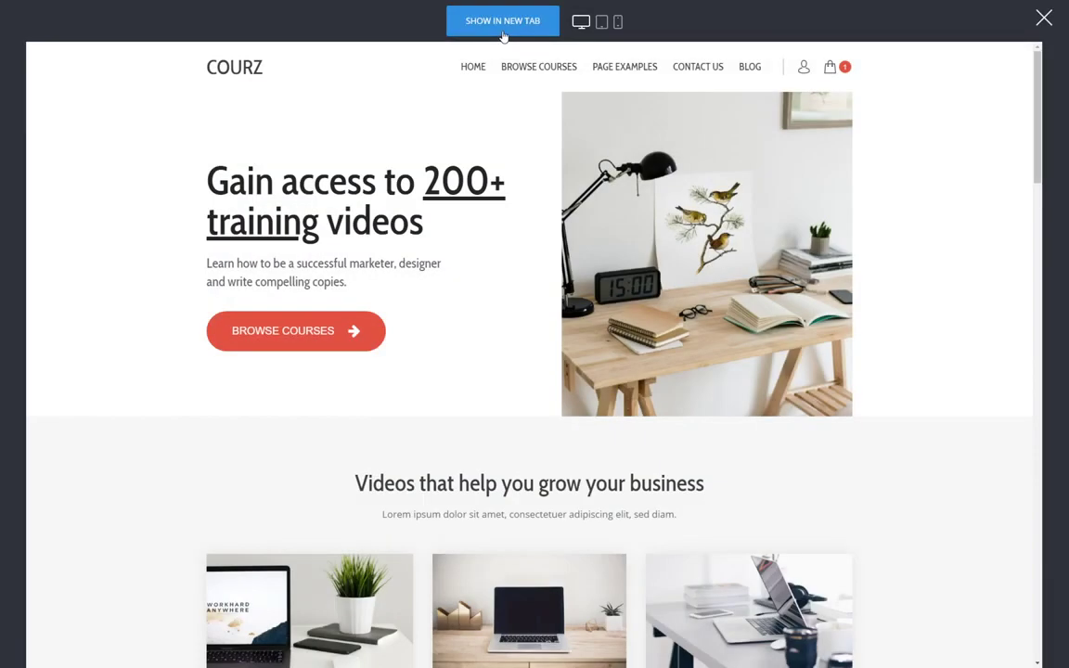
pyautogui.scroll(-3, 422, 236)
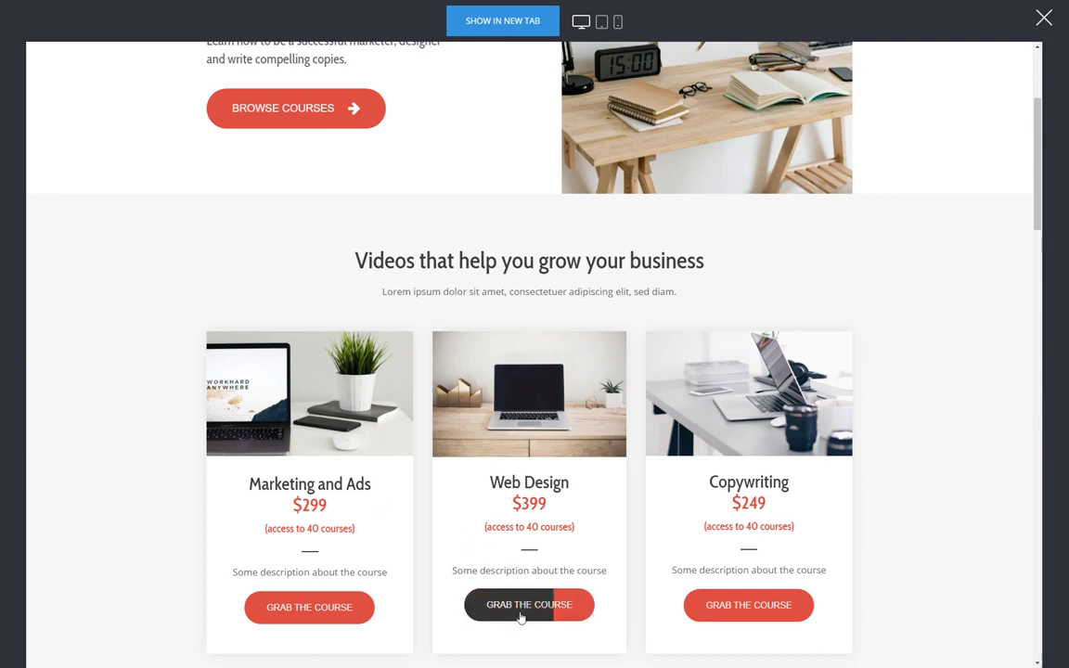
pyautogui.click(520, 615)
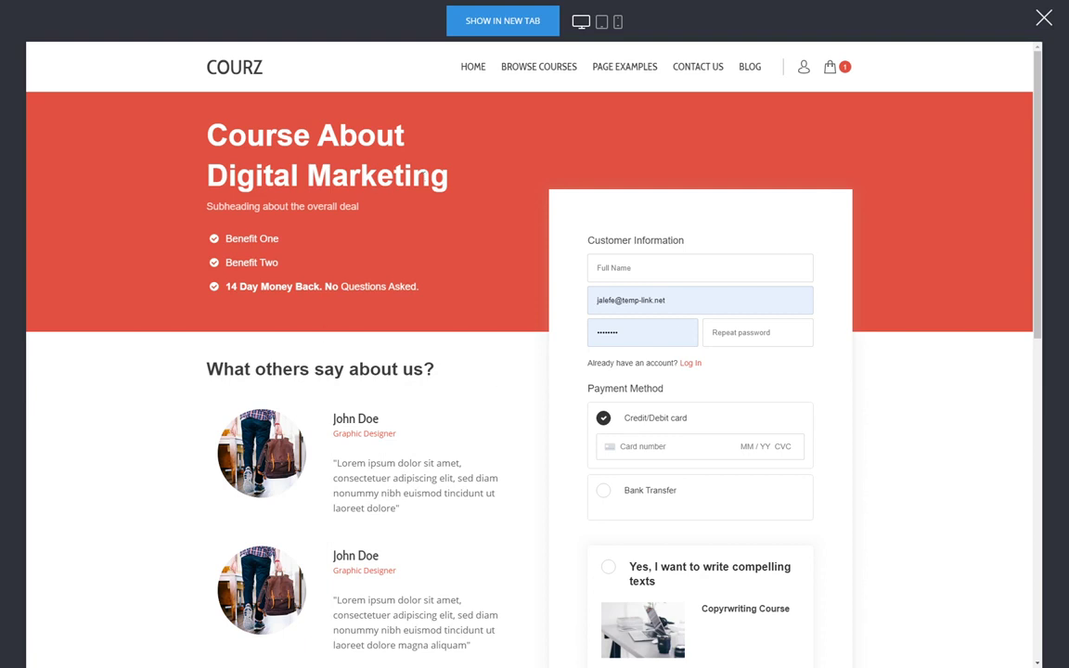
# - Fill the checkout with the customer's name, the account password and the test card number
pyautogui.click(652, 258)
pyautogui.click(723, 327)
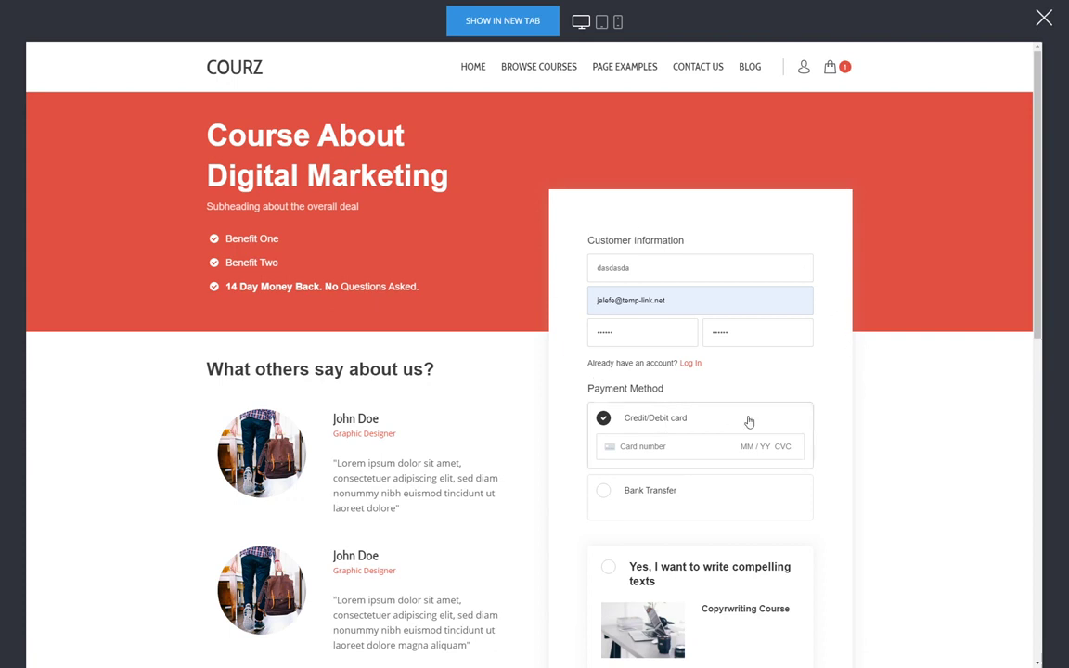
pyautogui.click(675, 447)
pyautogui.write('4242 4242 424242420424242')
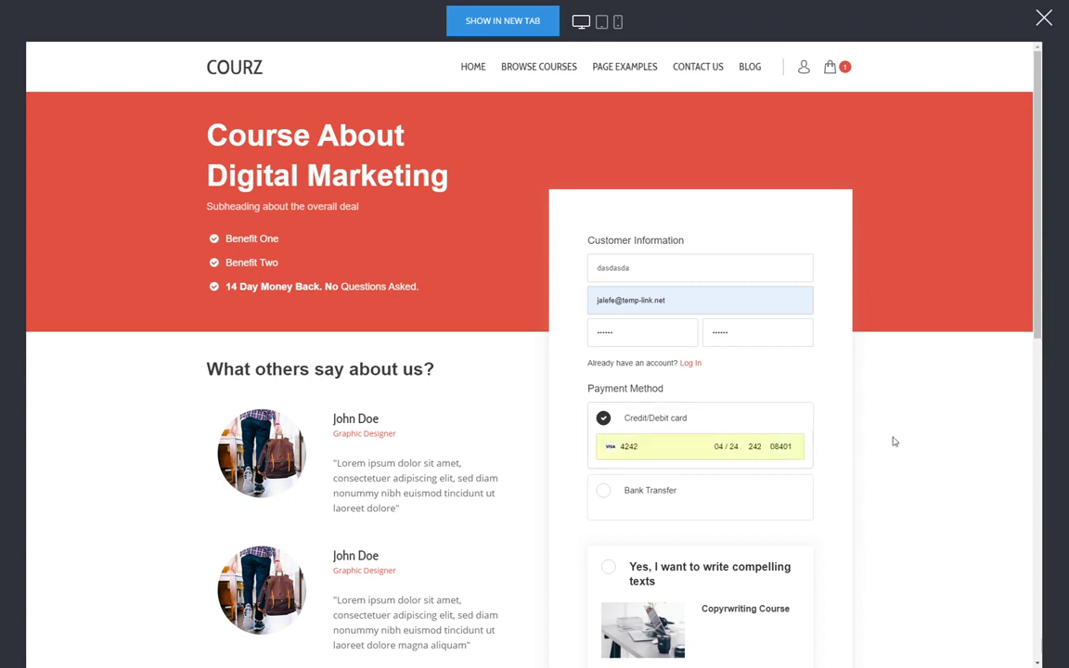
# - Add the Copywriting bump offer for a $130.00 total and complete the order
pyautogui.scroll(-2, 920, 413)
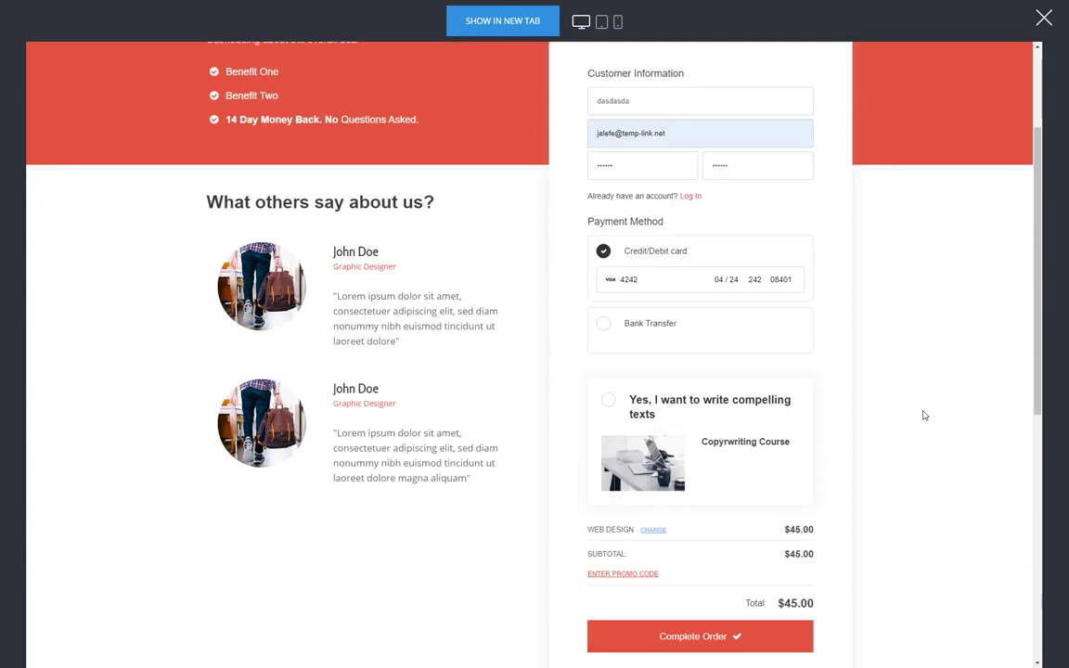
pyautogui.click(643, 406)
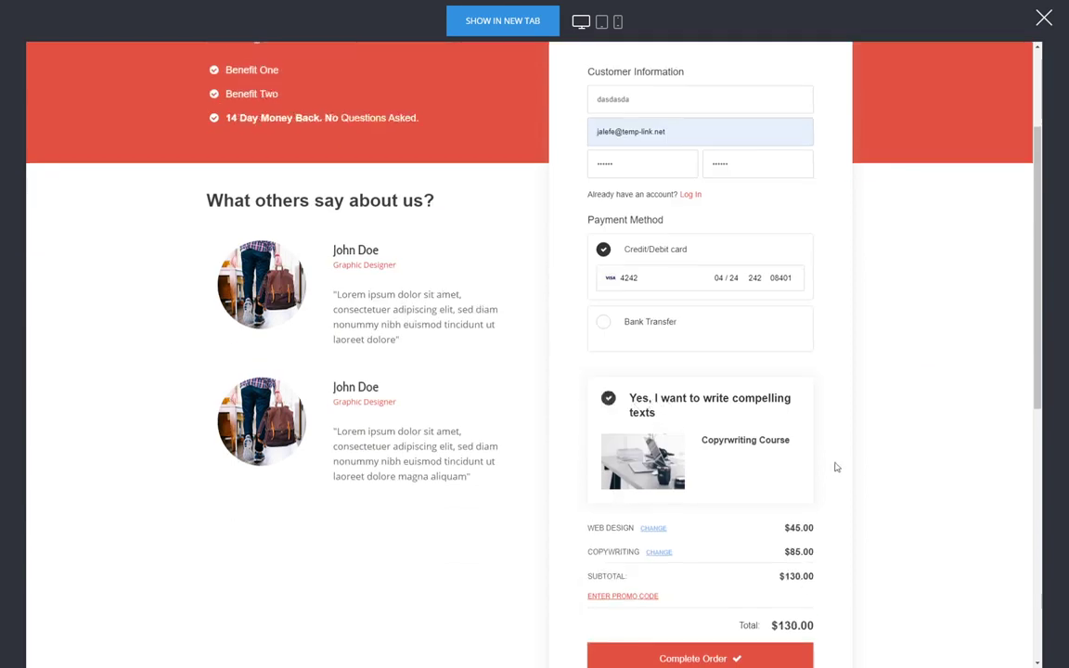
pyautogui.scroll(-2, 835, 465)
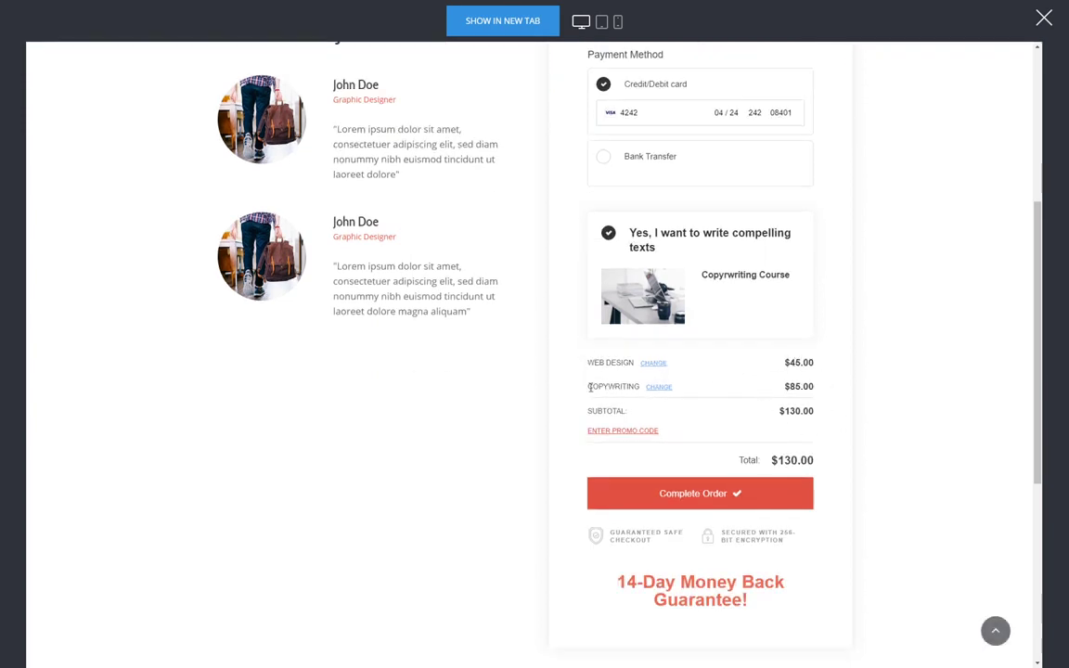
pyautogui.click(719, 501)
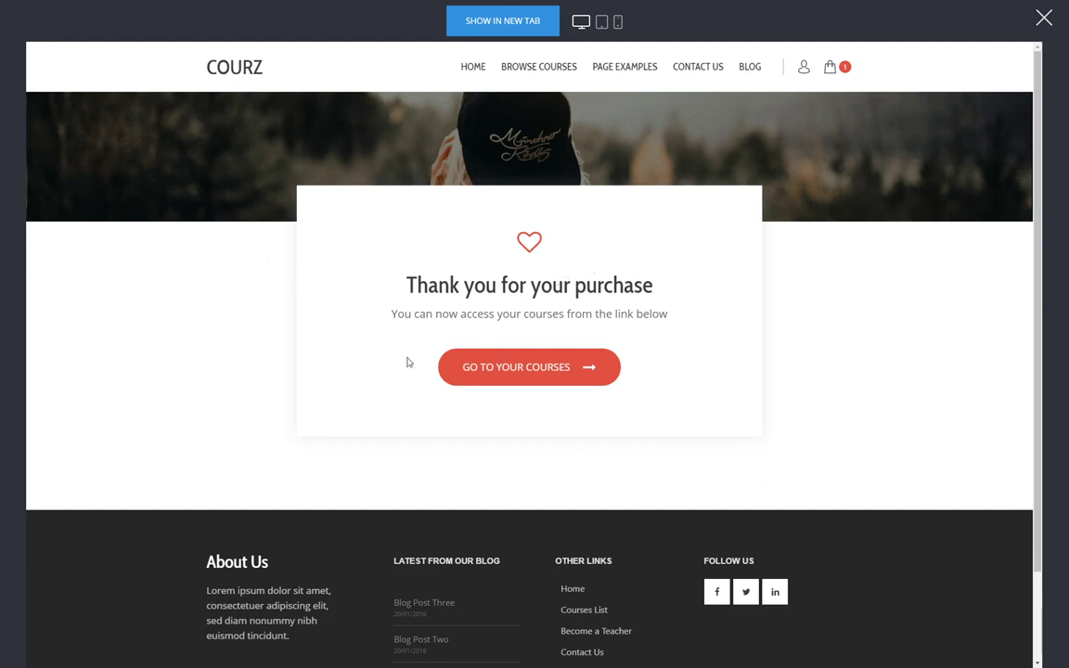
# - Go from the thank-you page to the member dashboard and open the first course
pyautogui.click(533, 374)
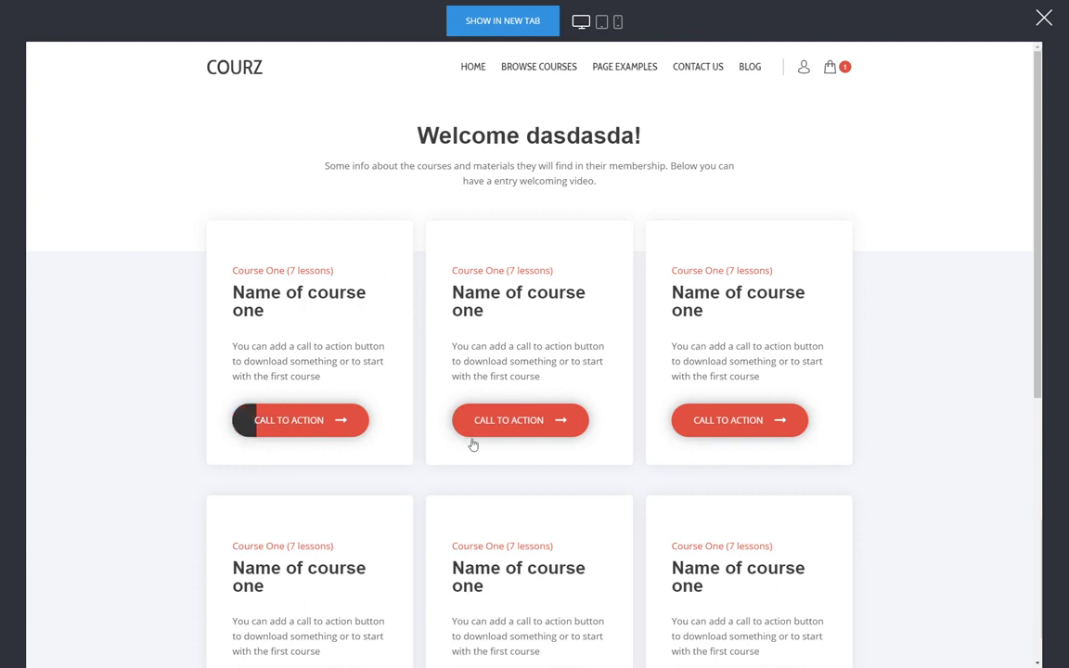
pyautogui.scroll(-3, 654, 419)
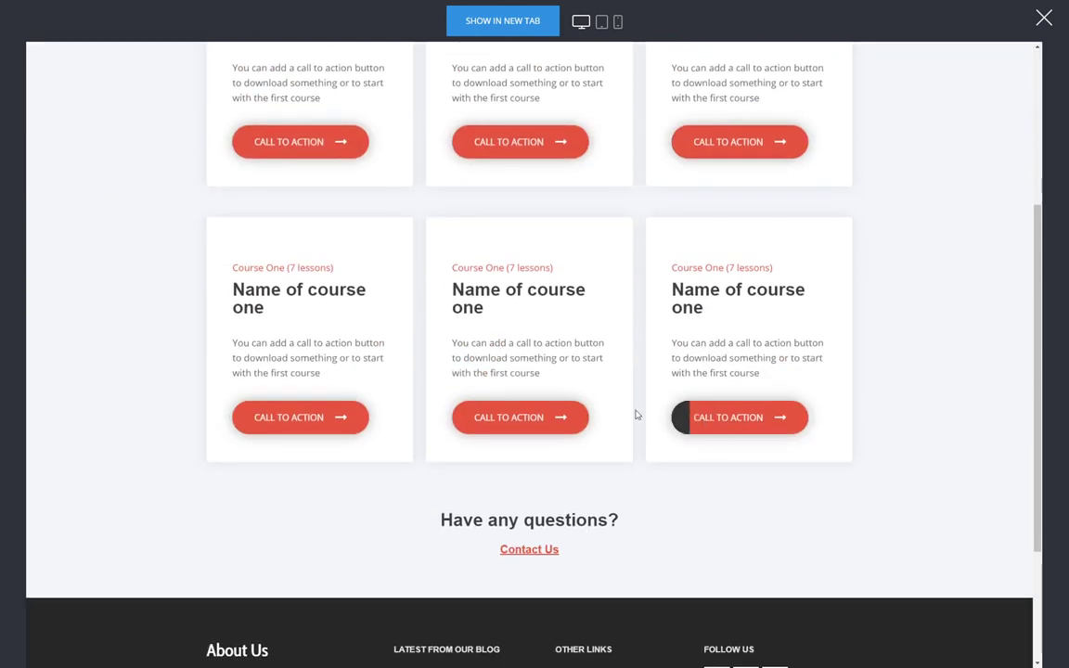
pyautogui.scroll(3, 648, 372)
pyautogui.click(316, 369)
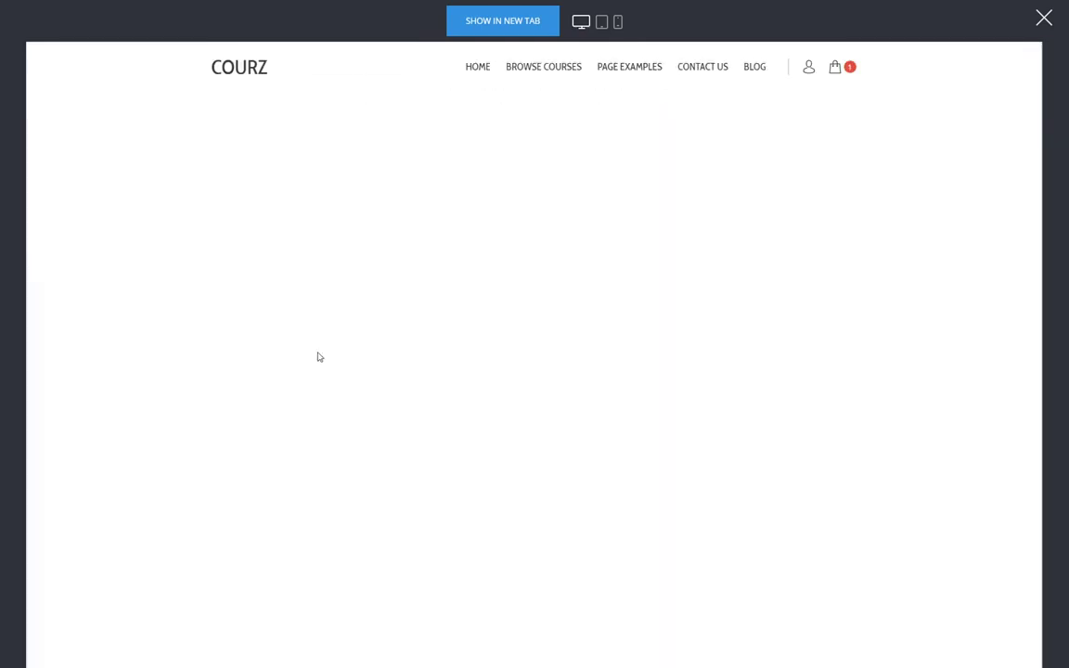
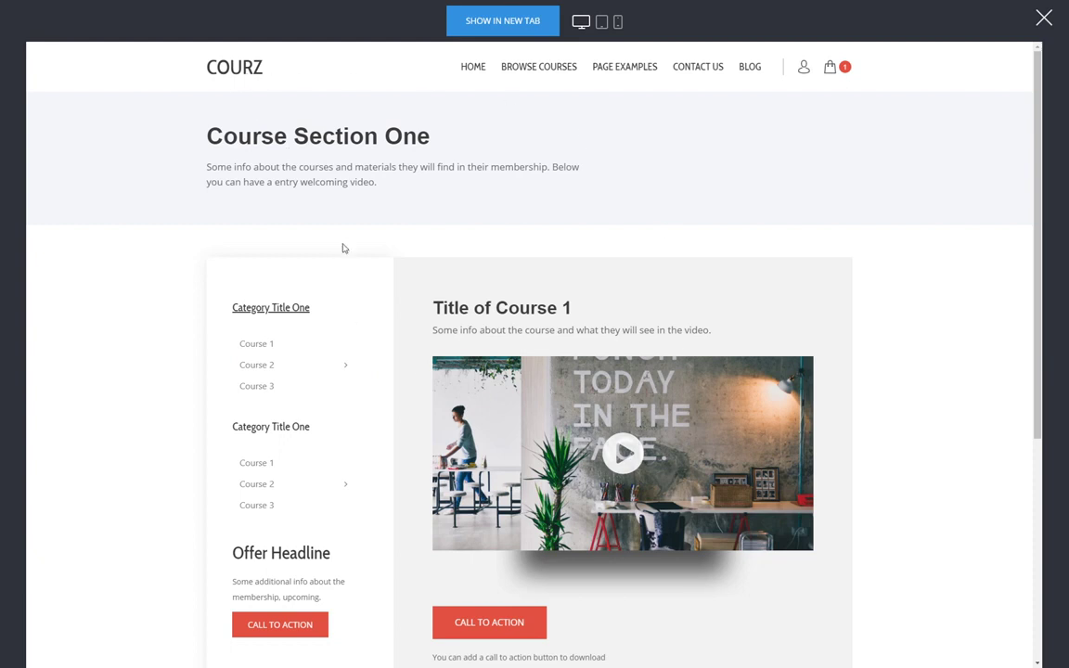
# - Check the member's order history and purchased products, then list the membership groups
pyautogui.click(806, 70)
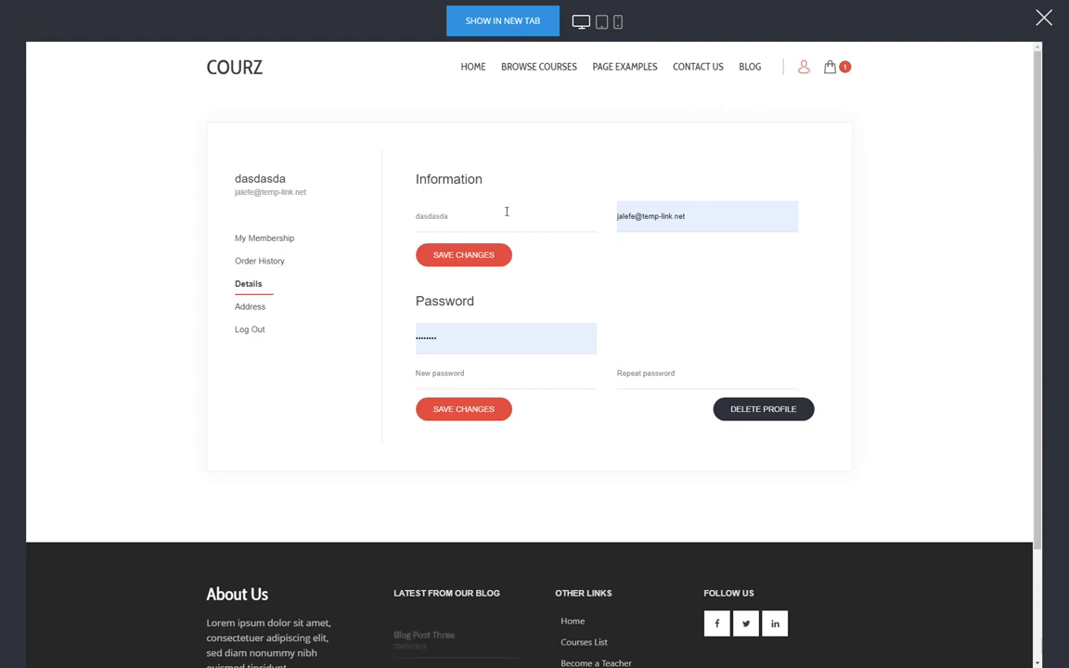
pyautogui.click(264, 269)
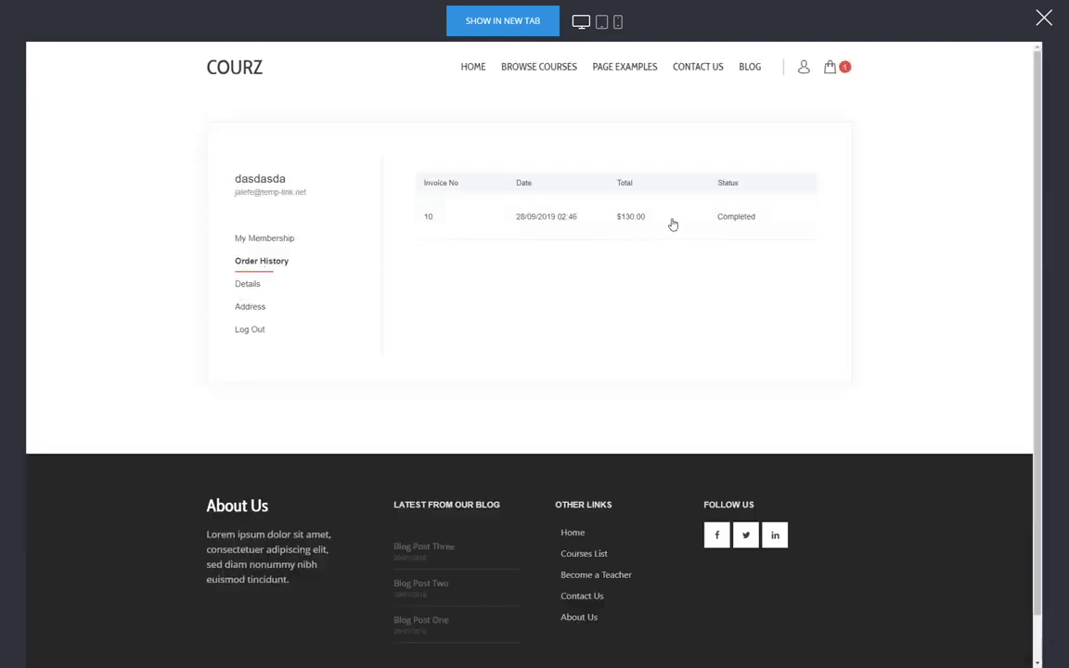
pyautogui.click(618, 219)
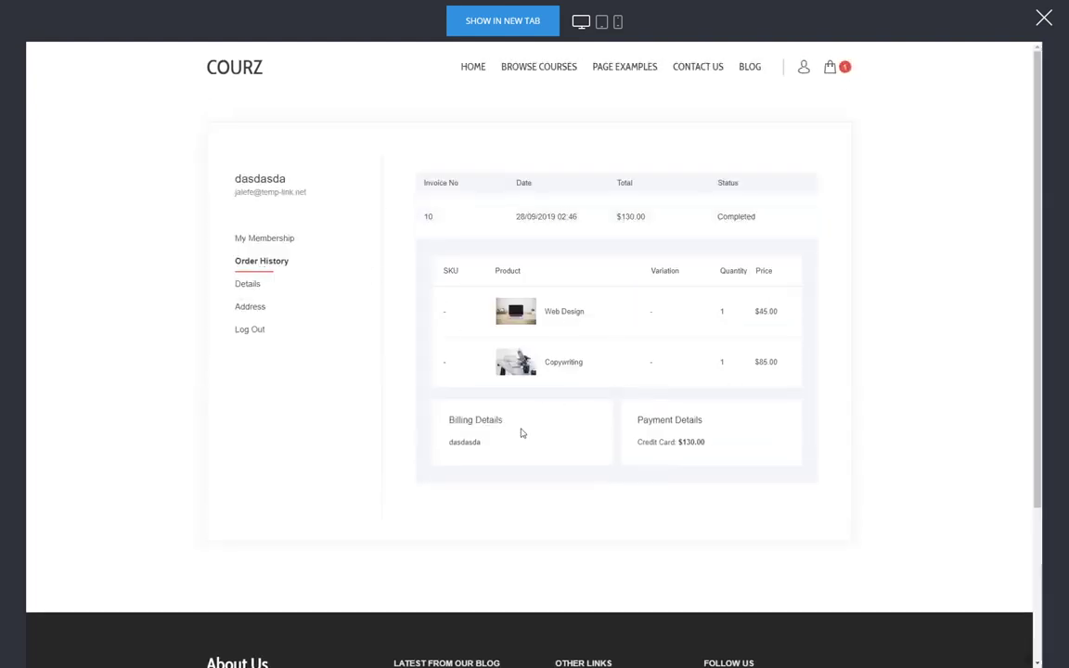
pyautogui.click(285, 245)
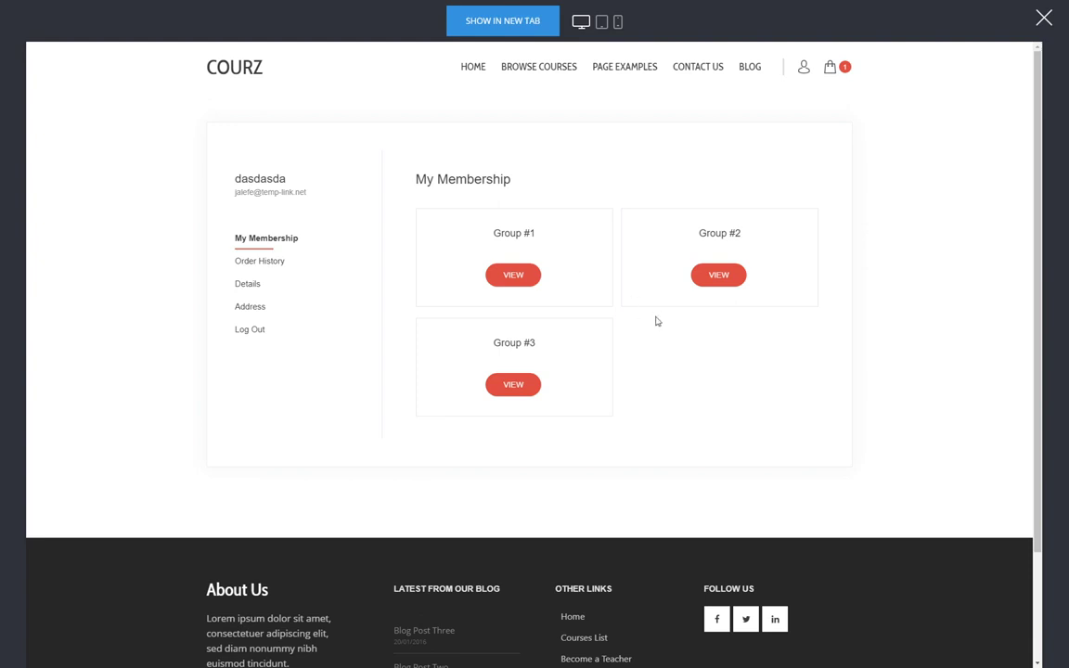
# - View the course pages of Group #1 and Group #2 from the account page
pyautogui.click(527, 280)
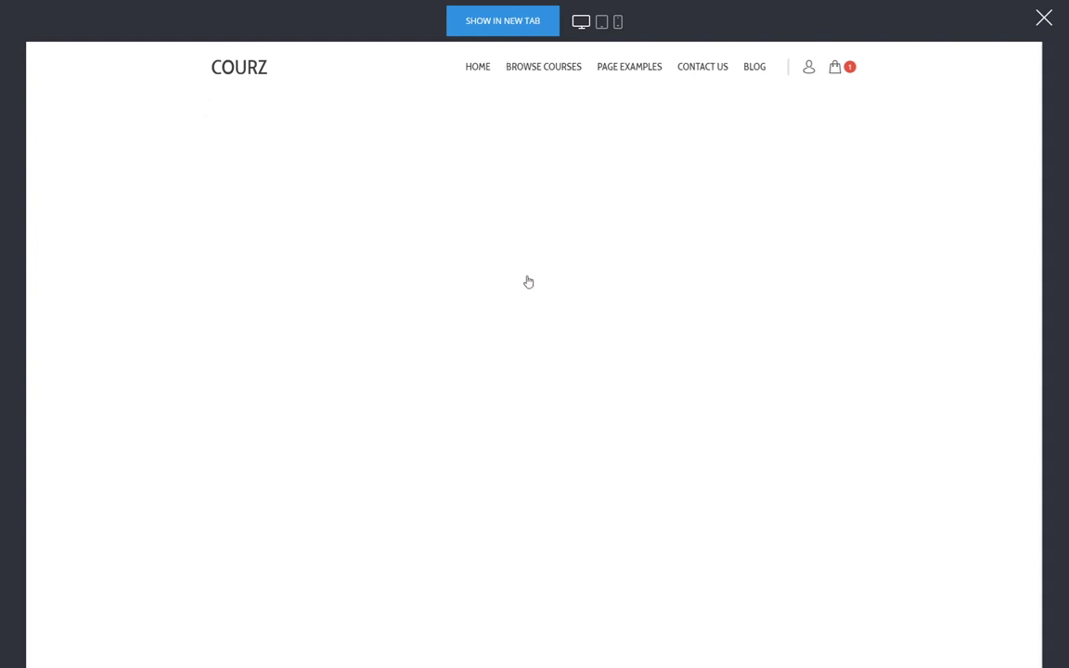
pyautogui.click(804, 71)
pyautogui.click(278, 238)
pyautogui.click(713, 280)
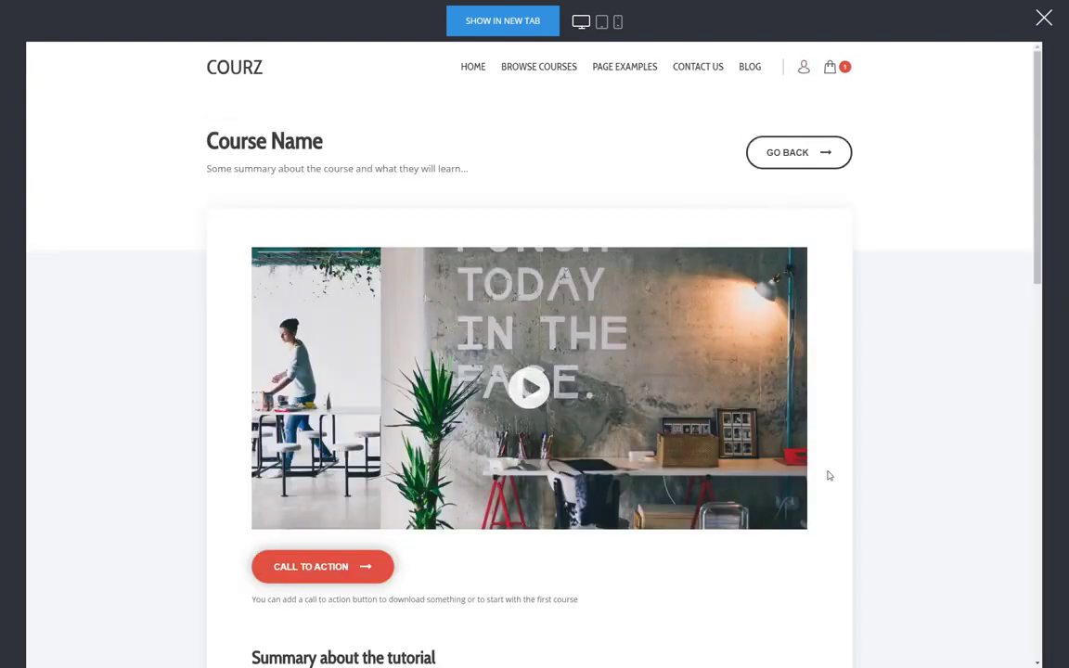
pyautogui.click(830, 67)
pyautogui.scroll(-3, 742, 417)
pyautogui.scroll(1, 808, 467)
pyautogui.scroll(1, 809, 466)
# - Open Group #3's course page, then close the site preview
pyautogui.click(805, 68)
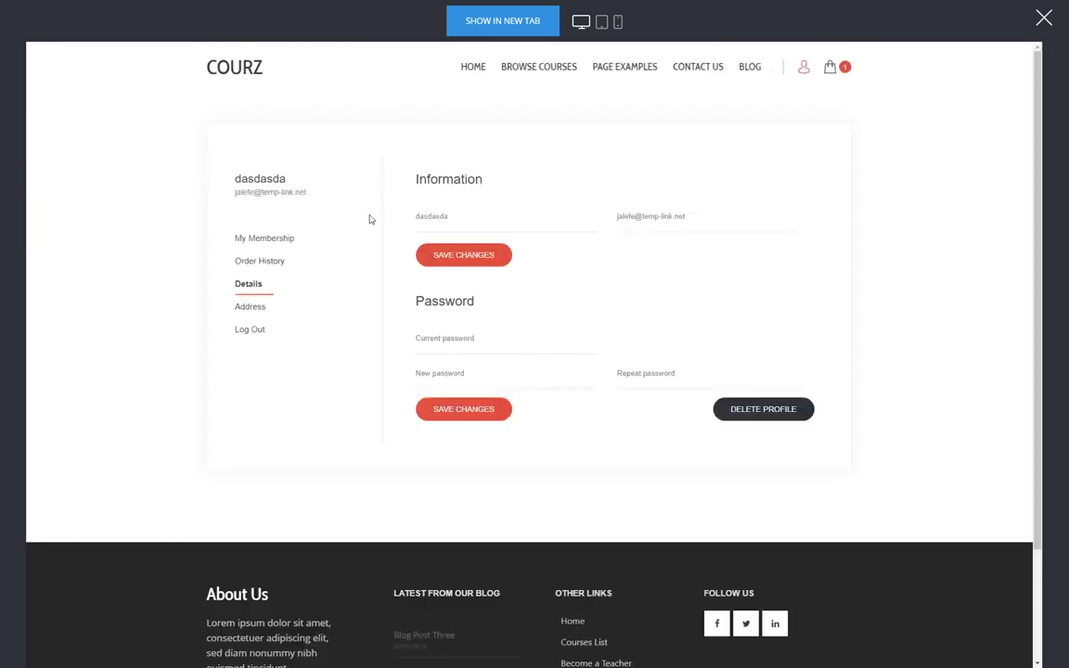
pyautogui.click(268, 238)
pyautogui.click(516, 388)
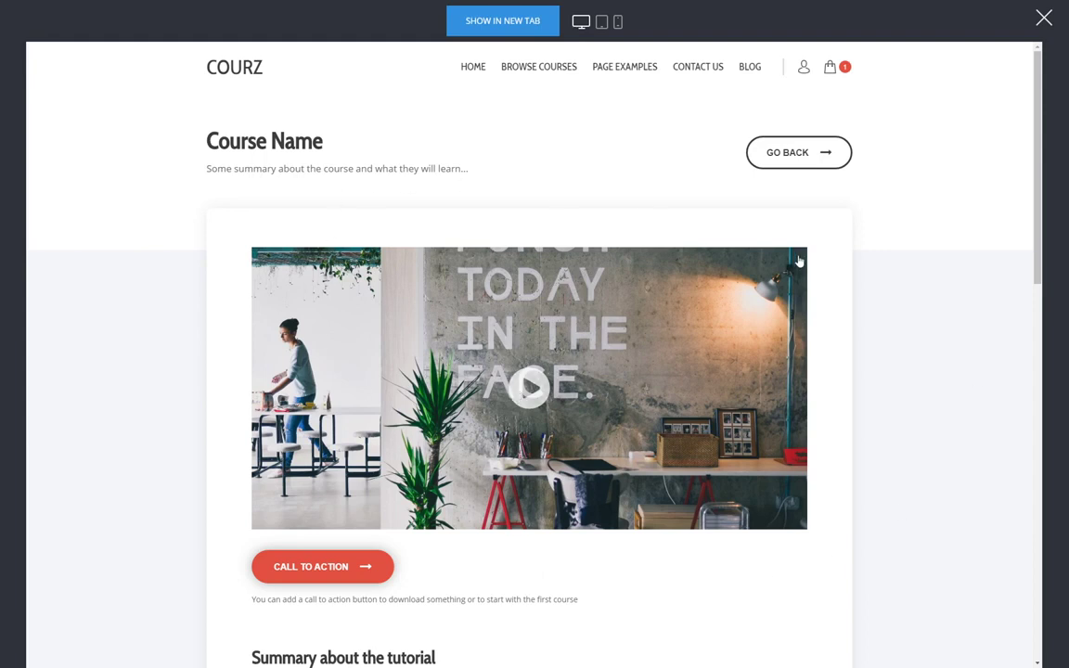
pyautogui.scroll(-2, 787, 286)
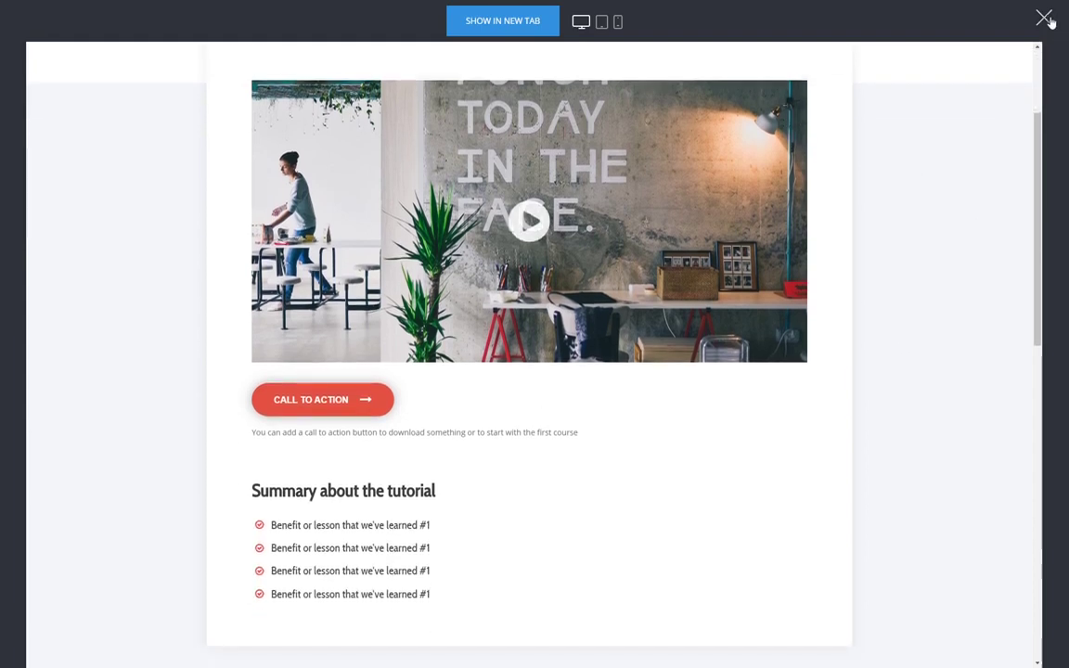
pyautogui.click(1044, 17)
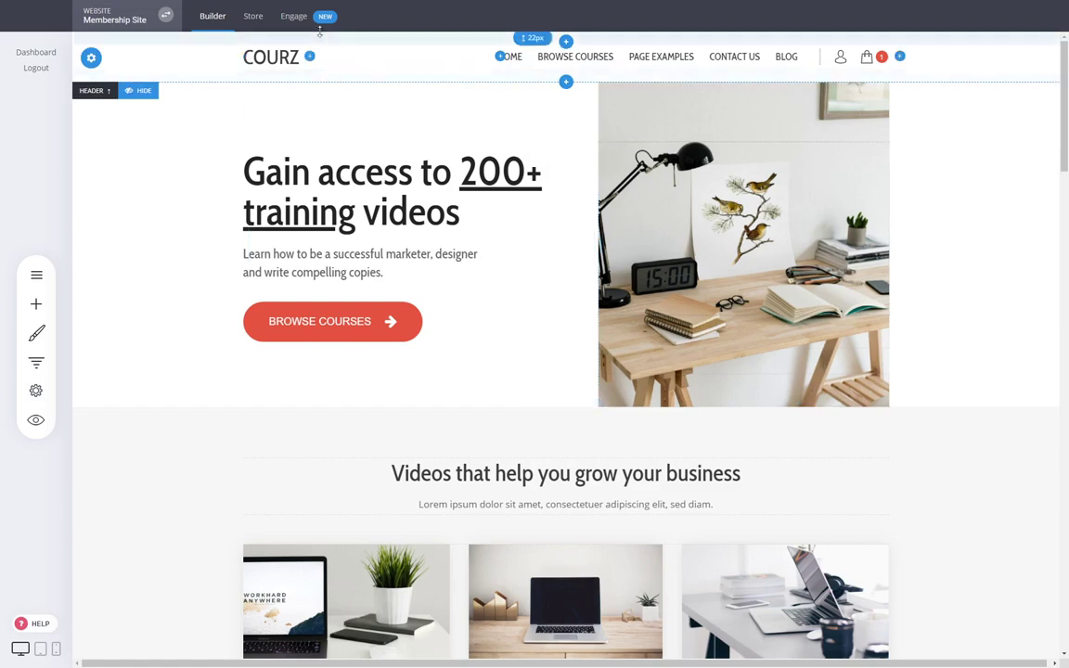
# - In Engage contacts, show the after-login redirect settings for Groups #1, #2 and #3
pyautogui.click(317, 27)
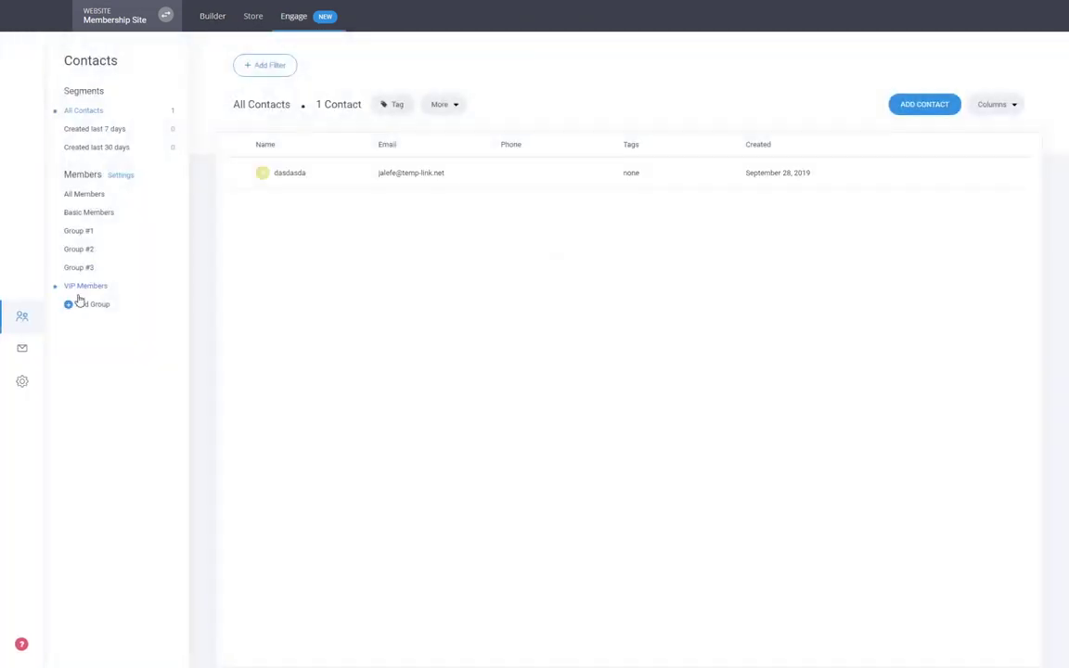
pyautogui.click(83, 235)
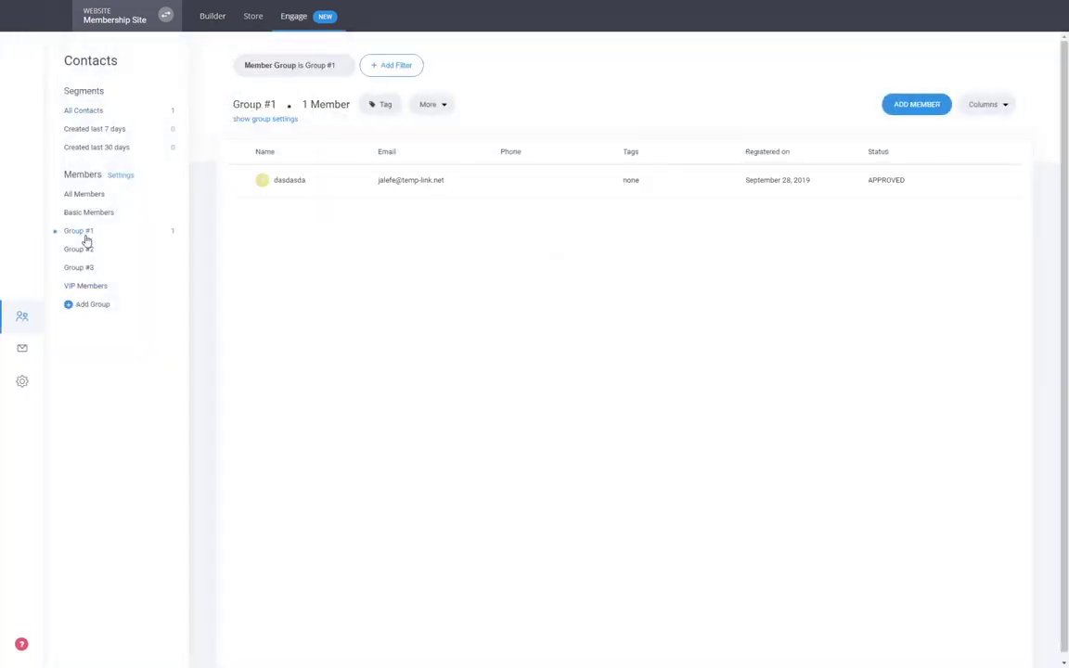
pyautogui.click(268, 120)
pyautogui.click(79, 249)
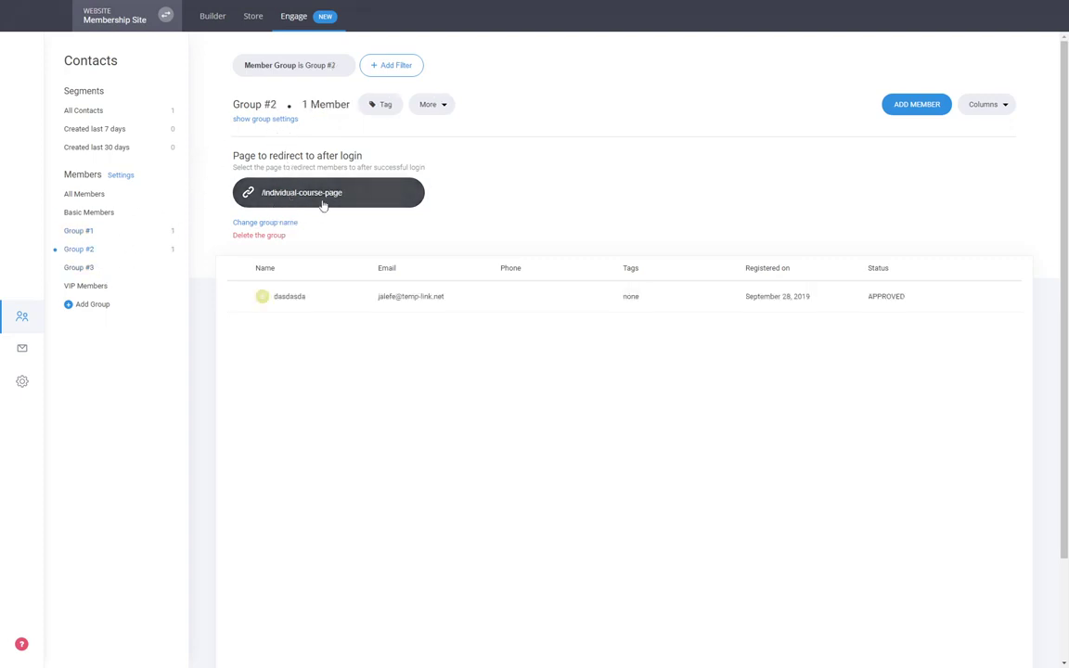
pyautogui.click(97, 270)
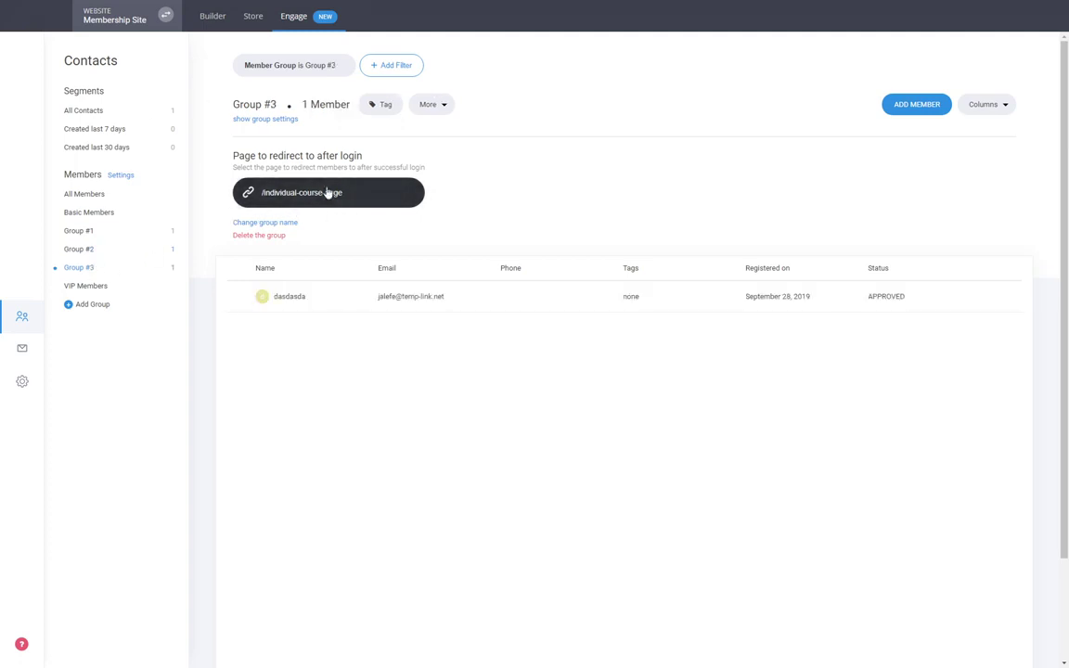
# - Inspect Group #3's redirect link without changing it, hide the settings, and open the test member
pyautogui.click(327, 190)
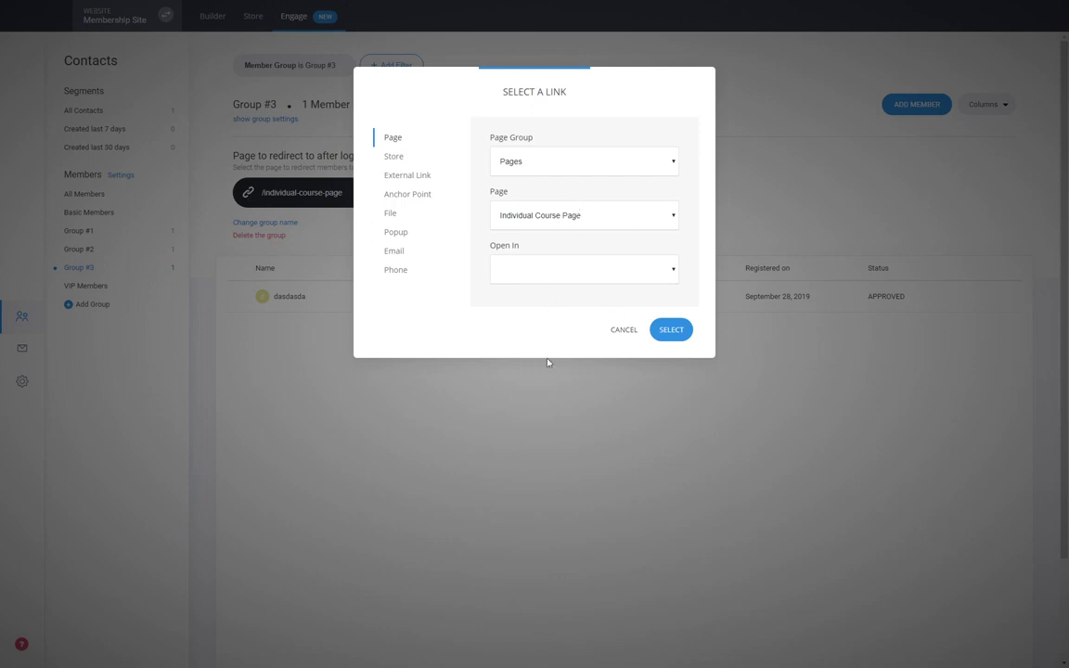
pyautogui.click(624, 331)
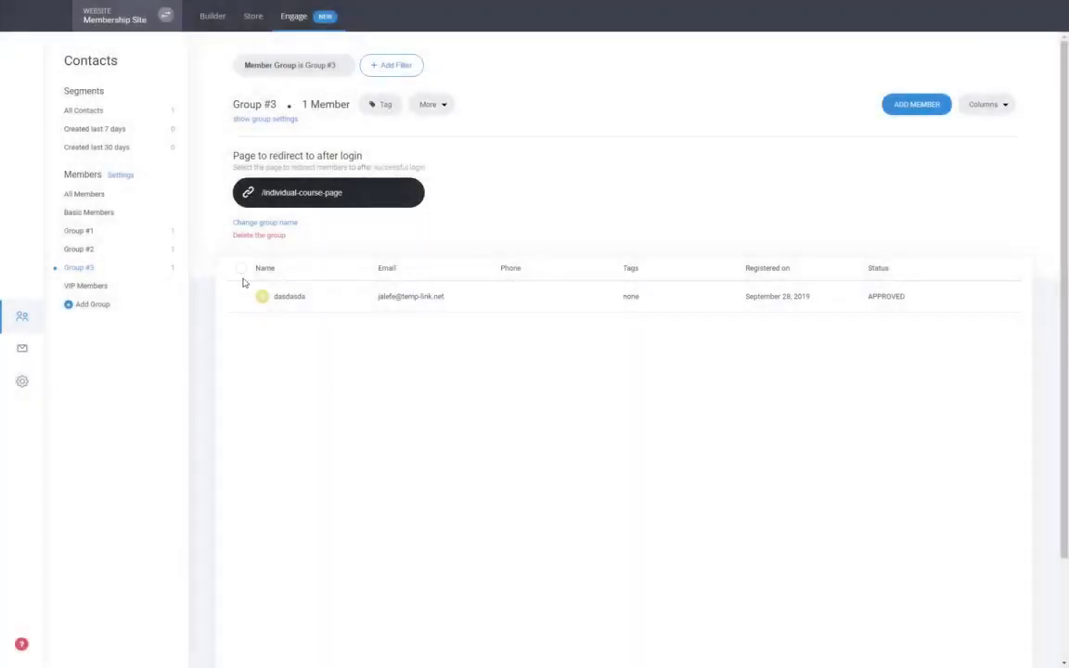
pyautogui.click(97, 231)
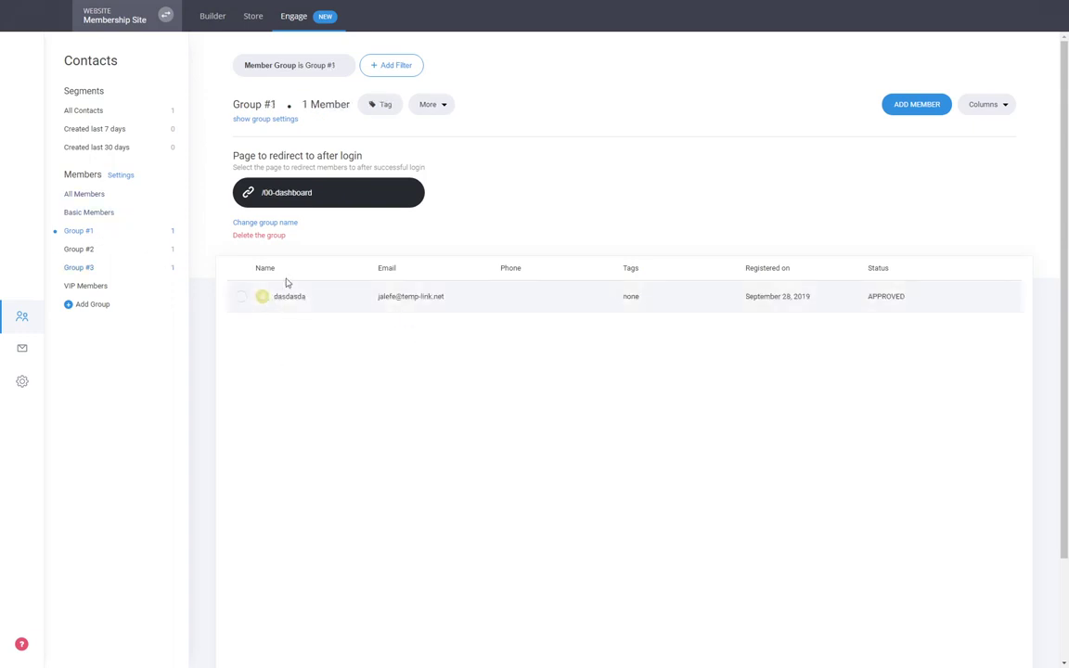
pyautogui.click(275, 120)
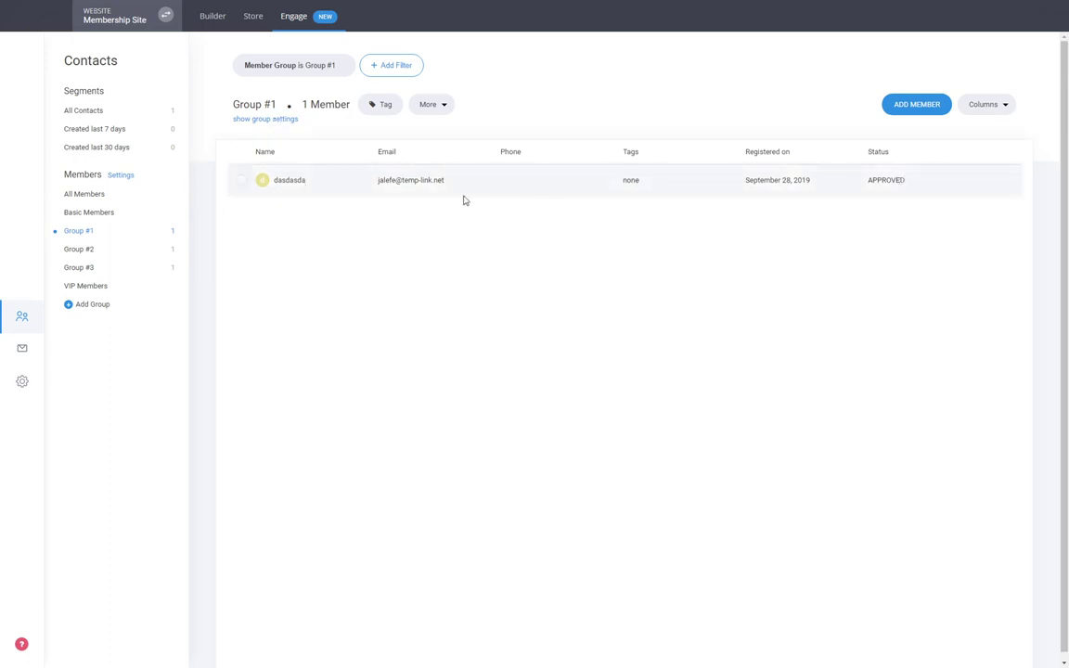
pyautogui.click(289, 182)
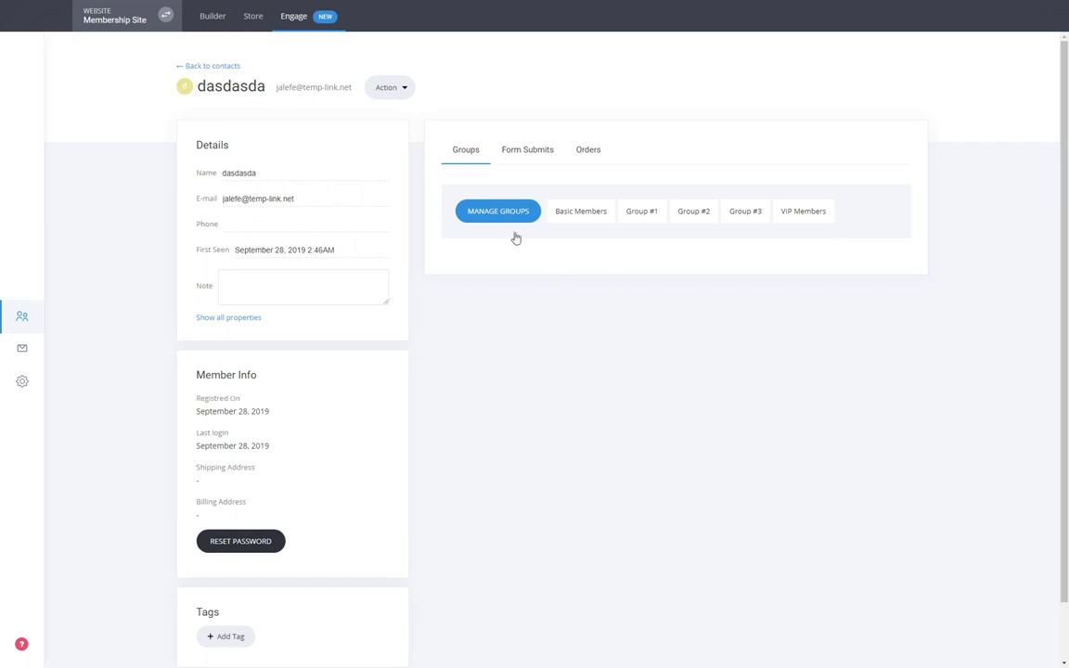
# - List Group #1 and Group #2 members, reopen the test member's record, then return to the Builder
pyautogui.scroll(-1, 492, 409)
pyautogui.scroll(1, 297, 544)
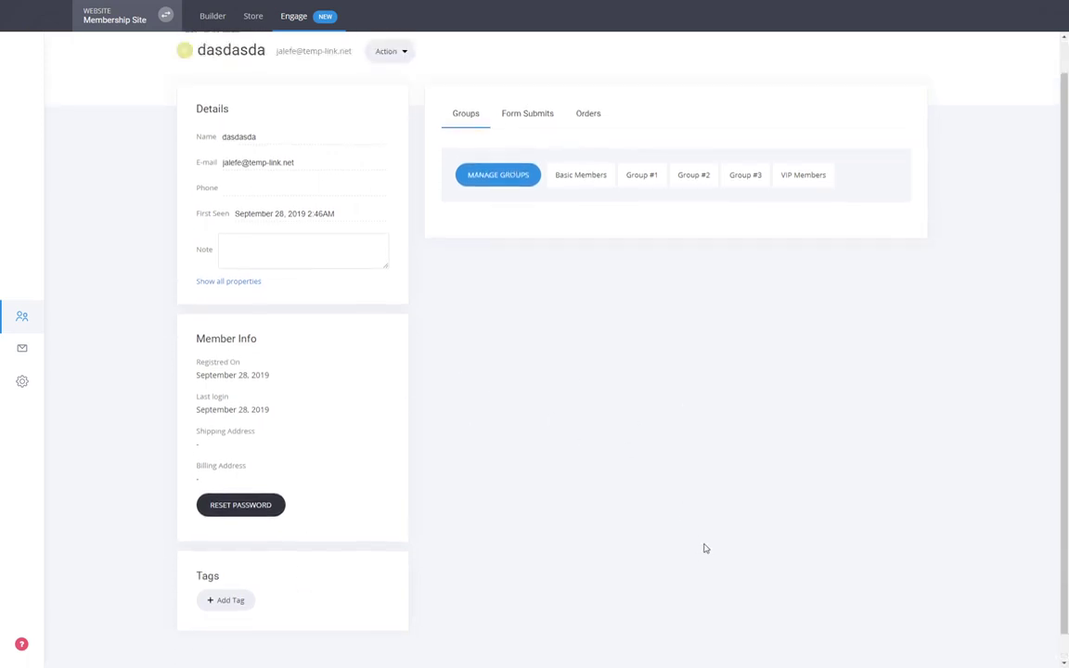
pyautogui.click(221, 69)
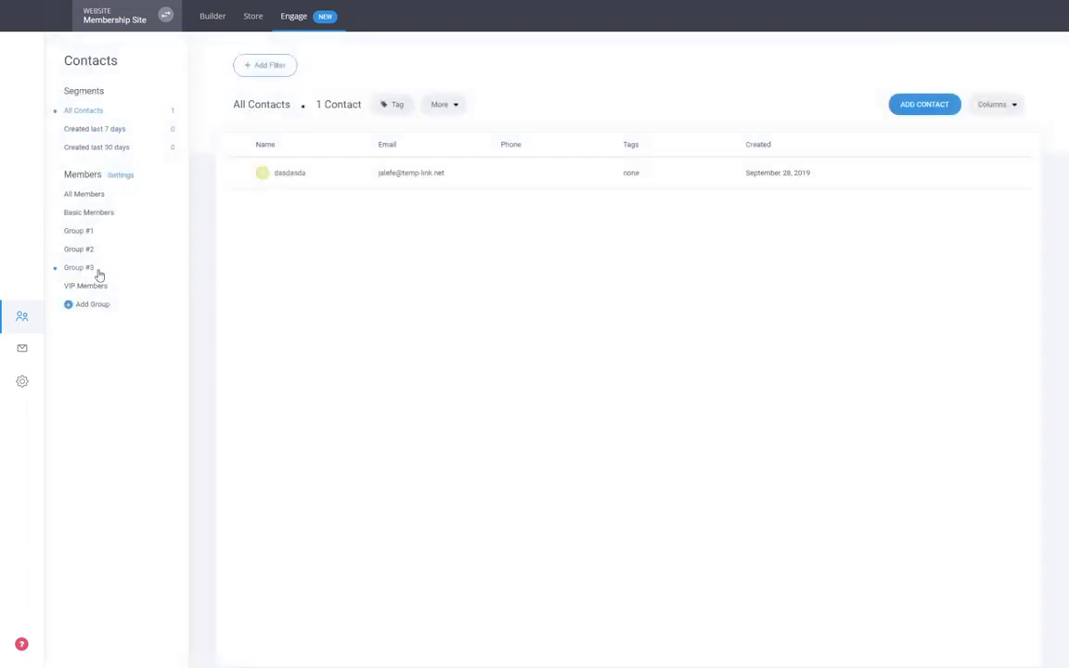
pyautogui.click(79, 232)
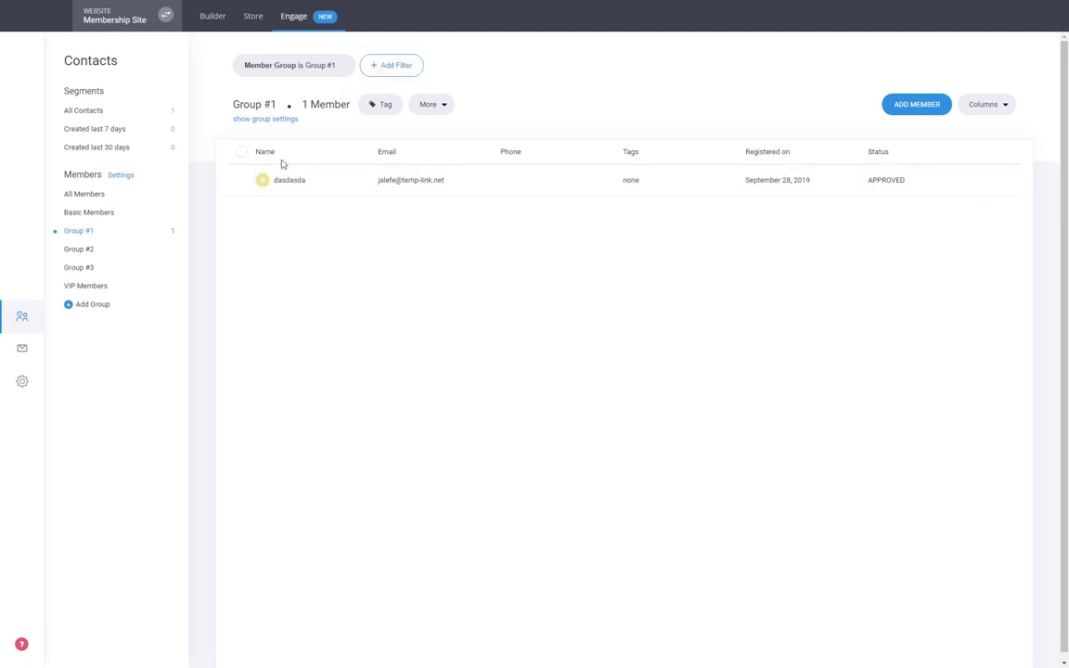
pyautogui.click(80, 248)
pyautogui.click(300, 183)
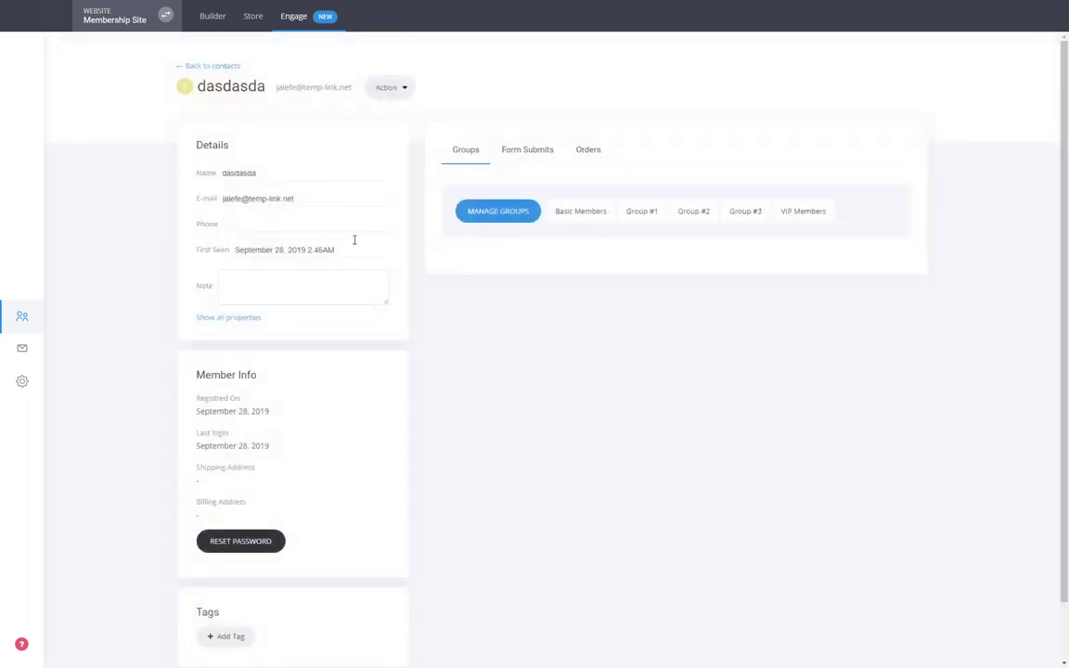
pyautogui.click(207, 66)
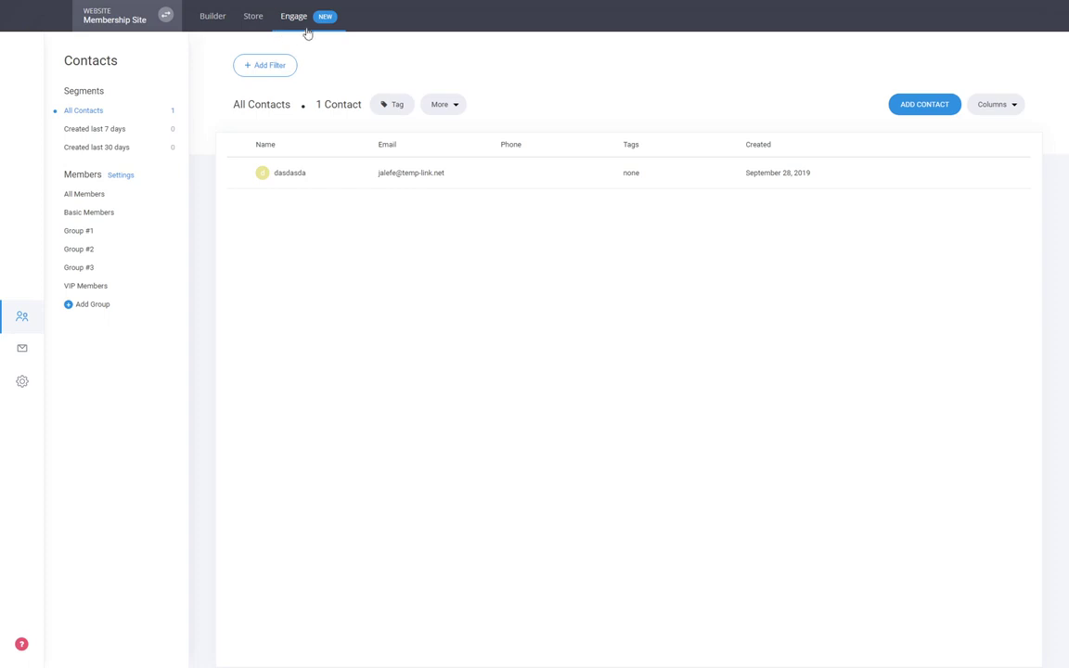
pyautogui.click(221, 29)
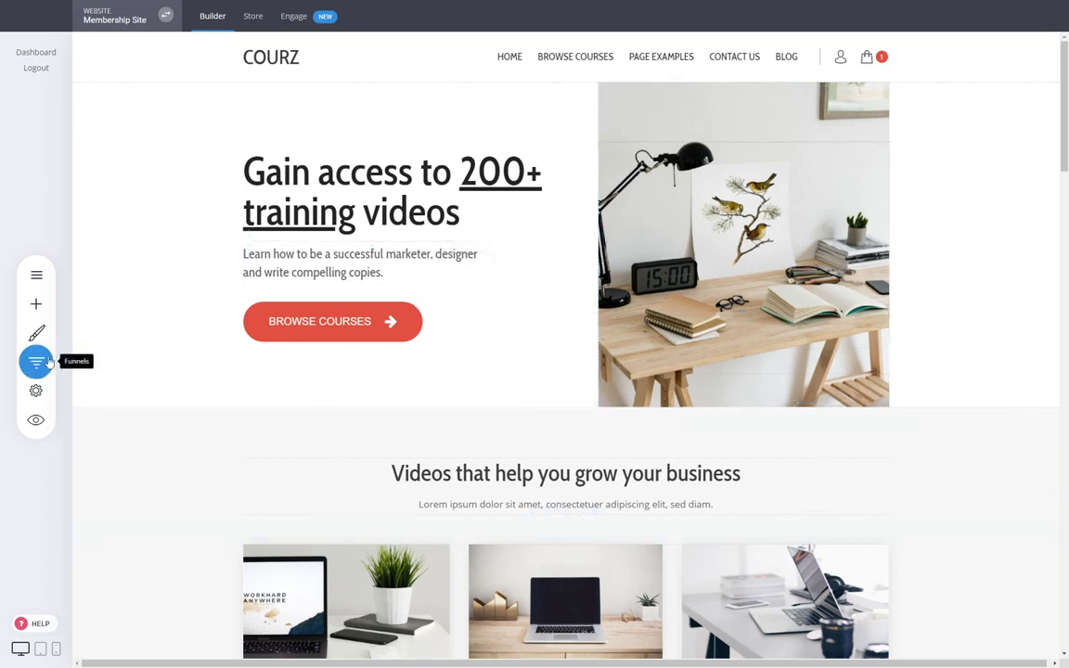
# - Scroll through the Home page, closing the Pages & Popups panel so the page fills the canvas
pyautogui.click(37, 274)
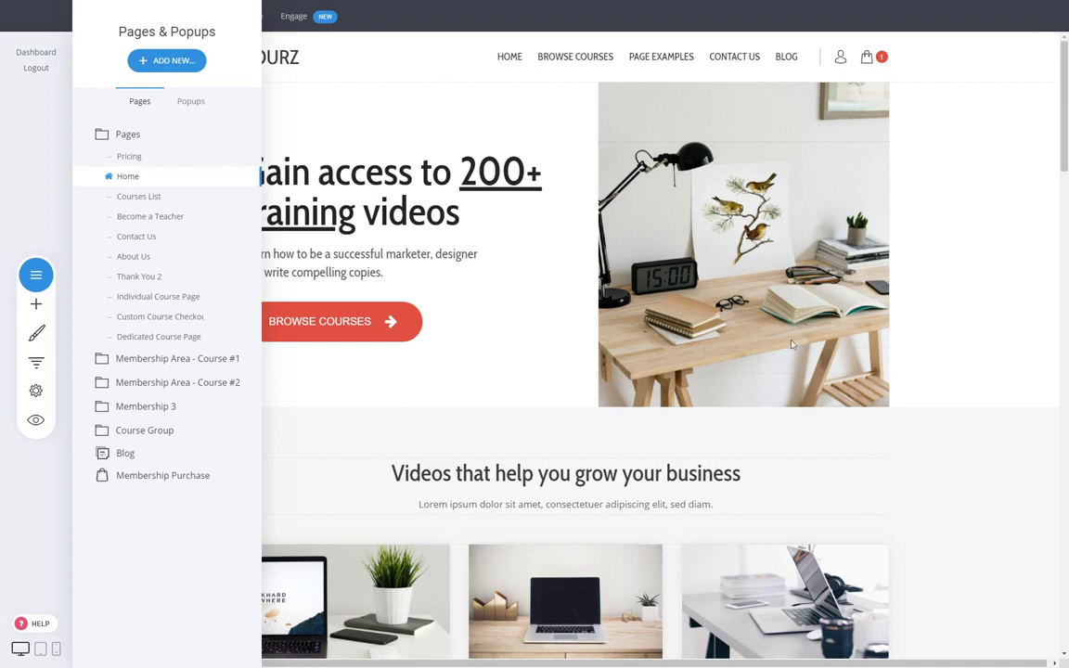
pyautogui.click(976, 331)
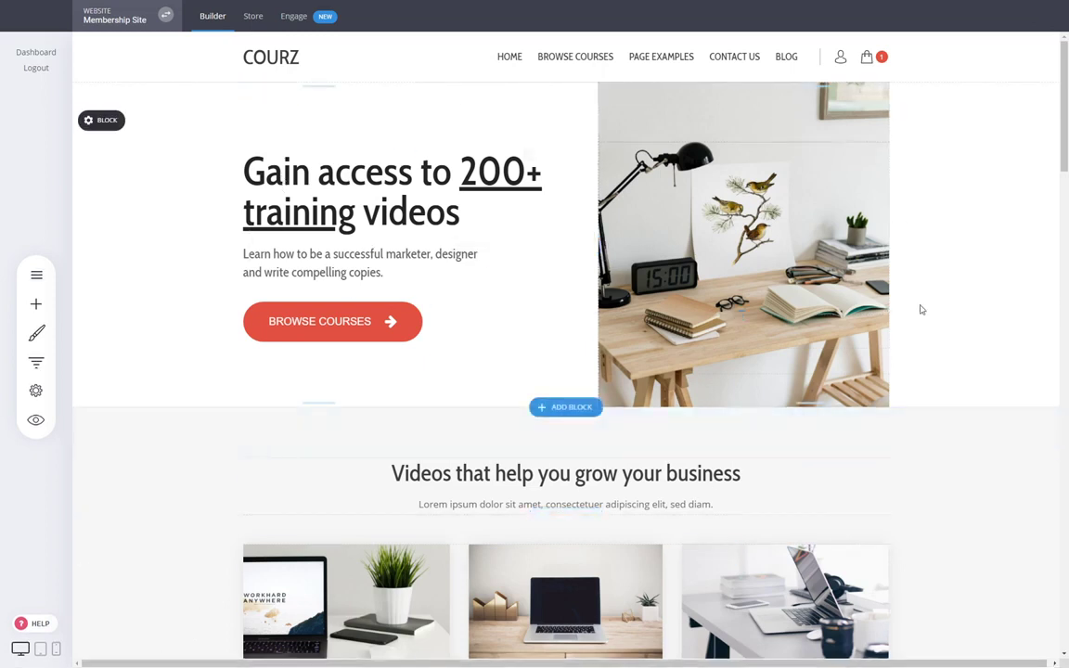
pyautogui.scroll(-4, 928, 296)
pyautogui.scroll(-1, 930, 297)
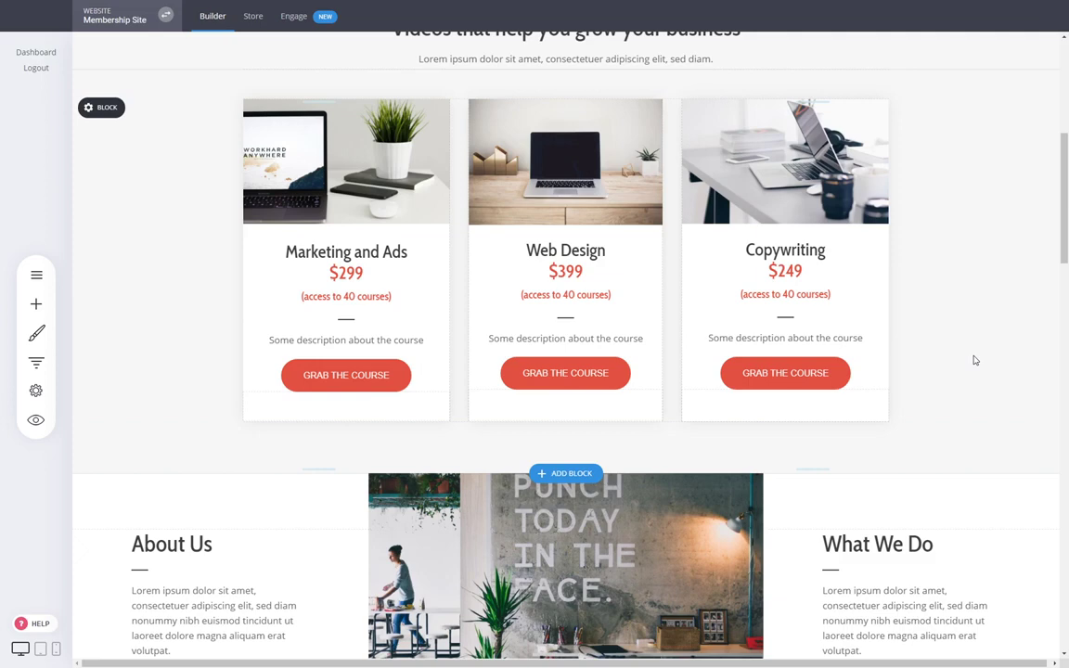
pyautogui.moveTo(1065, 243); pyautogui.dragTo(1067, 151)
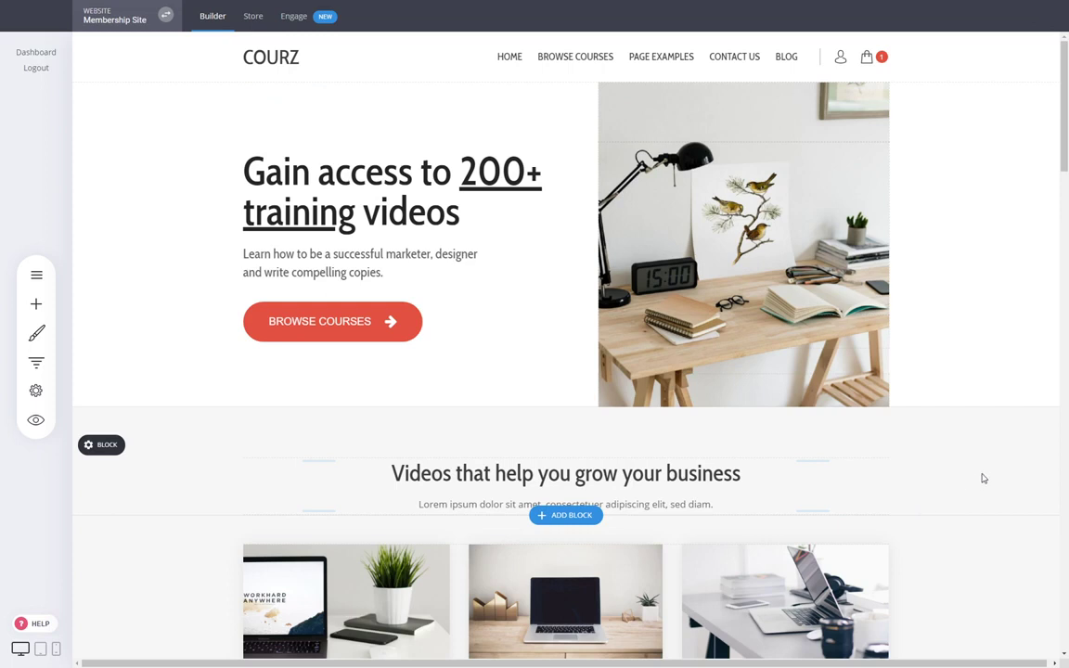
pyautogui.click(36, 275)
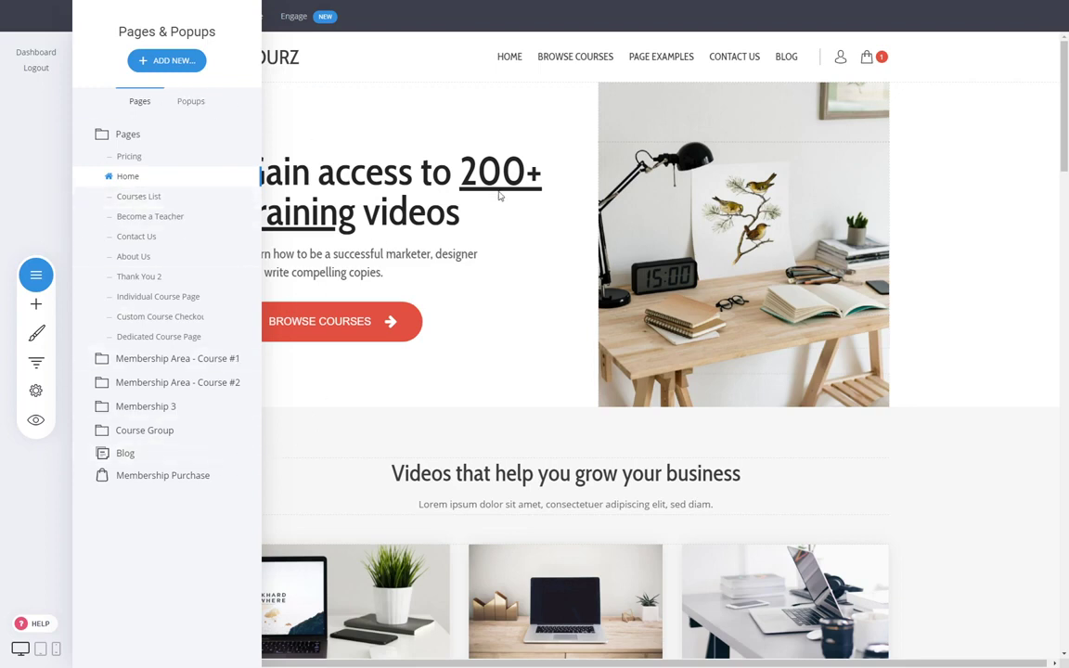
pyautogui.click(501, 192)
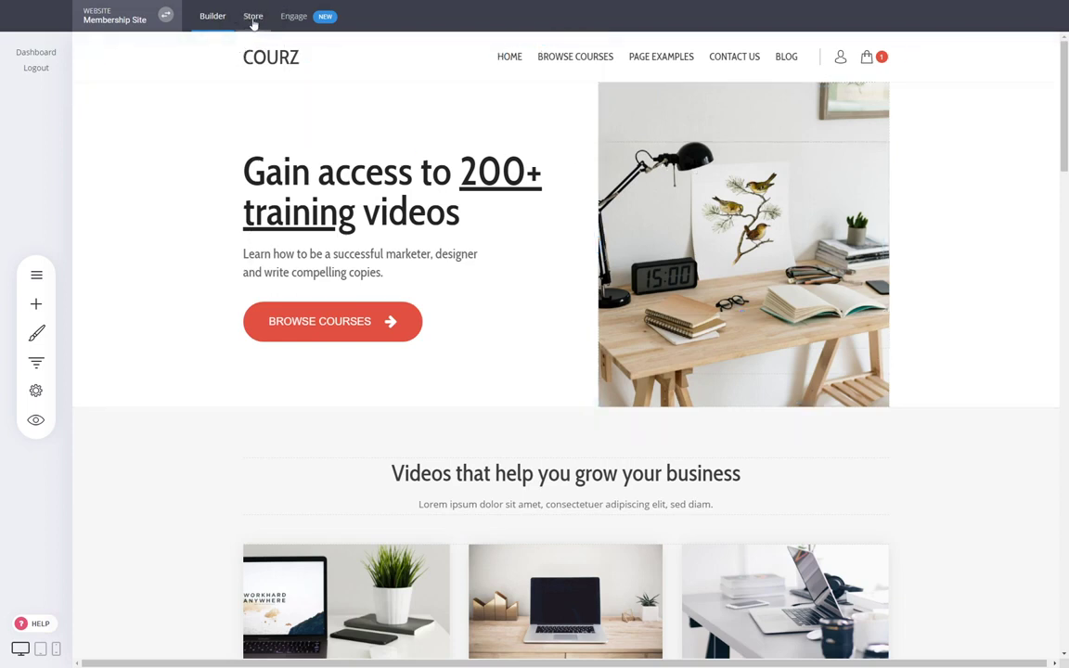
pyautogui.click(253, 17)
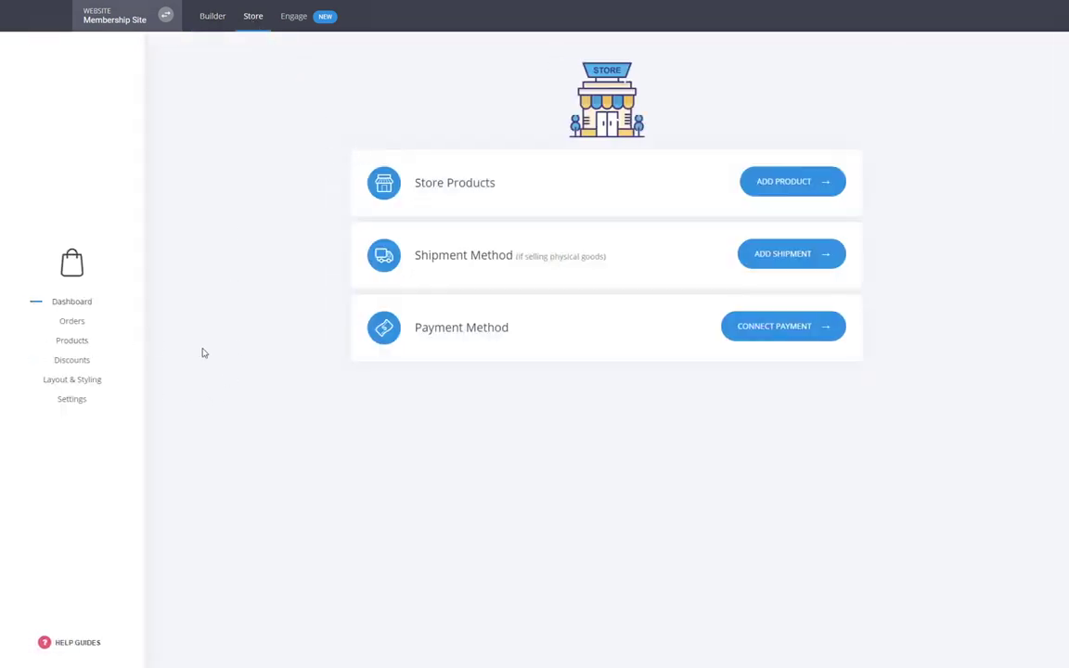
# - Make the Marketing Course product an ongoing monthly subscription and save it
pyautogui.click(74, 343)
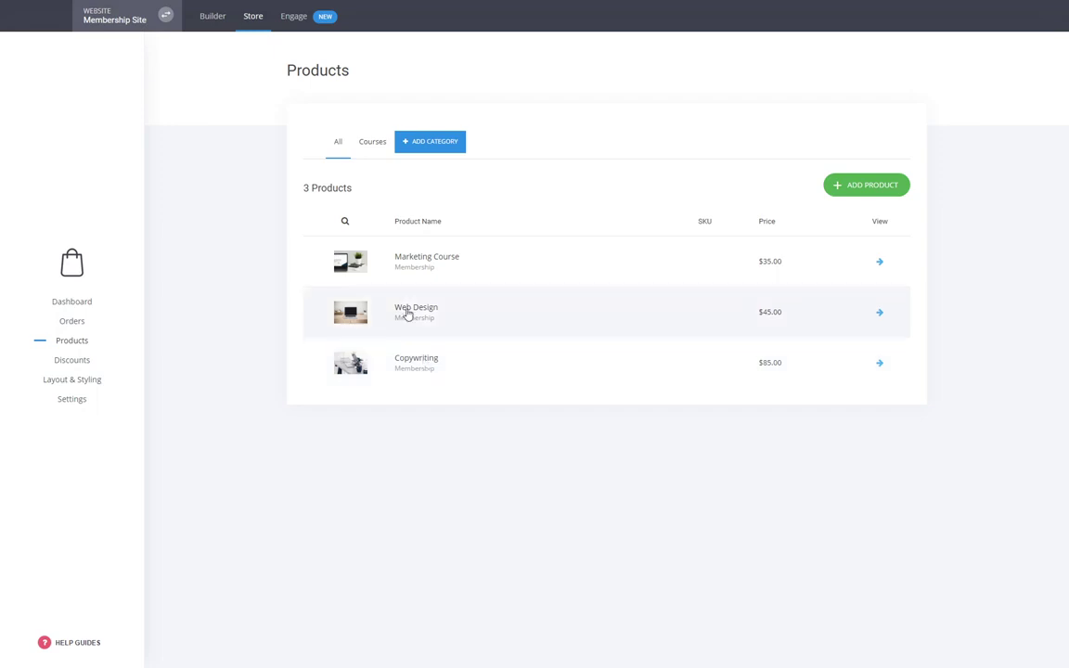
pyautogui.click(425, 258)
pyautogui.scroll(-3, 408, 509)
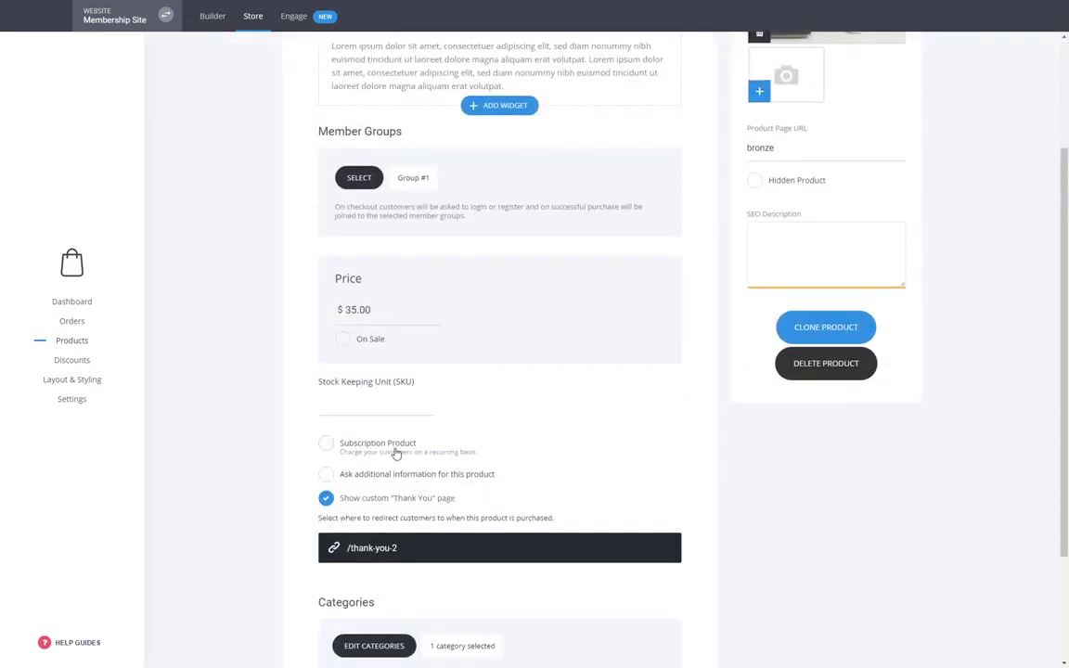
pyautogui.click(396, 453)
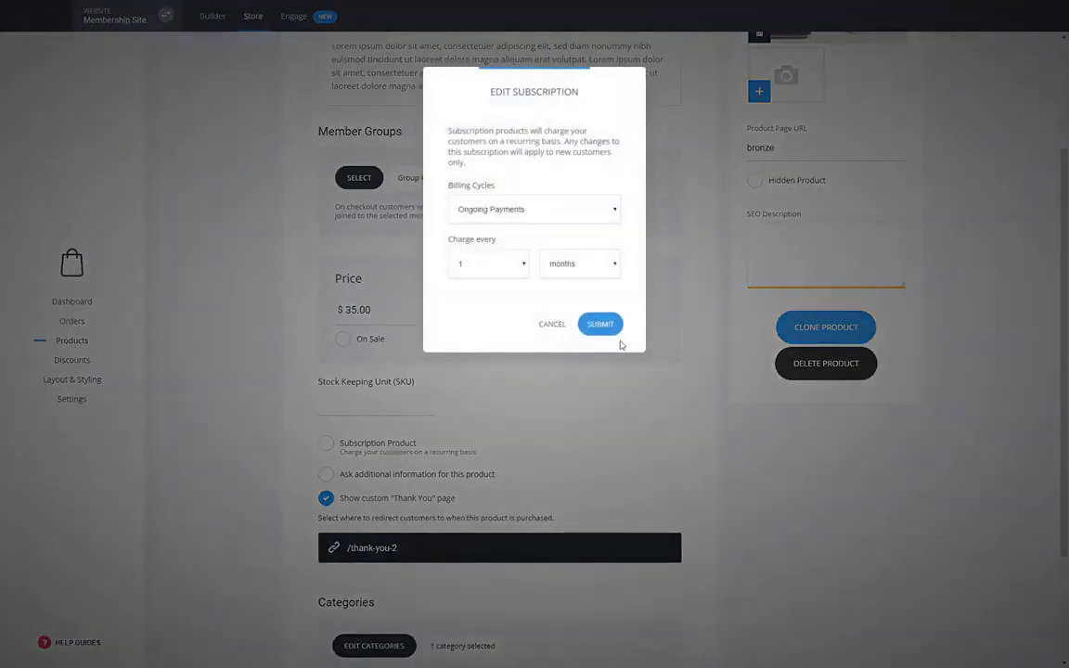
pyautogui.click(609, 325)
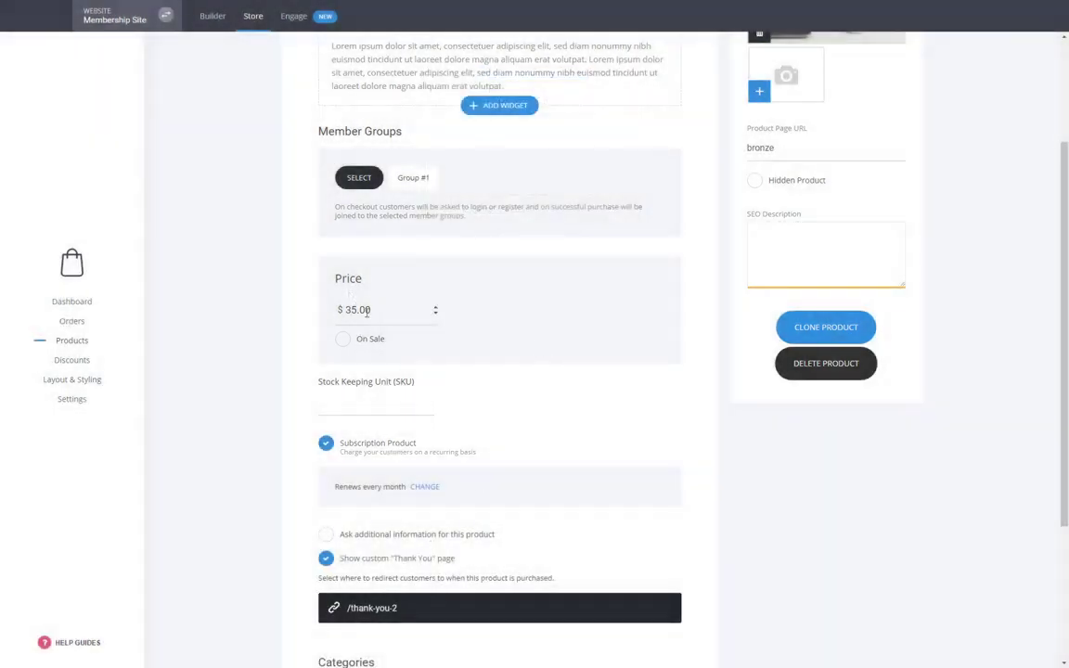
pyautogui.scroll(2, 494, 412)
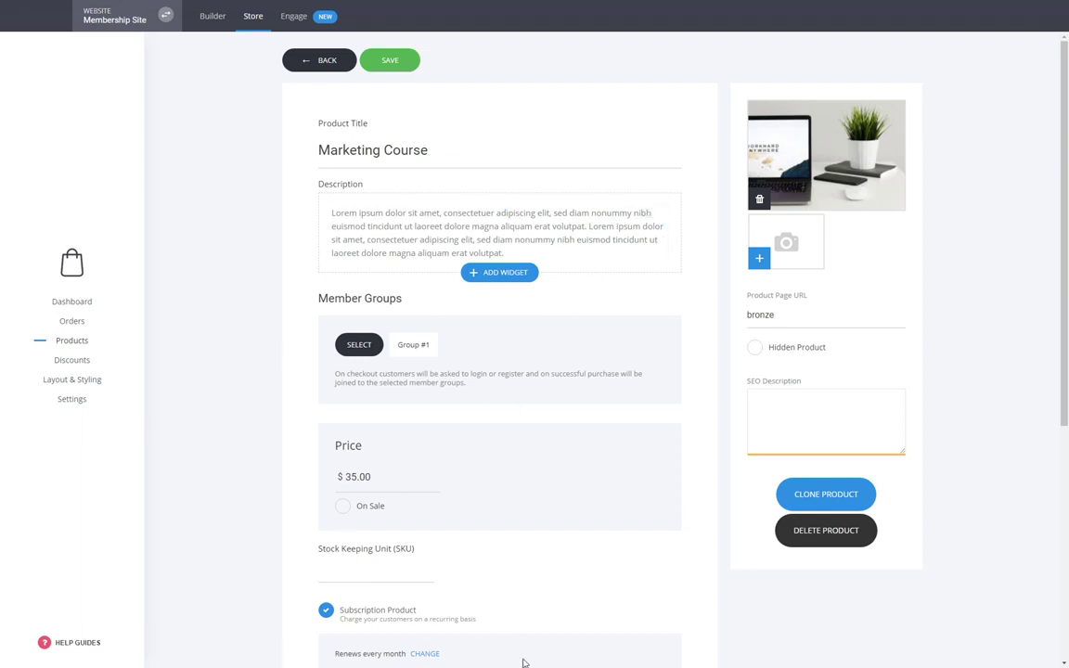
pyautogui.click(405, 63)
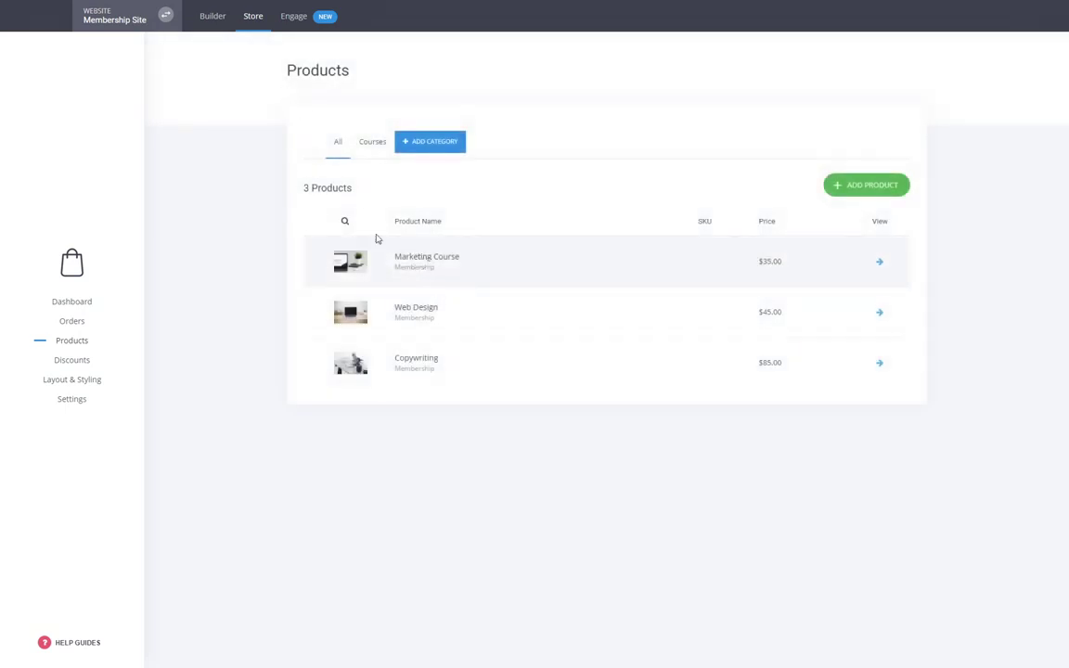
pyautogui.click(220, 25)
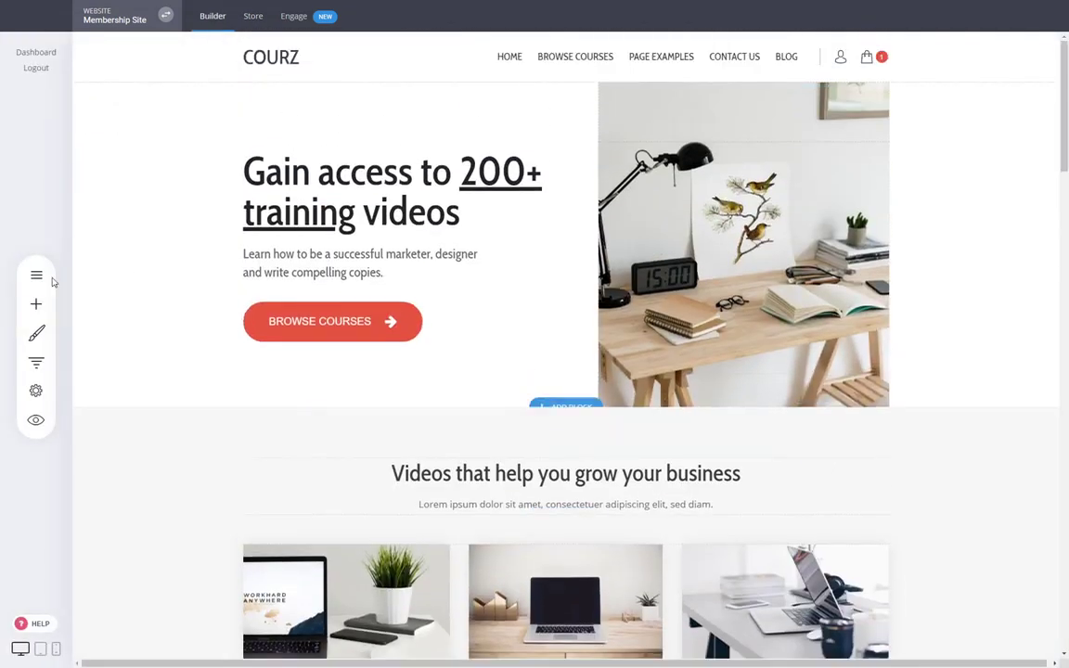
pyautogui.click(36, 275)
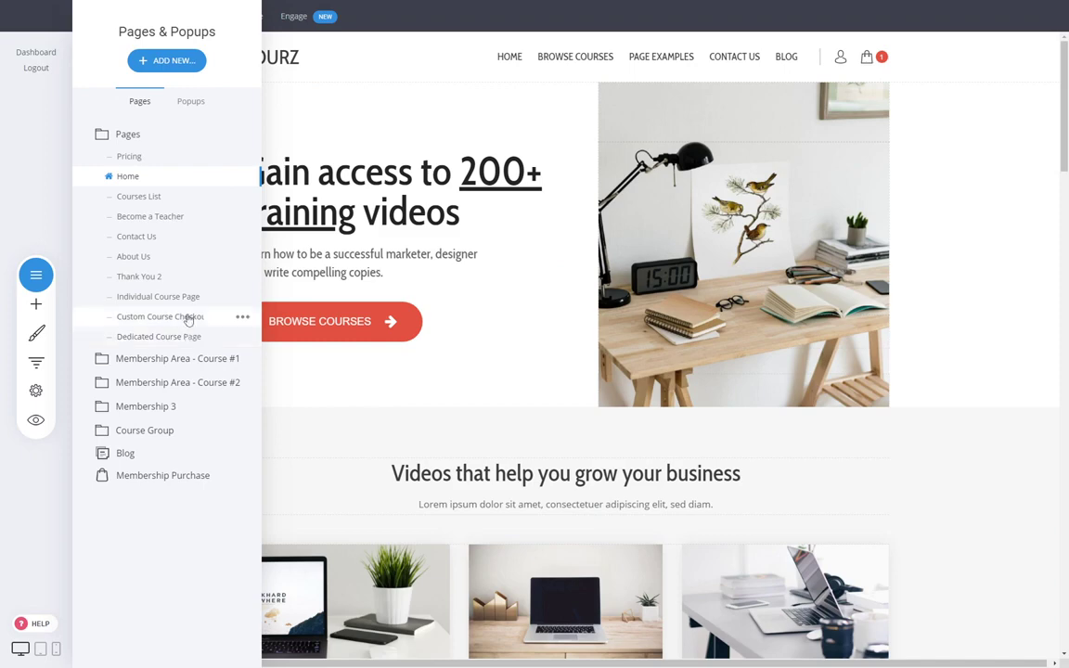
# - Set Custom Course Checkout's main product to Marketing Course at $35.00/month and save it
pyautogui.click(184, 317)
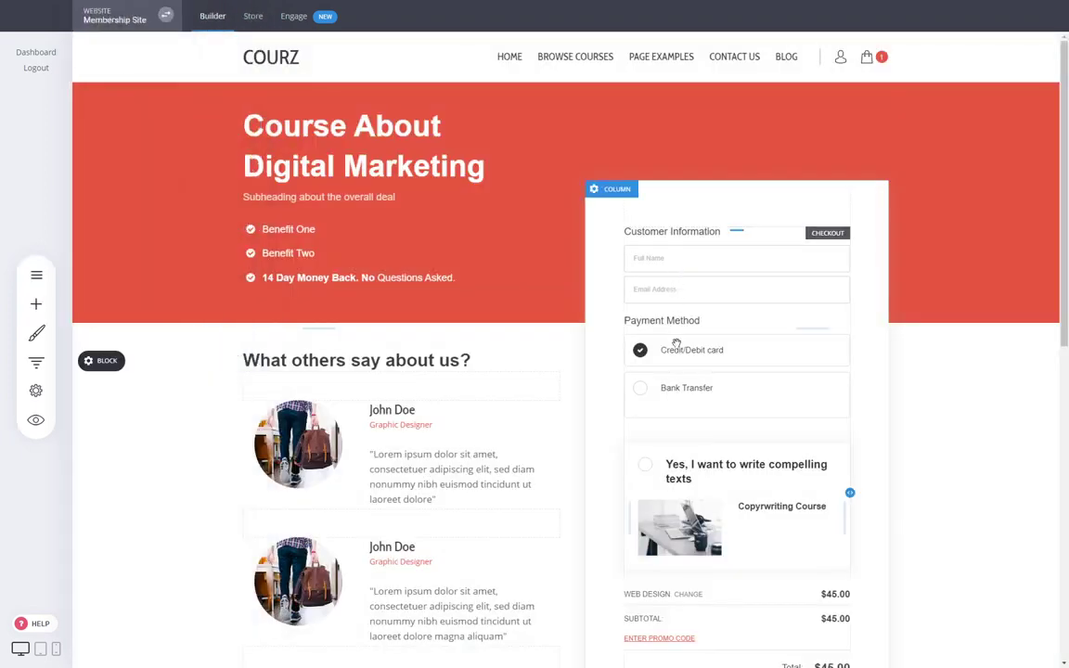
pyautogui.click(693, 212)
pyautogui.click(472, 375)
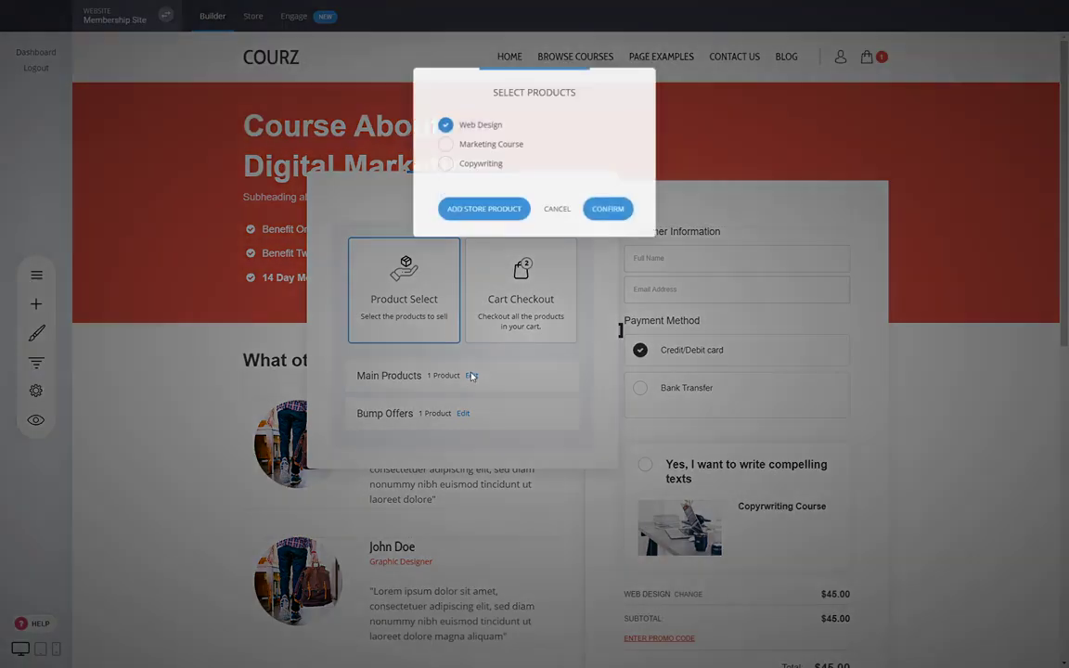
pyautogui.click(499, 143)
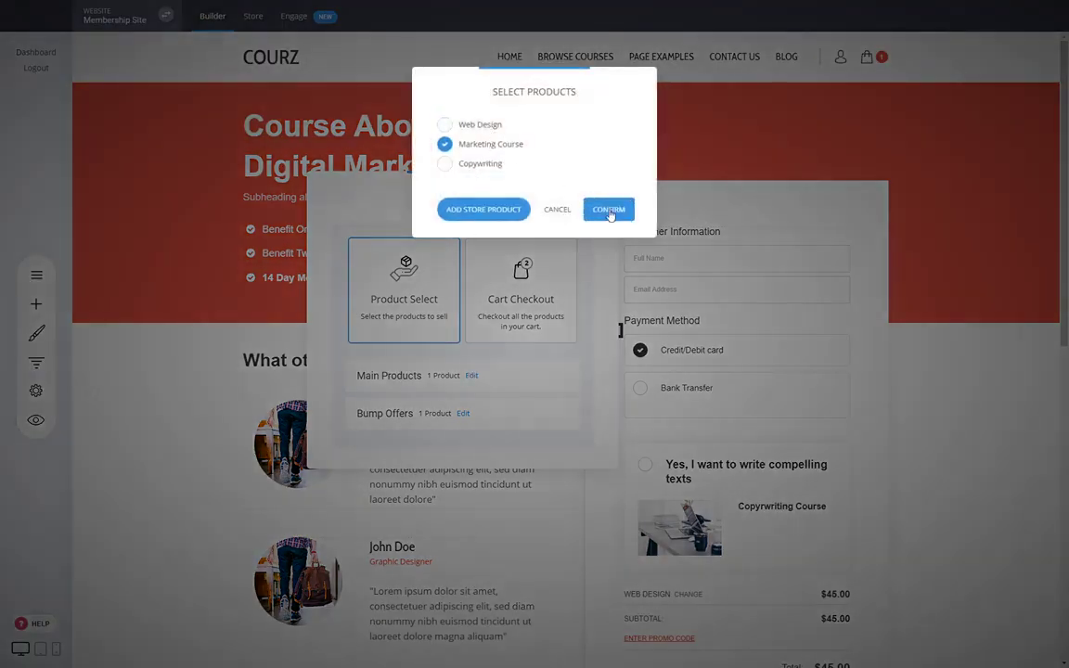
pyautogui.click(609, 211)
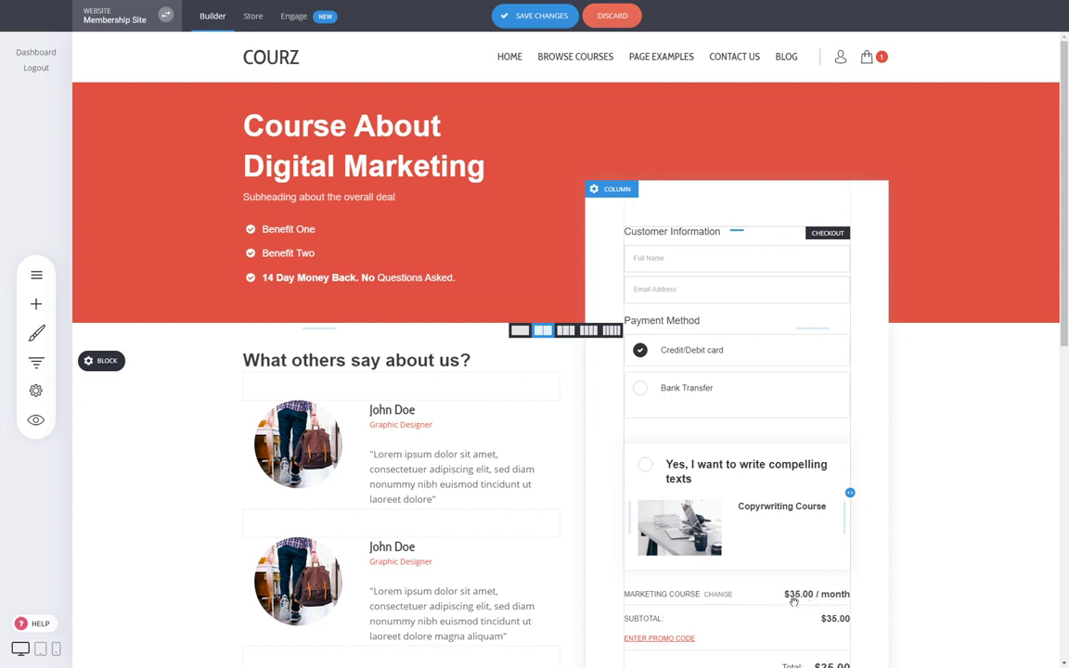
pyautogui.click(535, 15)
pyautogui.click(39, 433)
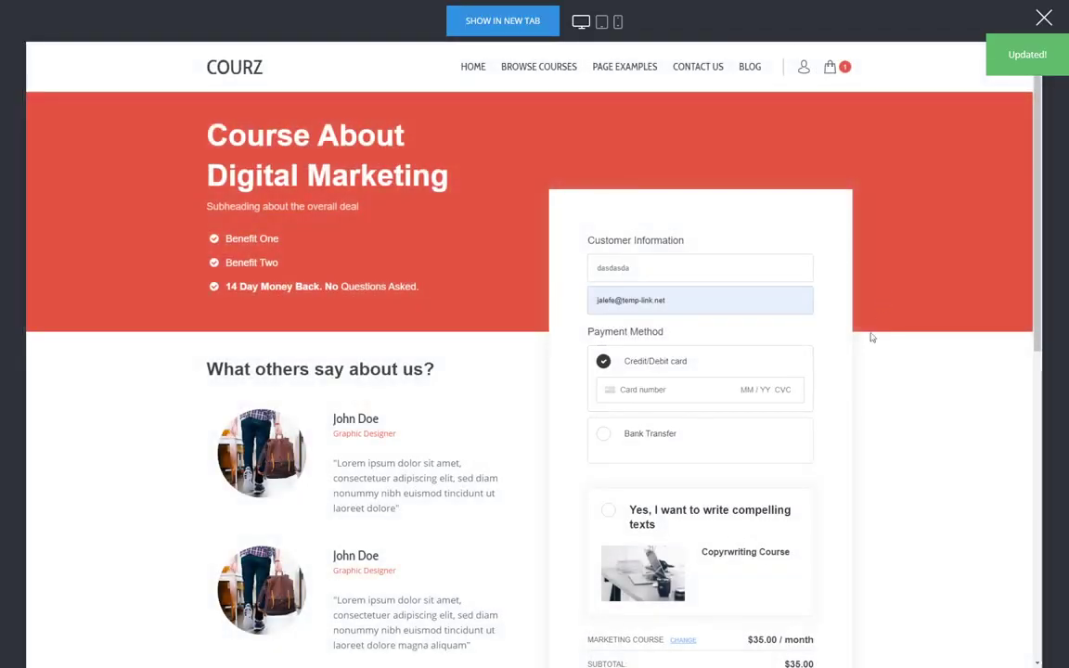
# - Enter the 4242 test card number in the checkout preview and try submitting the order
pyautogui.click(732, 394)
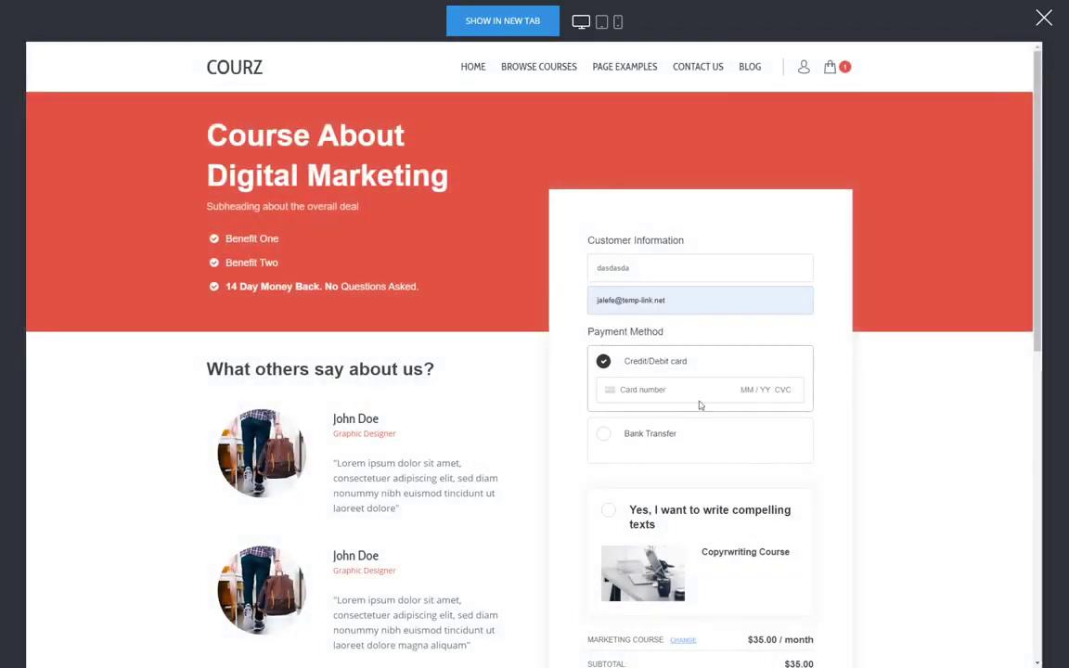
pyautogui.write('44242')
pyautogui.hotkey('ctrl', 'a')
pyautogui.write('424242424242424204242')
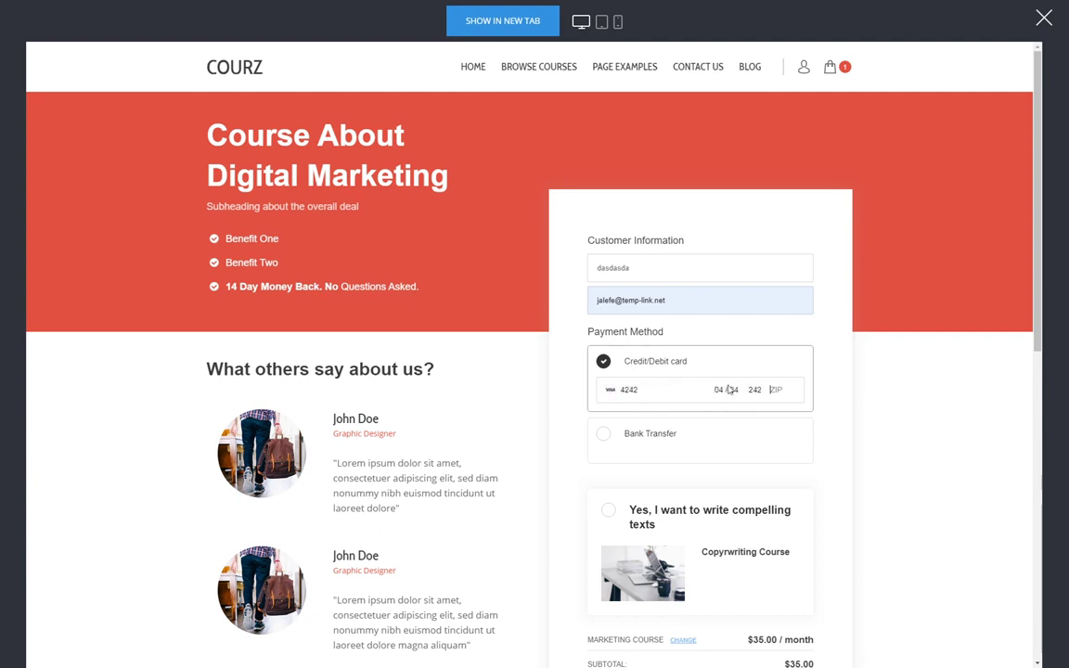
pyautogui.click(949, 429)
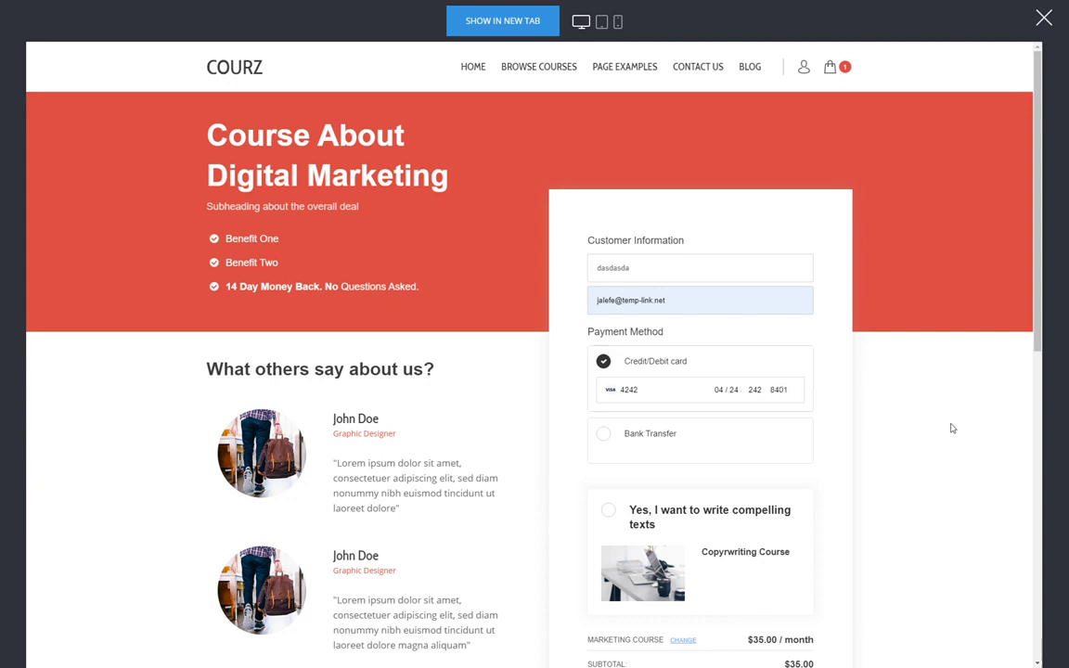
pyautogui.scroll(-4, 949, 430)
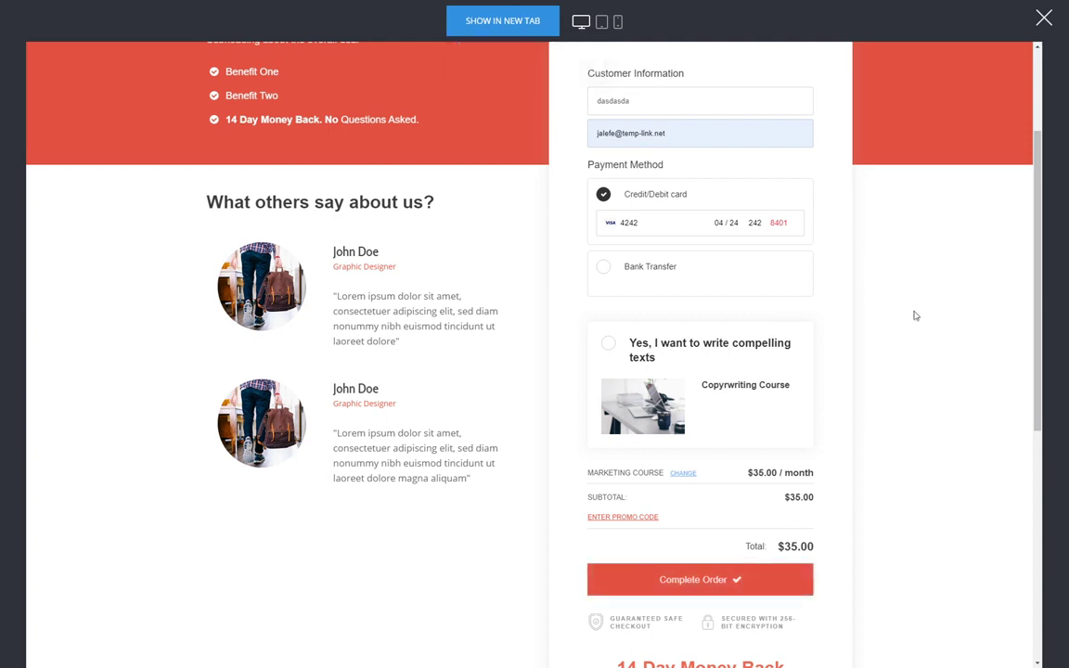
pyautogui.scroll(4, 901, 336)
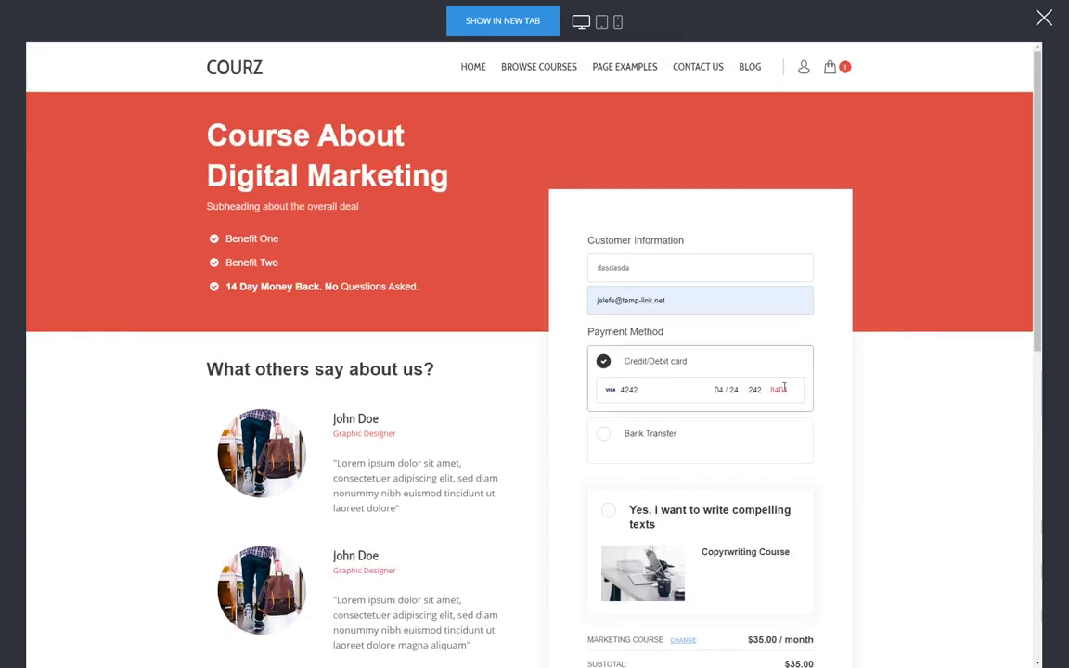
pyautogui.click(666, 391)
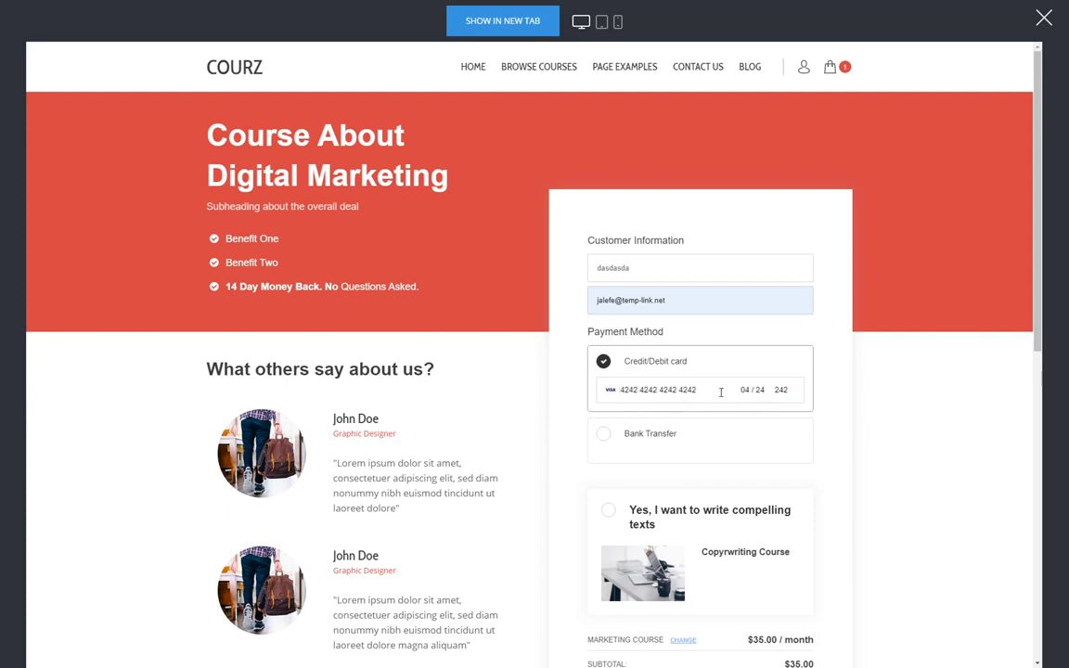
pyautogui.click(783, 391)
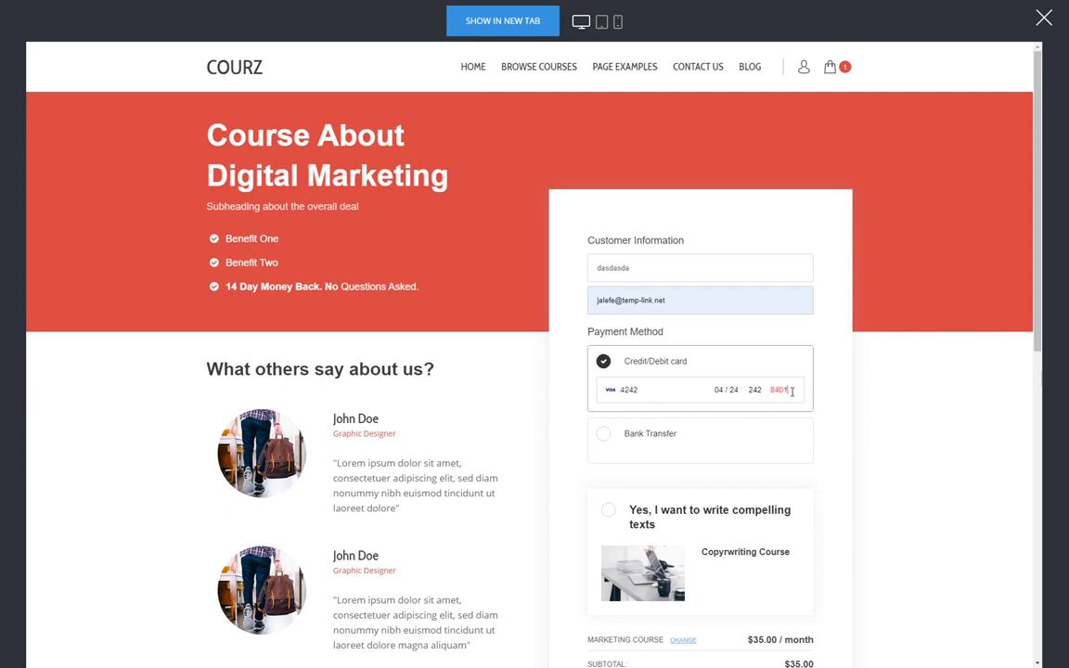
pyautogui.scroll(-4, 751, 436)
pyautogui.click(715, 422)
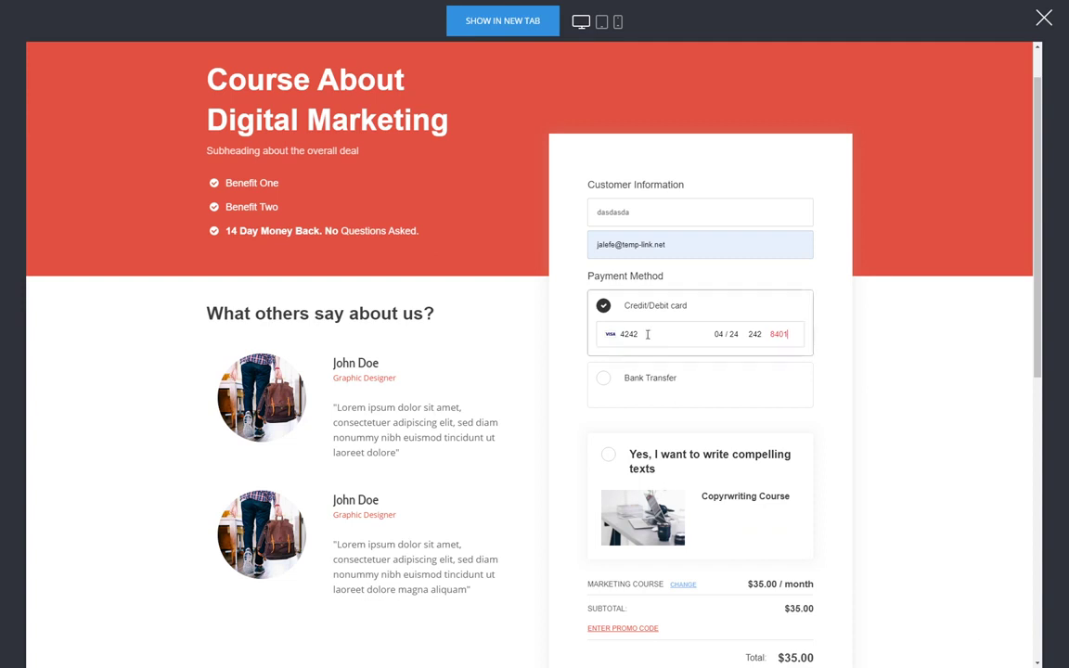
pyautogui.moveTo(648, 334); pyautogui.dragTo(539, 331)
pyautogui.click(704, 332)
# - Choose Bank Transfer as the payment method and place the test order
pyautogui.click(612, 388)
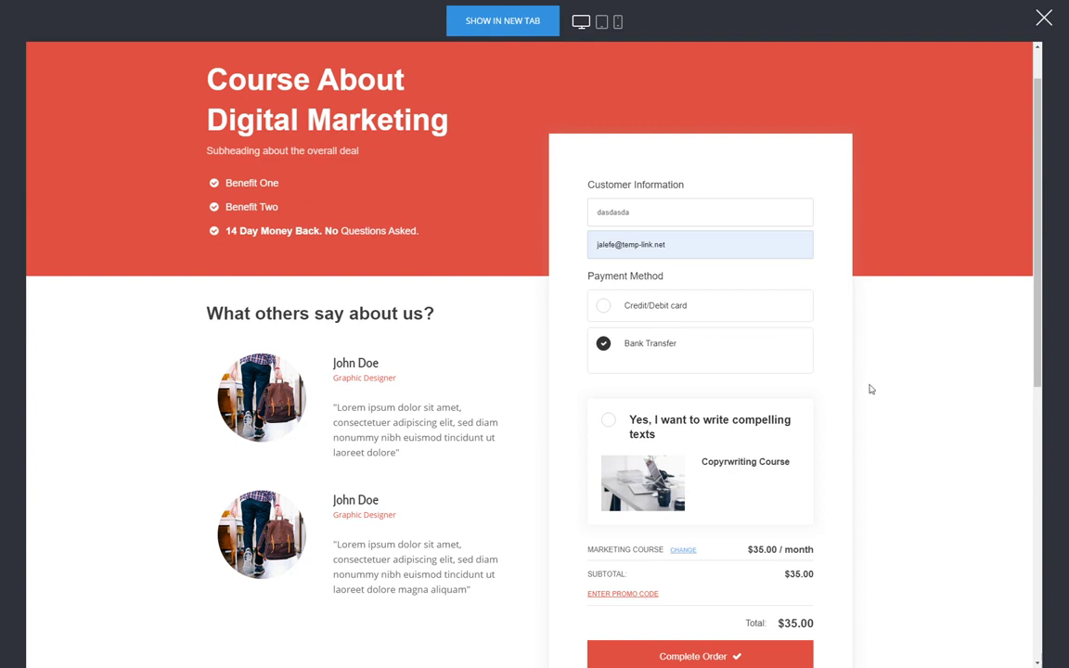
pyautogui.click(679, 312)
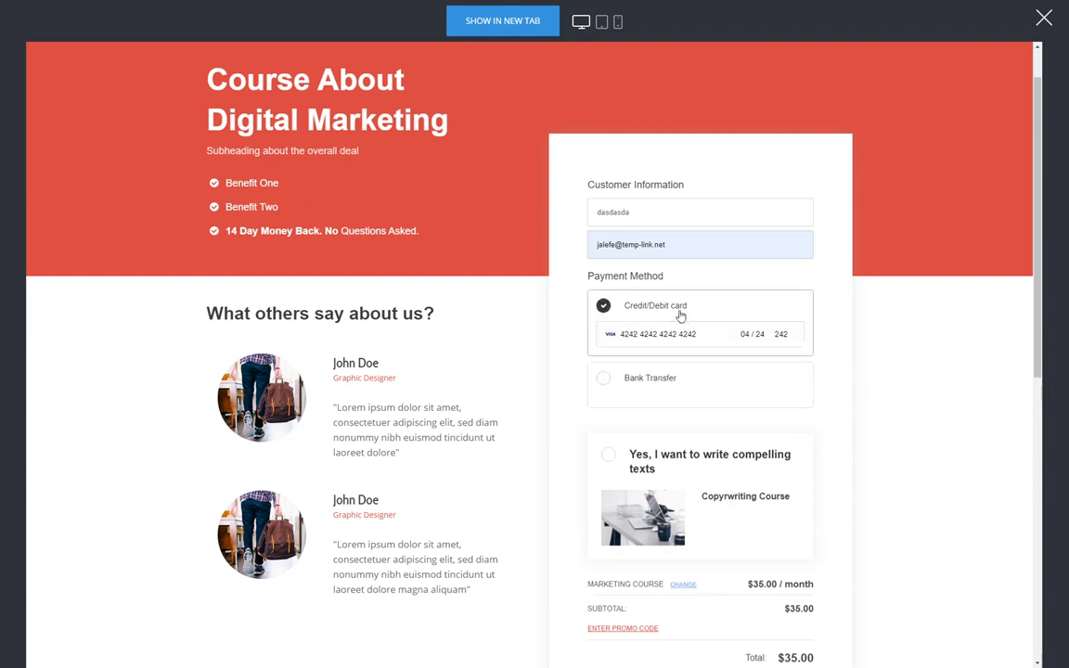
pyautogui.click(691, 378)
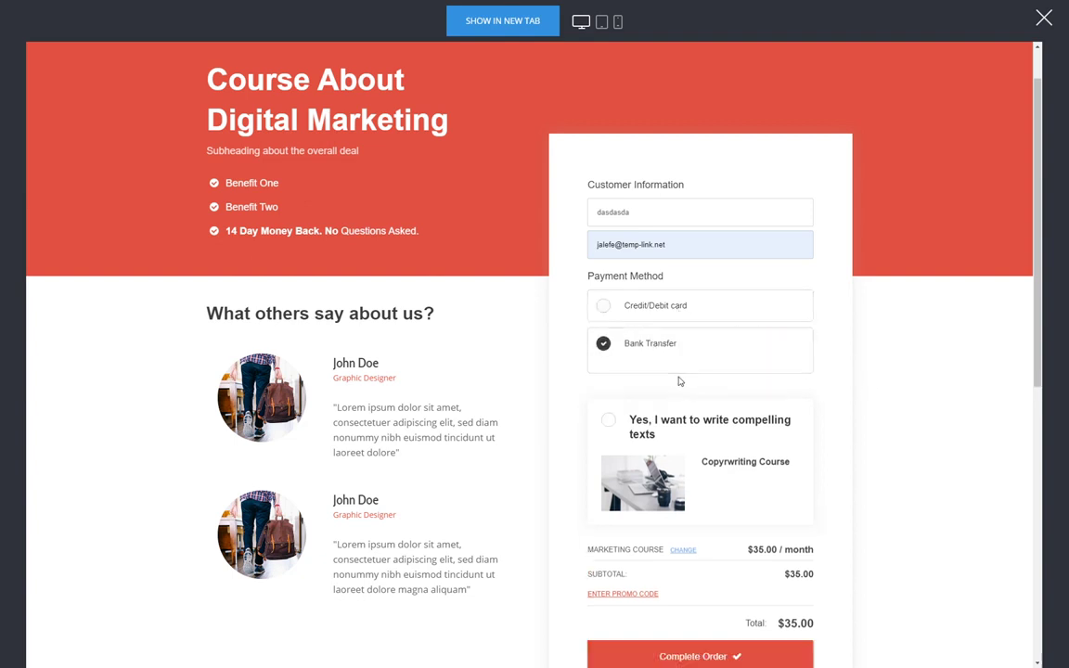
pyautogui.scroll(-1, 891, 360)
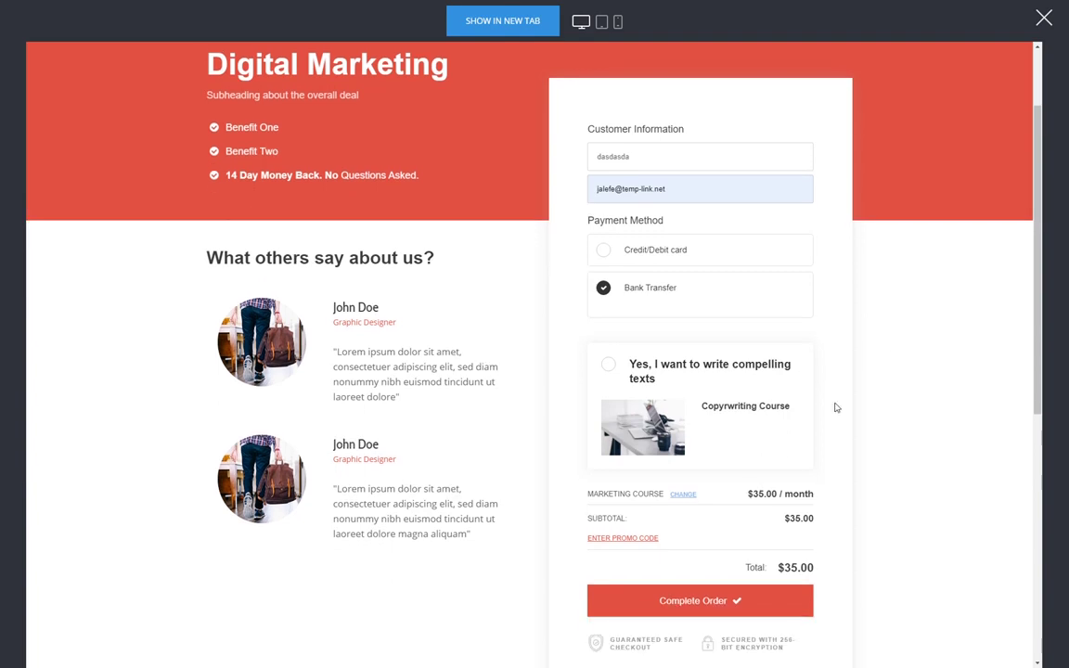
pyautogui.click(742, 597)
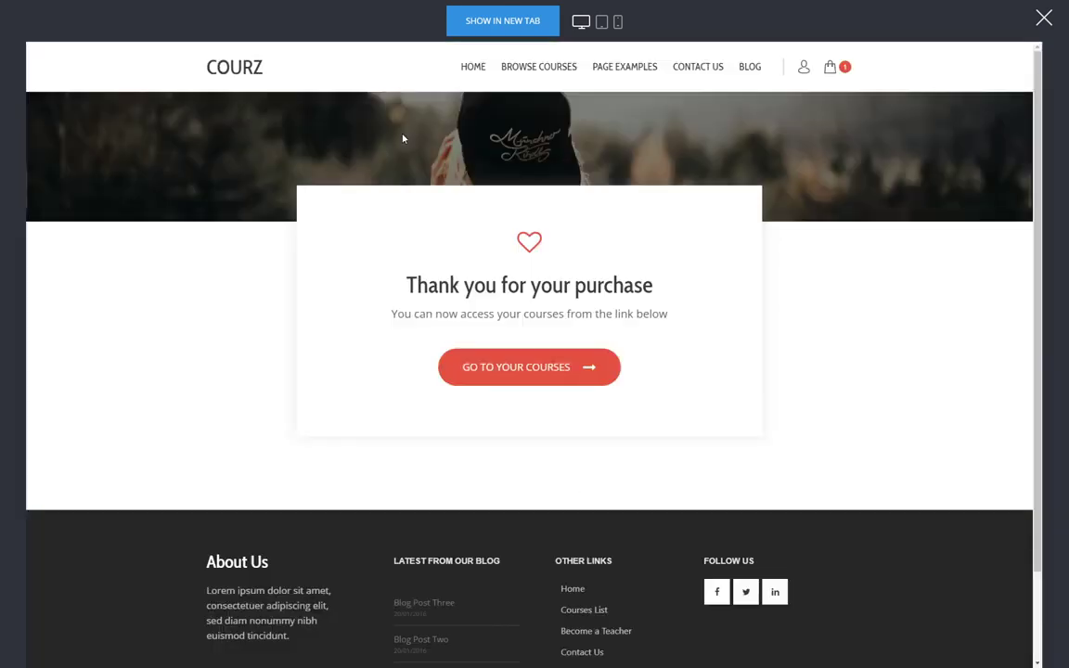
# - Verify the $35.00 Marketing Course subscription and its membership details, then close the preview
pyautogui.click(535, 368)
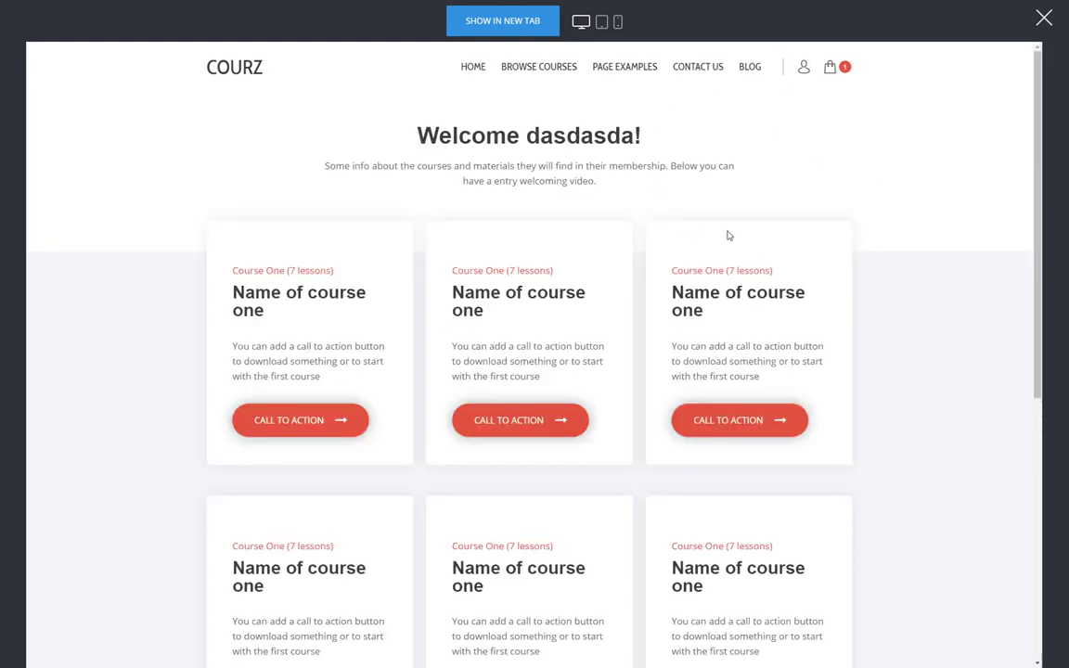
pyautogui.click(804, 69)
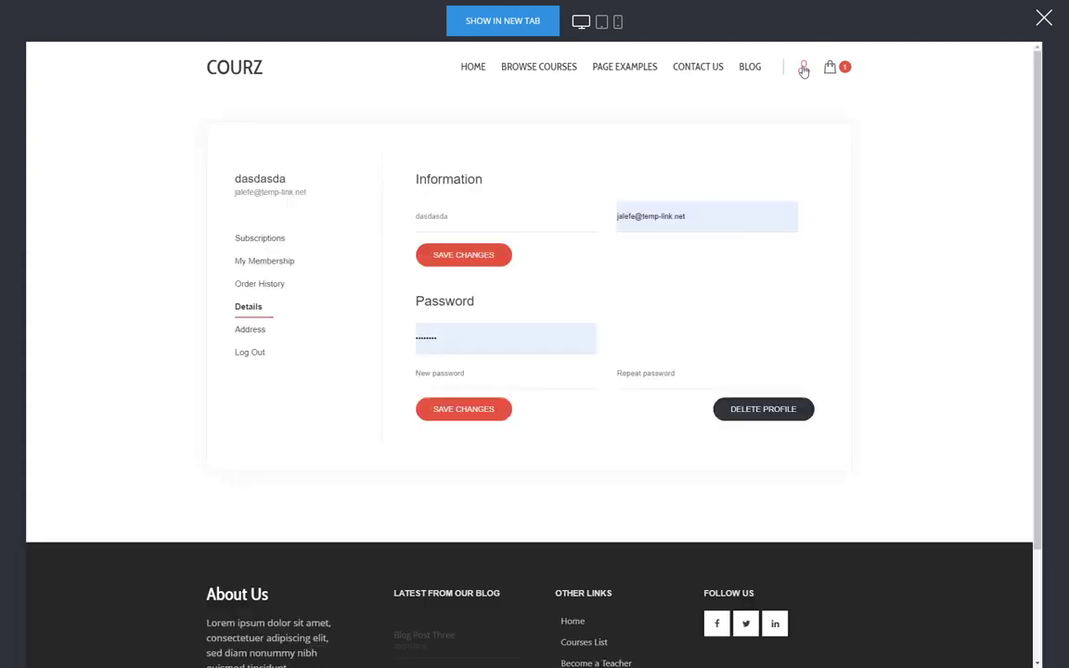
pyautogui.click(289, 245)
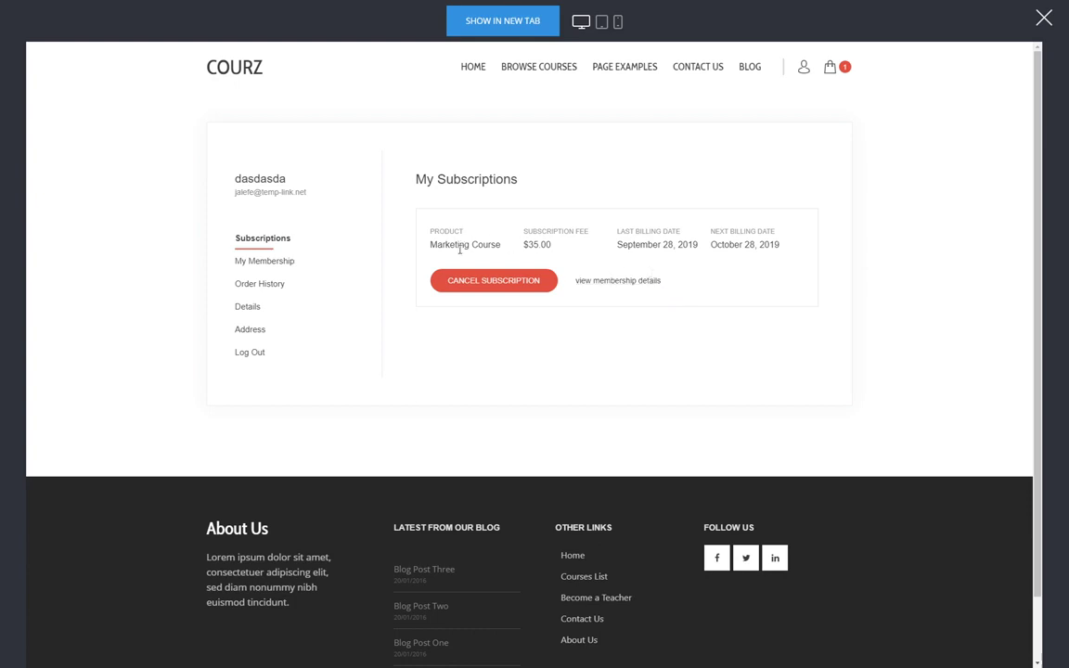
pyautogui.moveTo(497, 245); pyautogui.dragTo(428, 246)
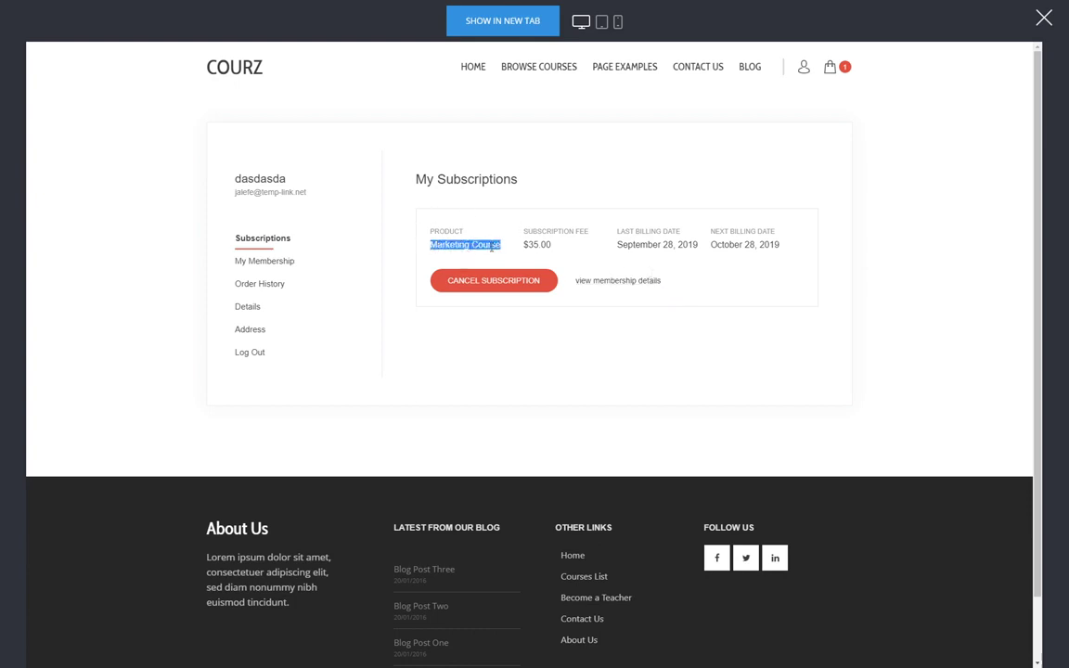
pyautogui.moveTo(524, 244); pyautogui.dragTo(553, 245)
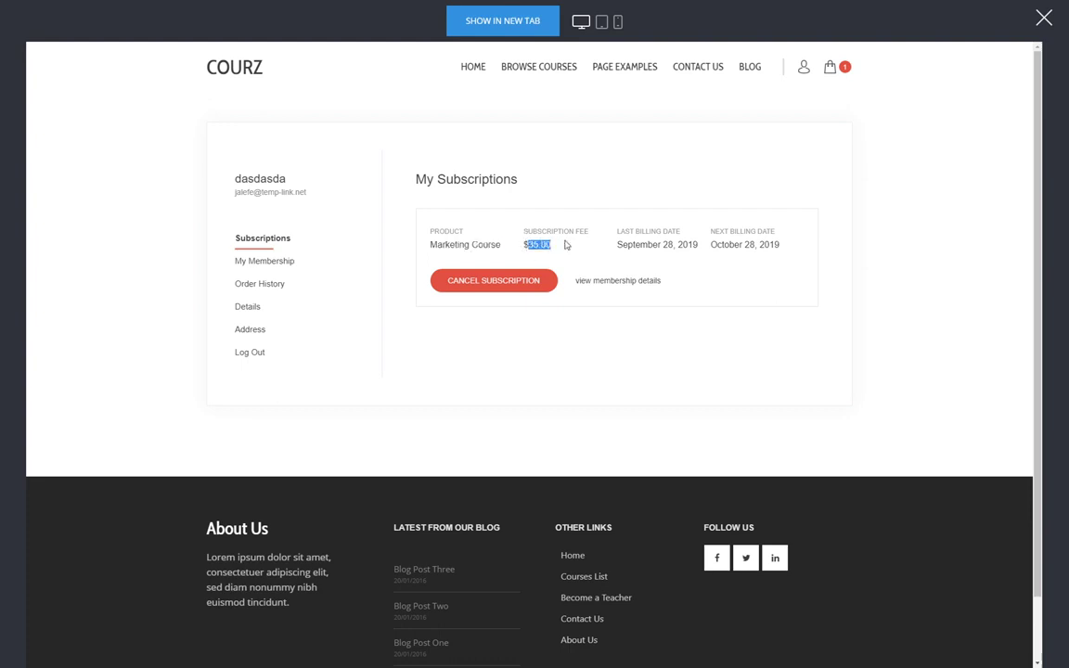
pyautogui.click(545, 246)
pyautogui.click(638, 281)
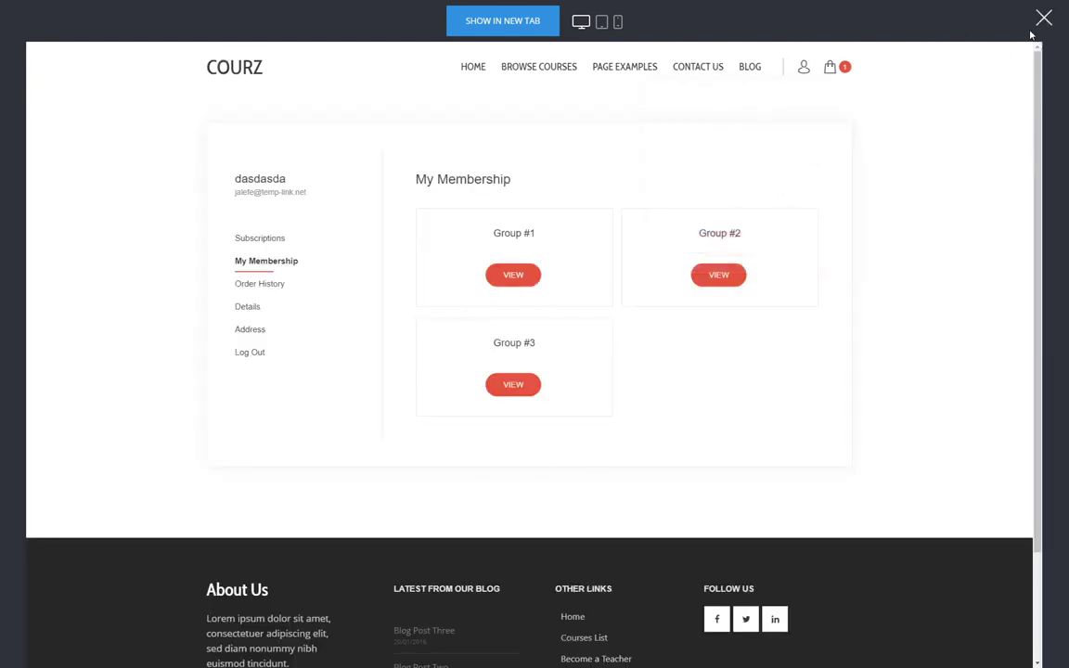
pyautogui.click(1043, 17)
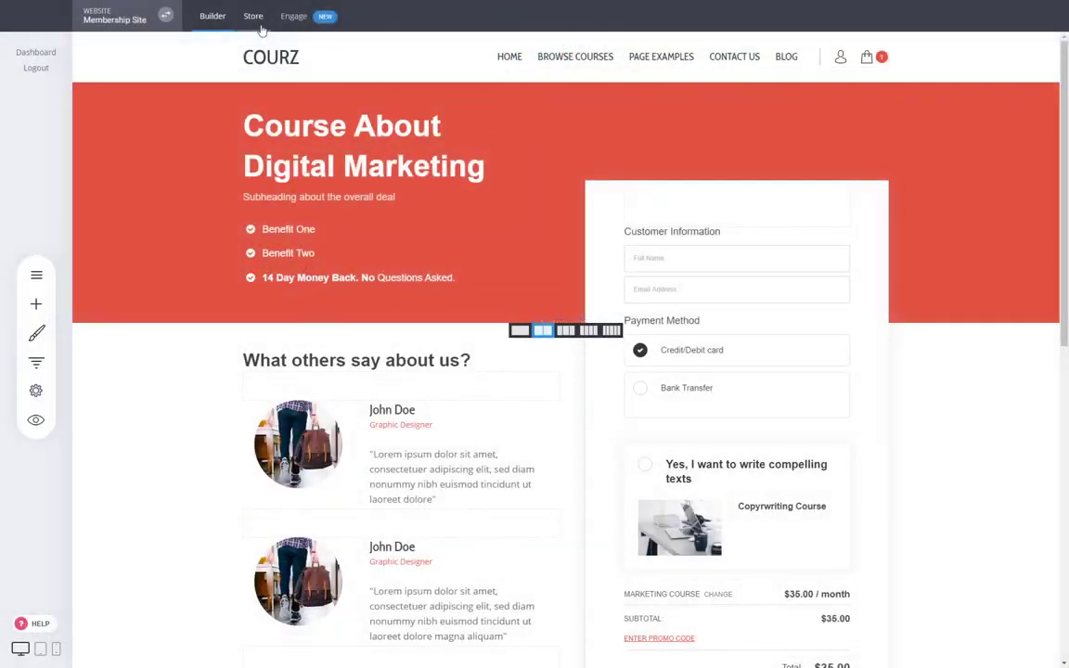
# - Review the store's three products and available product types without adding one, then return to Builder
pyautogui.click(252, 16)
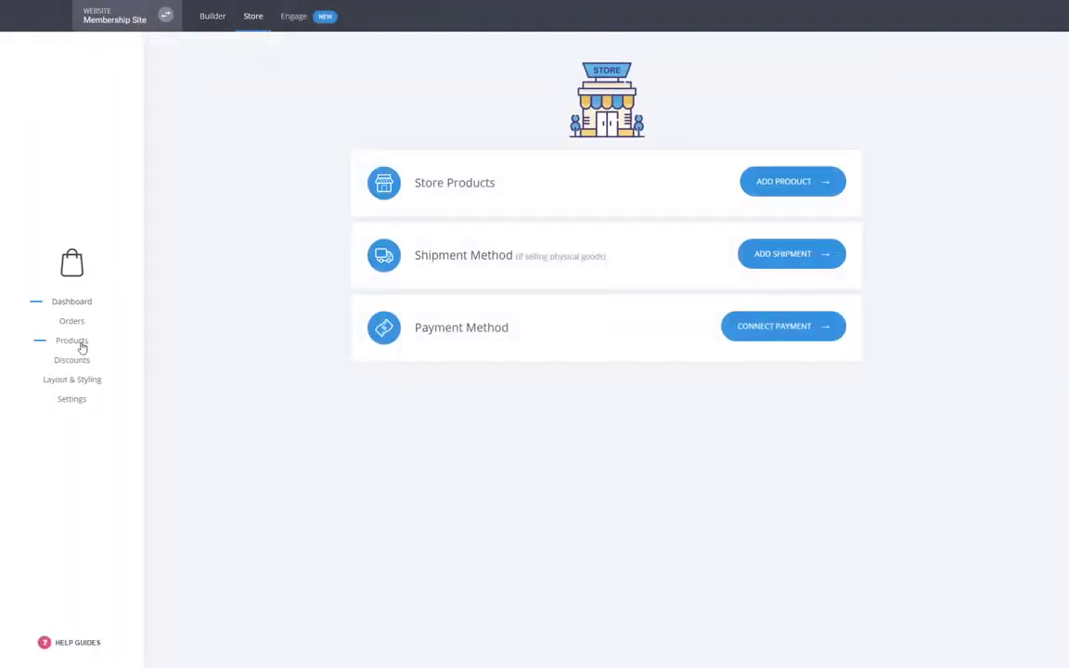
pyautogui.click(78, 343)
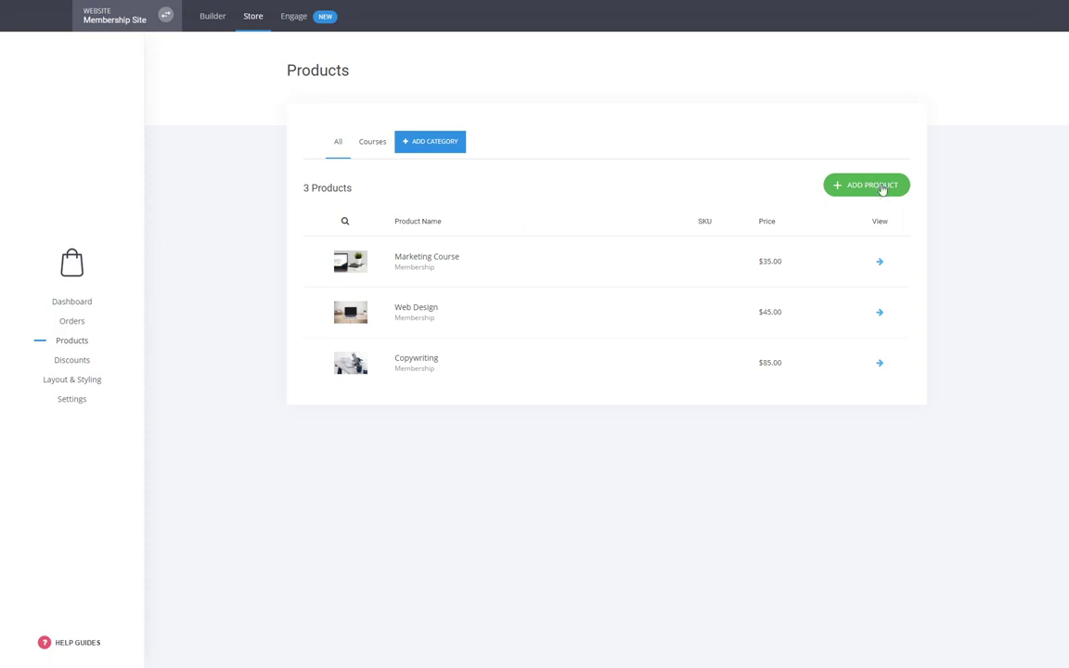
pyautogui.click(880, 188)
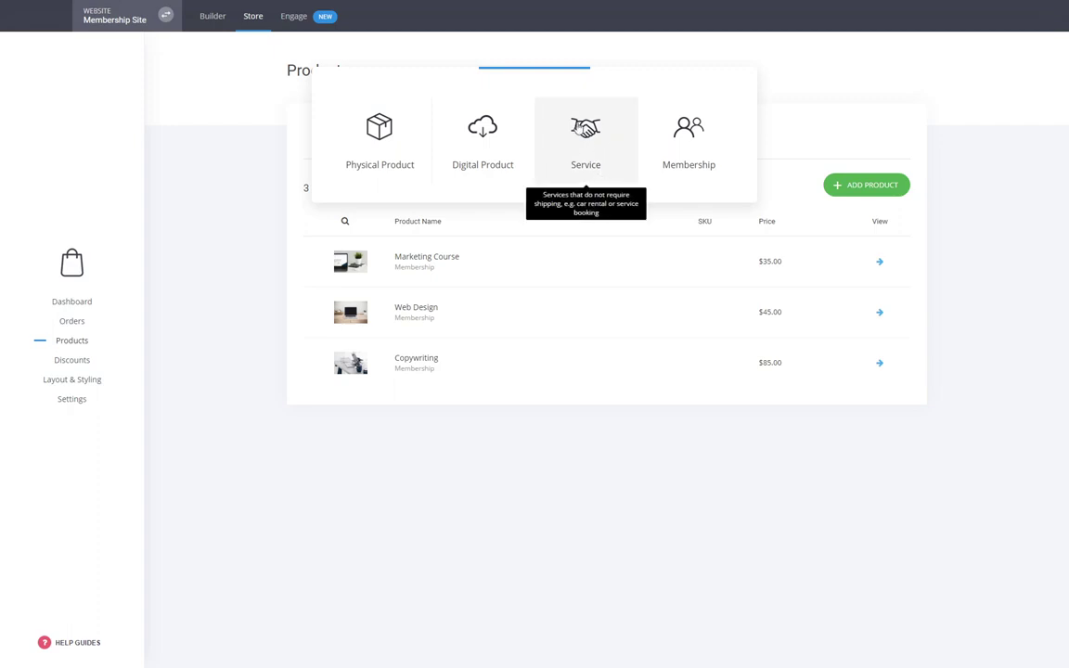
pyautogui.click(482, 472)
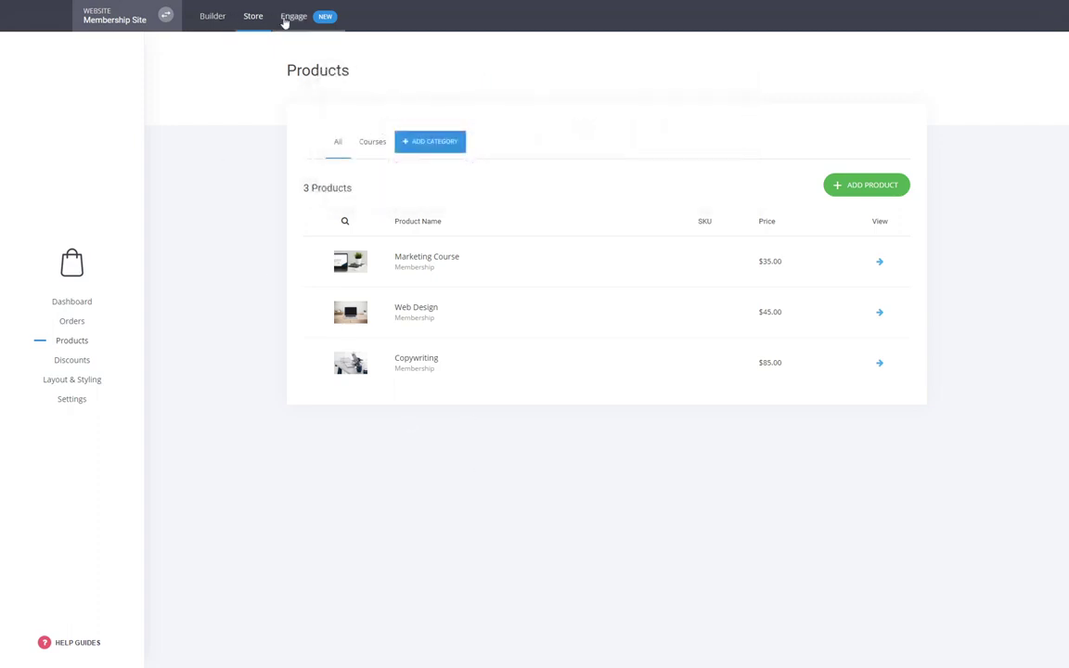
pyautogui.click(213, 17)
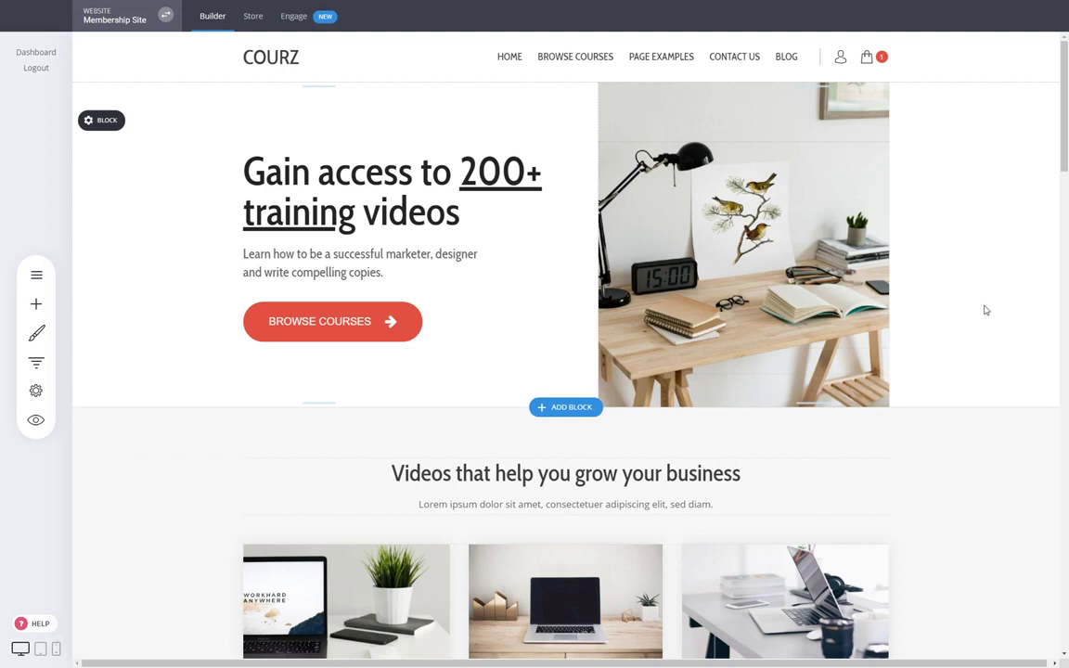
# - Browse the Membership / Course and Checkout page templates, closing the picker without adding a page
pyautogui.click(36, 271)
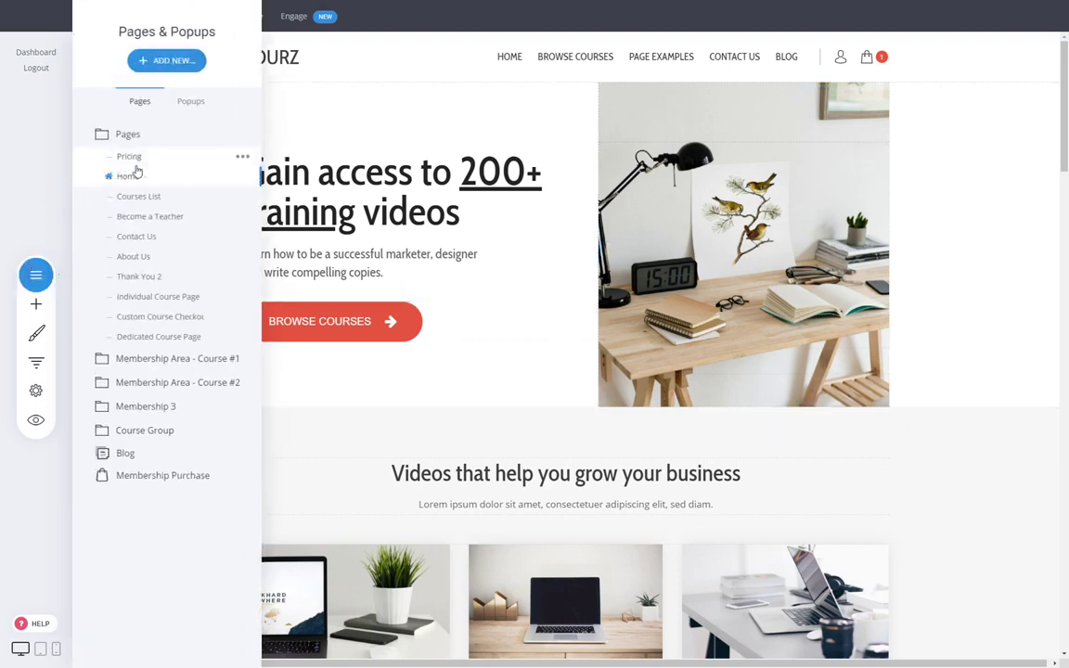
pyautogui.click(167, 61)
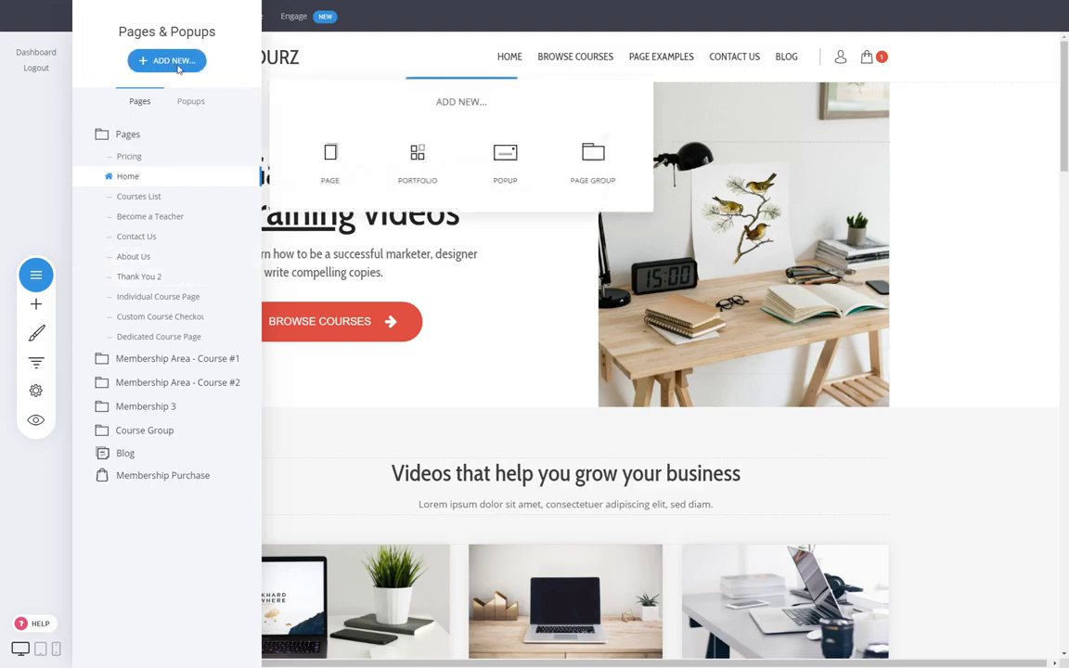
pyautogui.click(330, 167)
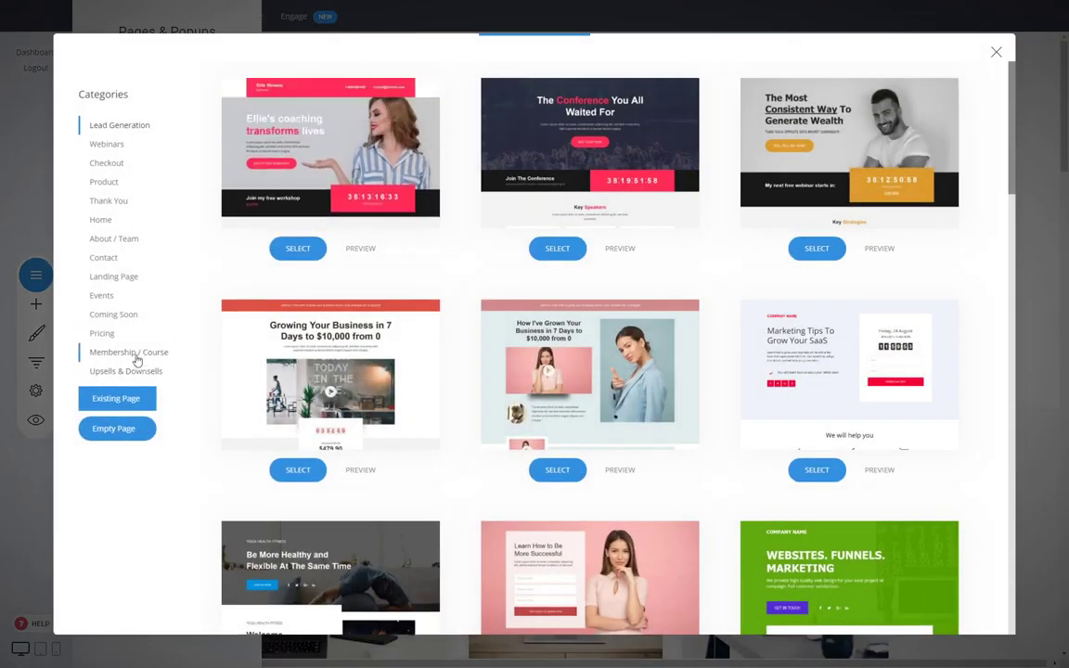
pyautogui.click(135, 356)
pyautogui.scroll(-2, 475, 320)
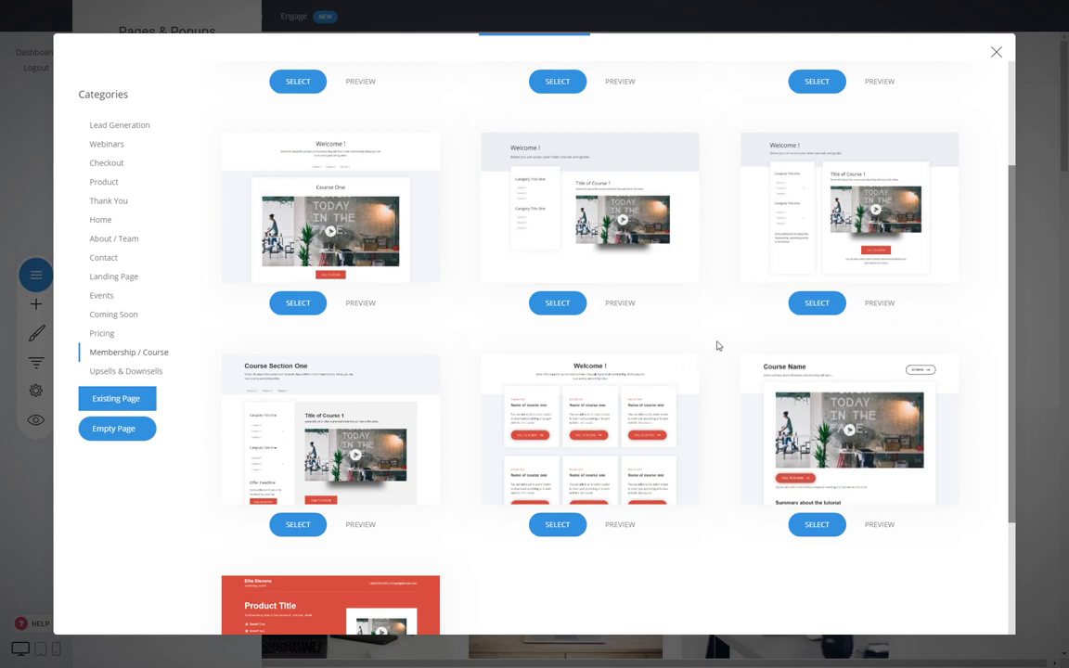
pyautogui.scroll(2, 716, 346)
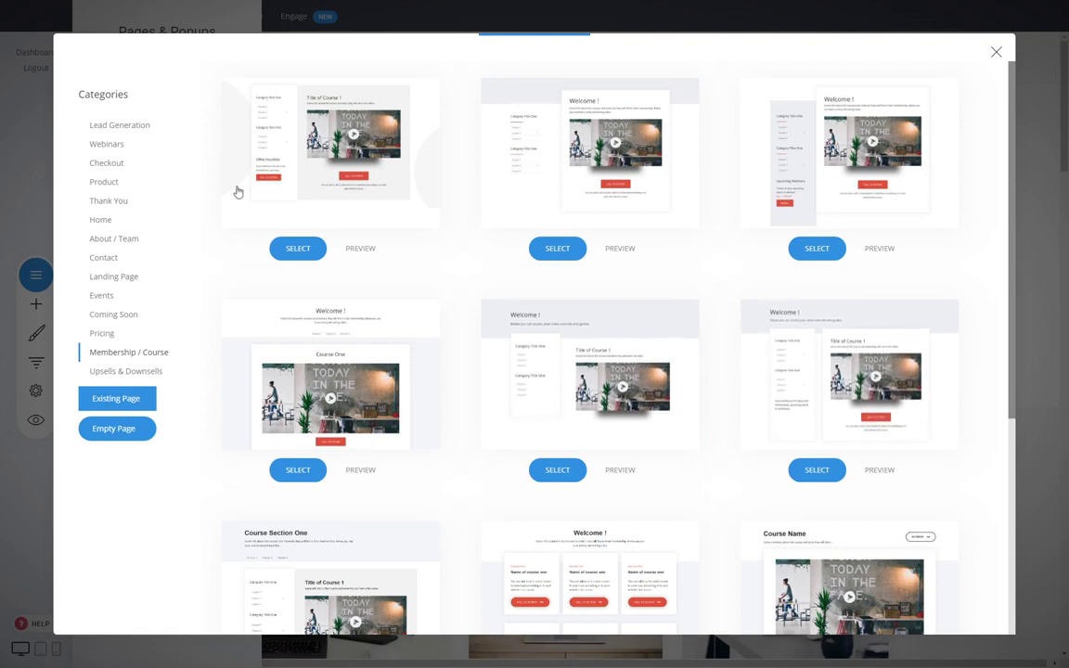
pyautogui.click(106, 165)
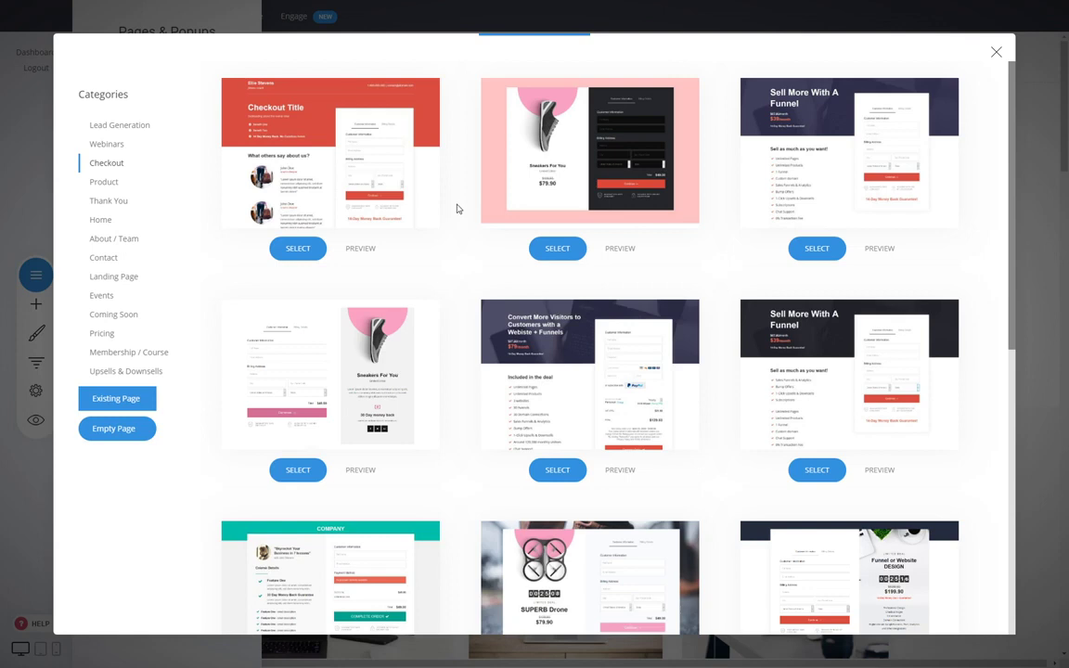
pyautogui.click(132, 352)
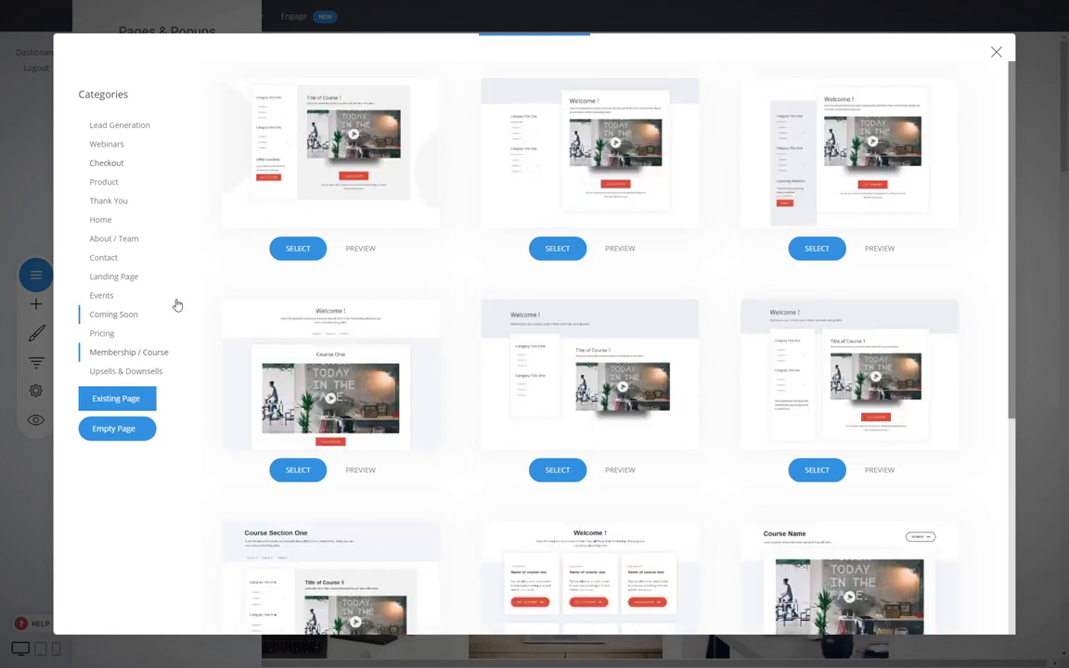
pyautogui.scroll(-4, 418, 351)
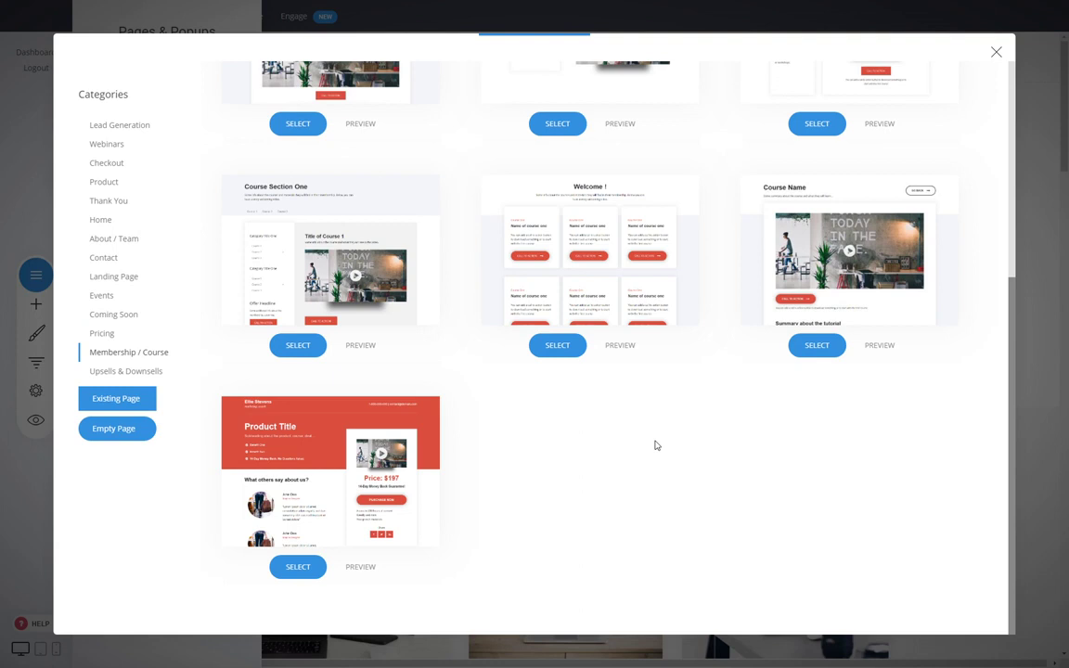
pyautogui.click(994, 54)
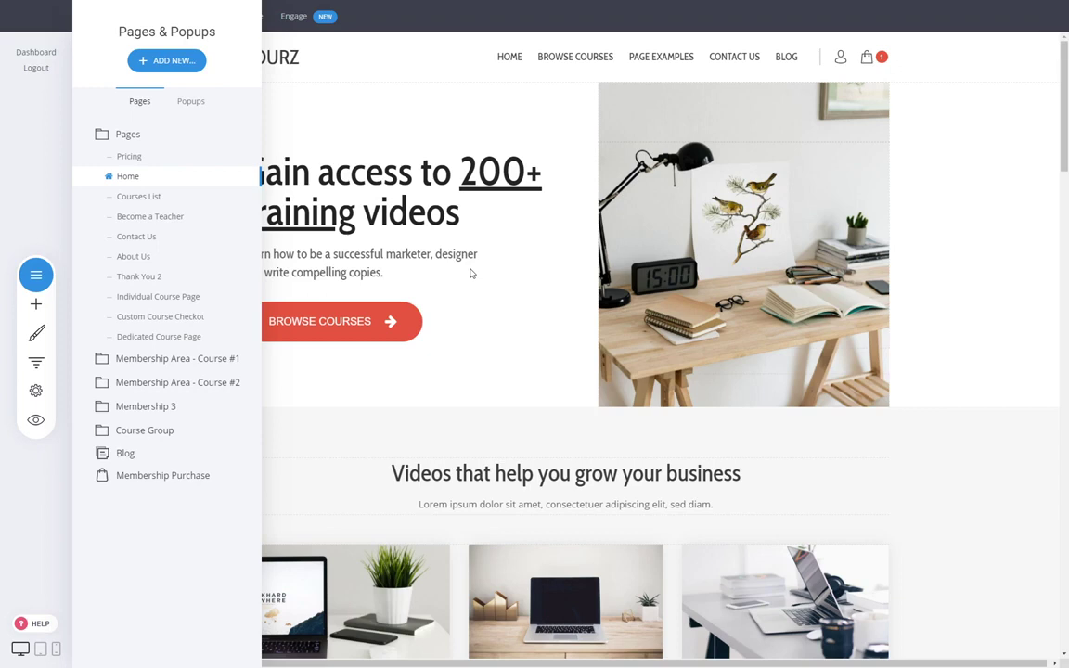
pyautogui.click(469, 272)
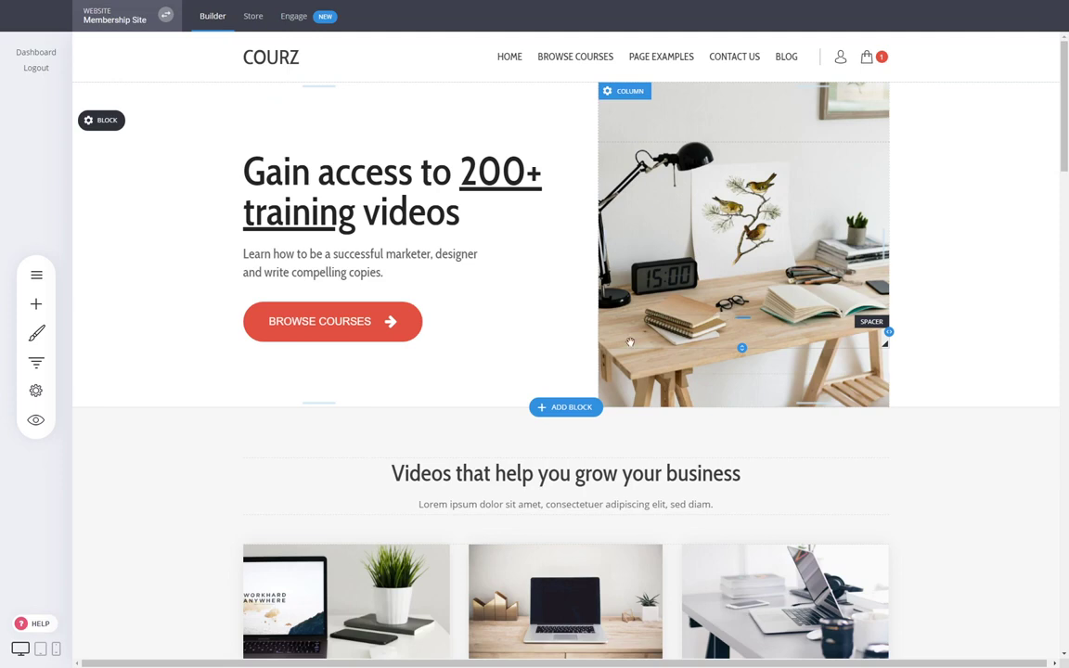
# - Open the Courses List page from the page list and scroll through it
pyautogui.click(36, 275)
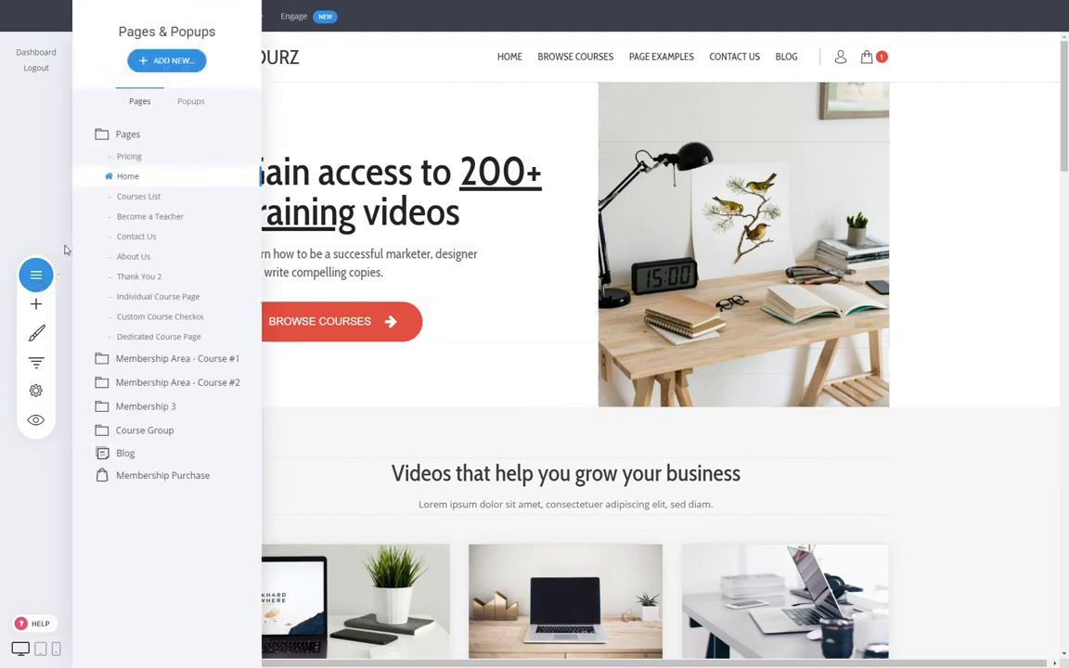
pyautogui.click(155, 204)
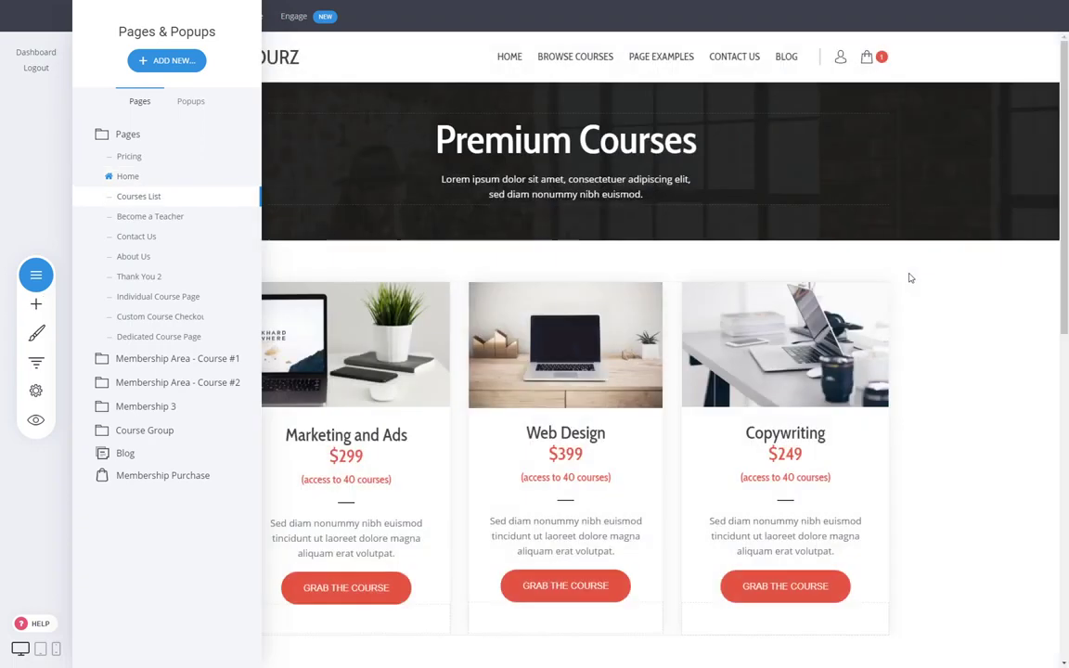
pyautogui.click(910, 278)
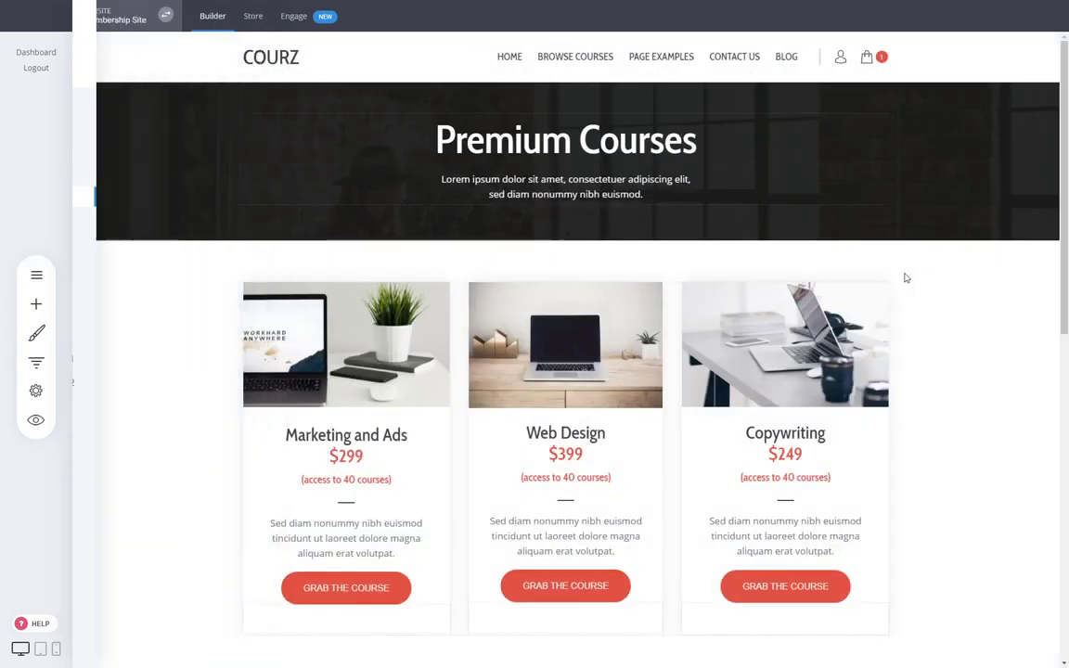
pyautogui.scroll(-3, 961, 443)
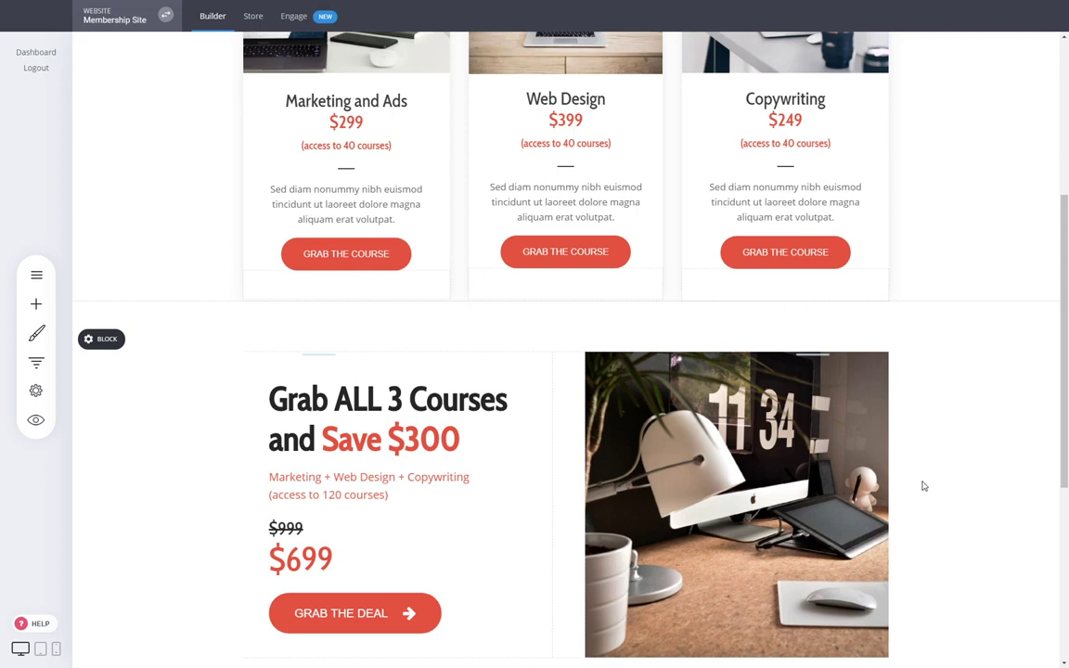
pyautogui.scroll(4, 923, 483)
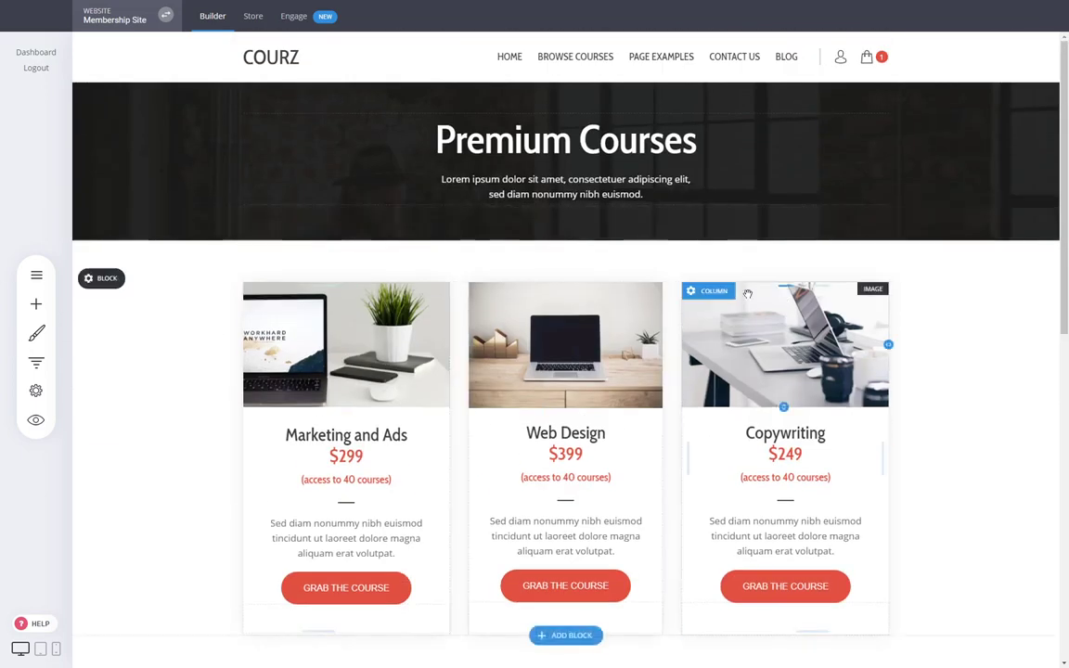
# - Return to the home page via HOME in the header, leaving the page list closed
pyautogui.click(522, 60)
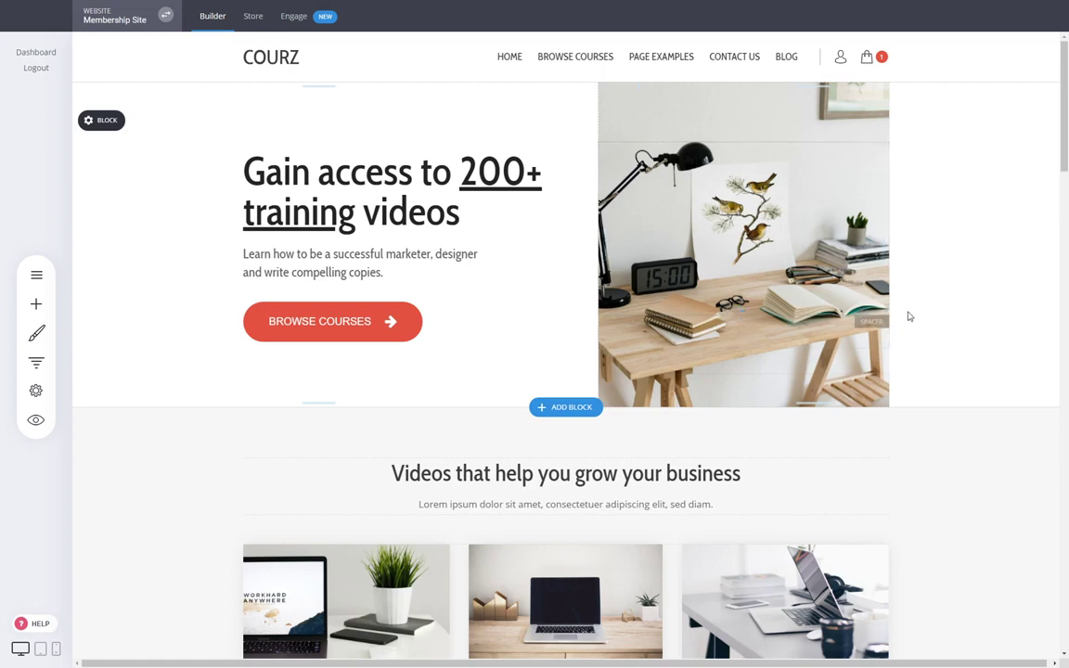
pyautogui.click(35, 276)
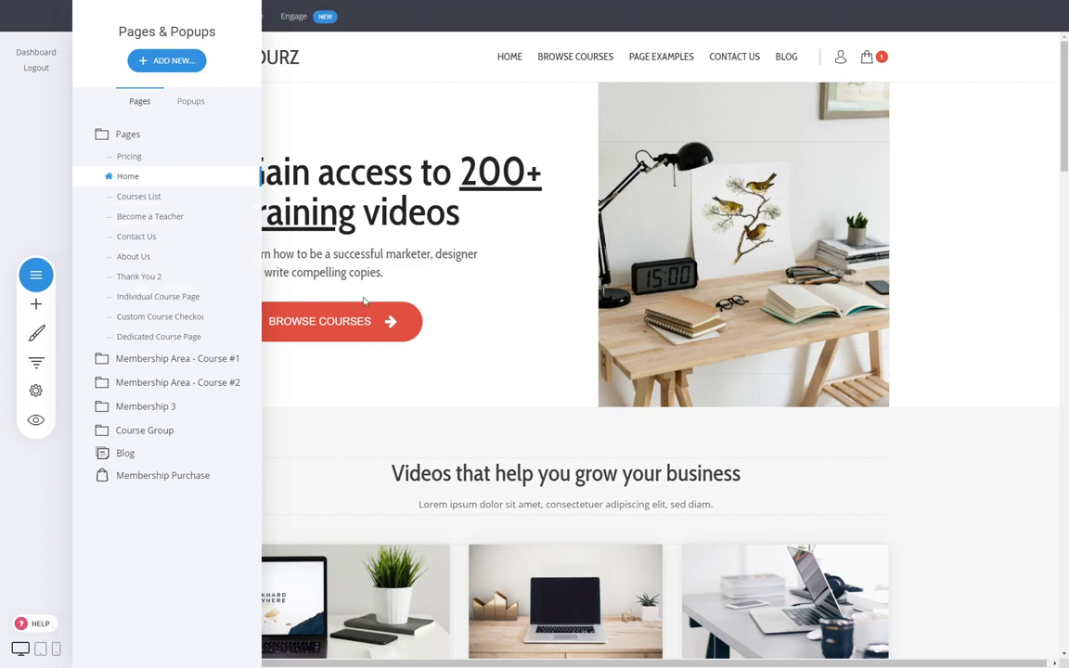
pyautogui.click(341, 308)
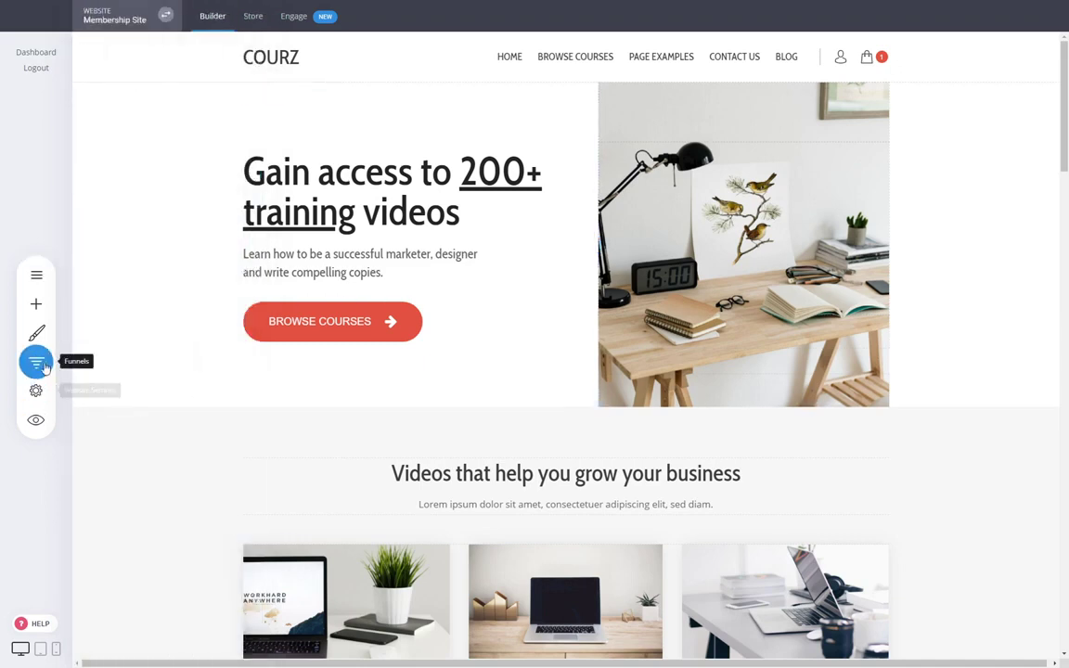
# - Start a new funnel, browse the template gallery and preview the Coach / Video Tutorials template
pyautogui.click(35, 362)
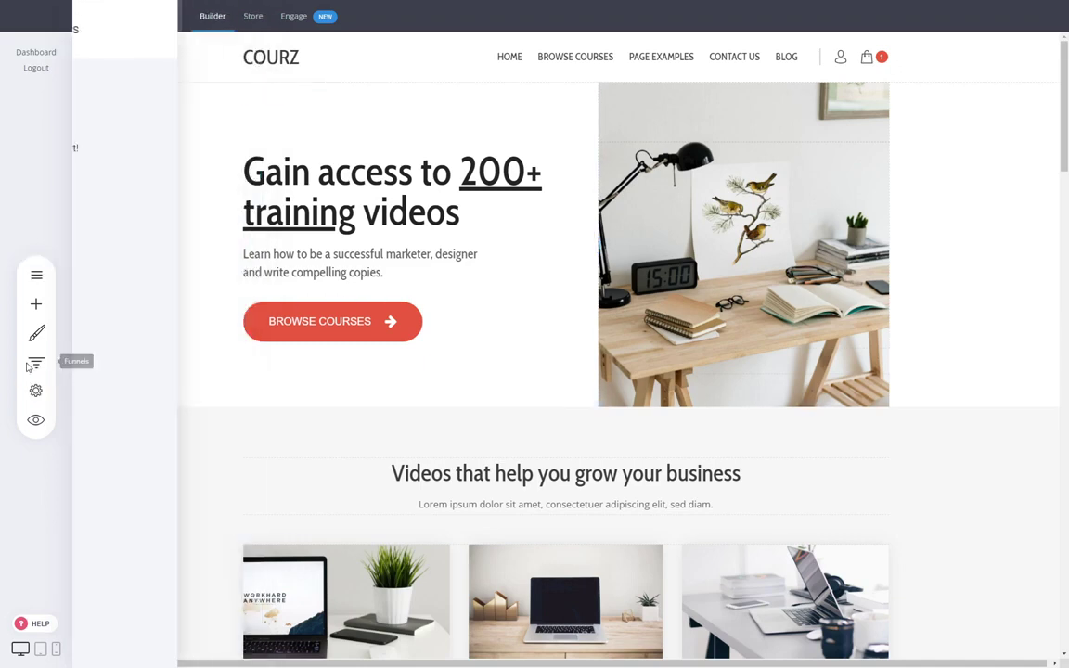
pyautogui.click(240, 109)
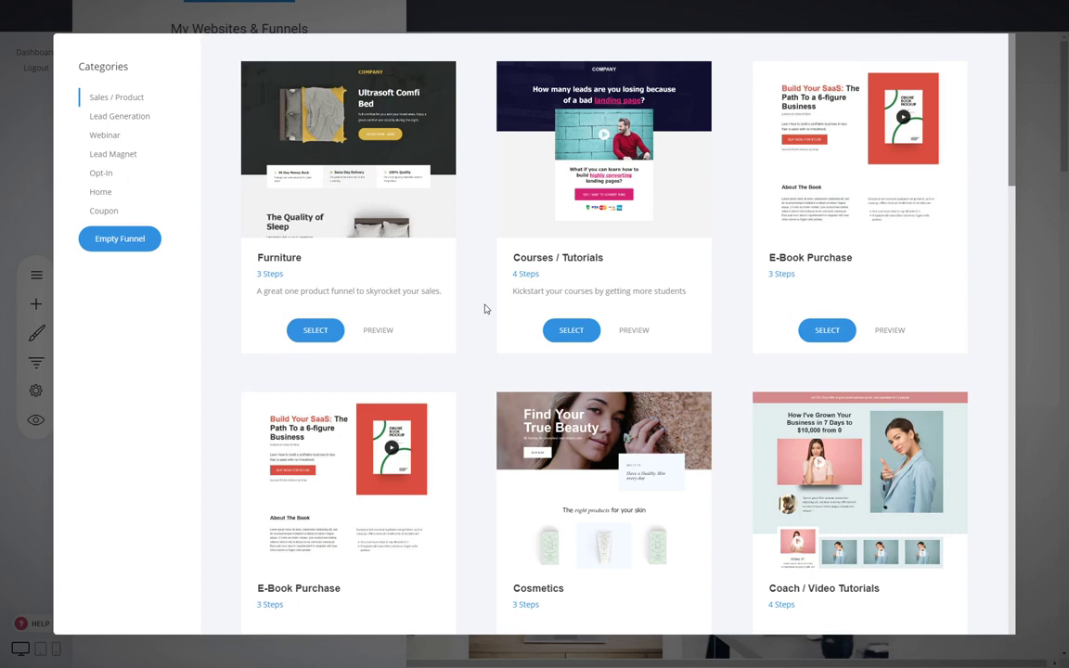
pyautogui.scroll(-5, 484, 309)
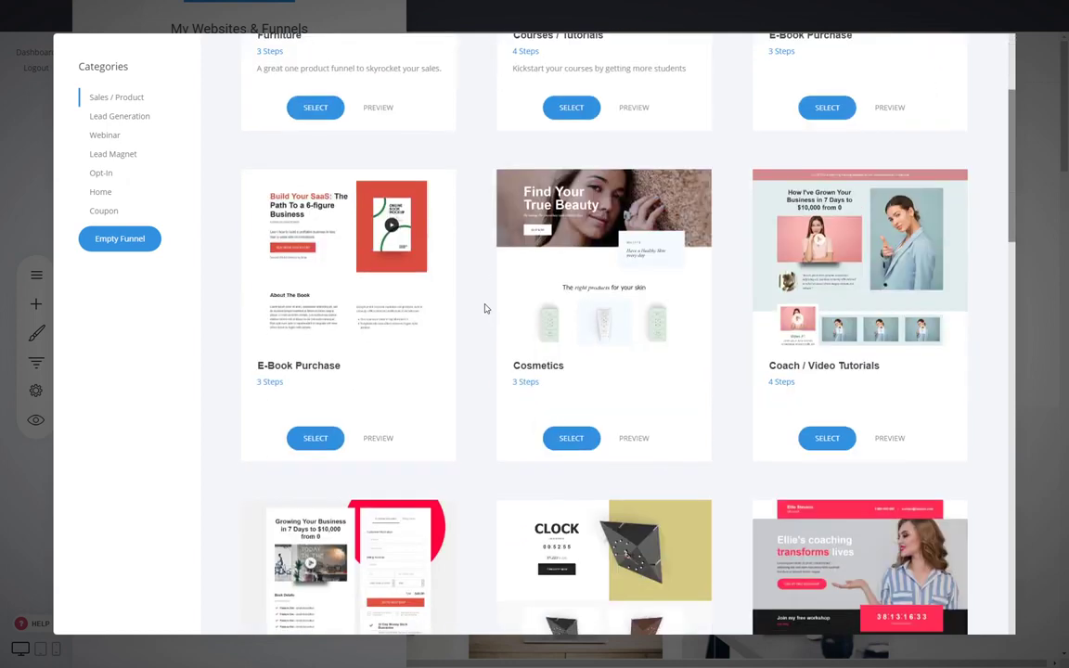
pyautogui.scroll(5, 484, 307)
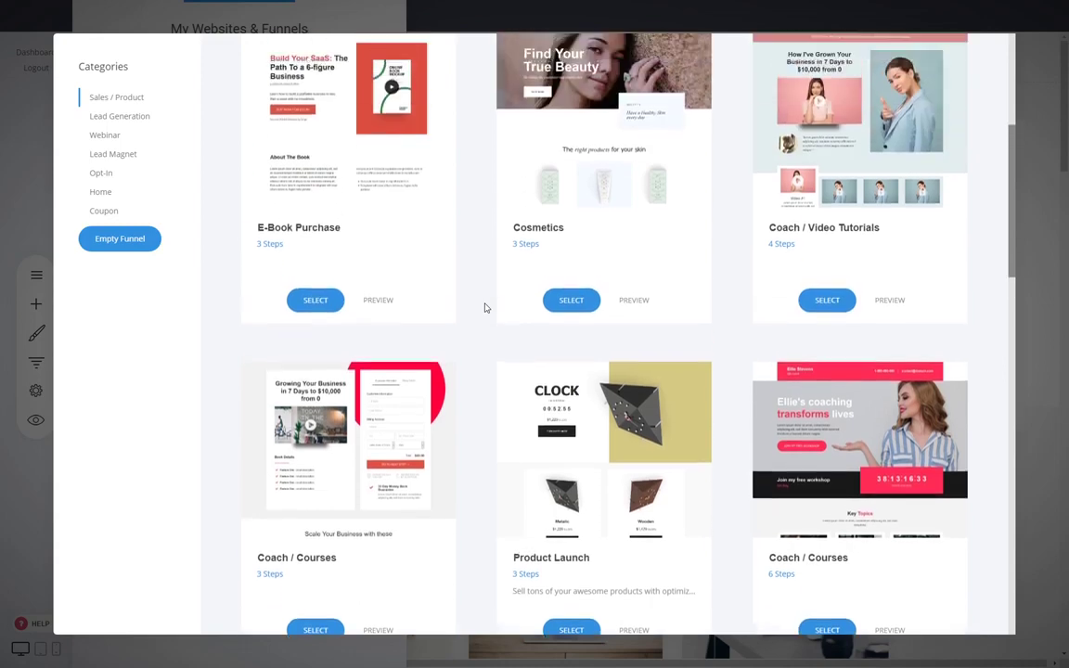
pyautogui.scroll(-3, 484, 307)
pyautogui.scroll(-3, 484, 307)
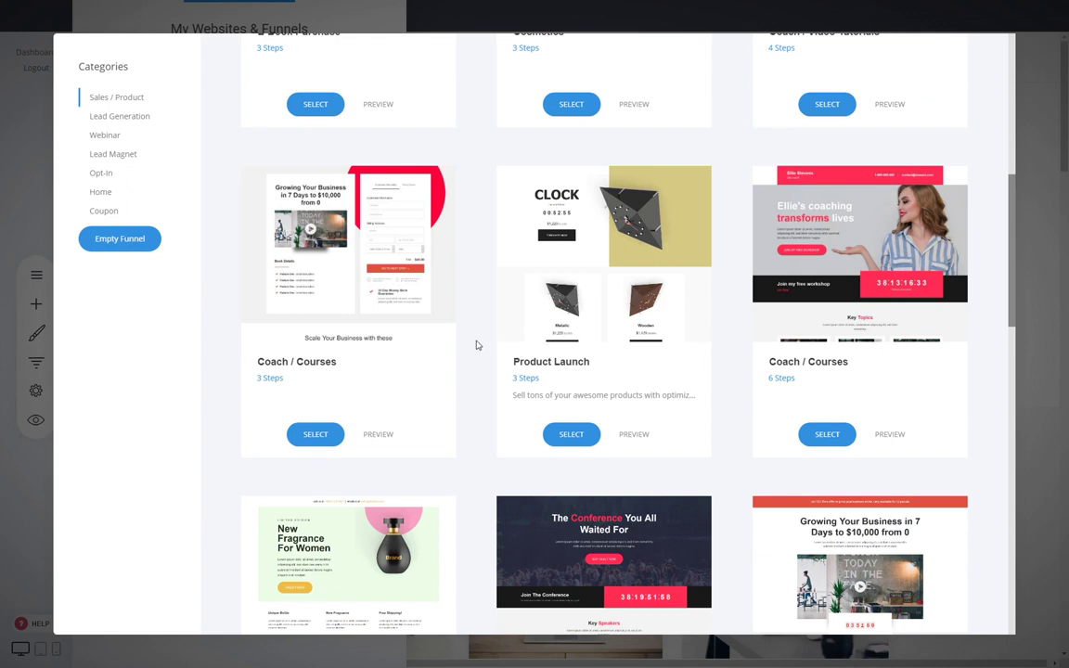
pyautogui.scroll(4, 477, 345)
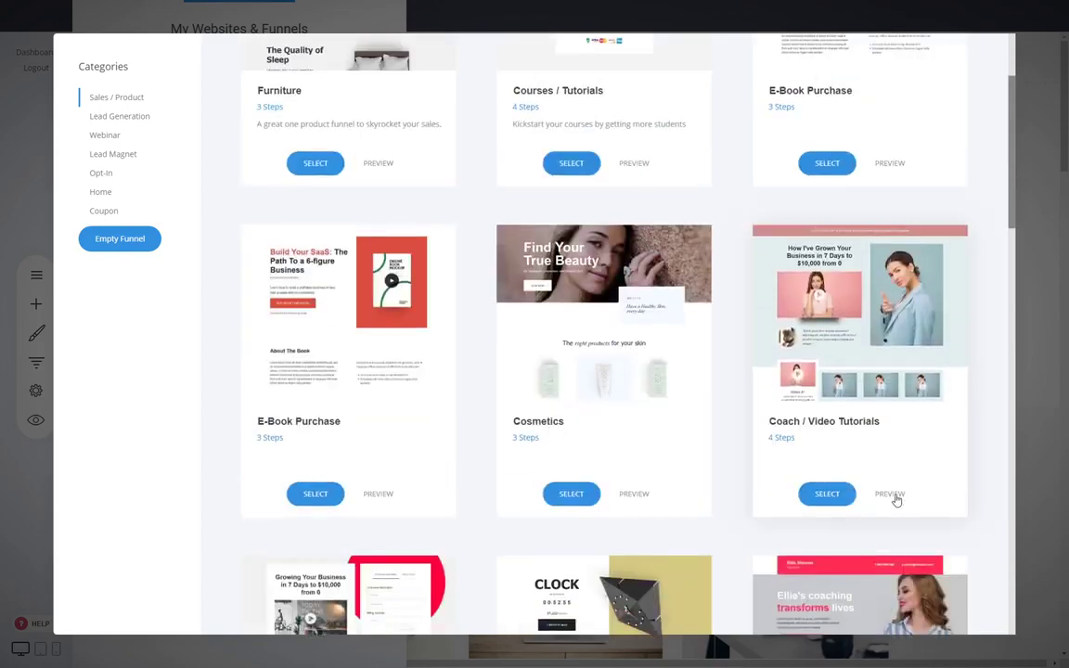
pyautogui.click(891, 495)
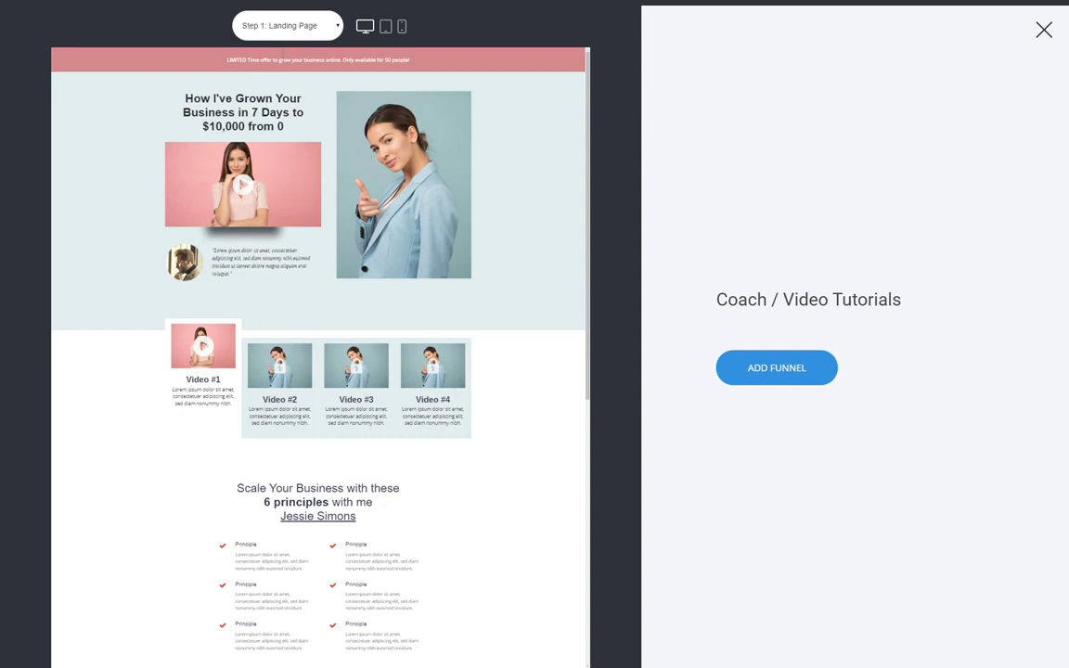
pyautogui.click(290, 57)
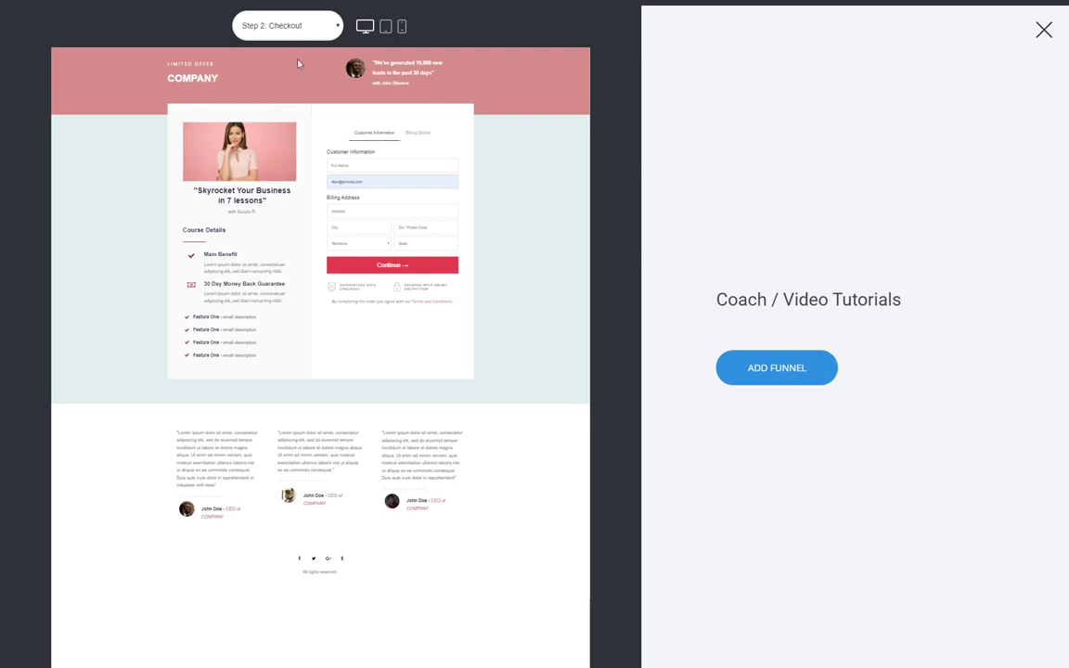
pyautogui.click(298, 68)
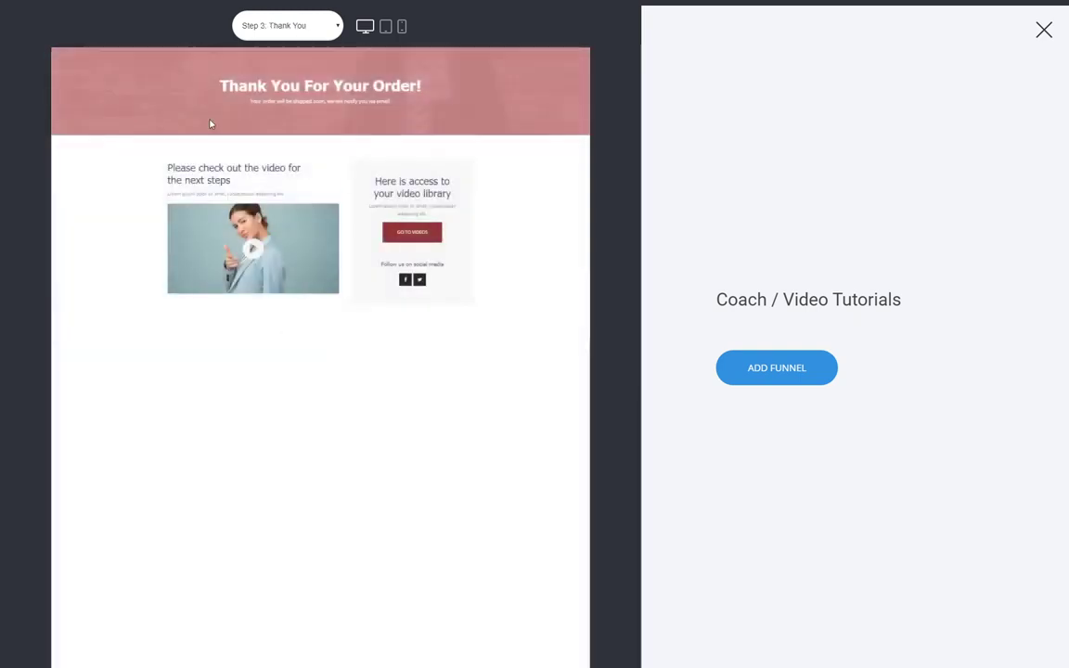
pyautogui.click(288, 25)
pyautogui.click(302, 78)
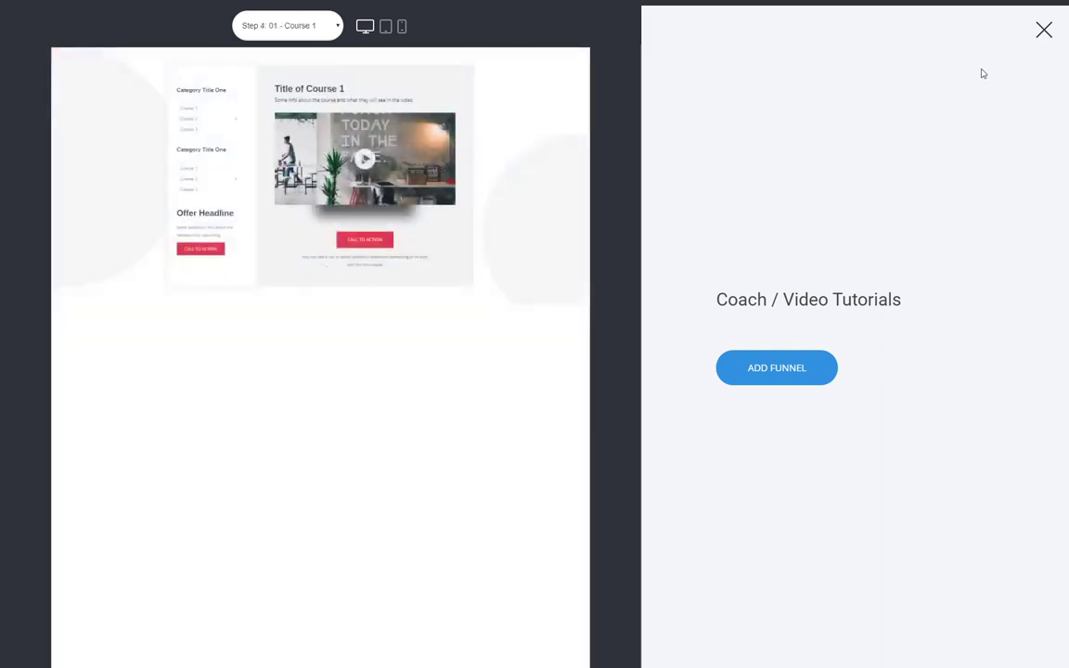
pyautogui.click(1045, 31)
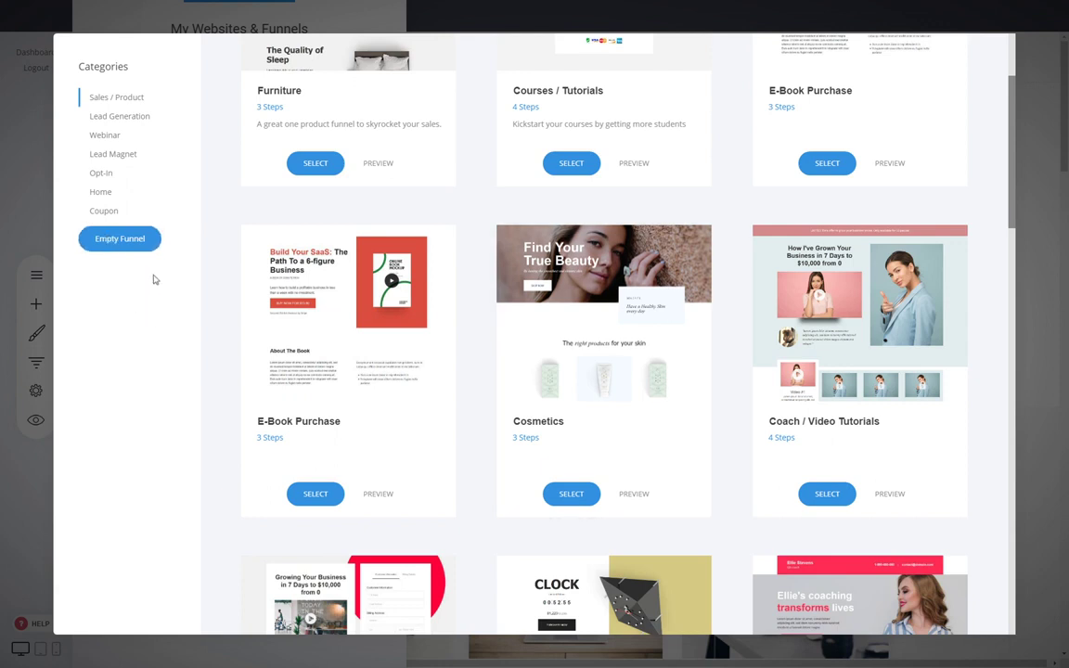
# - Create an empty funnel named 'Membership' and save it
pyautogui.click(120, 239)
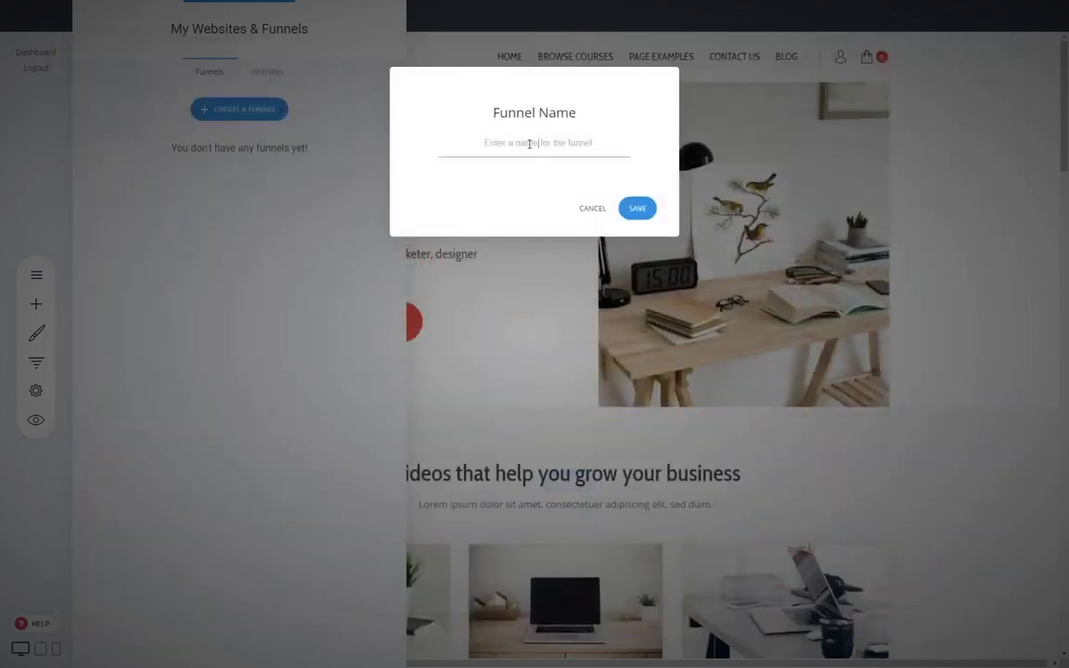
pyautogui.write('Membership')
pyautogui.click(635, 213)
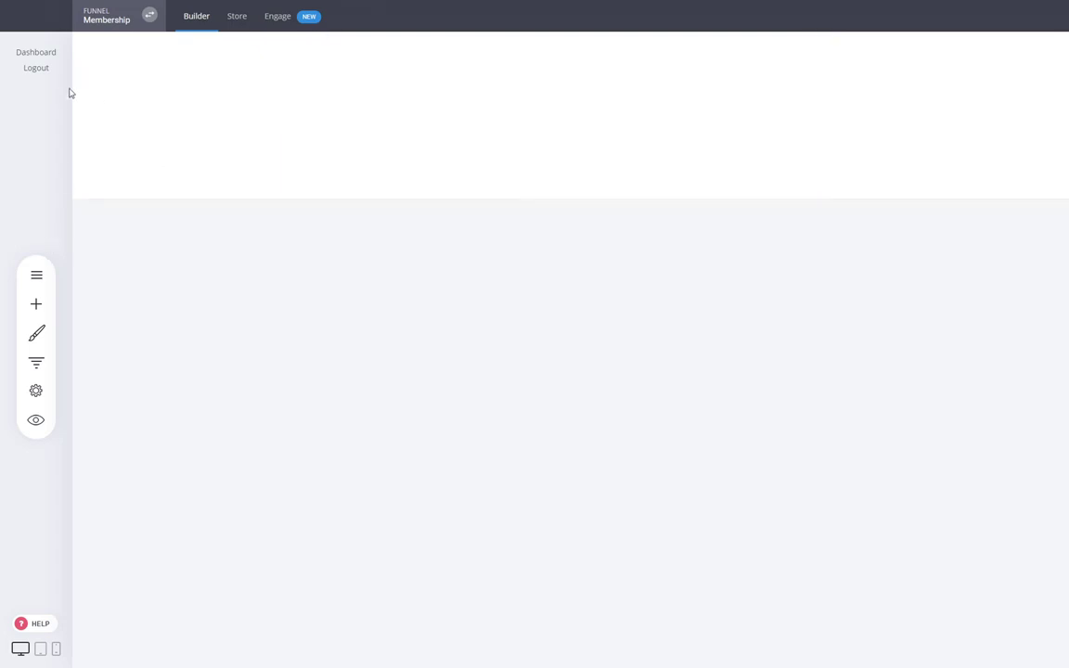
# - Move the Membership funnel into the Membership Site website and confirm
pyautogui.click(38, 270)
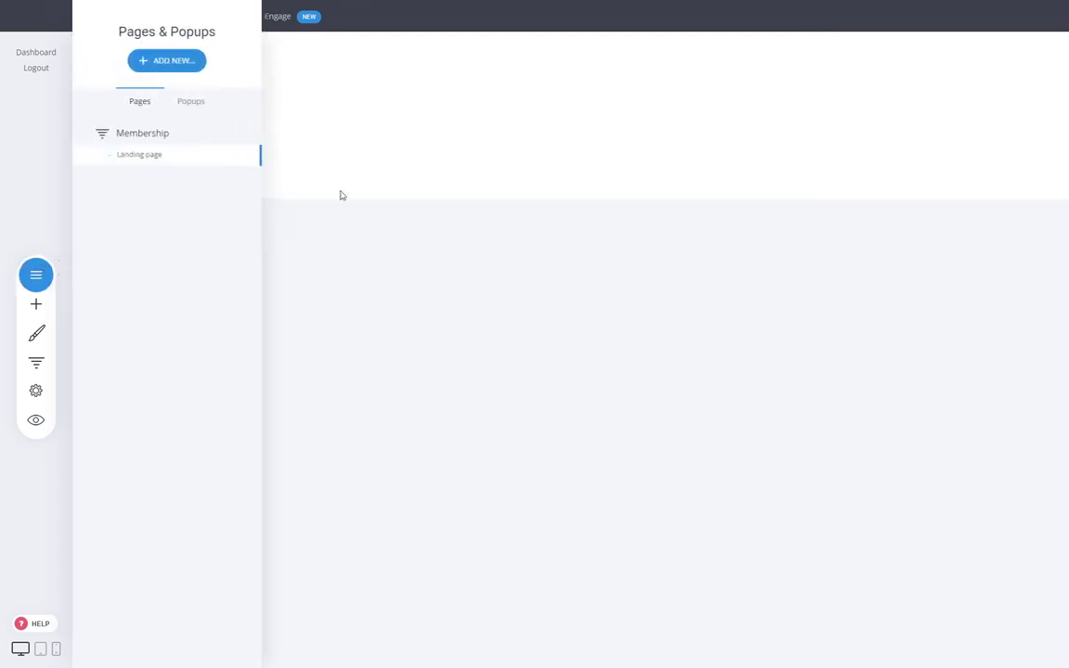
pyautogui.click(393, 190)
pyautogui.click(36, 361)
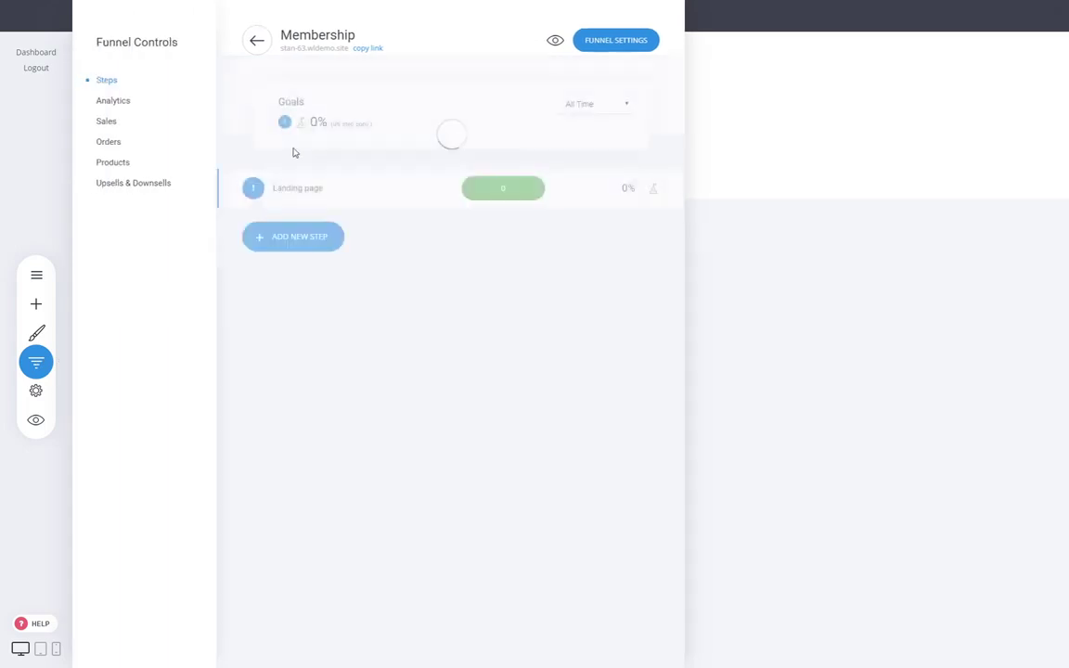
pyautogui.click(257, 41)
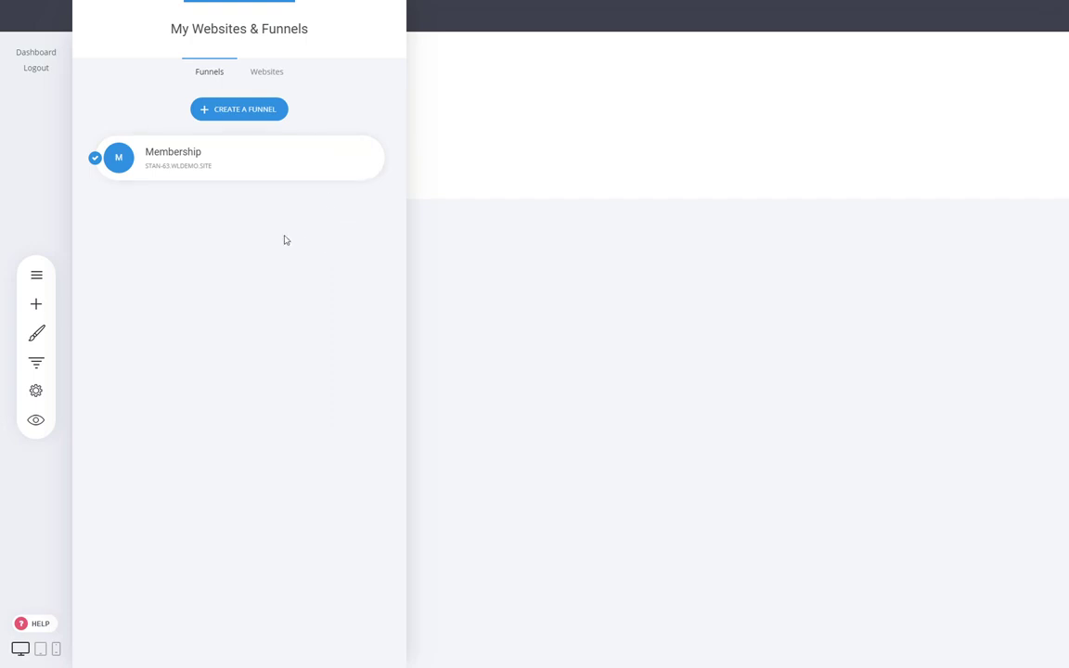
pyautogui.click(362, 158)
pyautogui.click(362, 158)
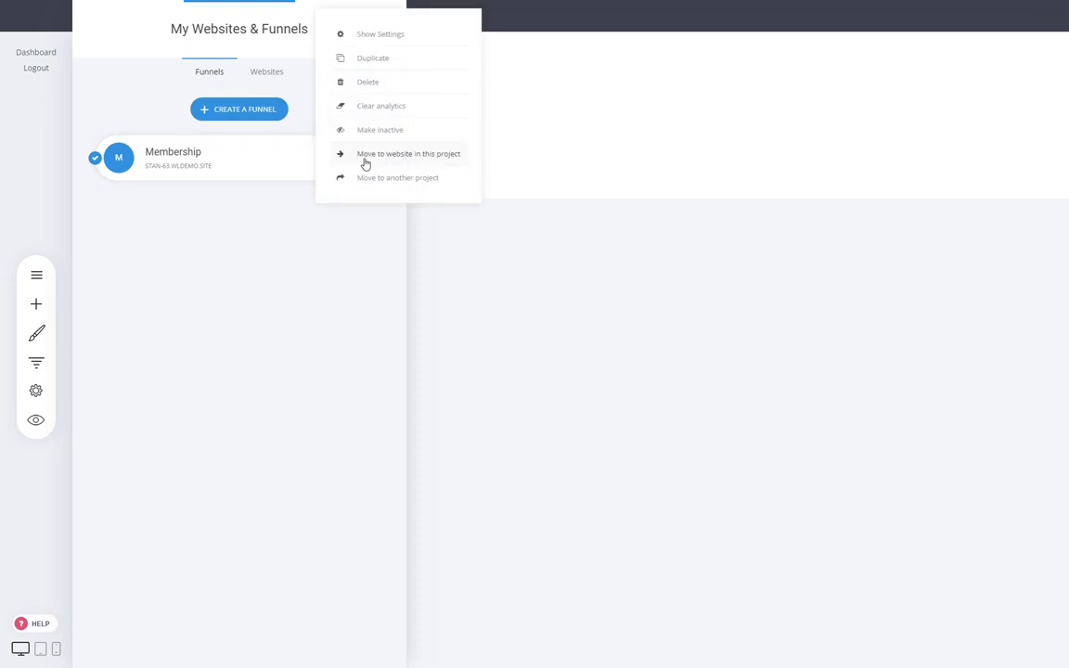
pyautogui.click(412, 154)
pyautogui.click(533, 154)
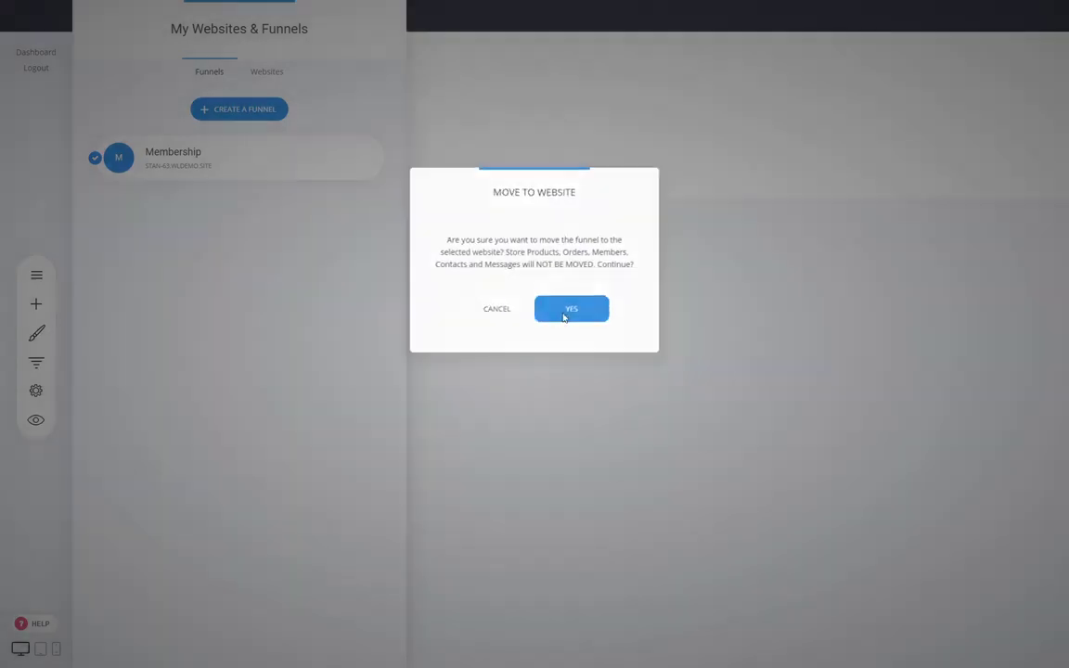
pyautogui.click(565, 312)
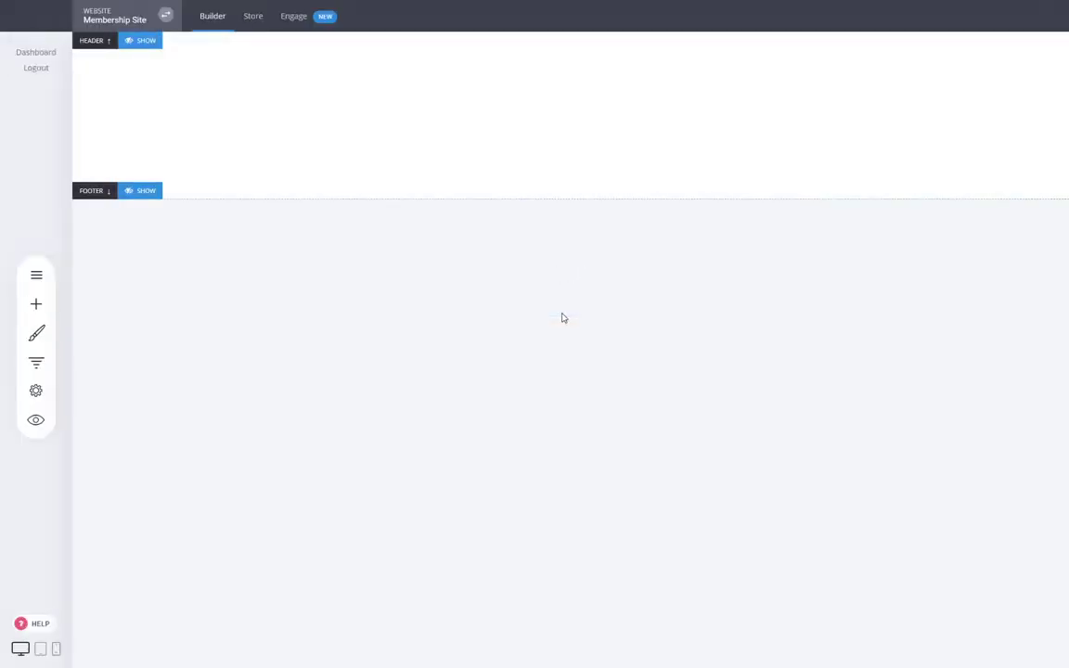
# - Show the site header and footer, and move Dedicated Course Page into the Membership funnel
pyautogui.click(146, 41)
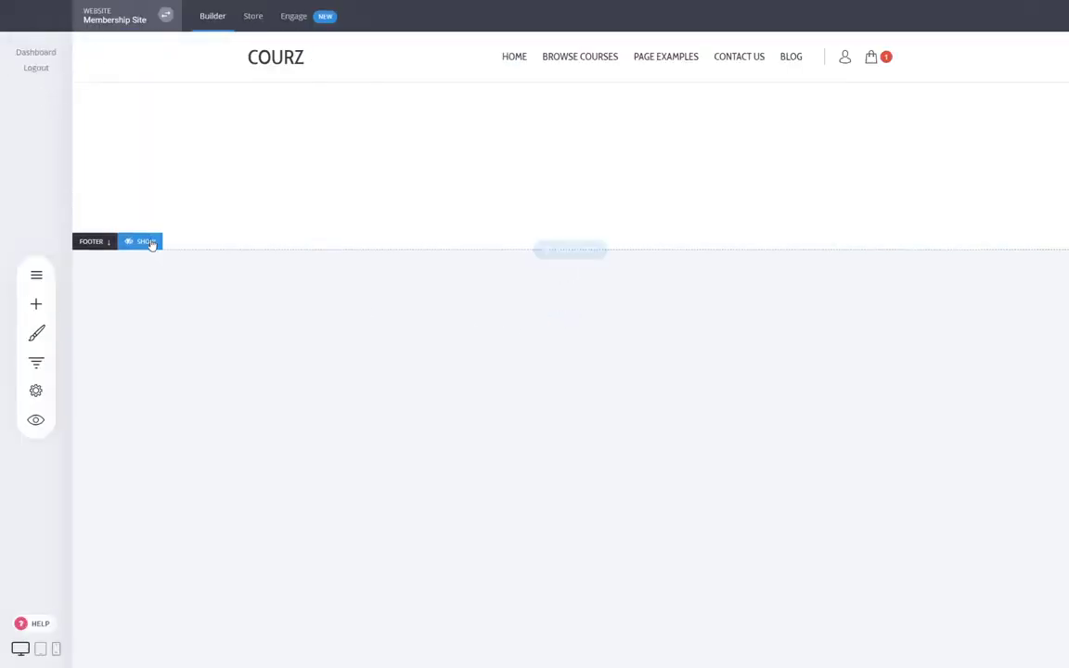
pyautogui.click(143, 241)
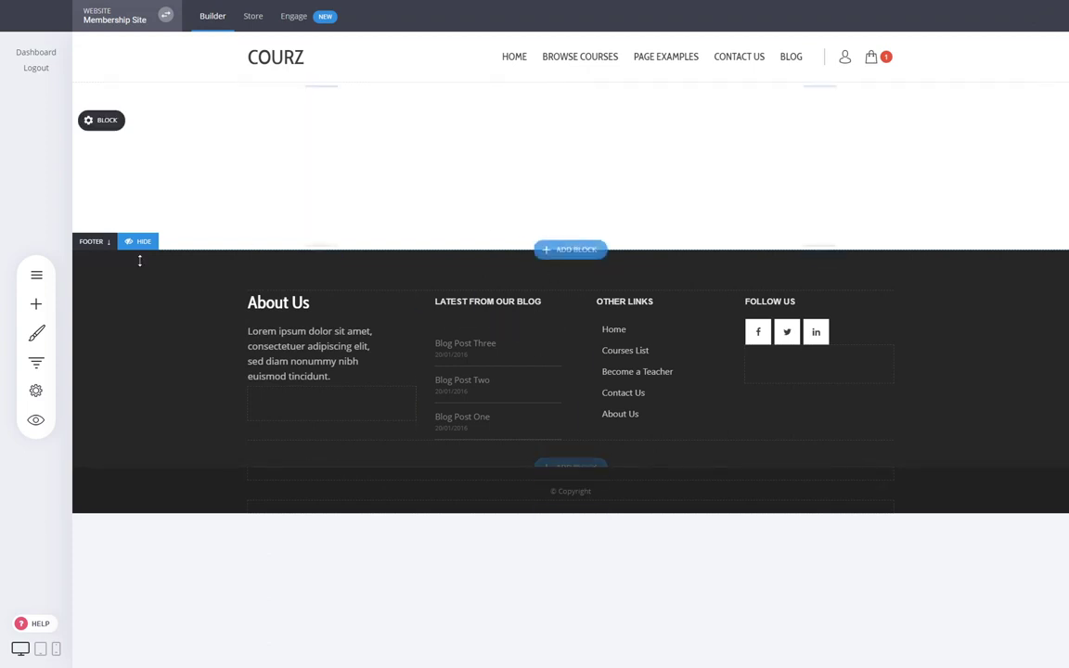
pyautogui.click(38, 276)
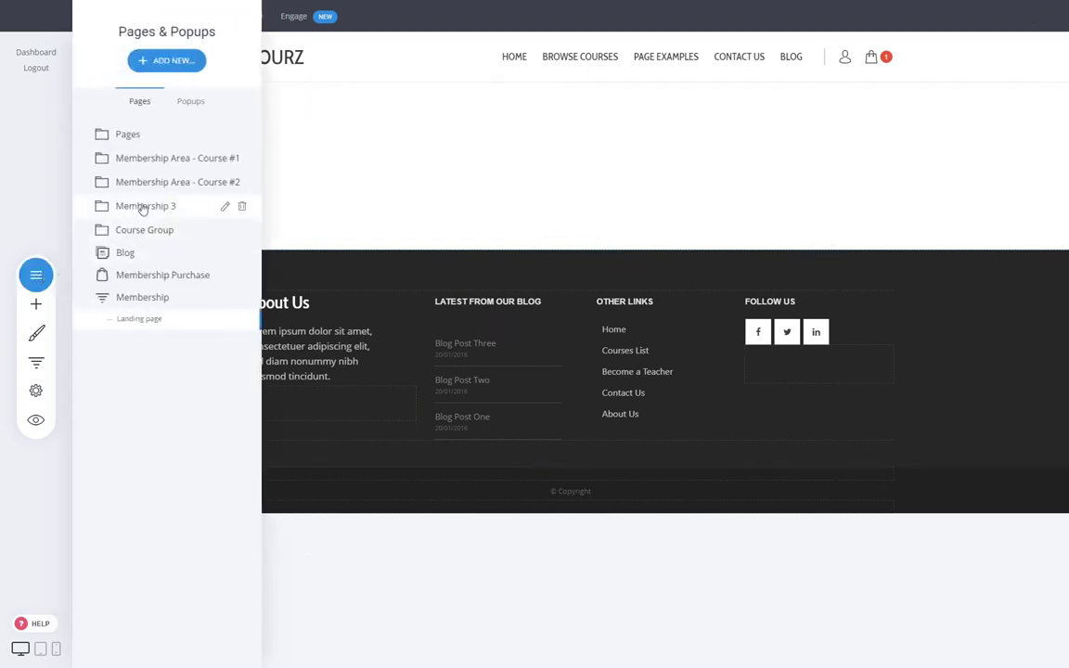
pyautogui.click(154, 139)
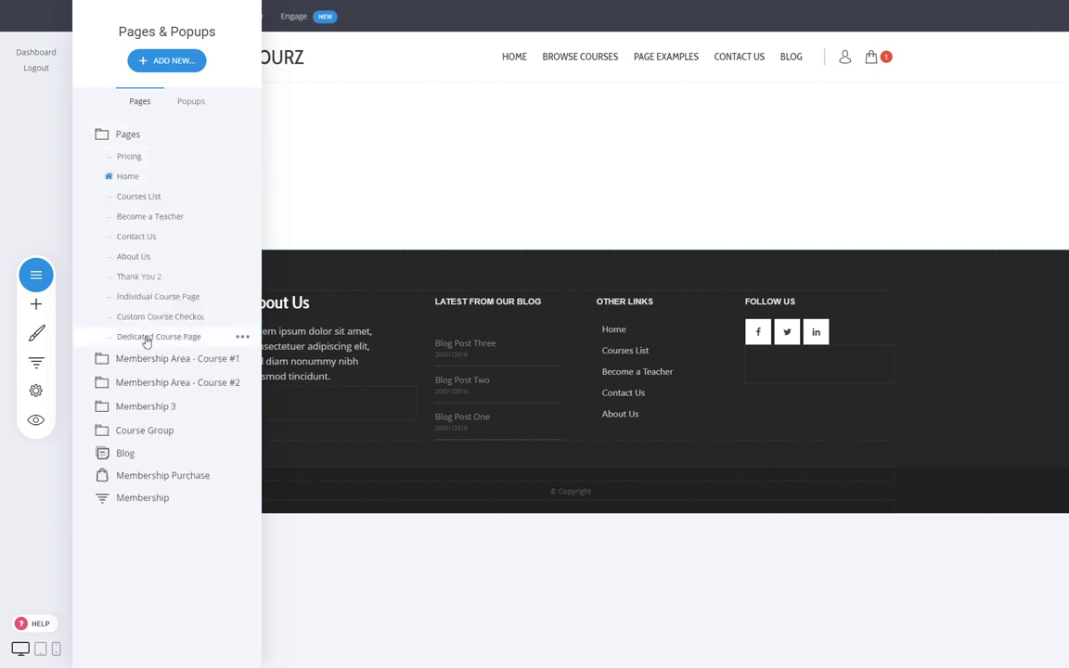
pyautogui.click(242, 340)
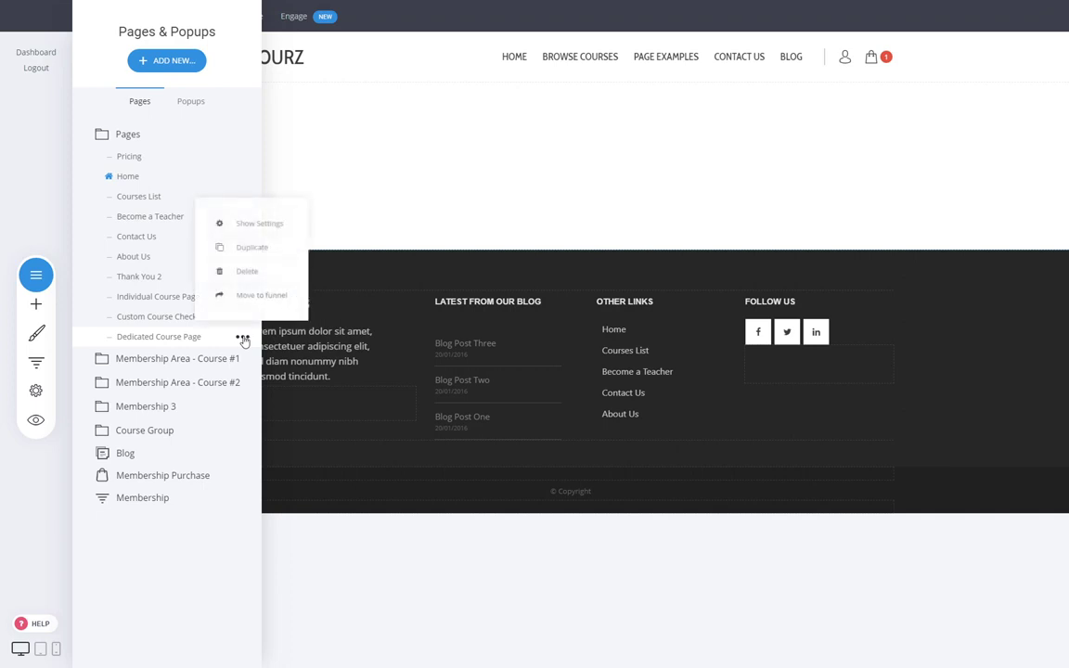
pyautogui.click(262, 296)
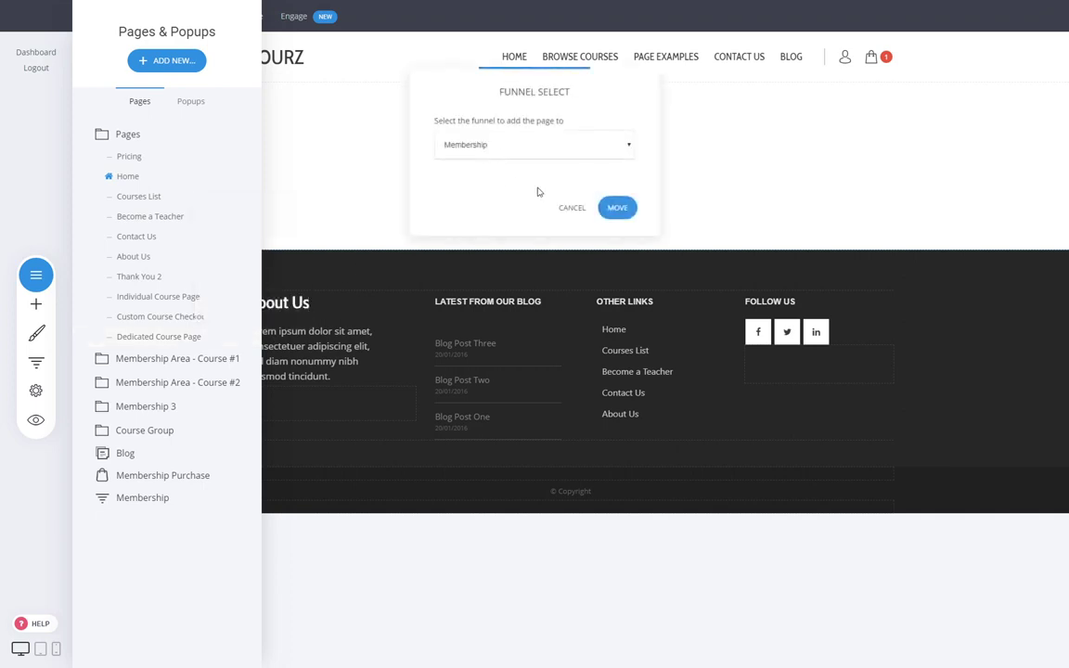
pyautogui.click(615, 210)
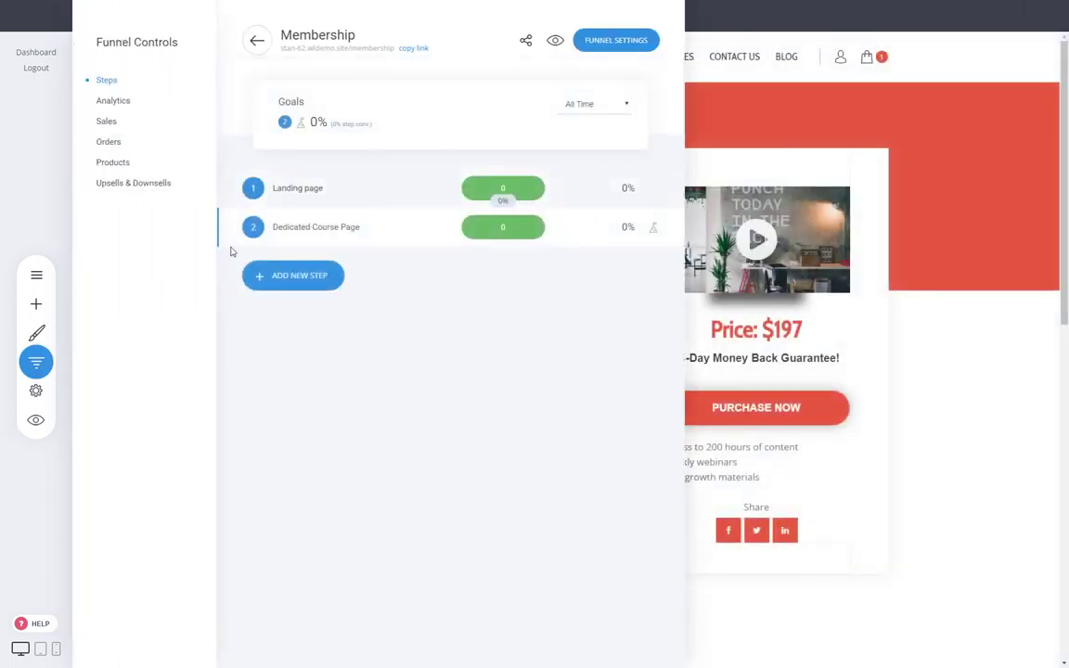
# - Make Dedicated Course Page the first step and delete the Landing page step
pyautogui.moveTo(231, 226); pyautogui.dragTo(229, 191)
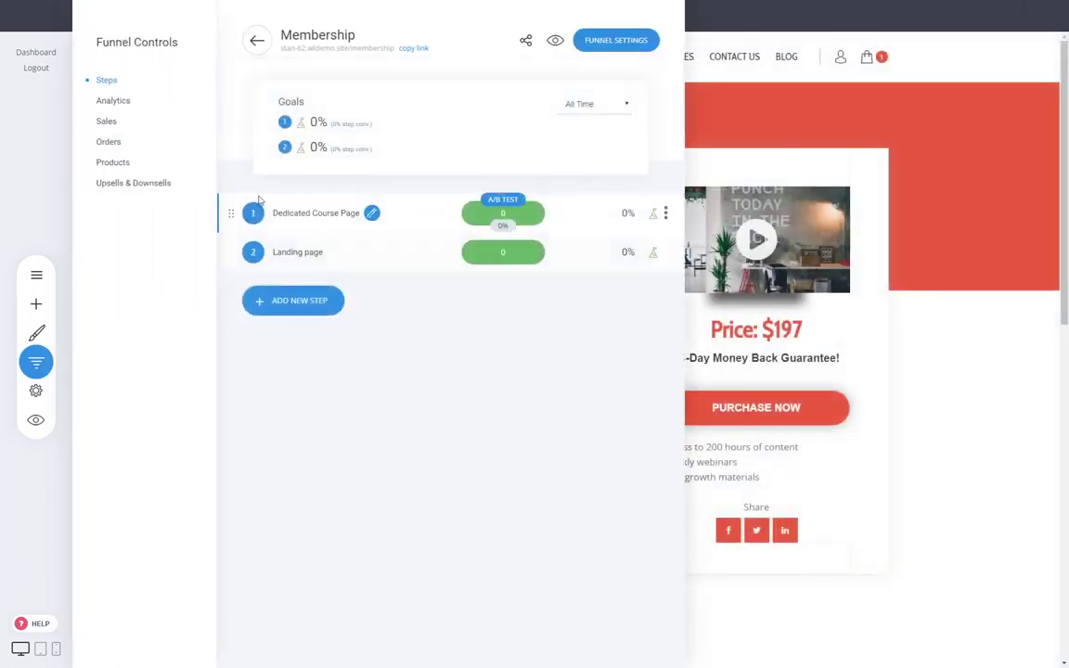
pyautogui.click(665, 214)
pyautogui.click(668, 207)
pyautogui.click(572, 308)
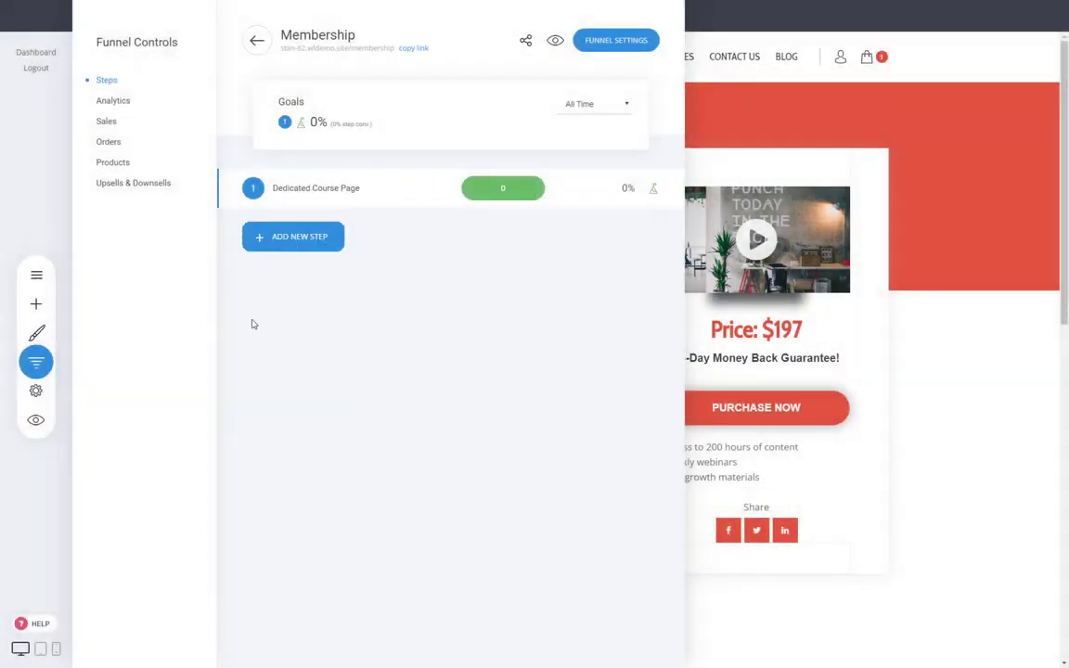
pyautogui.click(316, 237)
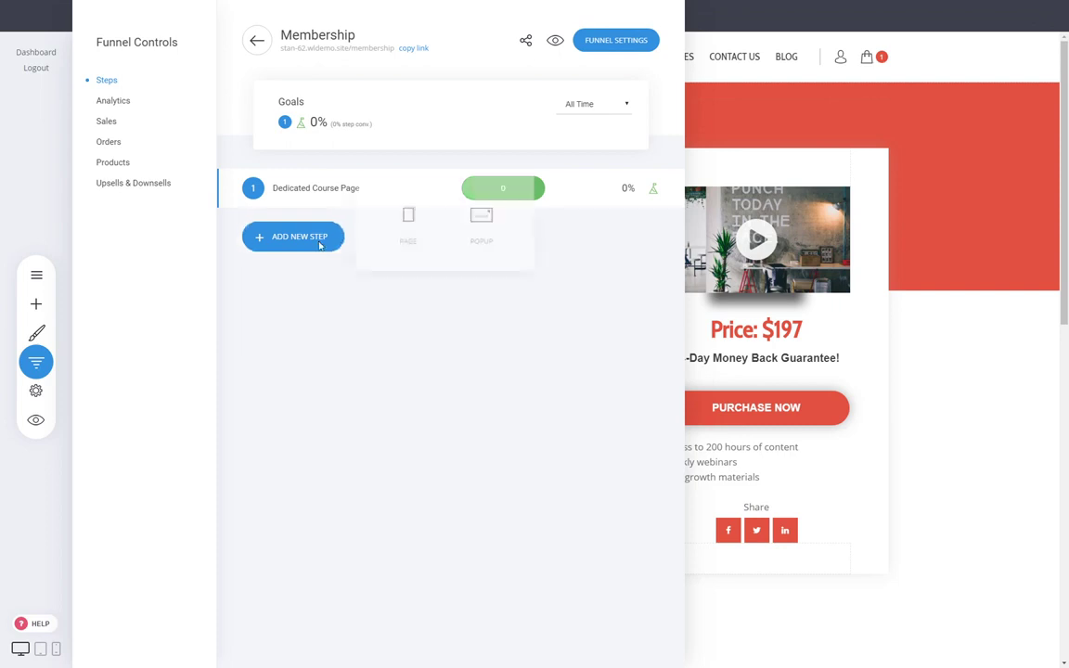
pyautogui.click(37, 274)
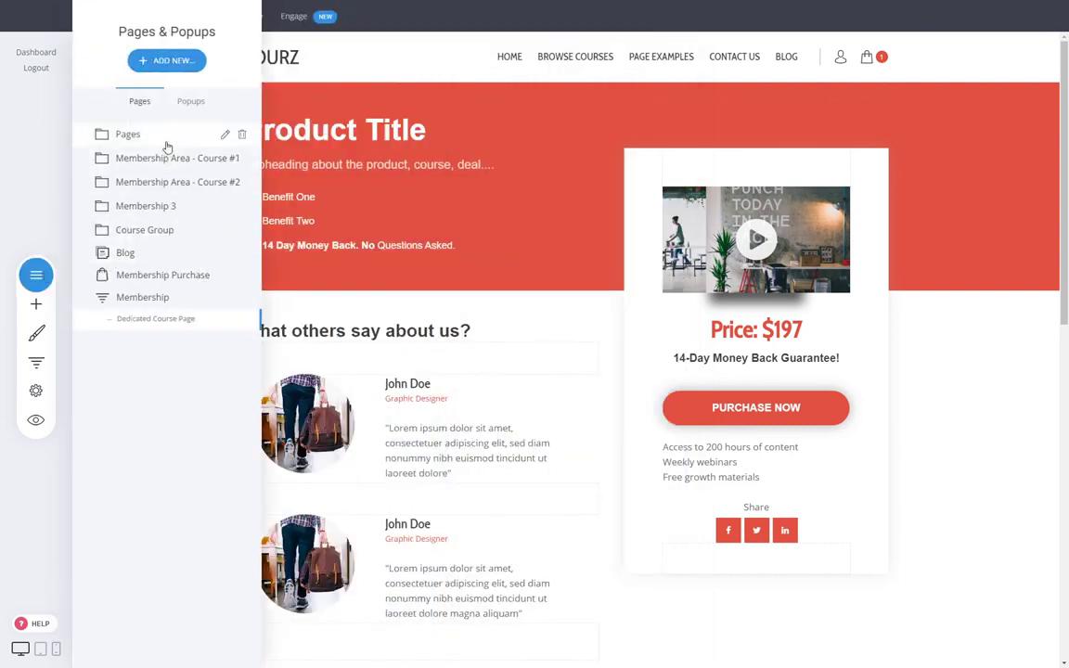
# - Move Custom Course Checkout into the Membership funnel as step 2
pyautogui.click(167, 143)
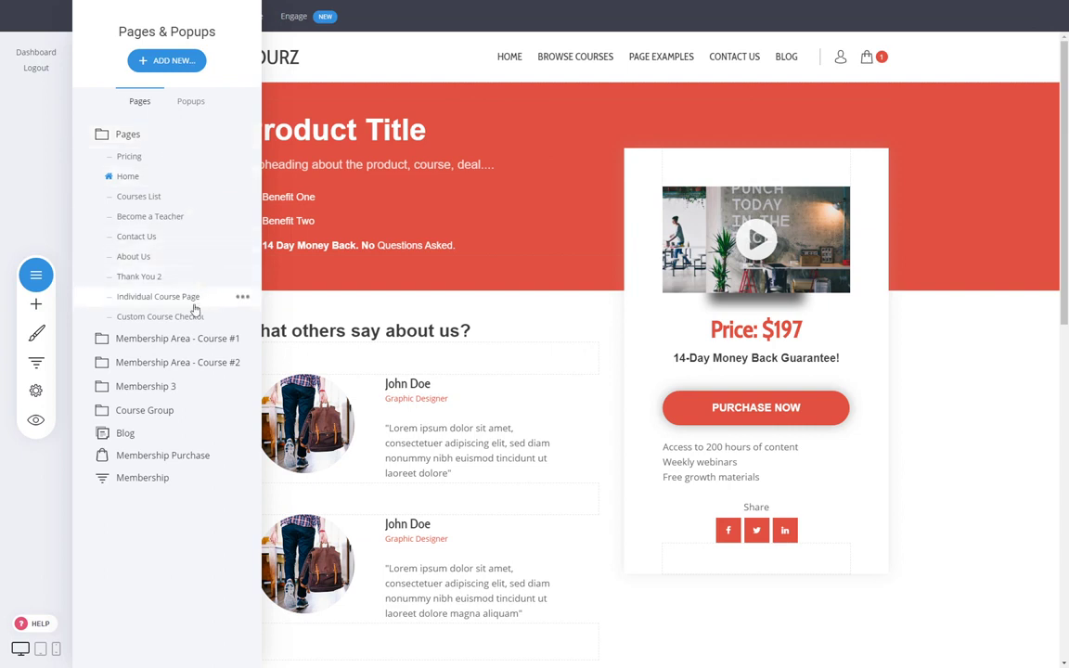
pyautogui.click(243, 319)
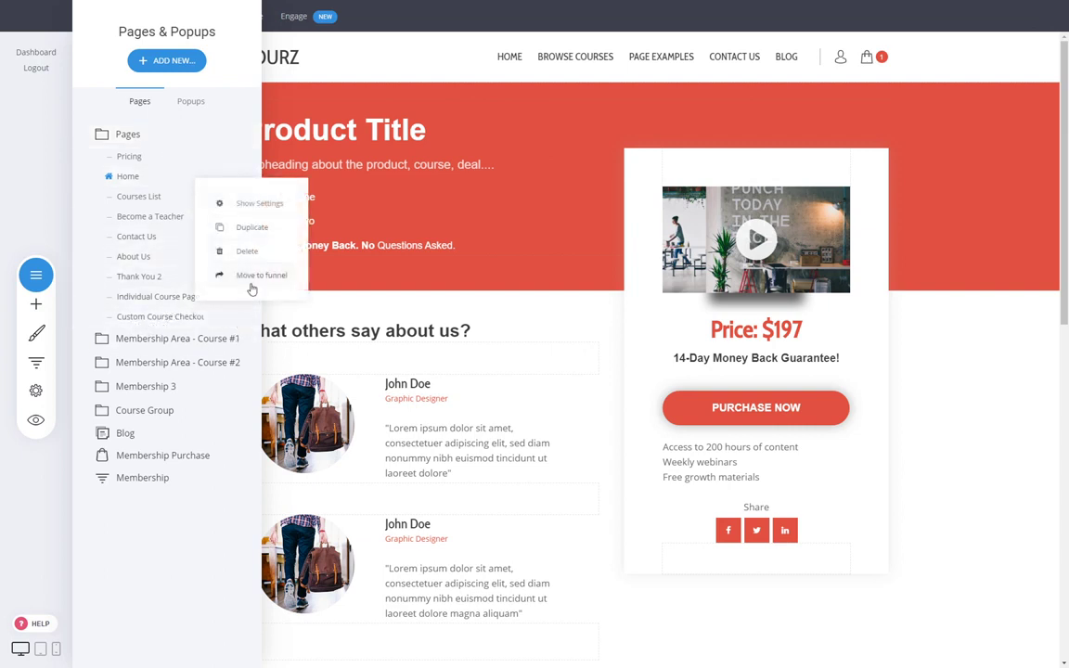
pyautogui.click(227, 279)
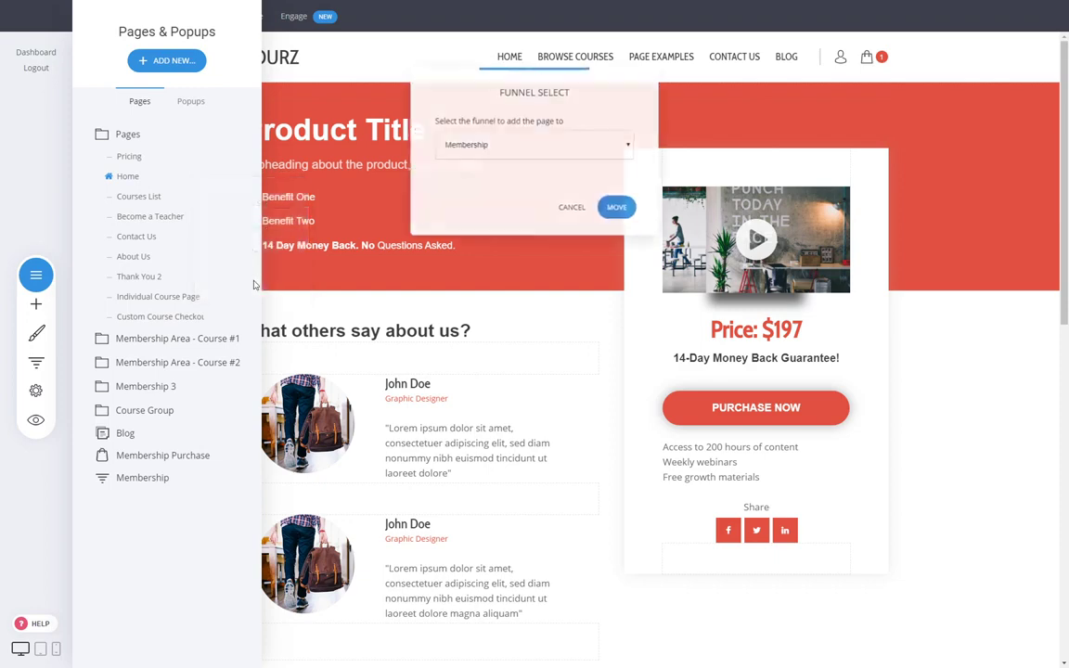
pyautogui.click(614, 207)
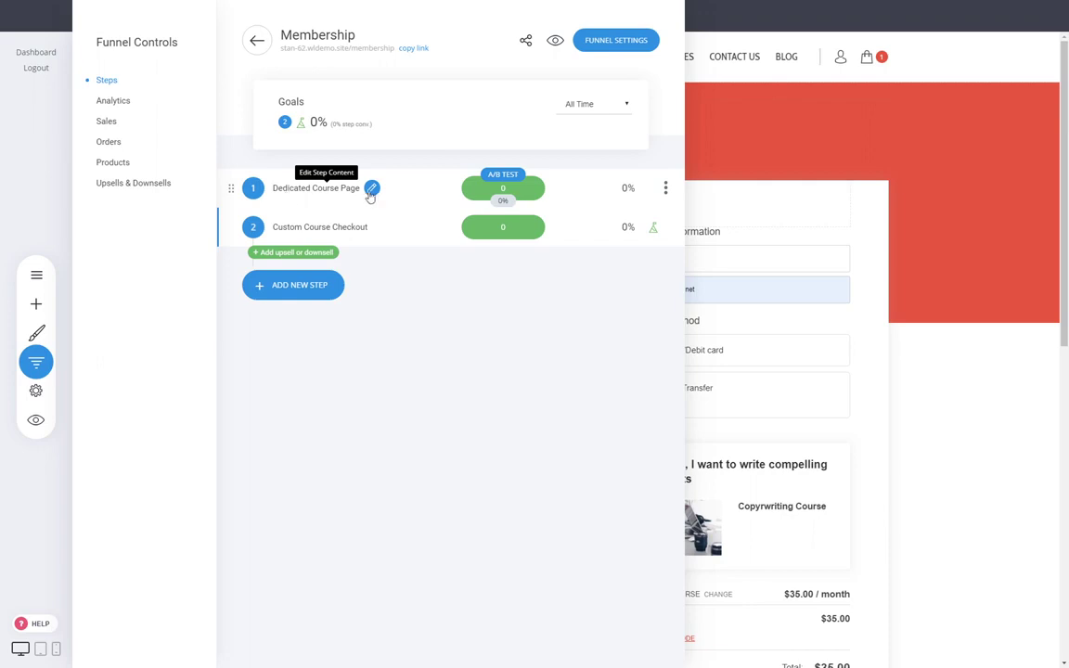
# - Link the Dedicated Course Page's Purchase Now button to Next Funnel Step and save the page
pyautogui.click(318, 189)
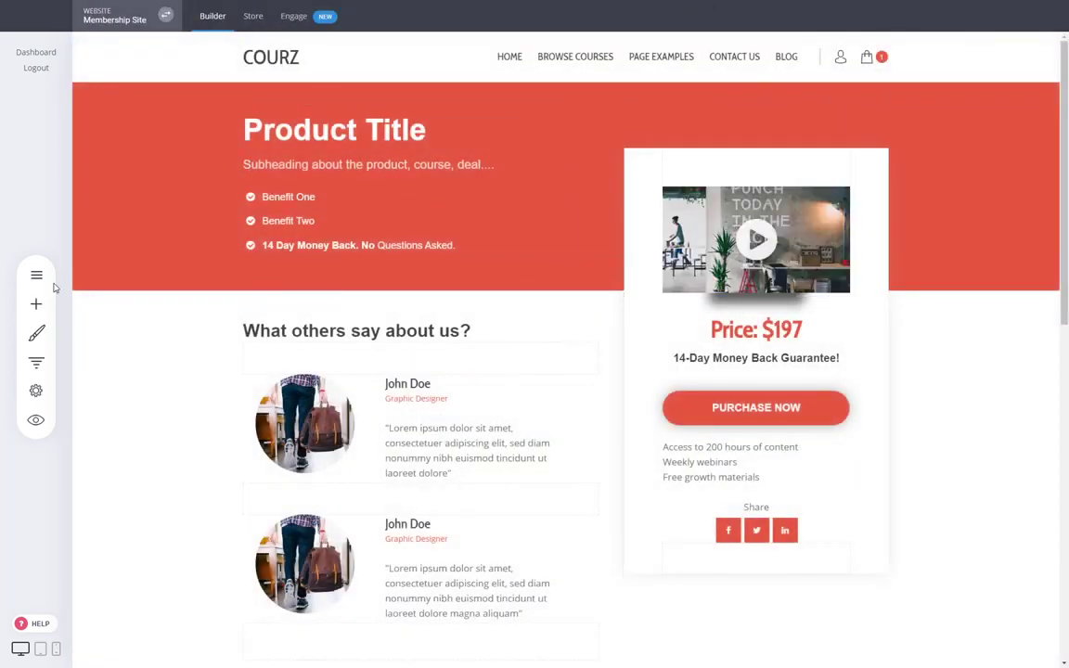
pyautogui.click(36, 274)
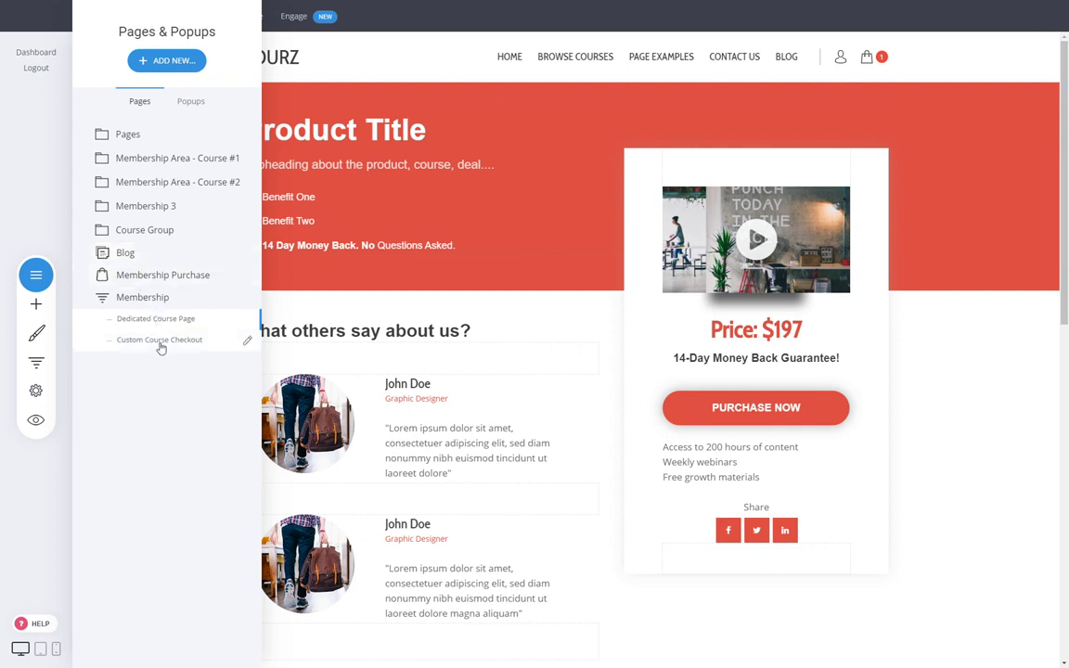
pyautogui.click(942, 441)
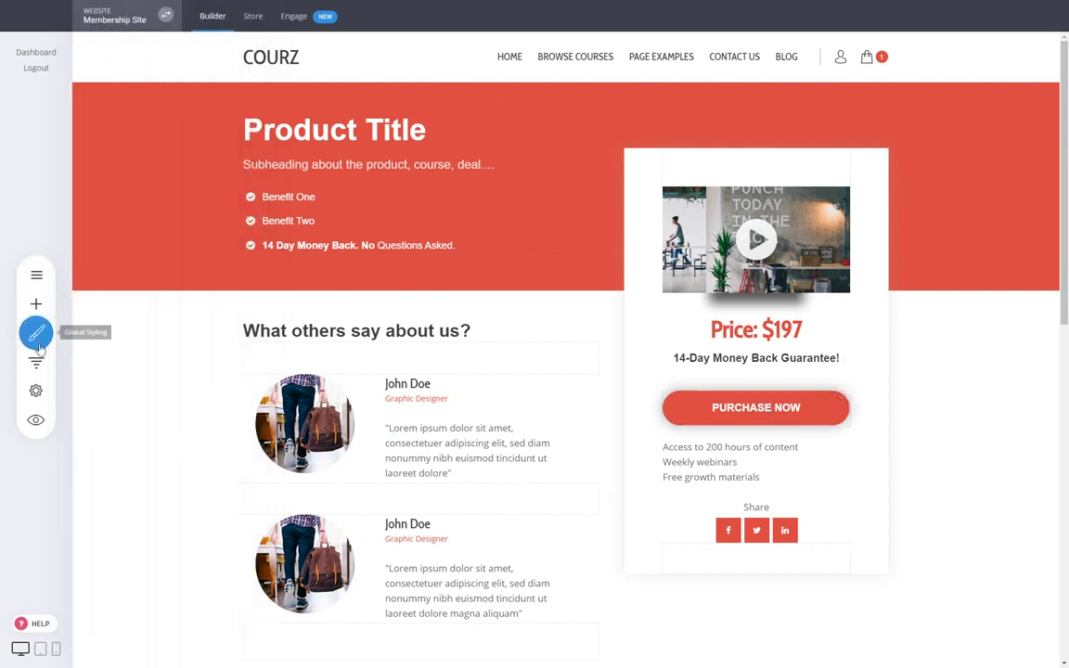
pyautogui.click(36, 275)
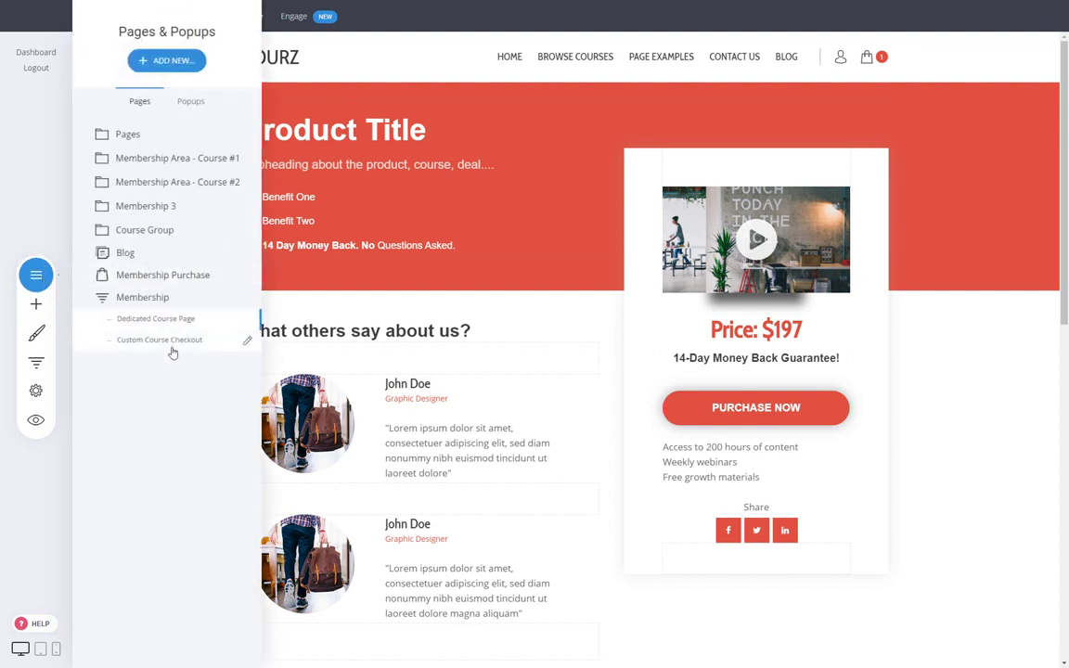
pyautogui.click(947, 492)
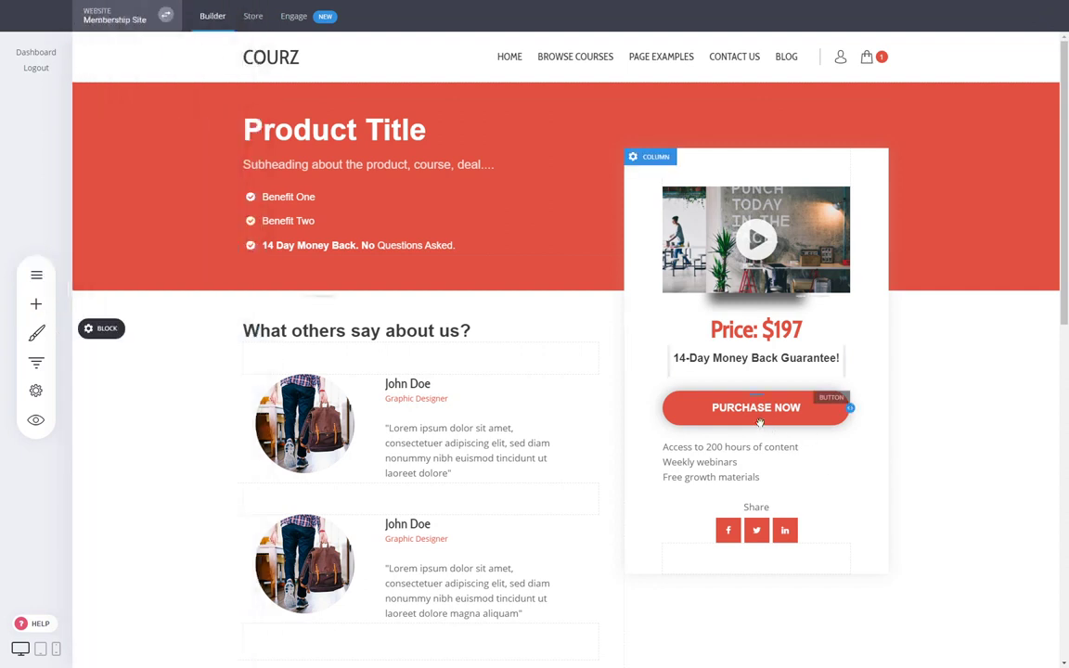
pyautogui.click(751, 413)
pyautogui.click(711, 376)
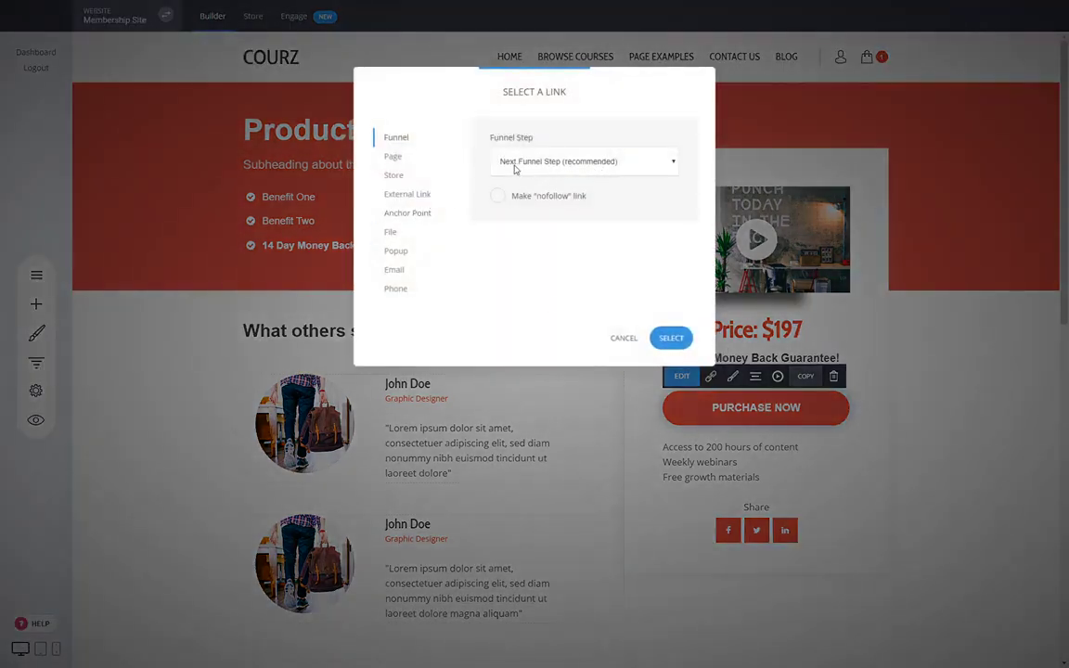
pyautogui.click(671, 338)
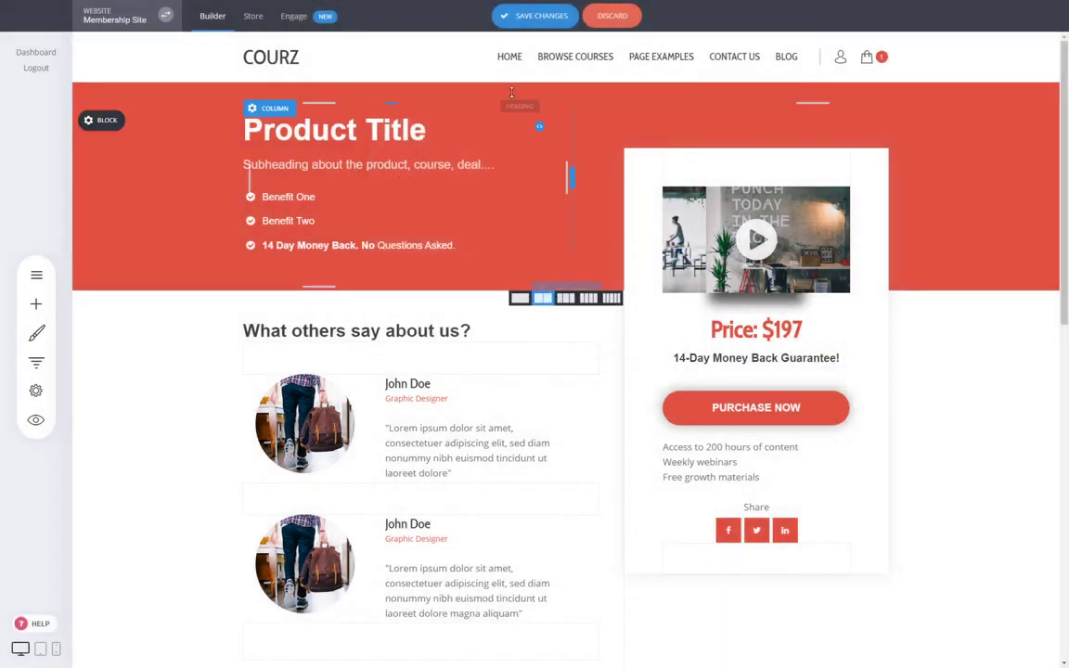
pyautogui.click(526, 16)
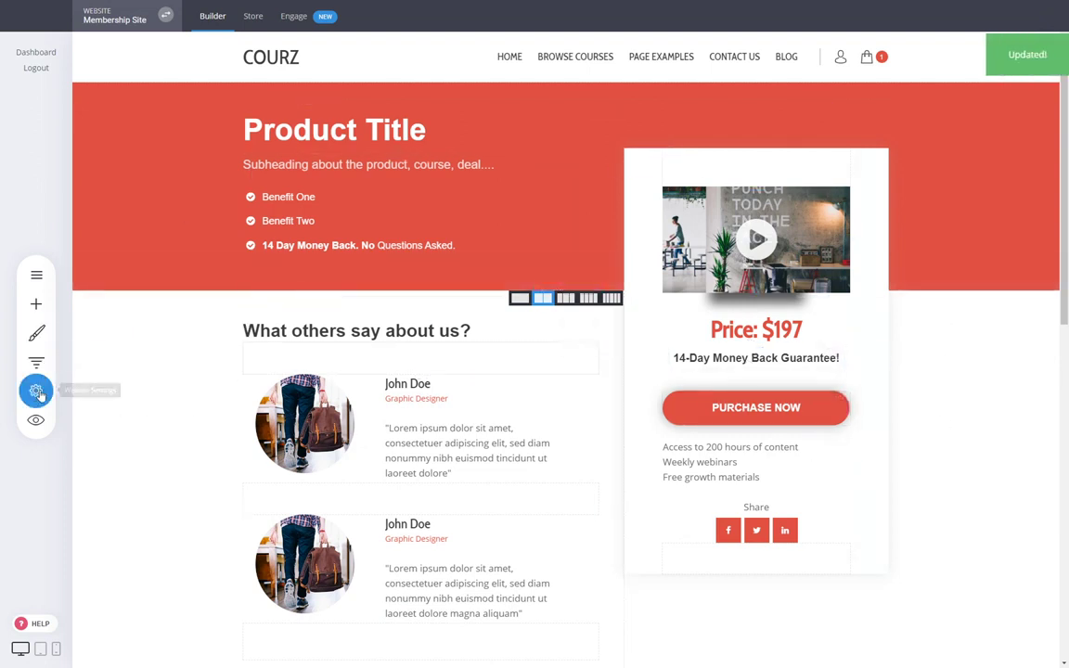
pyautogui.click(35, 367)
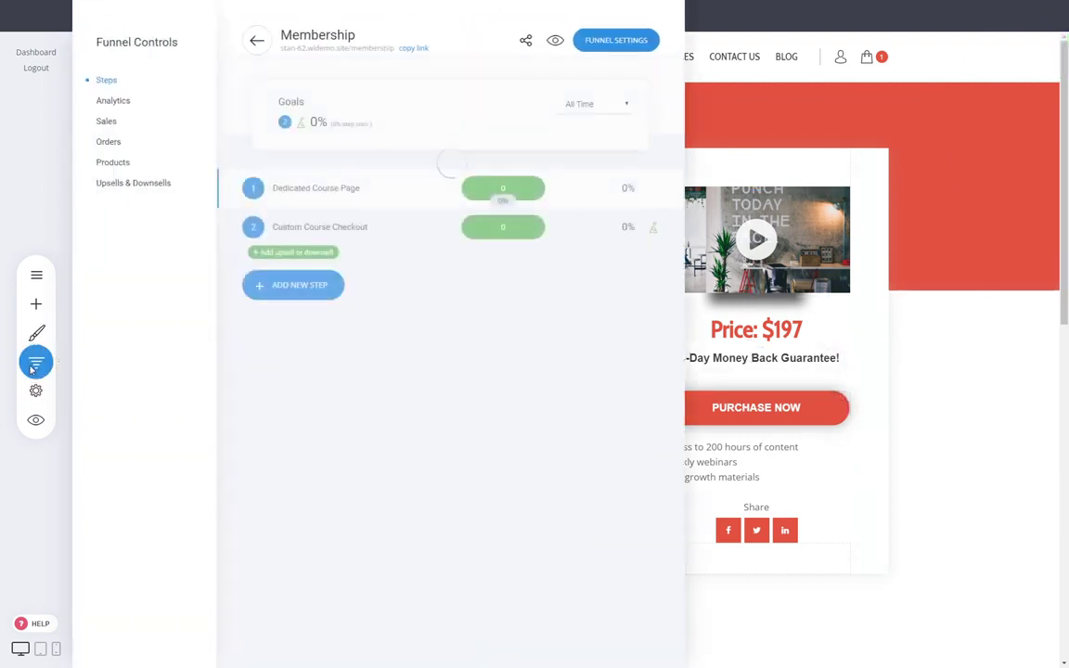
# - Add a duplicate-page B variation to the Dedicated Course Page step and open it for editing
pyautogui.click(911, 424)
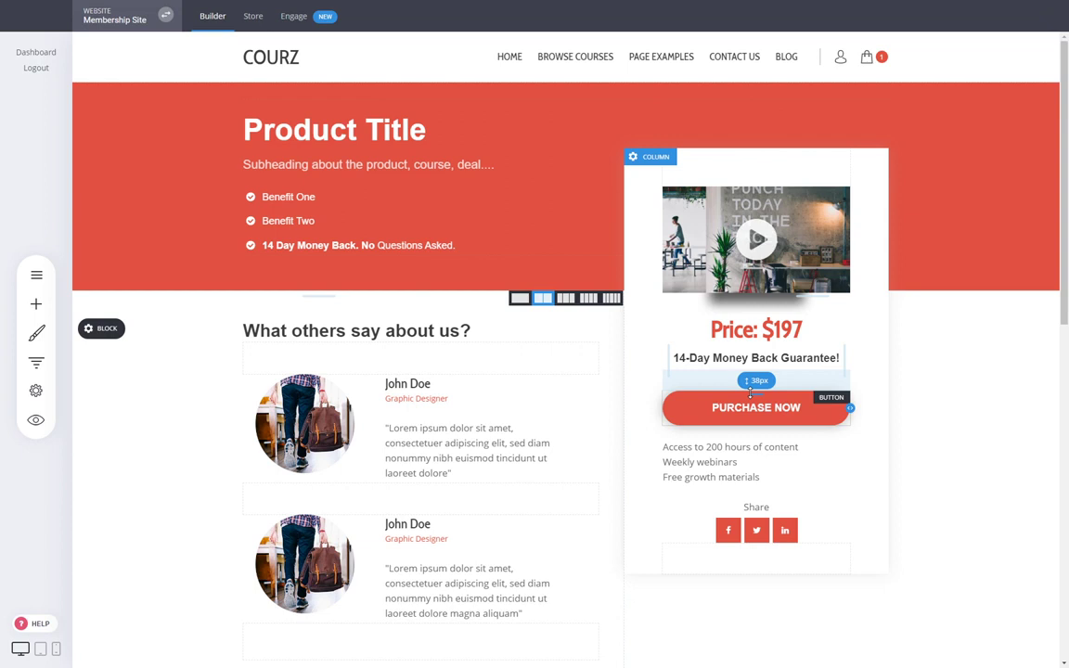
pyautogui.click(36, 362)
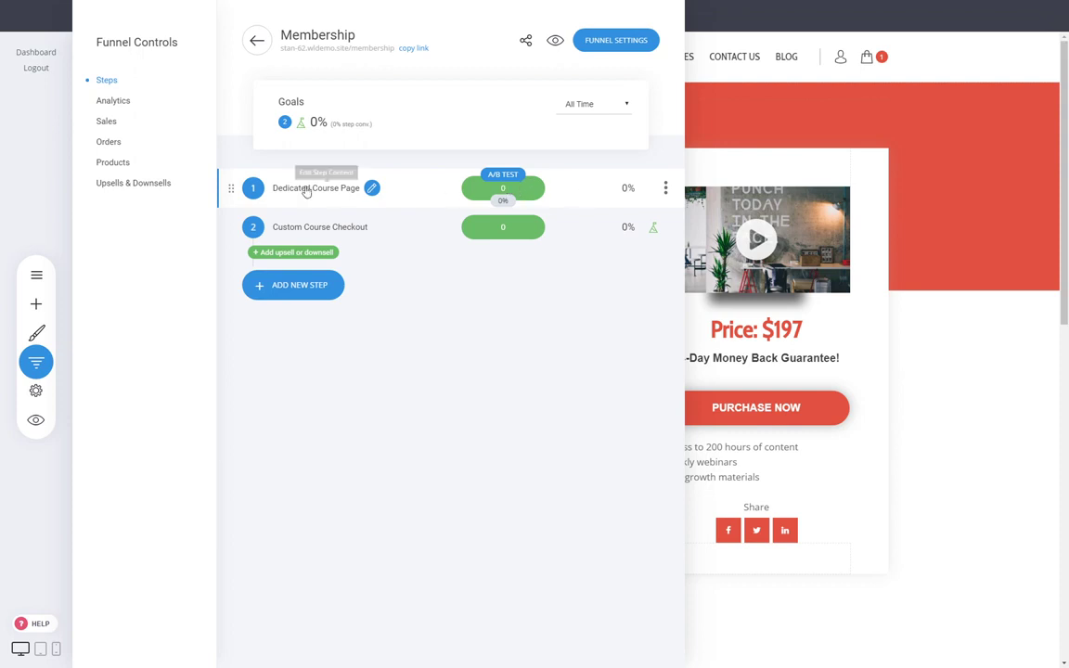
pyautogui.click(502, 182)
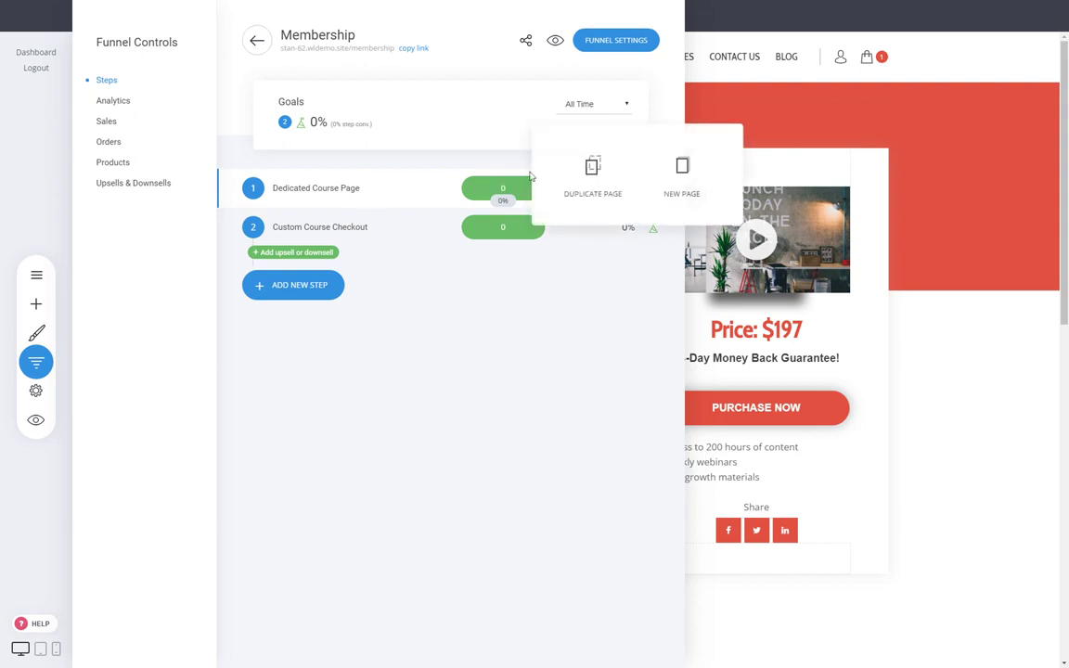
pyautogui.click(592, 175)
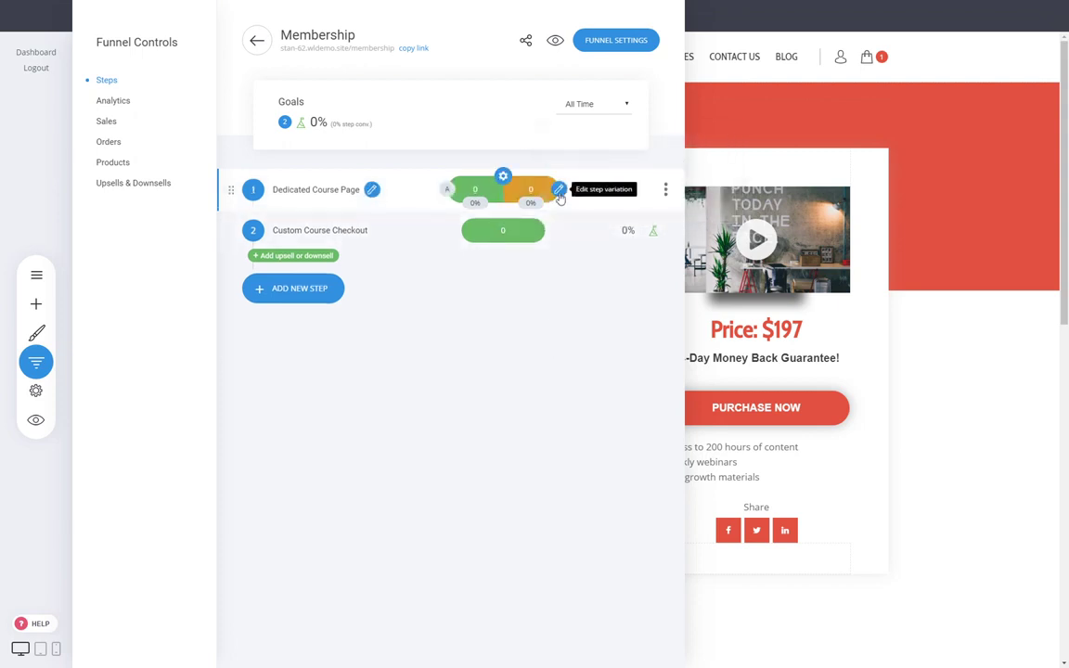
pyautogui.click(559, 192)
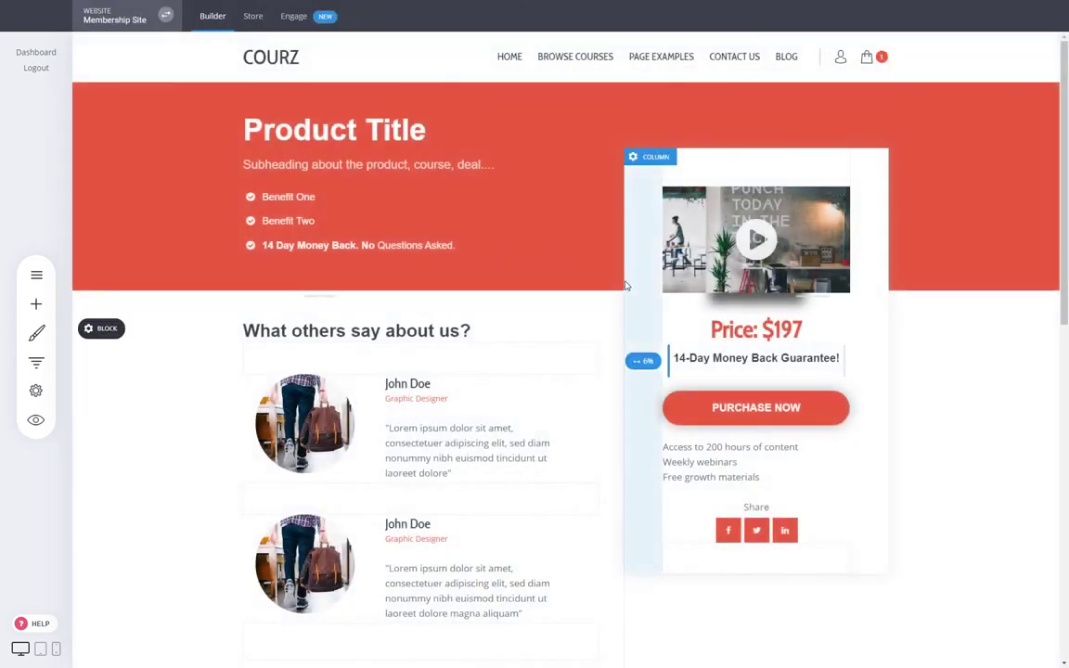
# - Widen variation B's price-and-video column to 46% with narrower padding, then save
pyautogui.moveTo(619, 383); pyautogui.dragTo(594, 384)
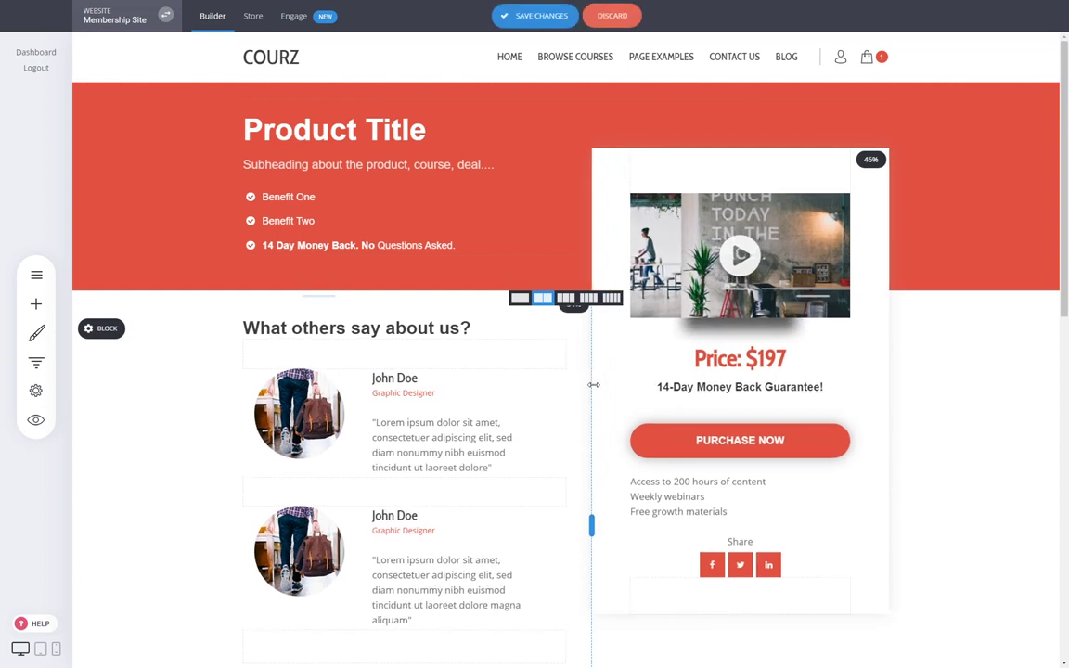
pyautogui.moveTo(864, 256); pyautogui.dragTo(876, 260)
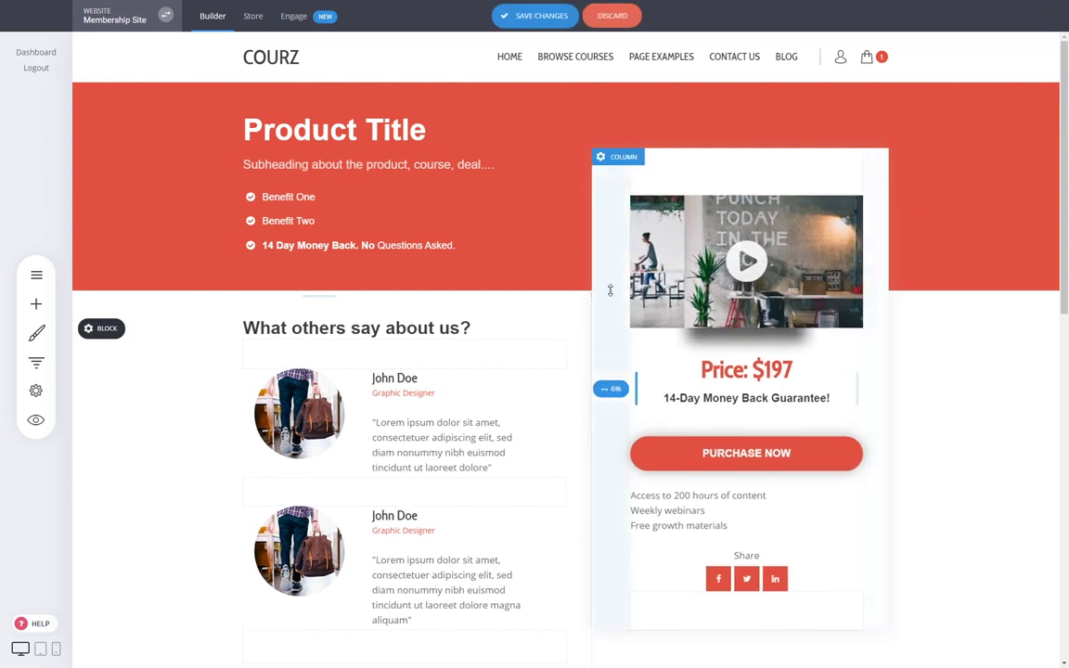
pyautogui.moveTo(612, 313); pyautogui.dragTo(606, 313)
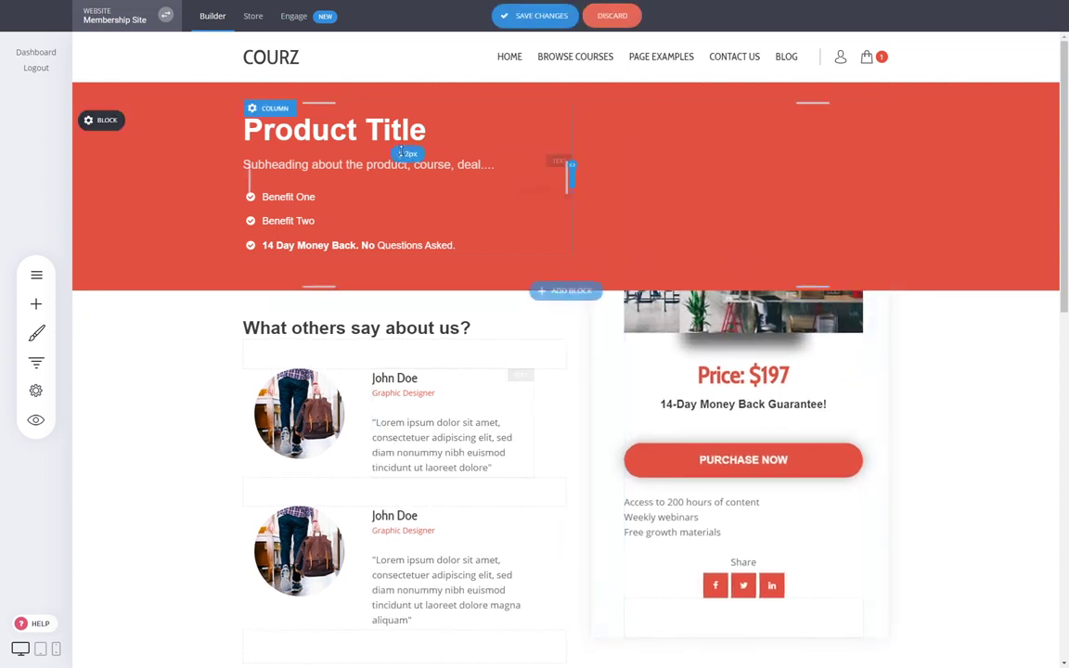
pyautogui.click(418, 136)
pyautogui.click(909, 420)
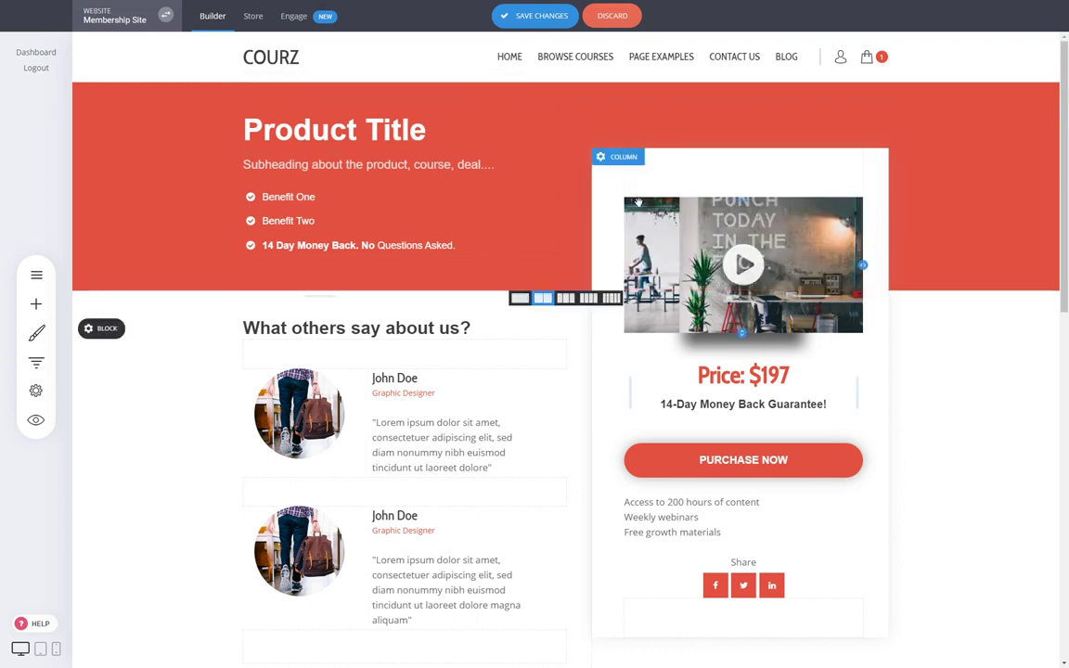
pyautogui.click(560, 18)
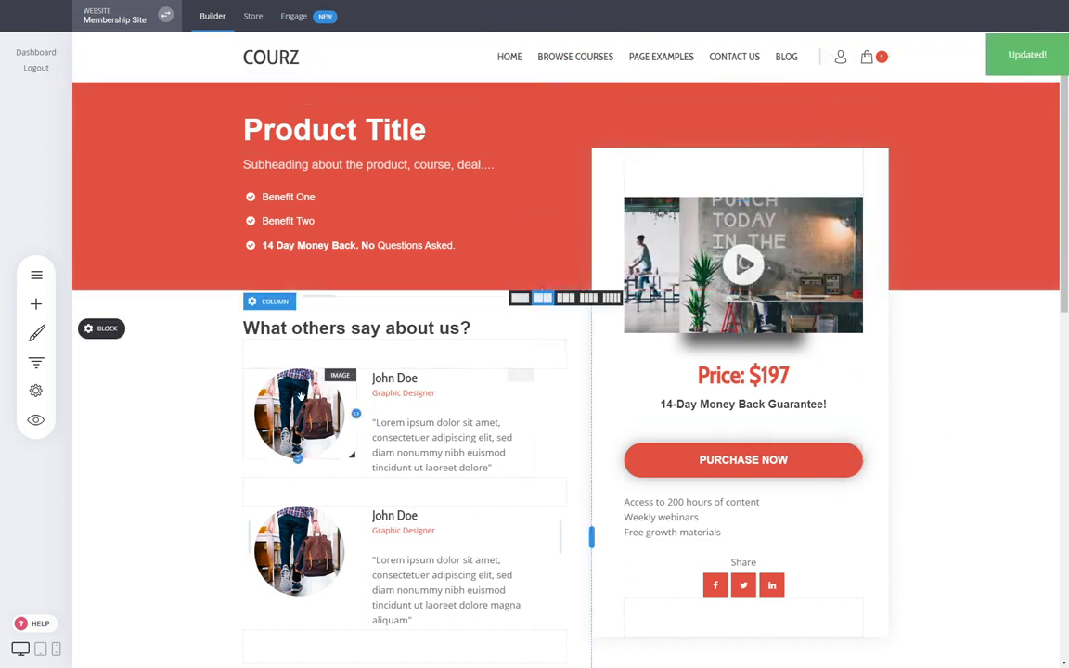
# - Open the original A course page, then redisplay the Membership steps showing variations A and B
pyautogui.click(38, 362)
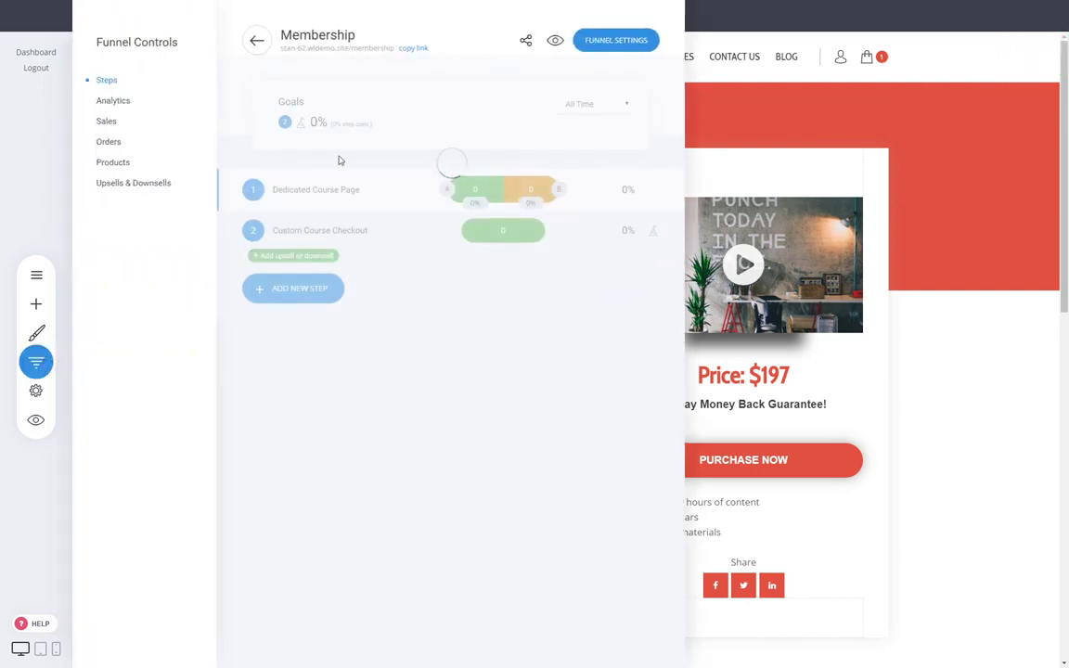
pyautogui.click(450, 190)
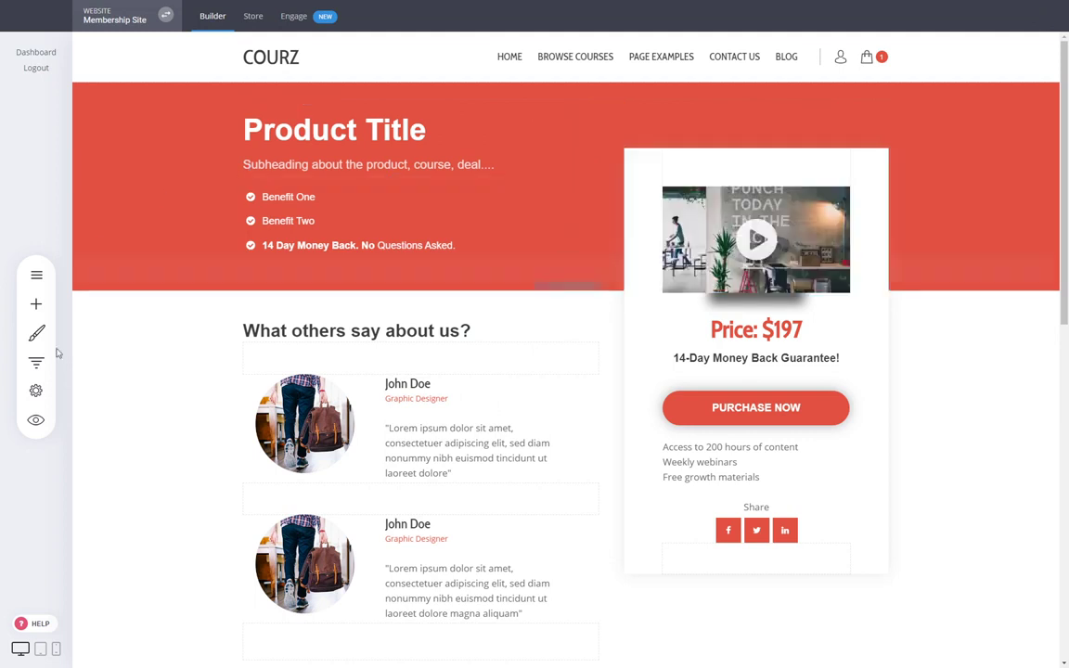
pyautogui.click(36, 362)
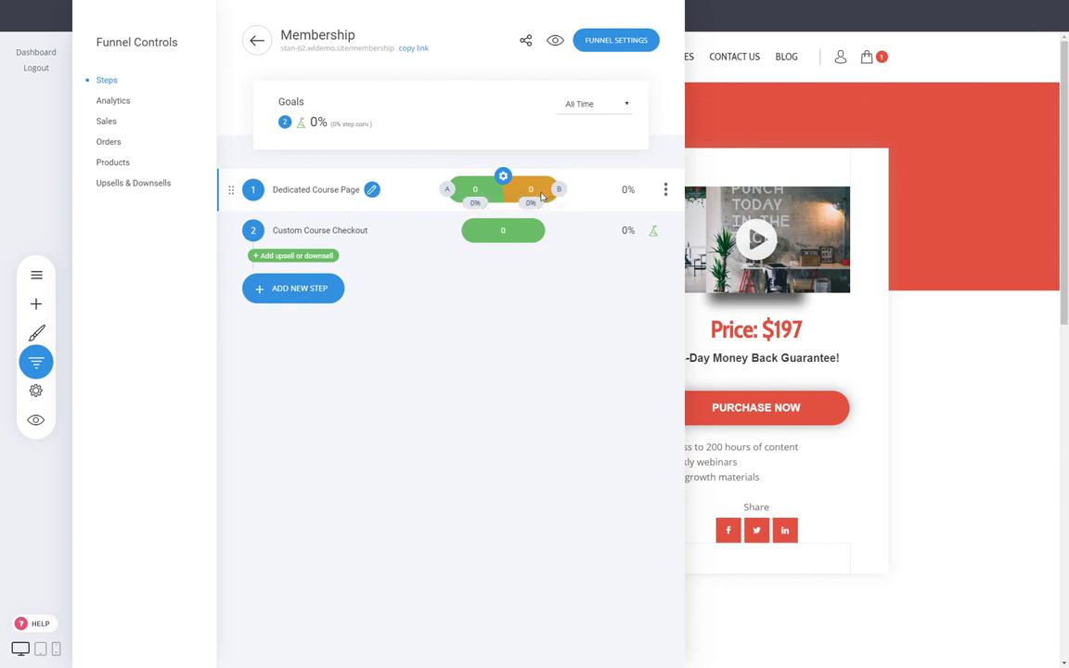
# - Load the Custom Course Checkout page and reopen the Membership funnel steps panel
pyautogui.click(335, 231)
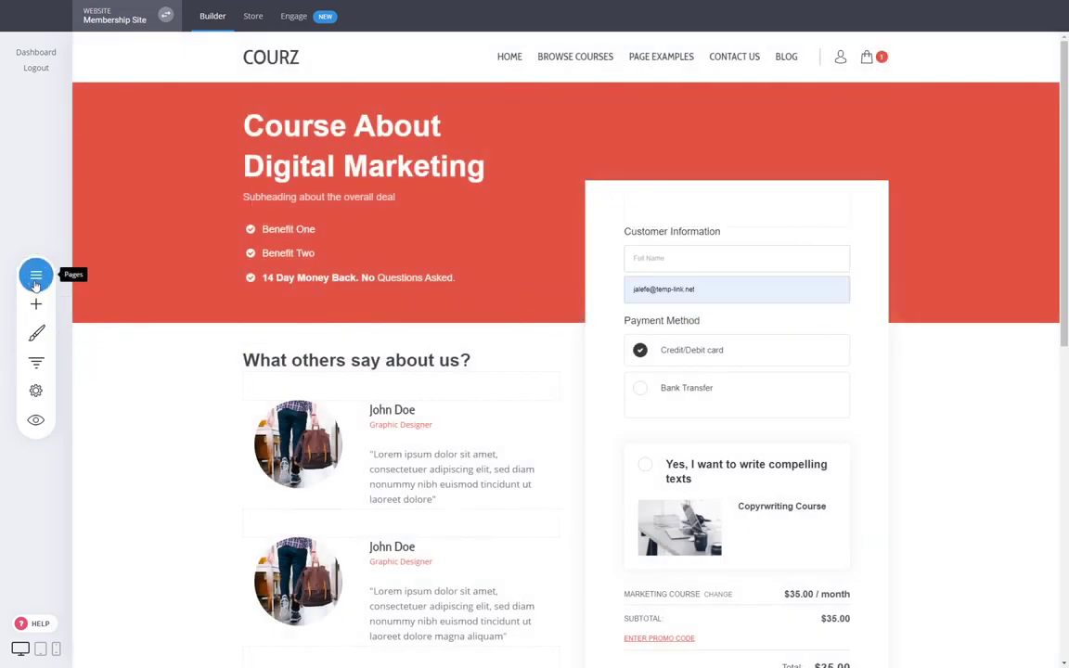
pyautogui.click(36, 362)
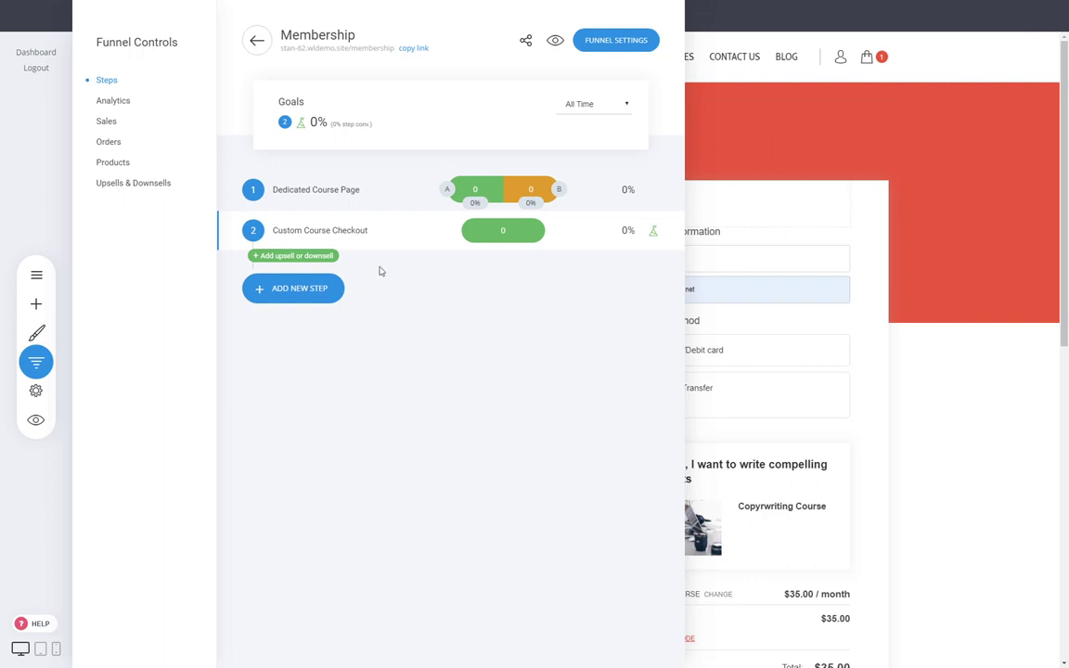
# - Review the Membership funnel's sales, products and upsell/downsell stats
pyautogui.click(104, 123)
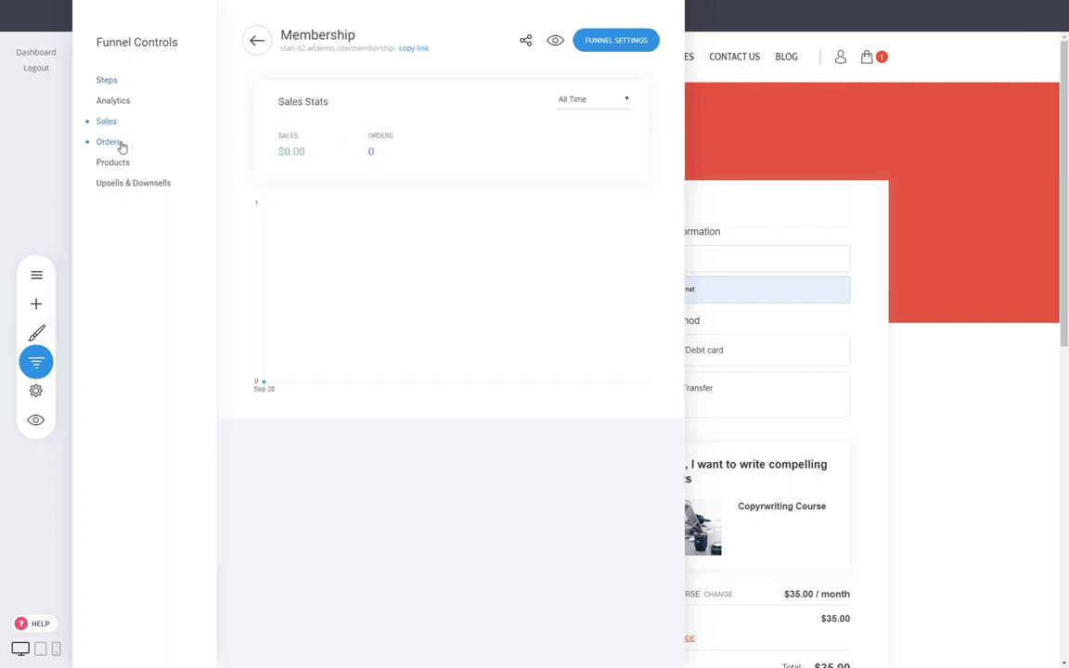
pyautogui.click(116, 163)
pyautogui.click(122, 184)
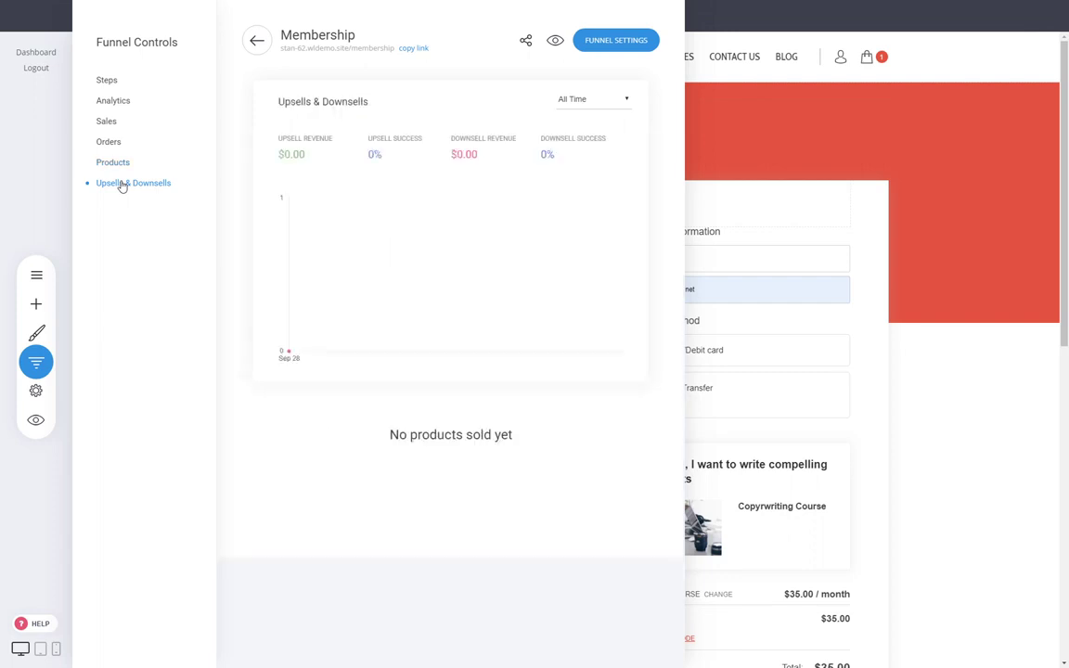
# - Go back to the funnel list, reopen Membership, and close its controls to show the checkout page
pyautogui.click(261, 50)
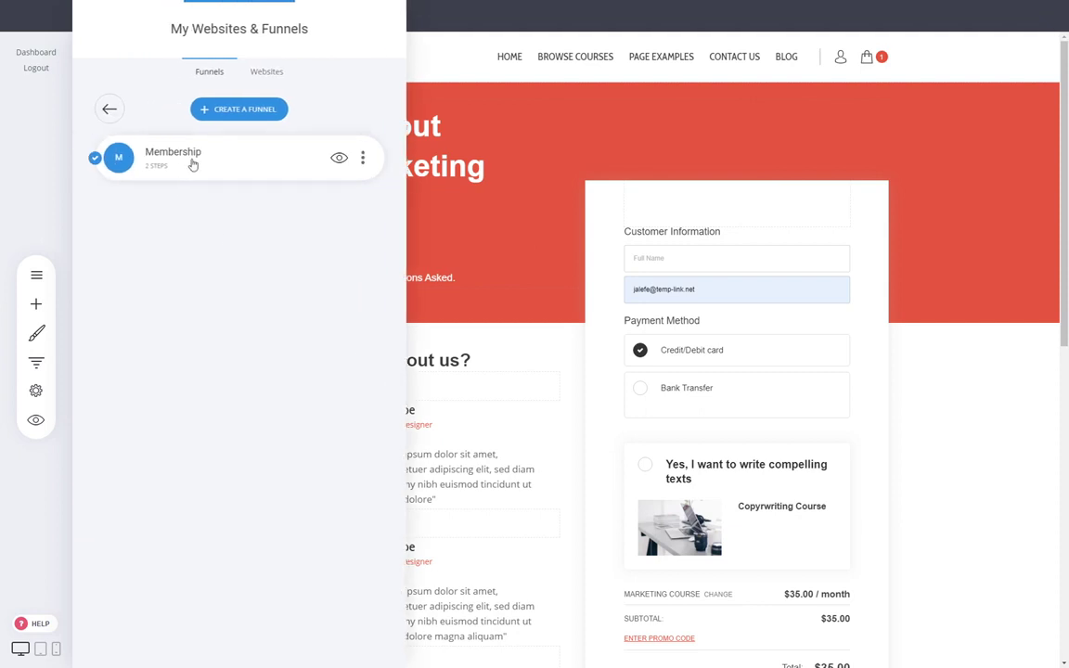
pyautogui.click(190, 167)
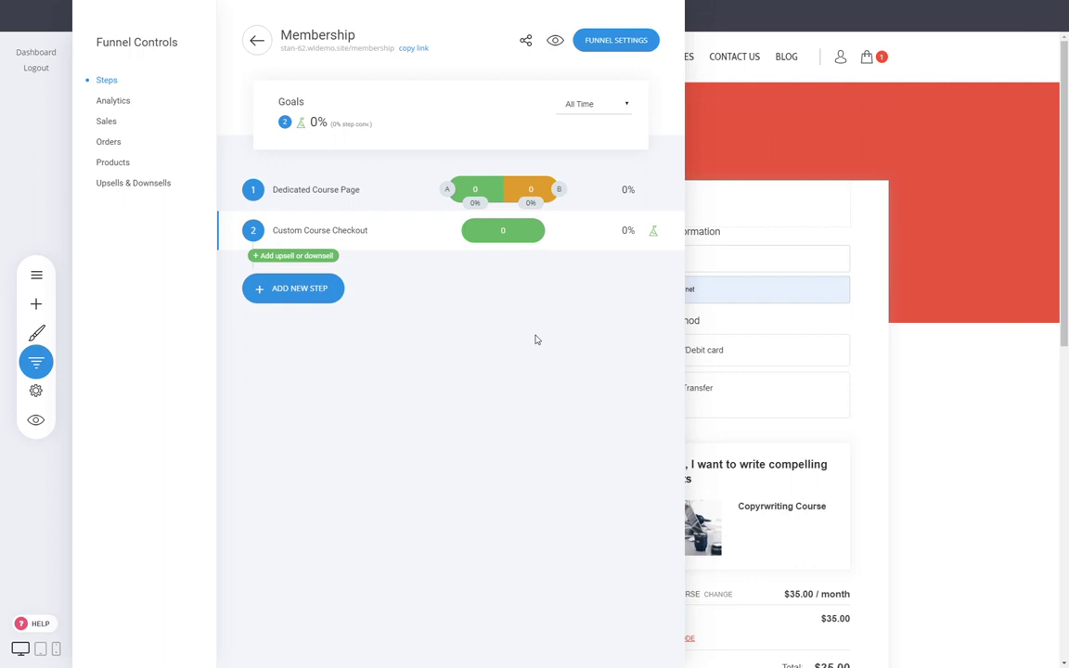
pyautogui.click(855, 355)
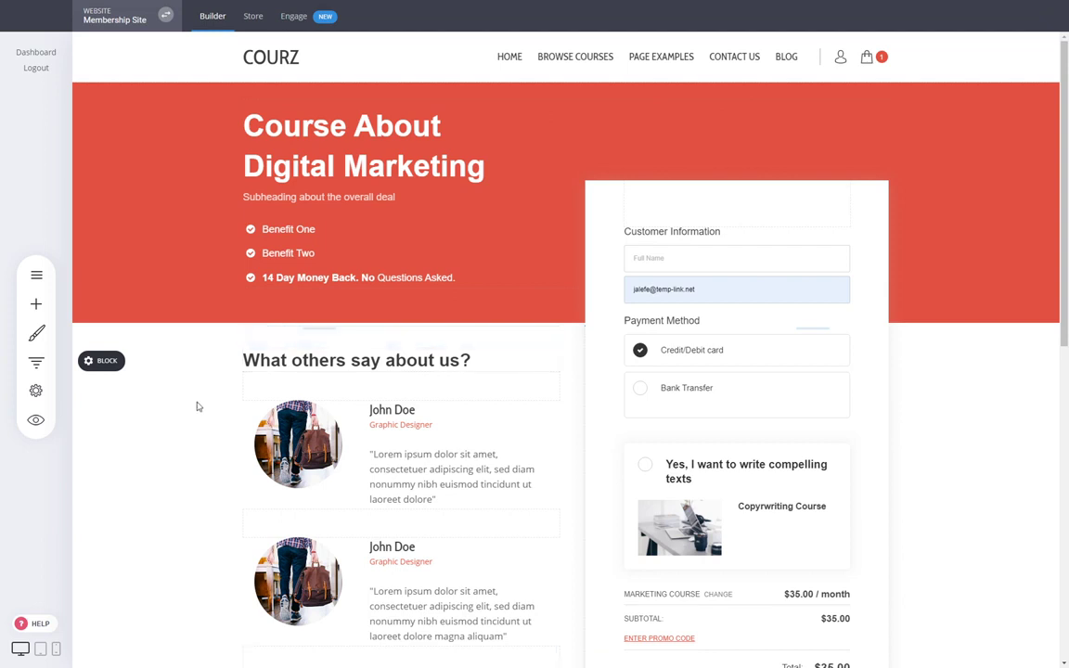
# - Add a full-page upsell after the checkout step using the headline-and-book-mockup template
pyautogui.click(36, 363)
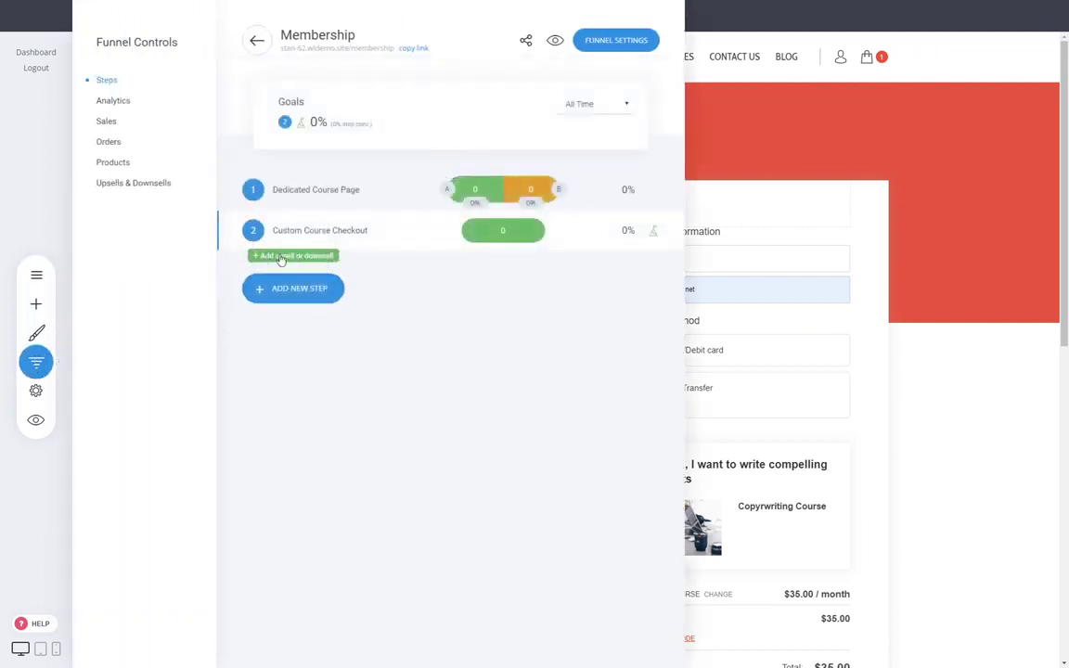
pyautogui.click(281, 257)
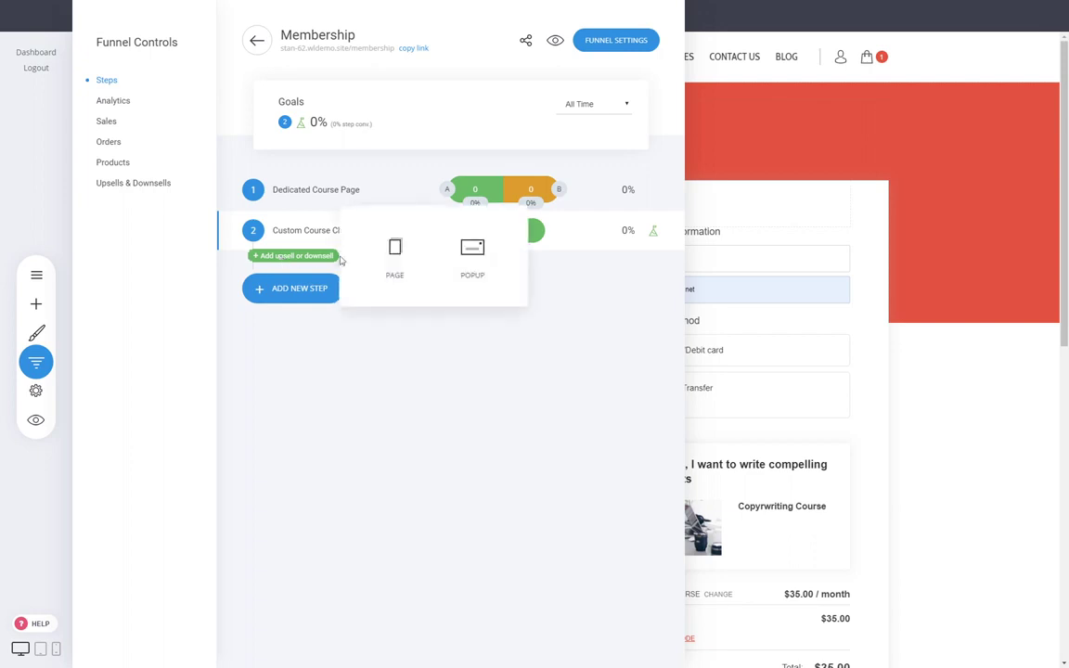
pyautogui.click(394, 248)
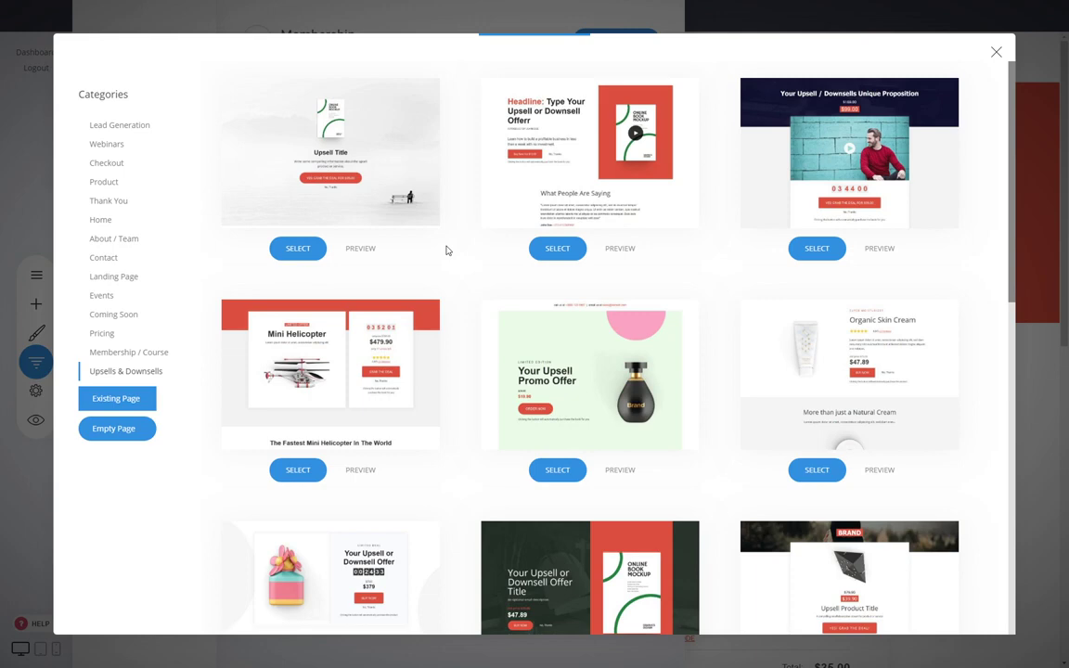
pyautogui.scroll(-10, 463, 253)
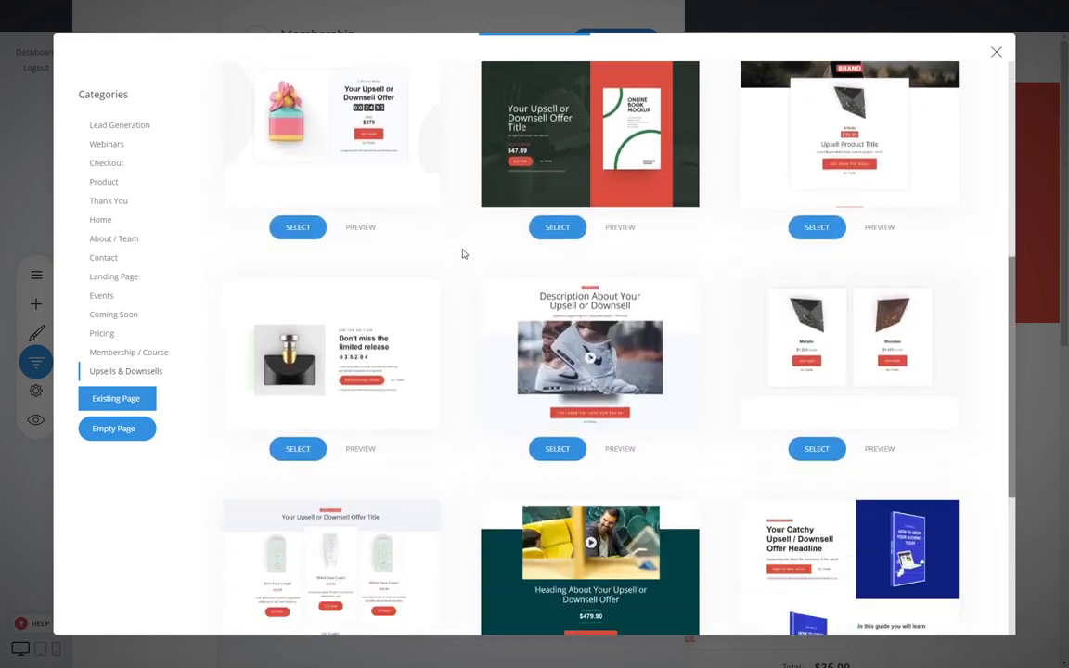
pyautogui.scroll(6, 463, 253)
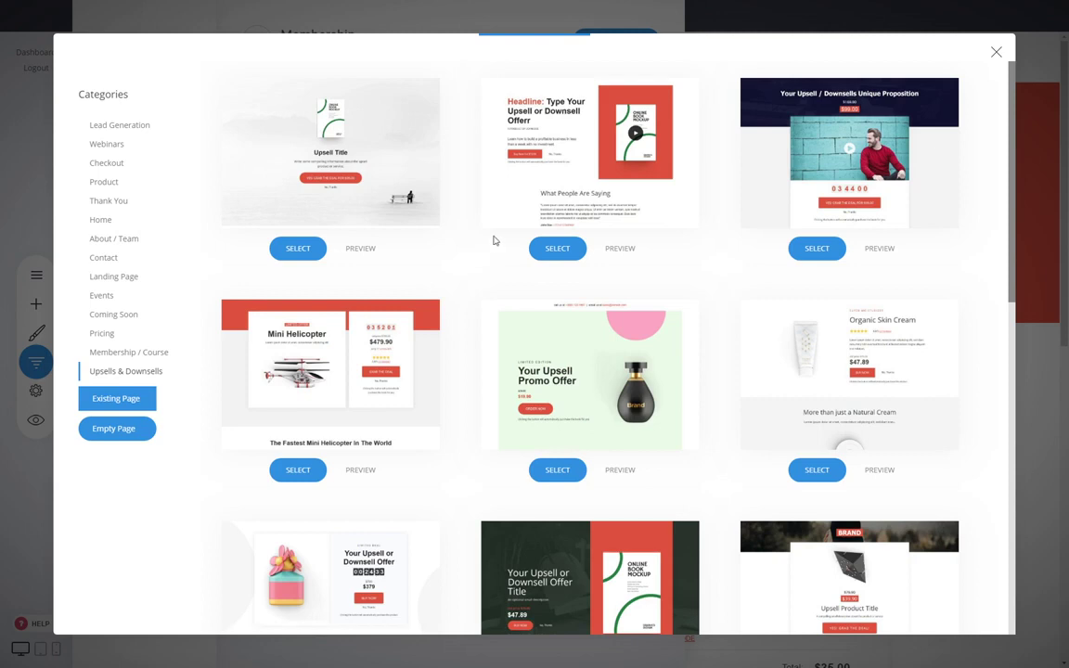
pyautogui.click(557, 245)
pyautogui.click(455, 191)
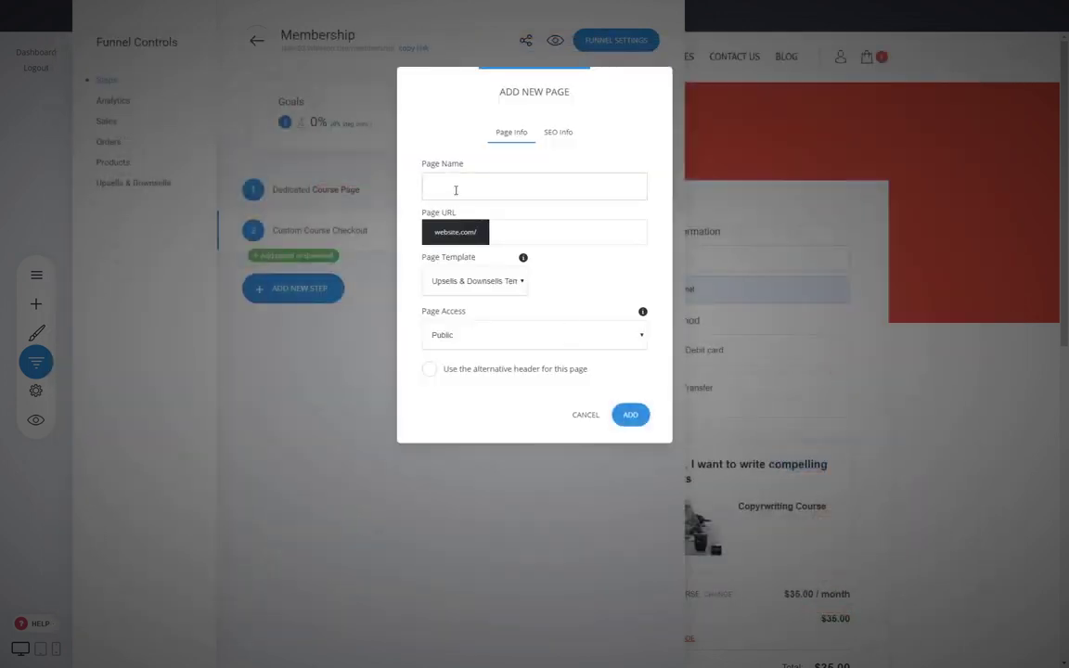
# - Create the page named 'Upsell' and check its upsell button's product setting, leaving it unset
pyautogui.write('Upsell')
pyautogui.click(629, 414)
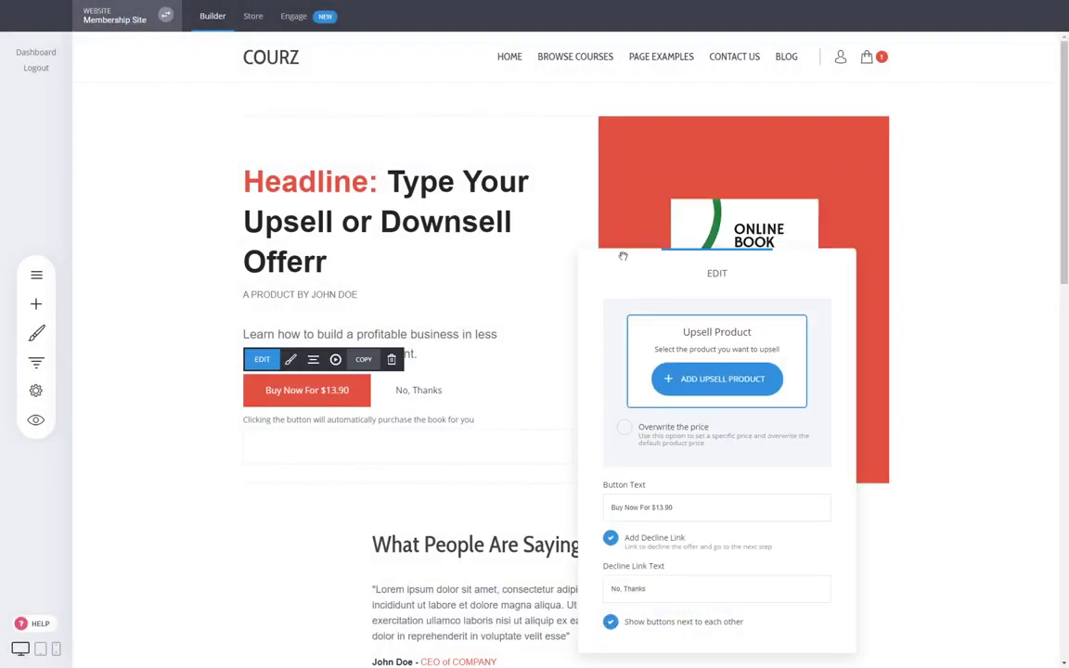
pyautogui.moveTo(717, 271); pyautogui.dragTo(719, 192)
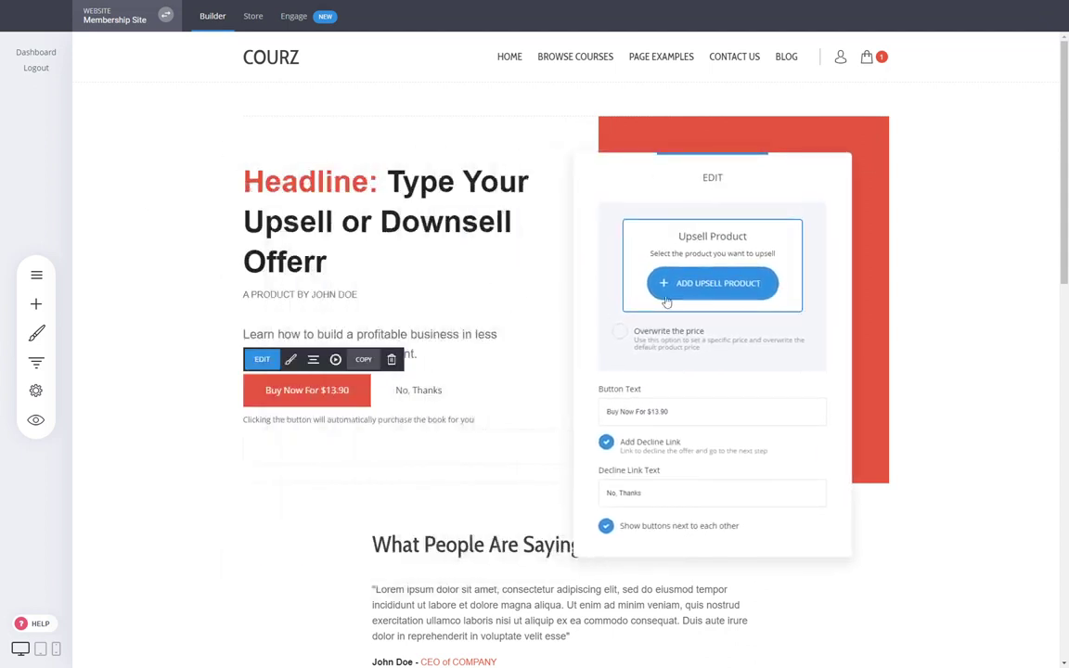
pyautogui.click(753, 278)
pyautogui.click(712, 269)
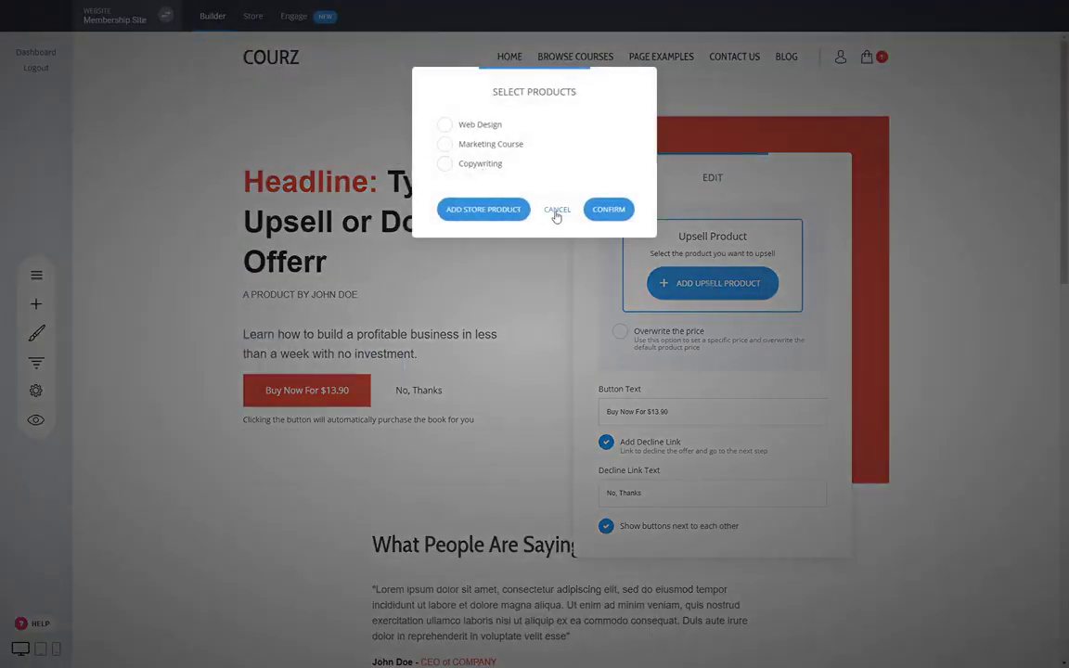
pyautogui.click(557, 212)
pyautogui.click(466, 318)
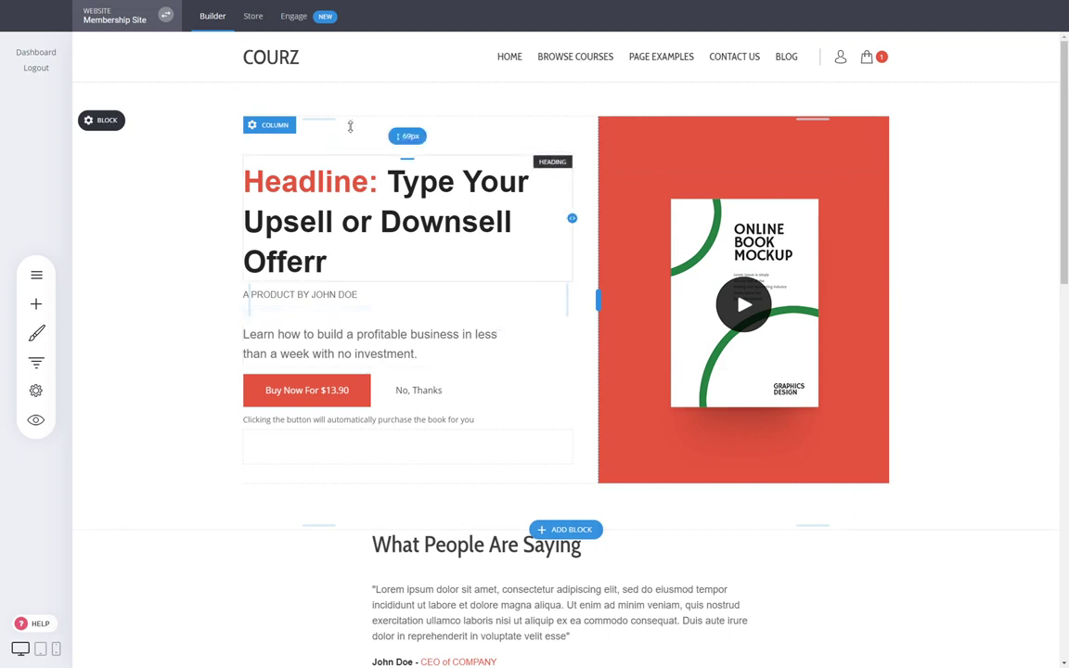
pyautogui.click(252, 19)
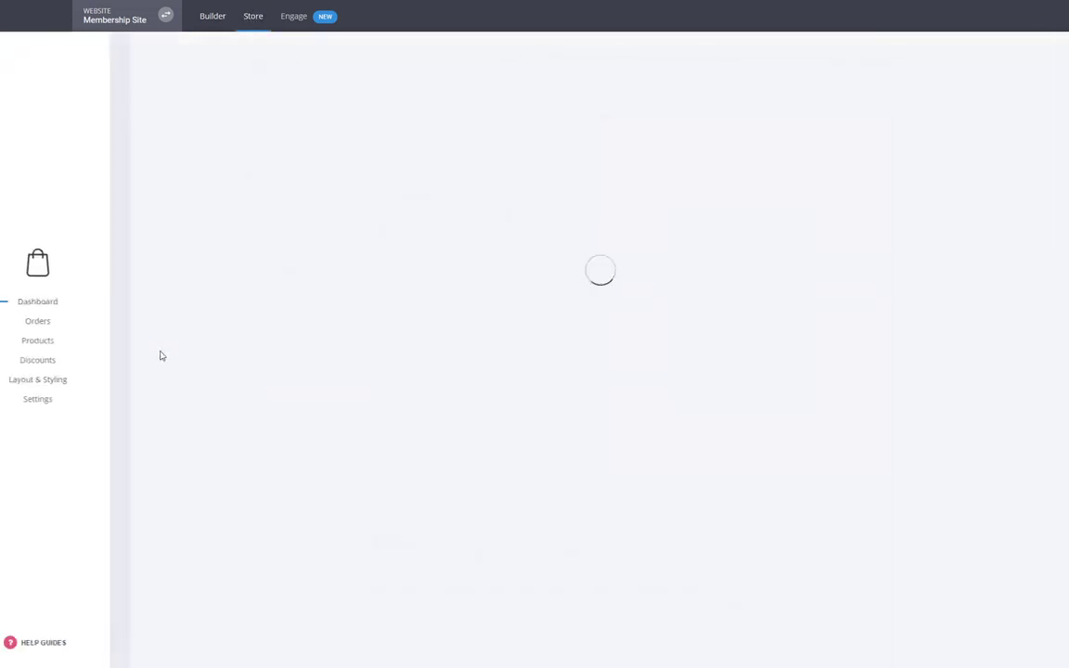
# - Add a new digital product in the store titled 'Digital'
pyautogui.click(69, 341)
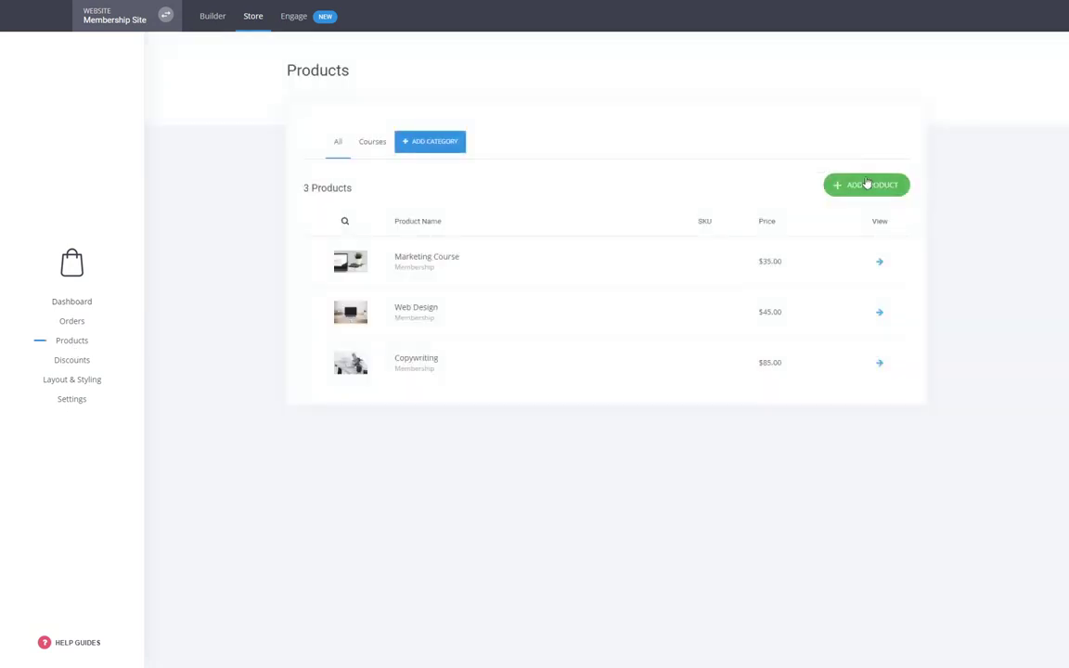
pyautogui.click(866, 185)
pyautogui.click(482, 144)
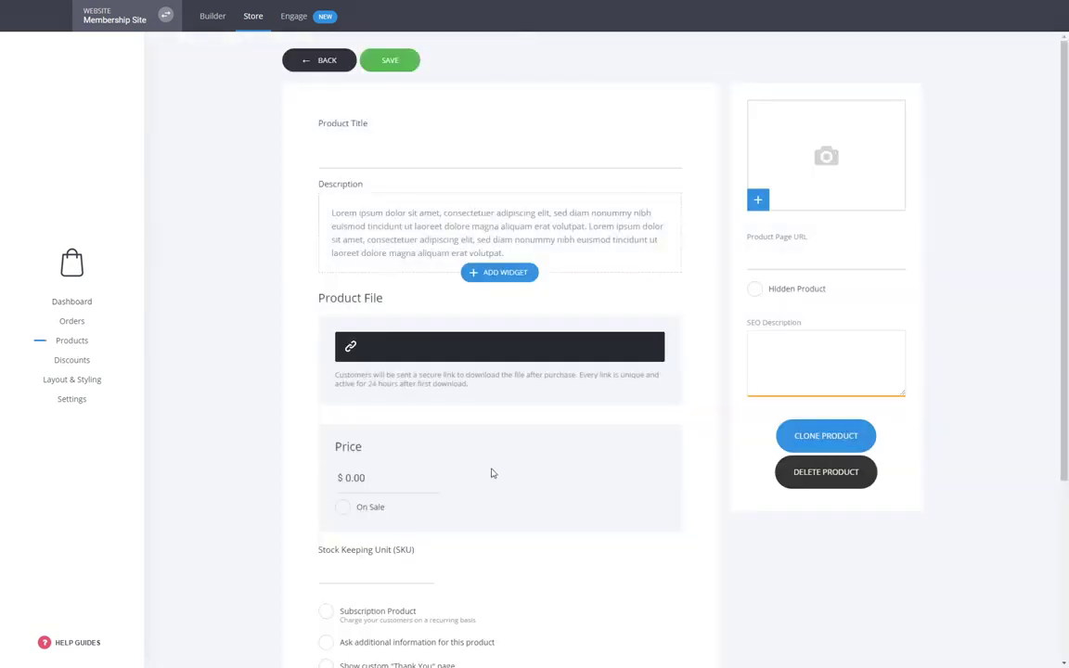
pyautogui.click(356, 158)
pyautogui.write('Digital')
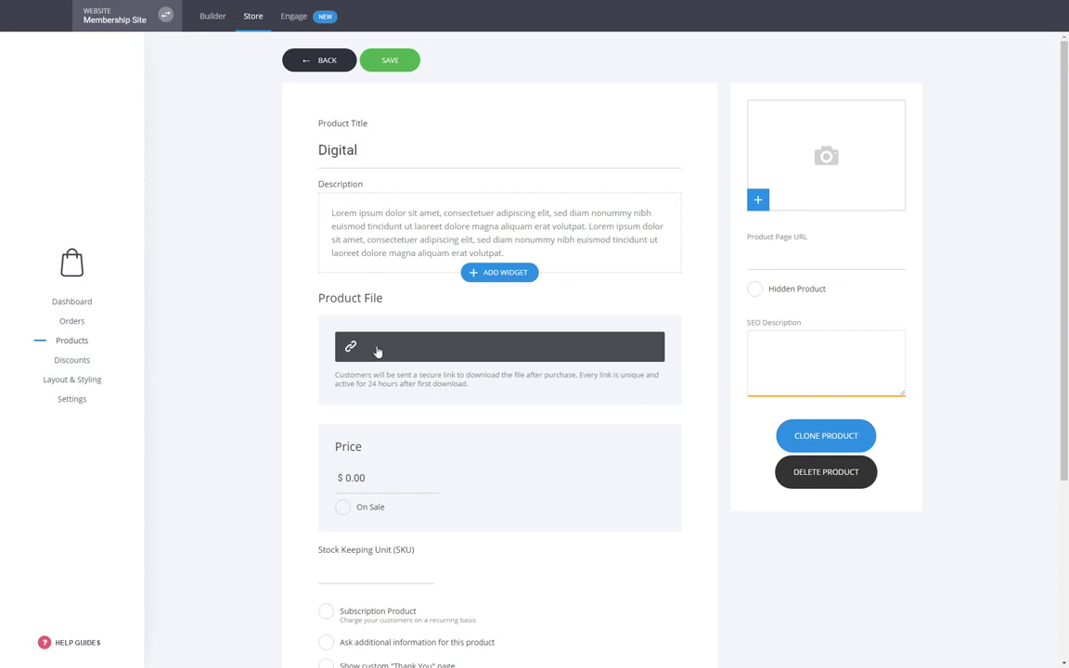
# - Attach book.png as the product's file and set its price to 50.00
pyautogui.click(376, 350)
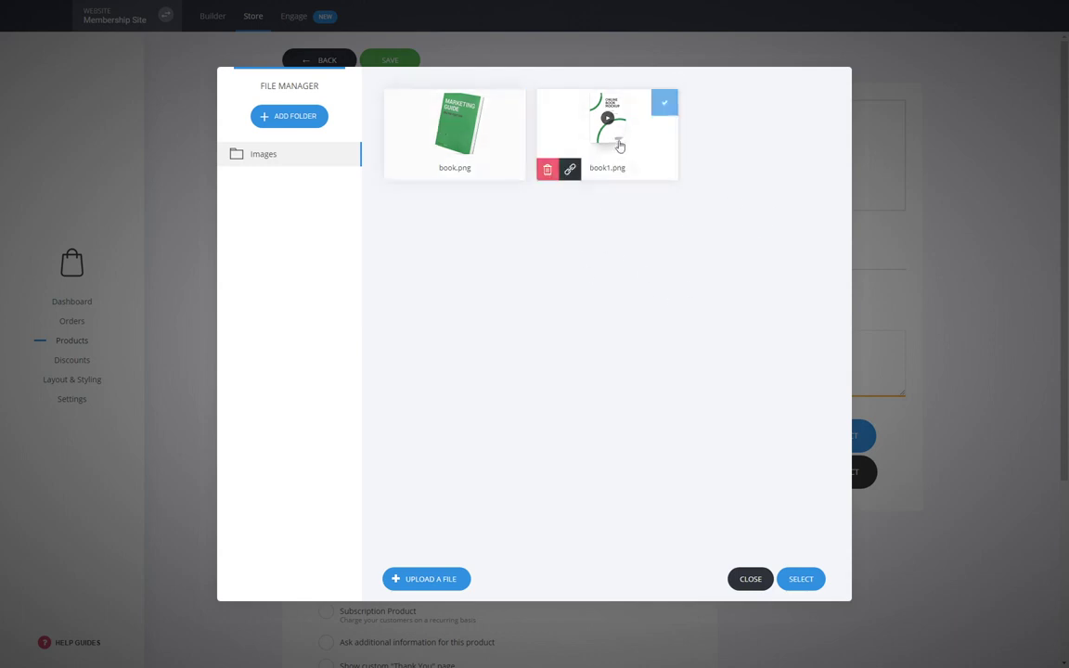
pyautogui.doubleClick(454, 134)
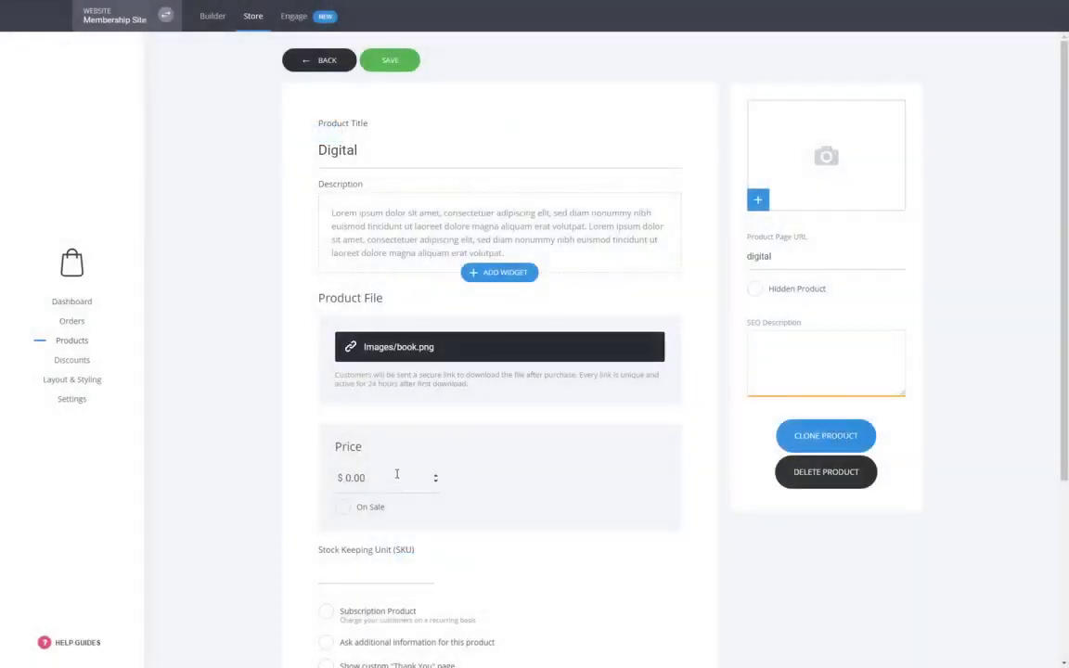
pyautogui.moveTo(396, 474); pyautogui.dragTo(350, 473)
pyautogui.write('50')
pyautogui.click(275, 468)
# - Add the Marketing Guide image, assign the Courses category, and save the Digital product
pyautogui.click(821, 181)
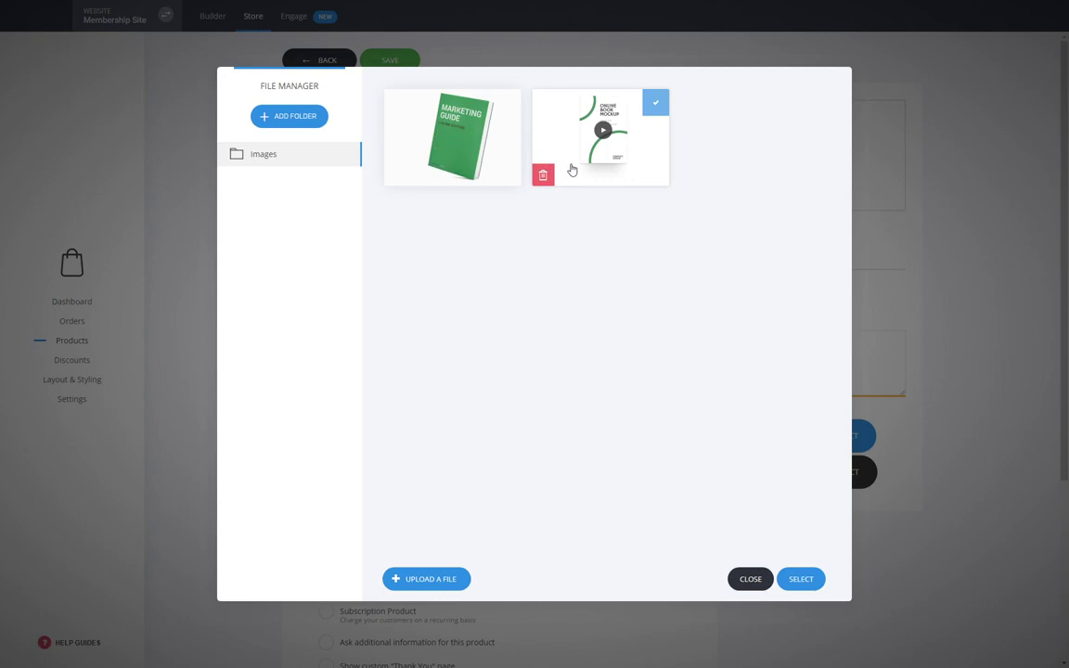
pyautogui.click(479, 183)
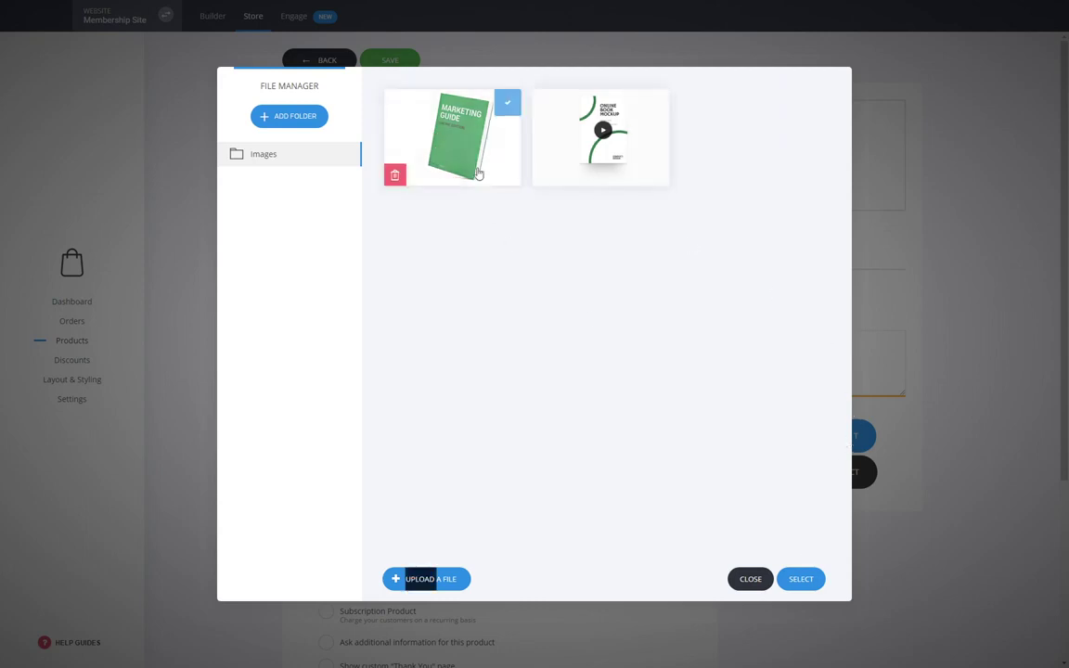
pyautogui.click(804, 578)
pyautogui.scroll(-3, 463, 279)
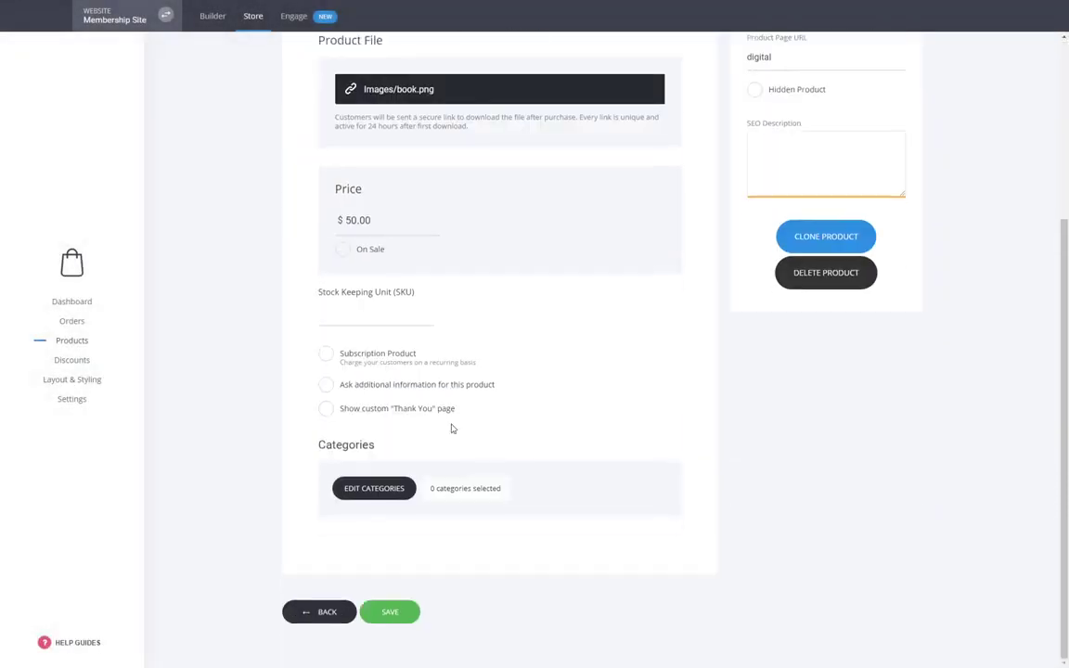
pyautogui.click(372, 489)
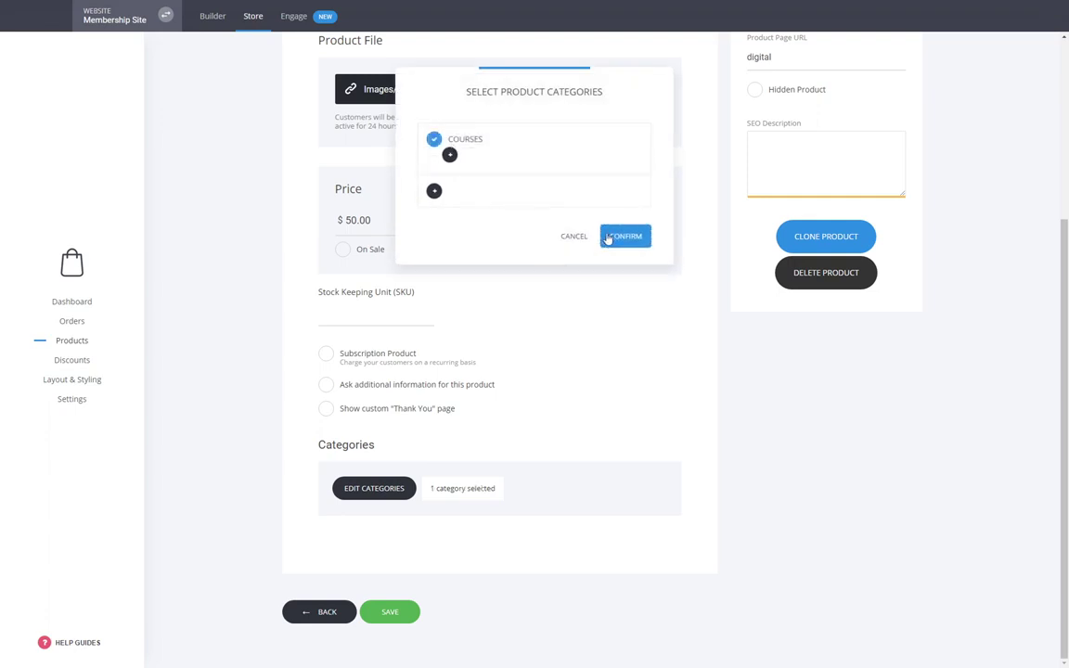
pyautogui.click(612, 236)
pyautogui.scroll(2, 846, 525)
pyautogui.scroll(2, 846, 525)
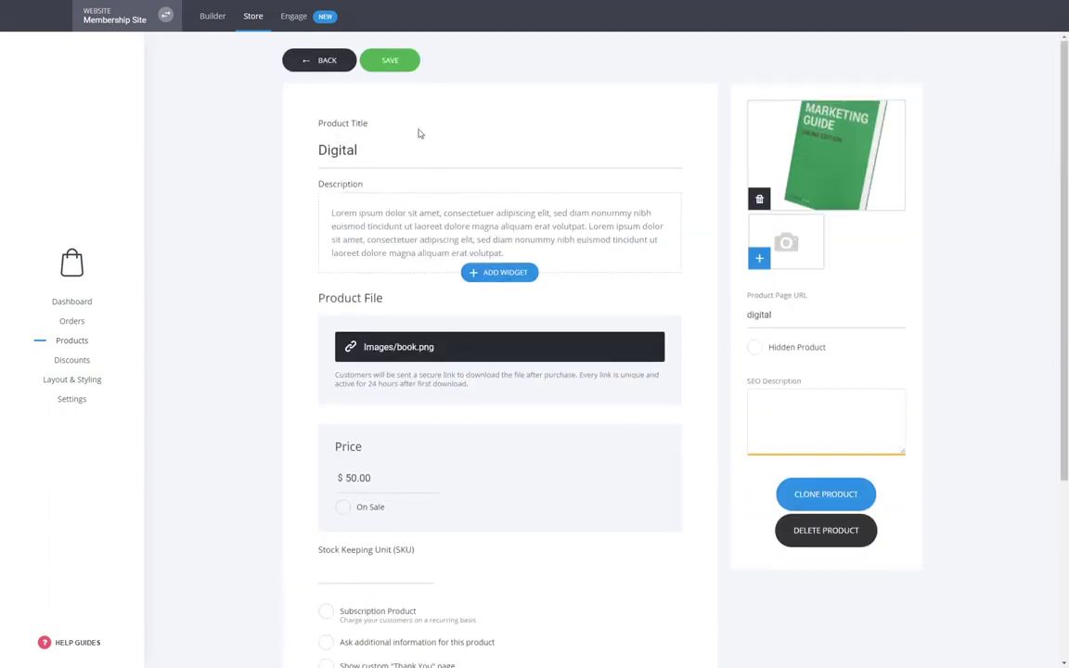
pyautogui.click(399, 61)
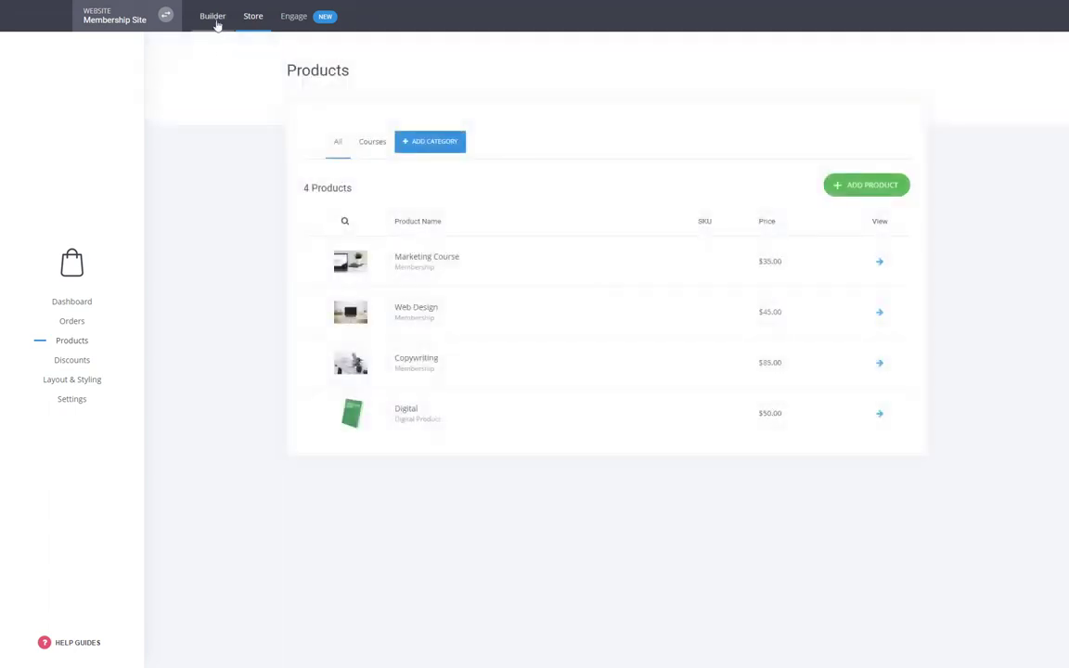
pyautogui.click(215, 24)
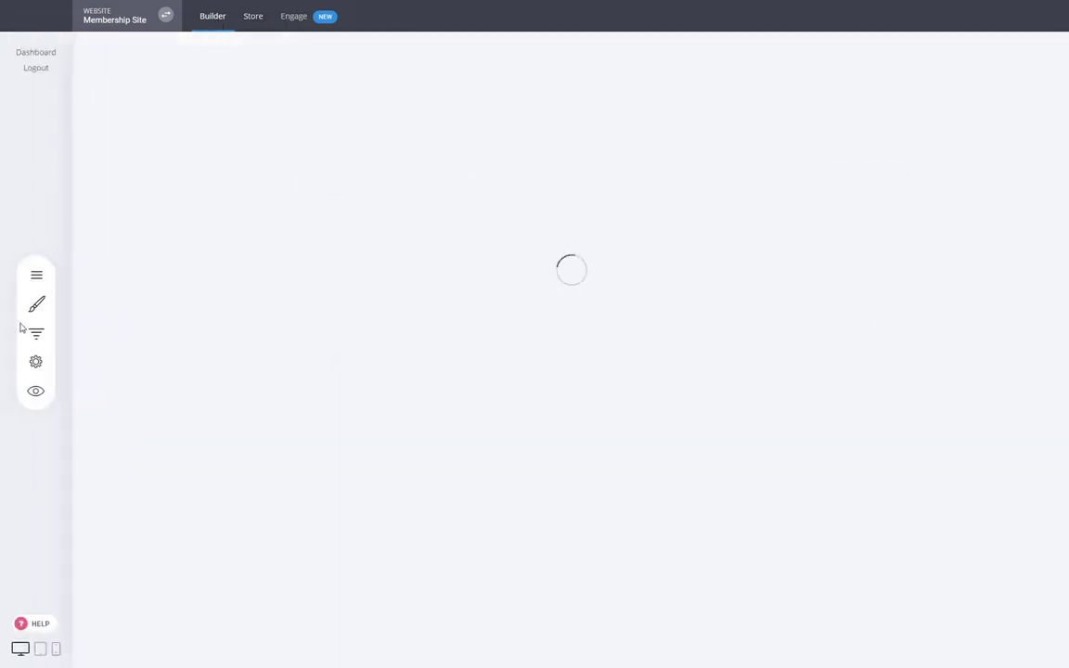
# - Open the Membership funnel's Upsell page showing its 'Buy Now For $13.90' offer in the editor
pyautogui.click(38, 363)
pyautogui.click(207, 166)
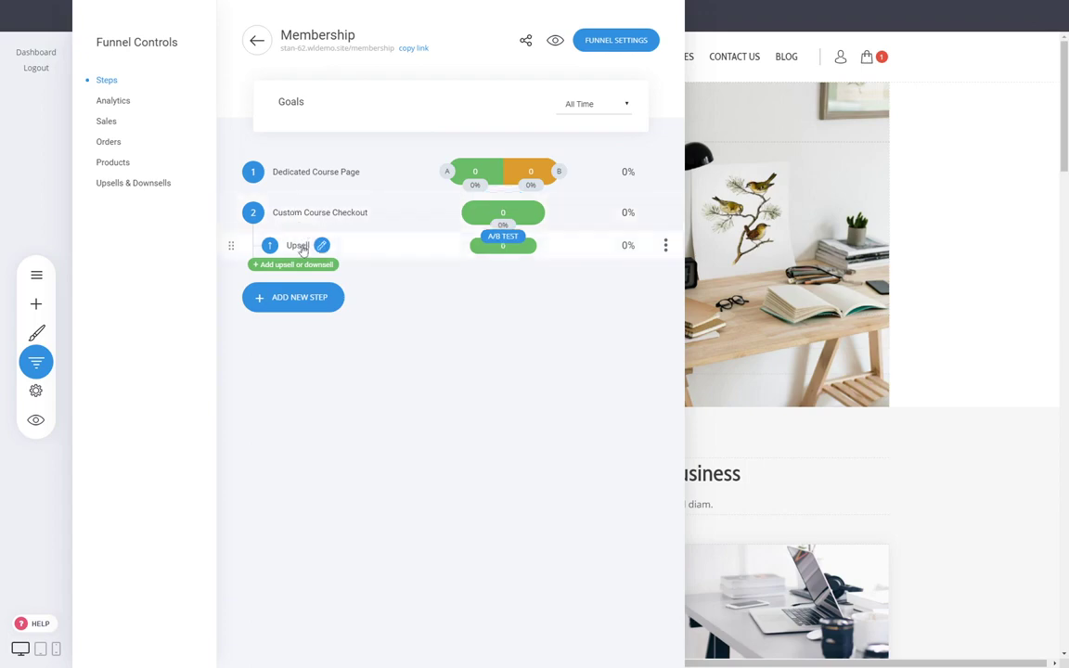
pyautogui.click(297, 246)
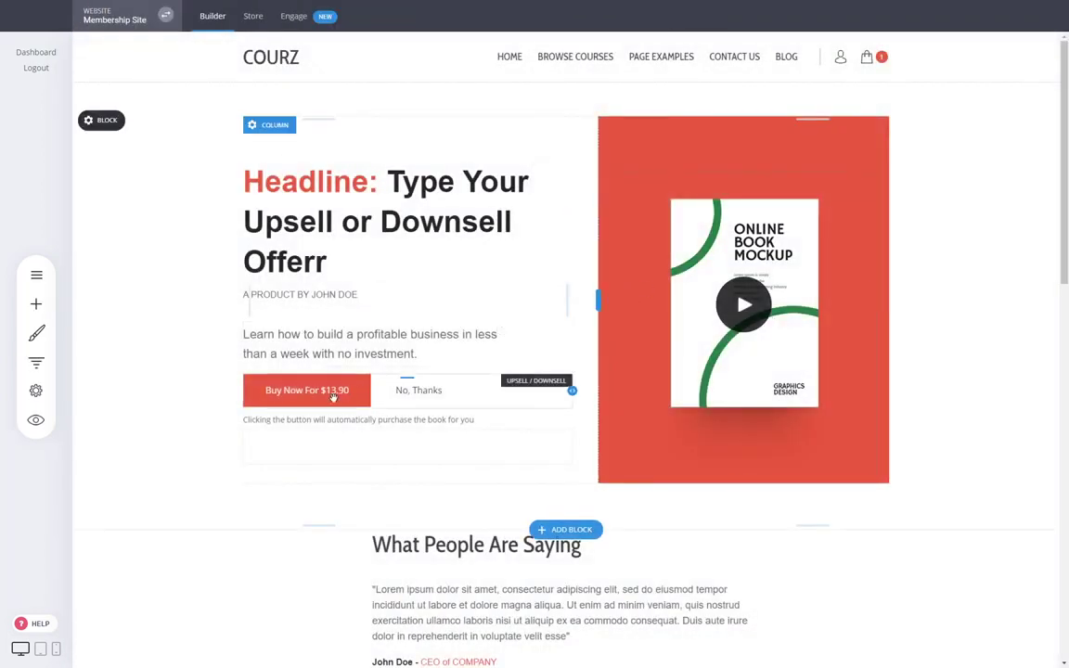
pyautogui.moveTo(353, 370); pyautogui.dragTo(353, 374)
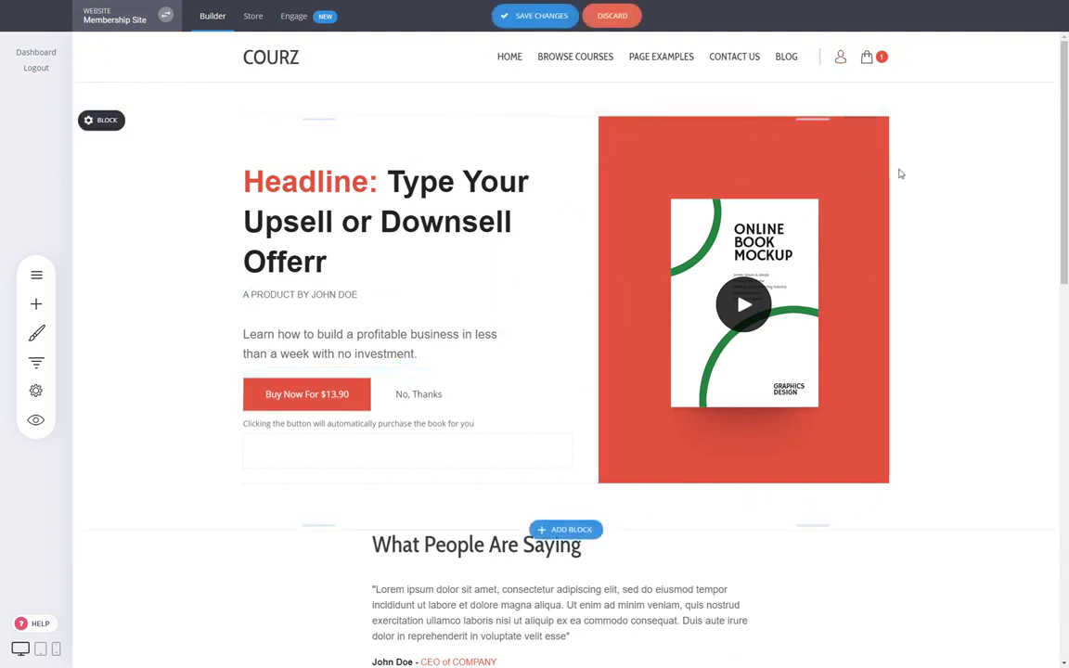
# - Set Digital as the product offered by the upsell Buy Now button
pyautogui.click(332, 396)
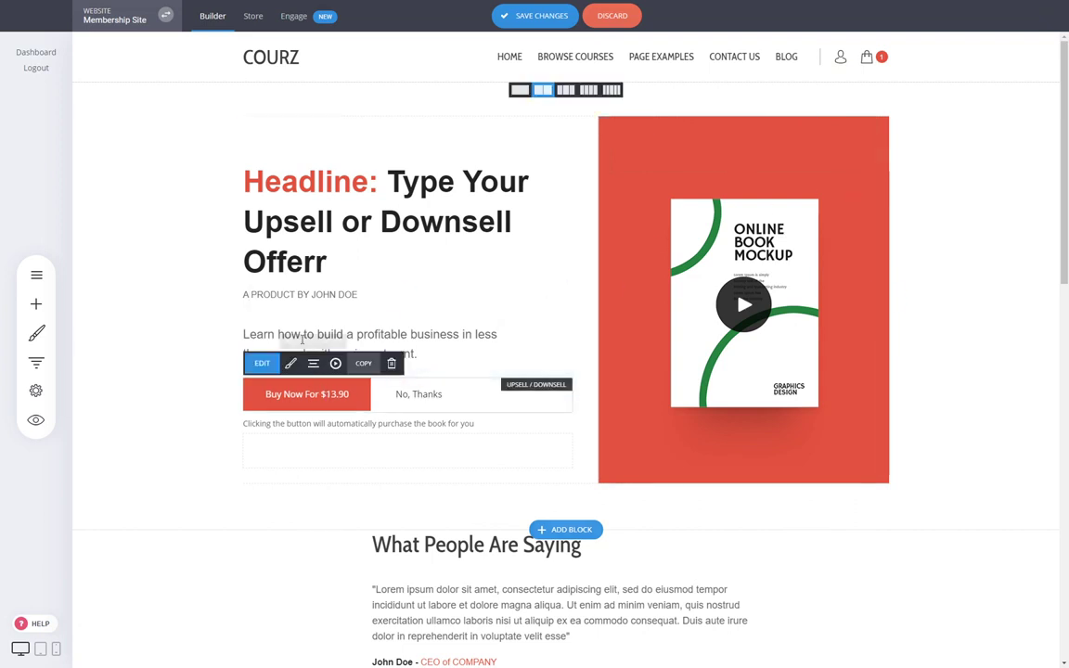
pyautogui.click(269, 366)
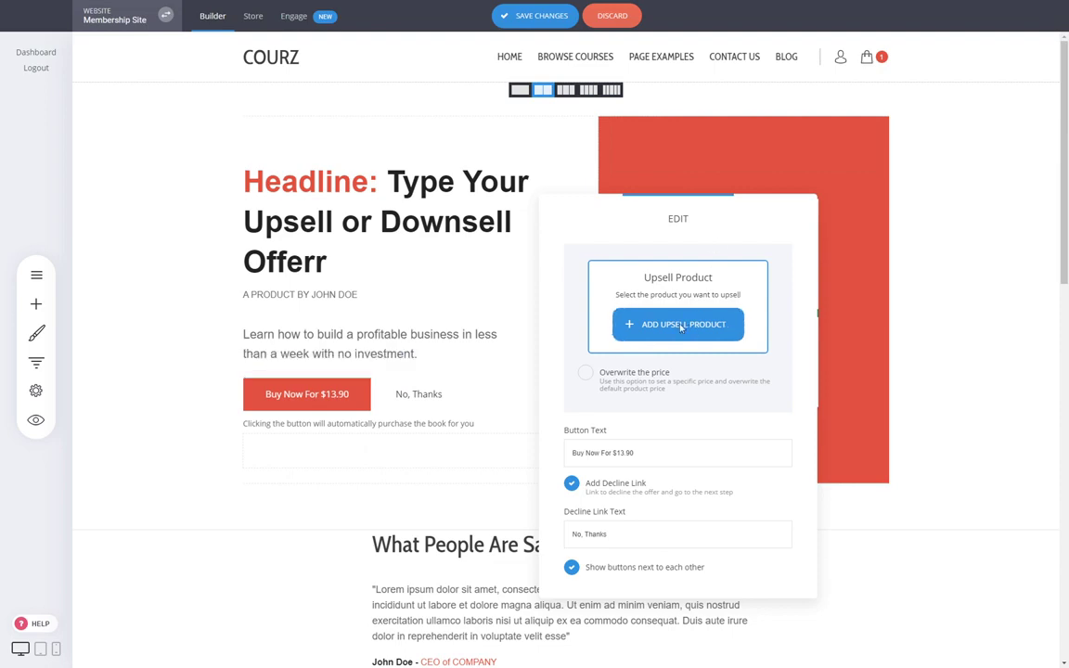
pyautogui.click(649, 324)
pyautogui.click(445, 163)
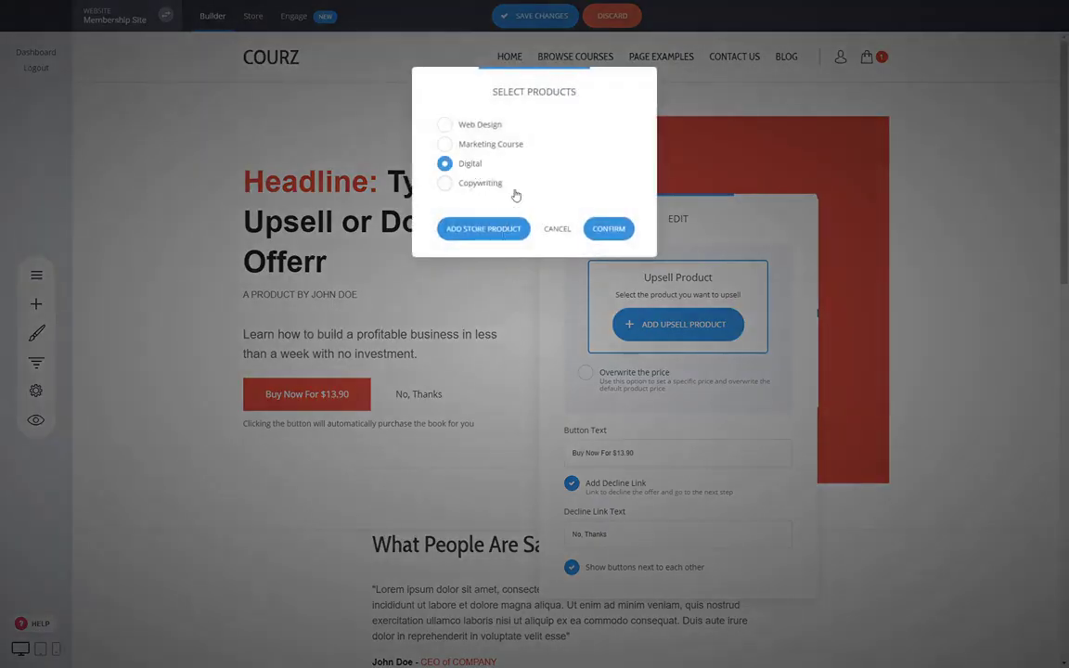
pyautogui.click(609, 228)
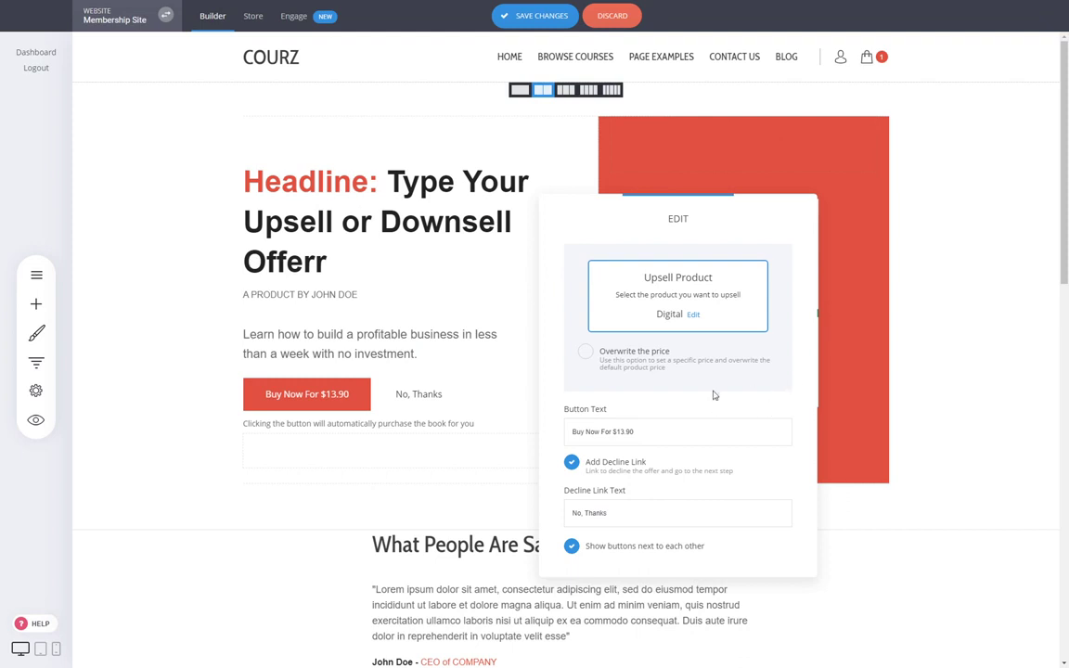
# - Keep the default price, change the button text to 'Buy Now For $50', and save the page
pyautogui.click(647, 357)
pyautogui.click(639, 416)
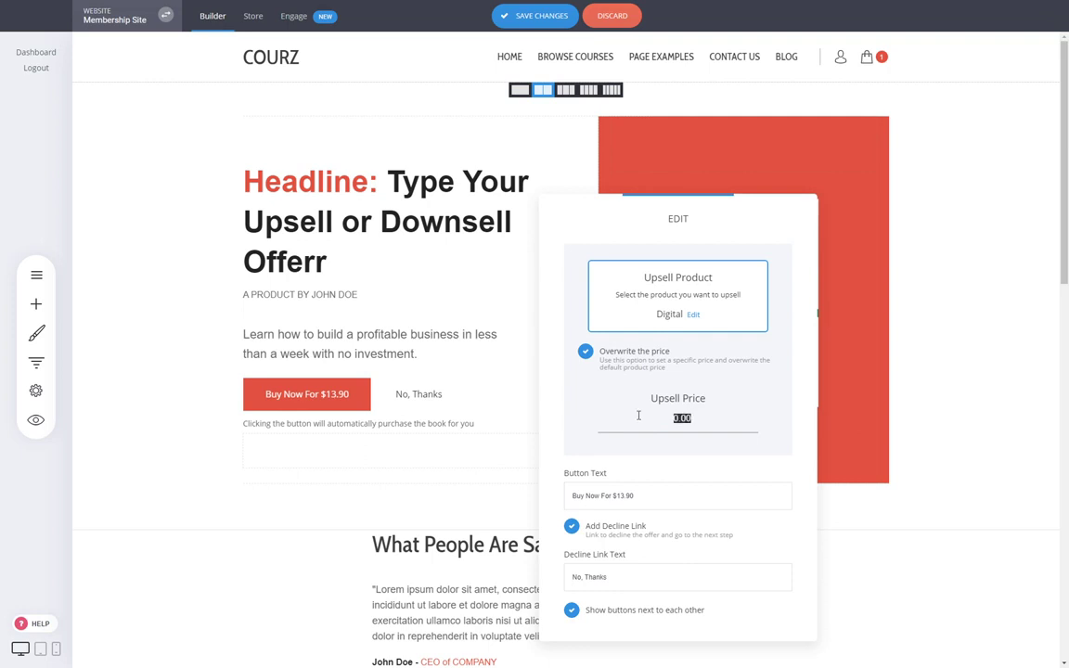
pyautogui.click(639, 358)
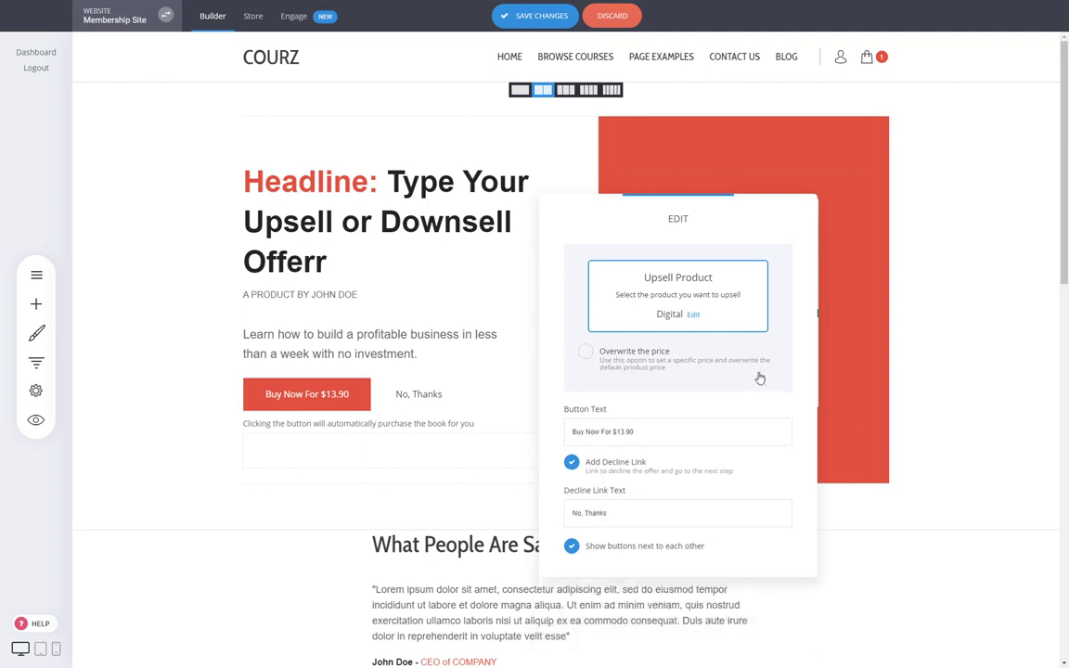
pyautogui.write('50')
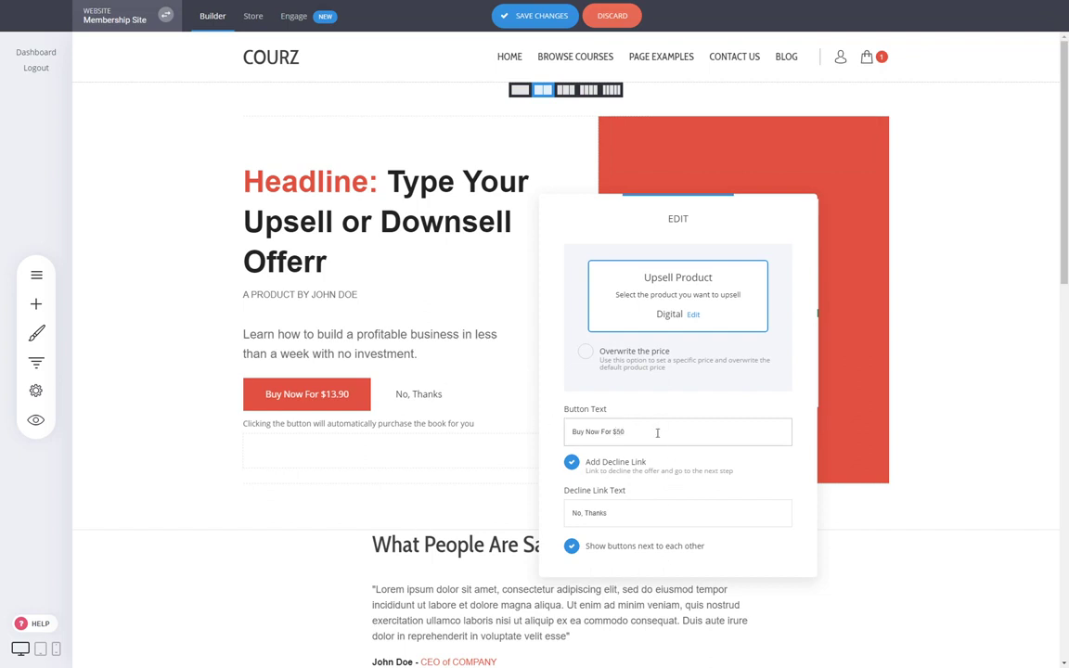
pyautogui.click(409, 398)
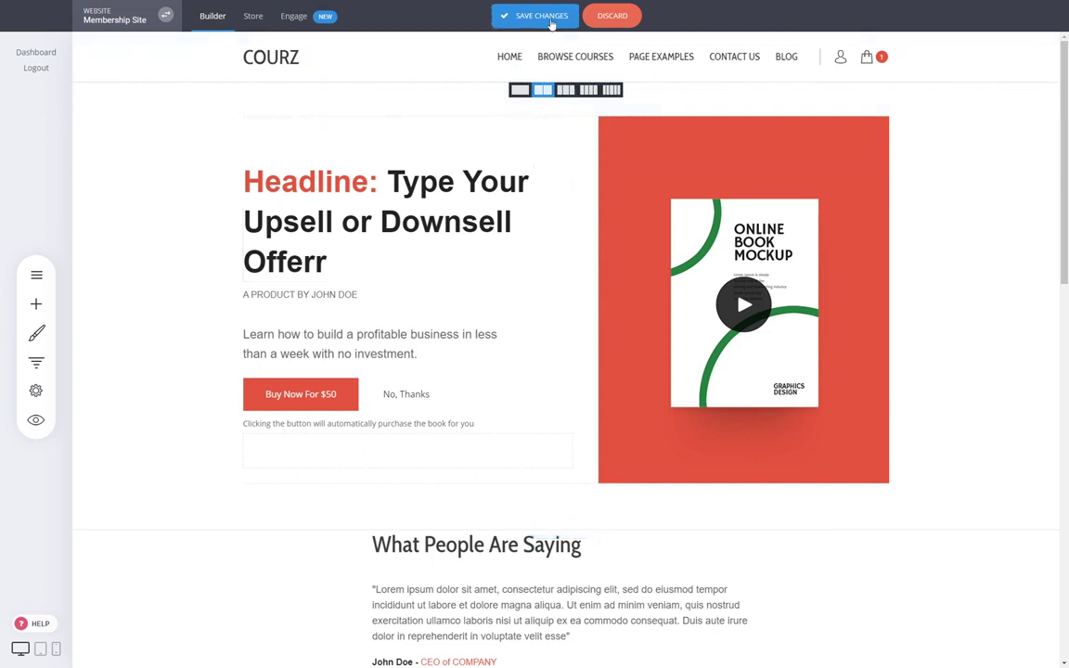
pyautogui.click(541, 16)
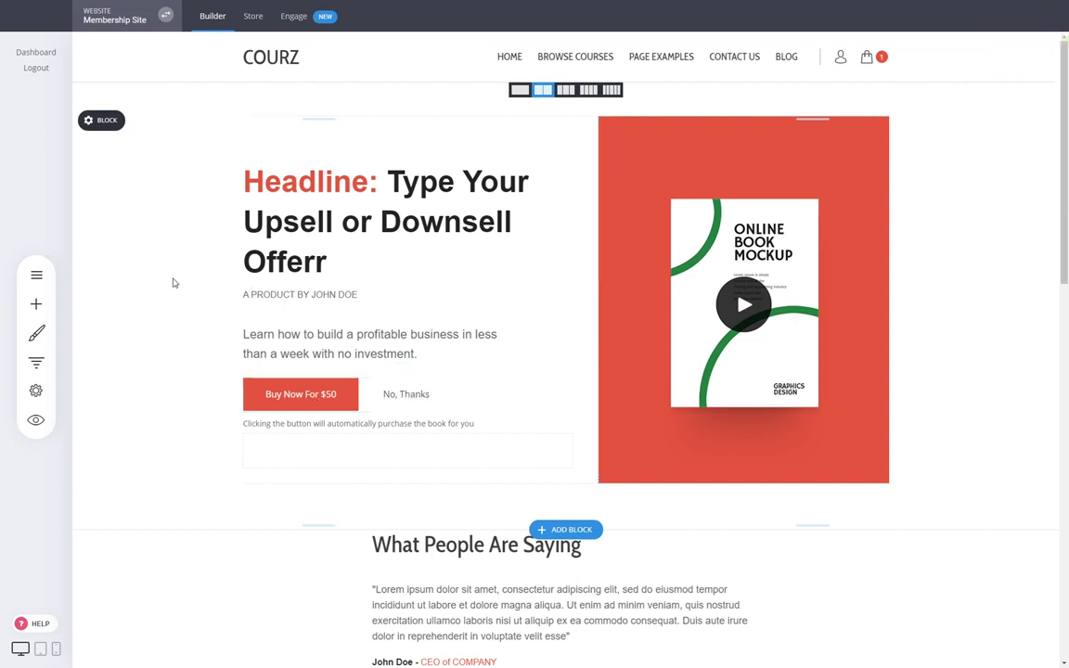
# - Open the Membership funnel's steps overview and dismiss the new-step Page/Popup chooser
pyautogui.click(35, 360)
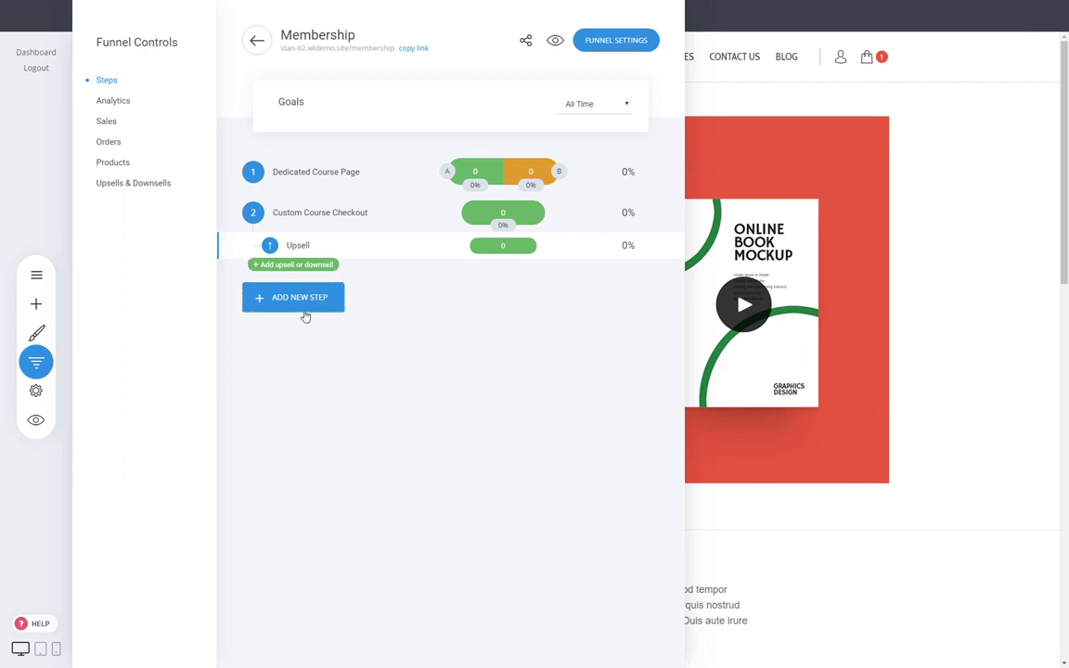
pyautogui.click(306, 311)
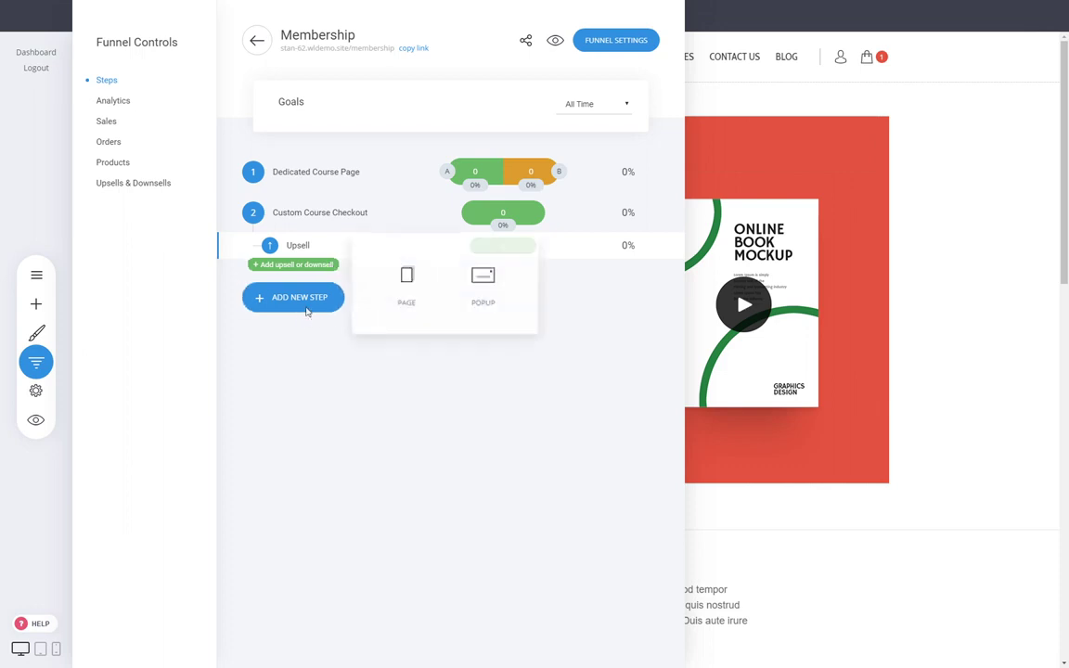
pyautogui.click(832, 413)
# - Move the Thank You 2 page into the Membership funnel as its final step
pyautogui.click(36, 275)
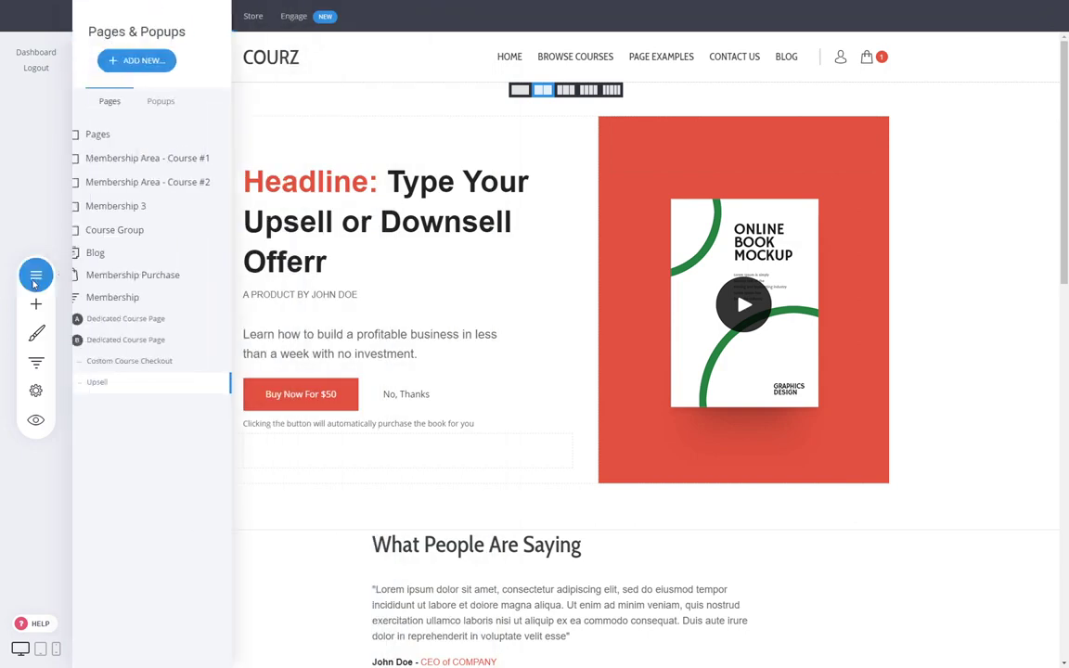
pyautogui.click(153, 140)
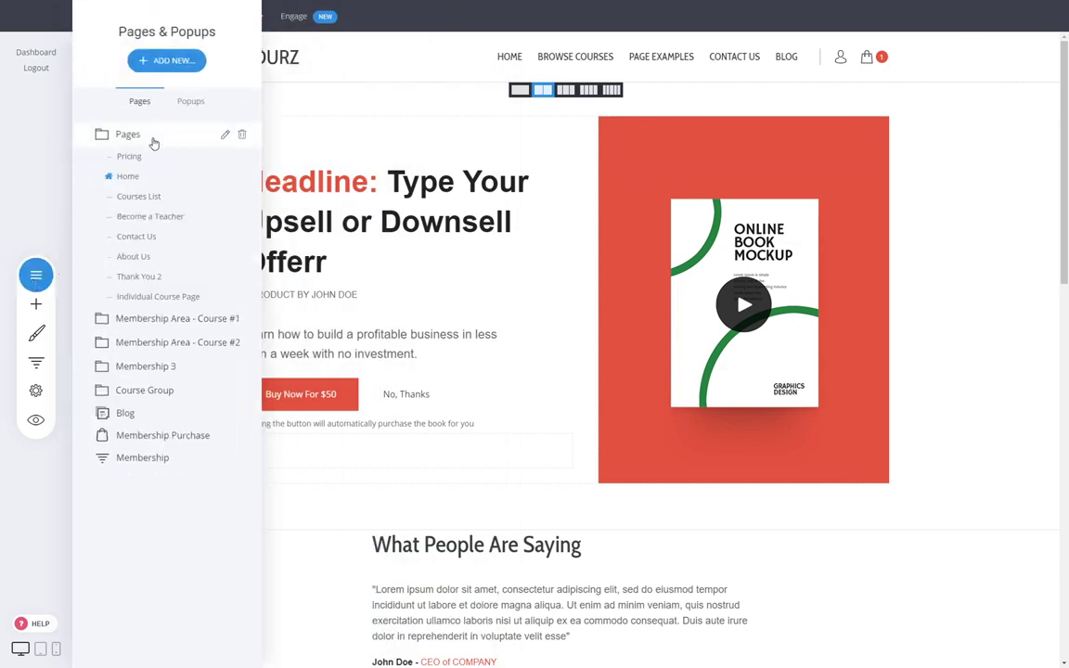
pyautogui.click(242, 278)
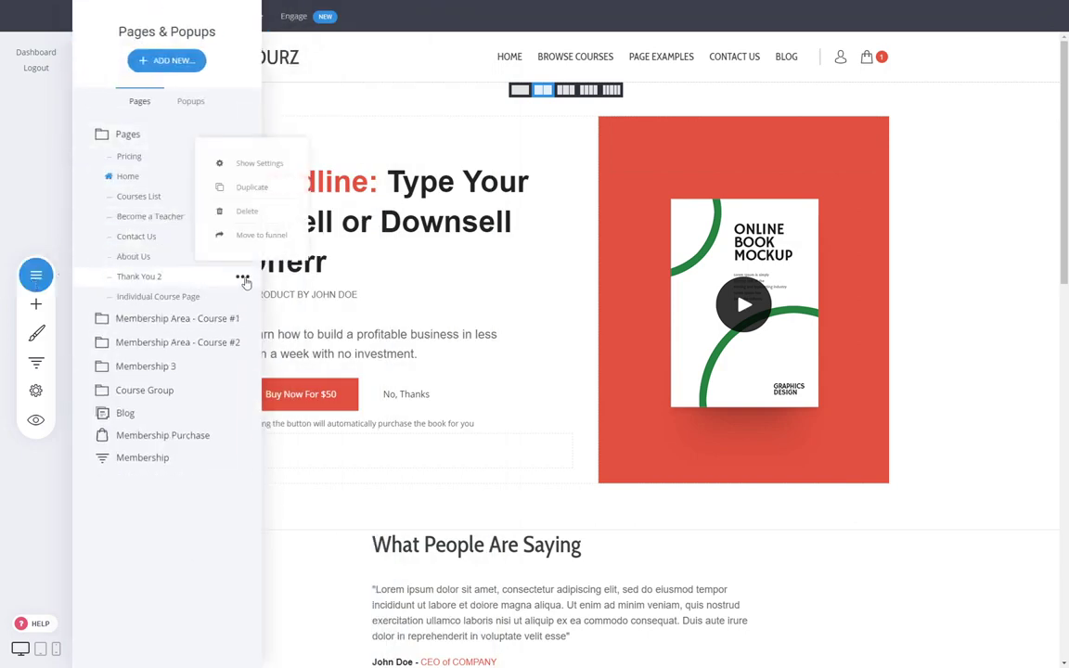
pyautogui.click(247, 235)
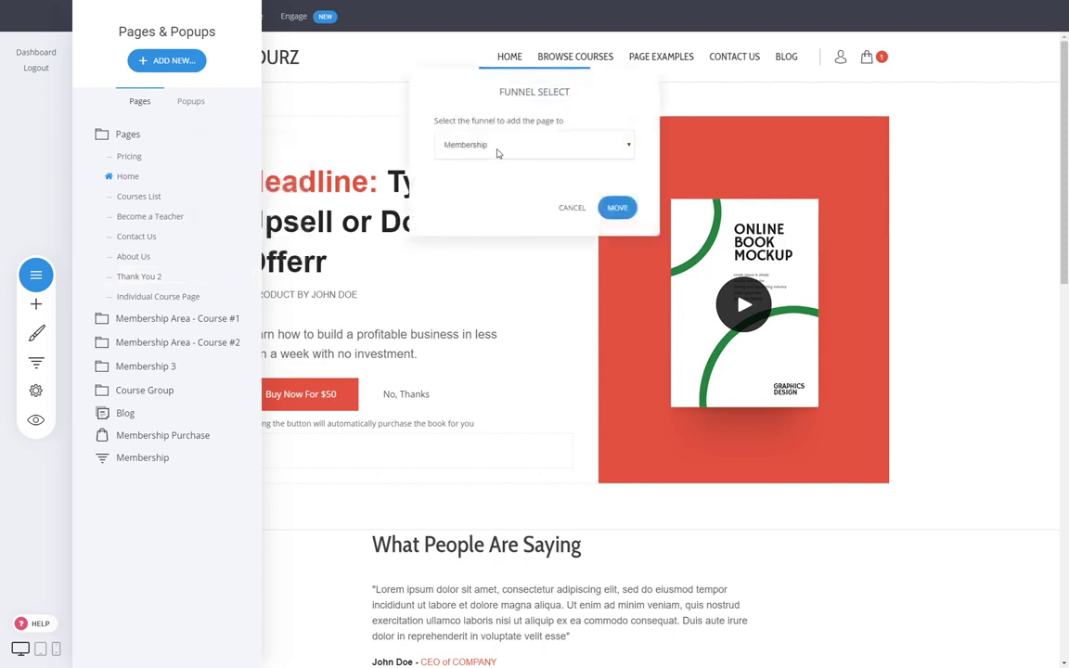
pyautogui.click(614, 207)
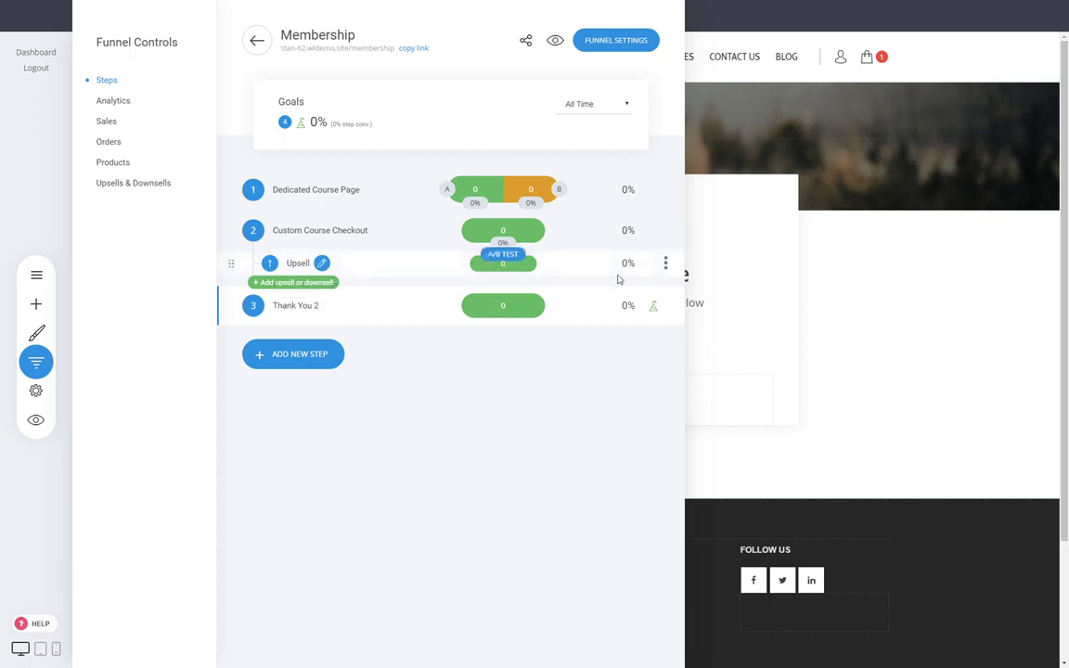
# - Open the Dedicated Course Page from the funnel steps overview for editing
pyautogui.click(989, 332)
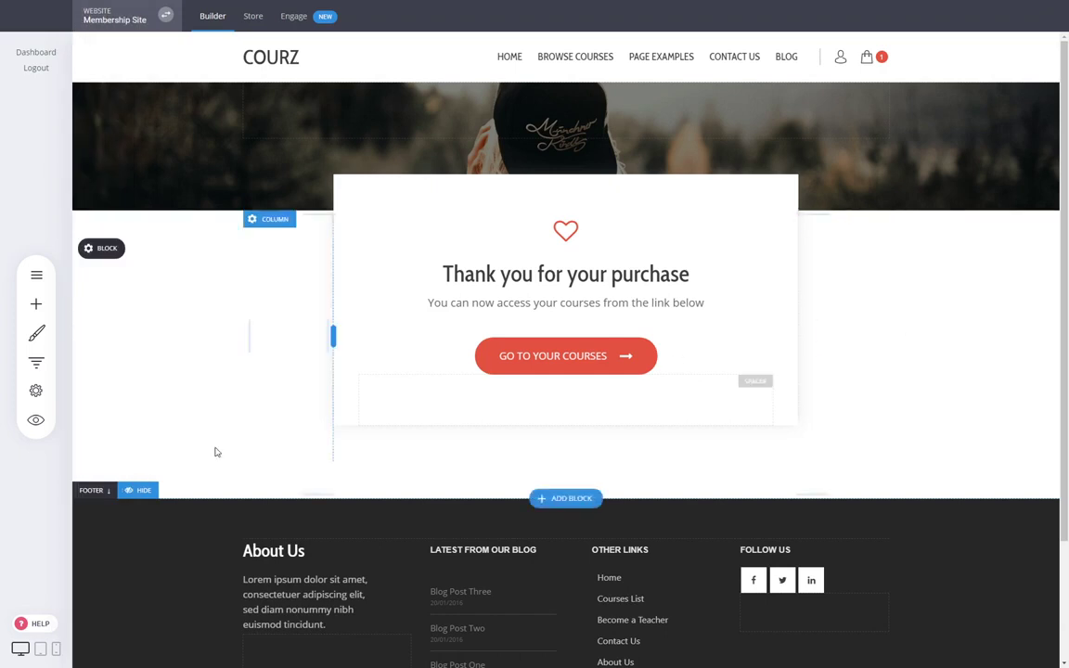
pyautogui.click(36, 361)
pyautogui.click(312, 190)
pyautogui.click(346, 138)
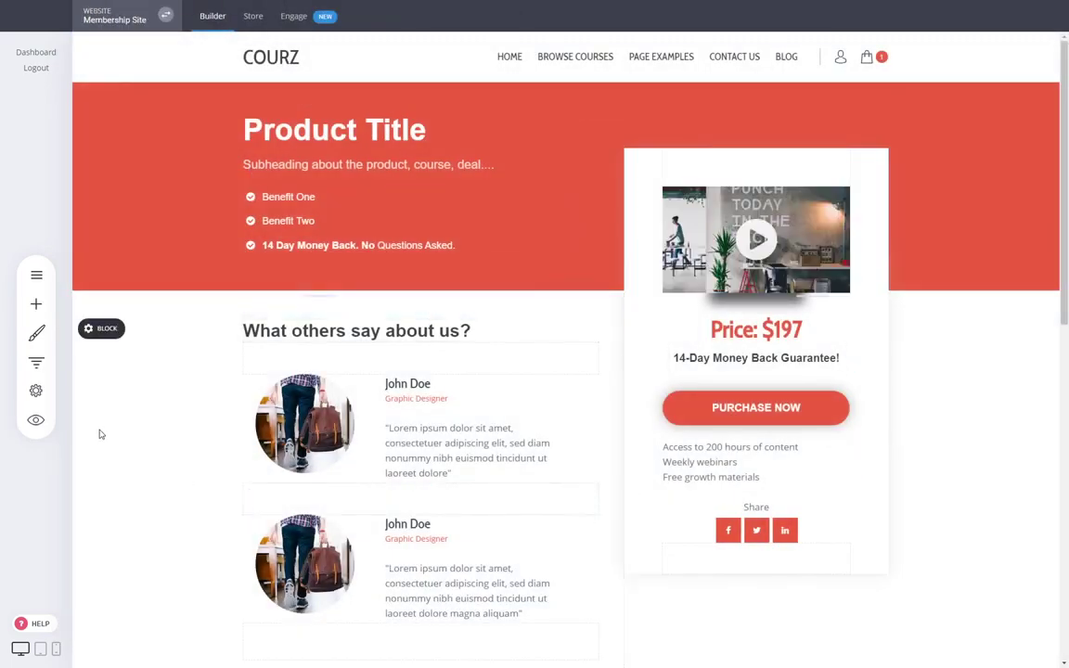
# - Preview the course page, start the purchase and enter the test card number
pyautogui.click(37, 420)
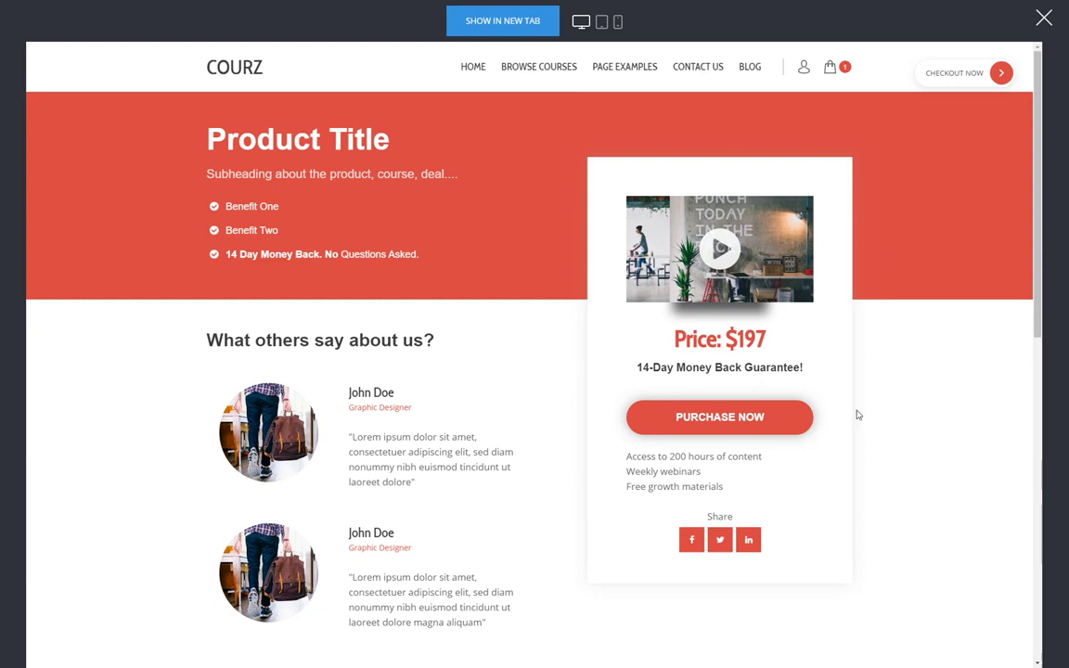
pyautogui.click(738, 419)
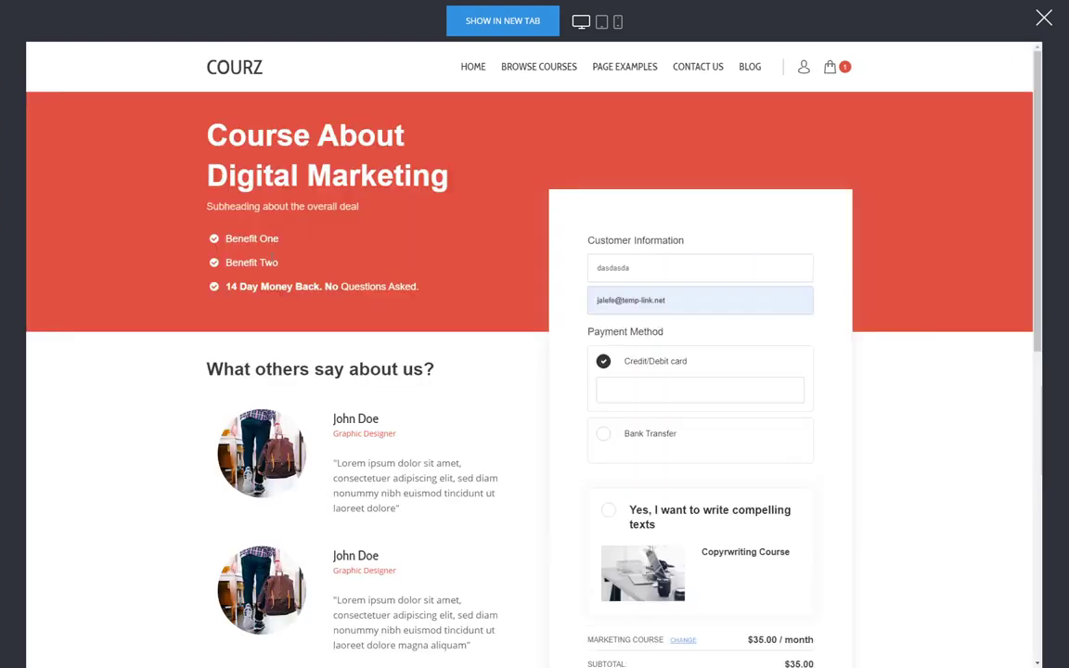
pyautogui.click(633, 388)
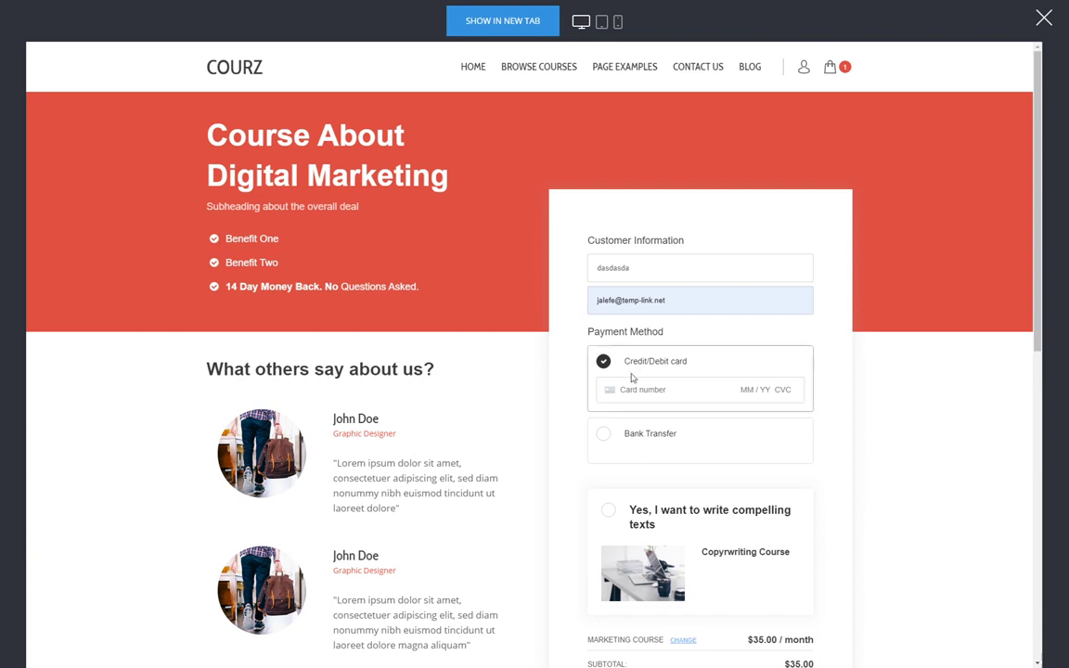
pyautogui.write('42424242424242420424242')
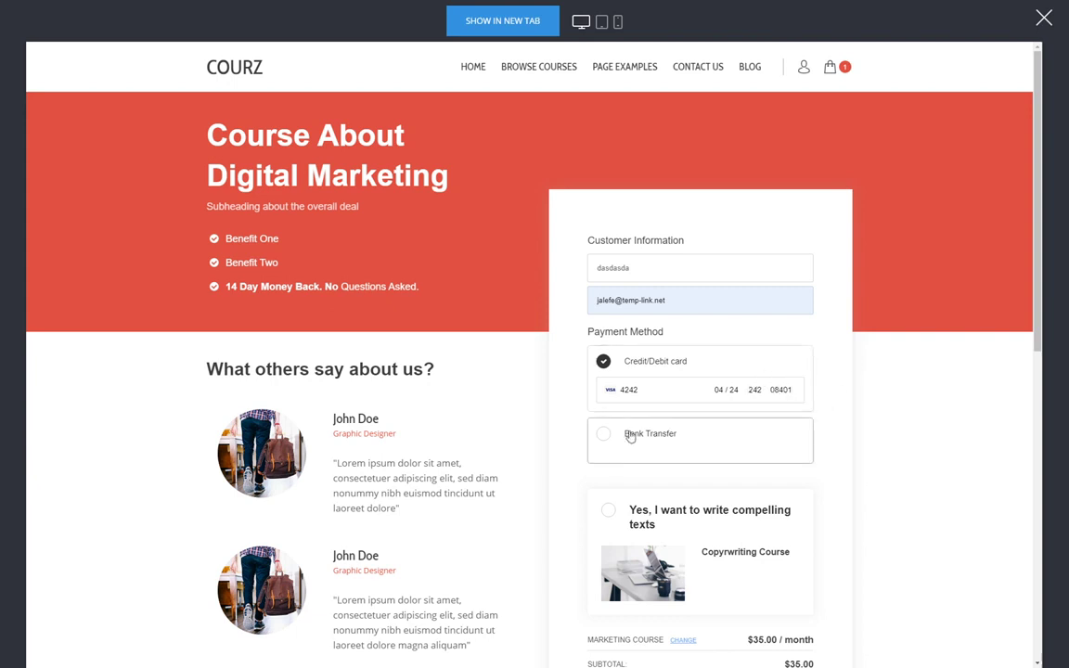
# - Add the copywriting course bump and complete the $120.00 test order
pyautogui.scroll(-1, 914, 548)
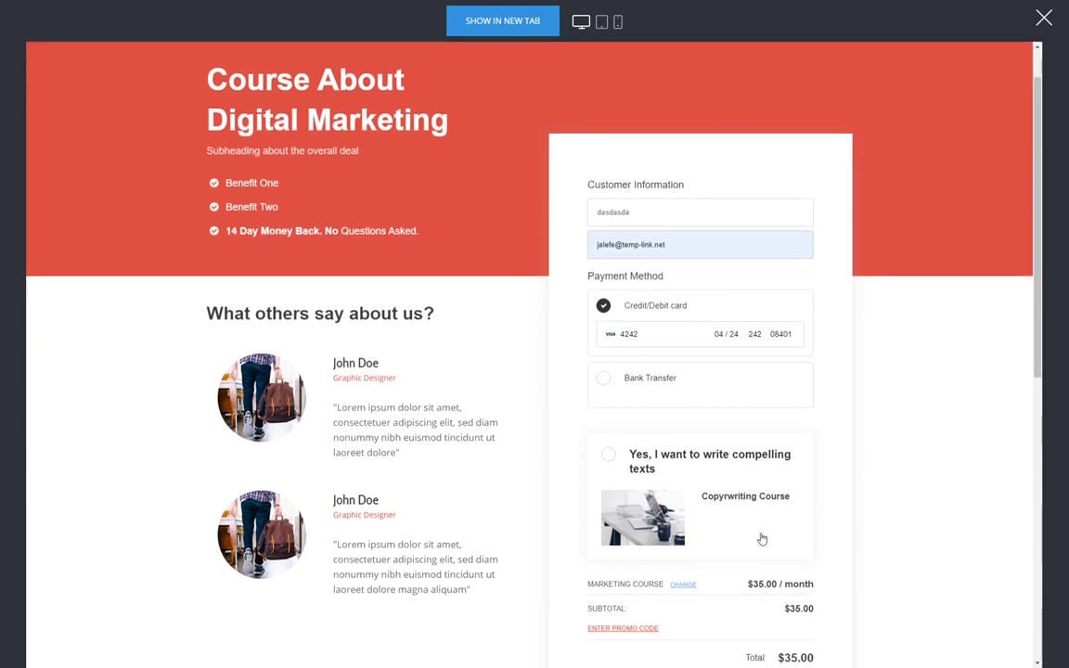
pyautogui.click(677, 466)
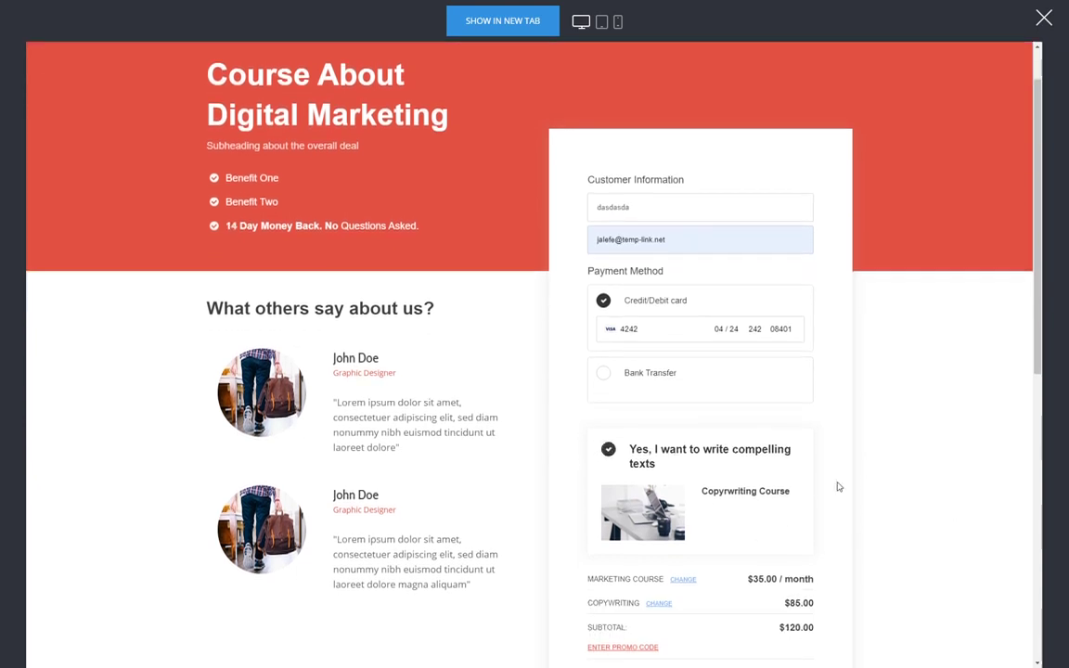
pyautogui.scroll(-3, 773, 437)
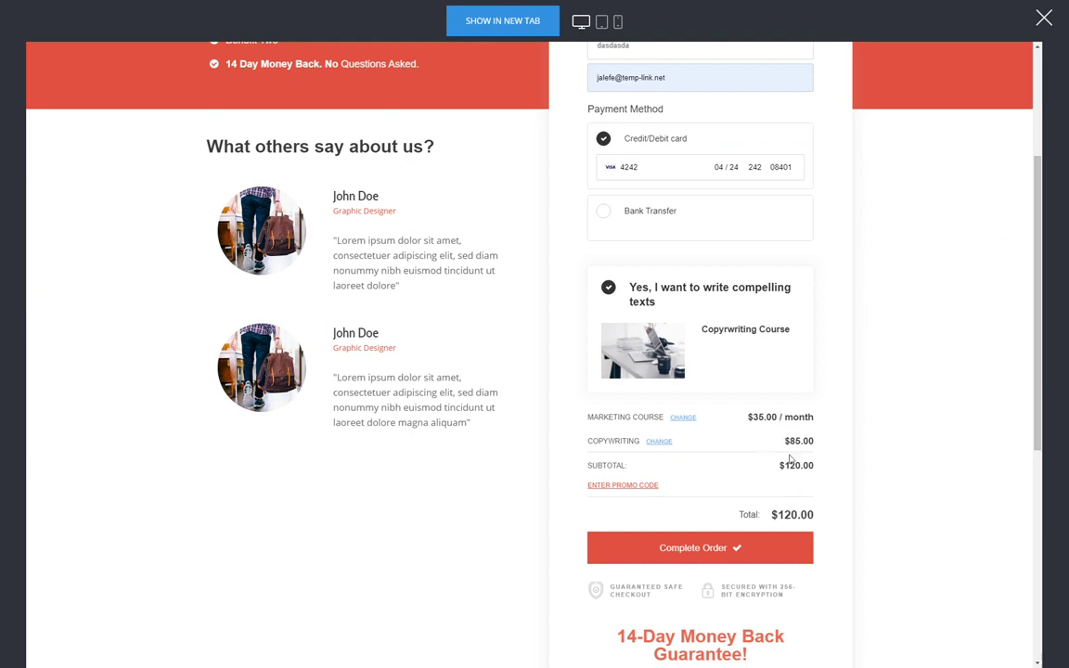
pyautogui.click(749, 552)
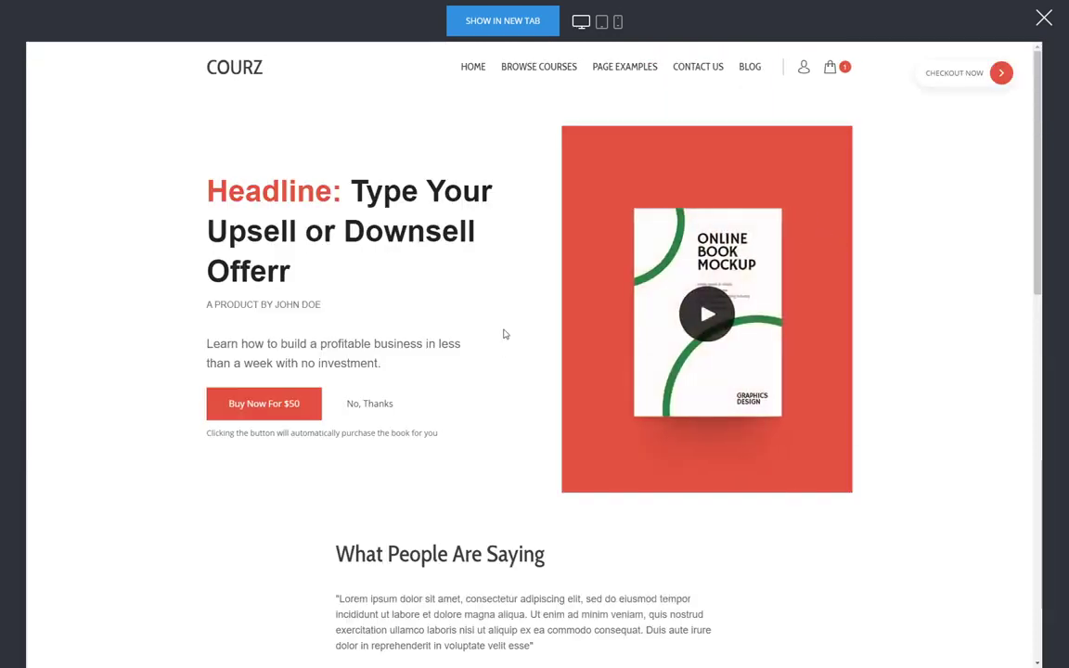
# - Accept the $50 book upsell to reach the Thank you for your purchase page
pyautogui.scroll(-8, 504, 333)
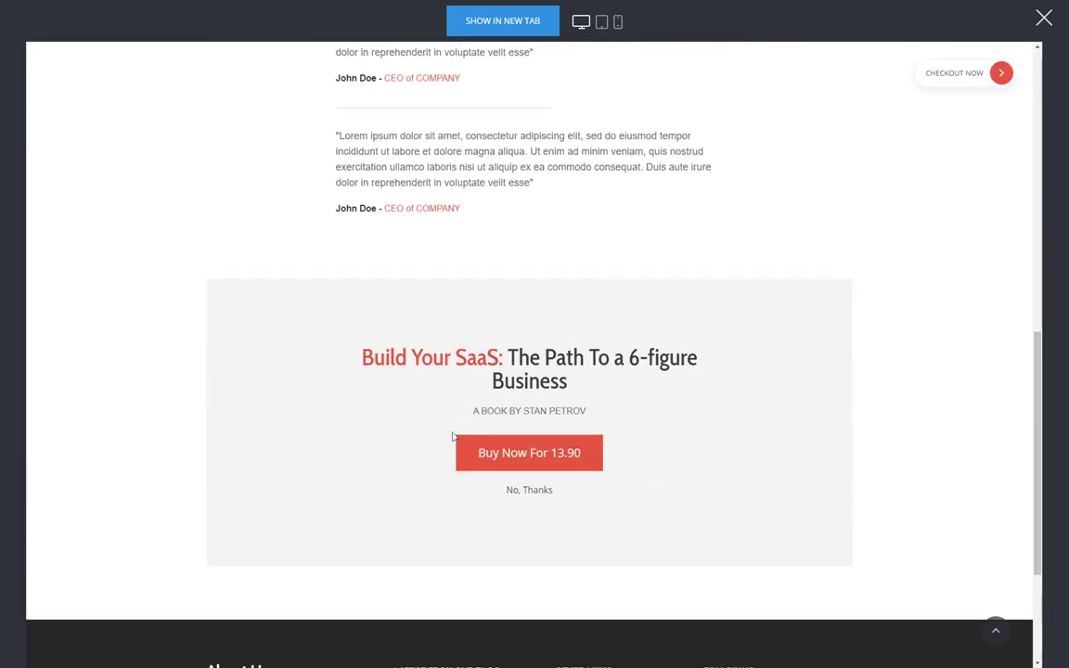
pyautogui.scroll(10, 281, 439)
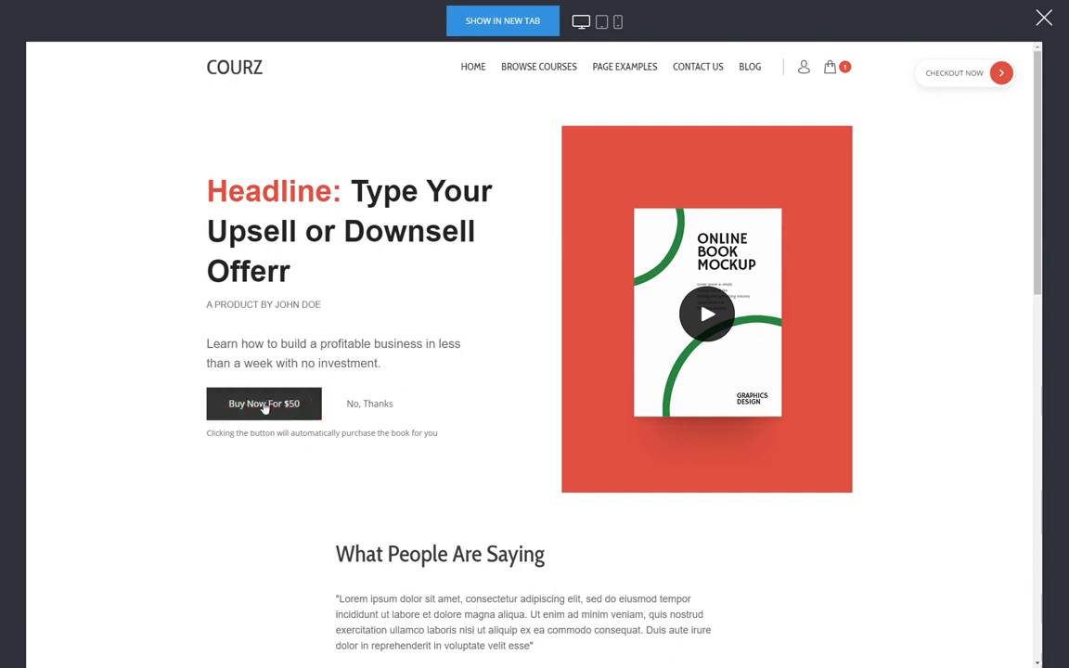
pyautogui.click(265, 406)
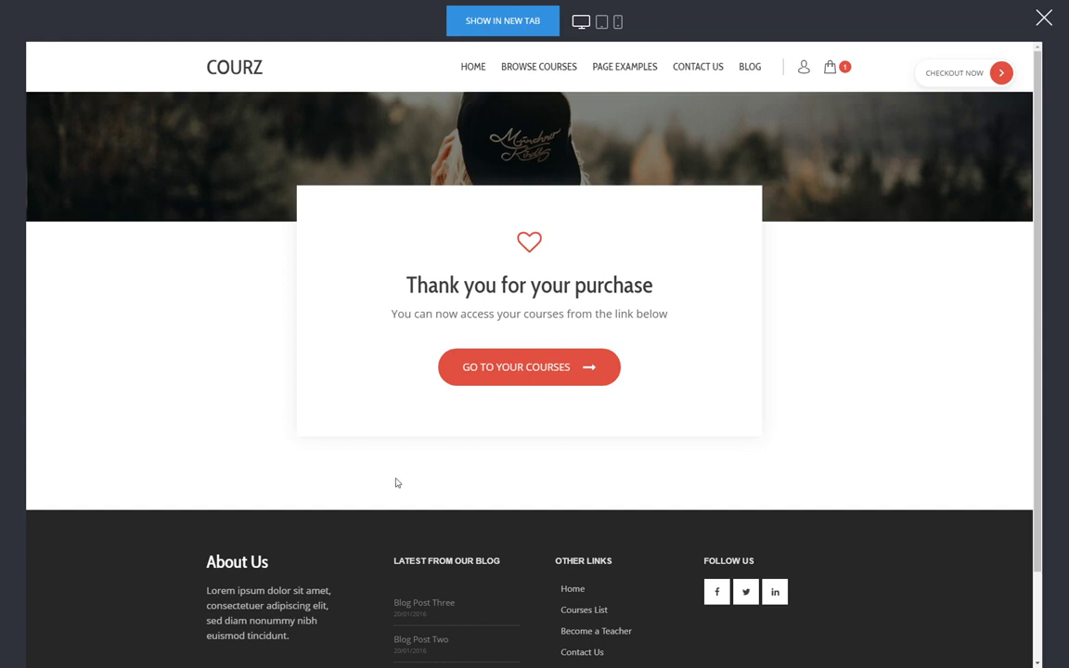
# - Go to the purchased courses and confirm the account's $50 Digital download
pyautogui.click(585, 381)
pyautogui.click(804, 70)
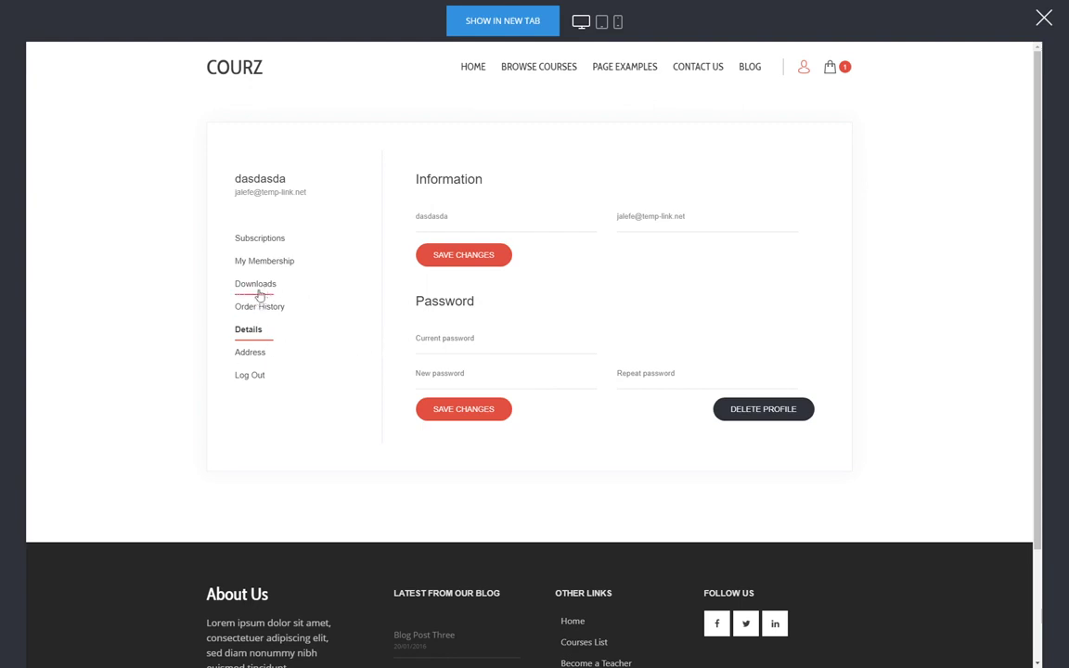
pyautogui.click(258, 293)
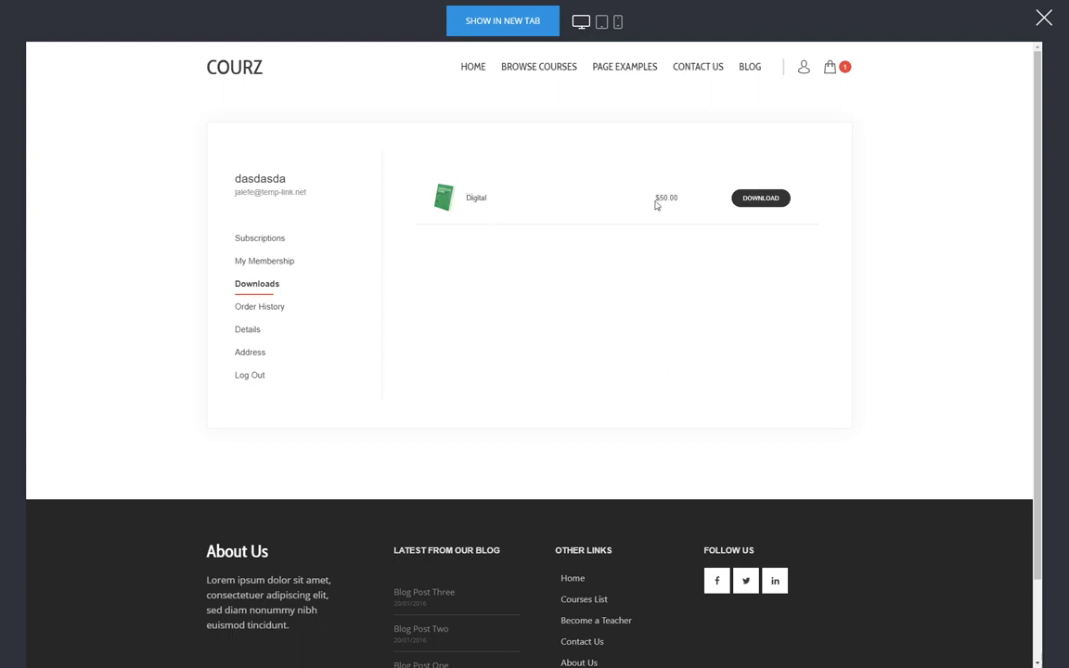
pyautogui.moveTo(660, 199); pyautogui.dragTo(672, 199)
pyautogui.click(522, 352)
# - Check the account's membership and its two Marketing Course subscriptions, then close the preview
pyautogui.click(270, 264)
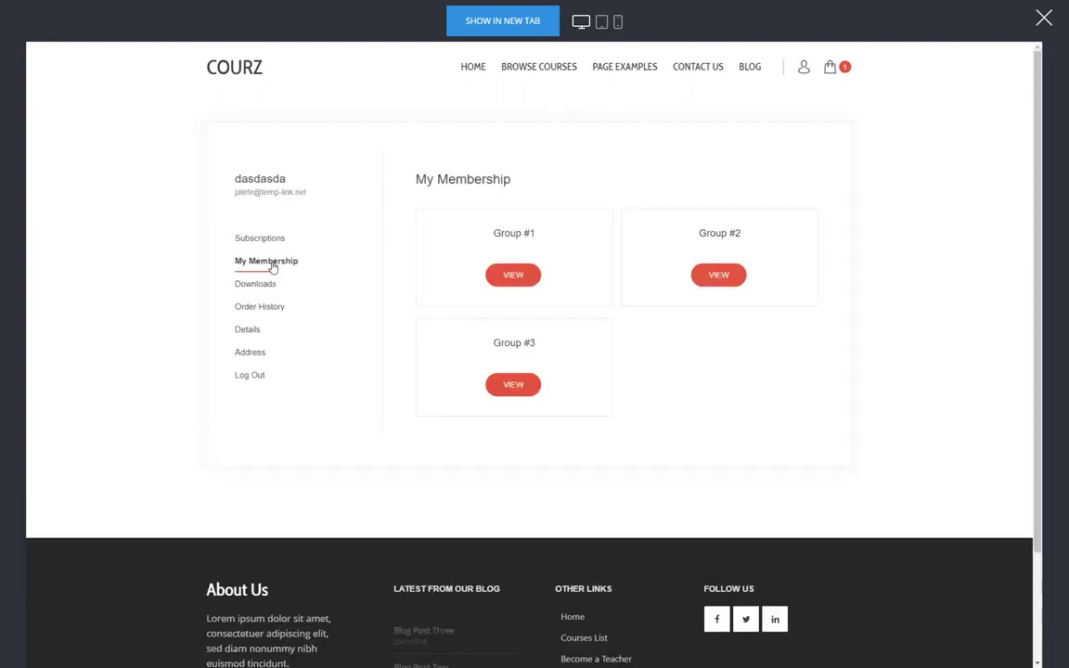
pyautogui.click(265, 237)
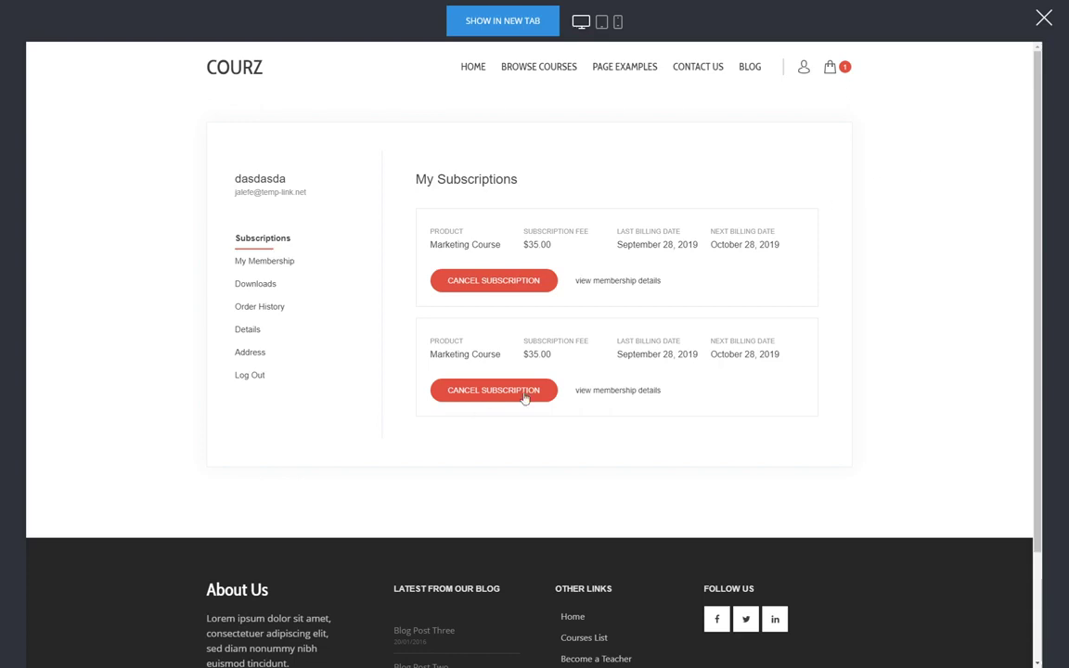
pyautogui.click(1041, 31)
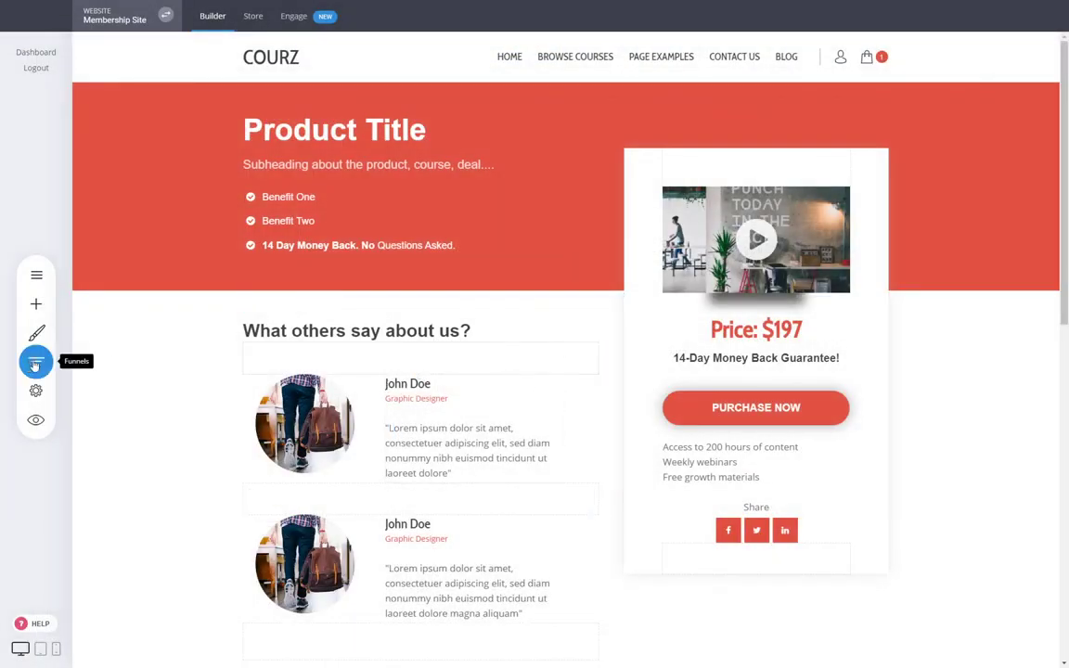
# - Open the Membership funnel's controls to its Sales stats
pyautogui.click(36, 361)
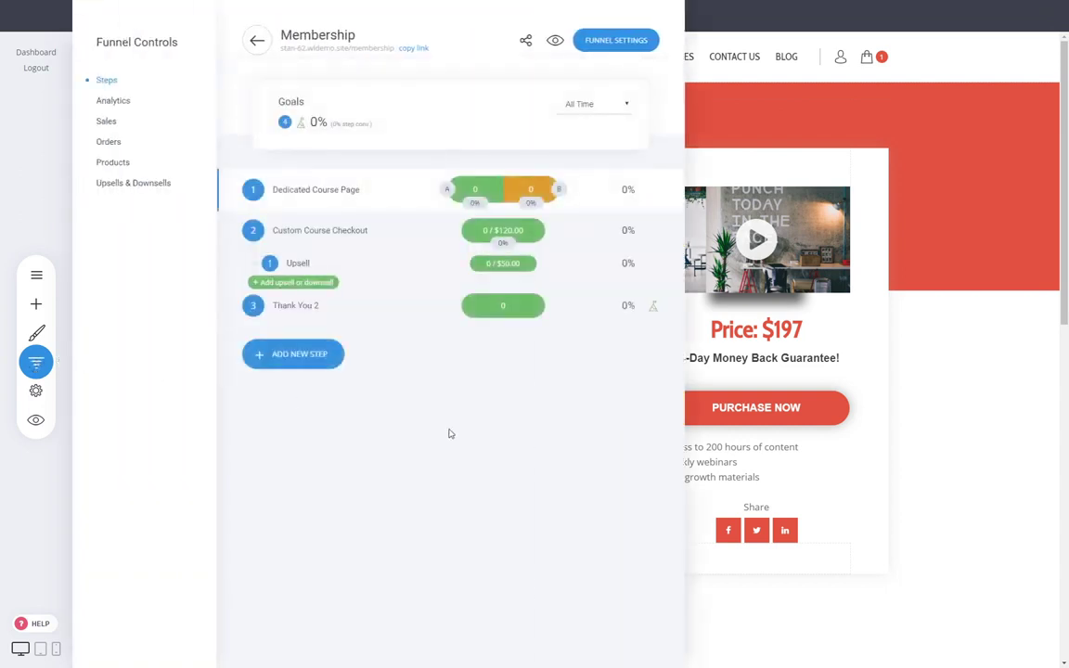
pyautogui.moveTo(561, 239)
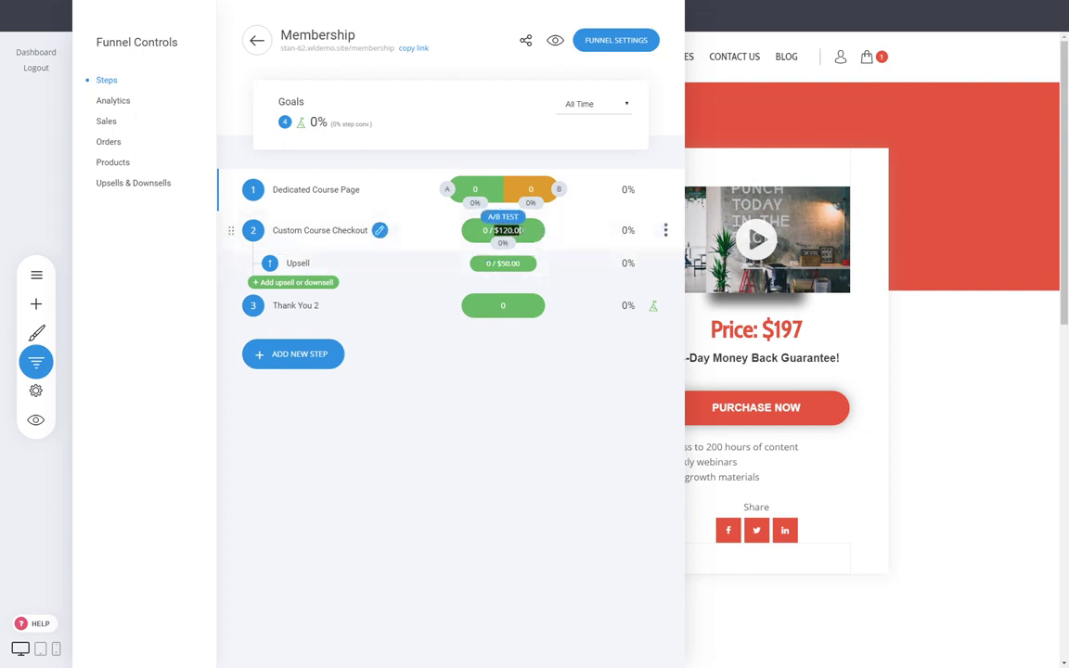
pyautogui.click(544, 239)
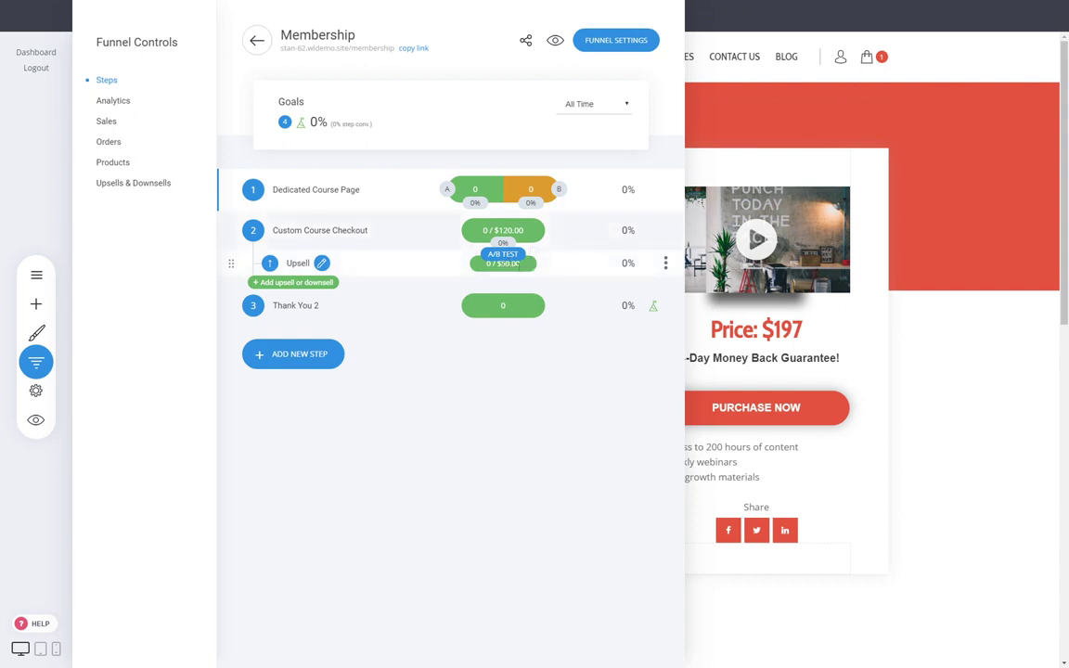
pyautogui.click(92, 120)
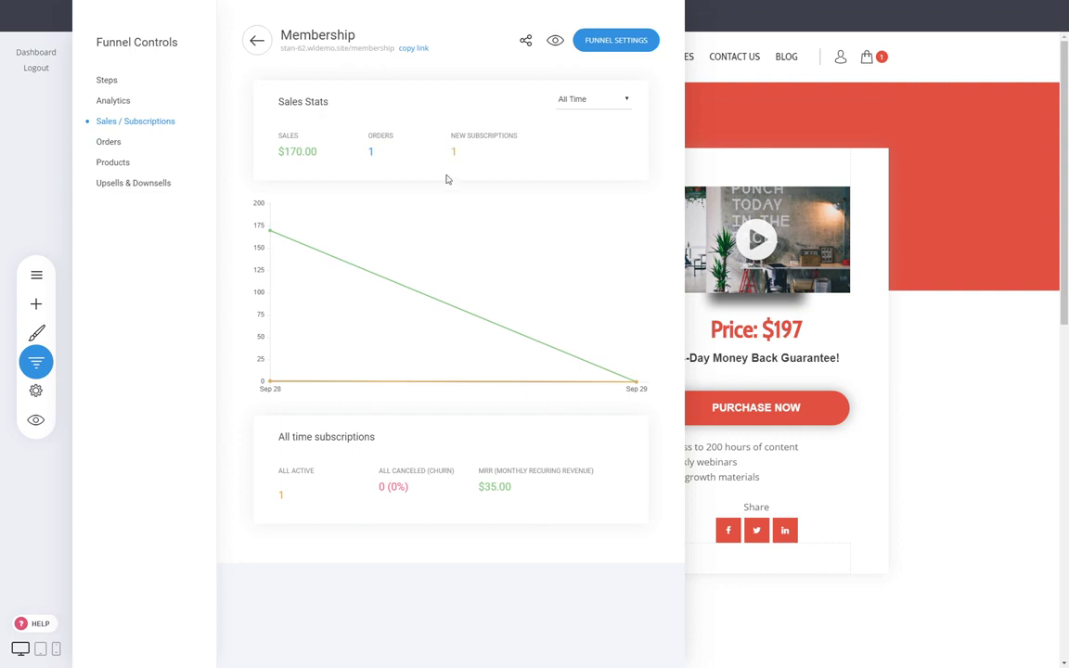
# - Check $35.00 recurring revenue and 0 (0%) churn, then review orders and the three products
pyautogui.moveTo(479, 485); pyautogui.dragTo(518, 492)
pyautogui.click(519, 486)
pyautogui.moveTo(381, 489); pyautogui.dragTo(408, 490)
pyautogui.click(406, 489)
pyautogui.moveTo(405, 490); pyautogui.dragTo(392, 491)
pyautogui.click(385, 489)
pyautogui.click(114, 140)
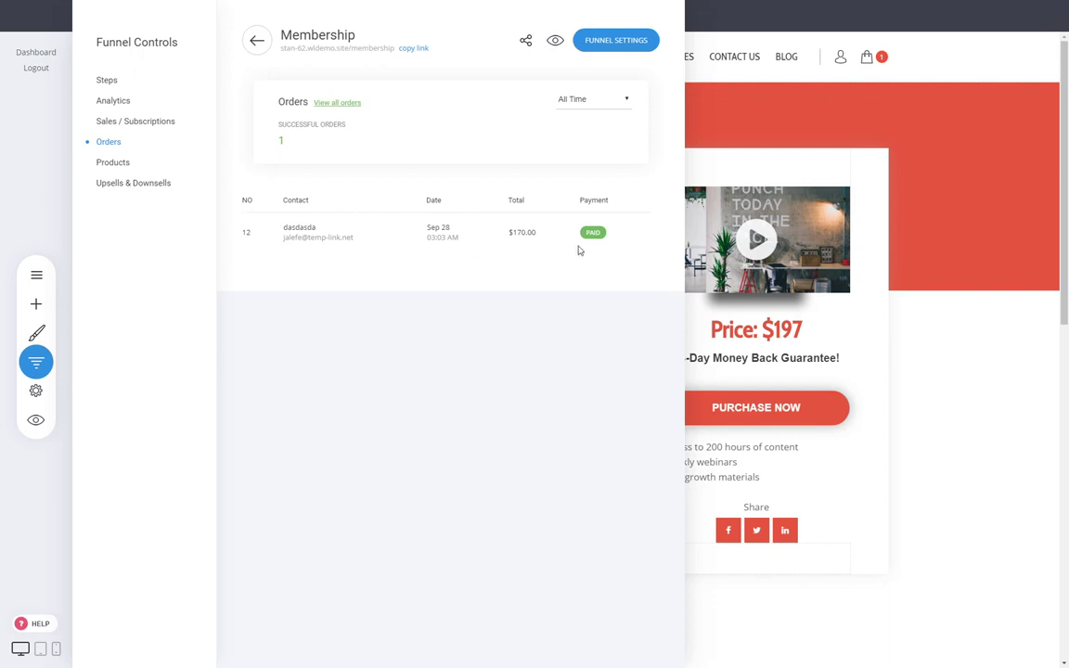
pyautogui.click(112, 162)
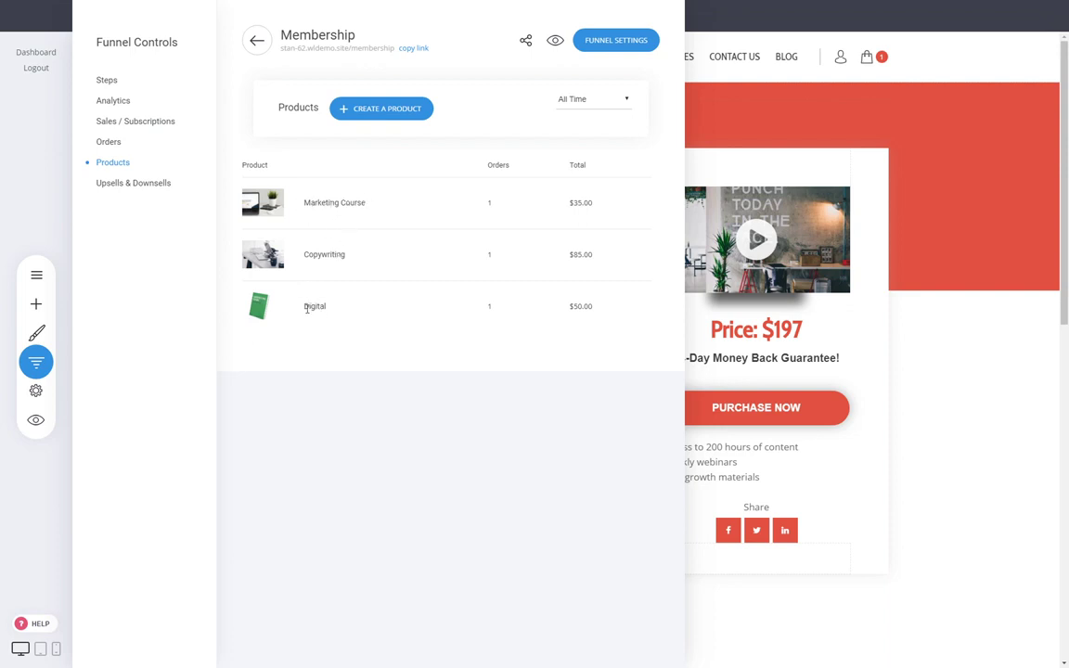
# - Check the 100% upsell success figure and the Bump Products in Upsells & Downsells
pyautogui.click(135, 183)
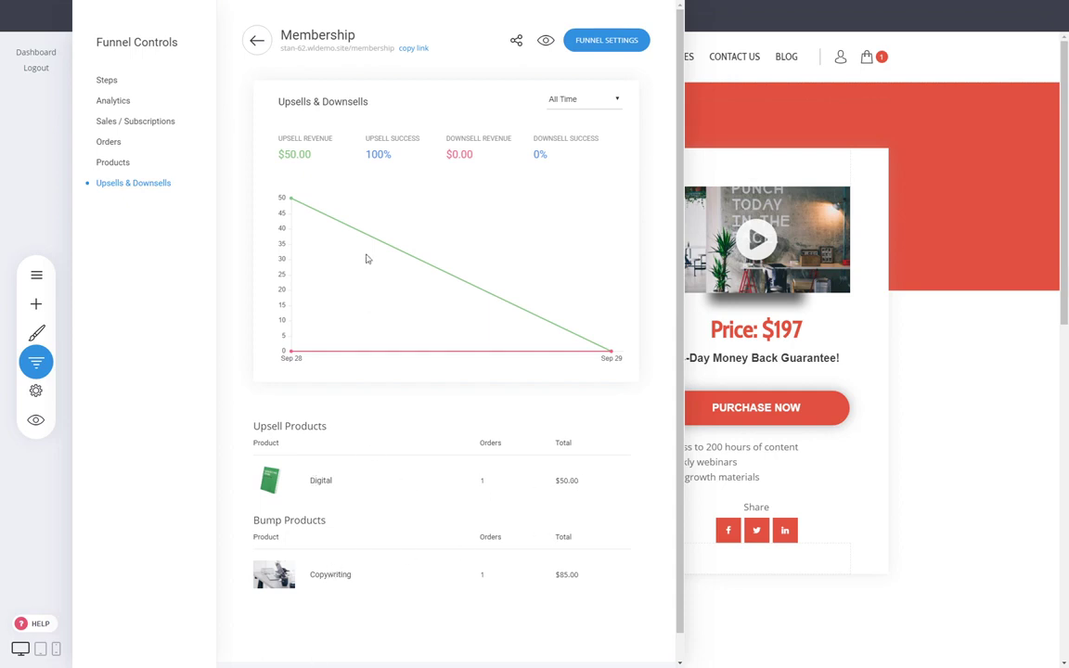
pyautogui.moveTo(383, 155); pyautogui.dragTo(390, 138)
pyautogui.click(253, 426)
pyautogui.moveTo(259, 521); pyautogui.dragTo(327, 529)
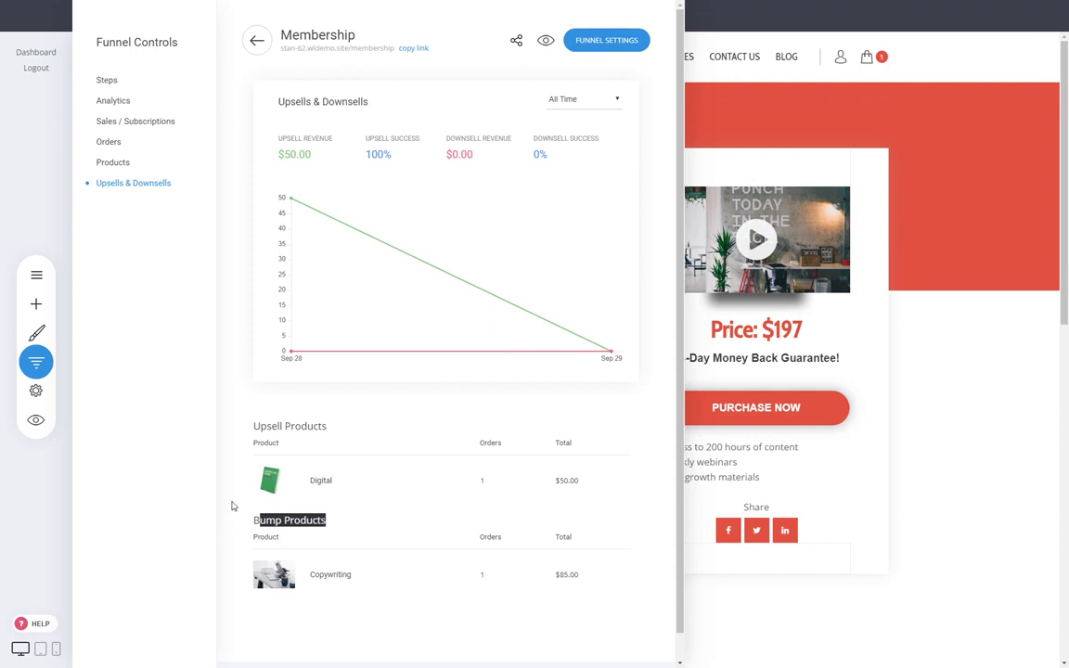
# - Go back through Products and Steps, then close the funnel controls
pyautogui.click(113, 162)
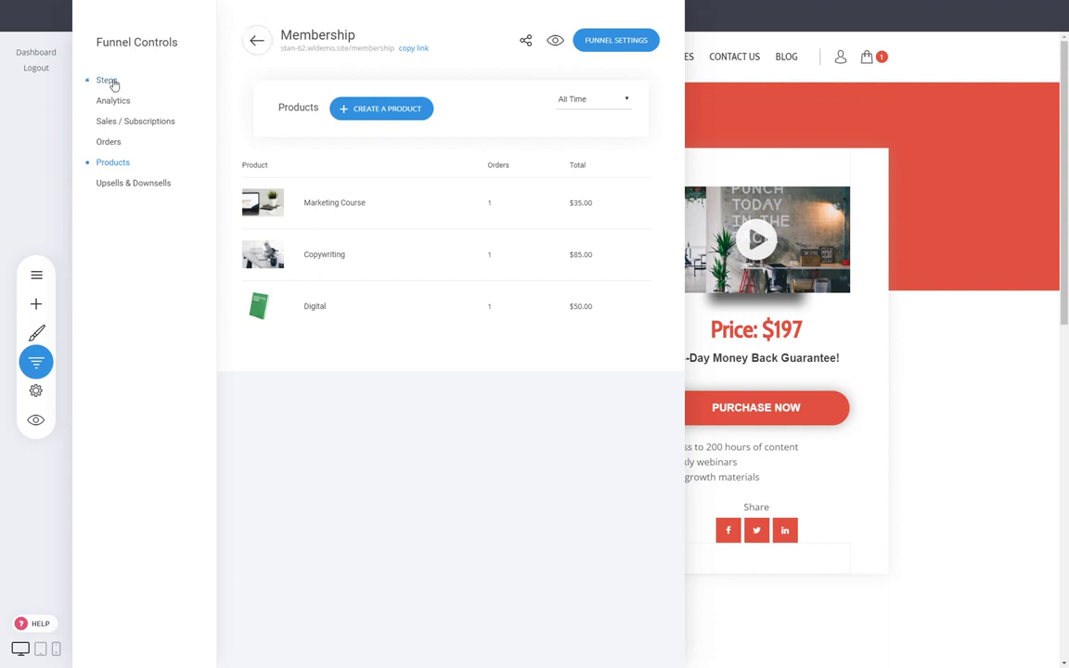
pyautogui.click(110, 81)
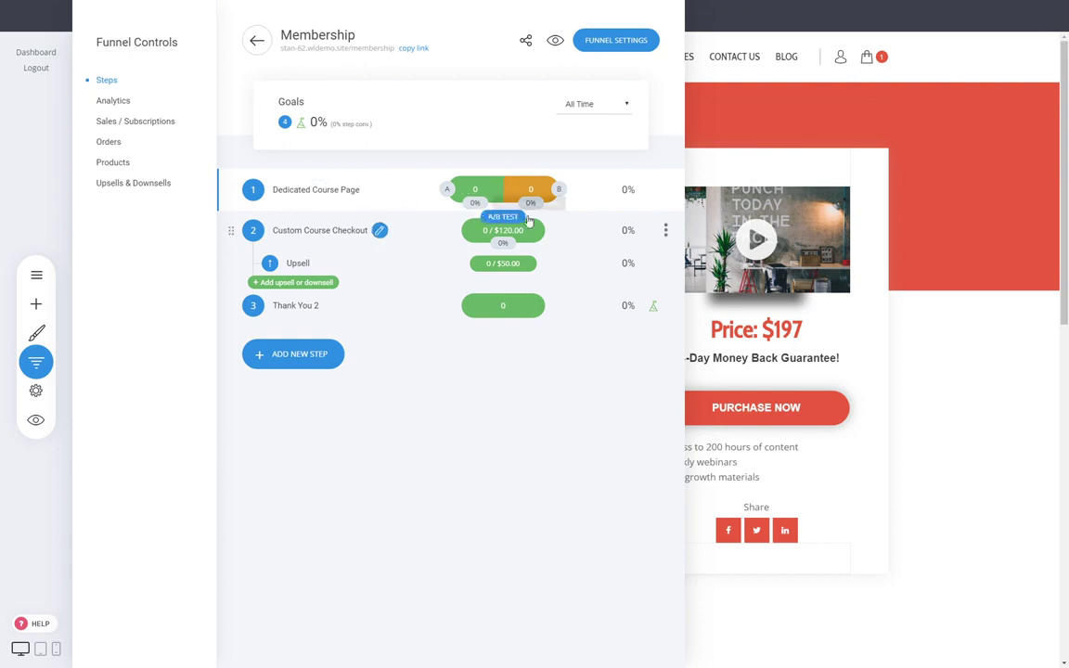
pyautogui.click(36, 362)
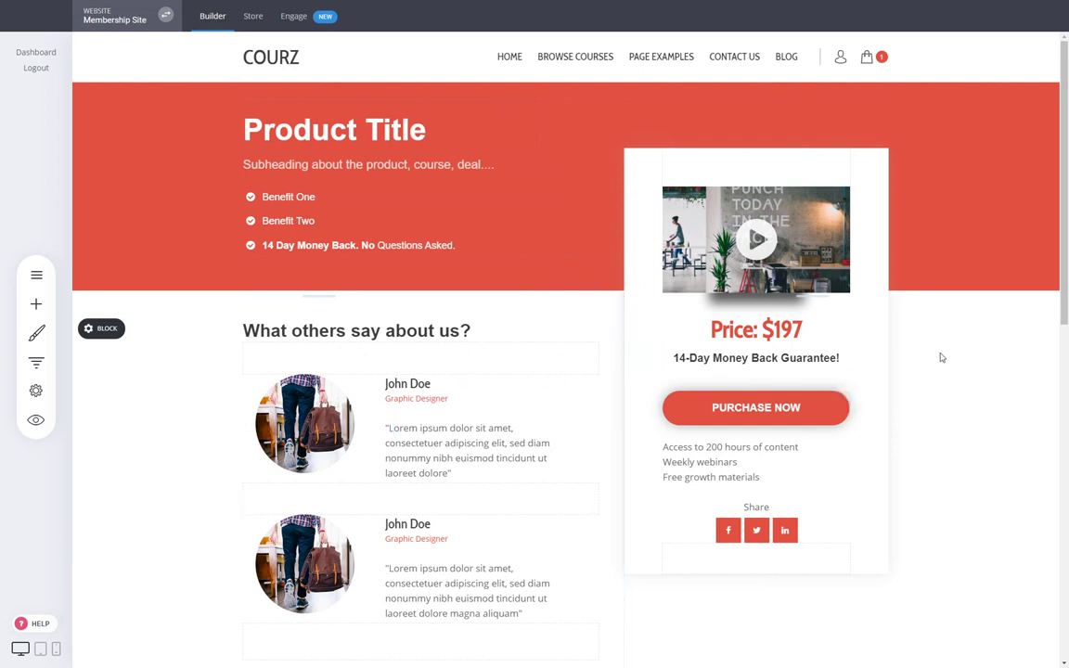
pyautogui.click(37, 363)
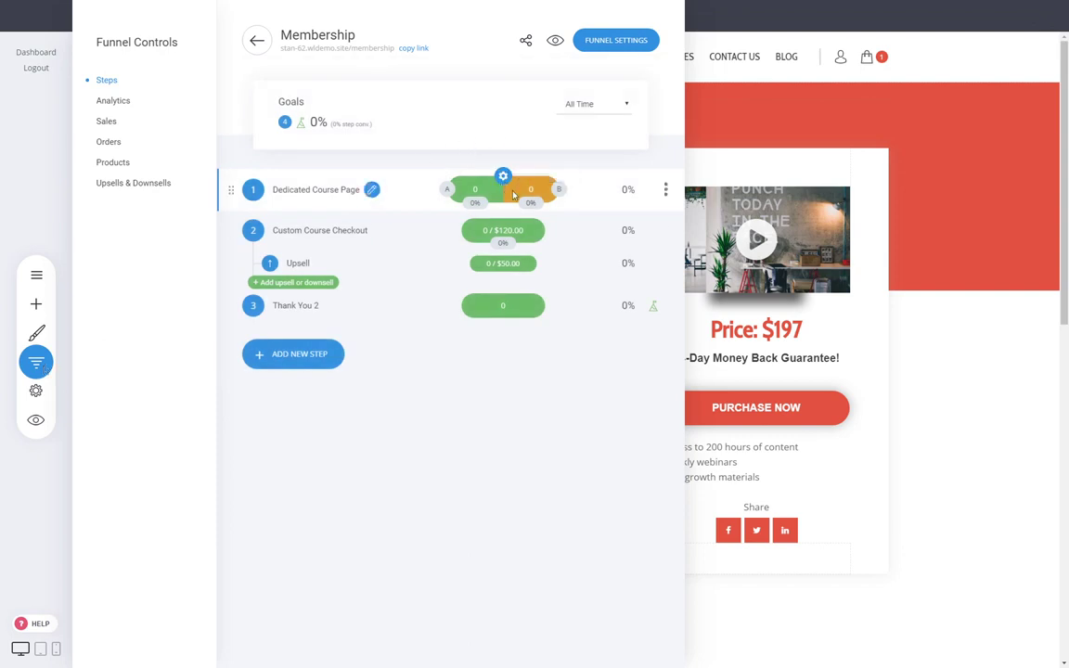
pyautogui.click(914, 290)
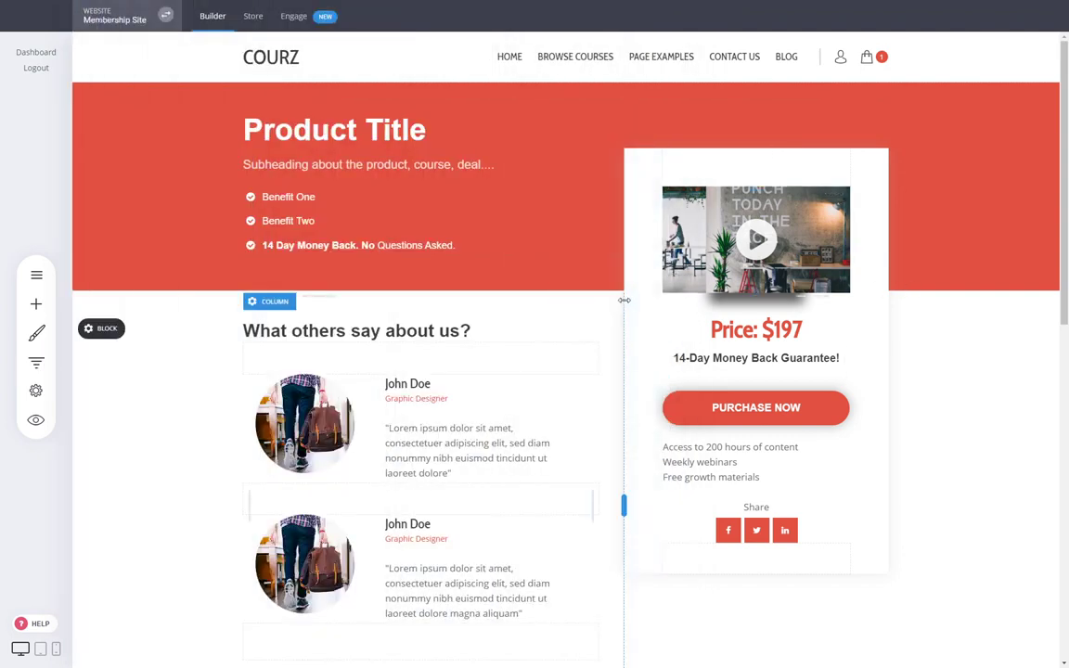
pyautogui.click(36, 360)
pyautogui.click(414, 190)
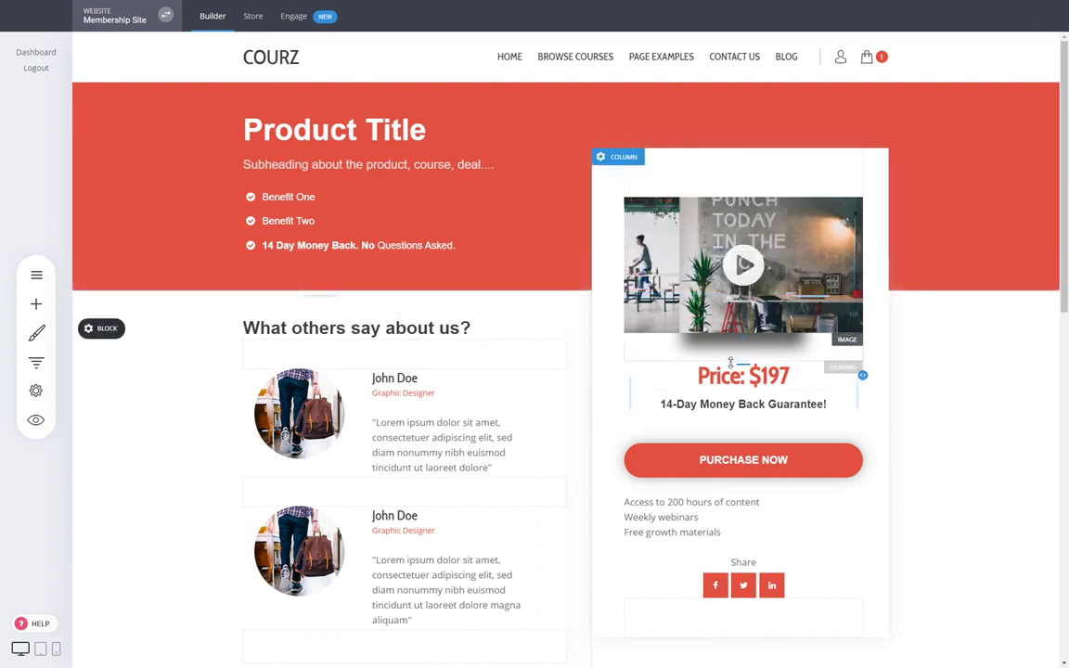
pyautogui.click(36, 304)
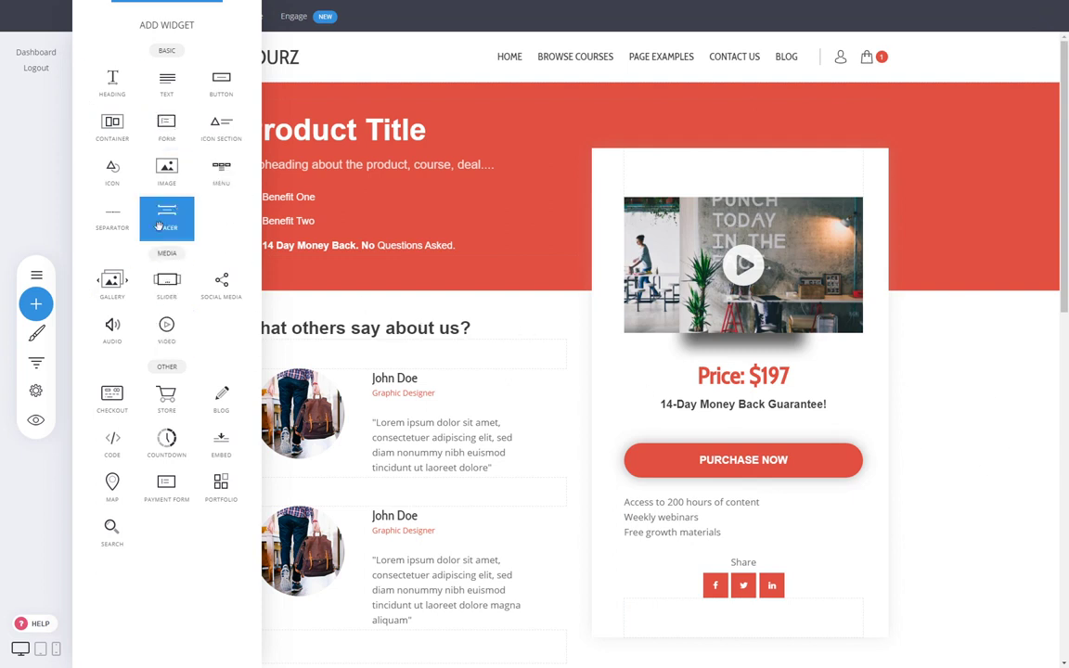
# - Place a countdown below the money-back guarantee counting a set time of 0:23:42
pyautogui.moveTo(166, 442); pyautogui.dragTo(779, 408)
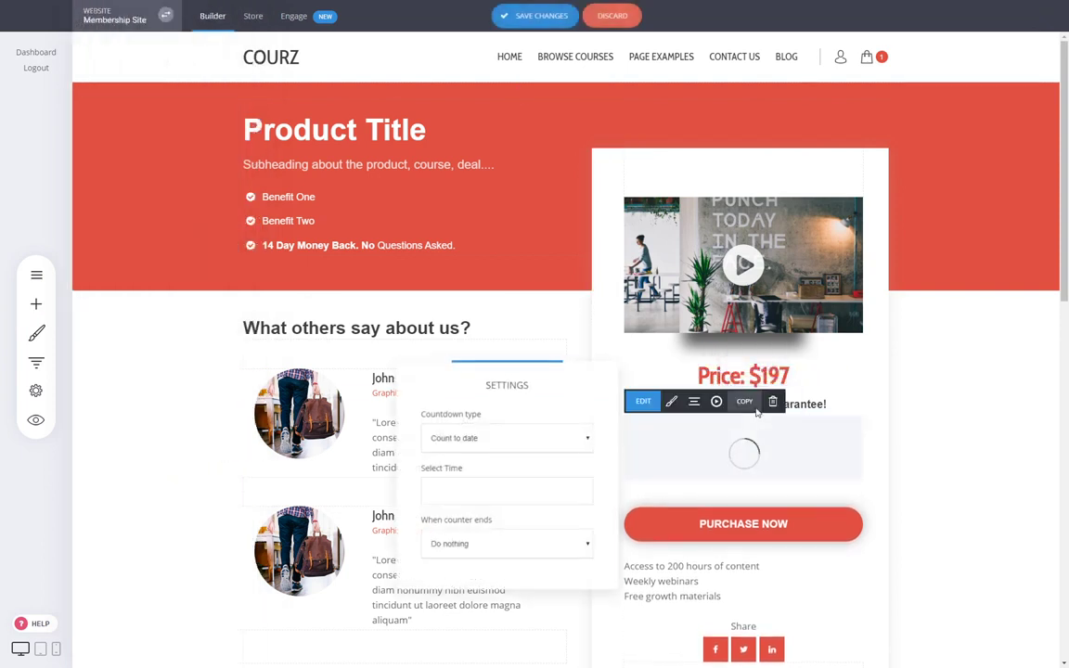
pyautogui.click(466, 474)
pyautogui.click(521, 497)
pyautogui.press('Tab')
pyautogui.write('42')
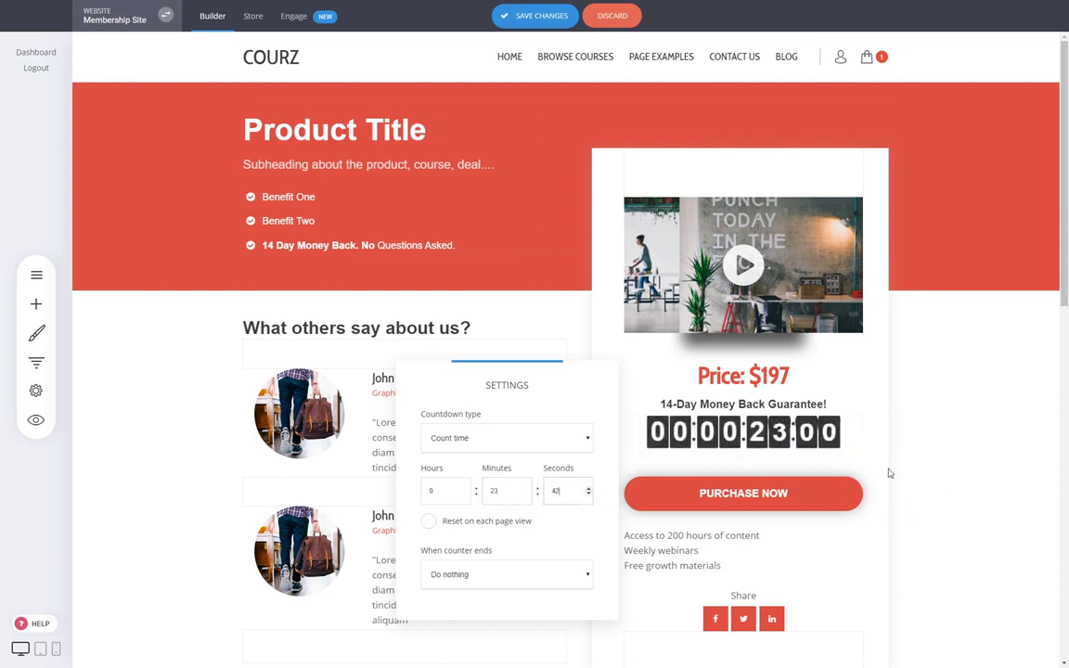
pyautogui.click(752, 442)
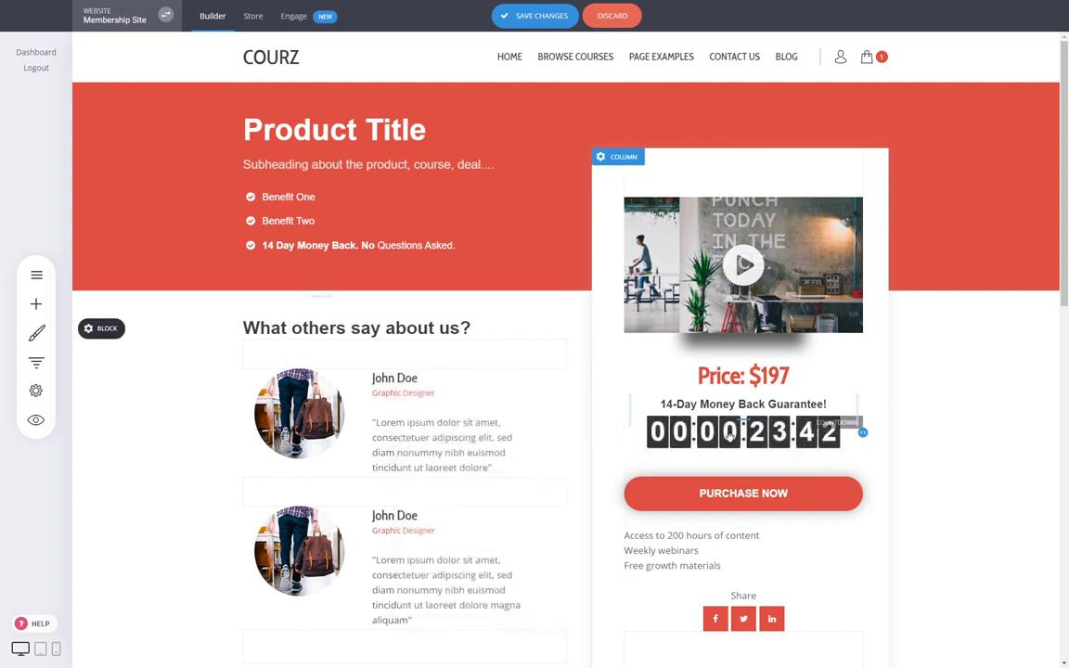
# - Turn off Show days in the countdown's styling
pyautogui.moveTo(654, 413)
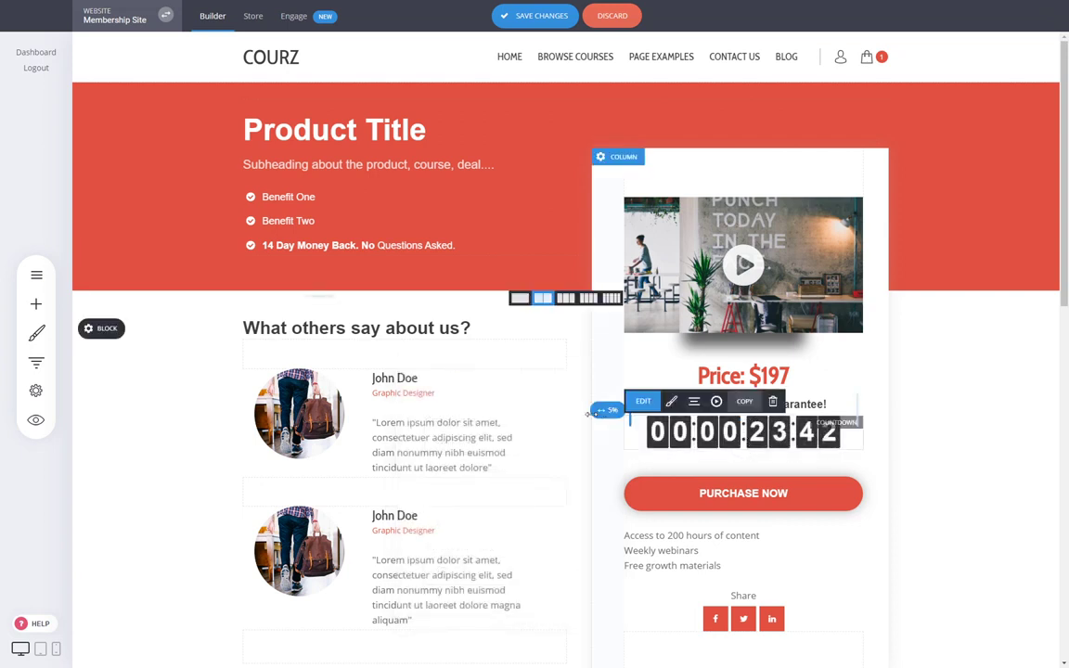
pyautogui.click(669, 400)
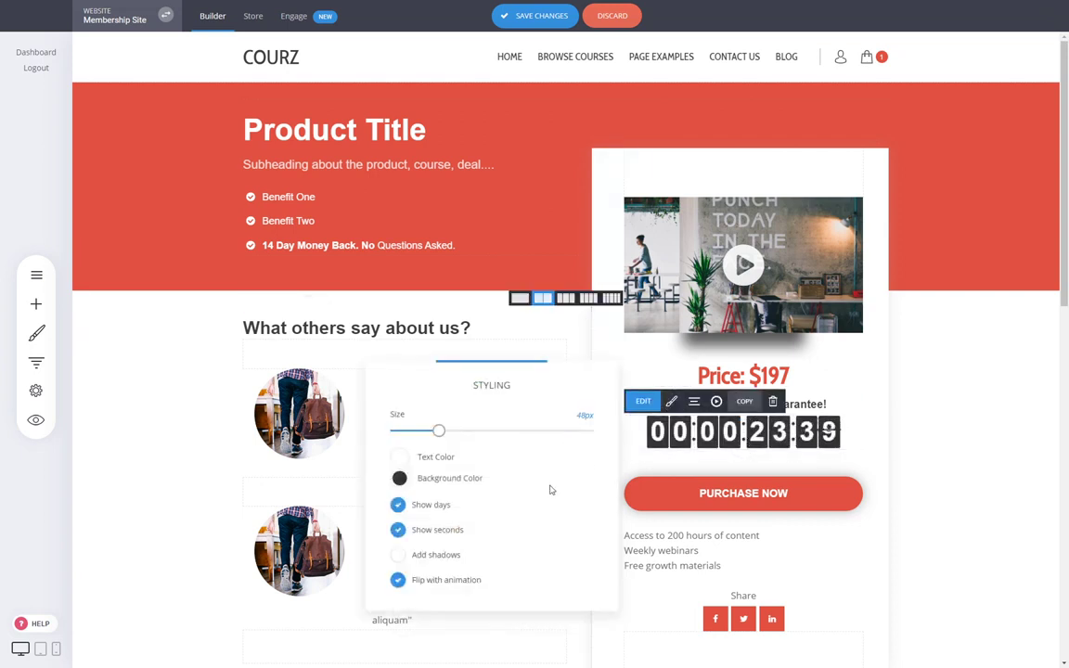
pyautogui.click(442, 505)
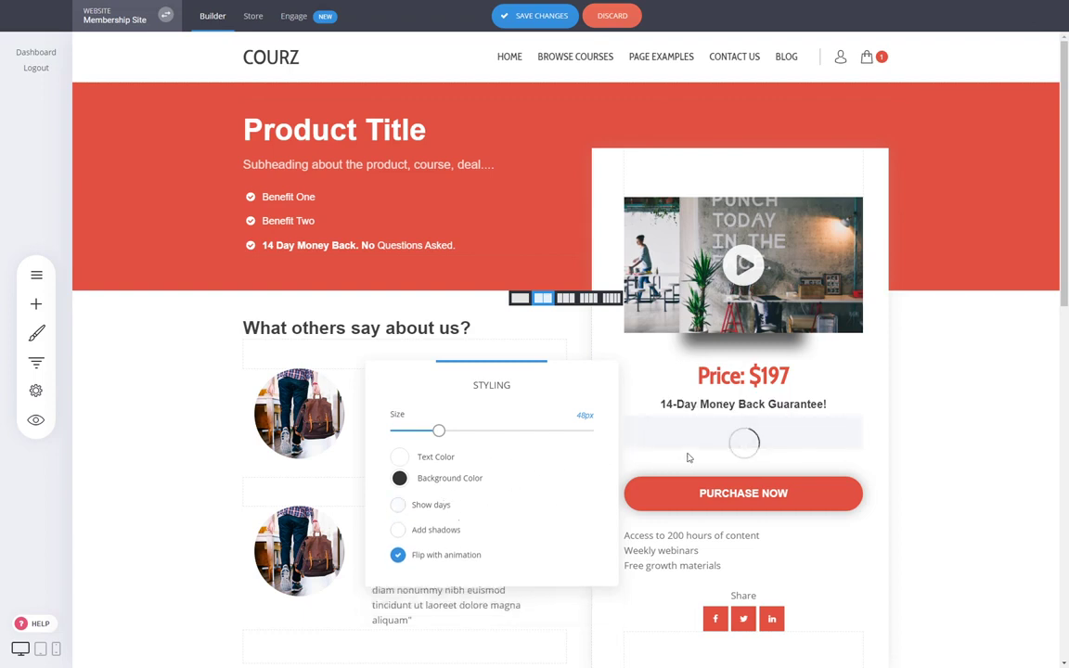
pyautogui.click(775, 419)
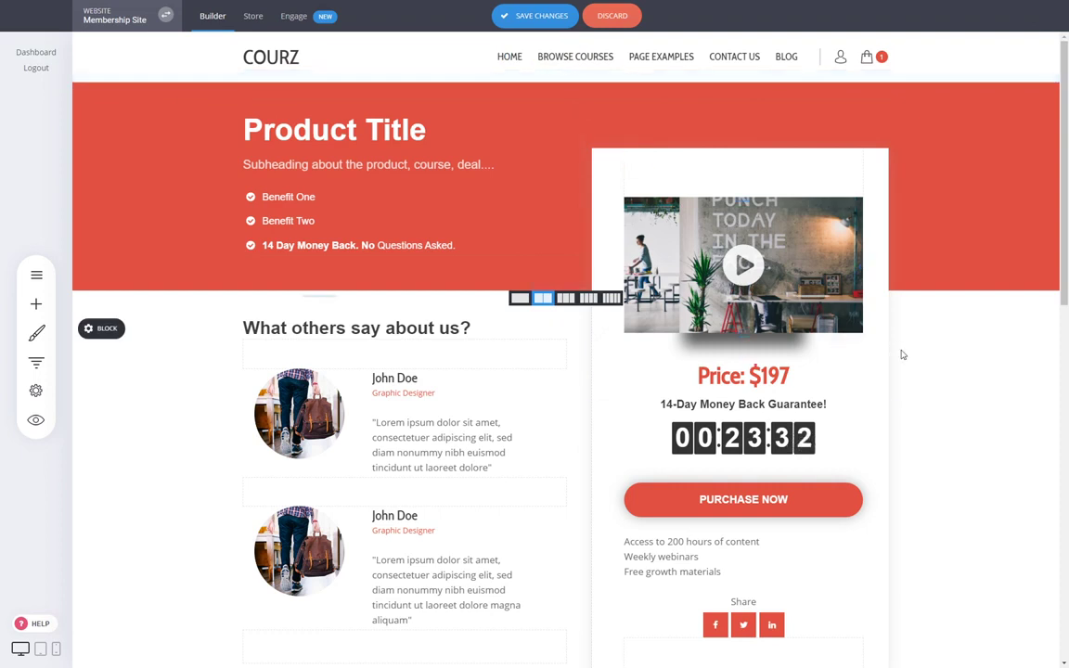
# - Save the page changes with Ctrl+S
pyautogui.hotkey('ctrl', 's')
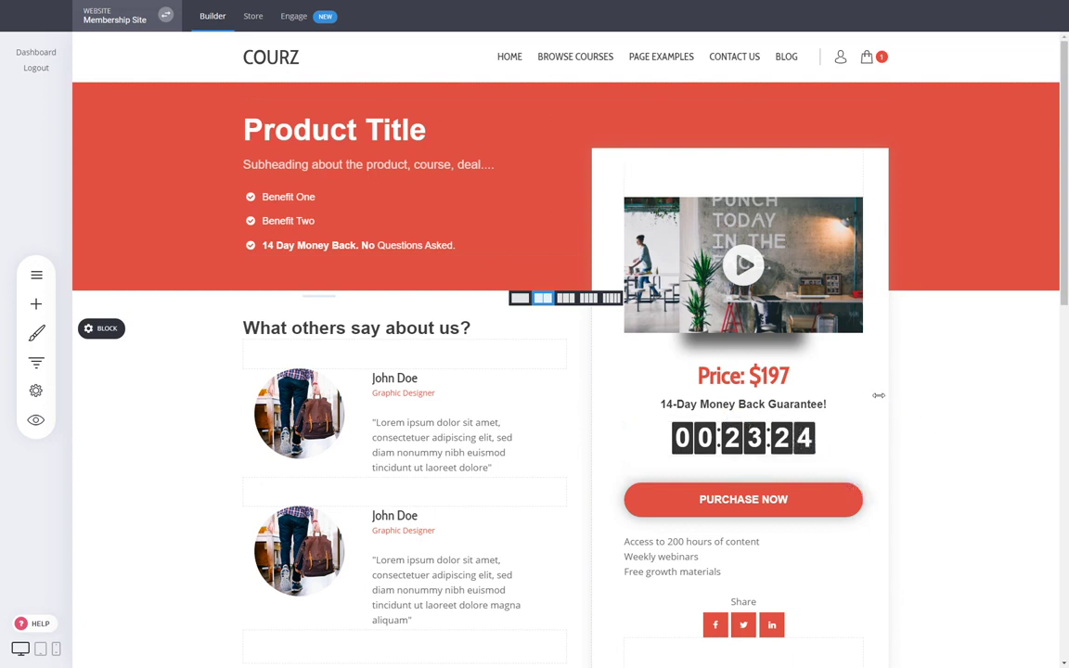
pyautogui.click(756, 375)
pyautogui.click(941, 395)
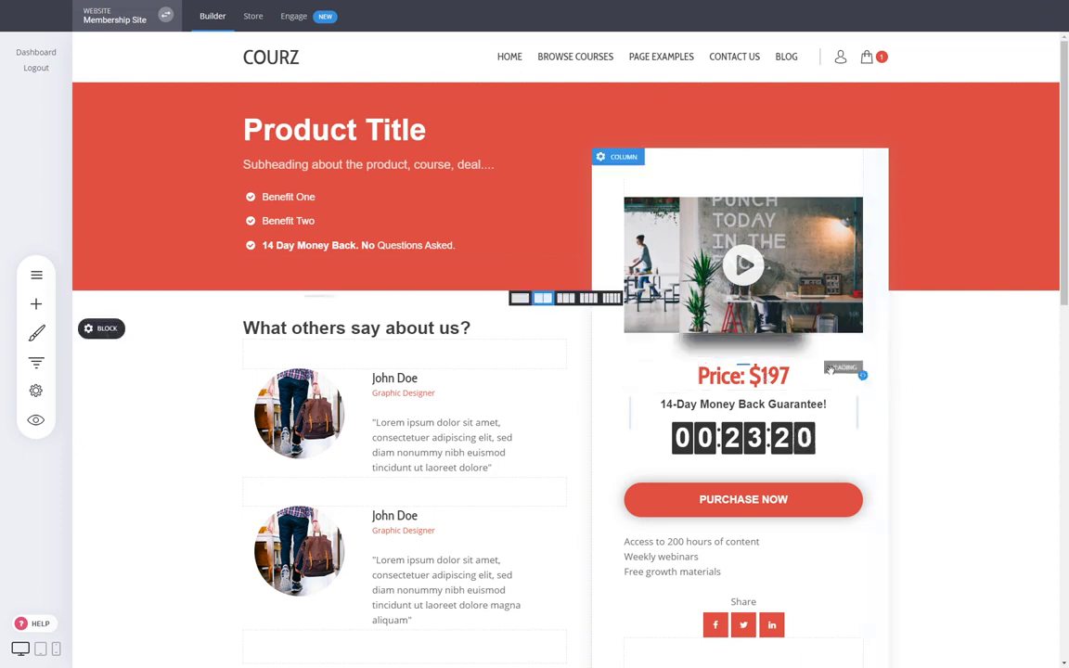
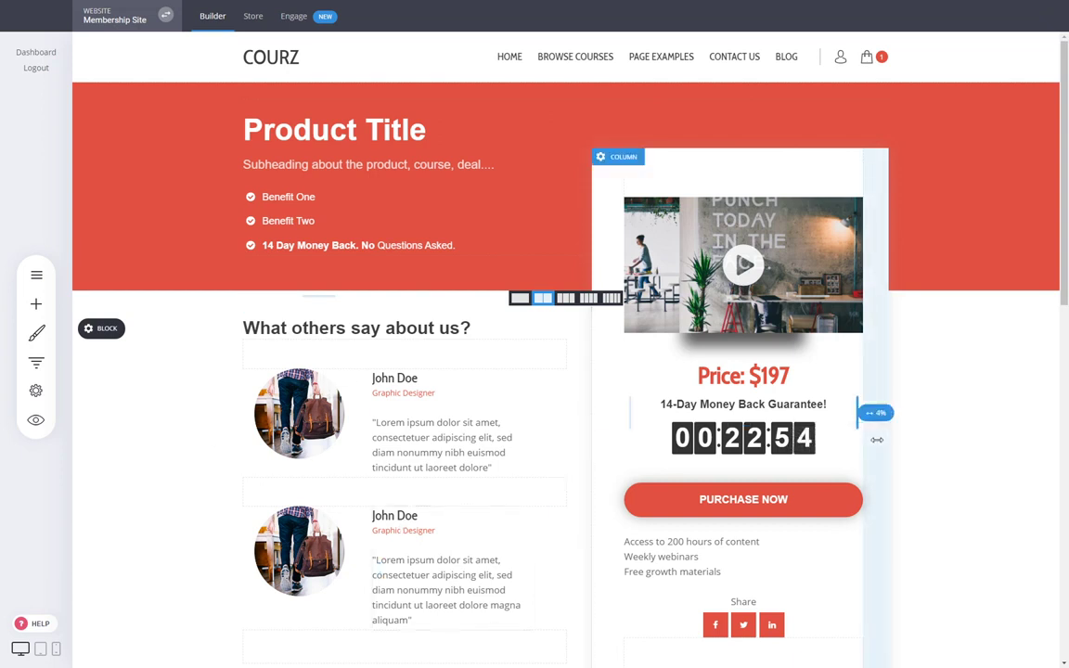
# - Review the product page's testimonials, then show the Membership funnel's steps
pyautogui.click(377, 423)
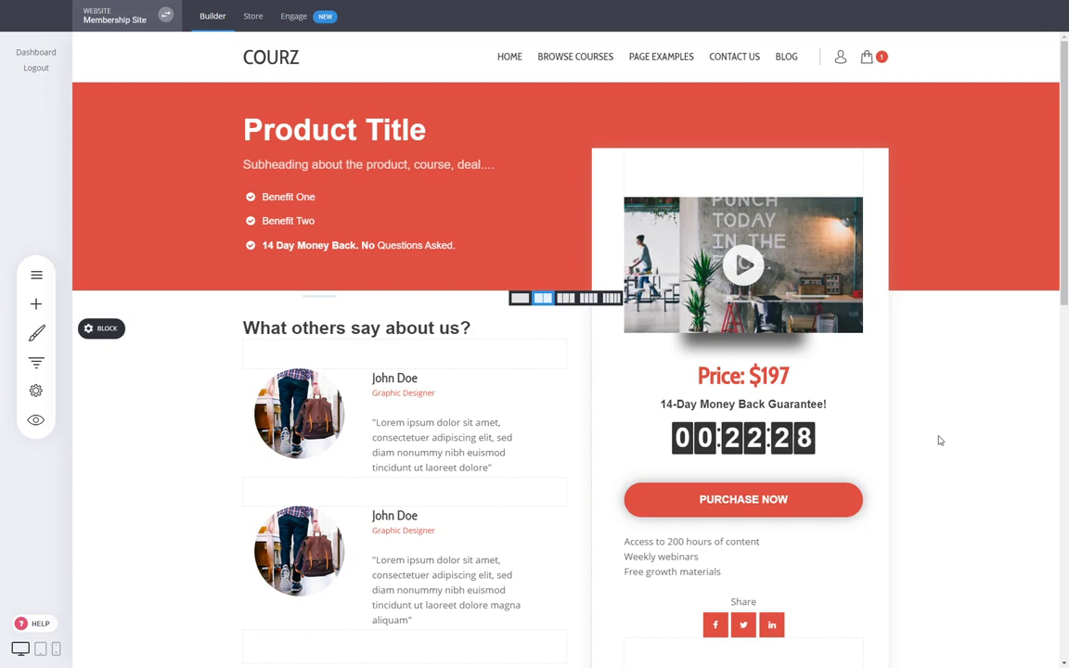
pyautogui.scroll(-2, 940, 439)
pyautogui.scroll(-3, 870, 430)
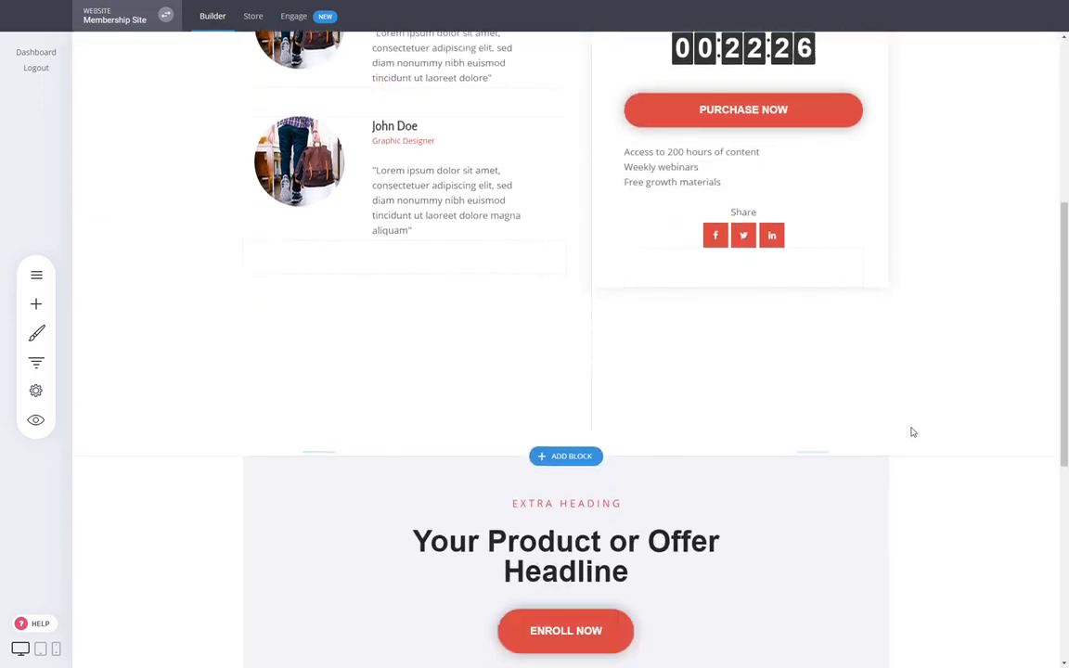
pyautogui.scroll(5, 906, 442)
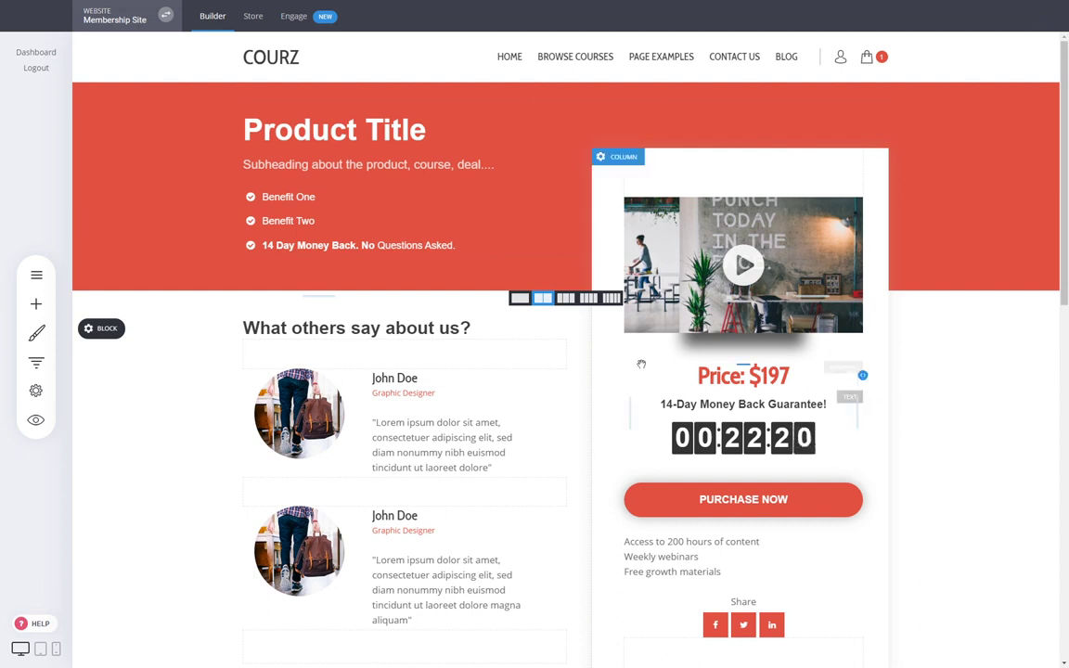
pyautogui.click(36, 361)
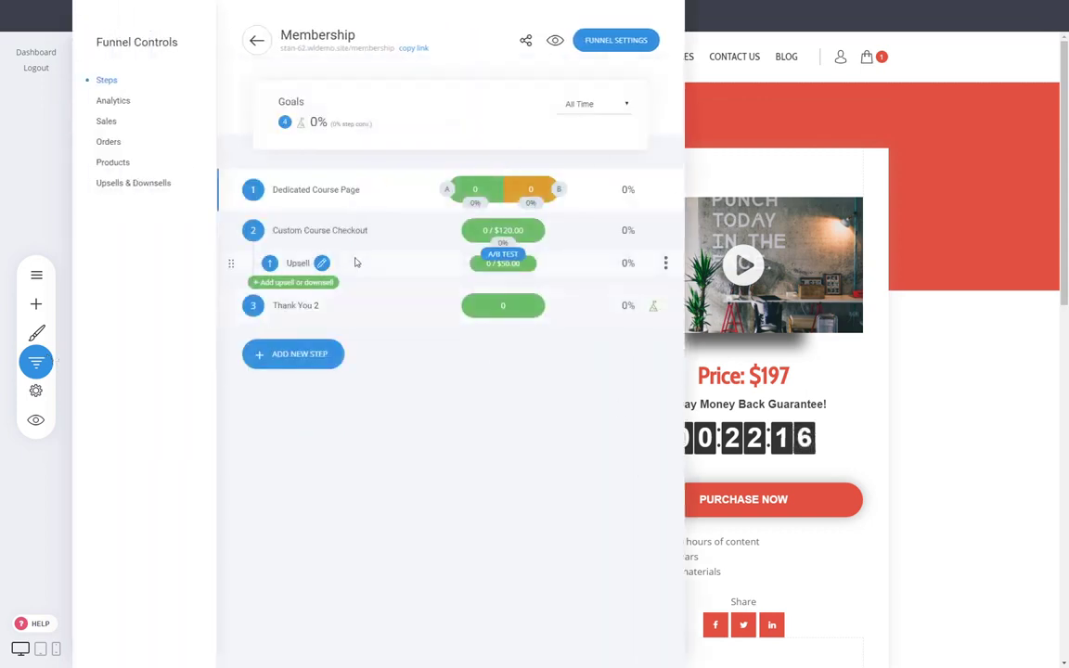
# - View the Custom Course Checkout page, then switch to the site's HOME page
pyautogui.click(338, 231)
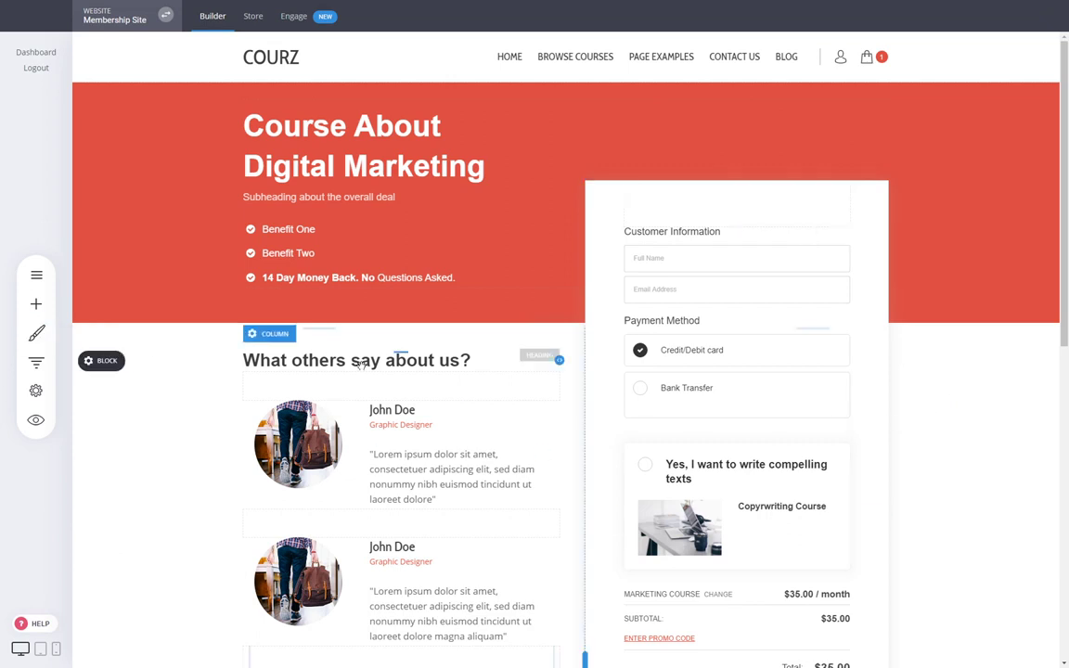
pyautogui.click(36, 362)
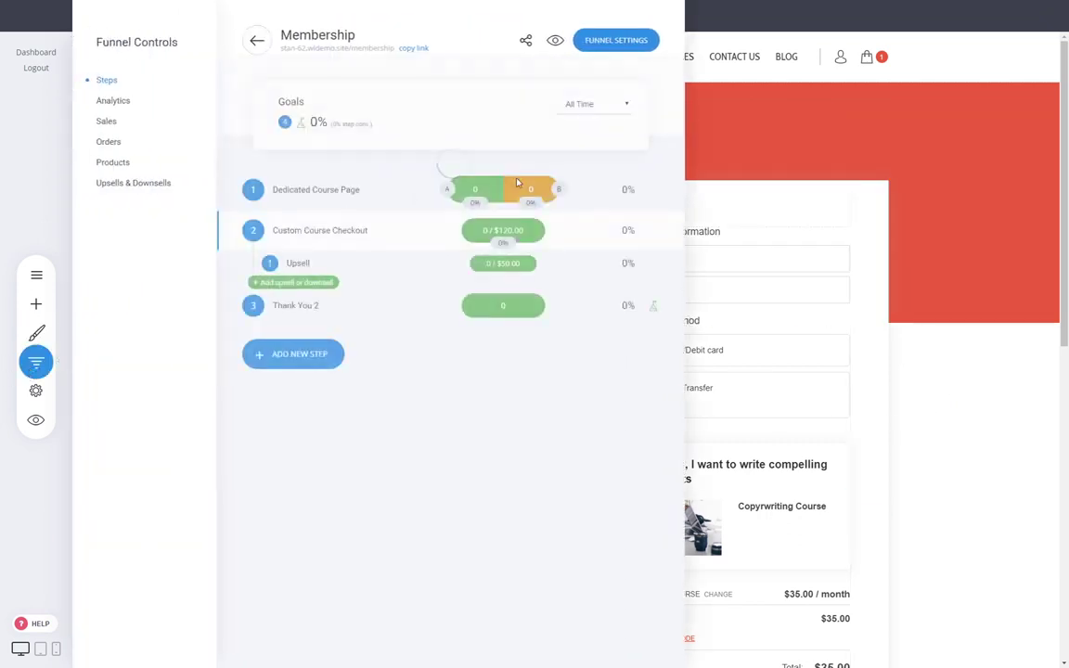
pyautogui.click(1001, 469)
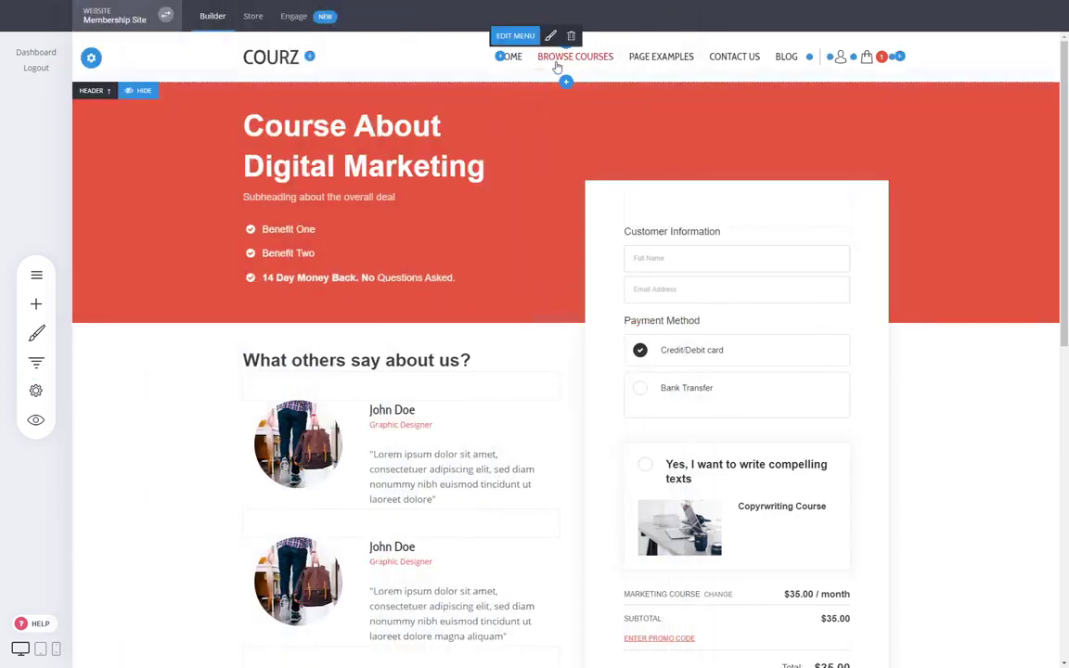
pyautogui.click(525, 65)
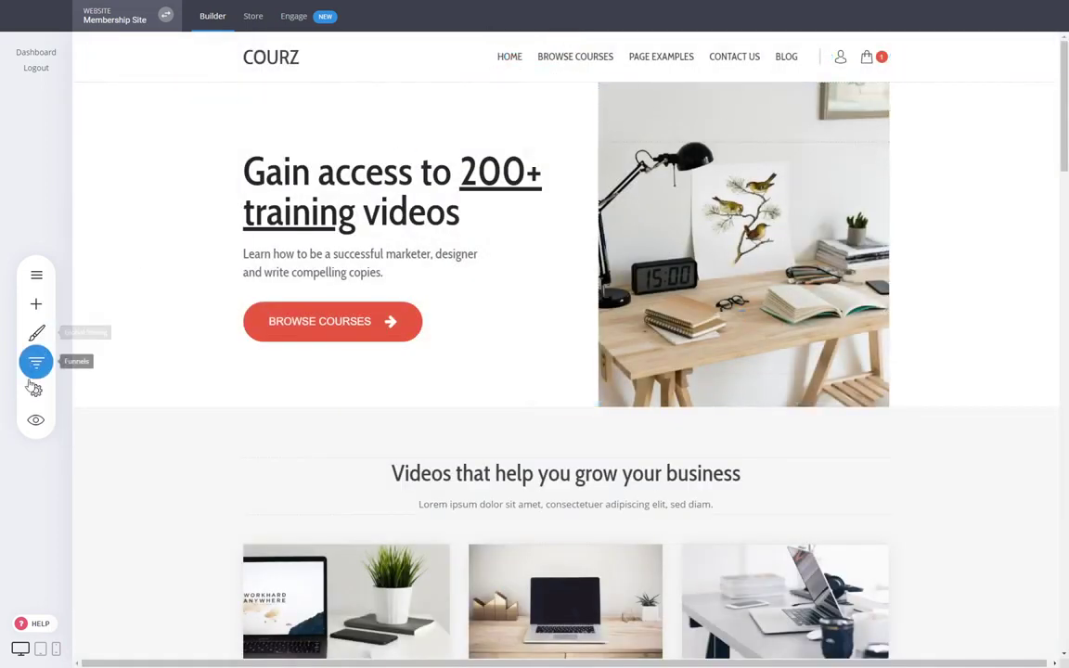
# - Preview the live site, view the shopping cart, and return to the product listing
pyautogui.click(36, 420)
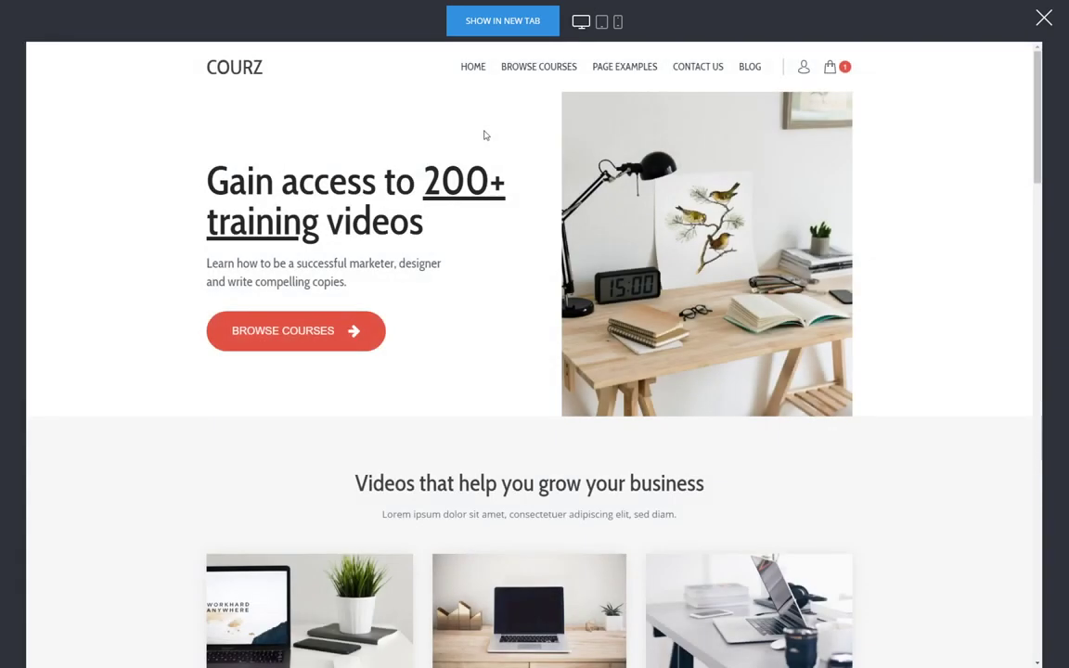
pyautogui.click(834, 67)
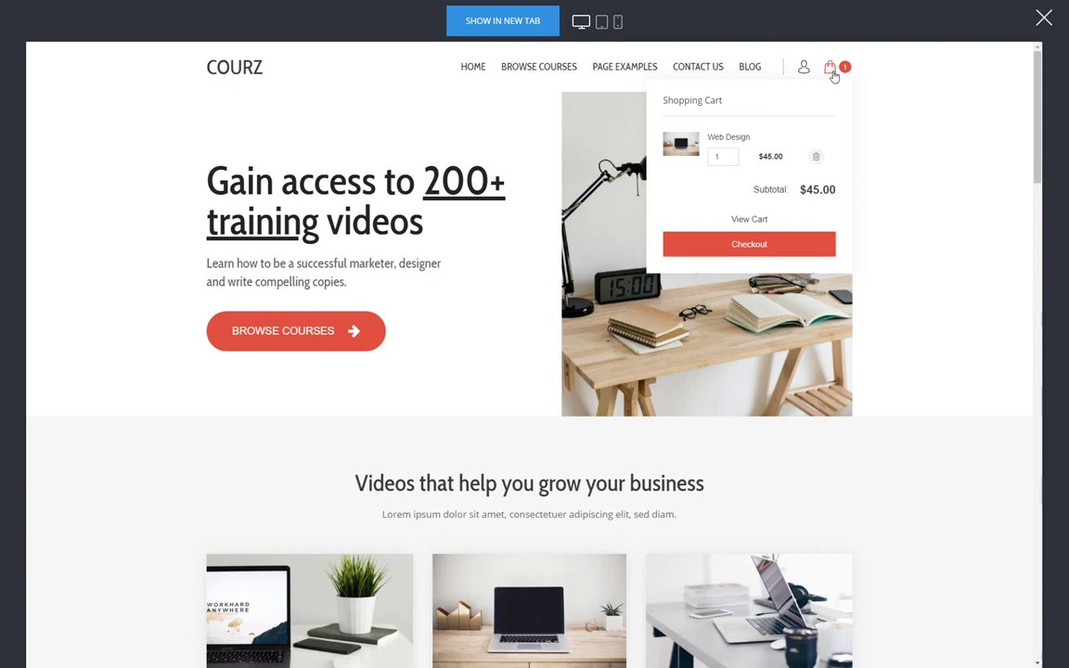
pyautogui.click(759, 220)
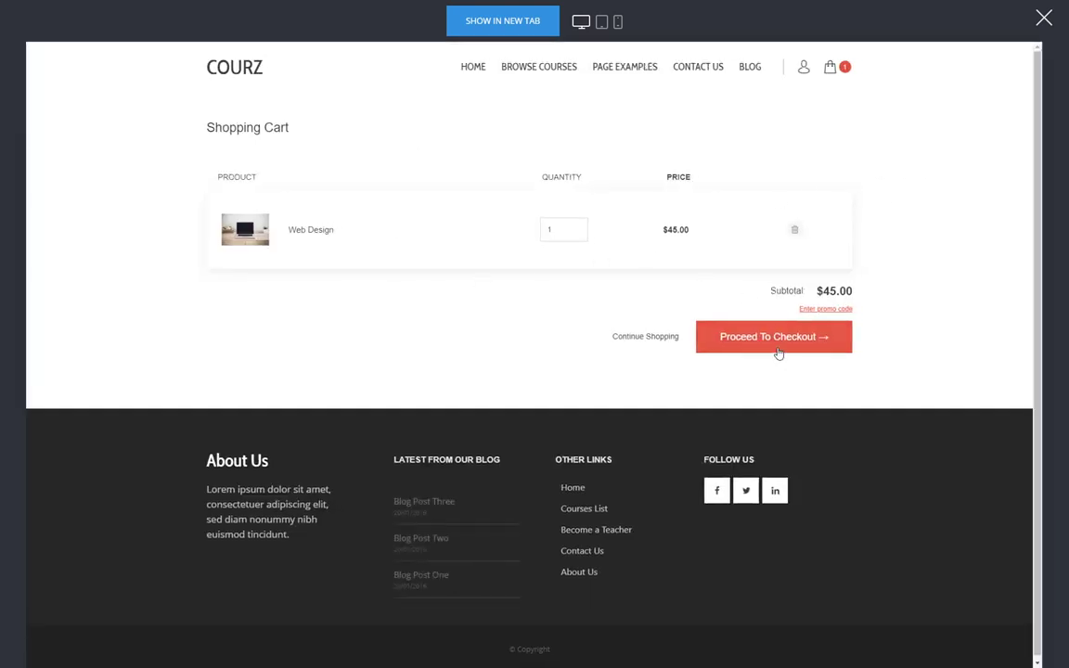
pyautogui.click(640, 337)
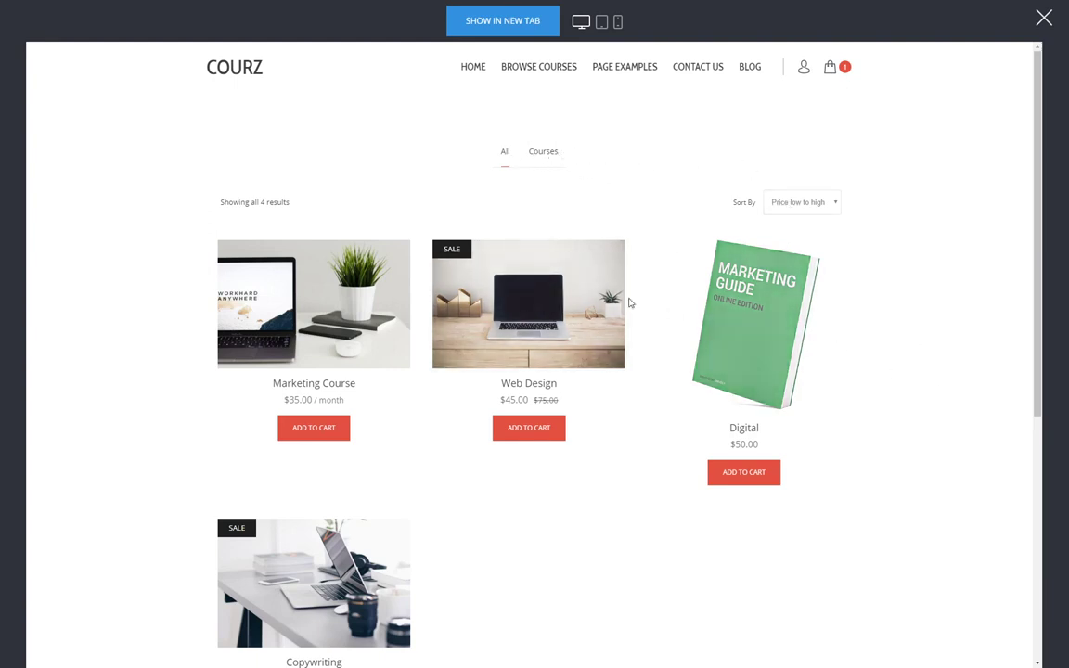
# - Add Digital to the cart, browse the Web Design product, and close the preview
pyautogui.click(330, 426)
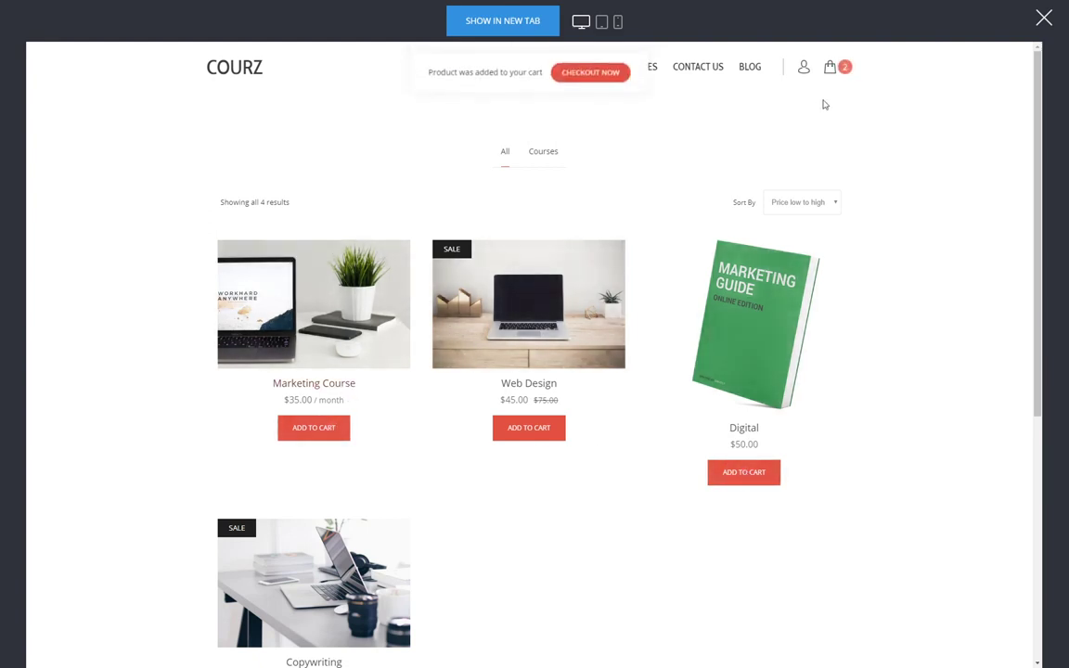
pyautogui.click(477, 293)
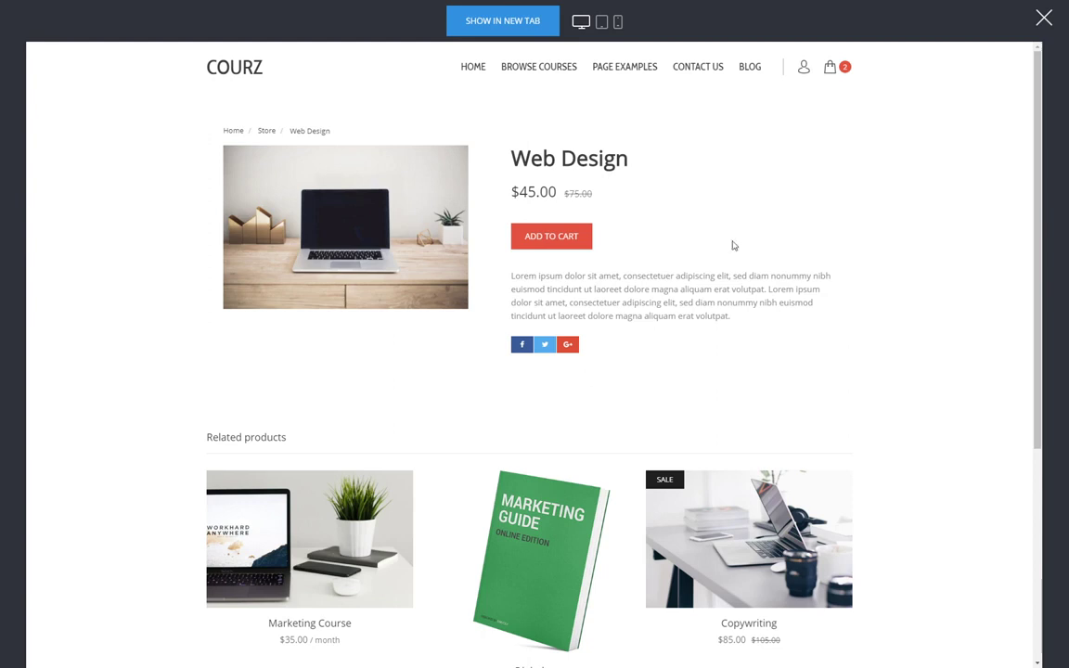
pyautogui.moveTo(828, 71)
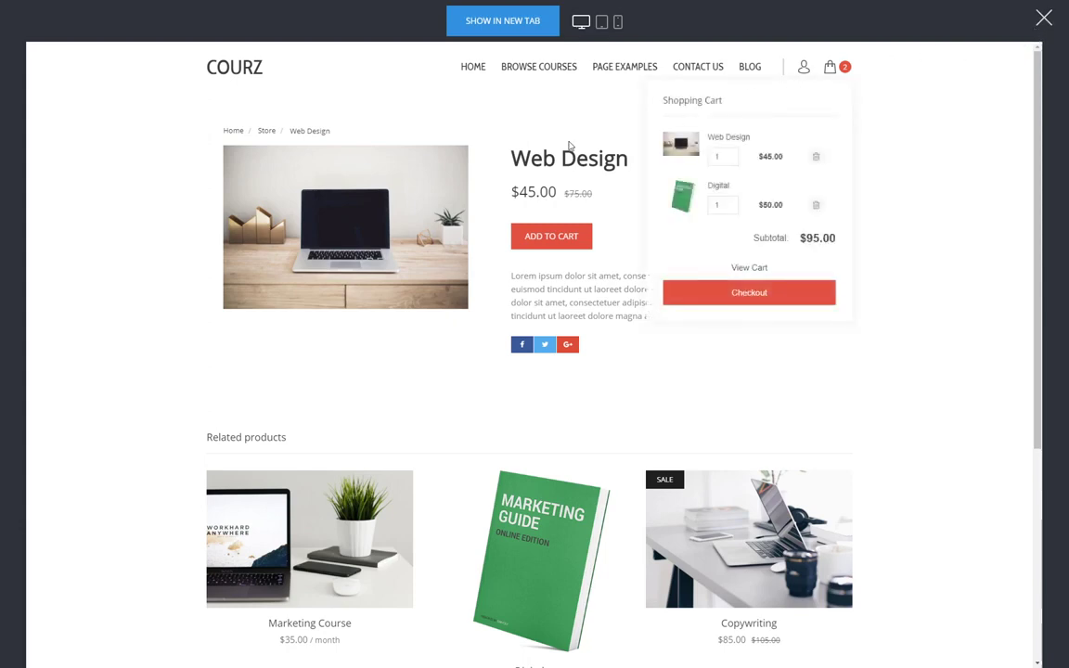
pyautogui.click(267, 133)
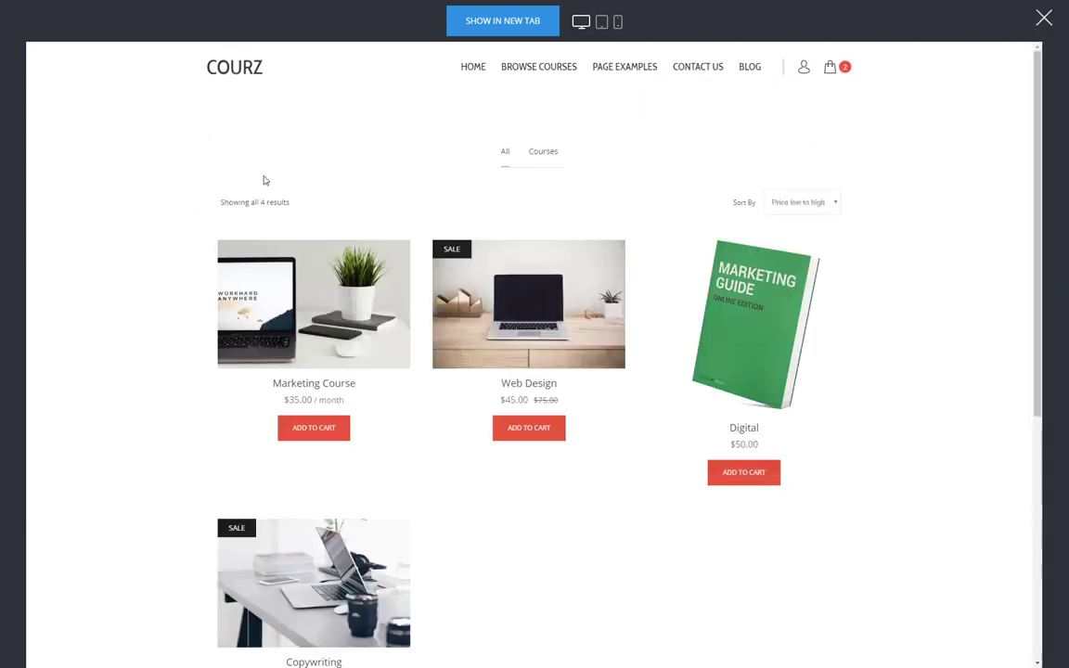
pyautogui.click(1042, 20)
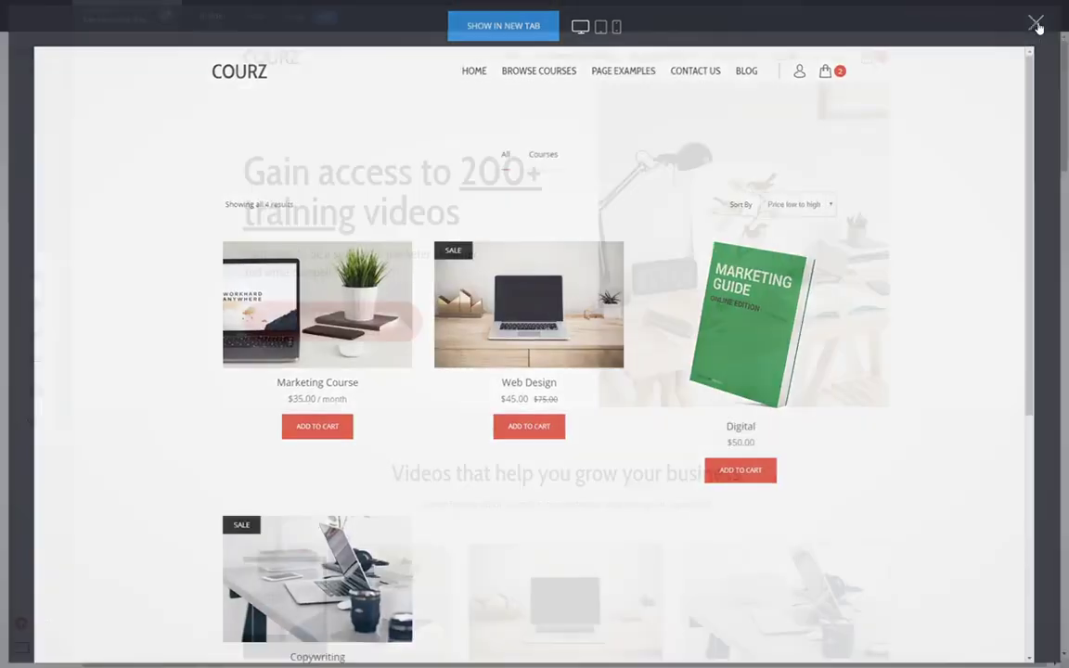
# - Enable the store's advanced product filter with text search, save it, and reopen the preview
pyautogui.click(253, 19)
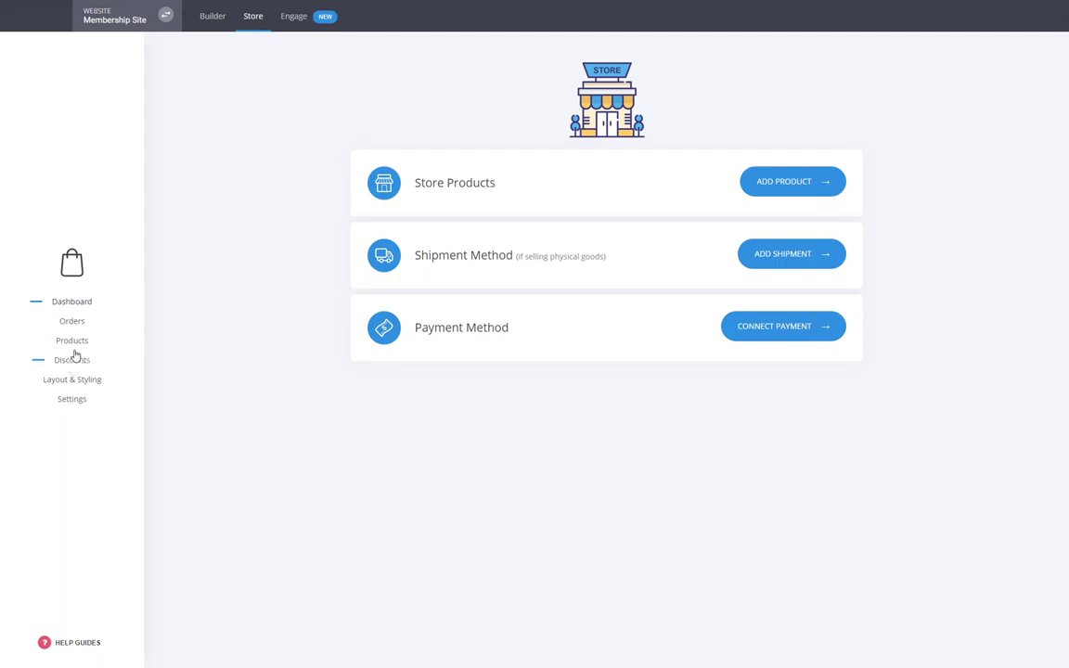
pyautogui.click(79, 389)
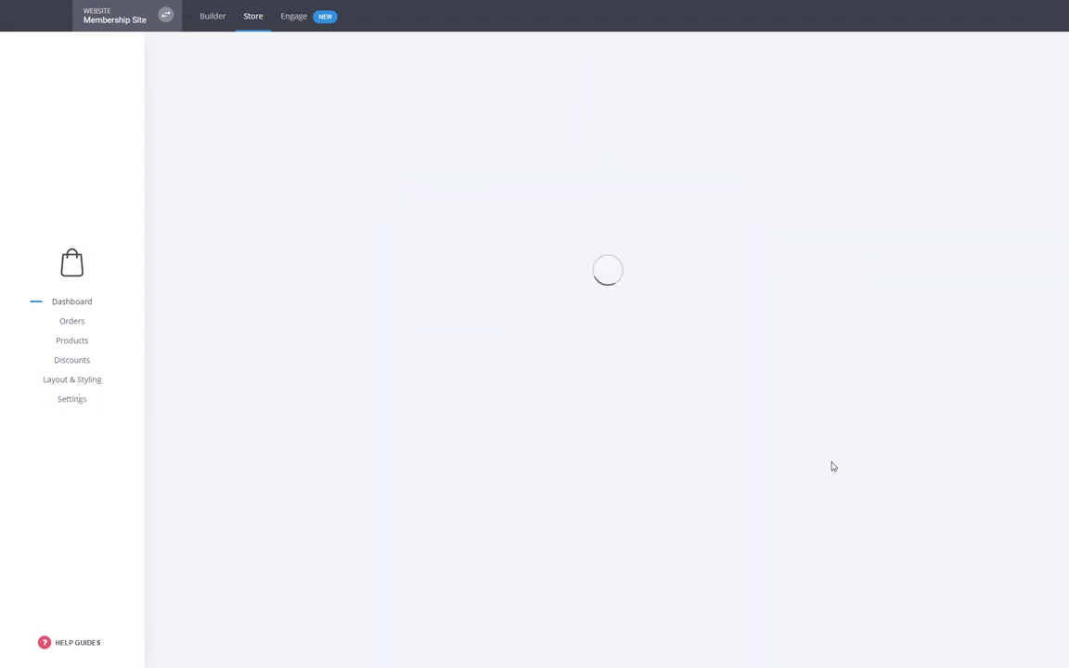
pyautogui.click(853, 406)
pyautogui.click(790, 429)
pyautogui.click(901, 91)
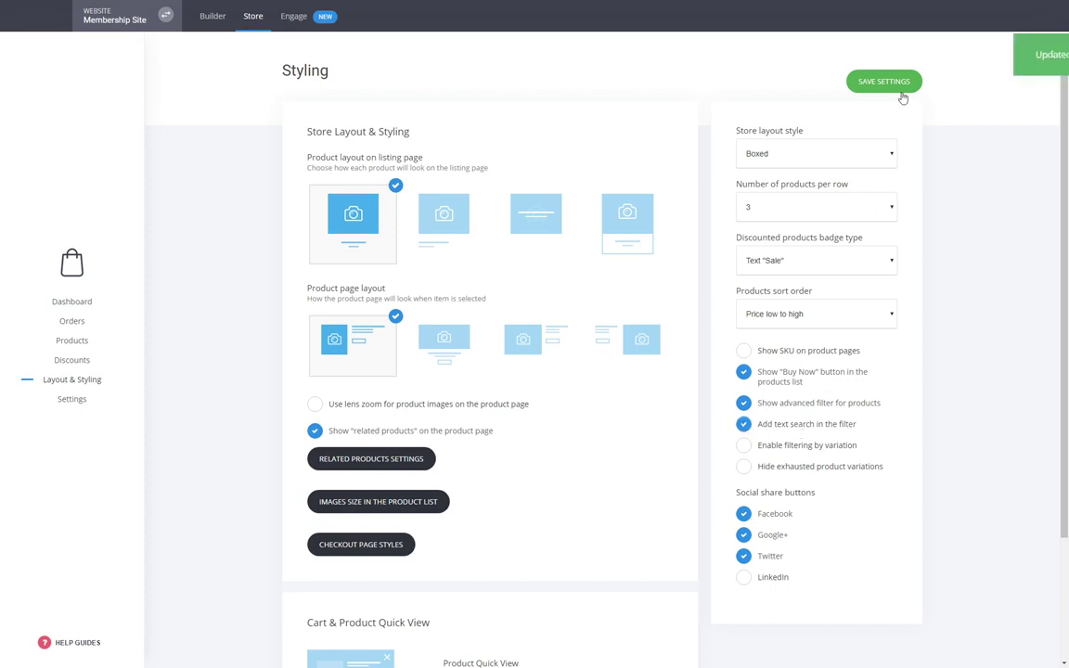
pyautogui.click(214, 19)
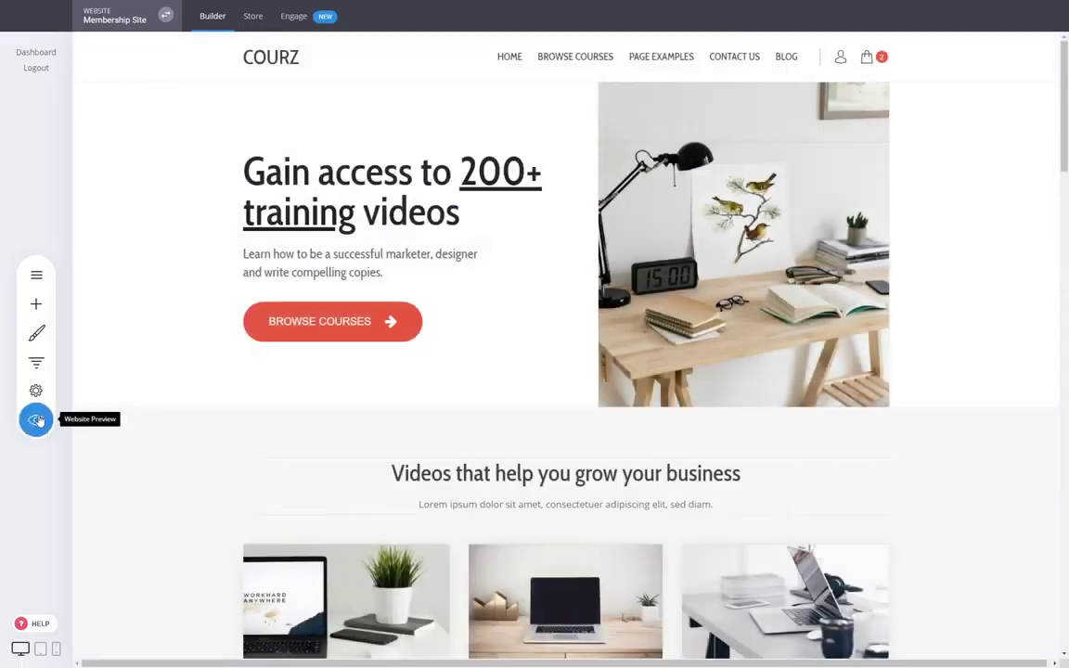
pyautogui.click(37, 420)
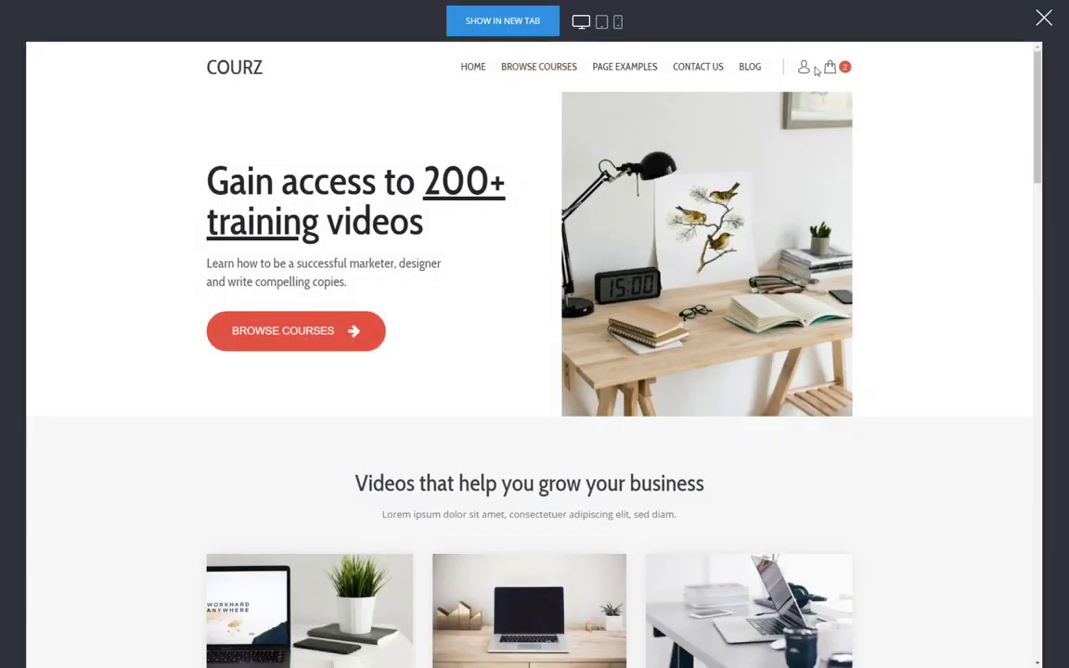
# - In the preview, view the cart, cap the price filter at $110, and open Digital
pyautogui.moveTo(829, 67)
pyautogui.click(748, 265)
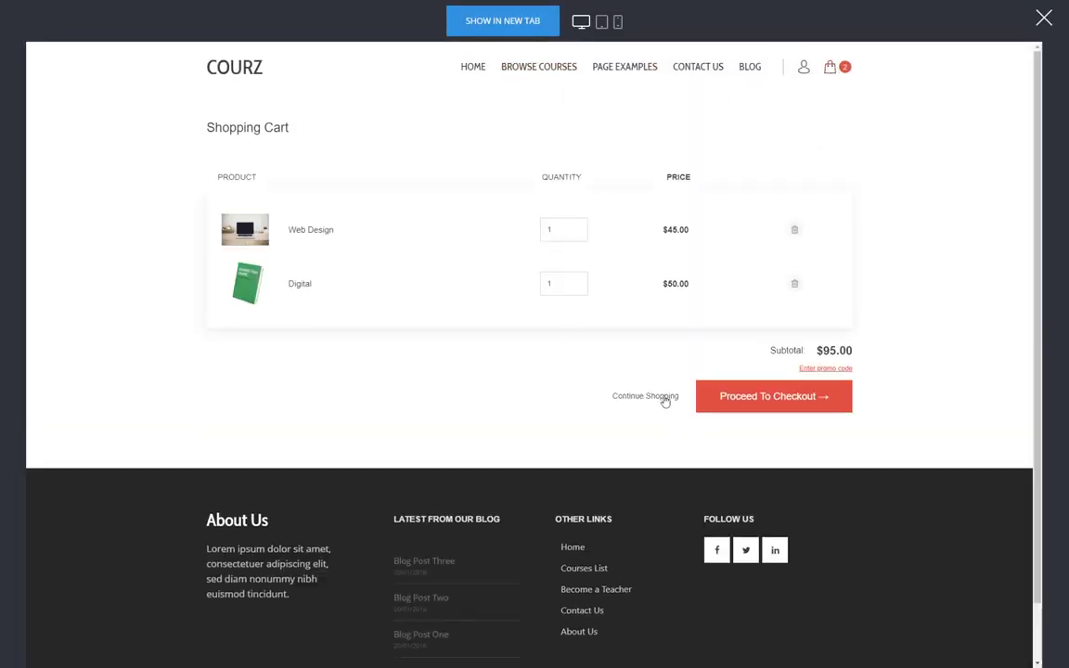
pyautogui.click(645, 396)
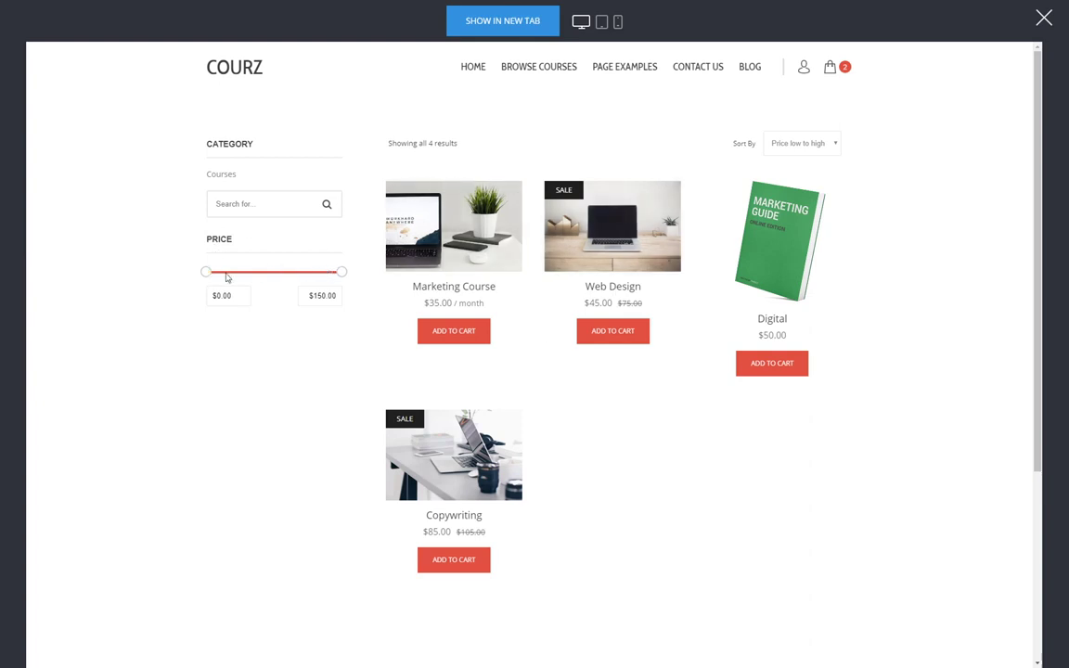
pyautogui.moveTo(341, 273); pyautogui.dragTo(306, 272)
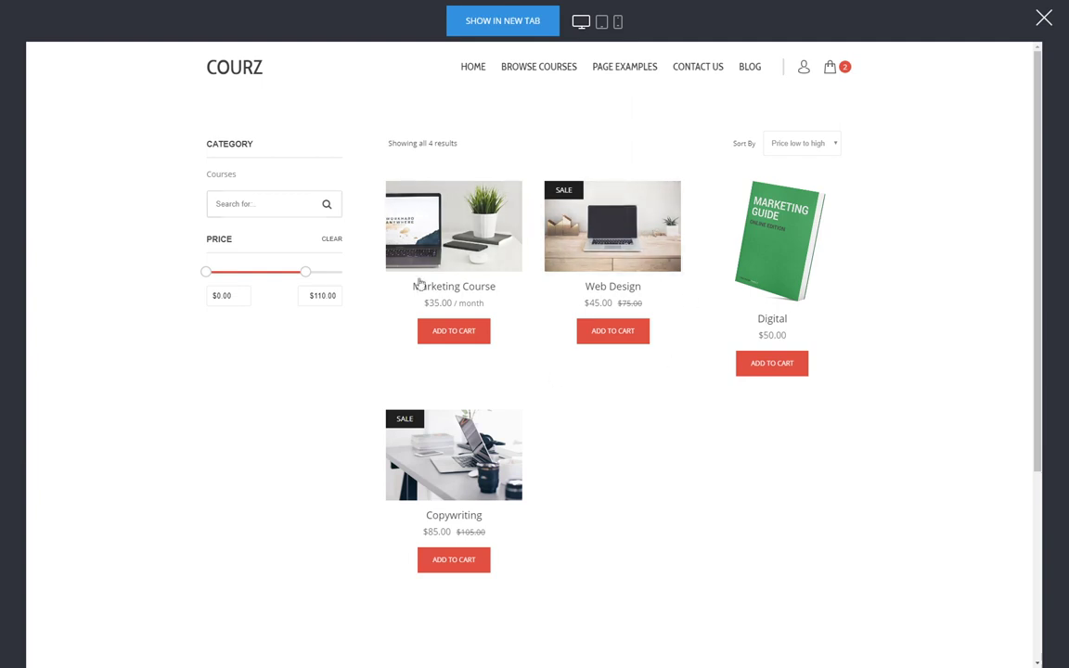
pyautogui.click(760, 246)
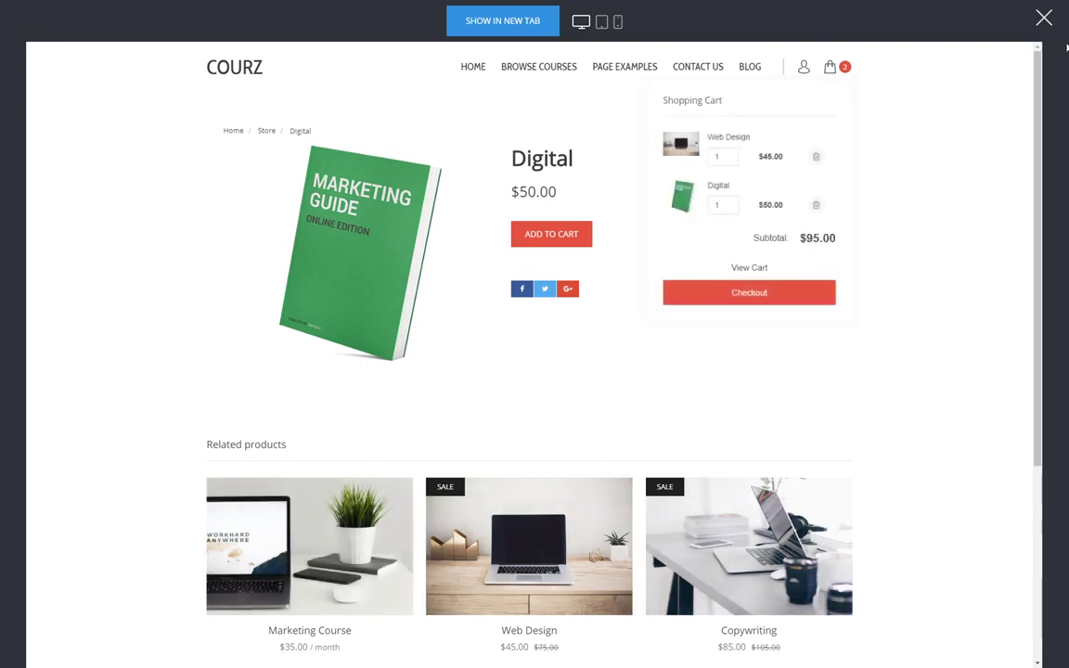
pyautogui.click(1044, 18)
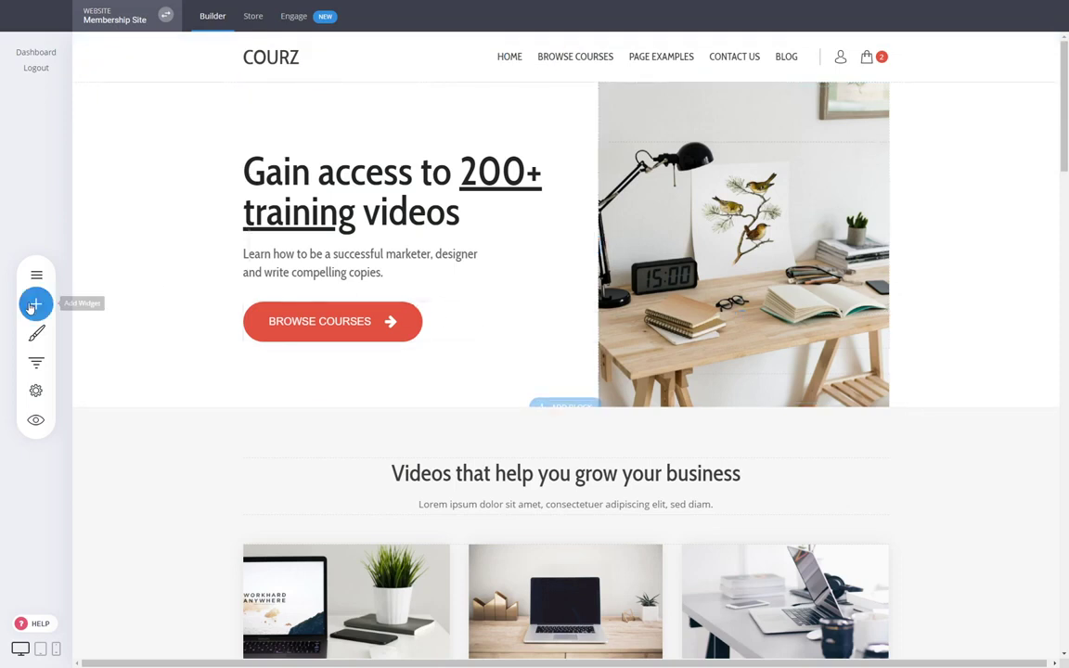
# - Place a narrowed Search widget below the intro text, excluding page results
pyautogui.click(39, 304)
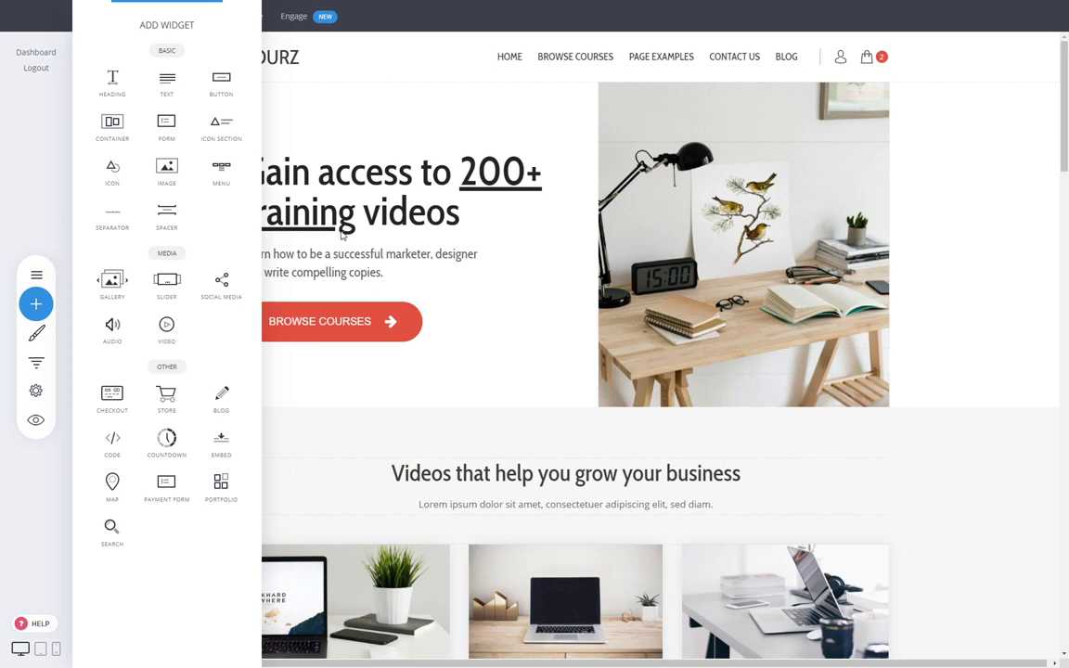
pyautogui.moveTo(111, 530); pyautogui.dragTo(642, 515)
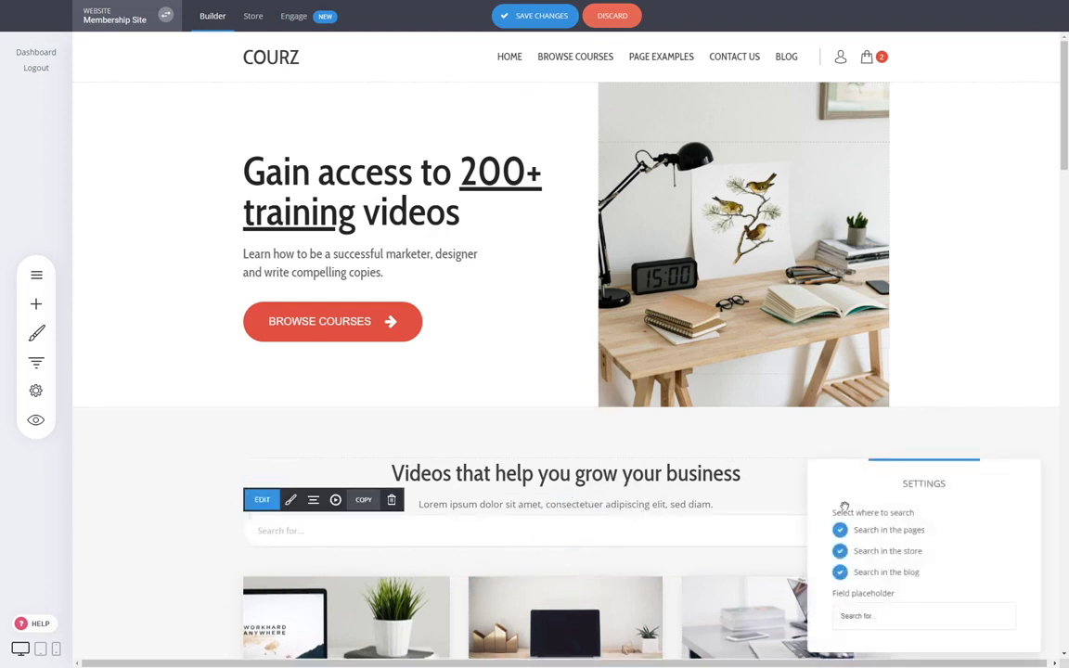
pyautogui.click(898, 532)
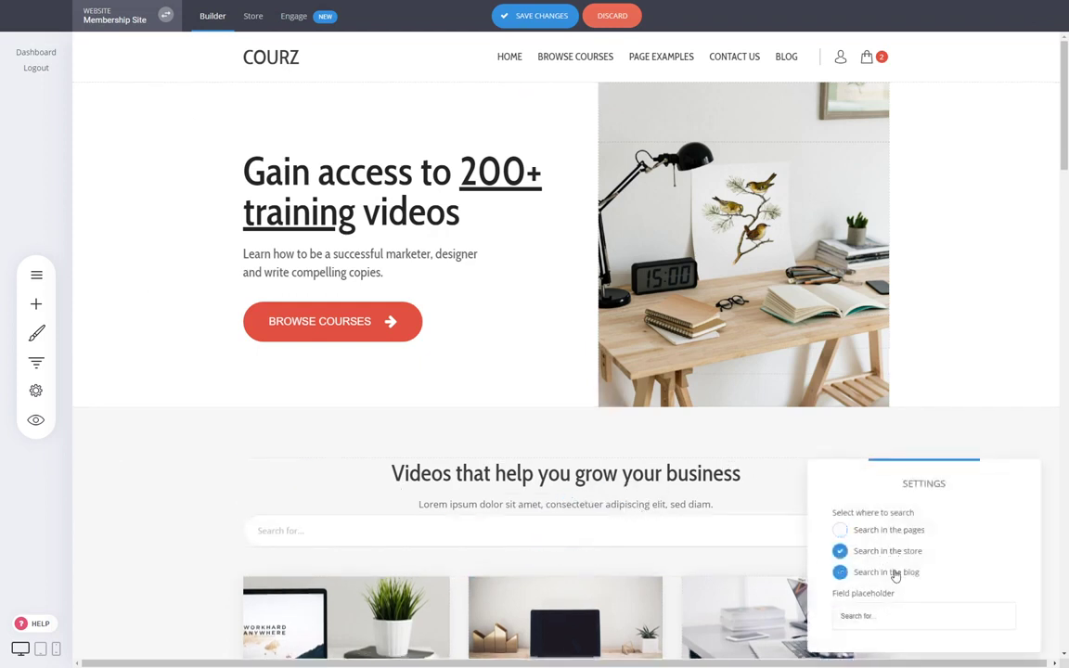
pyautogui.moveTo(886, 531); pyautogui.dragTo(760, 531)
pyautogui.moveTo(627, 525)
pyautogui.mouseDown()
pyautogui.moveTo(624, 534)
pyautogui.moveTo(632, 529)
pyautogui.mouseUp()
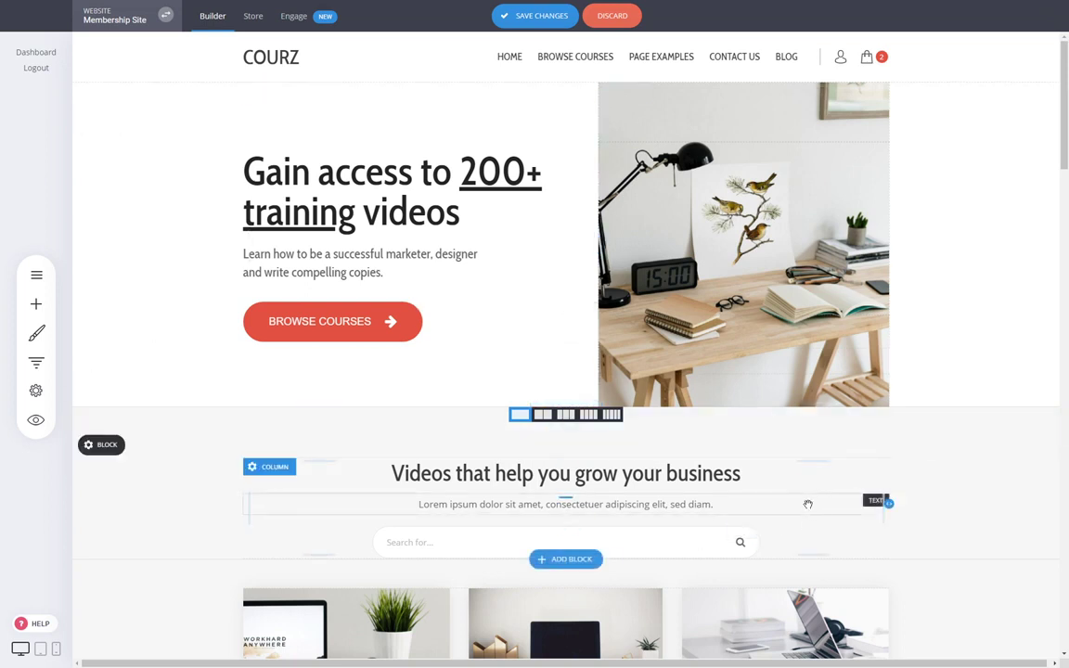
# - Increase the search bar's padding from 18px to 24px
pyautogui.click(660, 552)
pyautogui.click(436, 511)
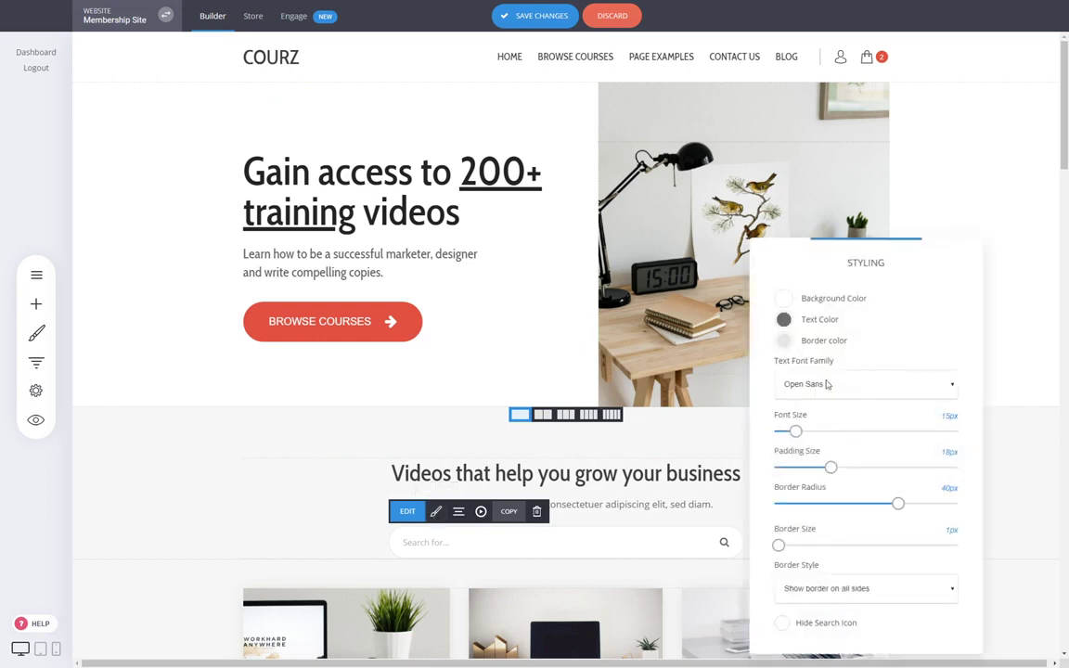
pyautogui.moveTo(830, 468); pyautogui.dragTo(849, 469)
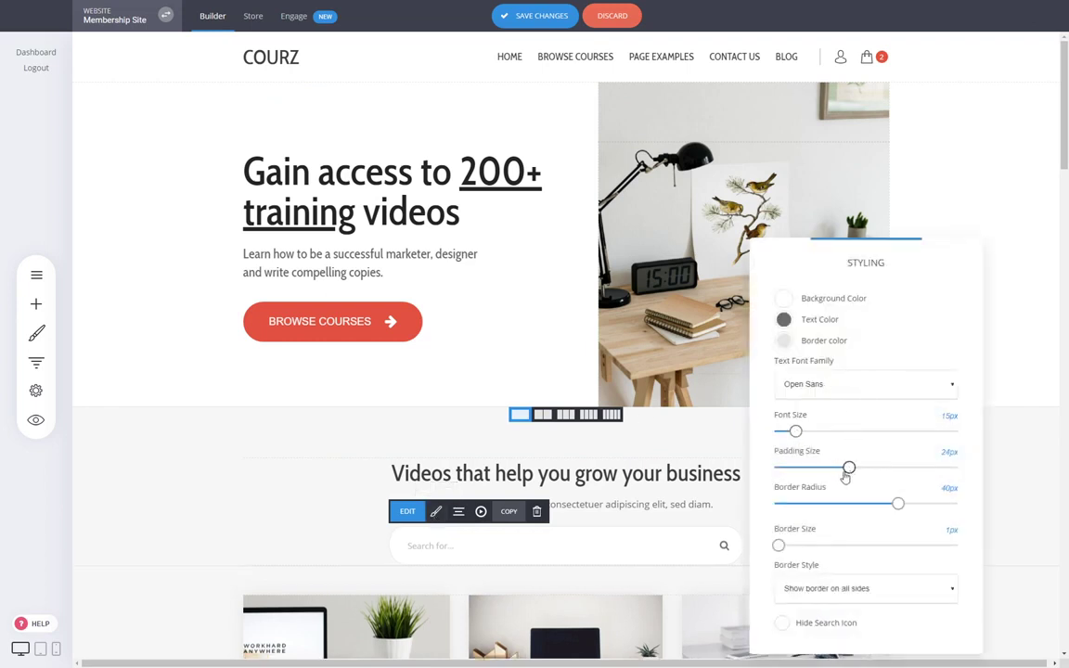
# - Delete the search widget from the home page and save the page changes
pyautogui.moveTo(795, 431)
pyautogui.mouseDown()
pyautogui.moveTo(814, 431)
pyautogui.moveTo(795, 431)
pyautogui.mouseUp()
pyautogui.click(687, 436)
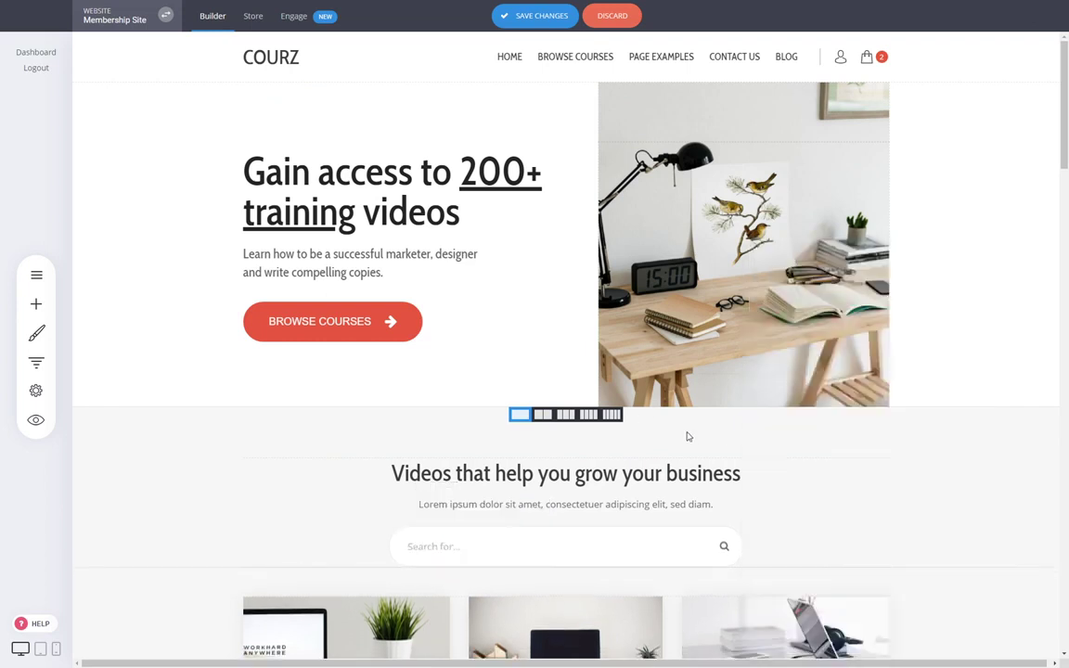
pyautogui.click(673, 549)
pyautogui.click(536, 511)
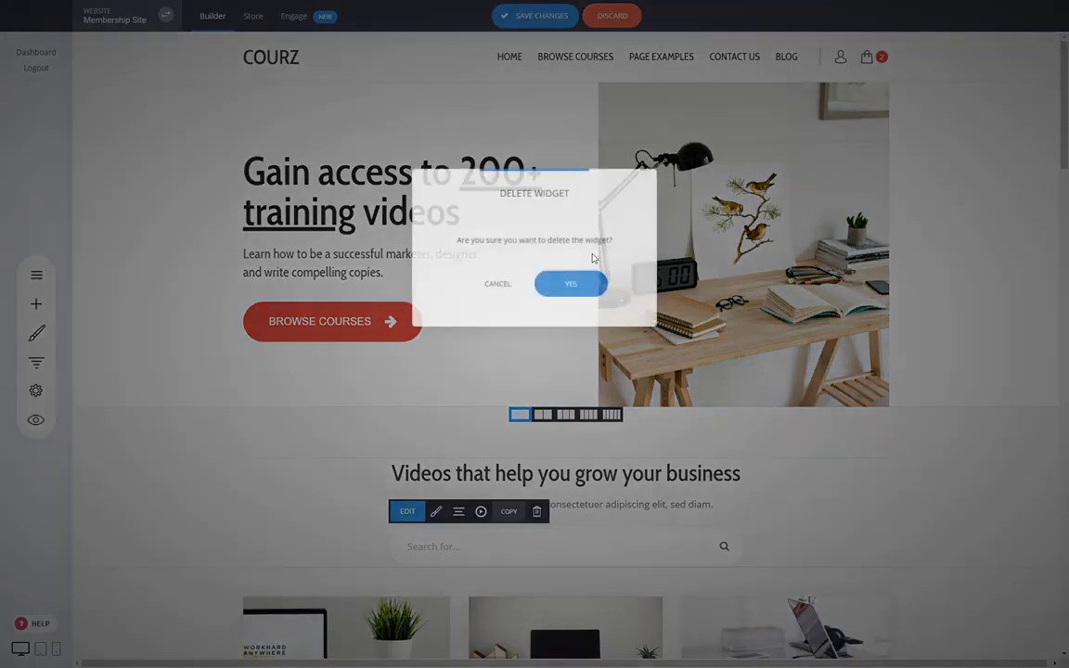
pyautogui.click(568, 285)
pyautogui.click(525, 15)
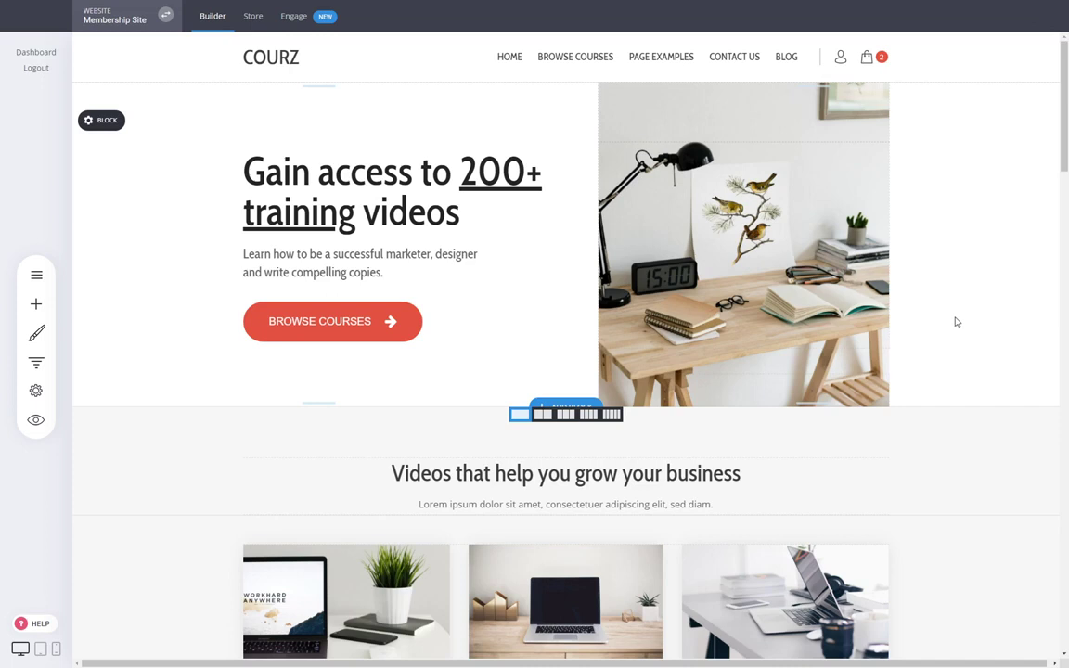
# - Check that page 01 - Course Name #1 is Members Only for Group #1, without changes
pyautogui.click(35, 275)
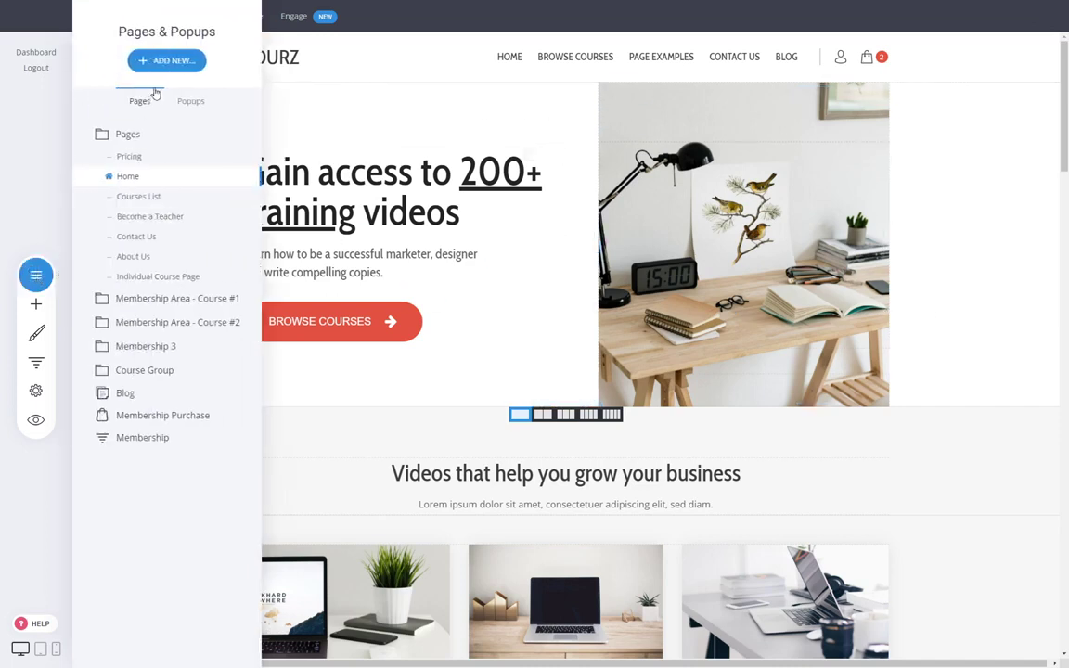
pyautogui.click(154, 60)
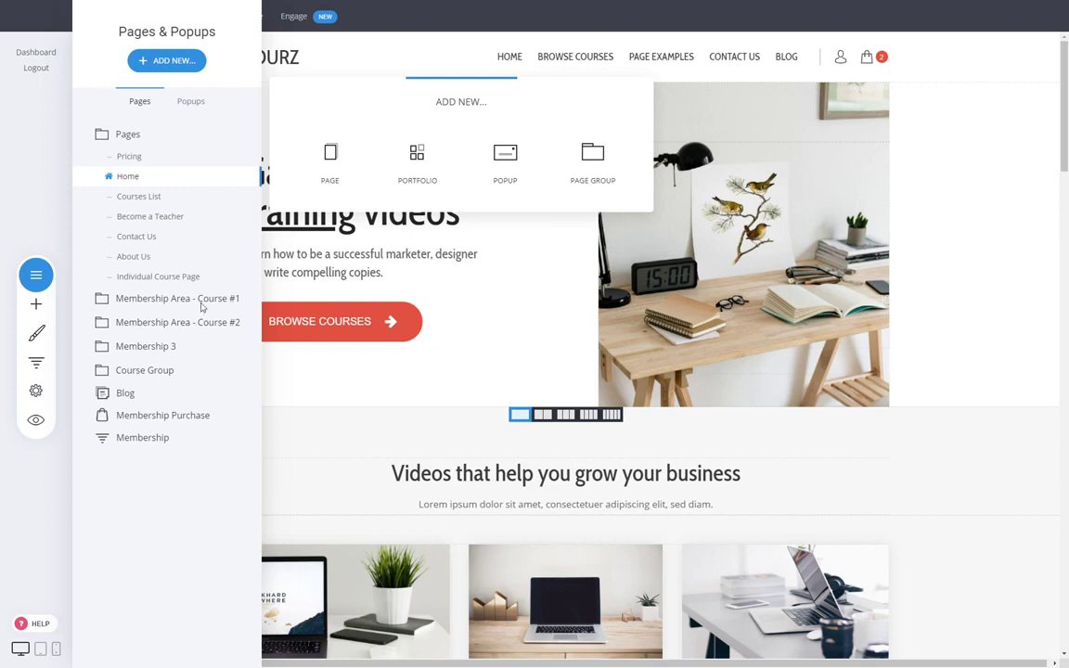
pyautogui.click(179, 301)
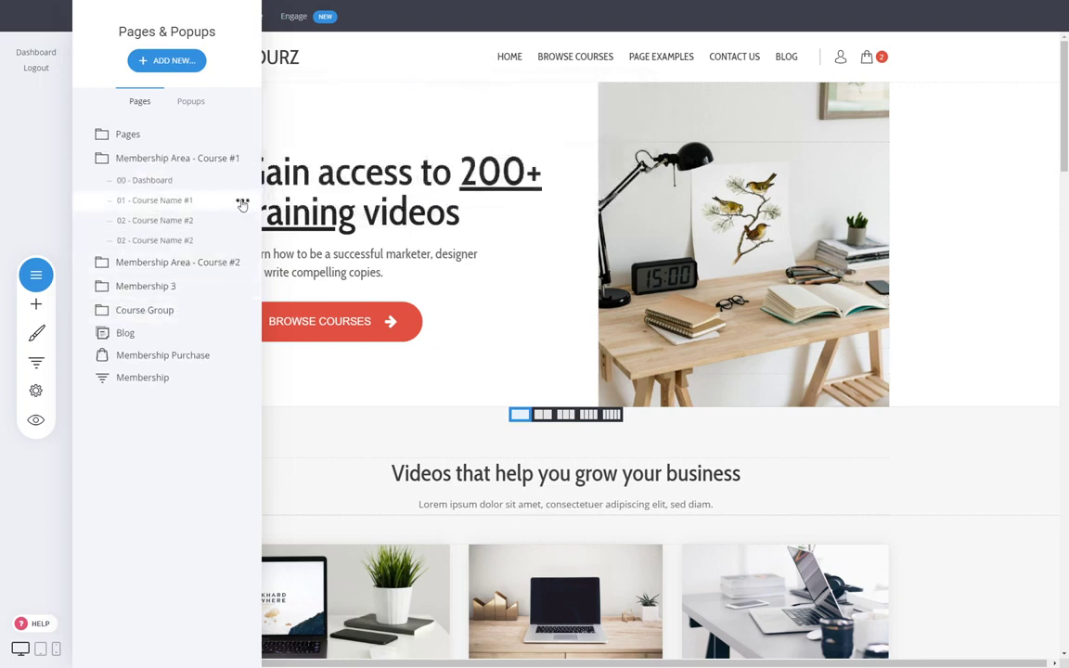
pyautogui.click(242, 202)
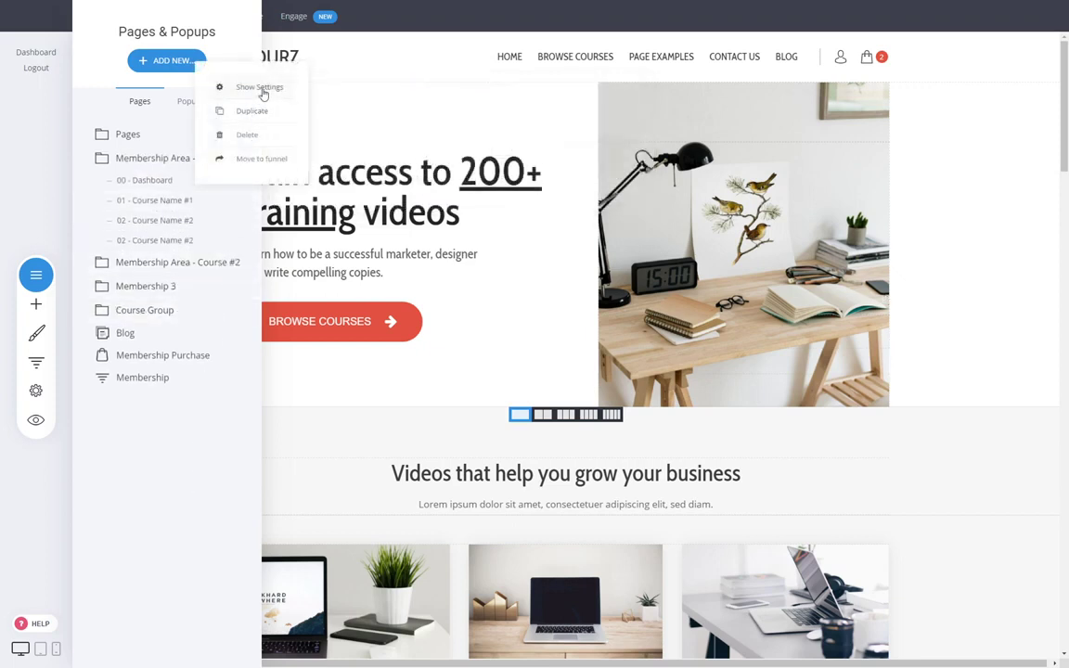
pyautogui.click(233, 88)
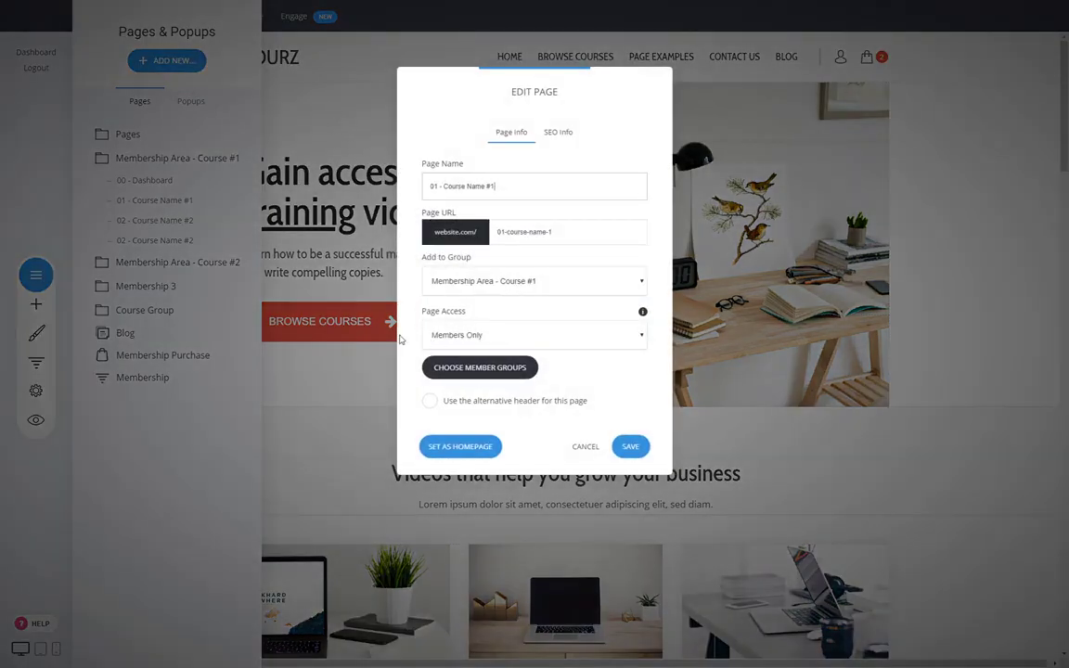
pyautogui.click(485, 369)
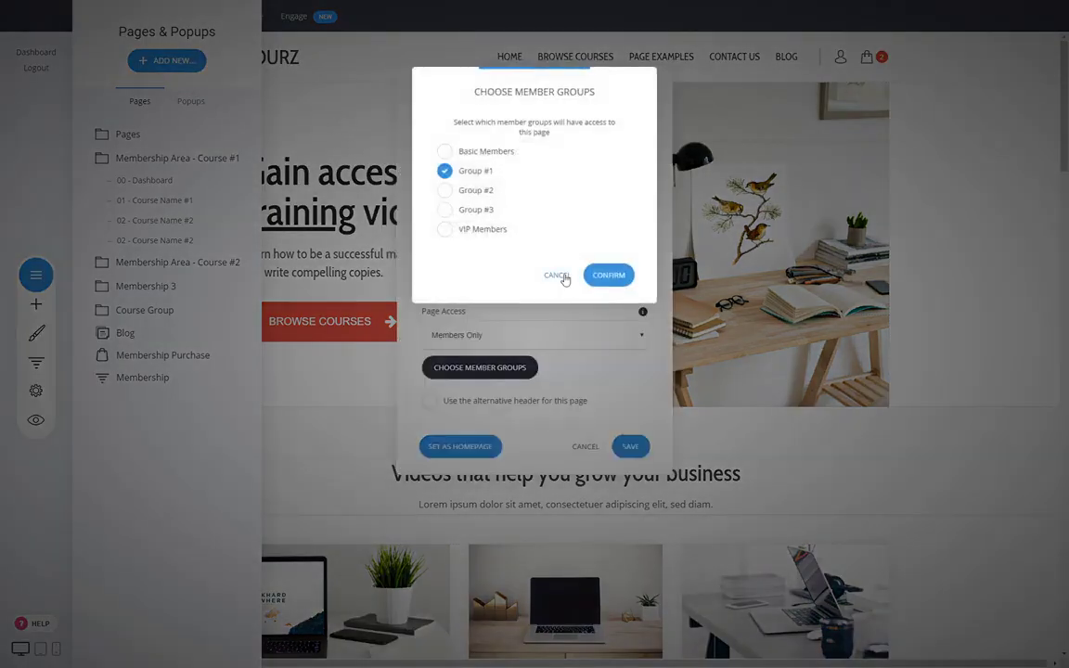
pyautogui.click(557, 275)
pyautogui.click(583, 446)
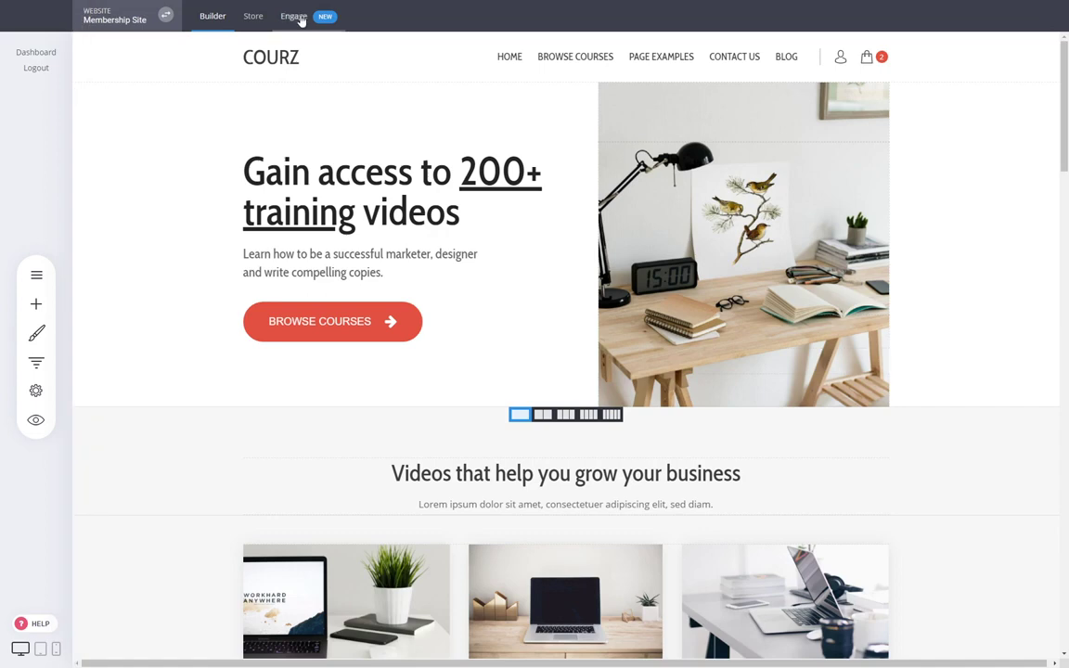
pyautogui.click(295, 17)
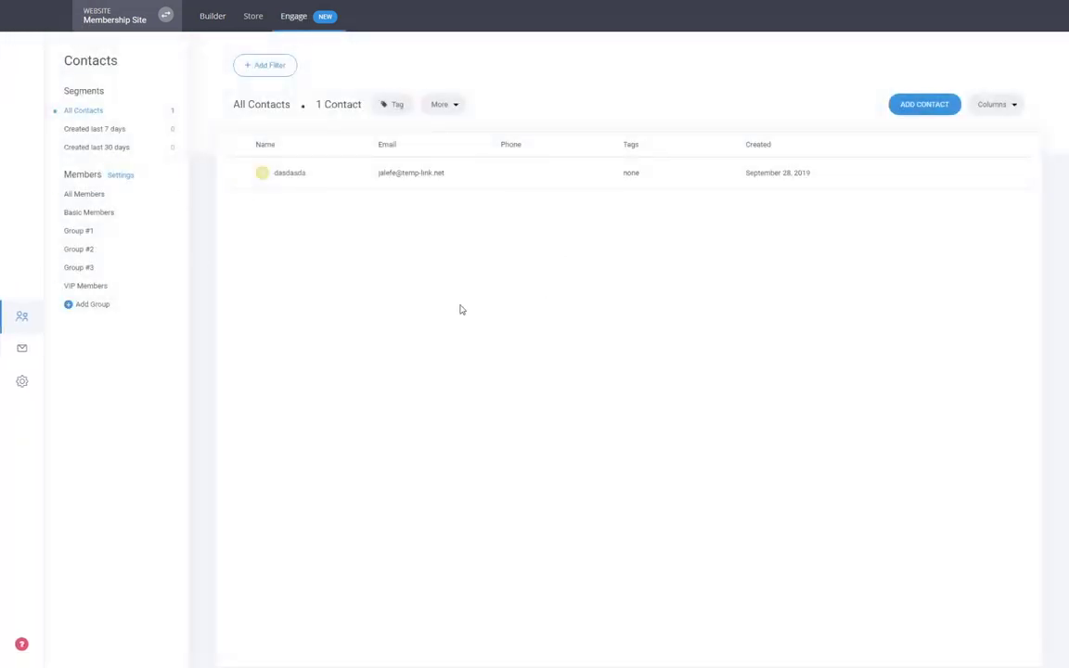
# - Review Group #1's members and the contact settings in Engage, then return to the Builder
pyautogui.click(73, 231)
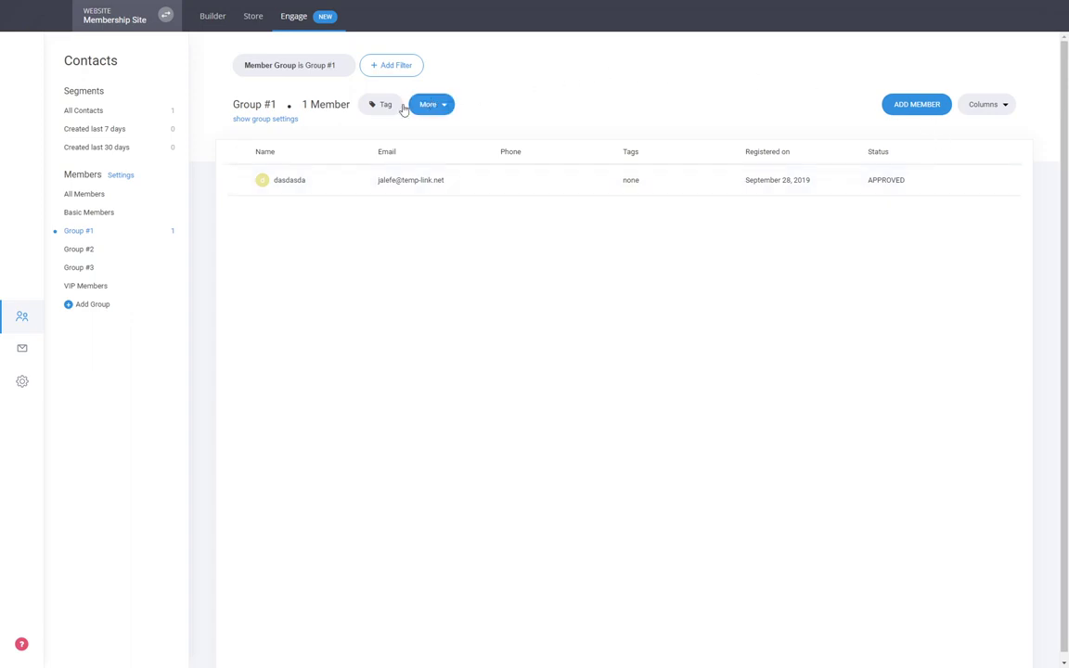
pyautogui.click(25, 393)
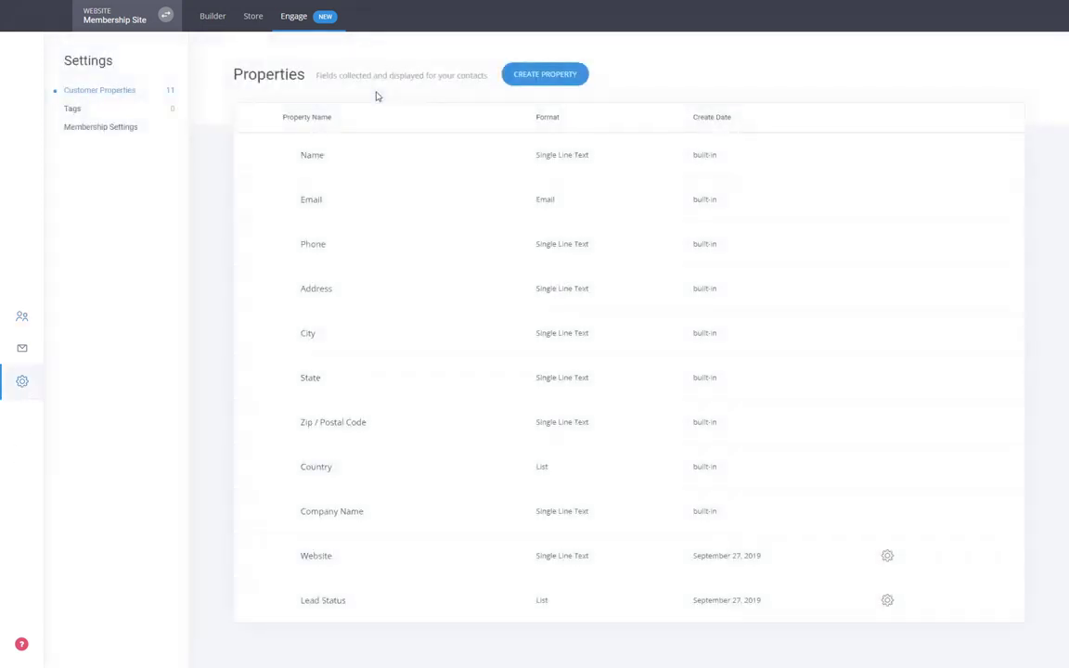
pyautogui.click(23, 318)
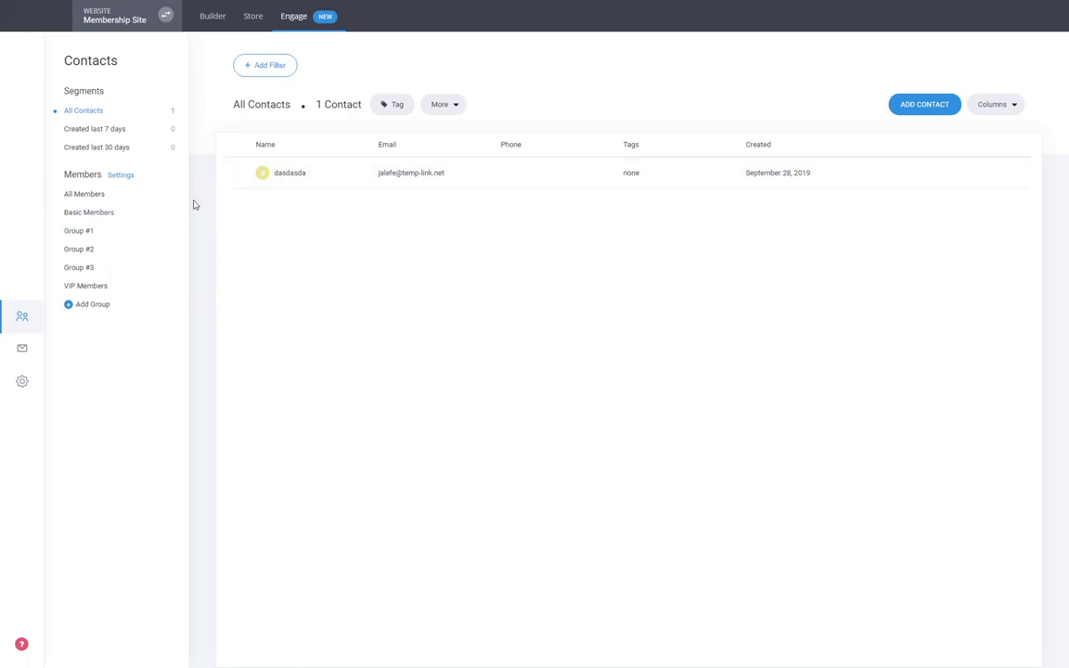
pyautogui.click(85, 232)
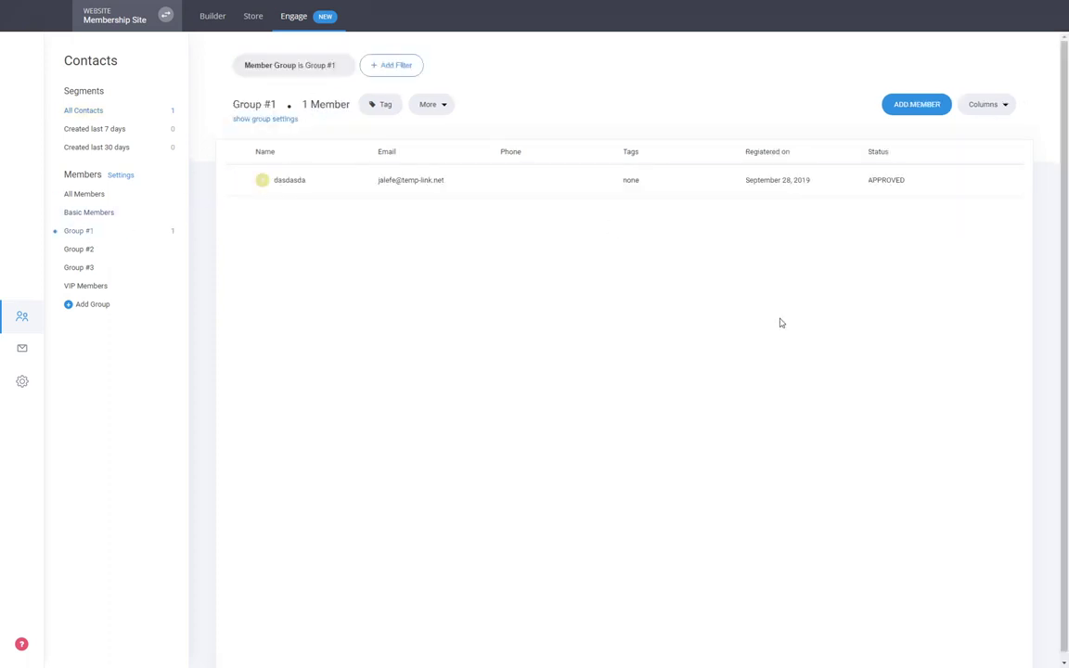
pyautogui.click(216, 18)
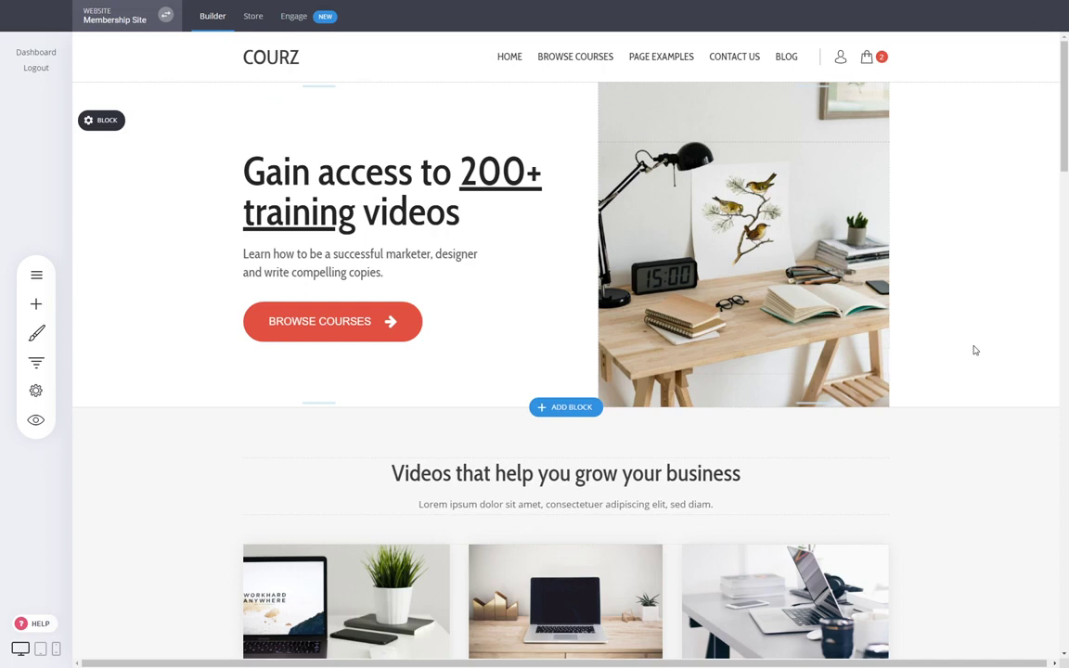
pyautogui.click(36, 275)
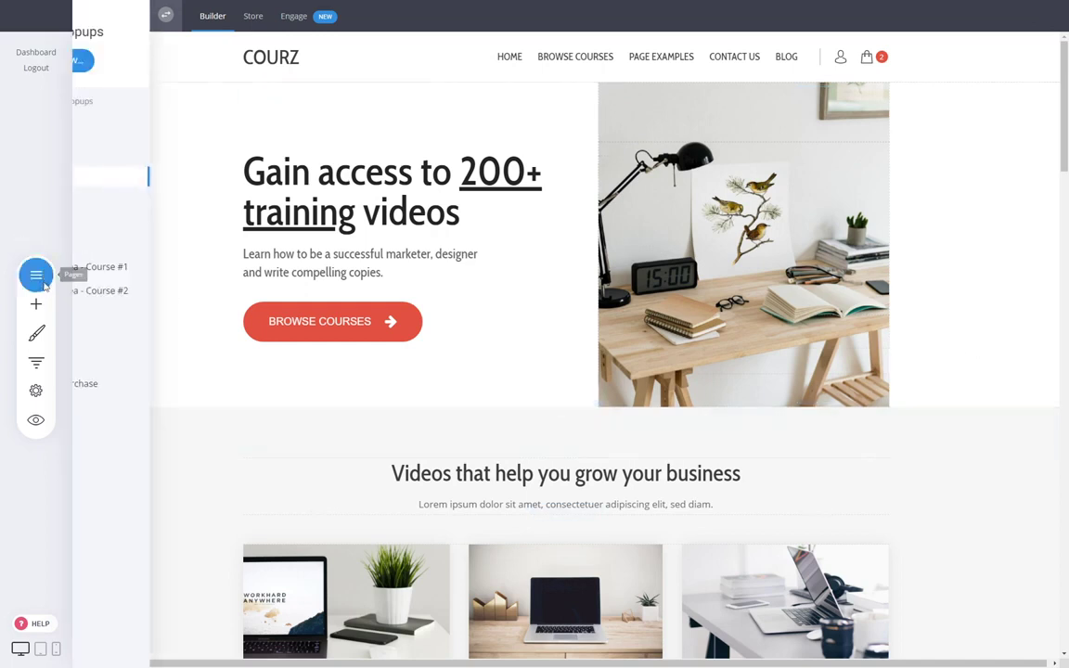
pyautogui.click(176, 297)
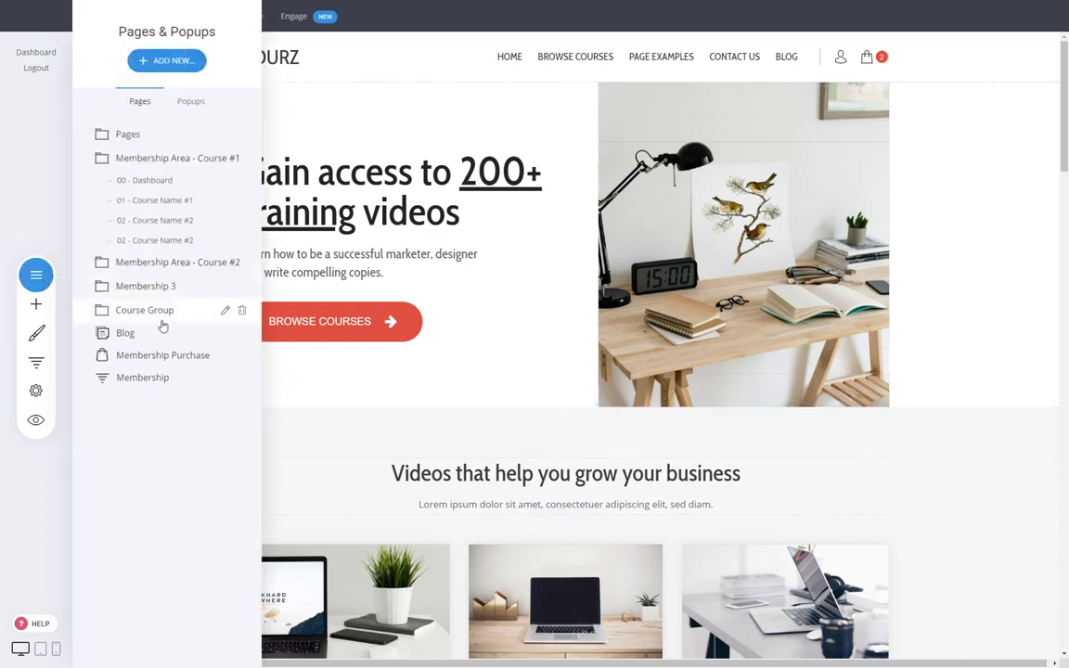
pyautogui.click(243, 241)
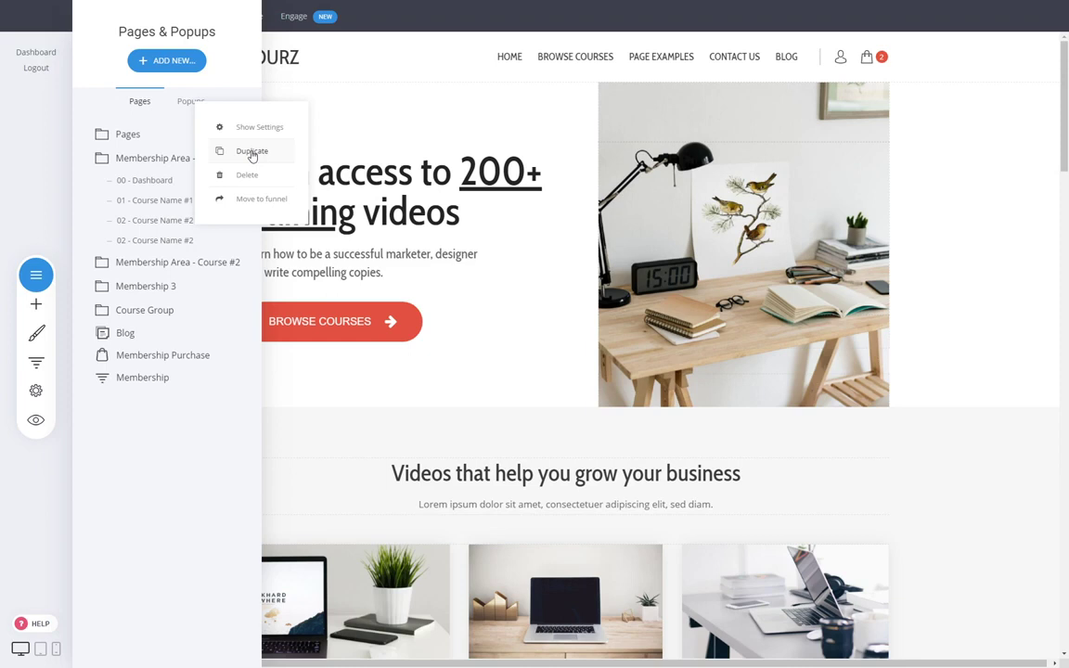
pyautogui.click(319, 239)
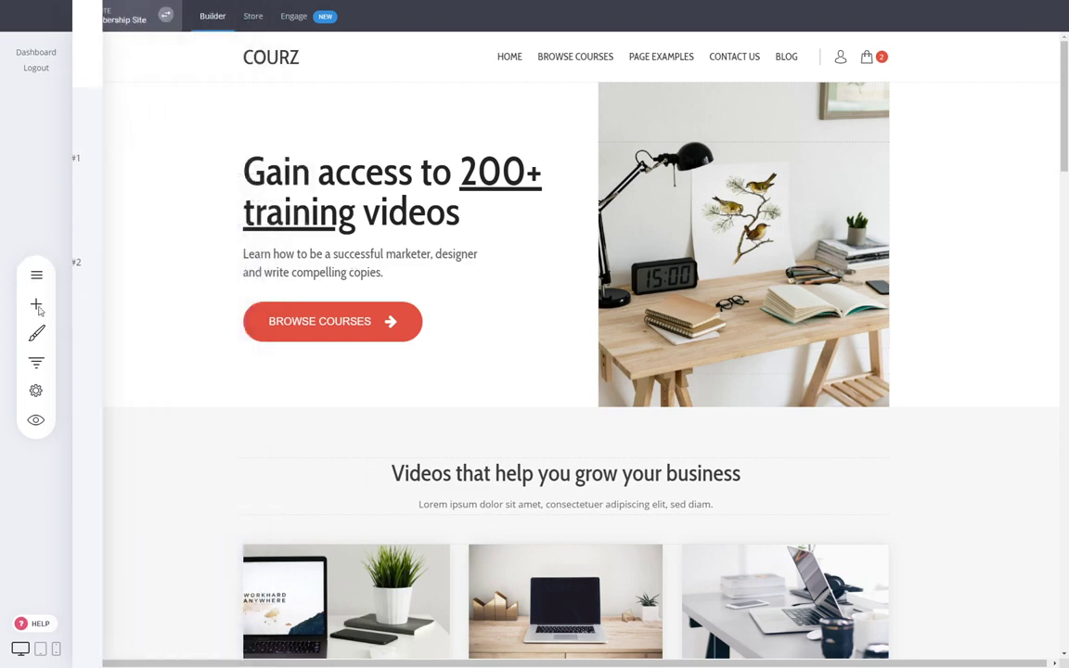
pyautogui.click(36, 303)
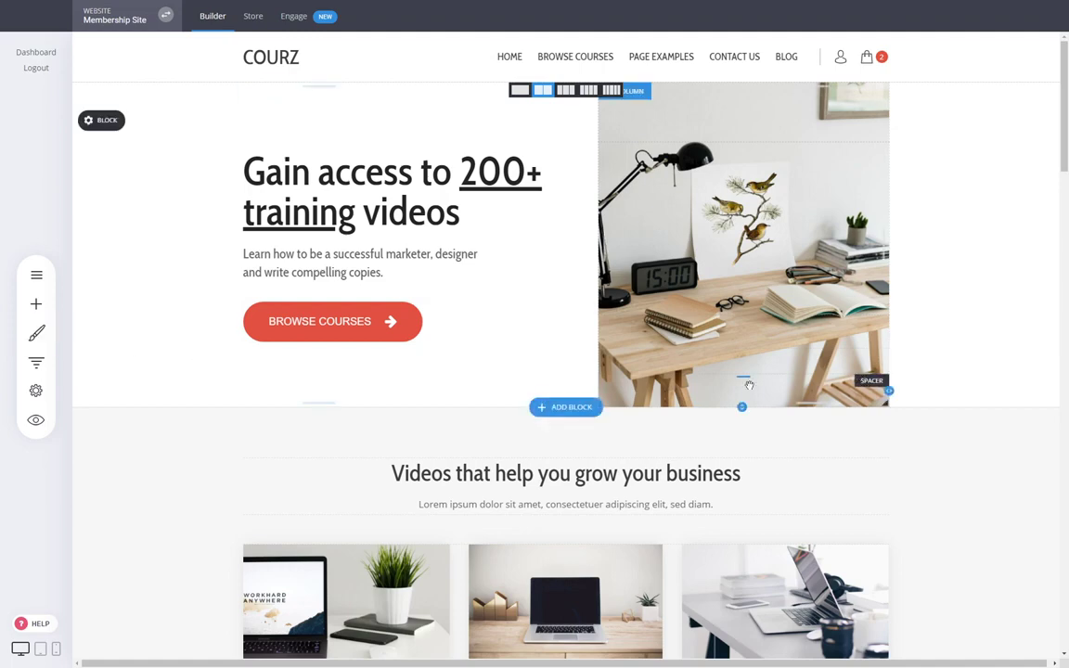
pyautogui.click(56, 649)
pyautogui.scroll(-5, 591, 280)
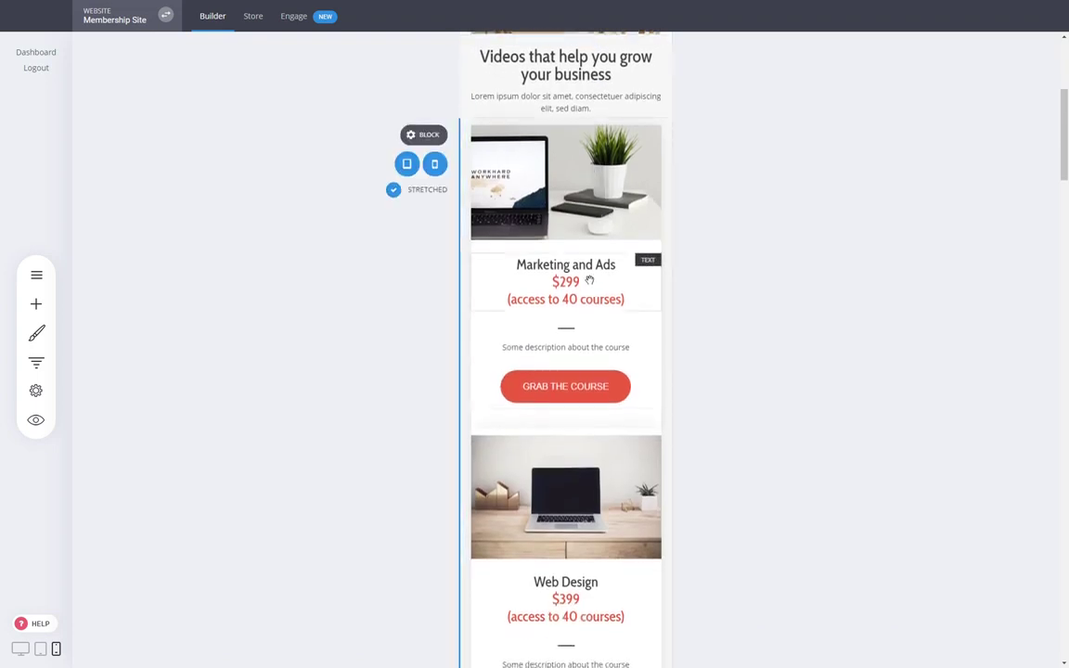
pyautogui.click(20, 650)
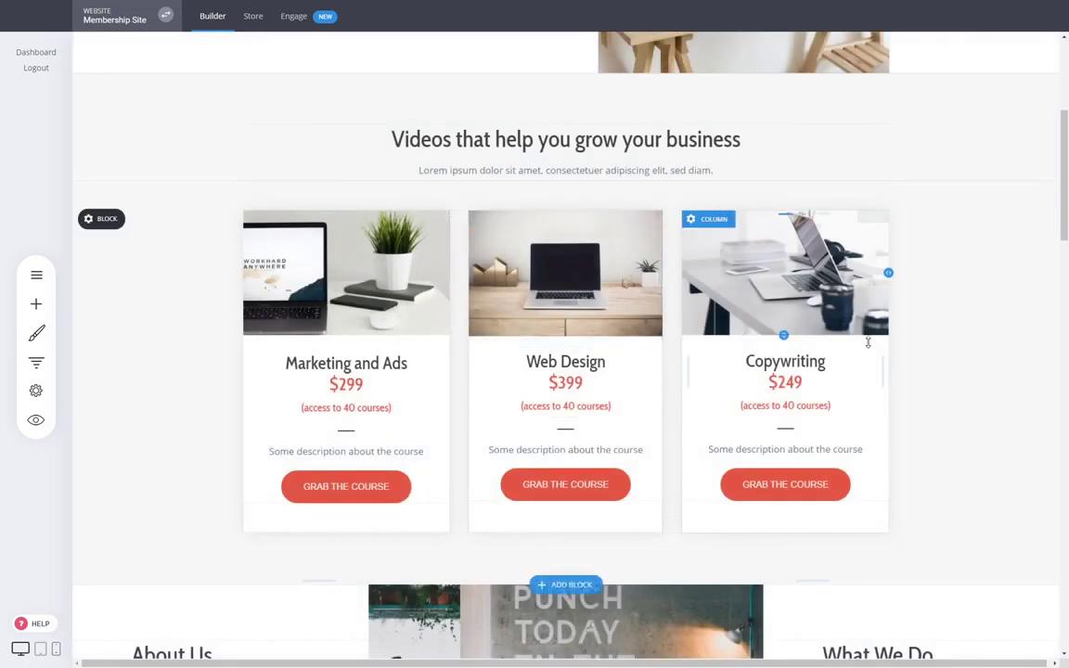
pyautogui.scroll(-5, 974, 348)
pyautogui.scroll(-7, 974, 354)
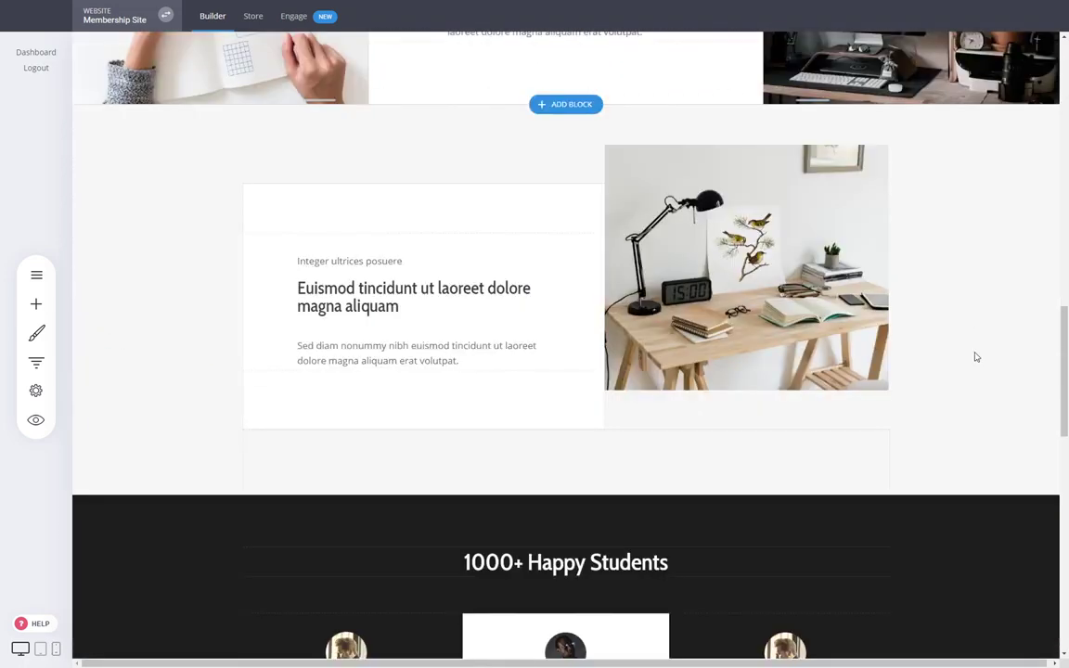
pyautogui.scroll(-2, 973, 355)
pyautogui.scroll(10, 956, 396)
pyautogui.scroll(10, 959, 397)
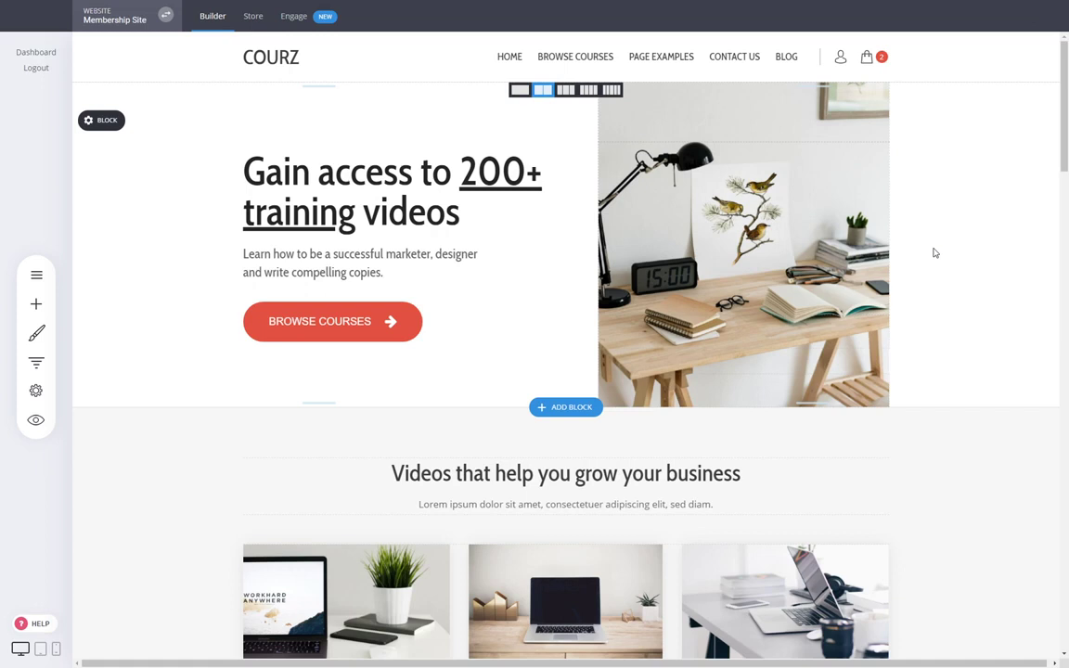
pyautogui.click(302, 18)
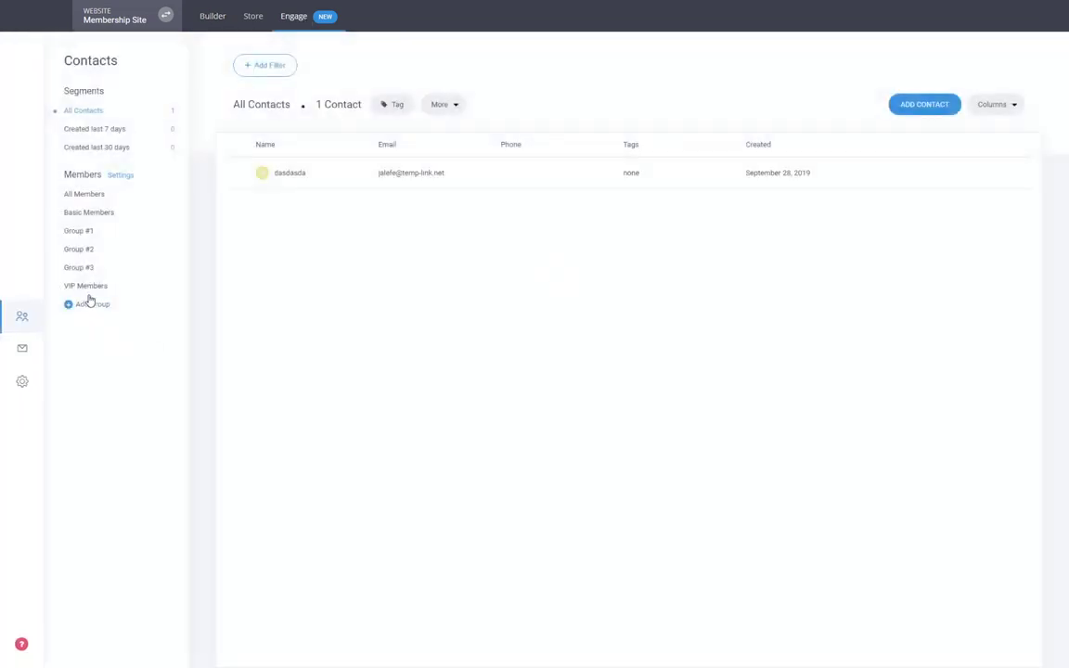
pyautogui.click(80, 230)
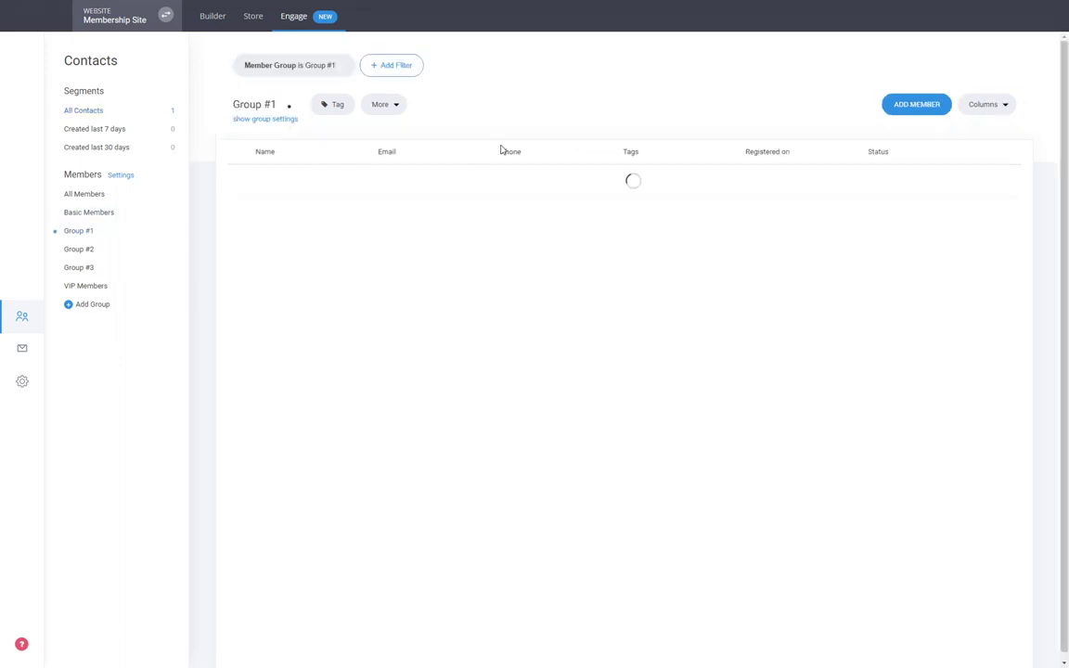
pyautogui.click(917, 106)
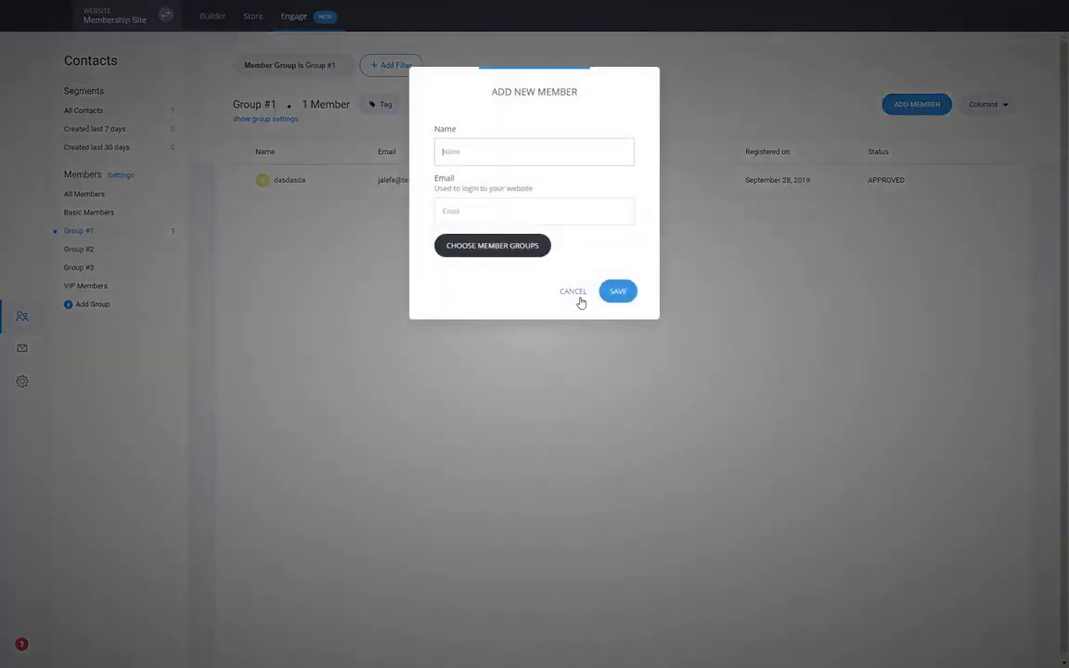
pyautogui.click(575, 293)
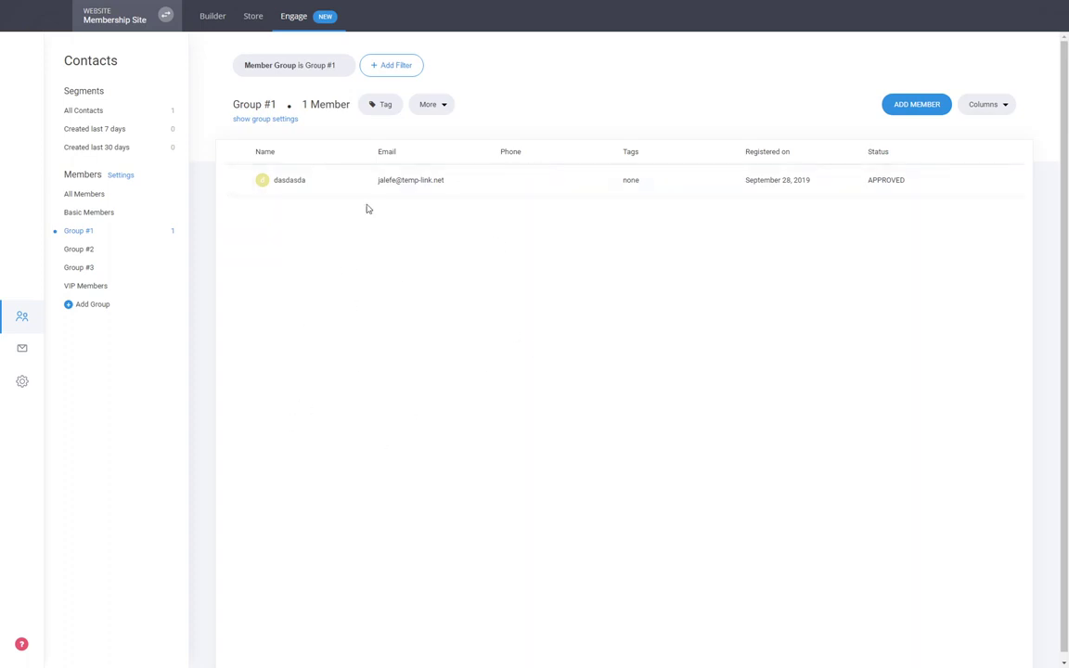
pyautogui.click(295, 182)
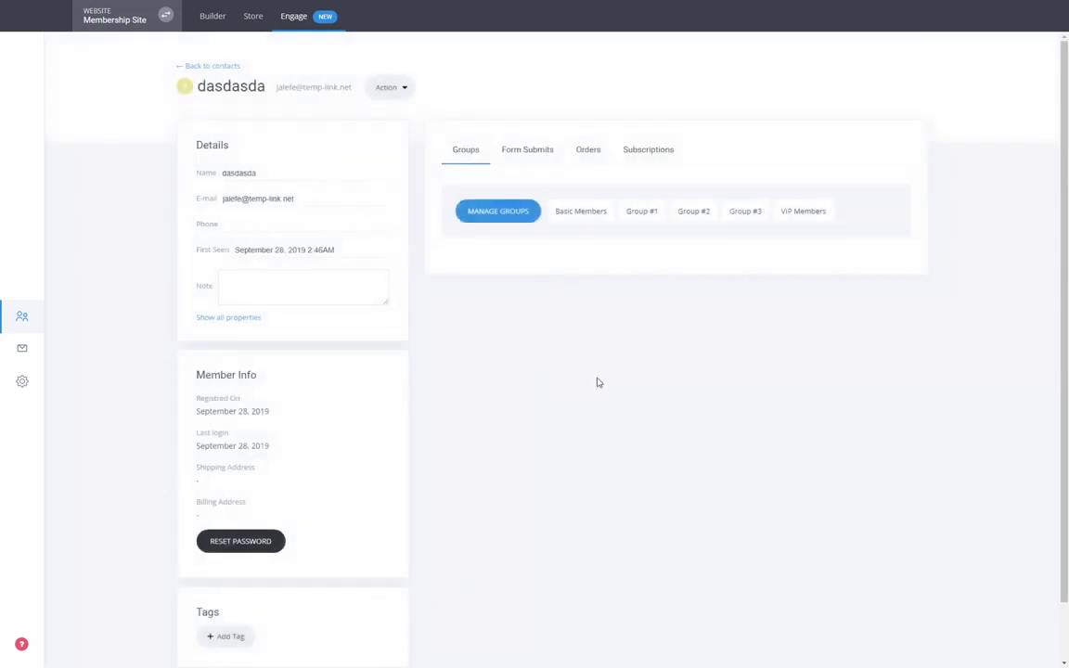
pyautogui.click(237, 69)
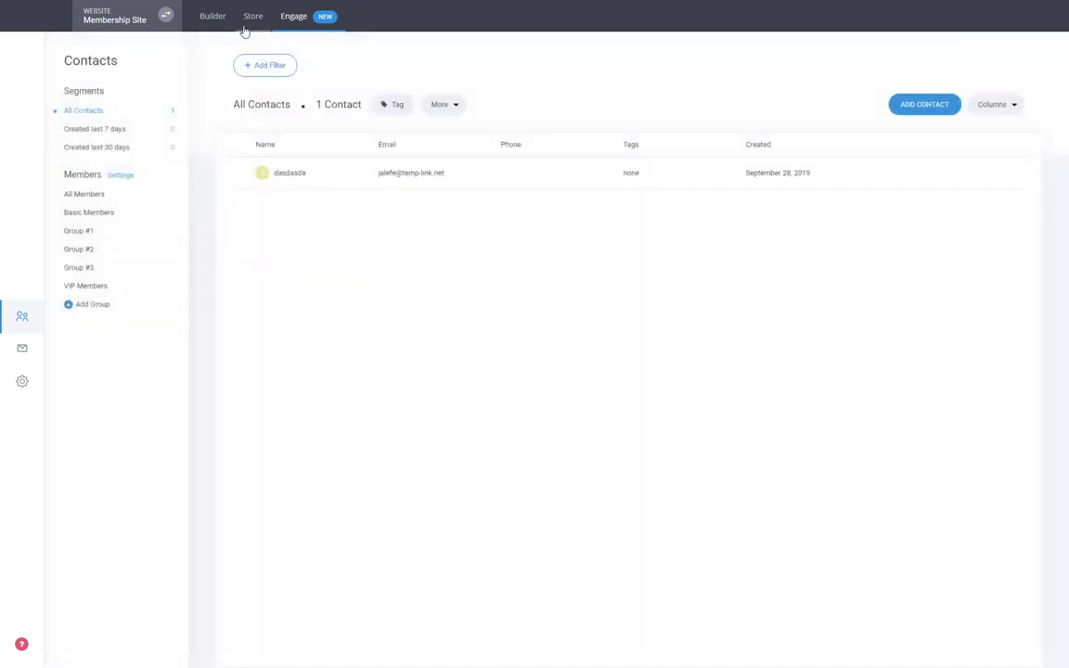
pyautogui.click(224, 22)
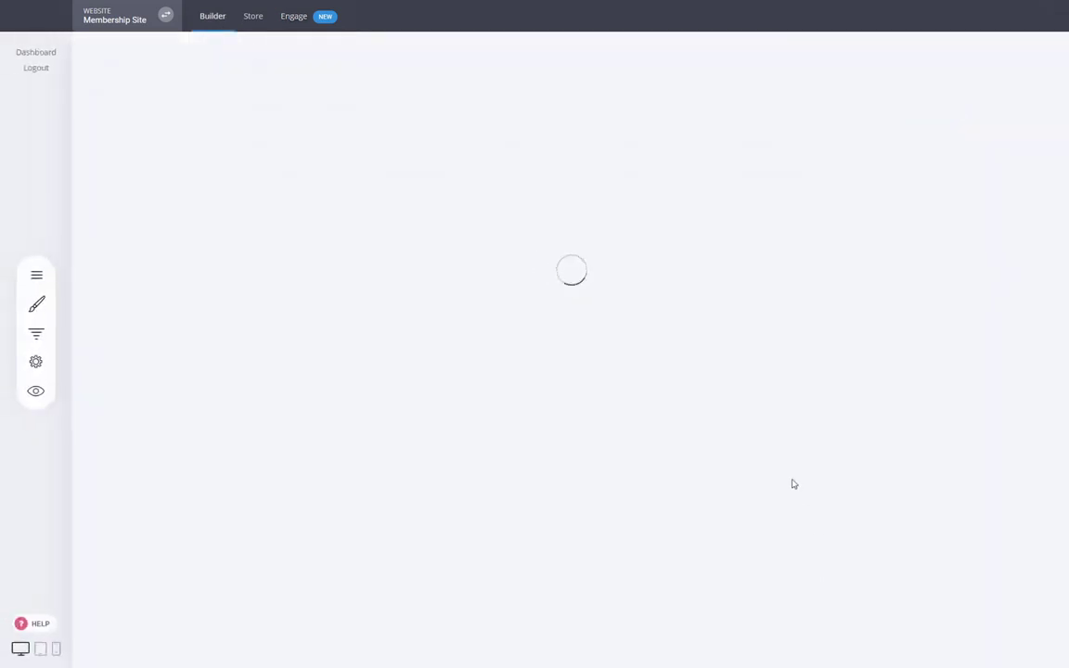